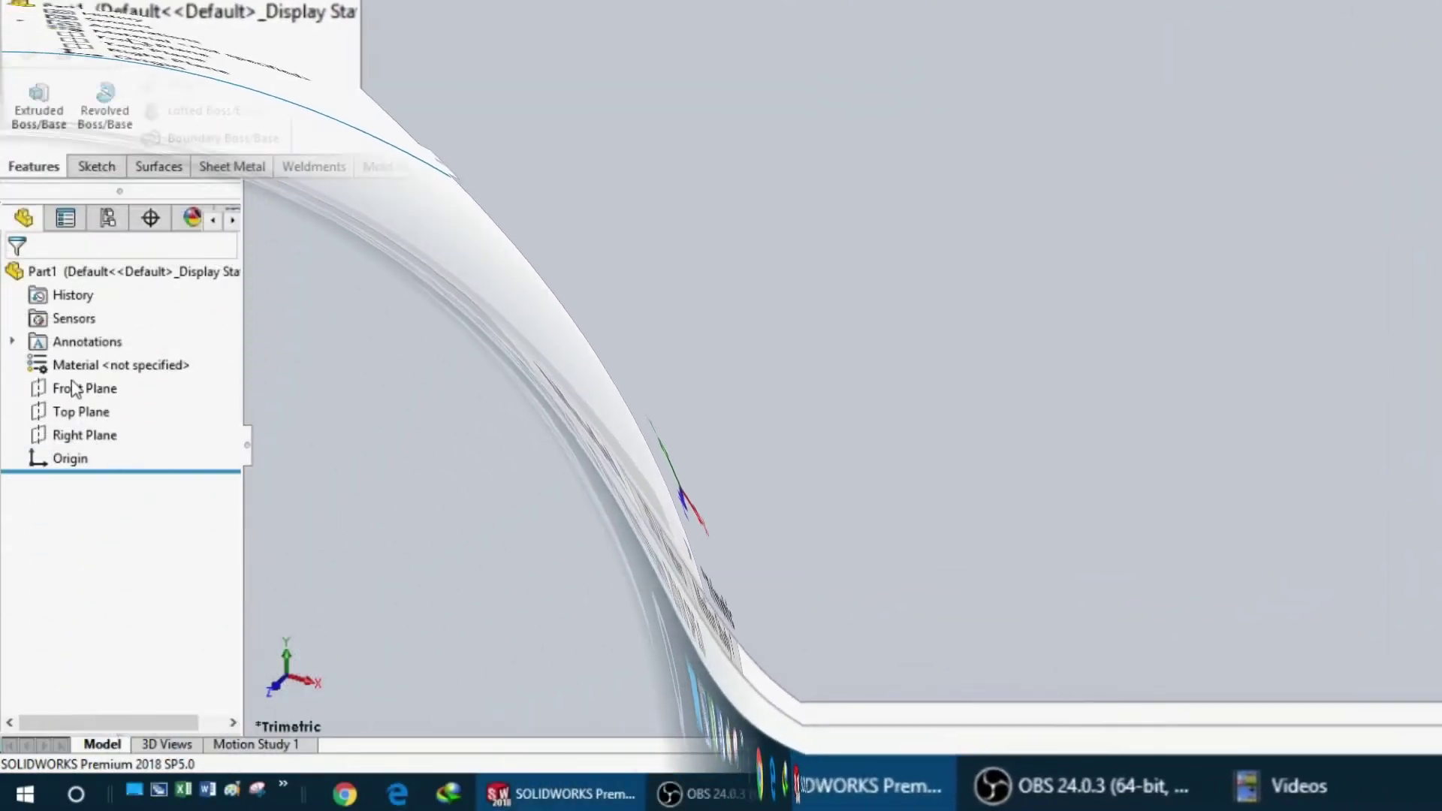
# - Sketch a vertical construction centerline through the origin on the Front Plane
pyautogui.click(75, 390)
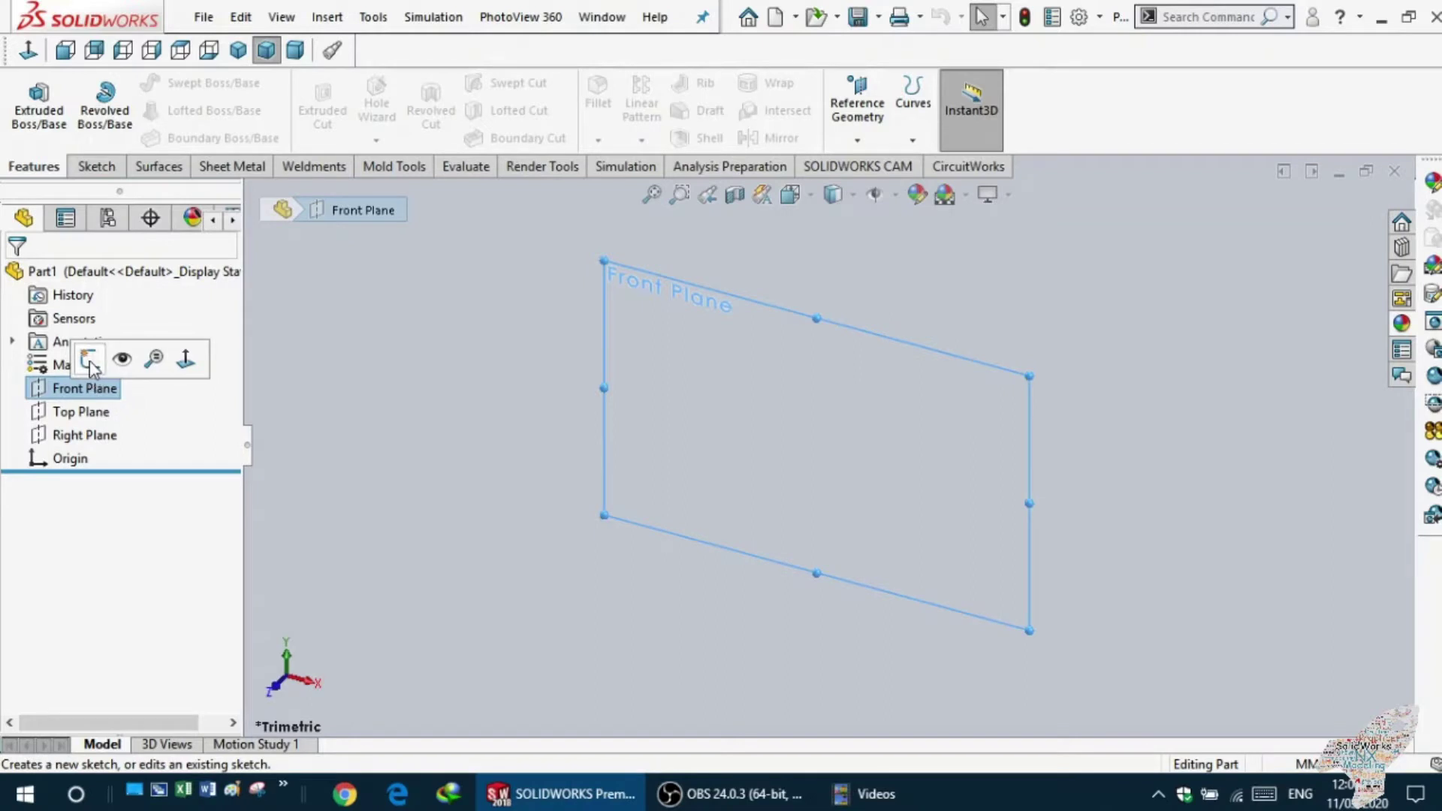
pyautogui.click(90, 364)
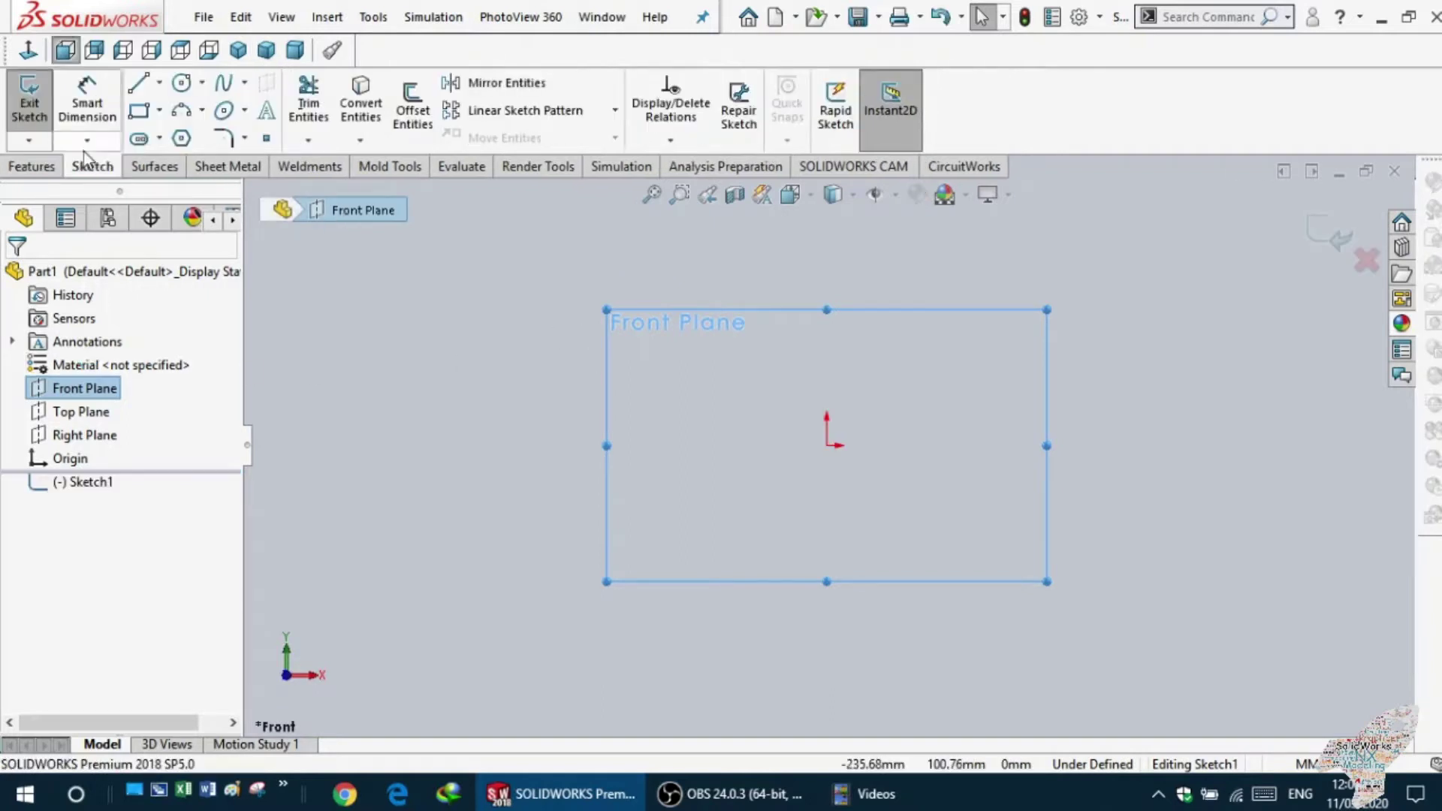
pyautogui.click(159, 83)
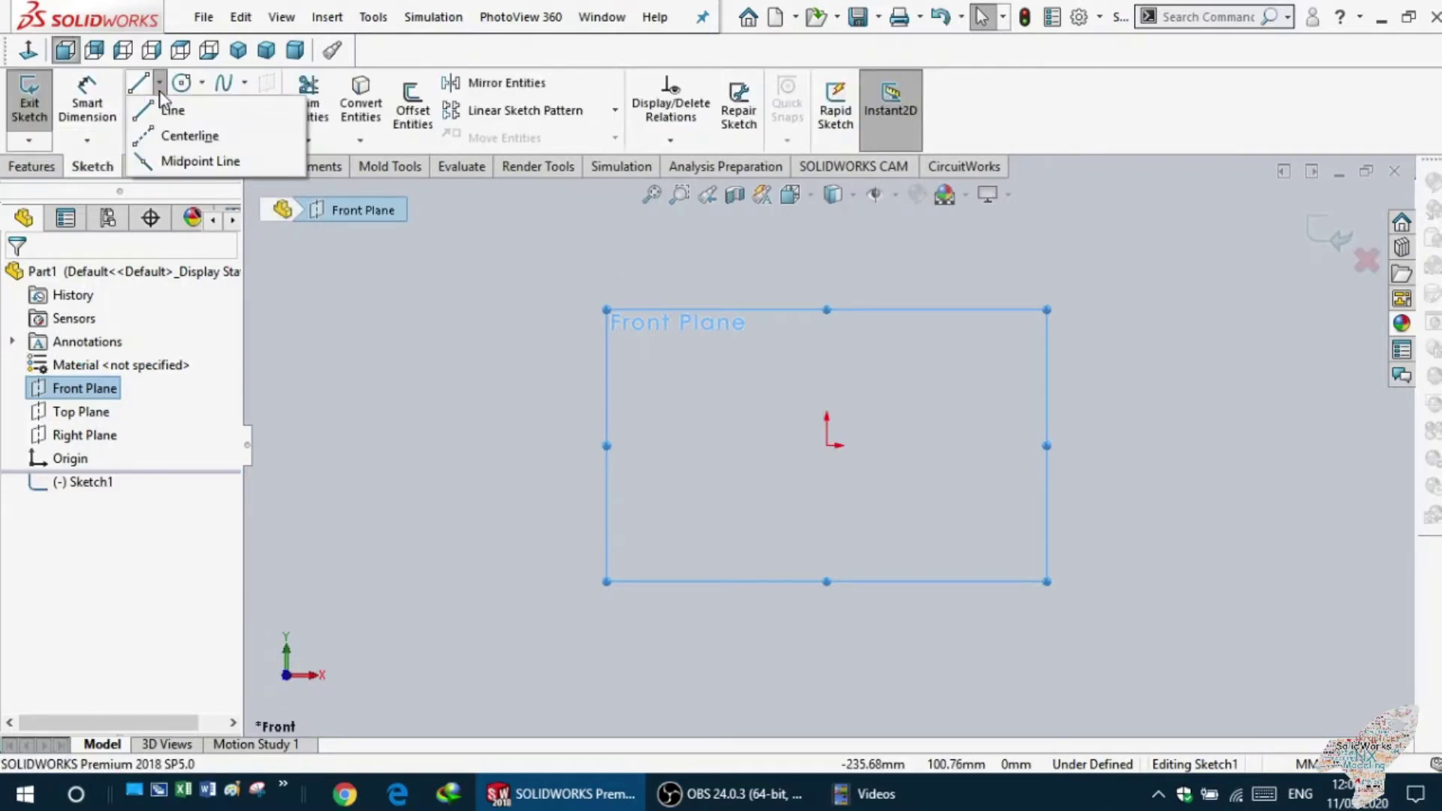
pyautogui.click(150, 140)
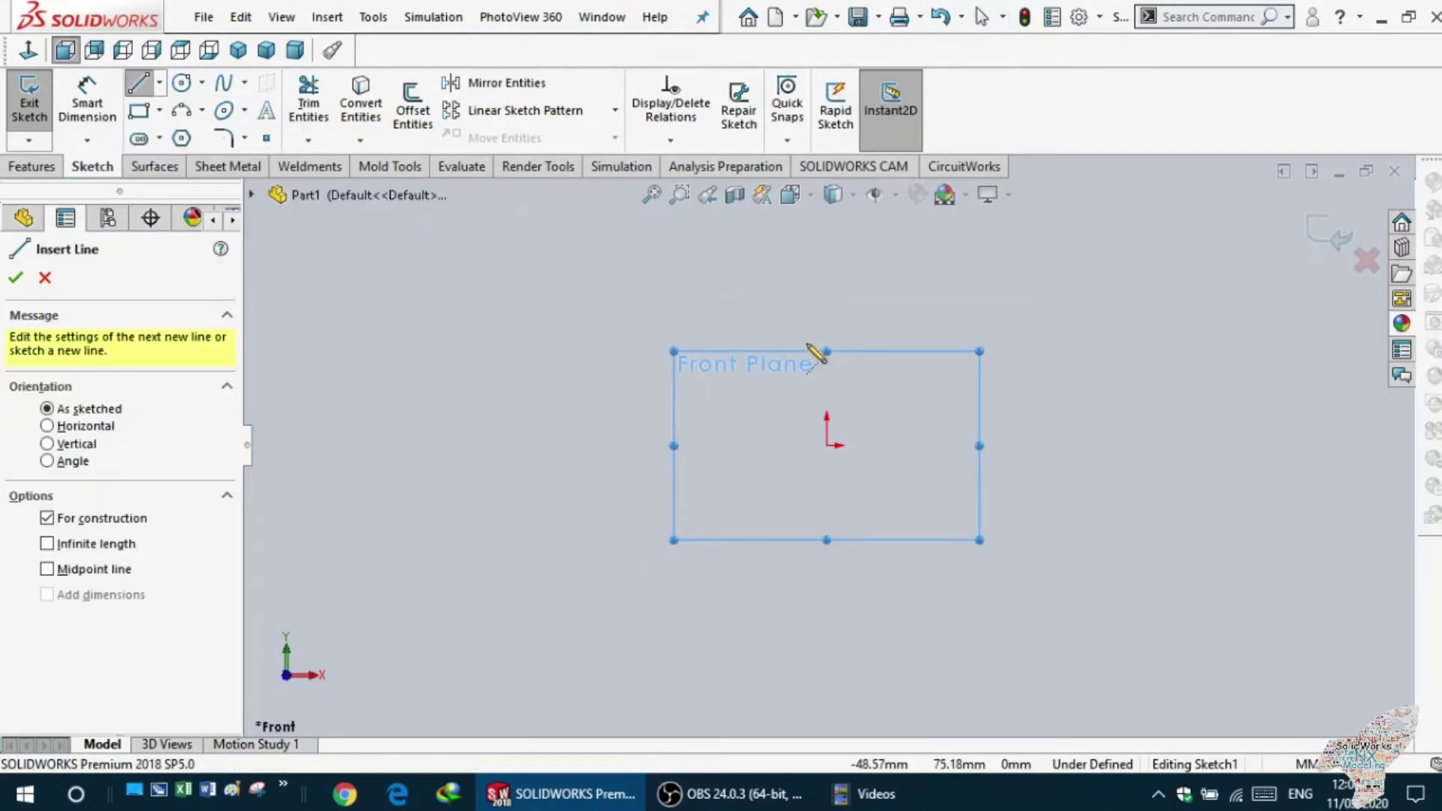
pyautogui.click(826, 268)
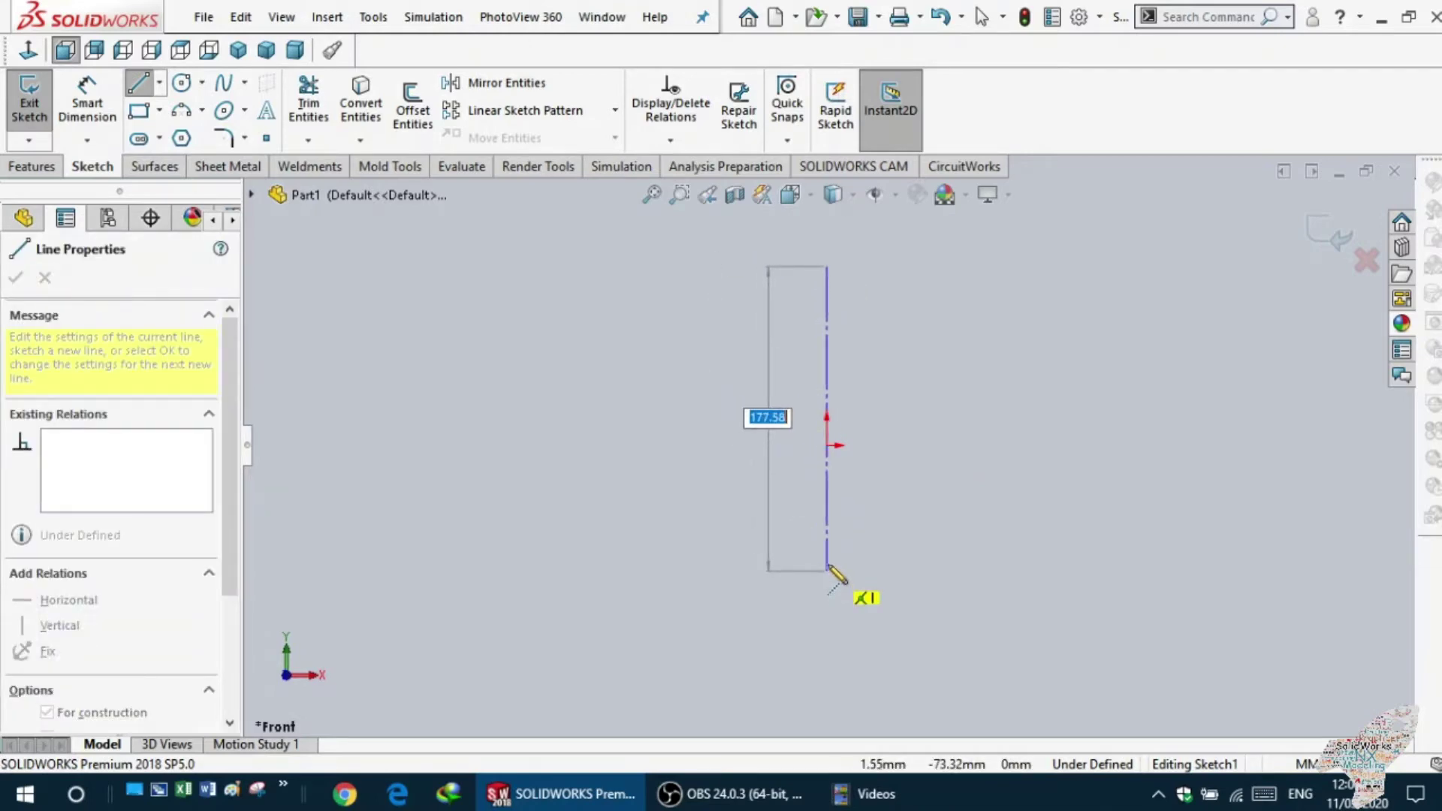
pyautogui.click(691, 586)
pyautogui.press('Escape')
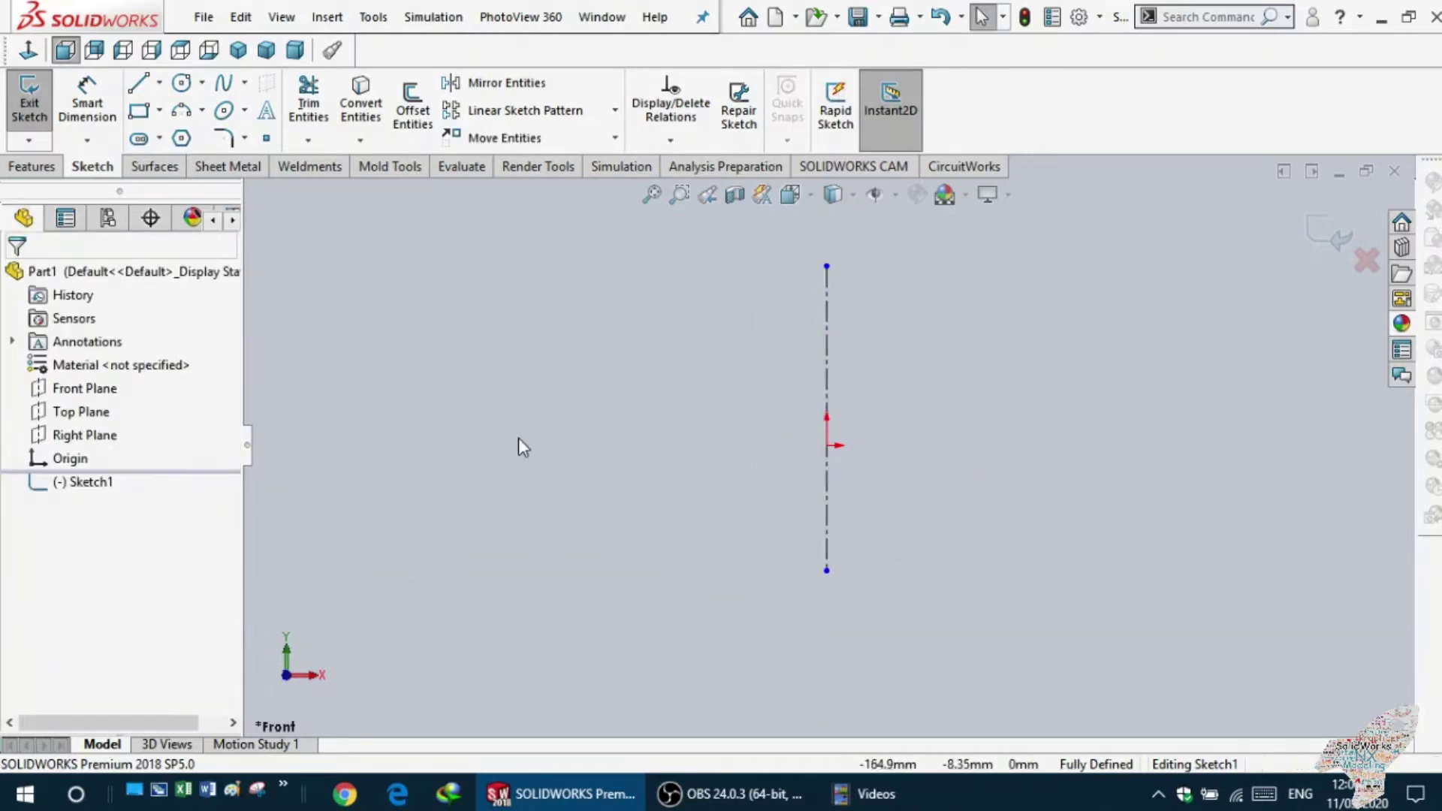
# - Draw a line chain from the centerline: horizontal base line, downward slant, short horizontal step
pyautogui.click(139, 83)
pyautogui.scroll(-2, 826, 495)
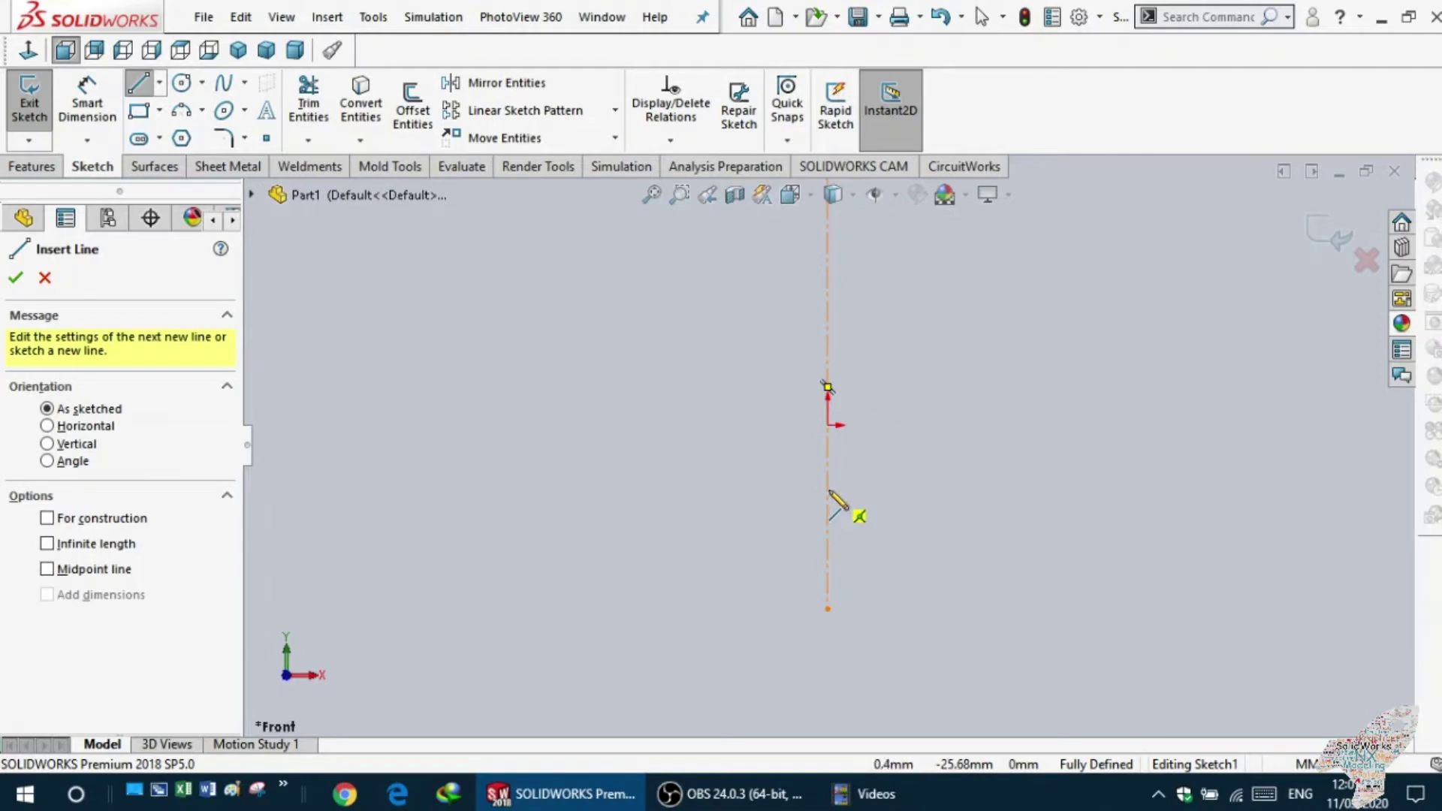
pyautogui.click(827, 491)
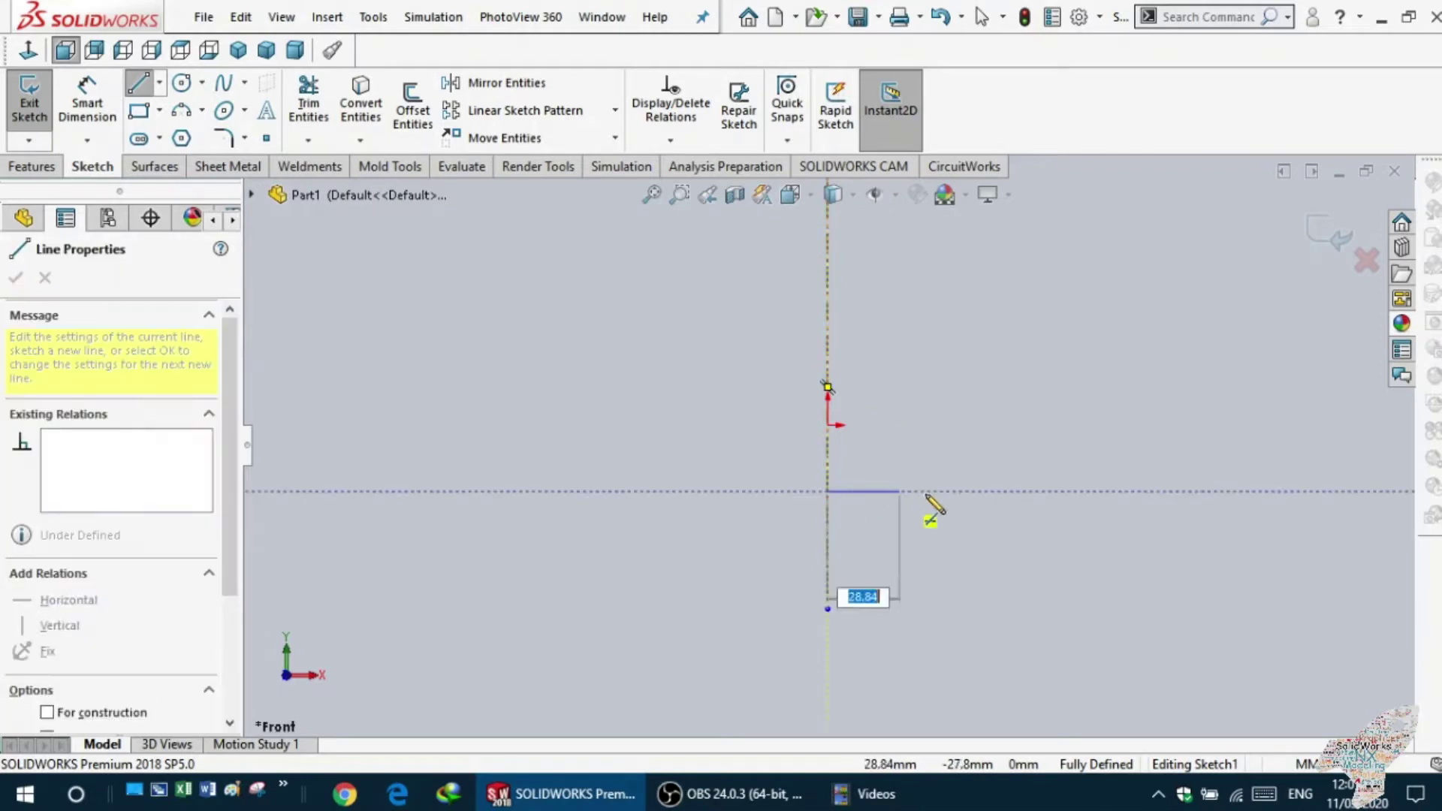
pyautogui.click(996, 492)
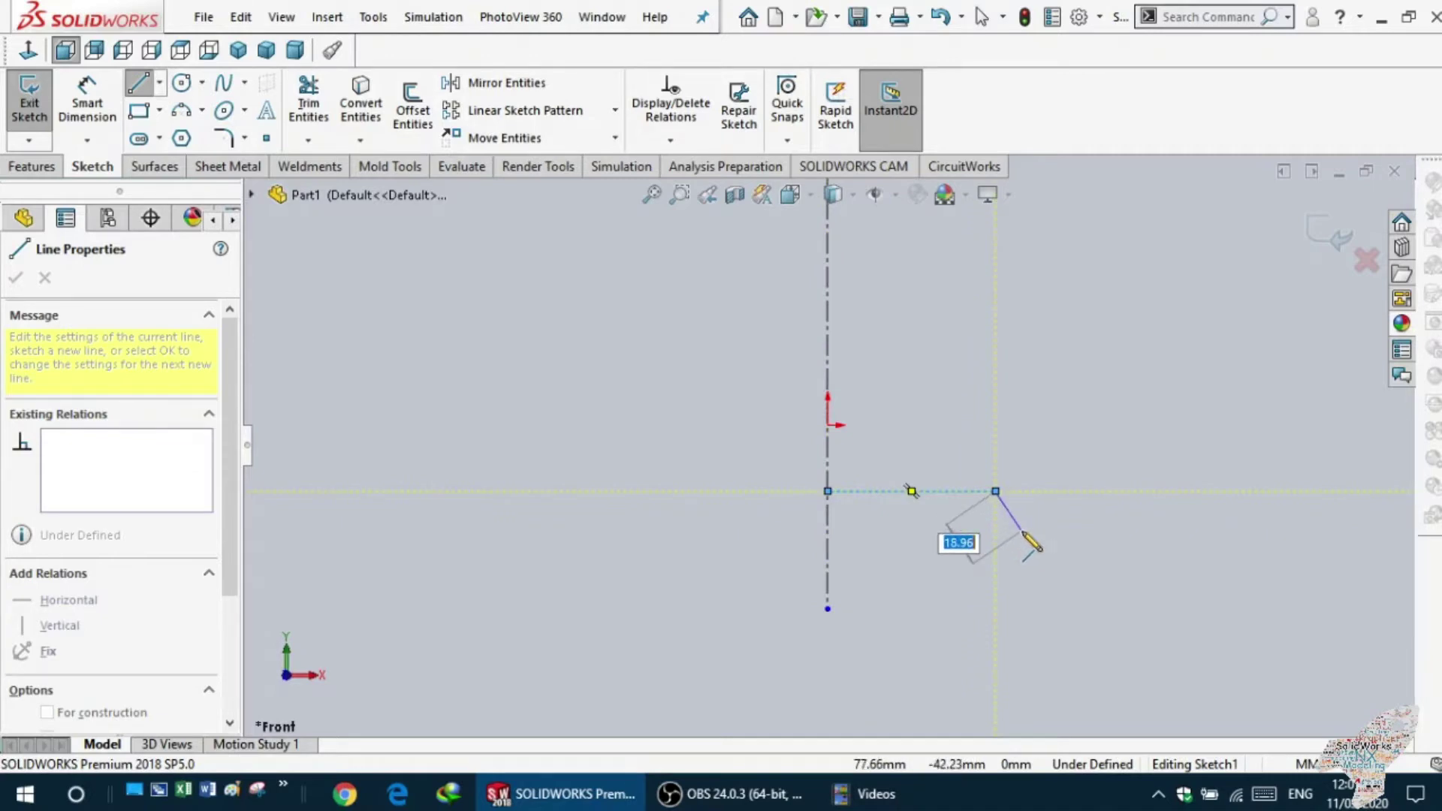
pyautogui.click(1022, 531)
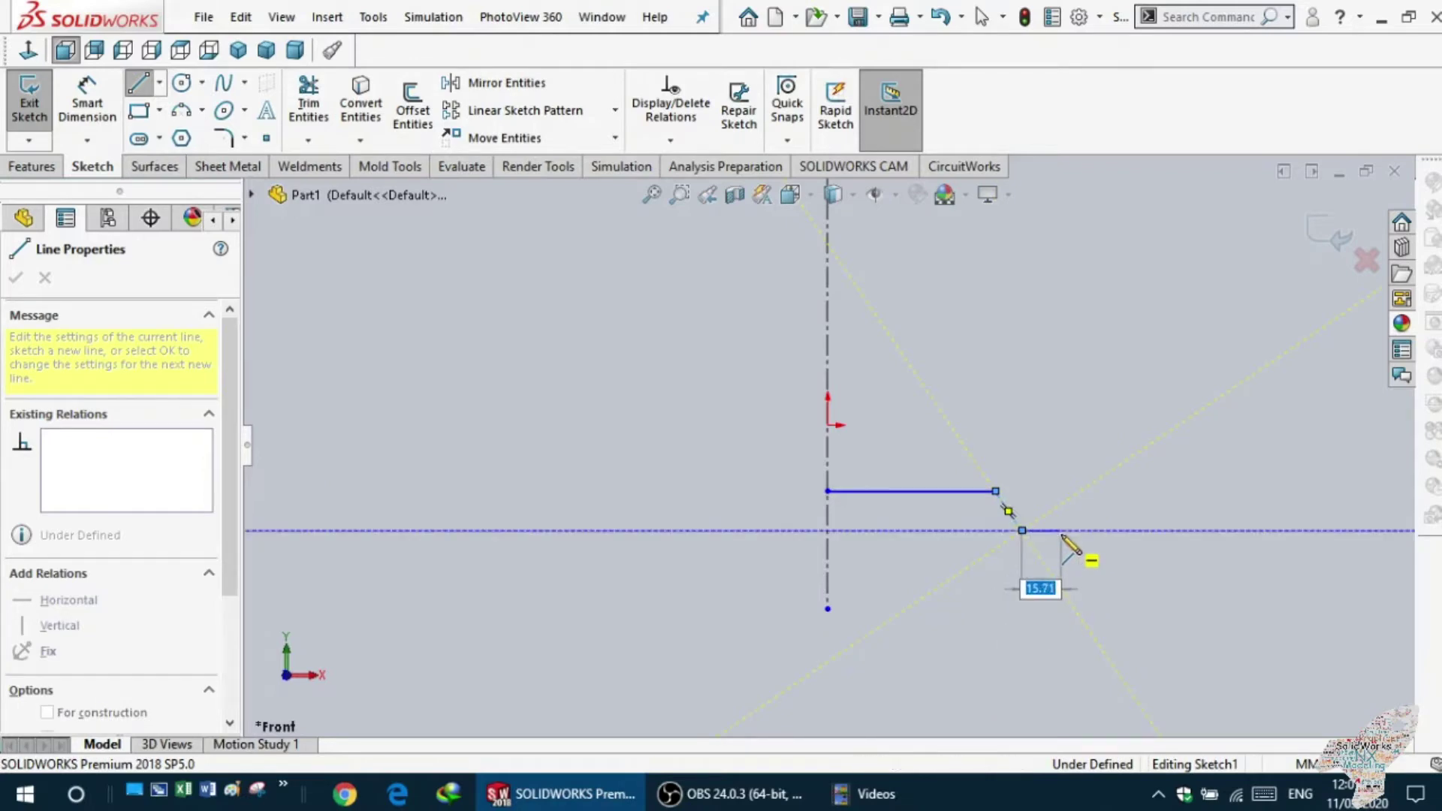
pyautogui.click(1061, 531)
pyautogui.press('Escape')
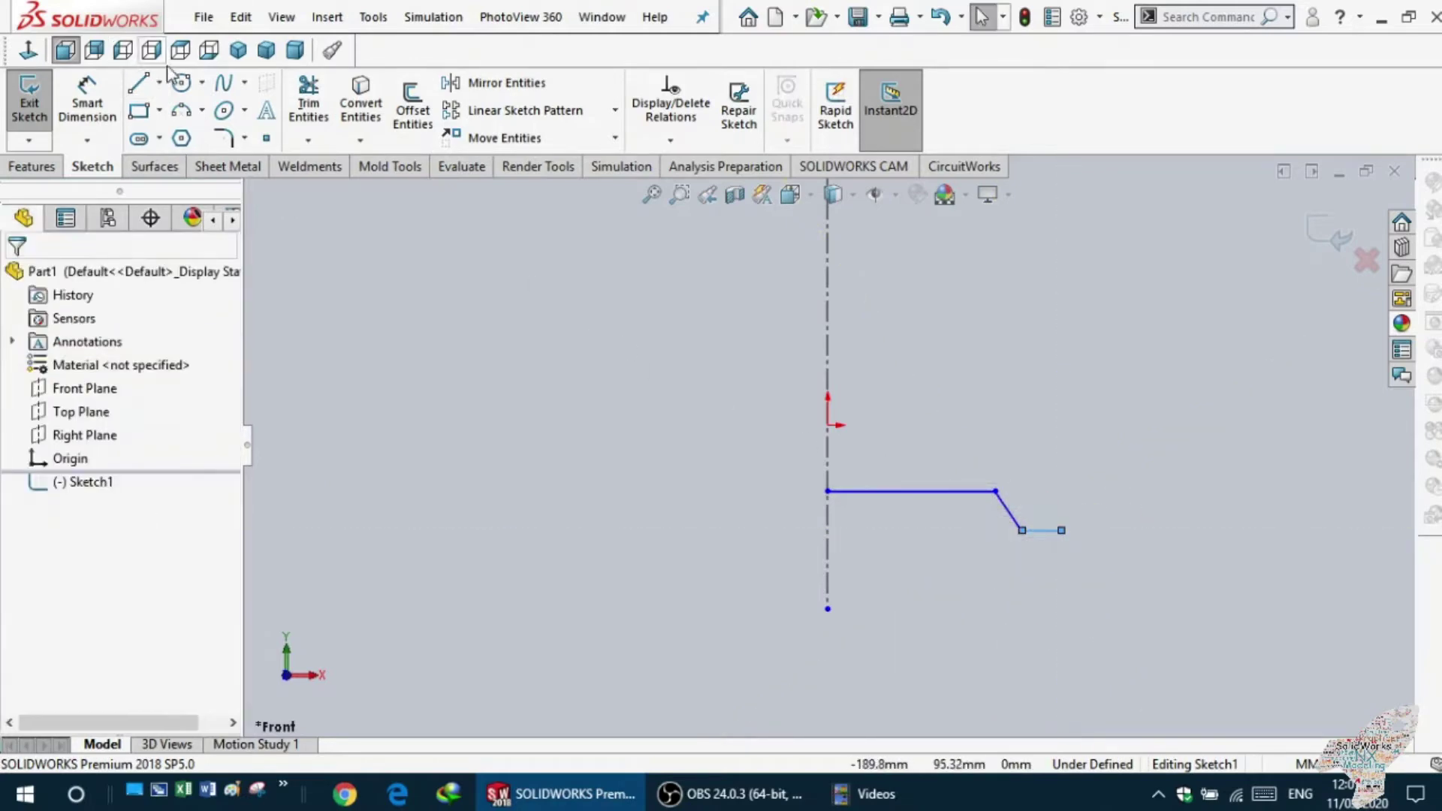
pyautogui.click(227, 84)
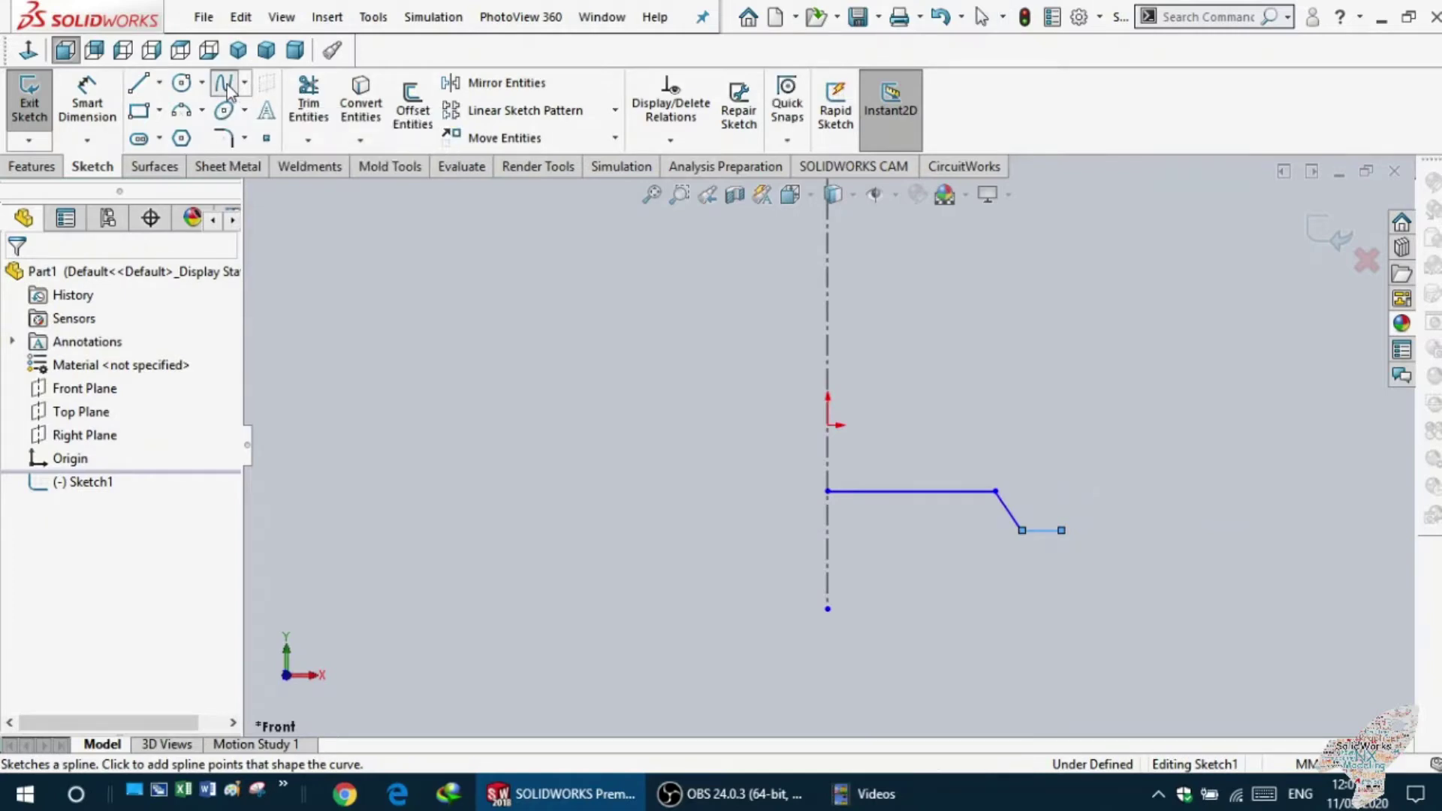
# - Draw a spline rising from the step's outer end up to a top point
pyautogui.scroll(3, 778, 407)
pyautogui.scroll(-3, 917, 458)
pyautogui.scroll(1, 919, 477)
pyautogui.scroll(2, 925, 406)
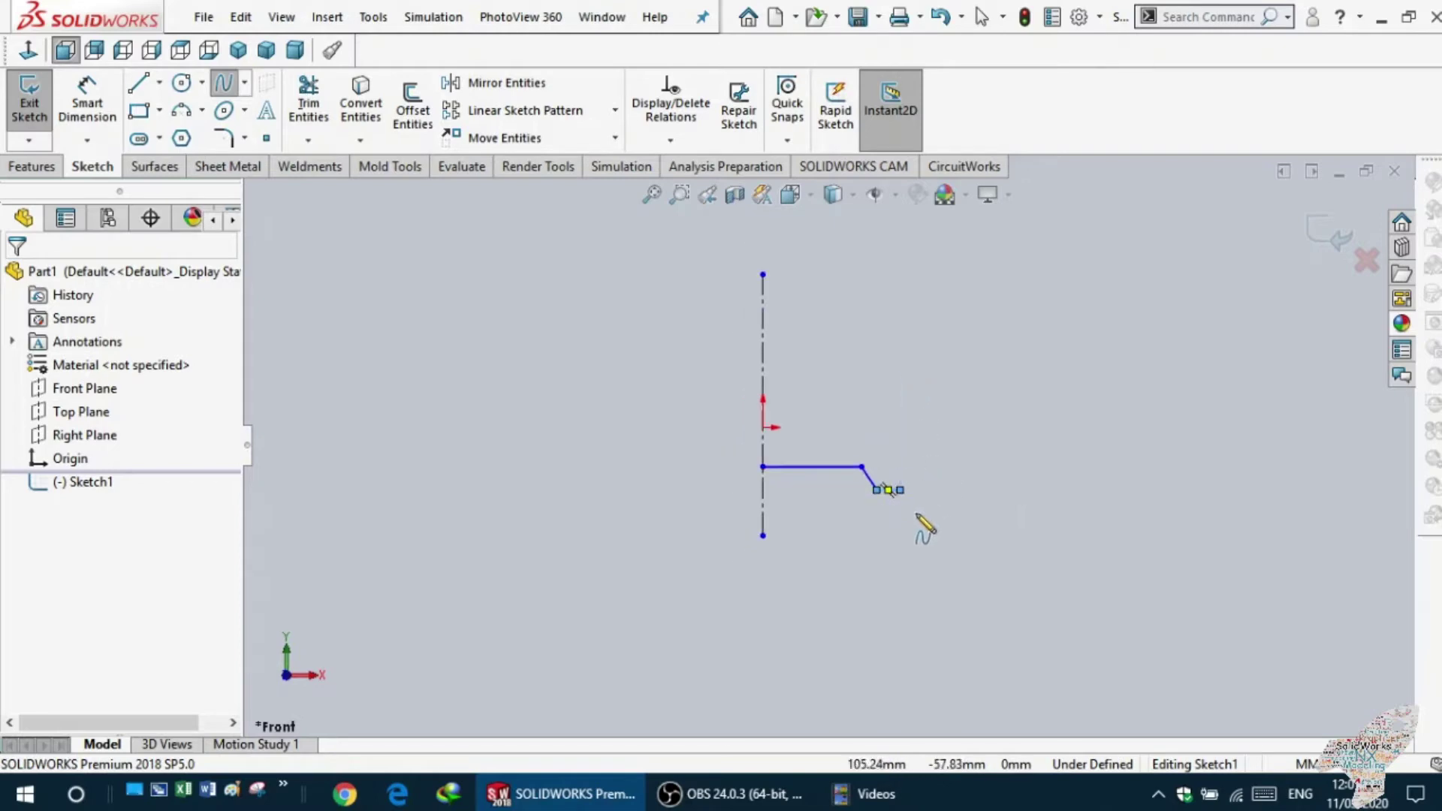
pyautogui.scroll(-3, 901, 496)
pyautogui.scroll(-3, 871, 490)
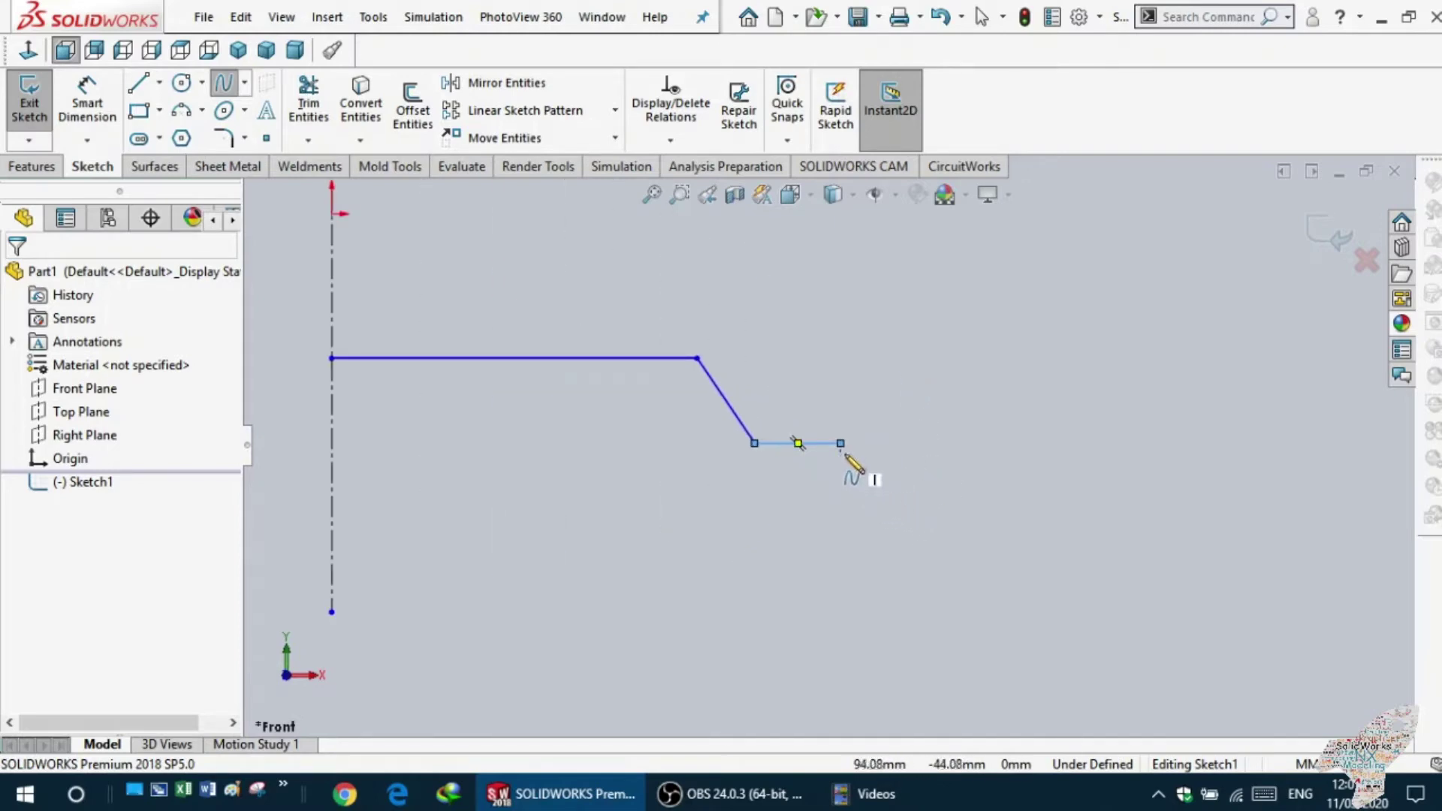
pyautogui.doubleClick(844, 453)
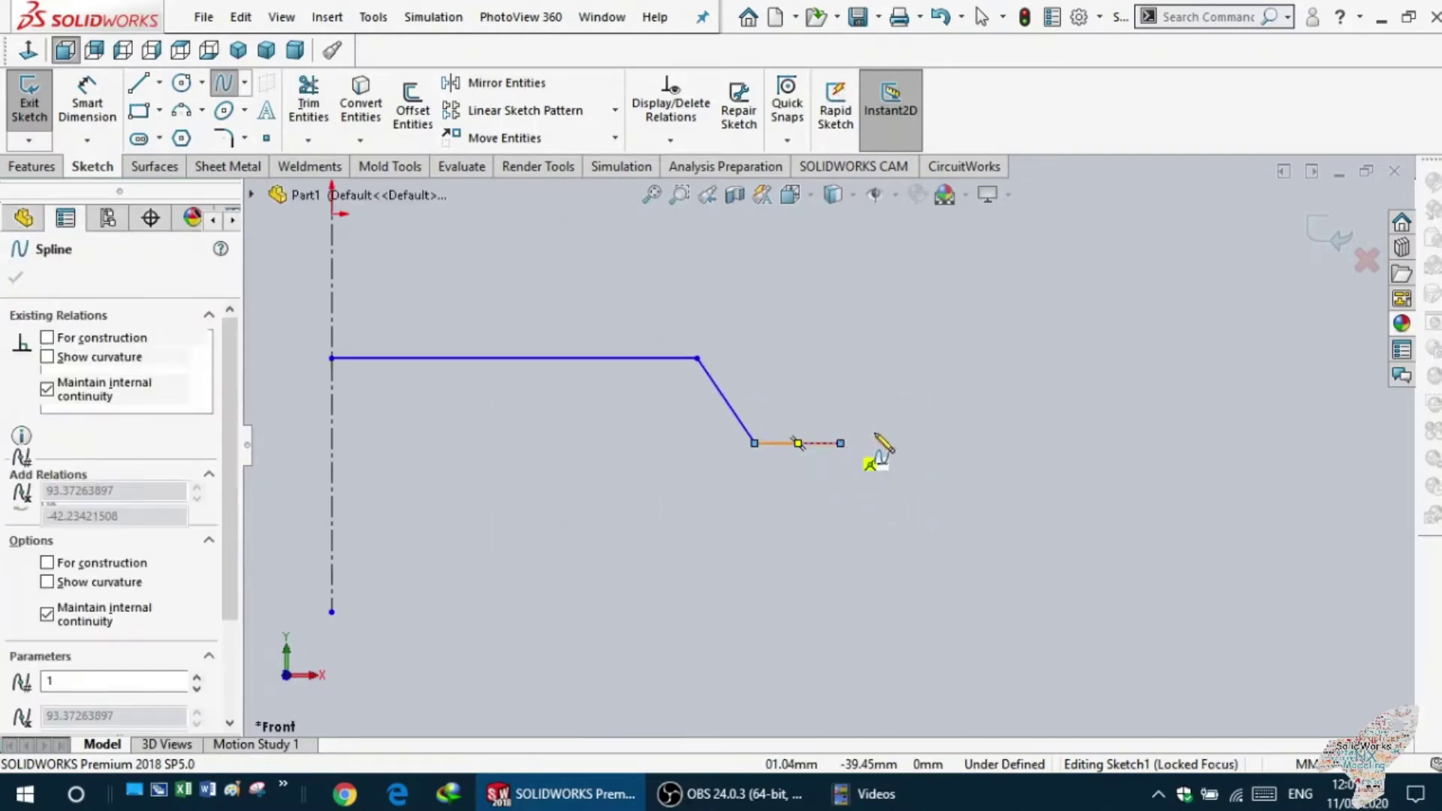
pyautogui.scroll(3, 829, 445)
pyautogui.click(831, 444)
pyautogui.scroll(2, 829, 445)
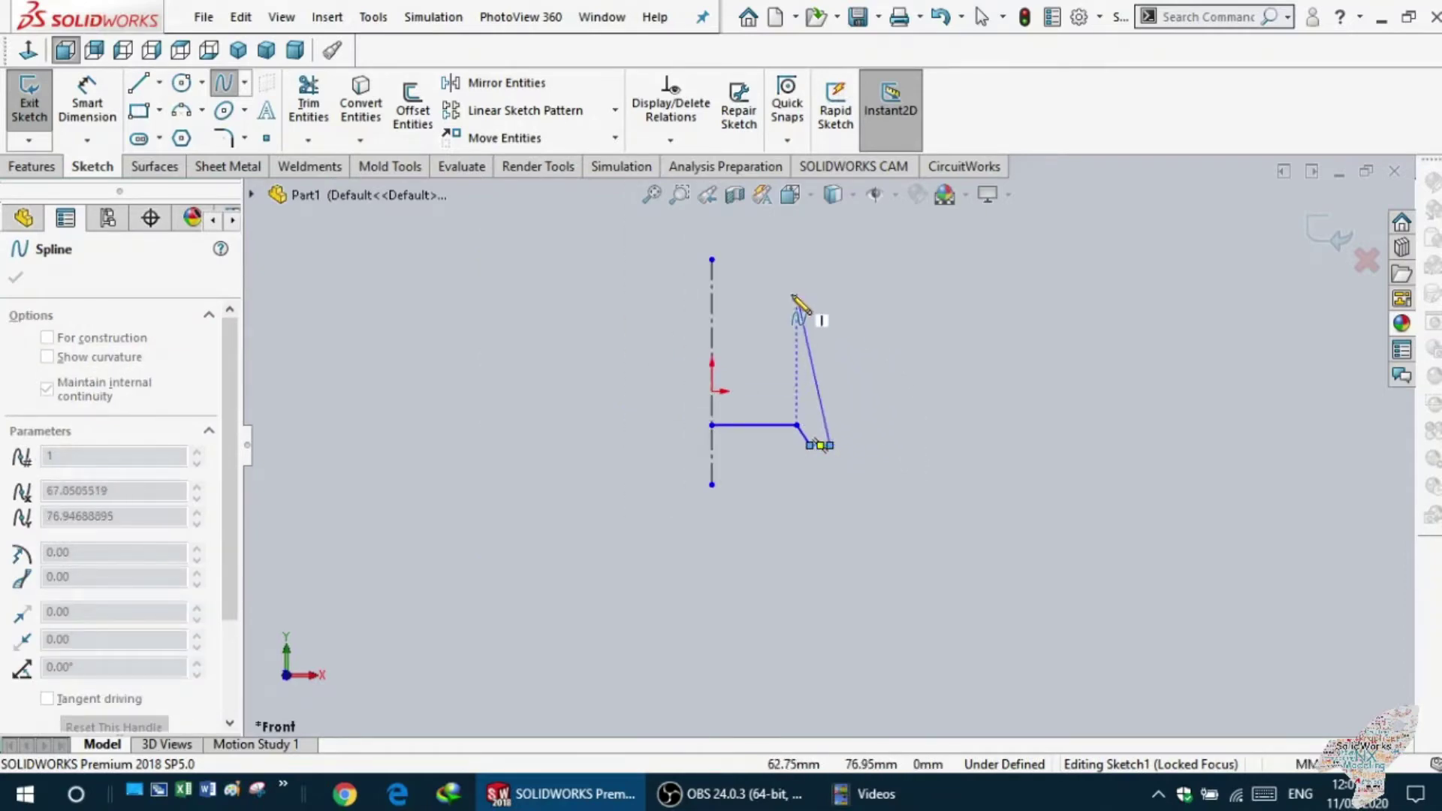
pyautogui.scroll(-1, 796, 421)
pyautogui.scroll(2, 845, 330)
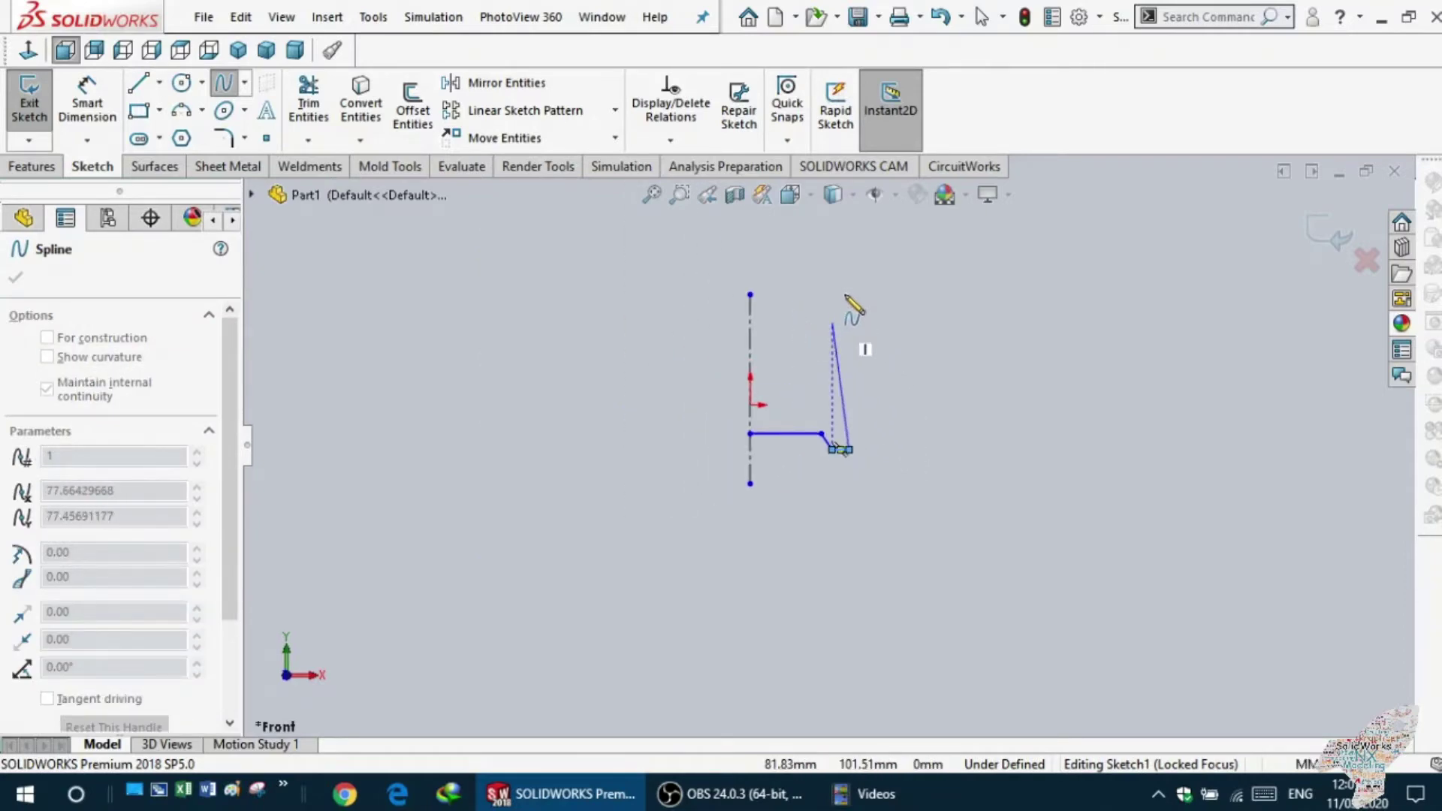
pyautogui.scroll(-2, 856, 330)
pyautogui.scroll(-2, 856, 345)
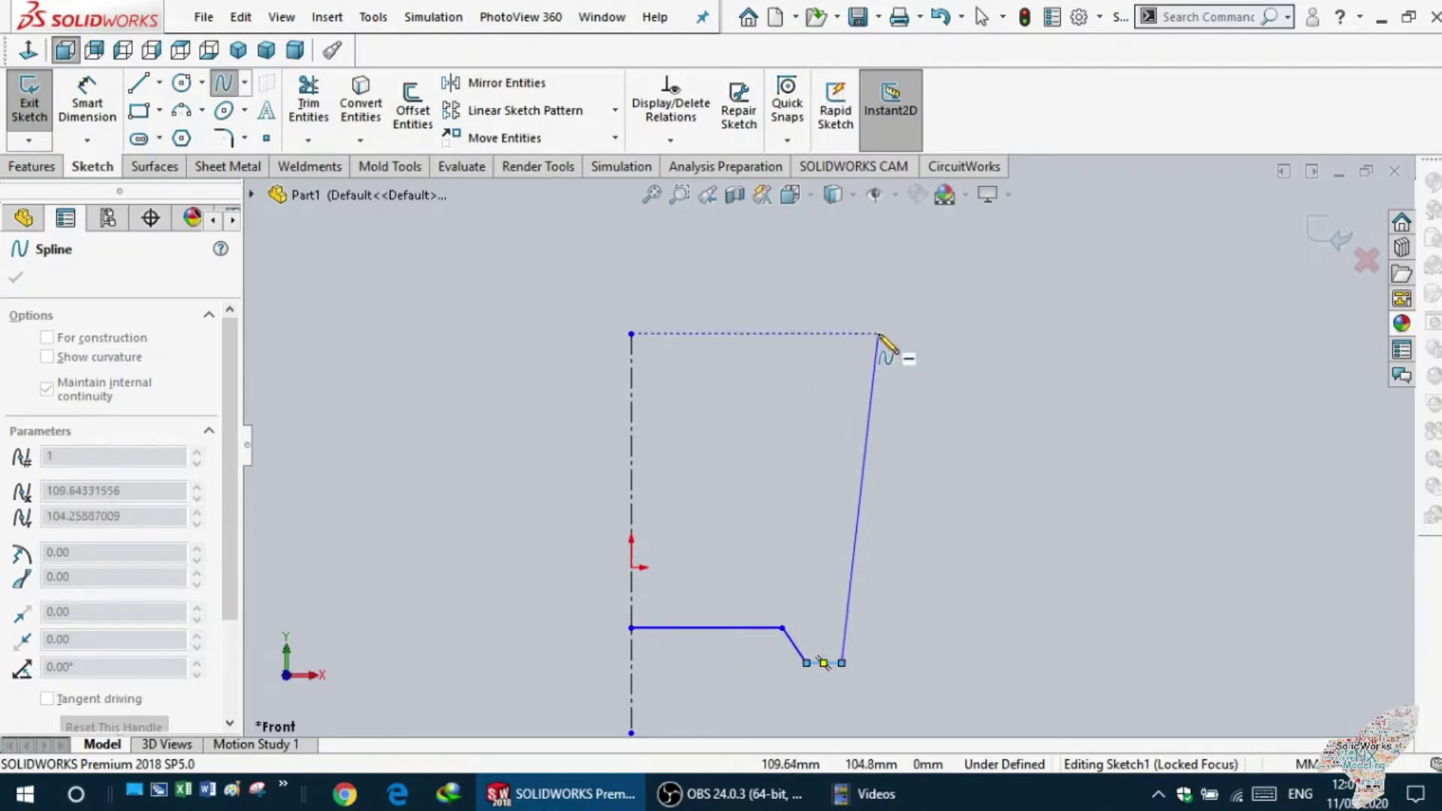
pyautogui.click(869, 354)
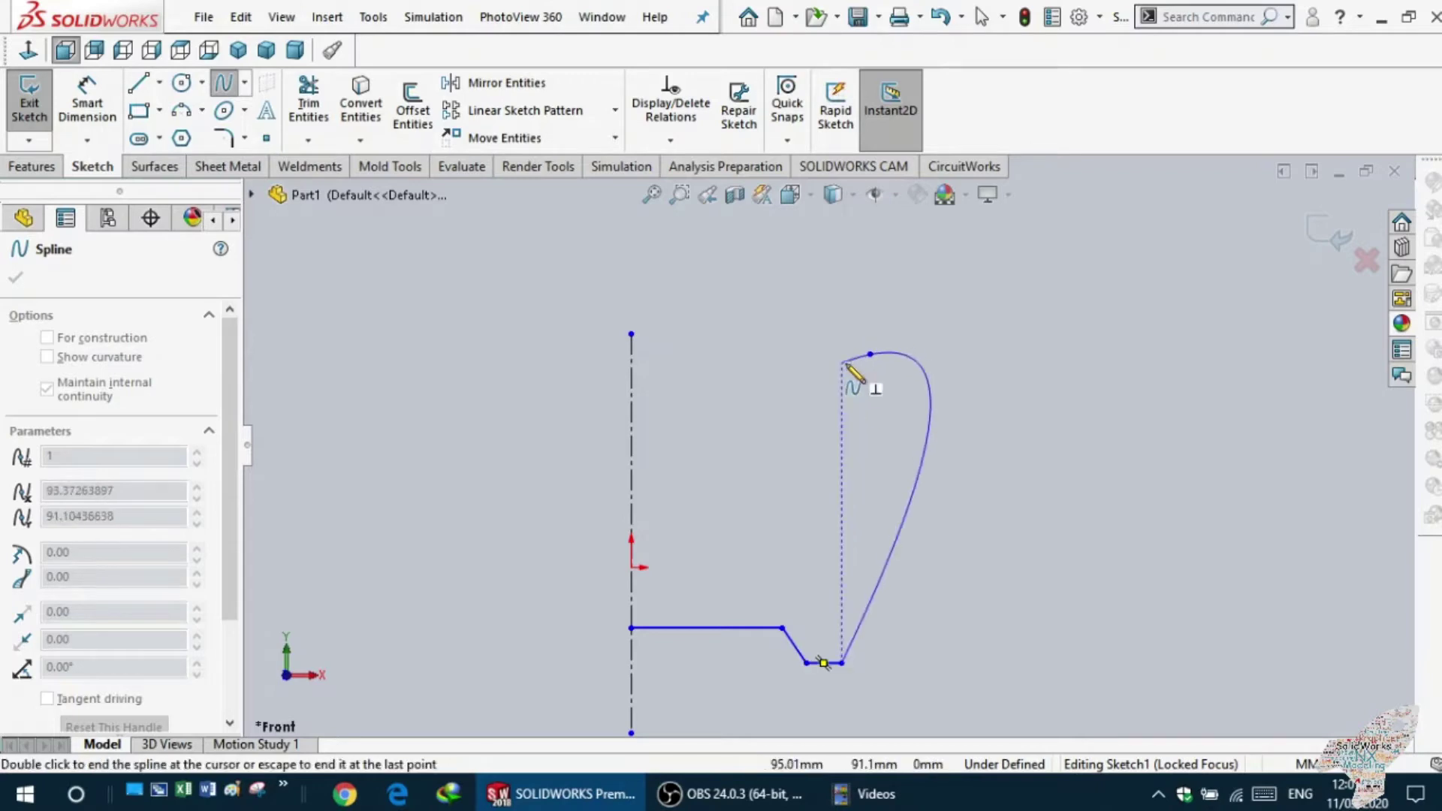
pyautogui.doubleClick(842, 347)
pyautogui.press('Escape')
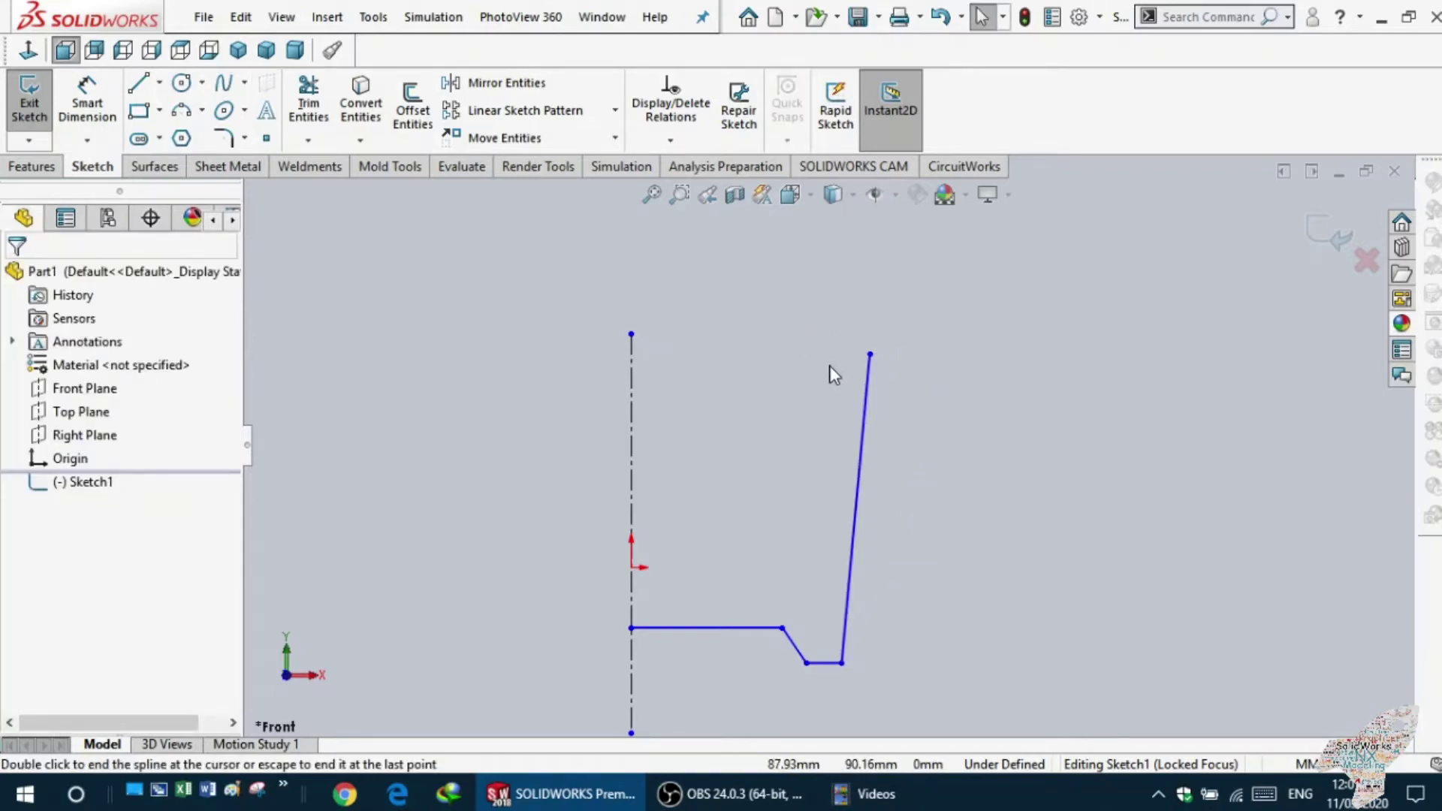
# - Raise the spline's top endpoint and bend the spline outward into a barrel bulge
pyautogui.scroll(2, 826, 383)
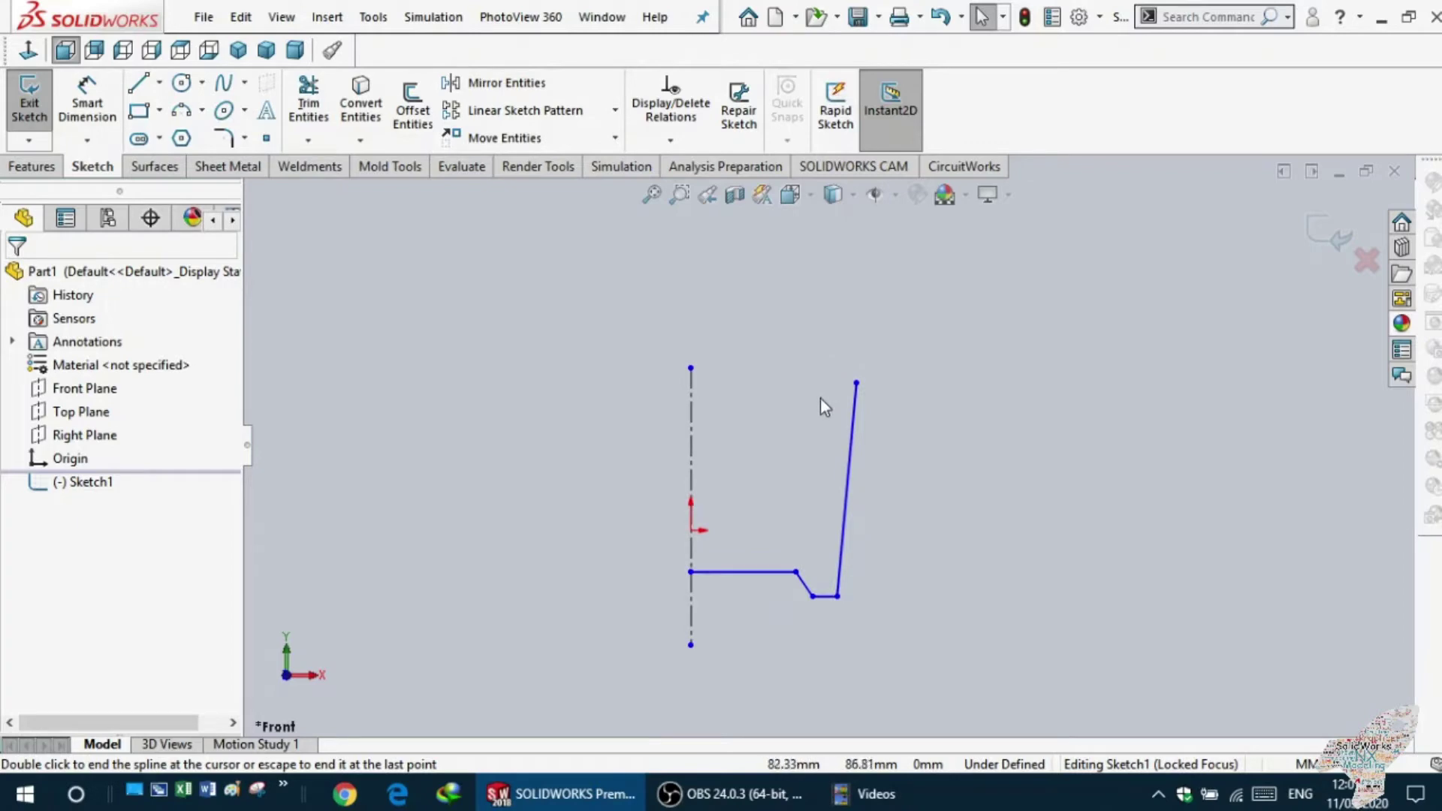
pyautogui.click(855, 383)
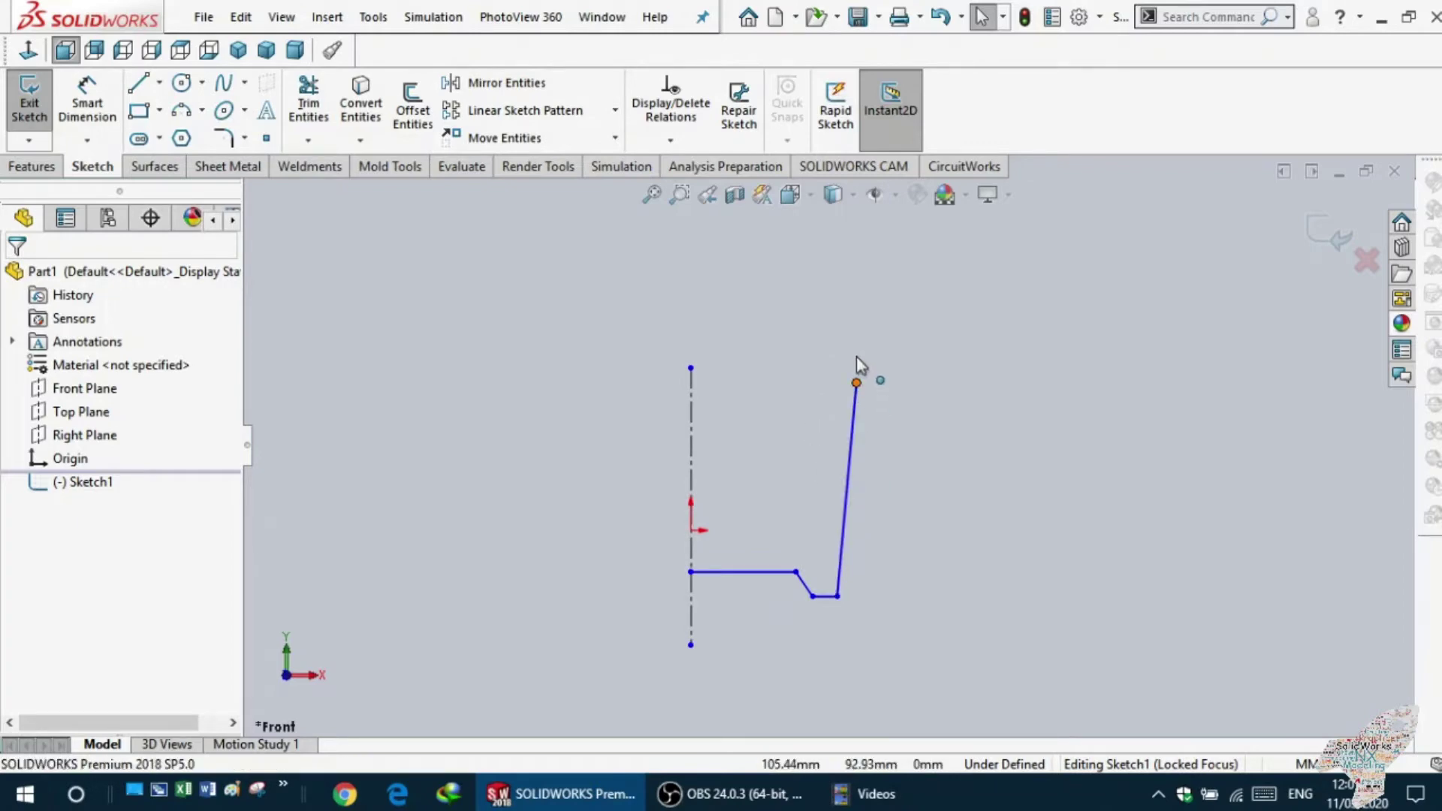
pyautogui.moveTo(877, 302); pyautogui.dragTo(855, 248)
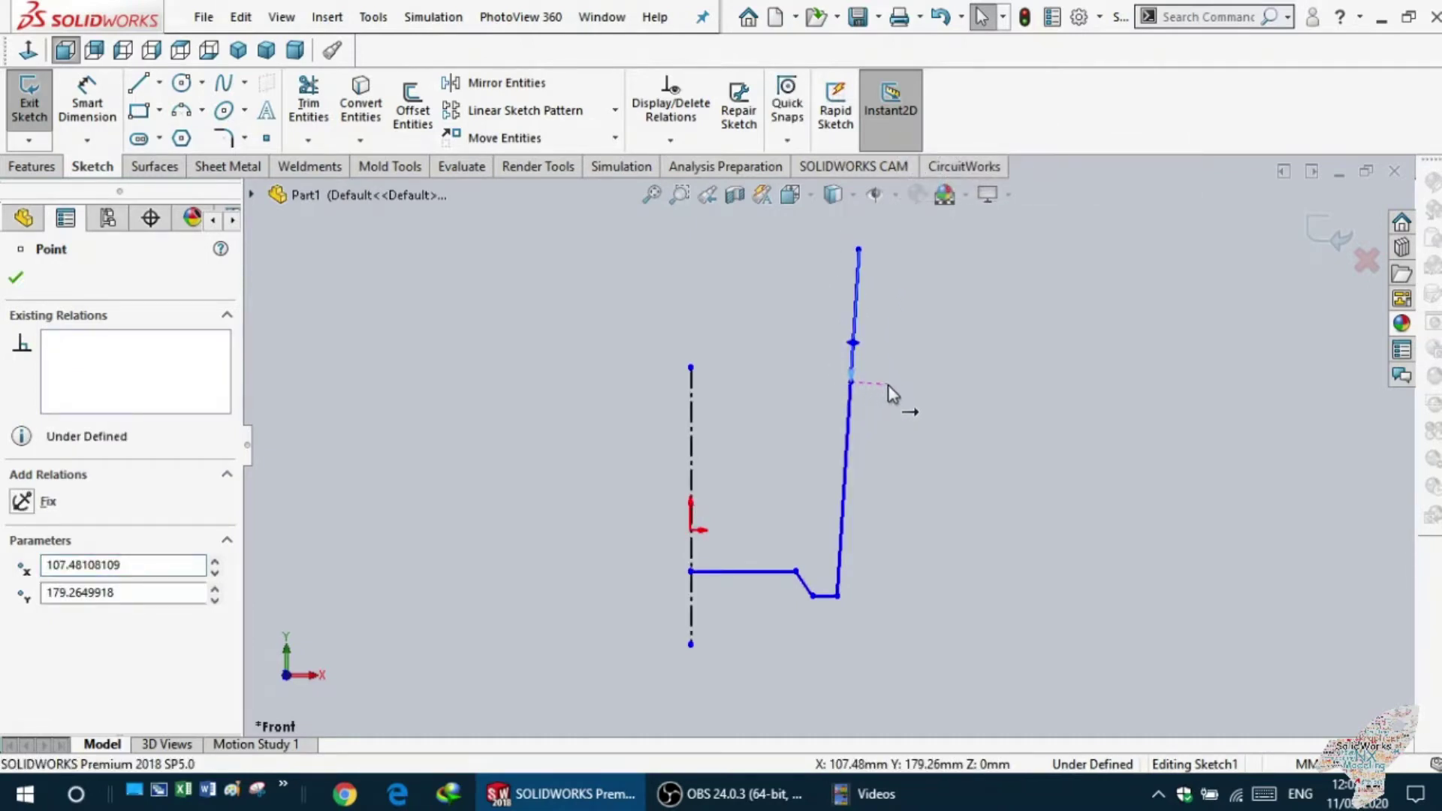
pyautogui.click(856, 380)
pyautogui.moveTo(853, 382); pyautogui.dragTo(886, 379)
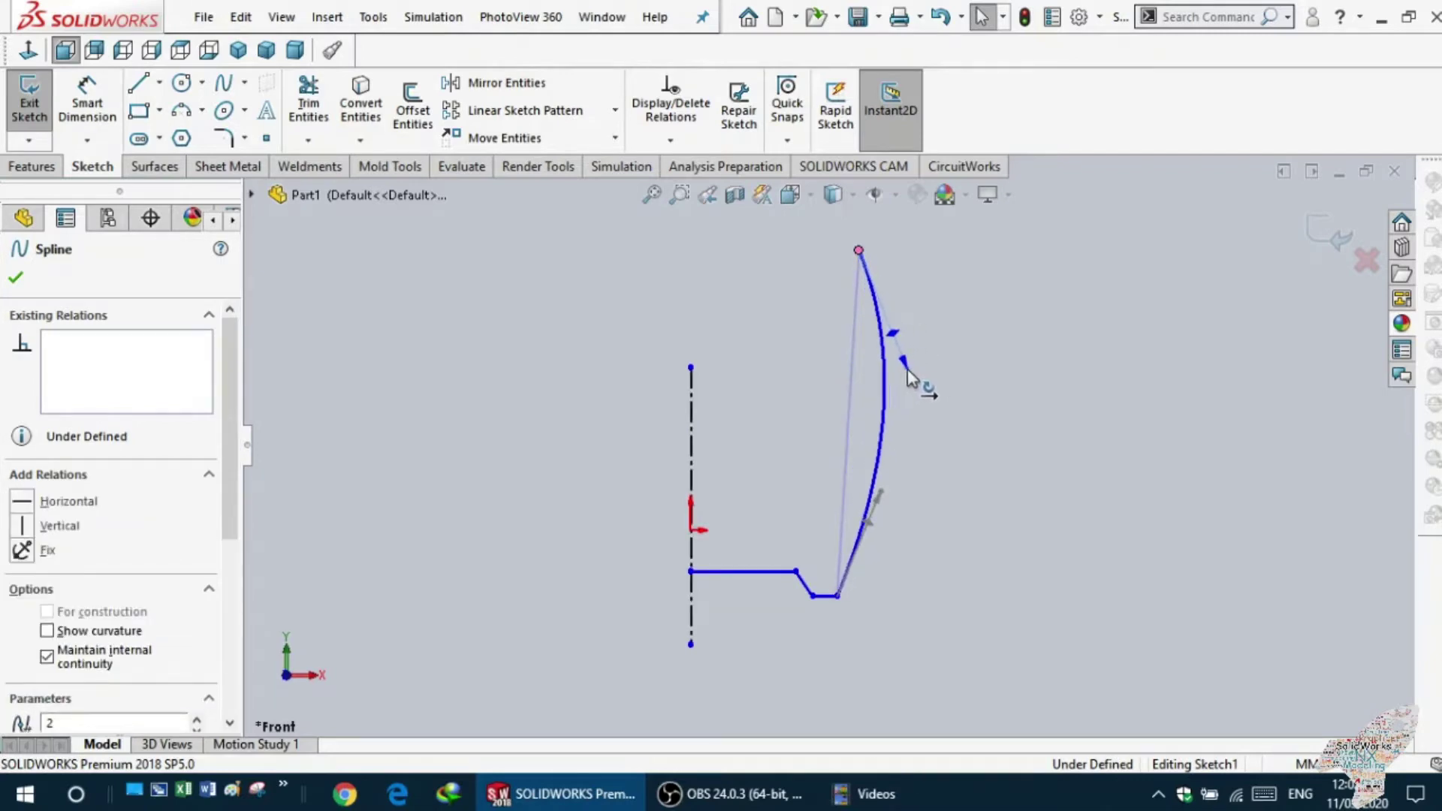
pyautogui.moveTo(854, 293); pyautogui.dragTo(841, 323)
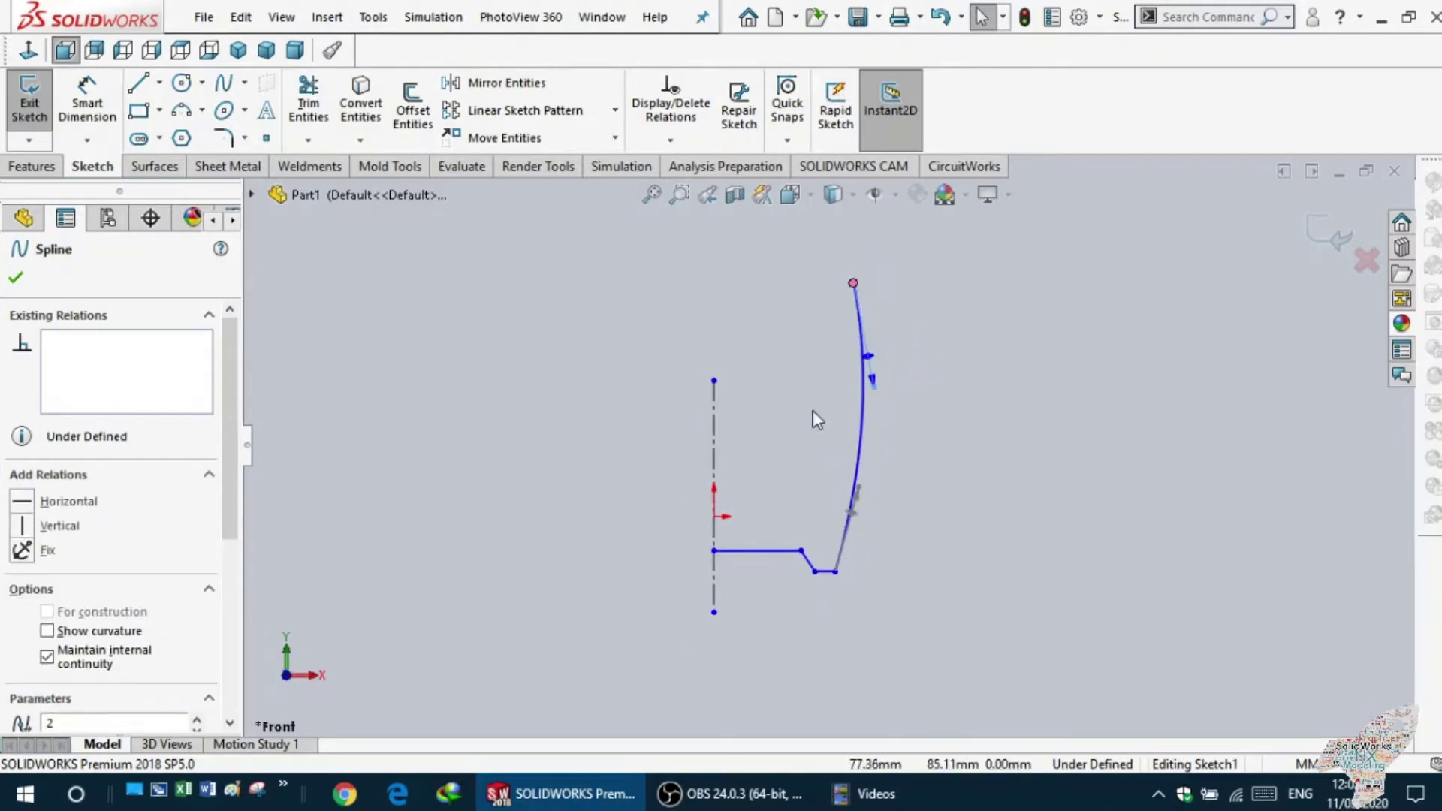
pyautogui.click(86, 99)
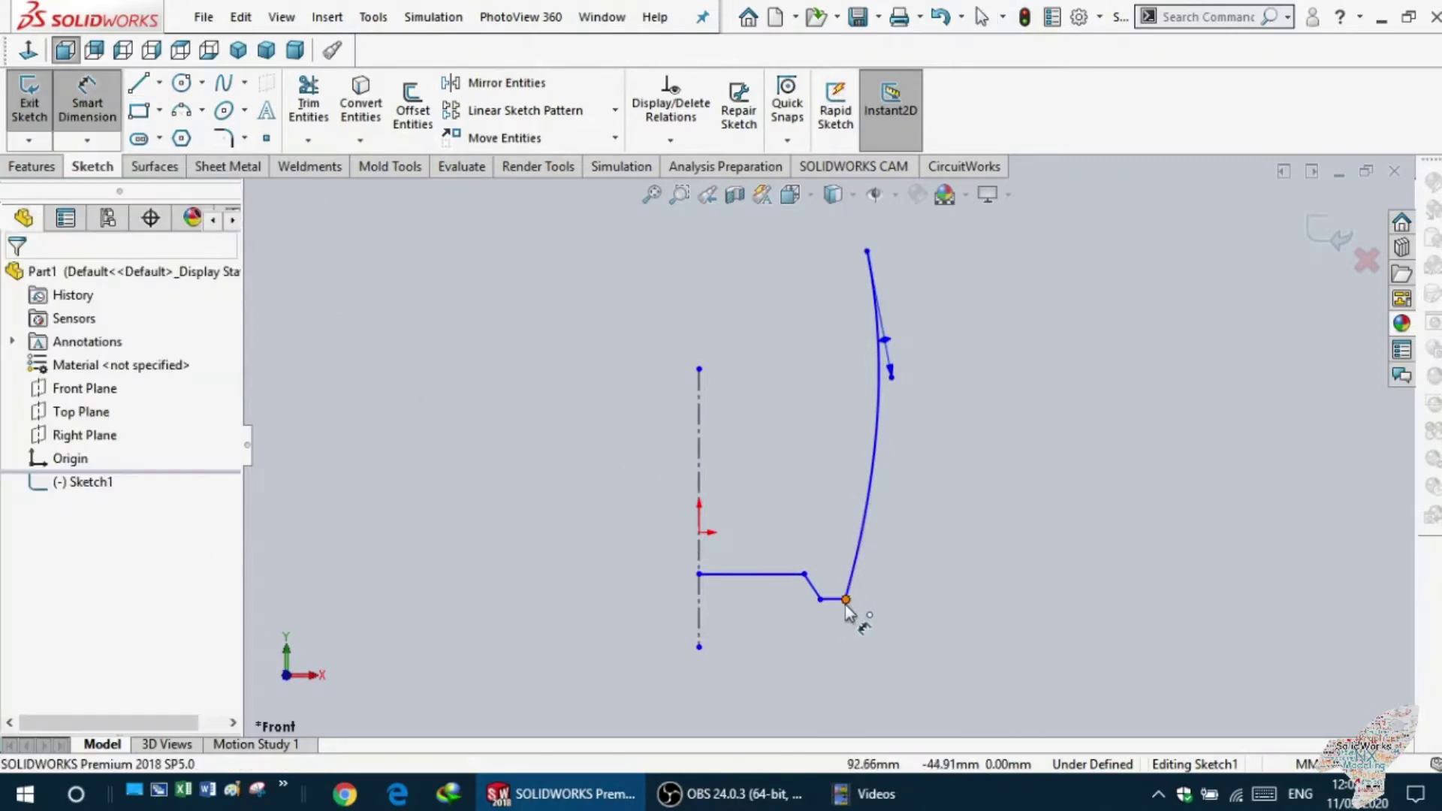
# - Dimension the base width from the origin to the side wall's bottom end at 50 mm
pyautogui.click(846, 600)
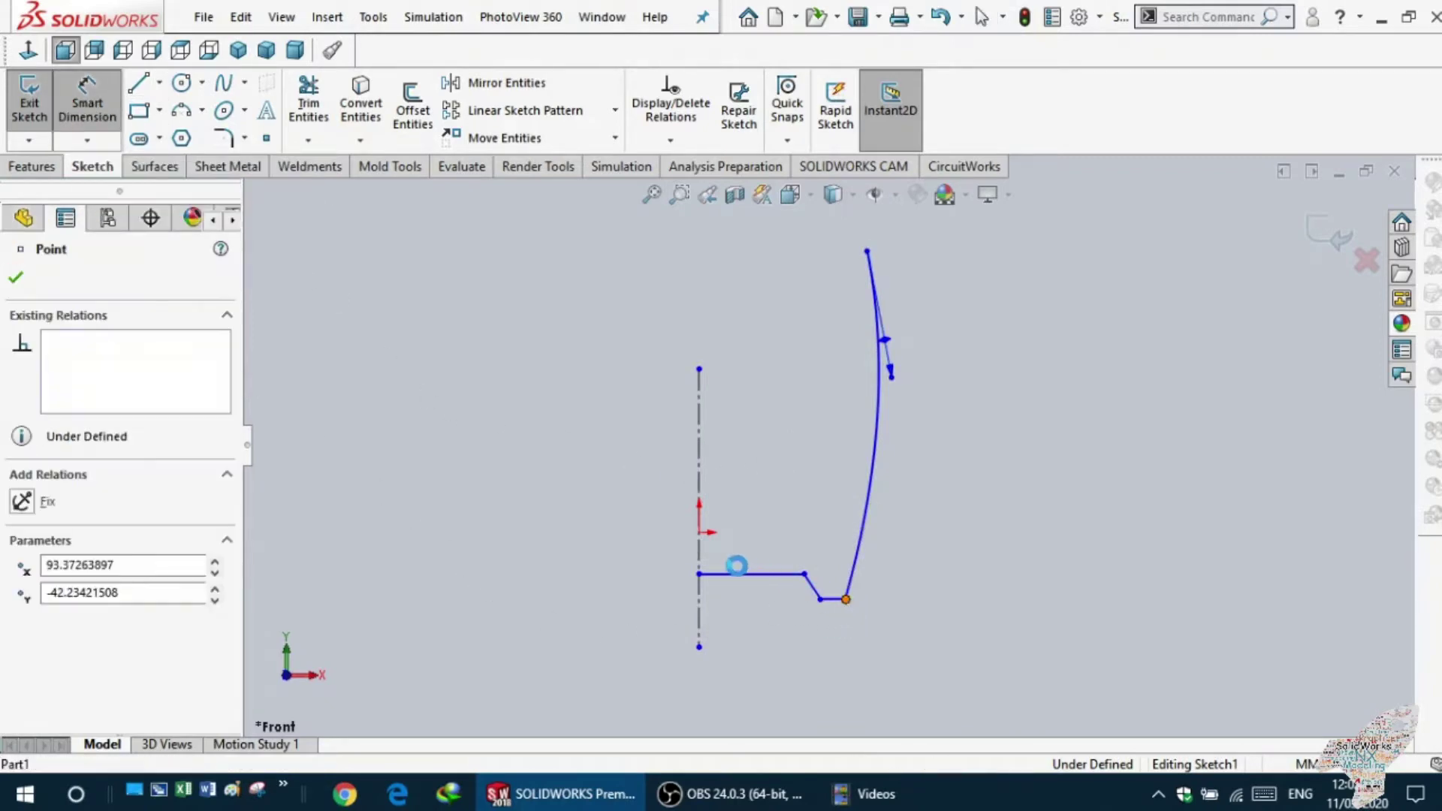
pyautogui.click(699, 533)
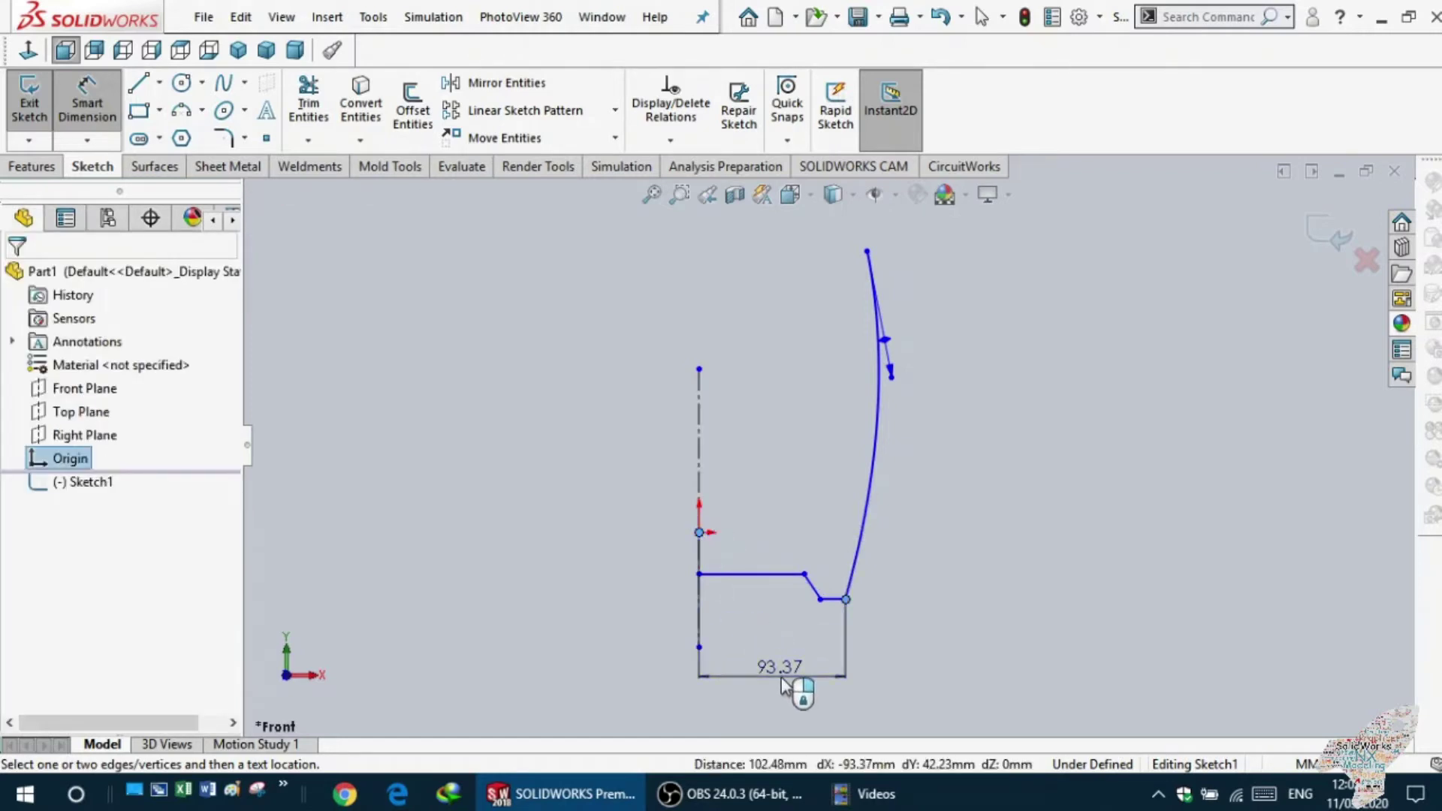
pyautogui.click(781, 682)
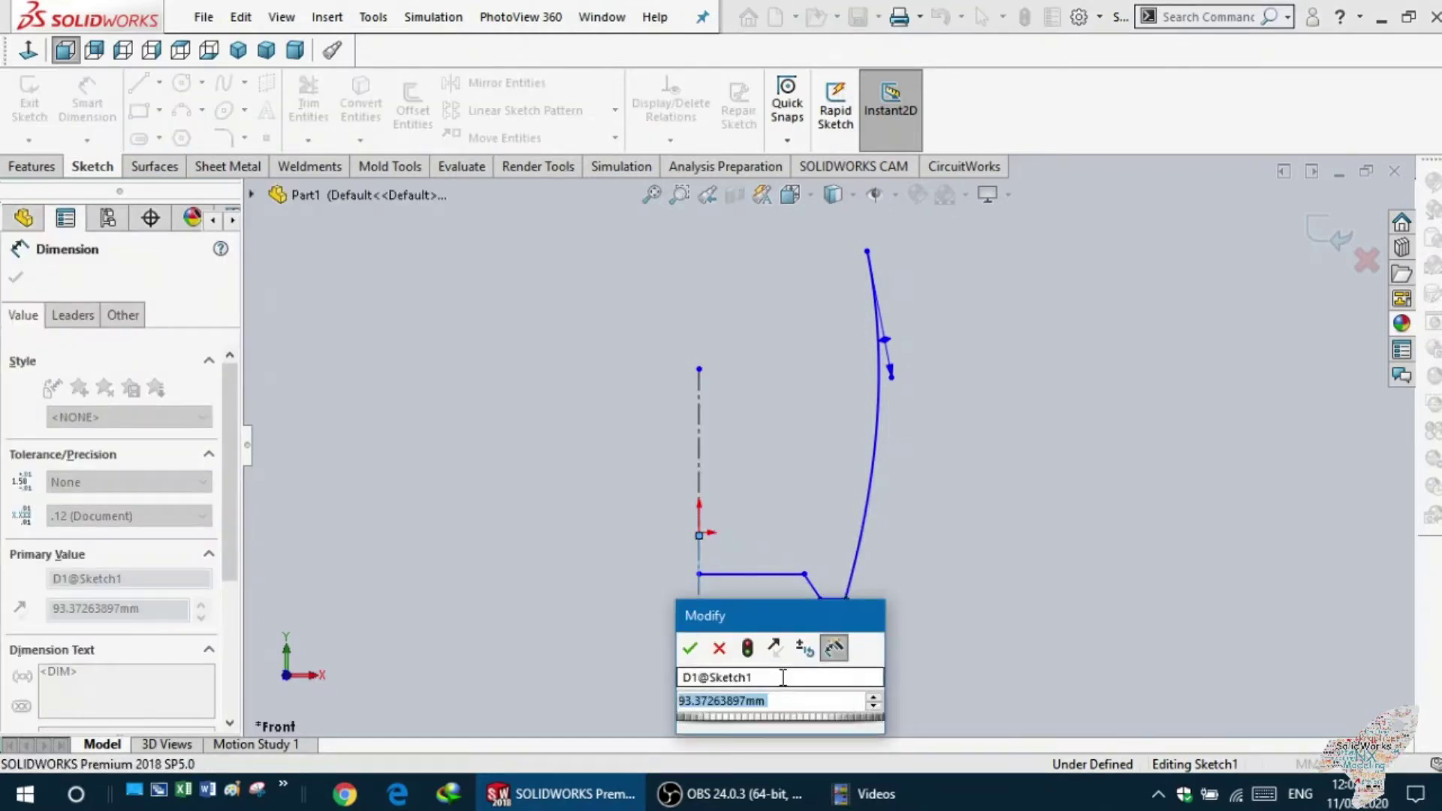
pyautogui.write('50')
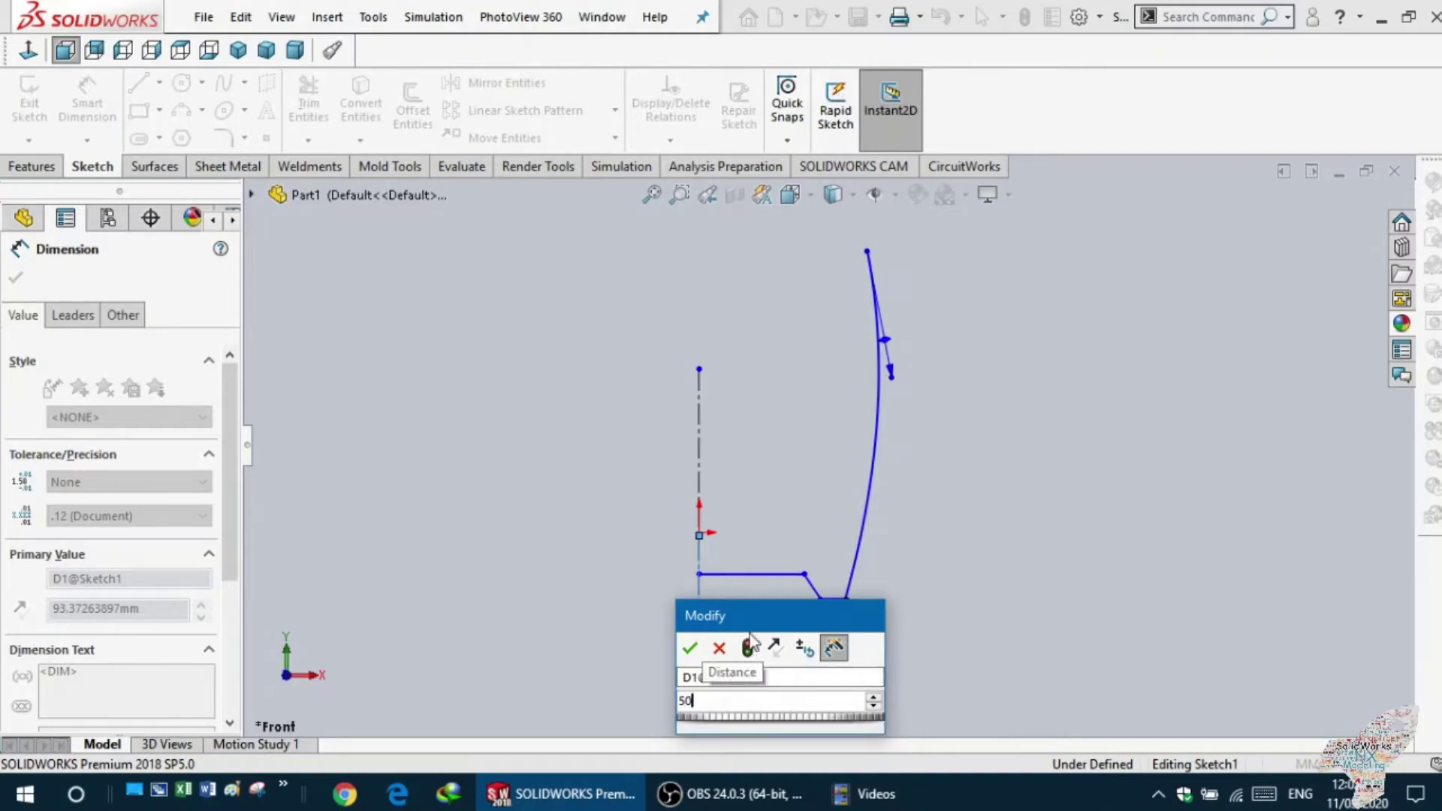
pyautogui.press('Return')
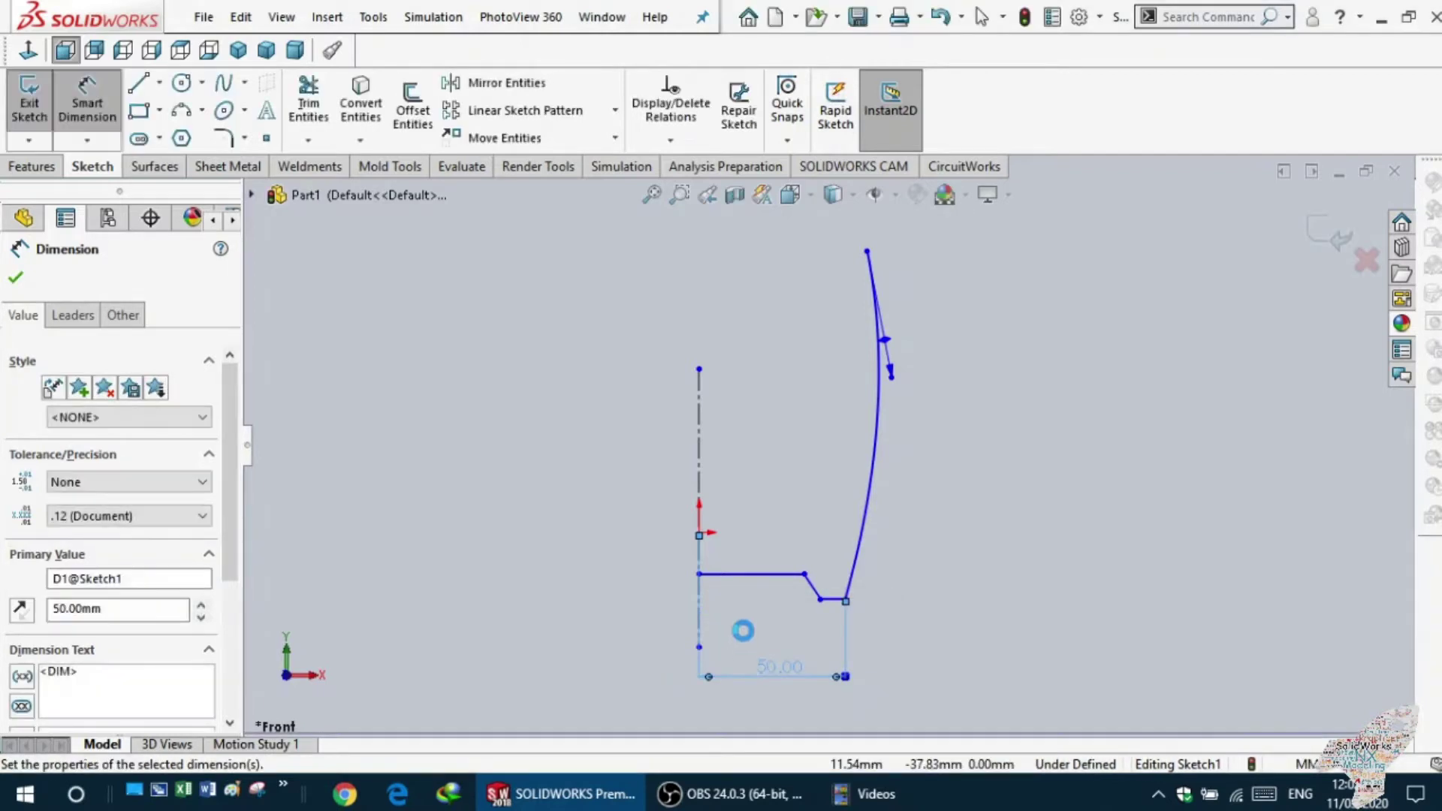
# - Set the top ledge line's length to 30 mm
pyautogui.scroll(-1, 794, 599)
pyautogui.scroll(-1, 806, 571)
pyautogui.scroll(-2, 806, 571)
pyautogui.click(730, 449)
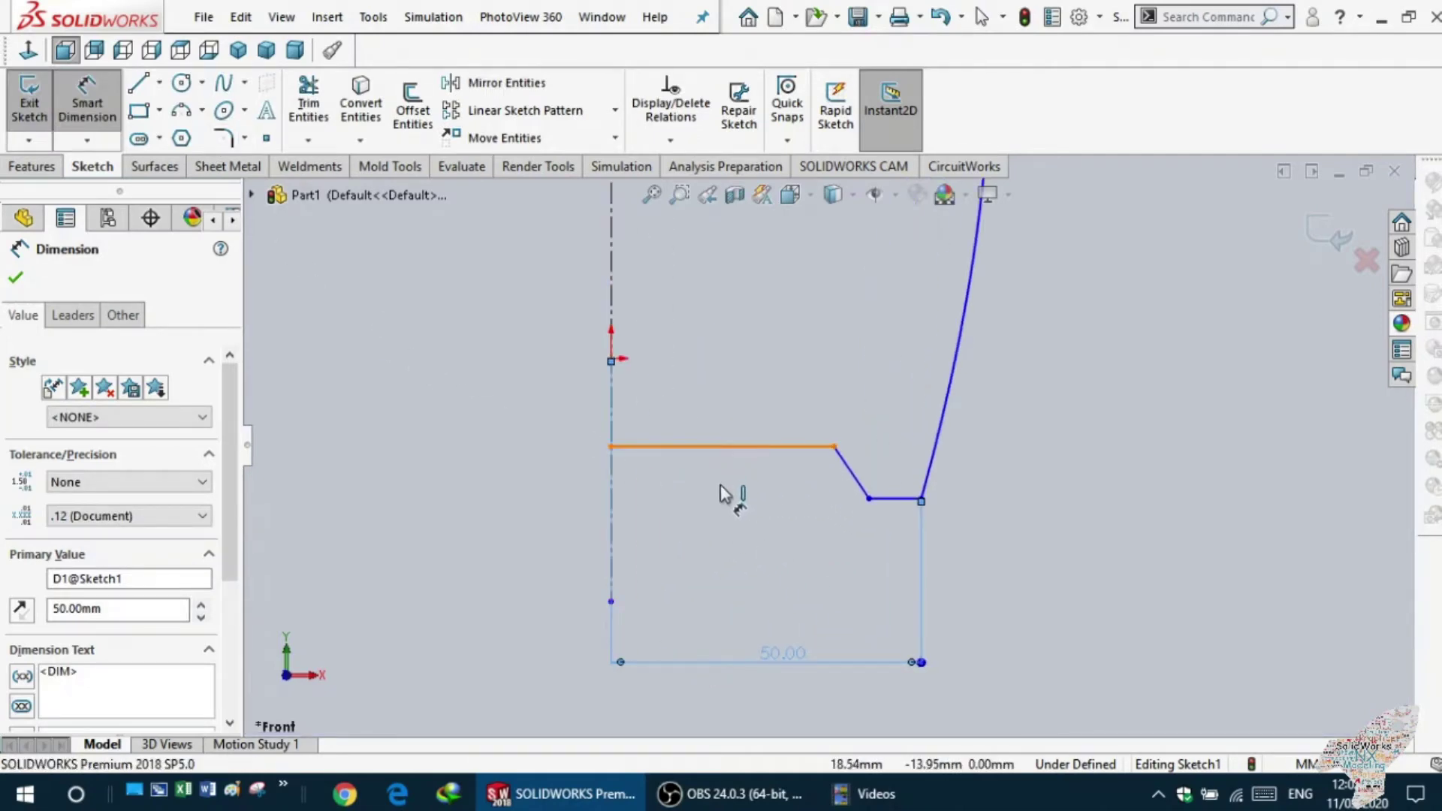
pyautogui.click(725, 530)
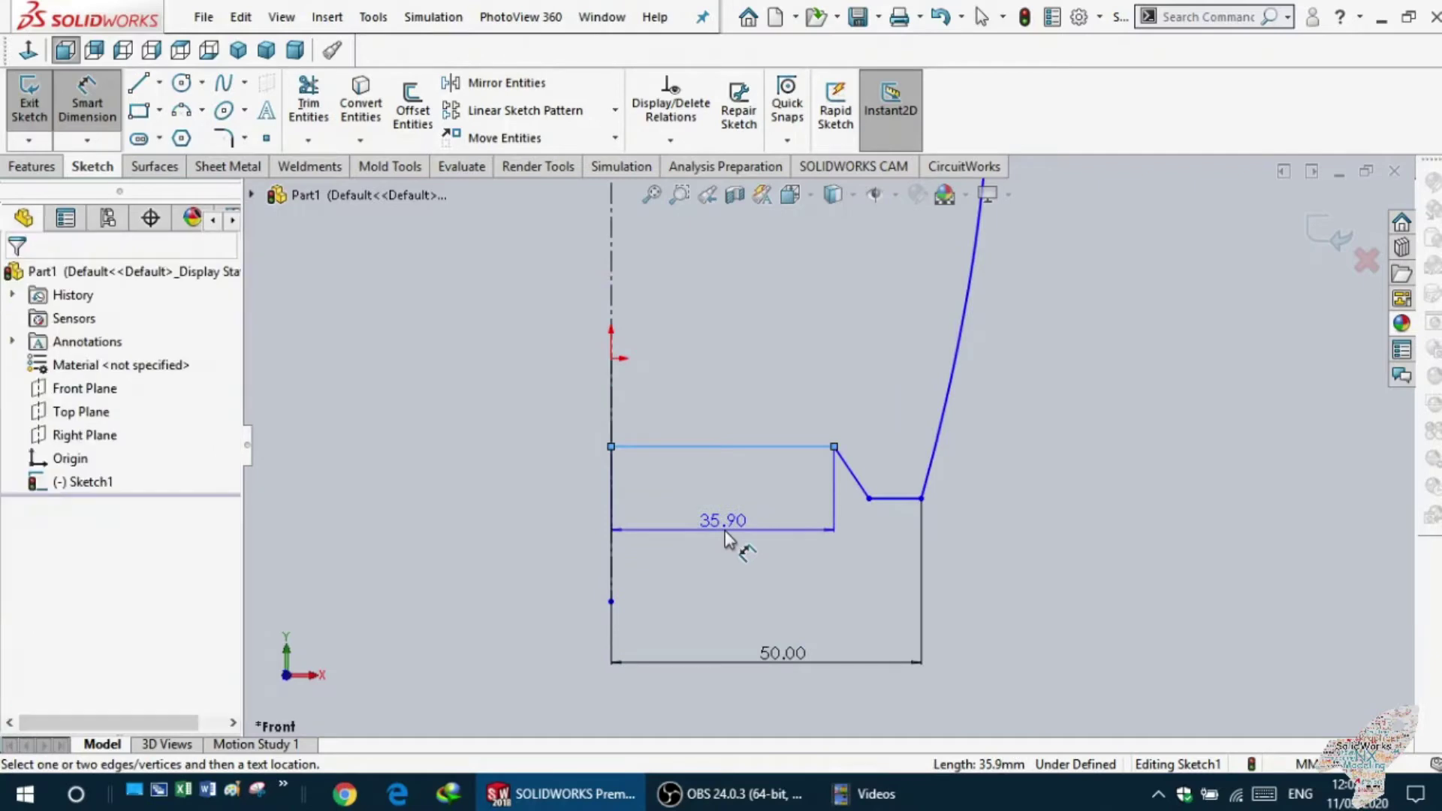
pyautogui.doubleClick(725, 531)
pyautogui.write('30')
pyautogui.press('Return')
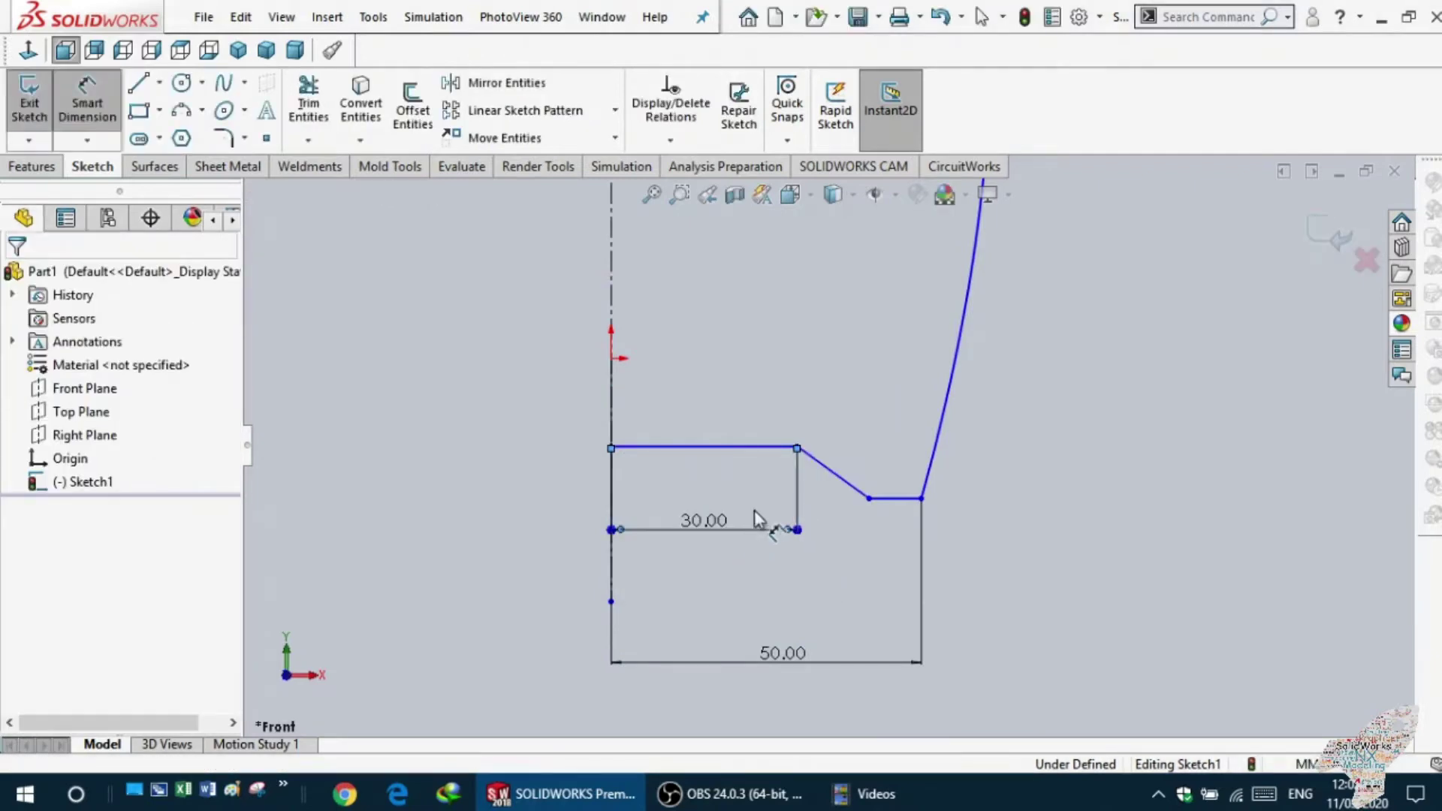
pyautogui.press('Escape')
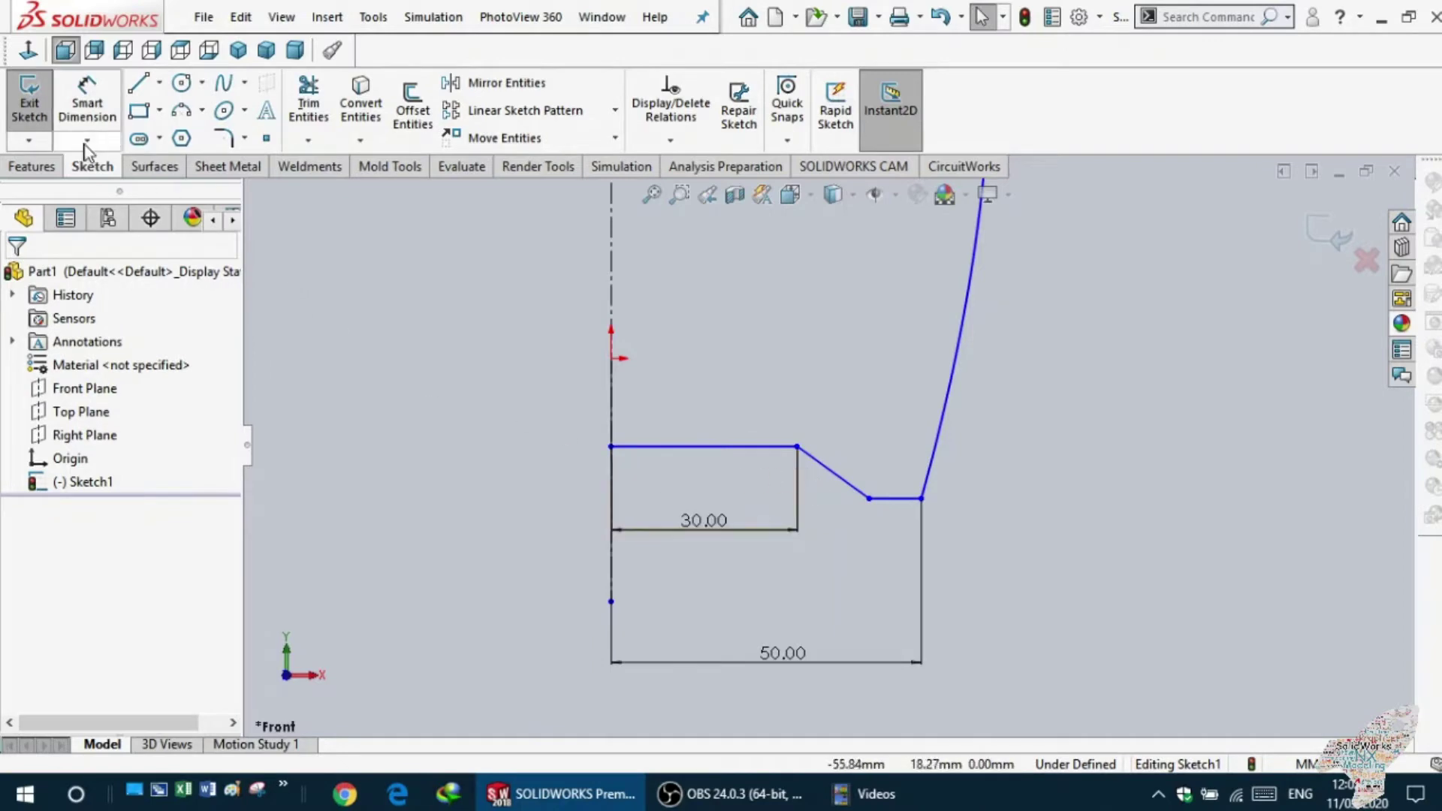
# - Dimension the angle between the top ledge and the slanted line at 145°
pyautogui.click(87, 101)
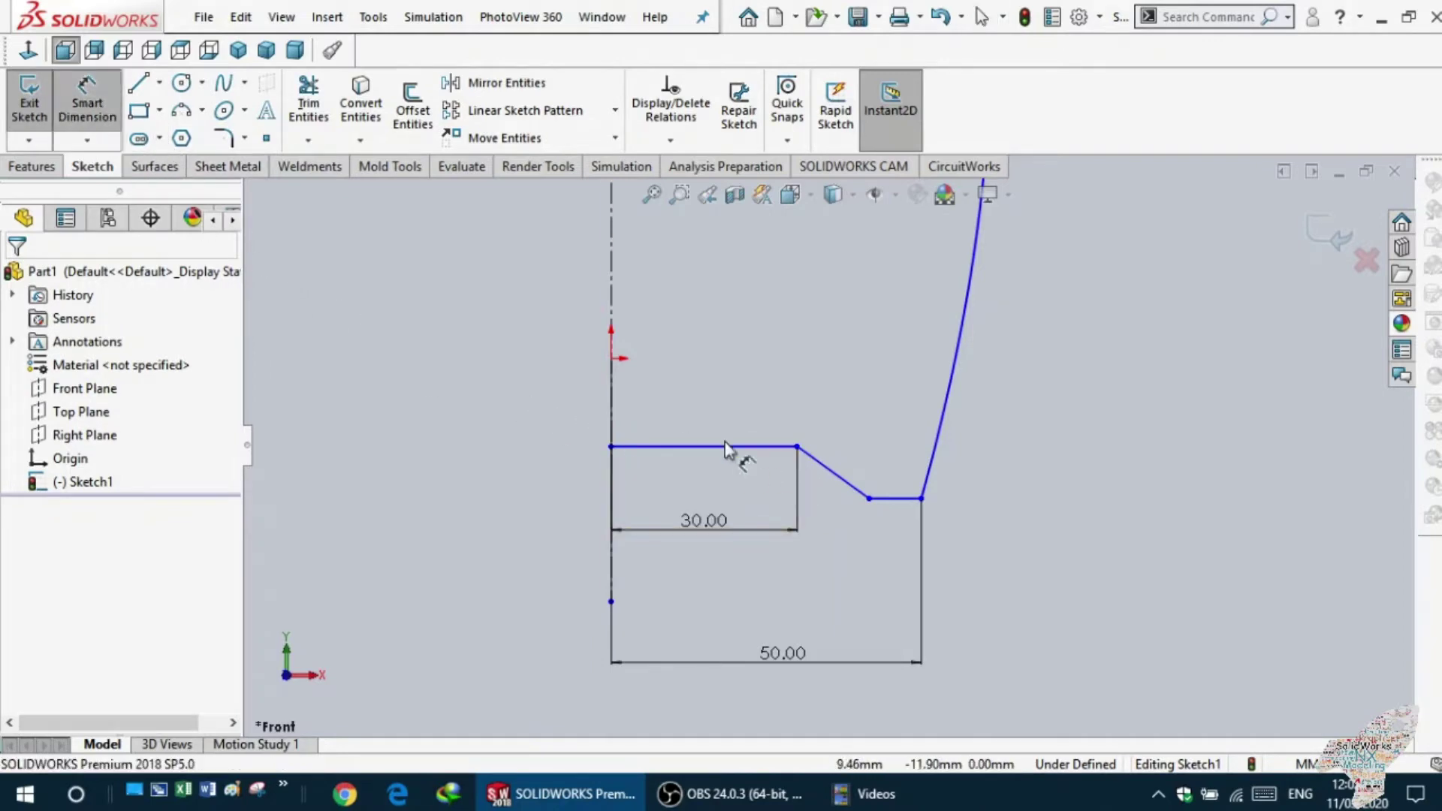
pyautogui.click(760, 448)
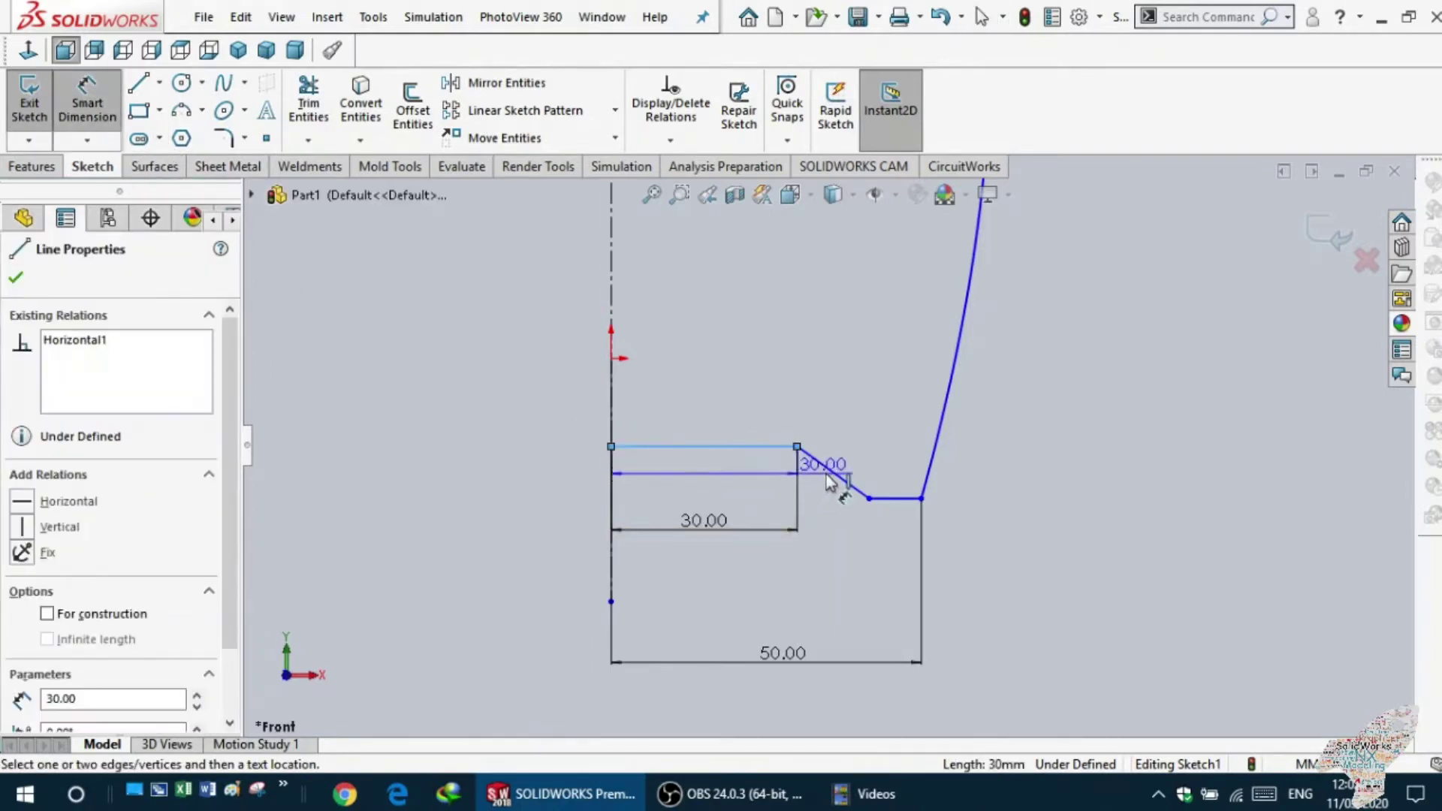
pyautogui.click(826, 466)
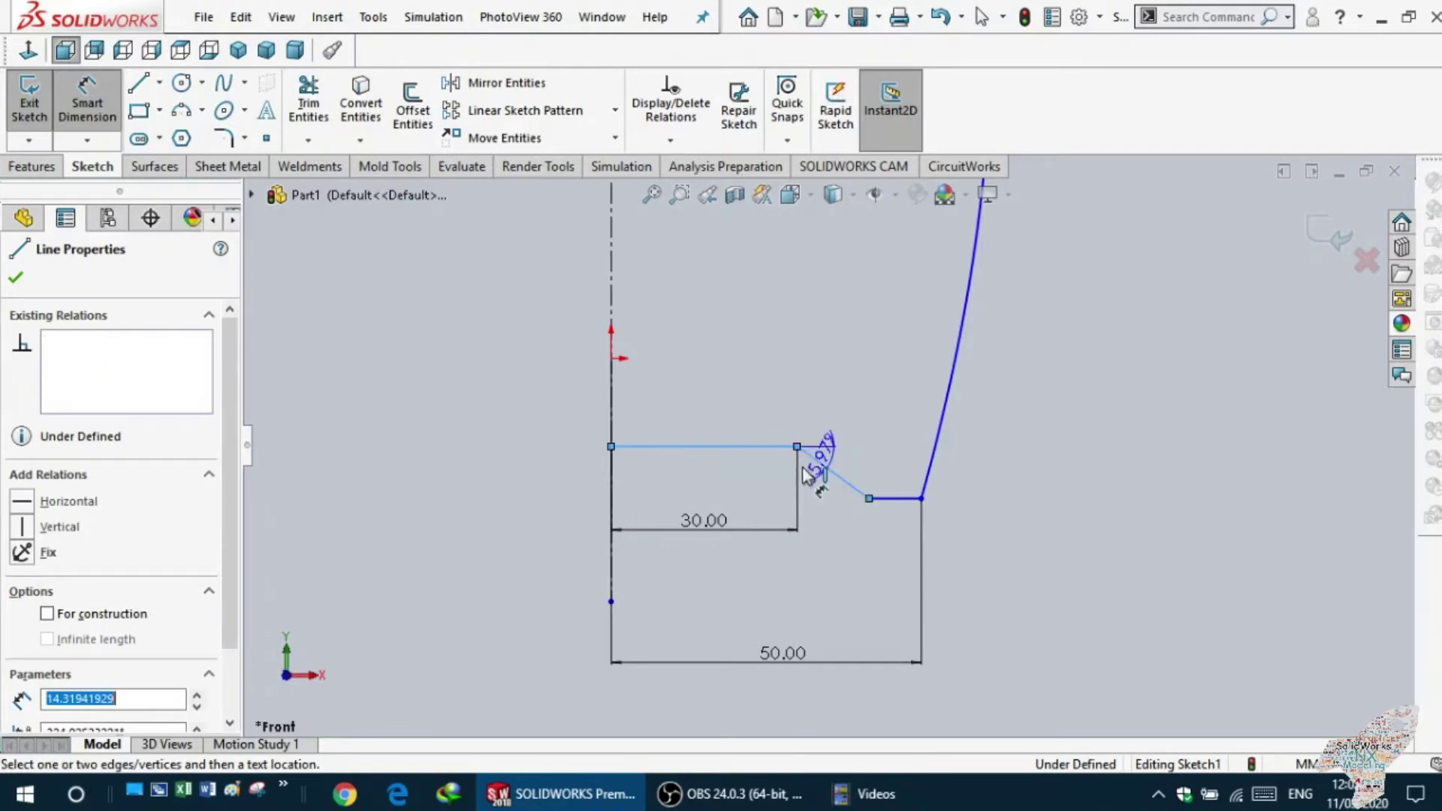
pyautogui.click(777, 502)
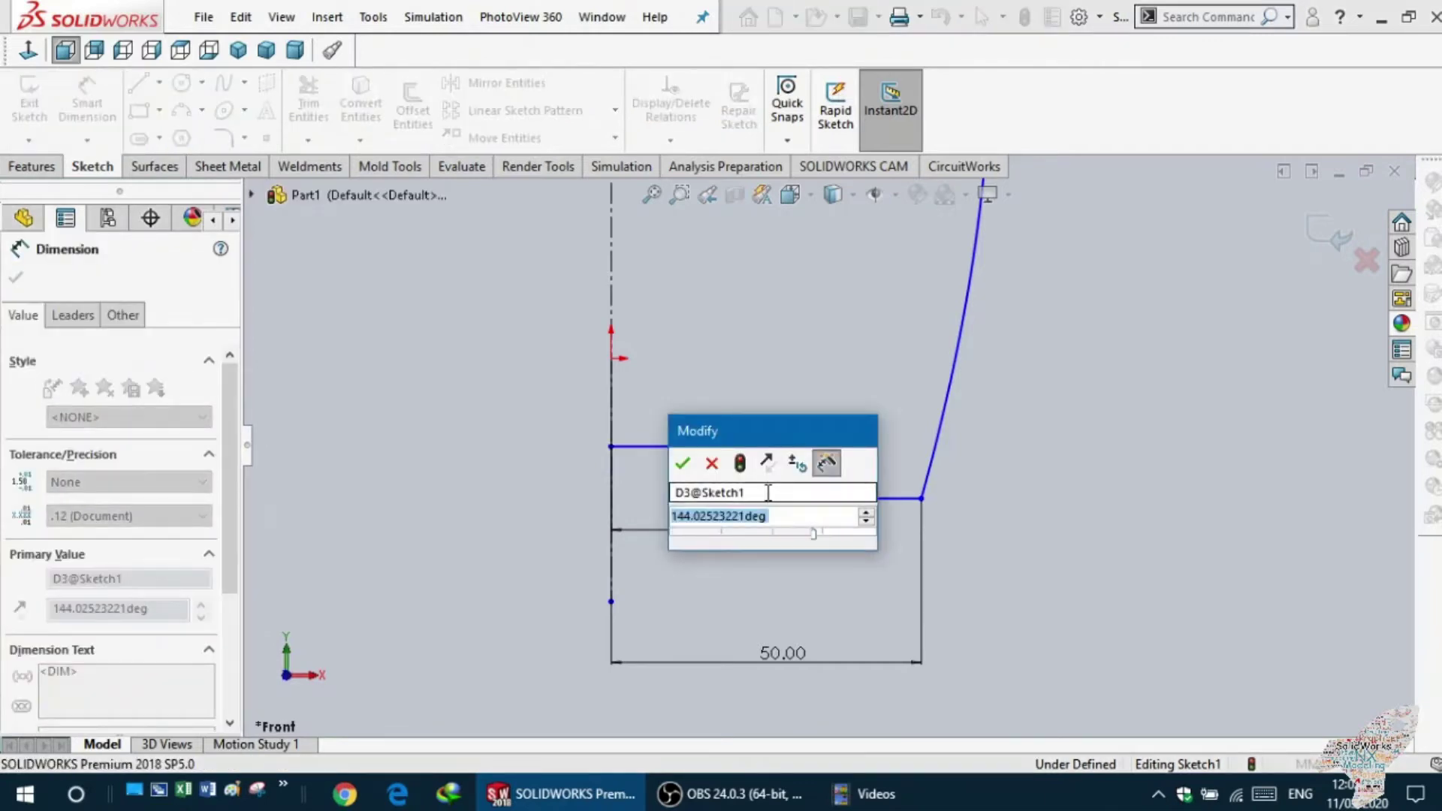
pyautogui.write('14')
pyautogui.press('Escape')
pyautogui.press('Escape')
pyautogui.scroll(1, 868, 518)
pyautogui.scroll(-1, 868, 517)
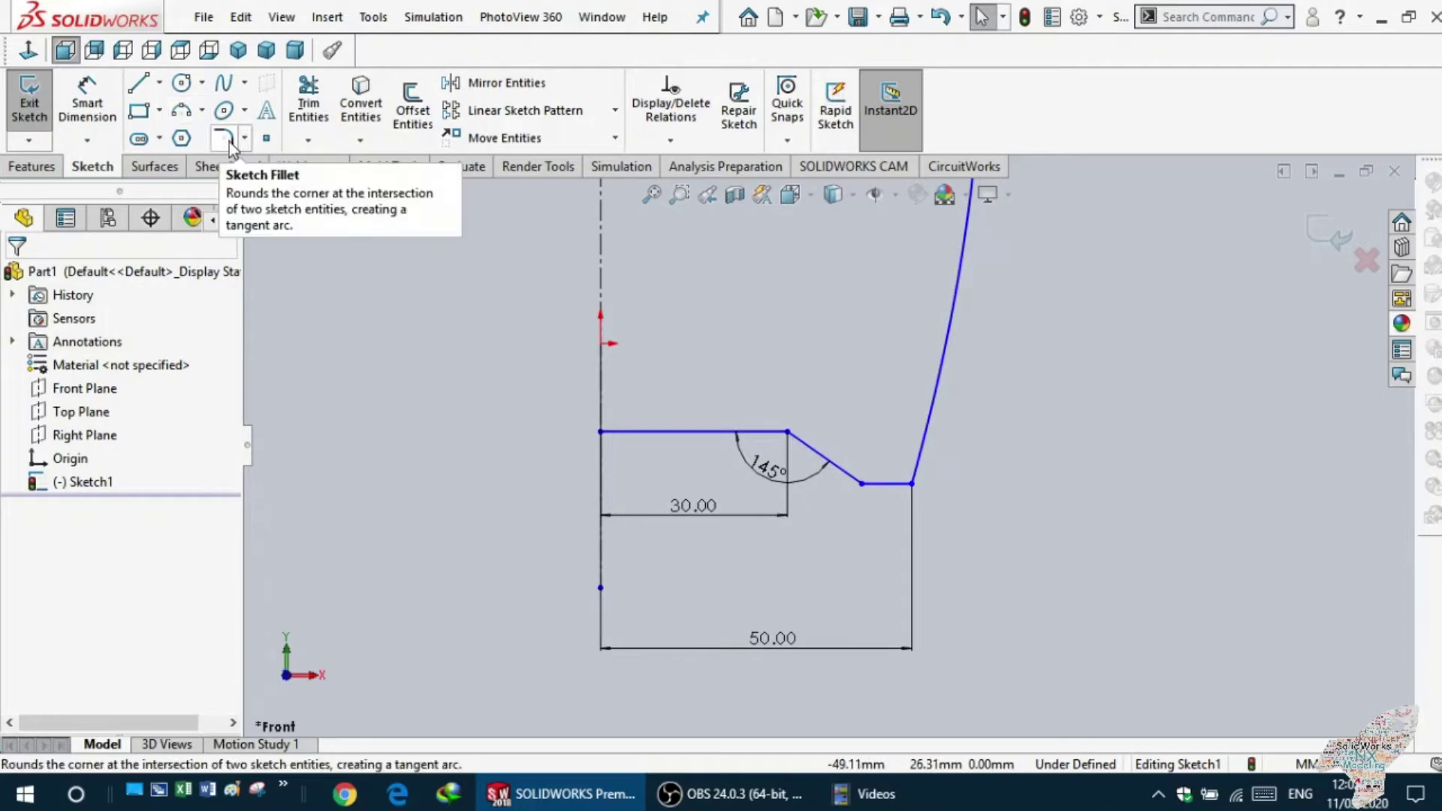
# - Round the upper and lower corners of the slanted step with R10 sketch fillets
pyautogui.click(769, 431)
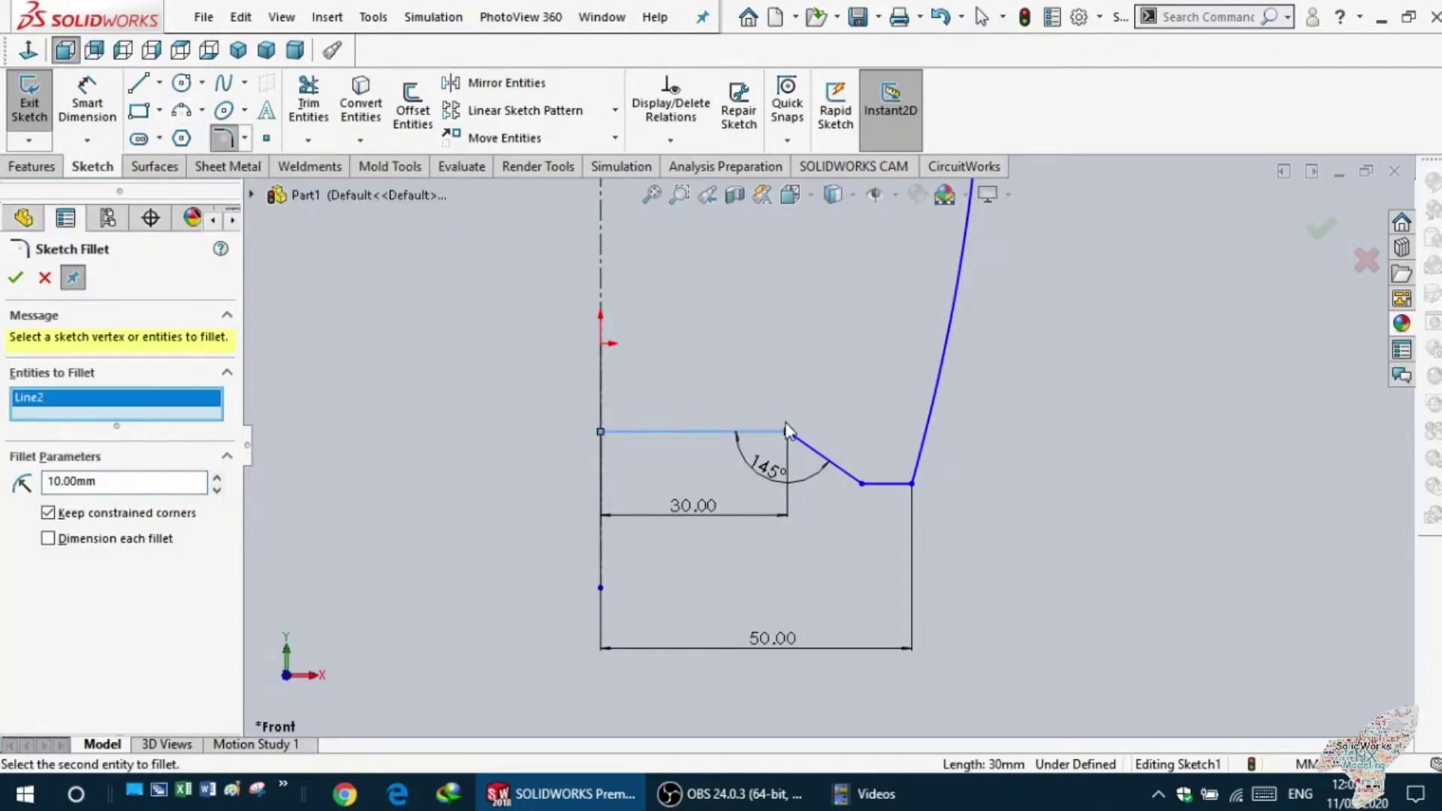
pyautogui.click(813, 458)
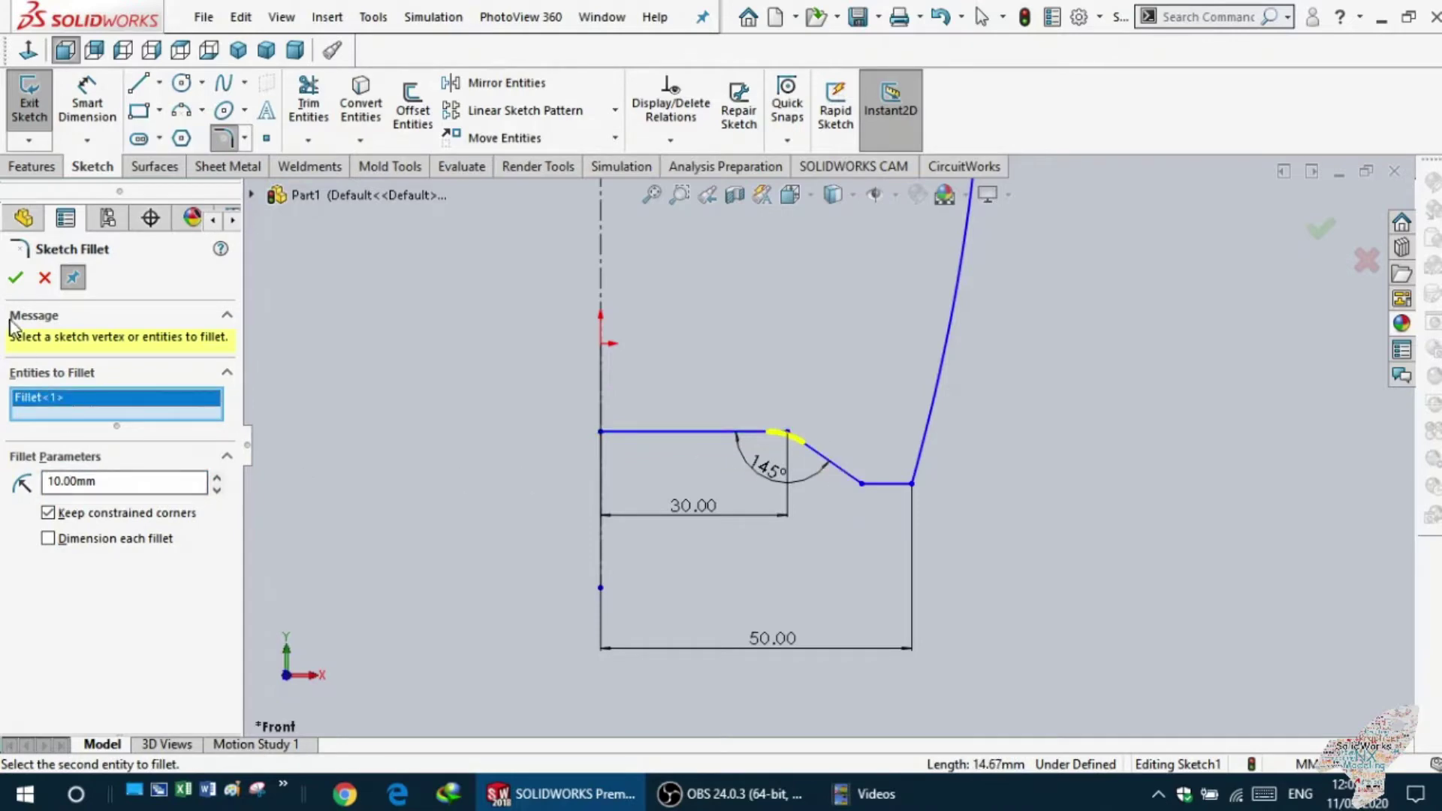
pyautogui.click(16, 280)
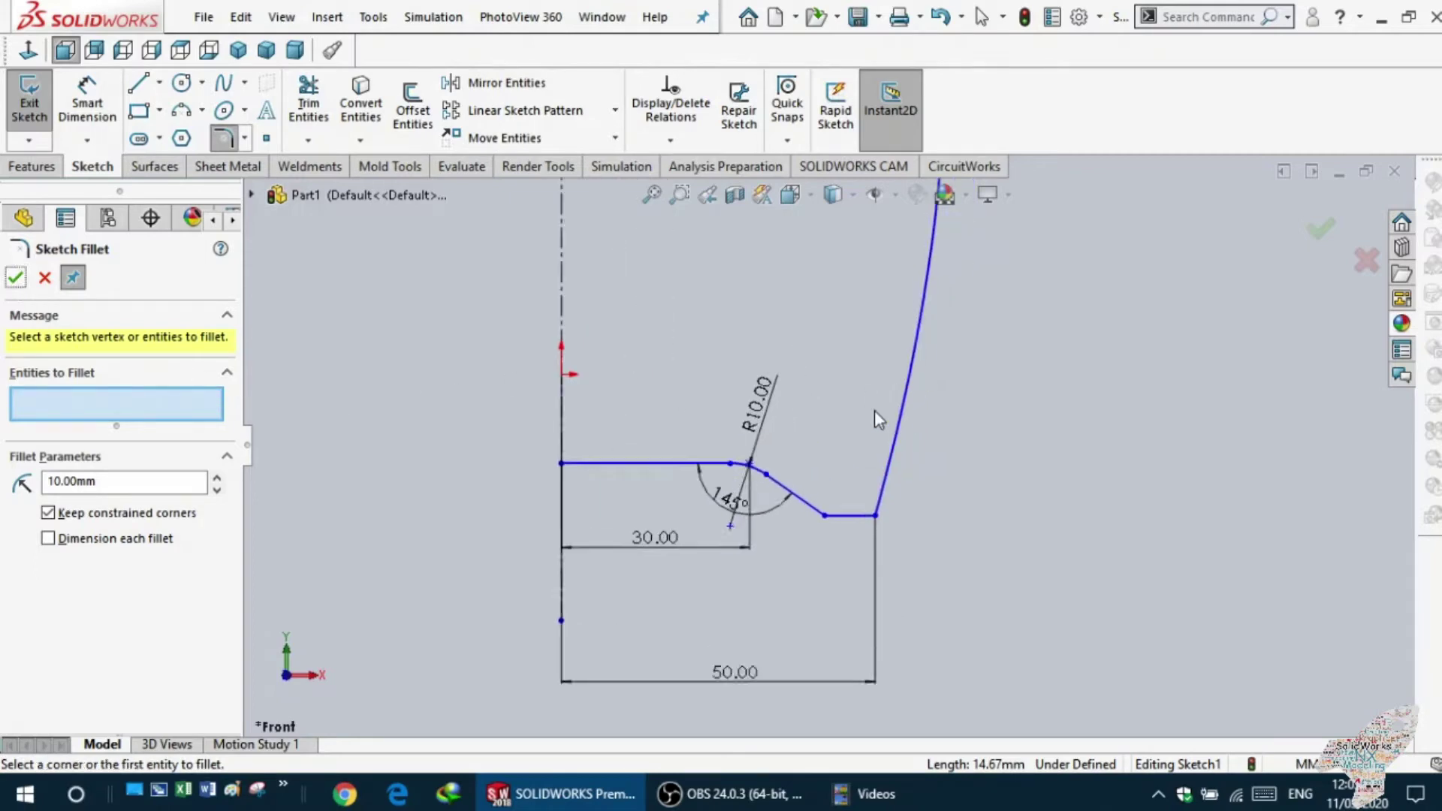
pyautogui.scroll(-3, 884, 404)
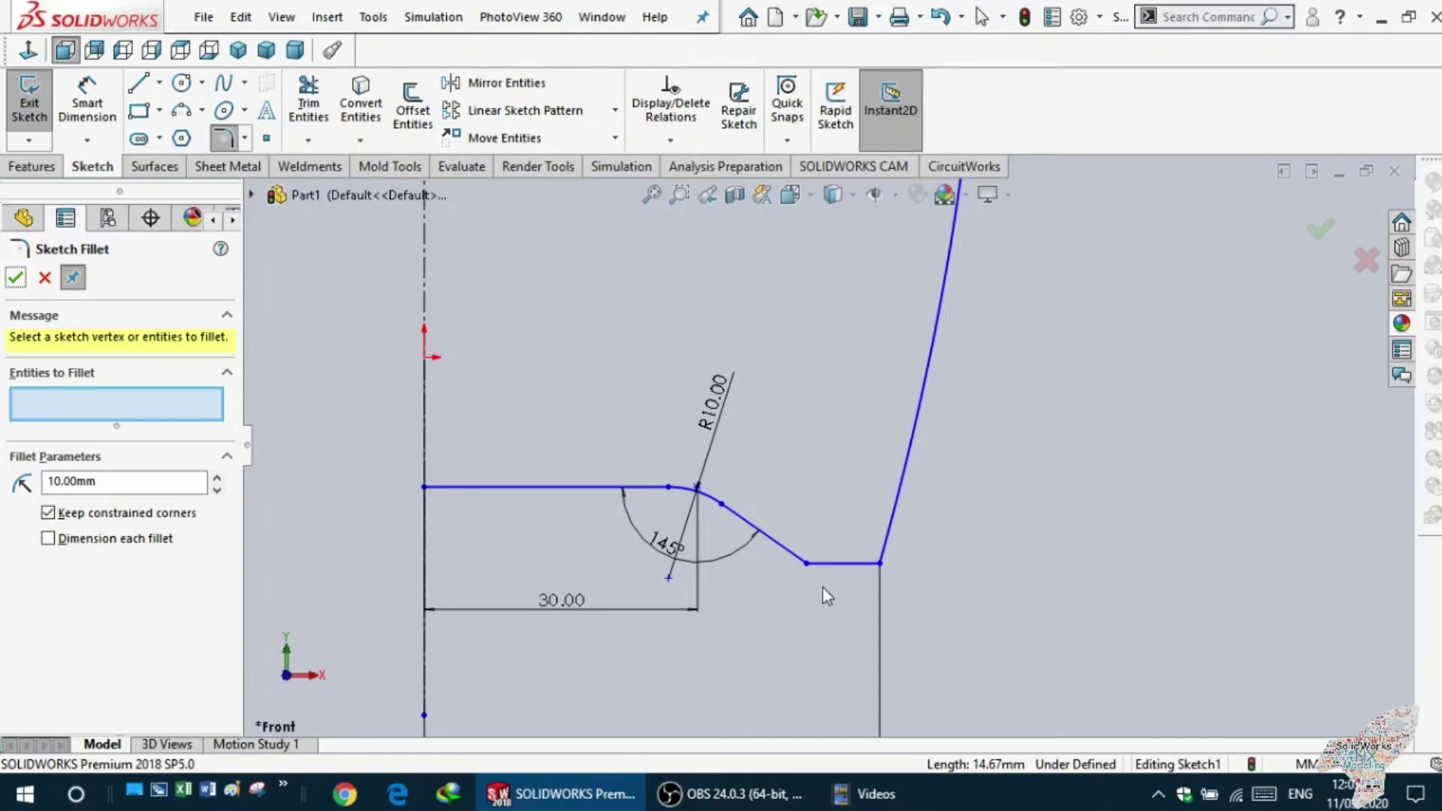
pyautogui.click(793, 554)
pyautogui.click(832, 569)
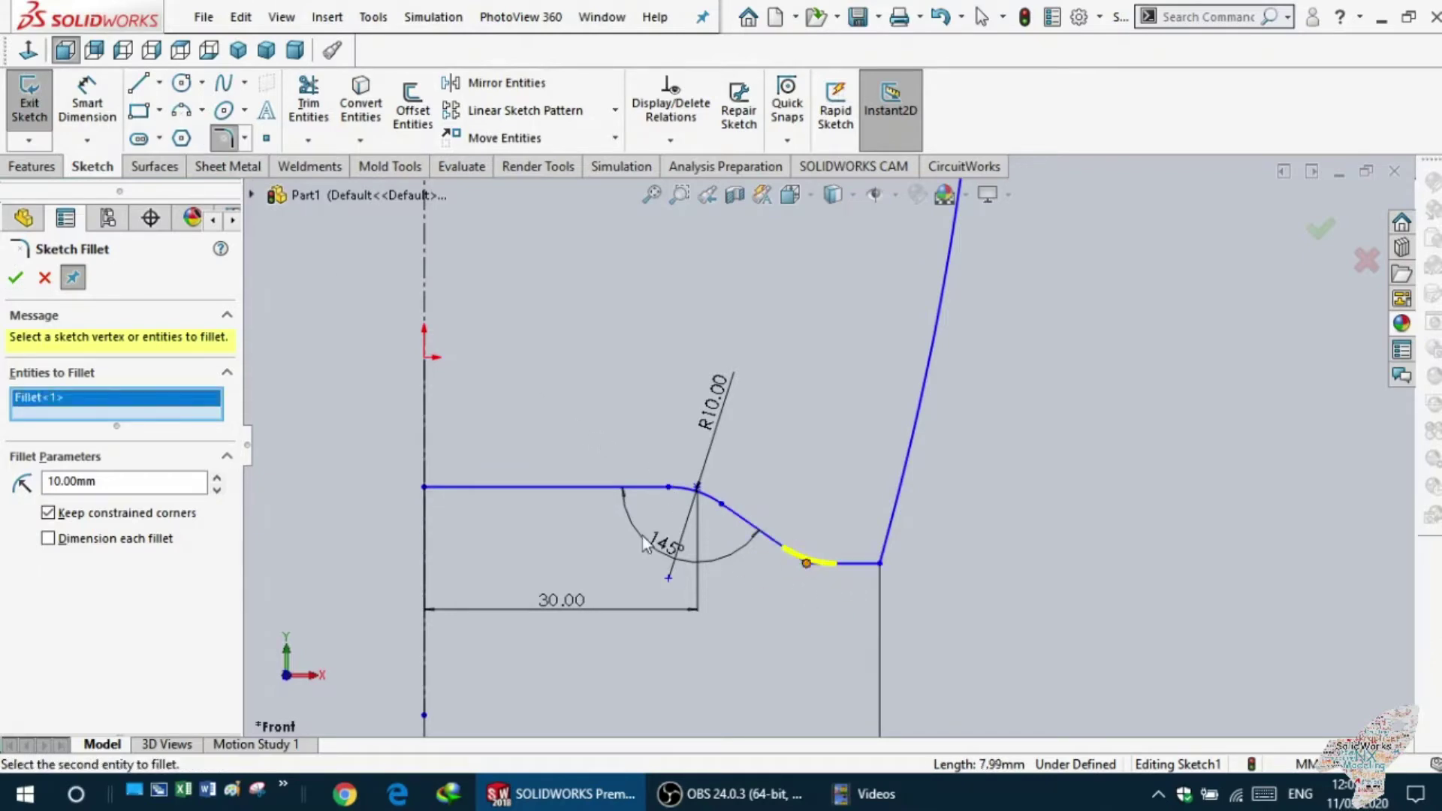
pyautogui.click(15, 282)
pyautogui.press('Escape')
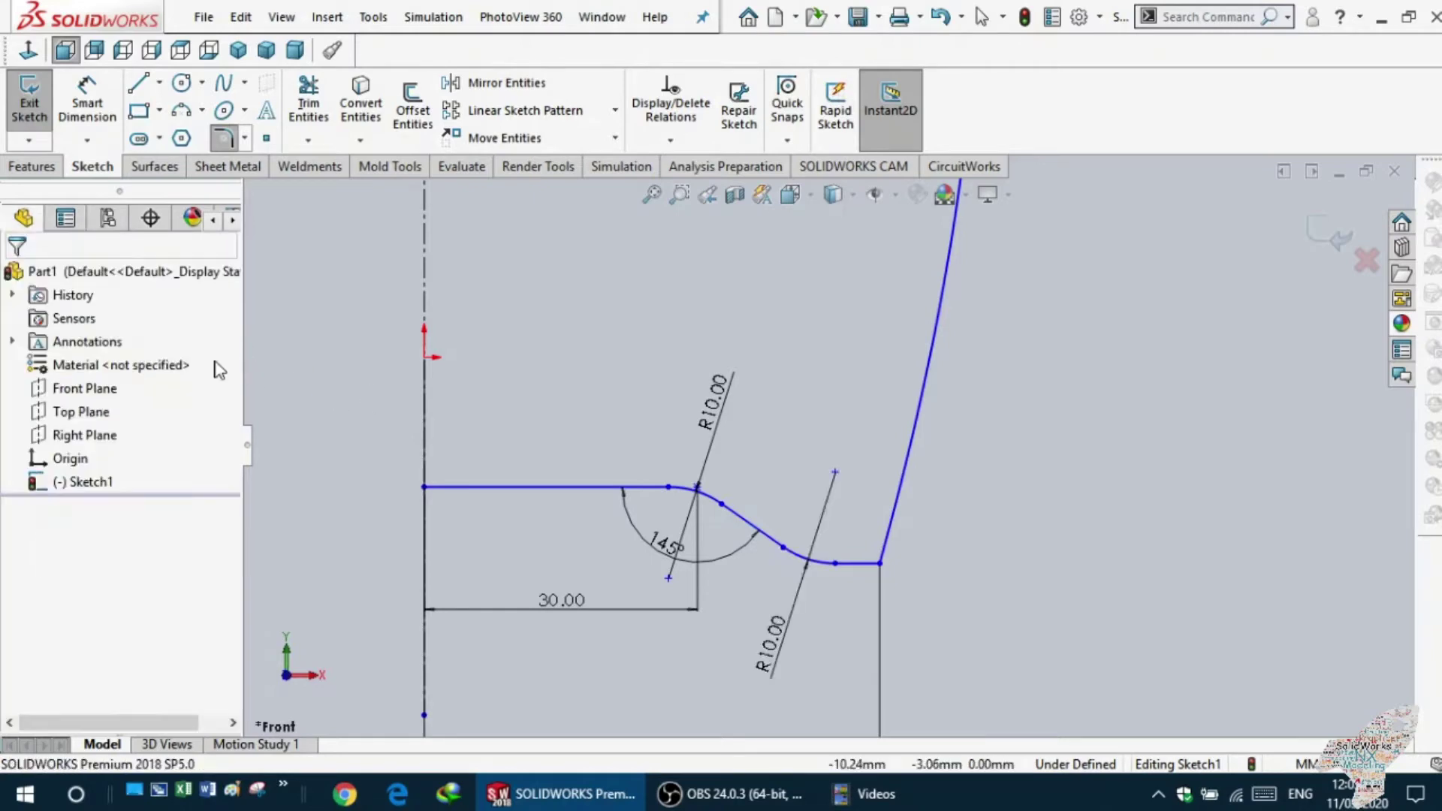
pyautogui.scroll(2, 422, 421)
# - Drag the side-wall spline's top endpoint higher, then select the spline
pyautogui.scroll(1, 751, 480)
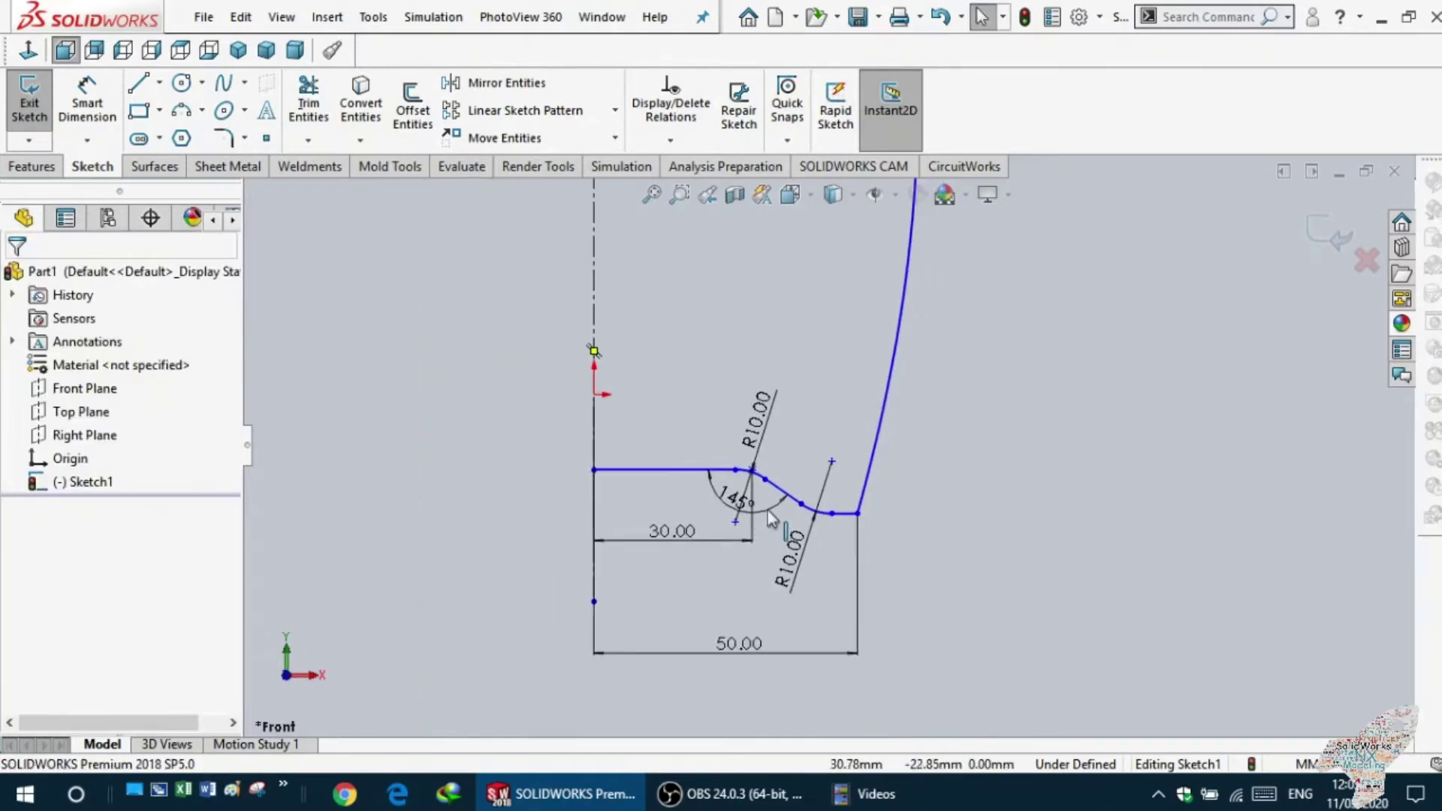
pyautogui.scroll(-2, 811, 502)
pyautogui.scroll(3, 814, 503)
pyautogui.scroll(2, 822, 492)
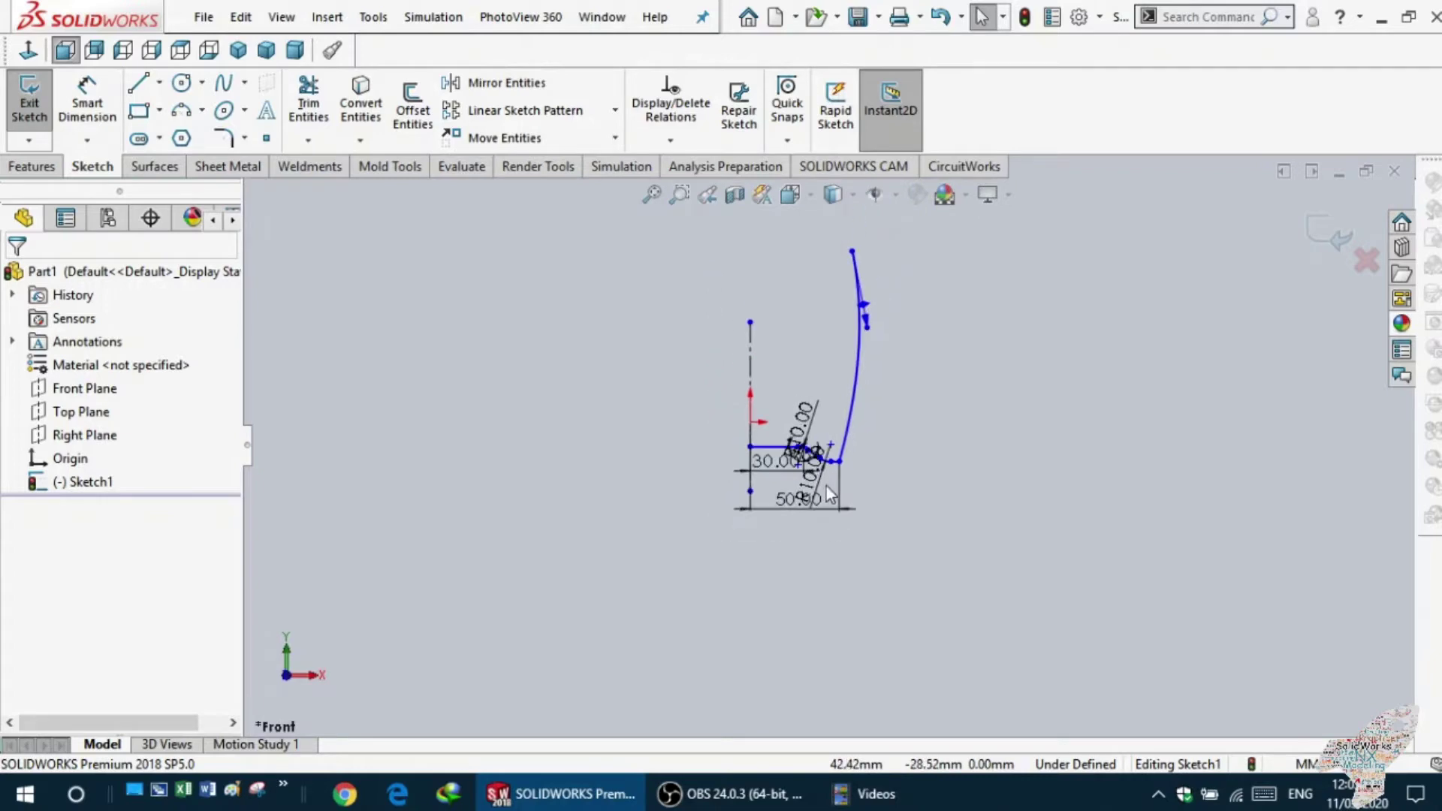
pyautogui.scroll(-1, 858, 368)
pyautogui.scroll(1, 852, 391)
pyautogui.scroll(1, 849, 380)
pyautogui.scroll(-2, 820, 446)
pyautogui.scroll(-1, 820, 448)
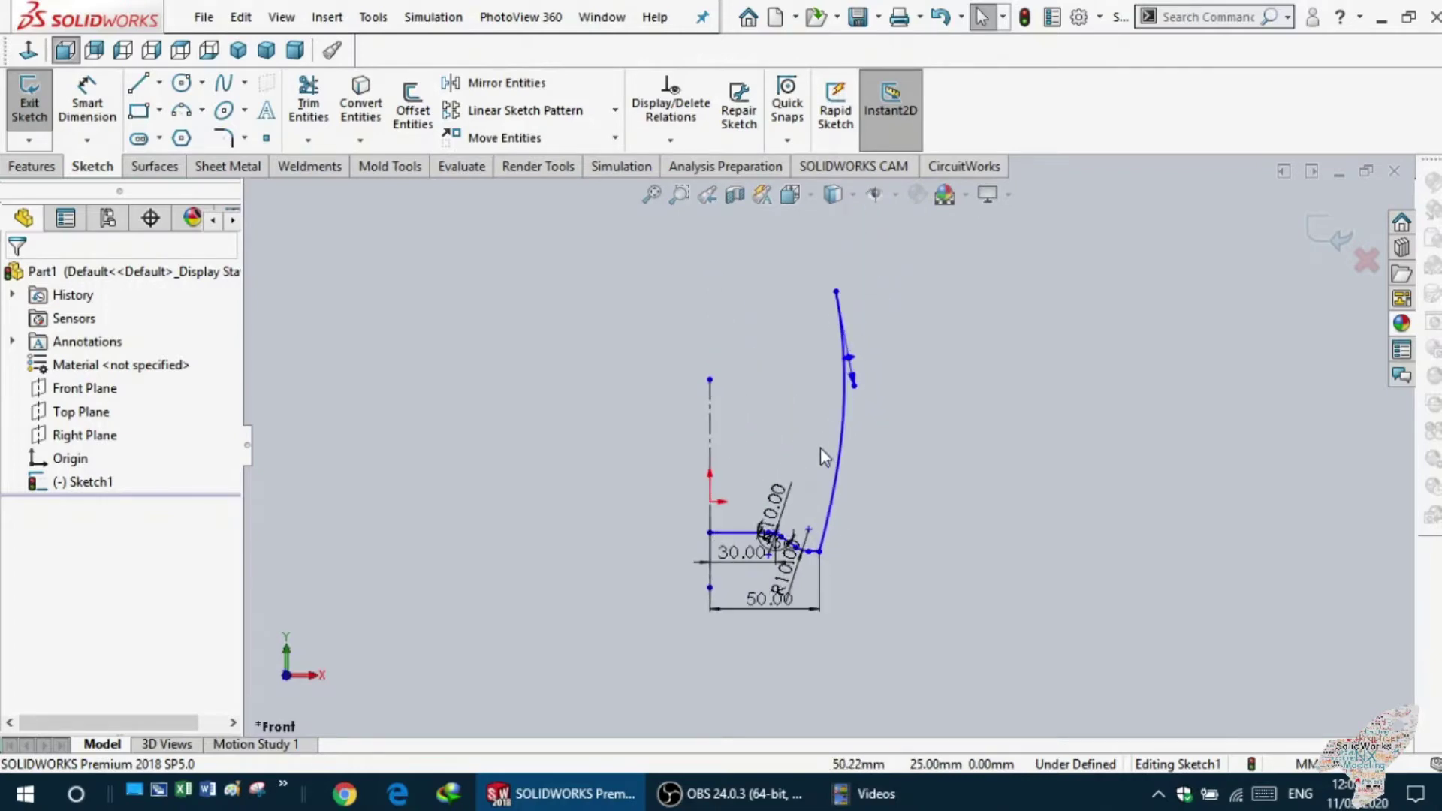
pyautogui.click(835, 290)
pyautogui.moveTo(835, 289); pyautogui.dragTo(841, 287)
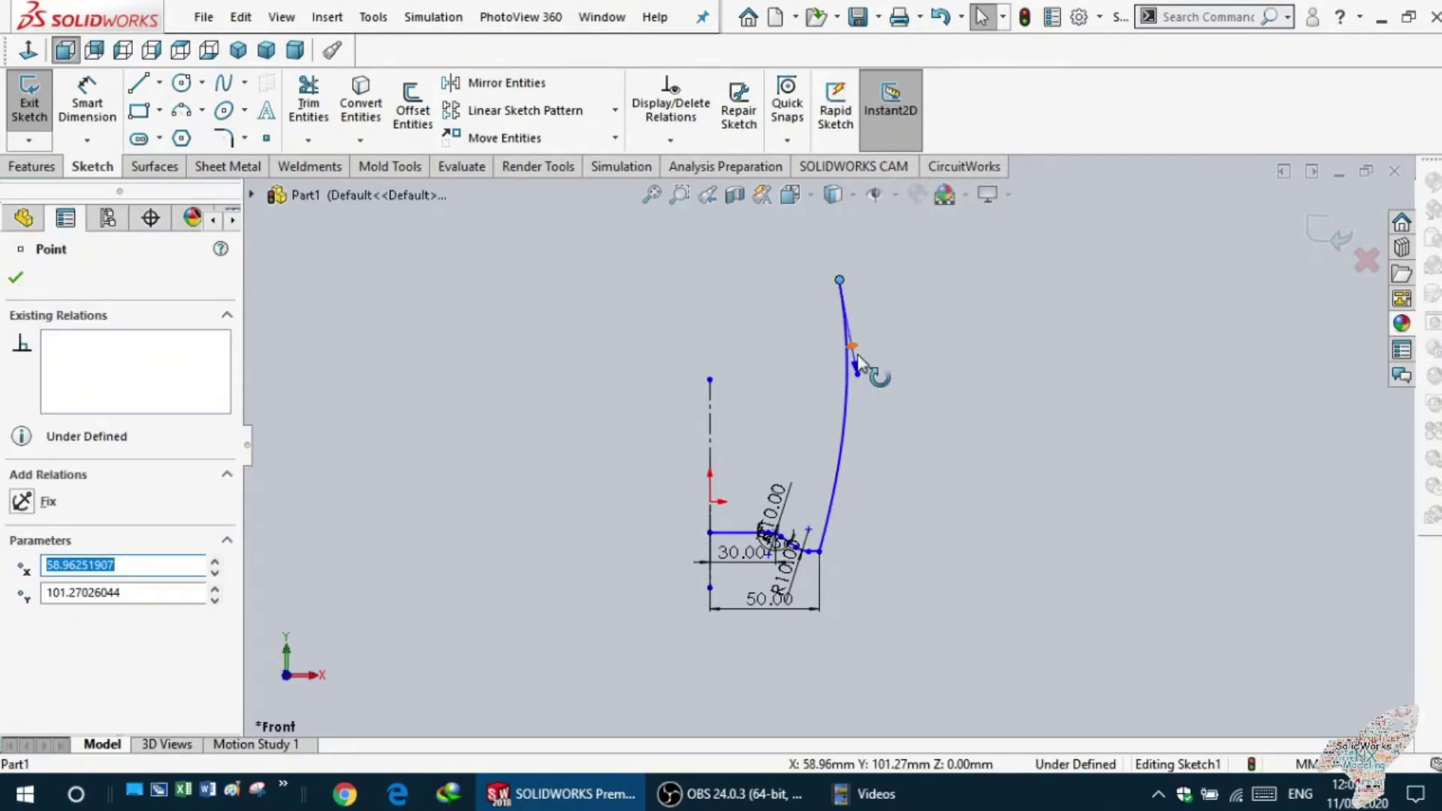
pyautogui.click(844, 304)
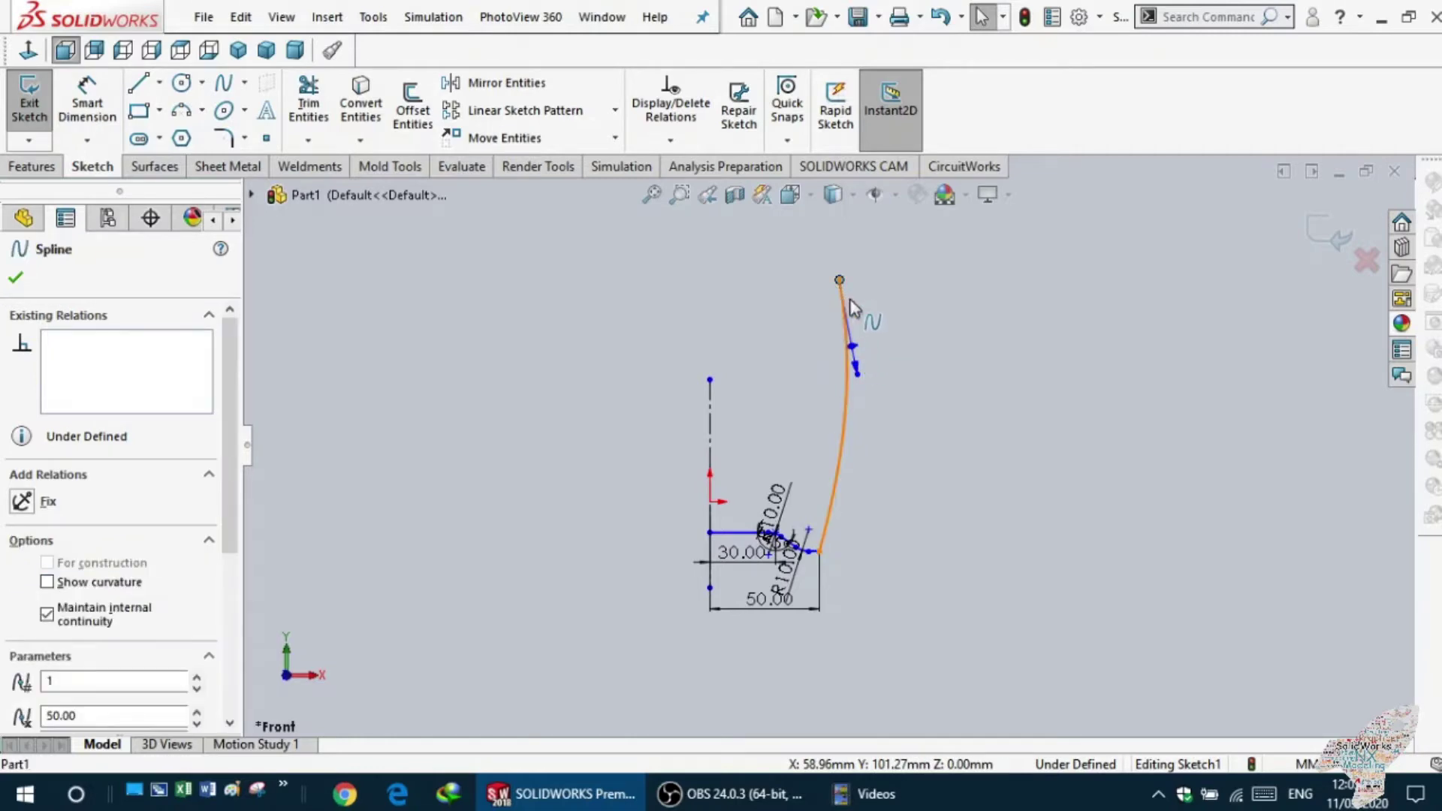
pyautogui.click(92, 143)
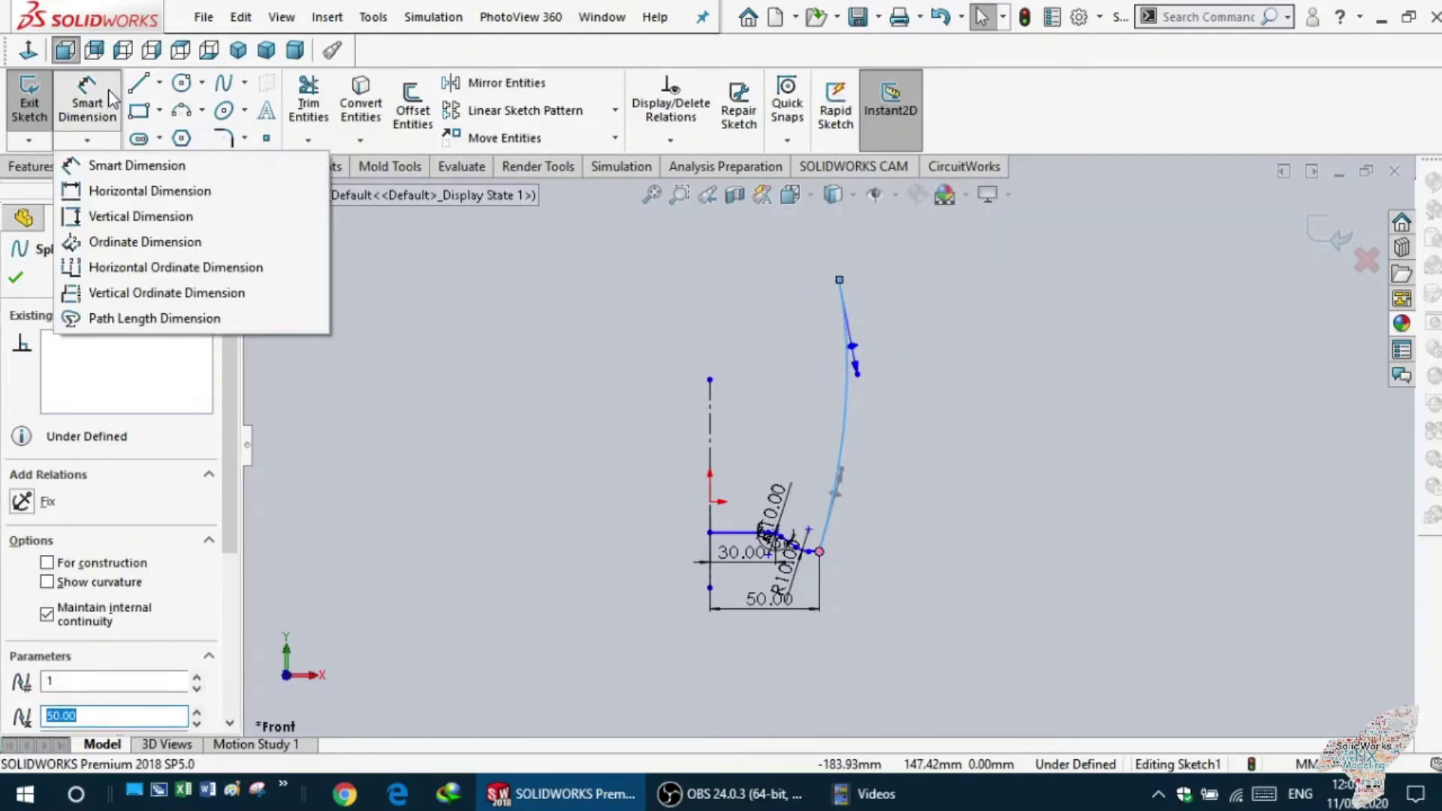
# - Add a Length dimension to the side-wall spline, trying 200 mm and then undoing it
pyautogui.click(187, 161)
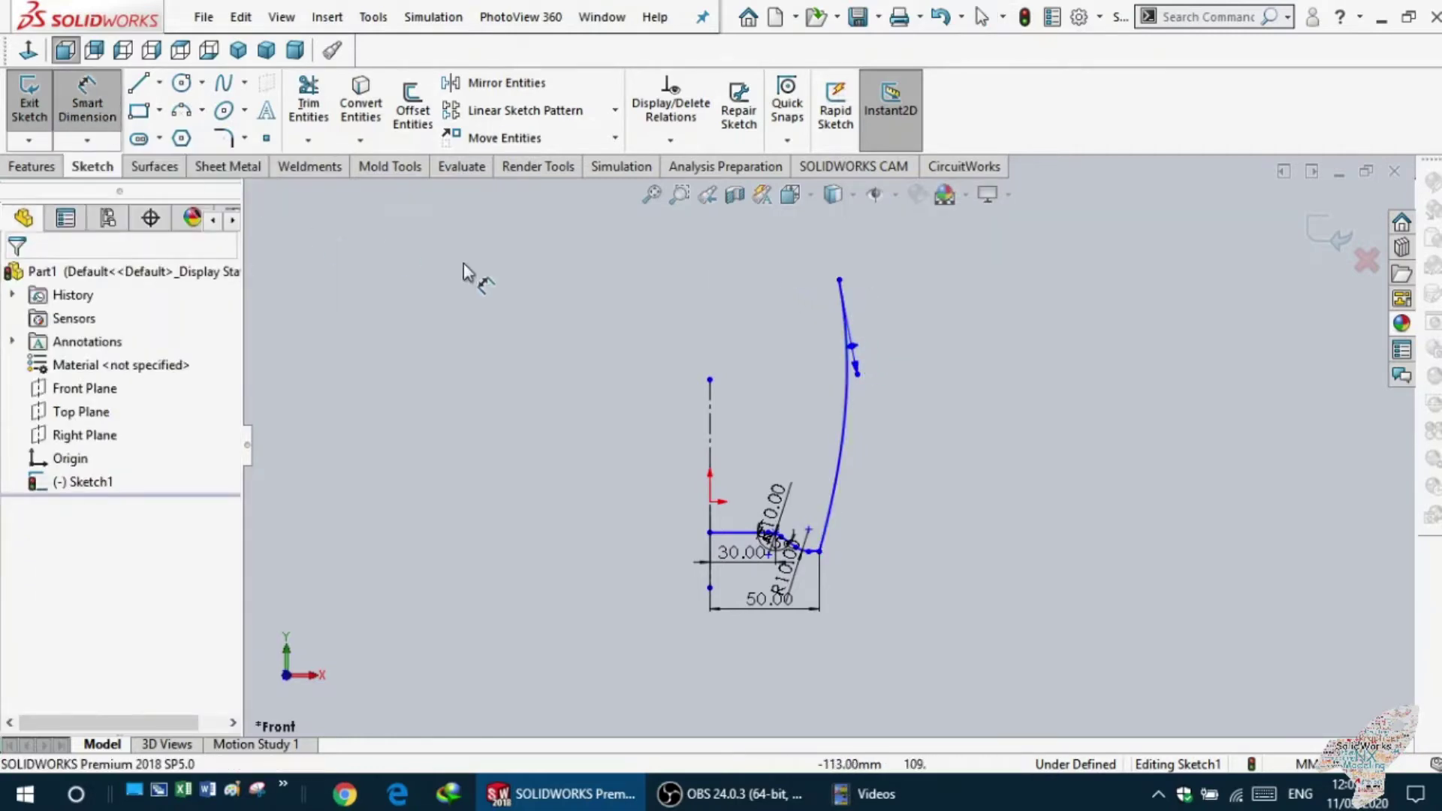
pyautogui.click(840, 283)
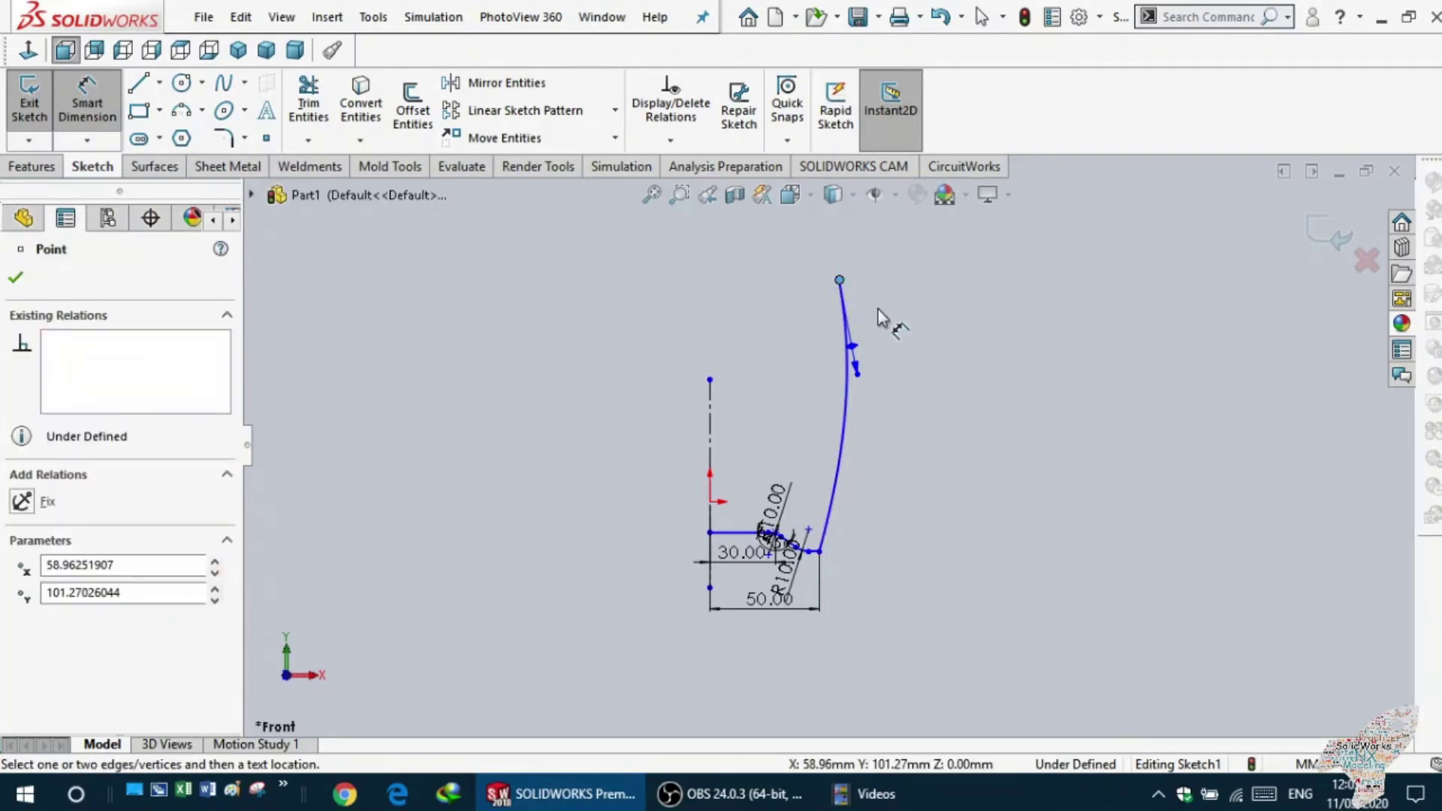
pyautogui.click(878, 309)
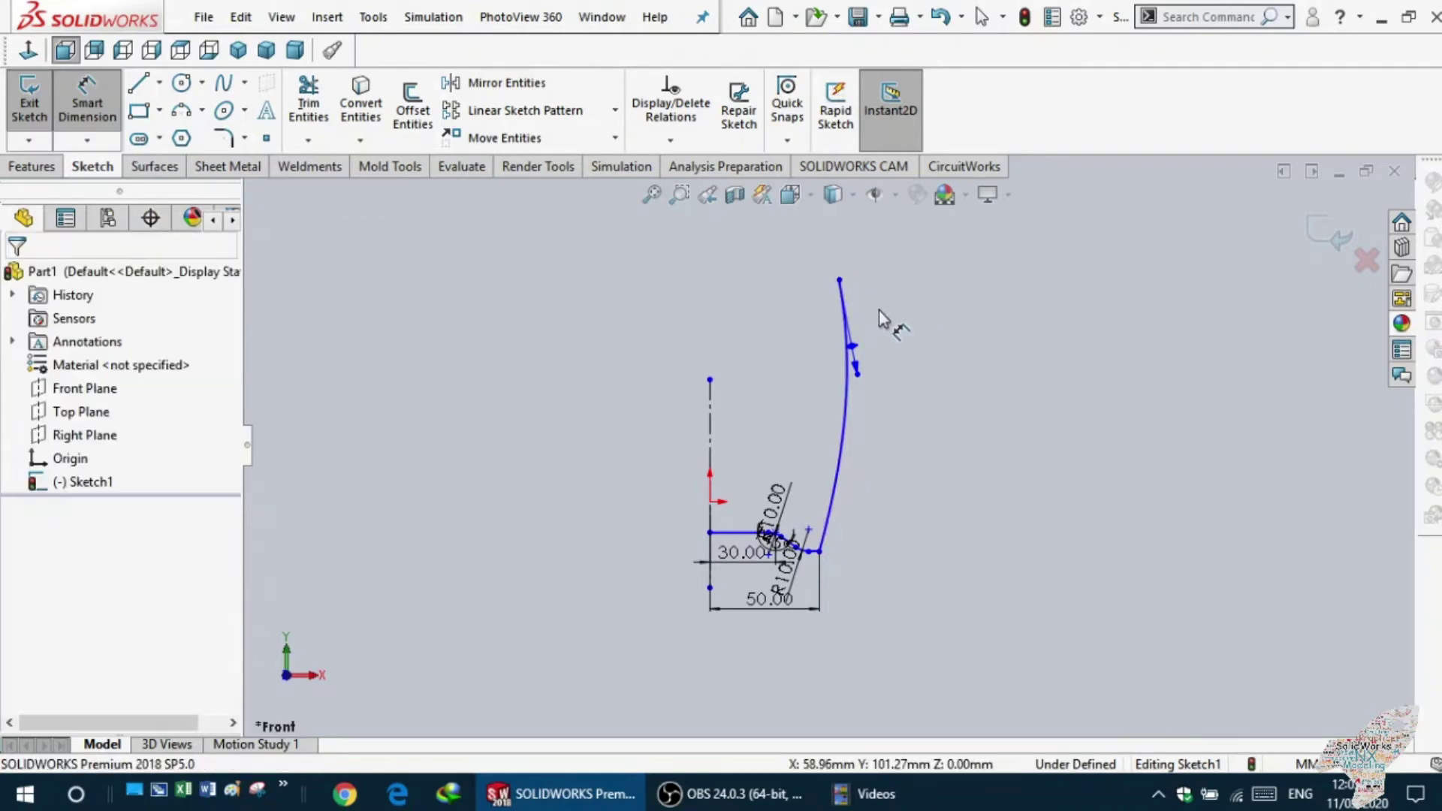
pyautogui.click(841, 298)
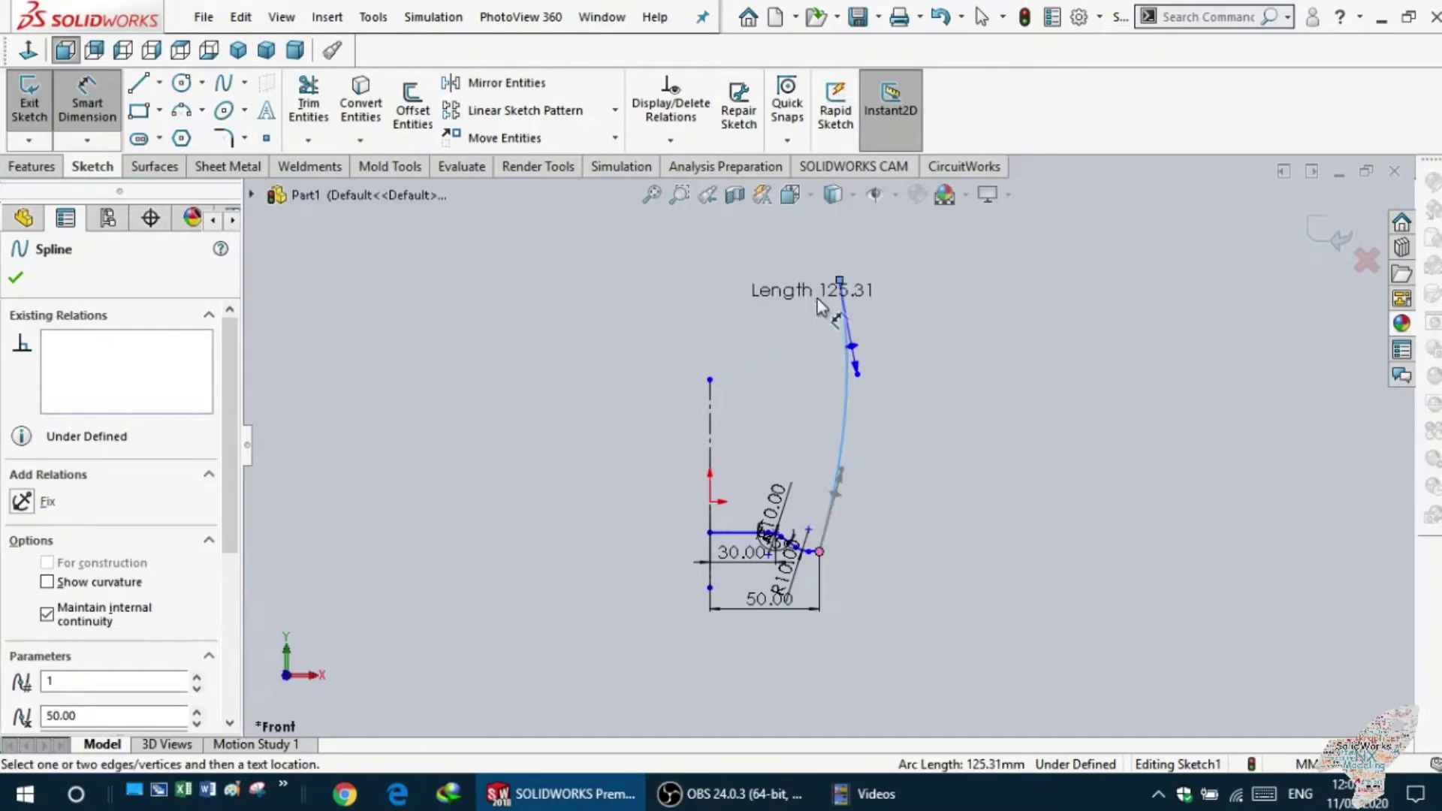
pyautogui.click(980, 285)
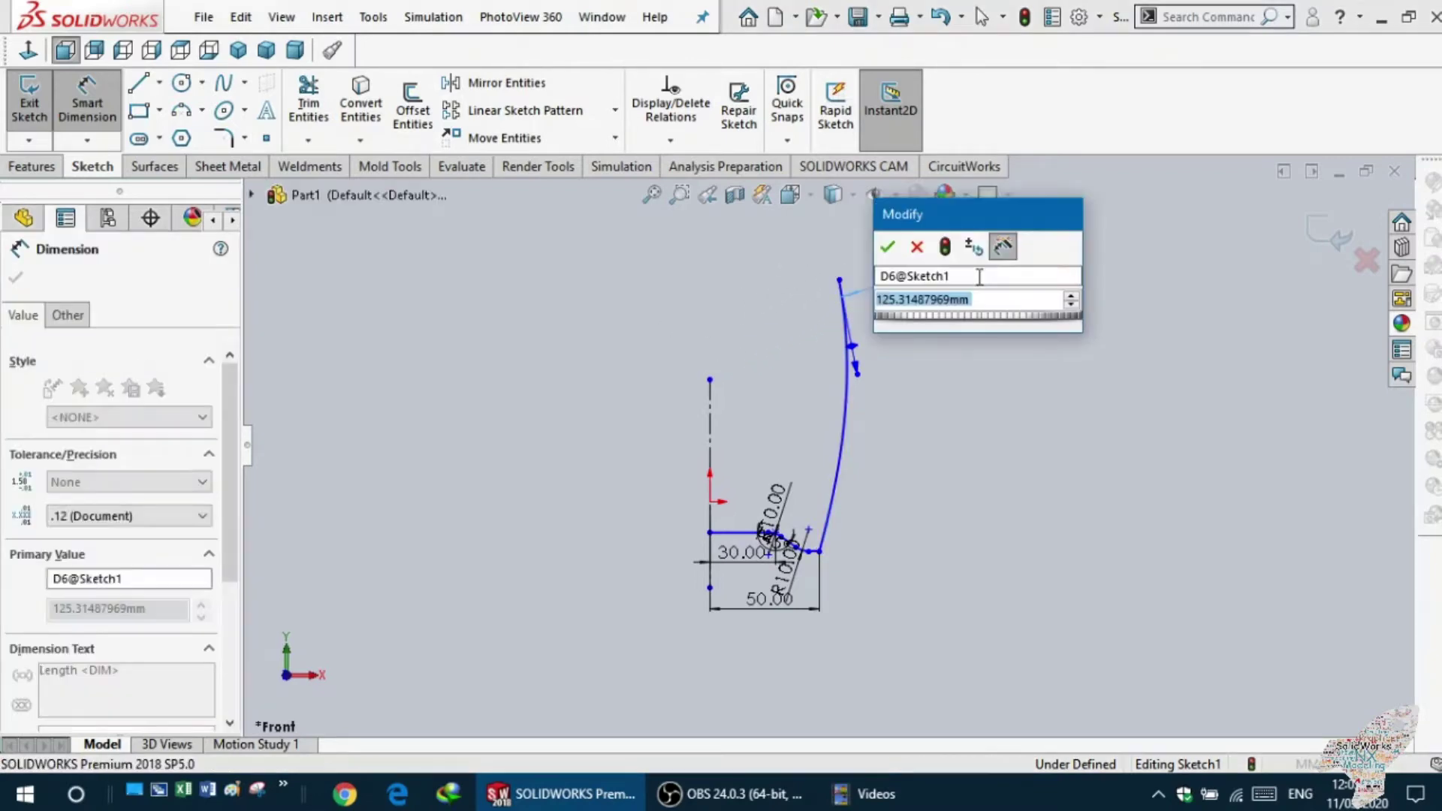
pyautogui.write('200')
pyautogui.press('Return')
pyautogui.press('z')
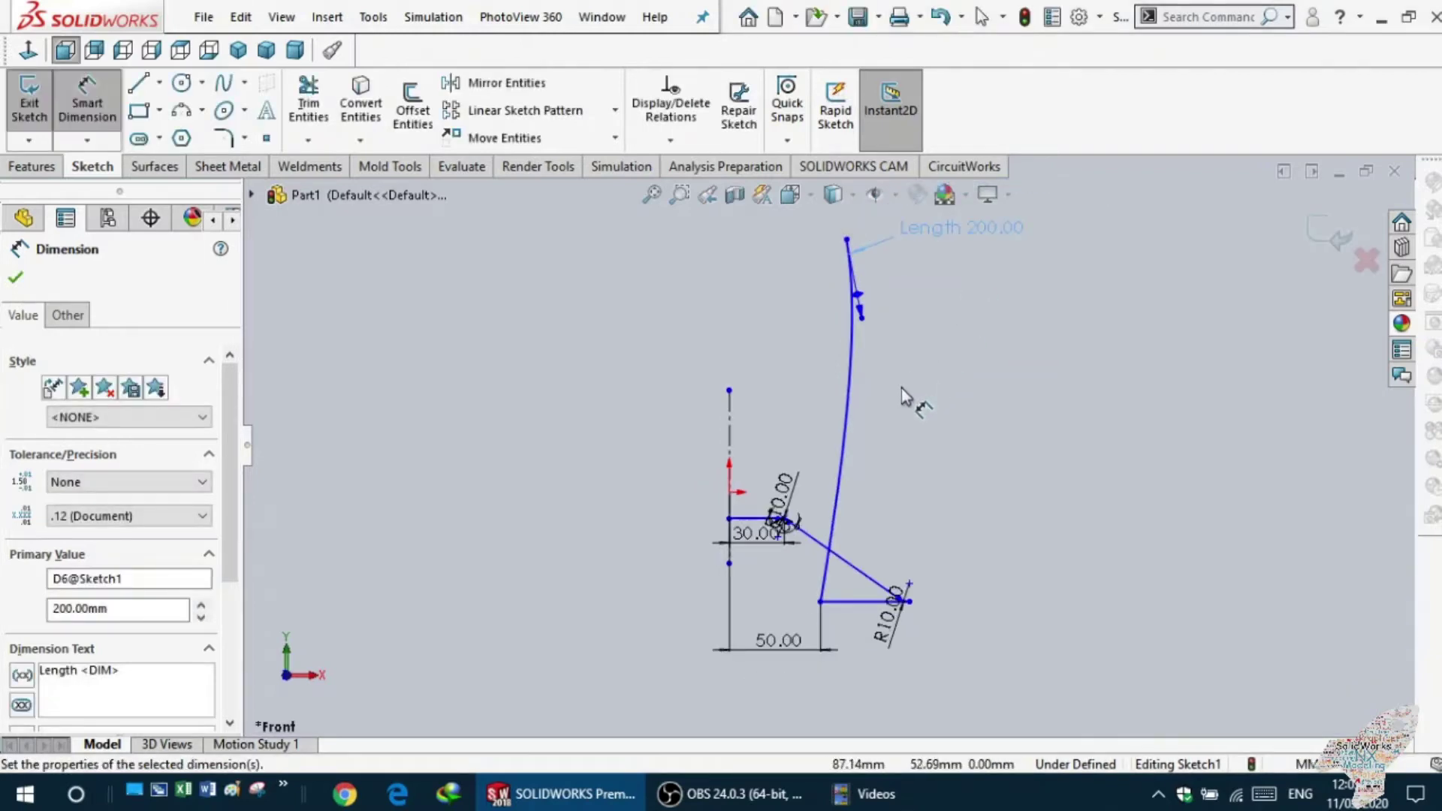
pyautogui.hotkey('ctrl', 'z')
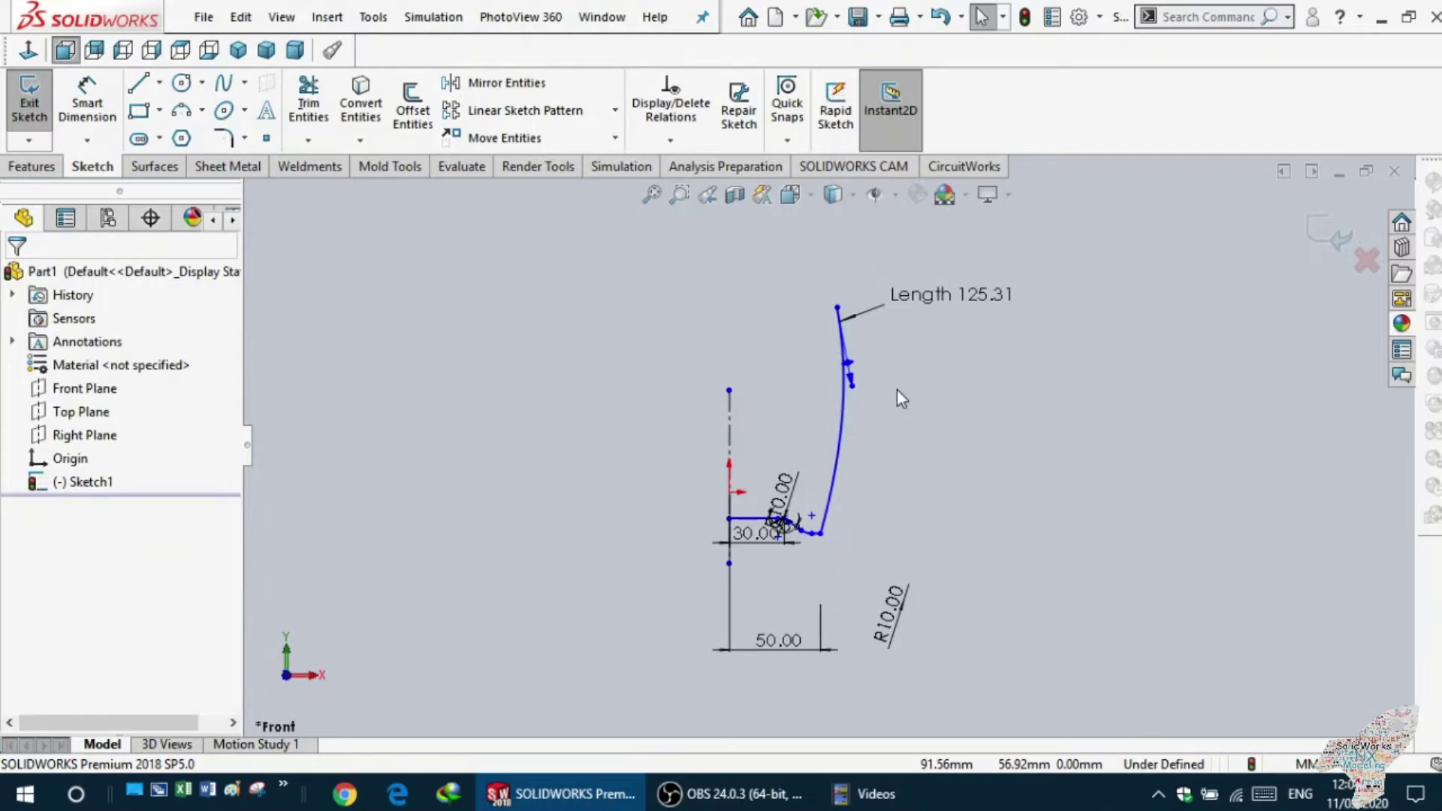
# - Set the spline's Length dimension to 125 mm
pyautogui.scroll(-2, 935, 307)
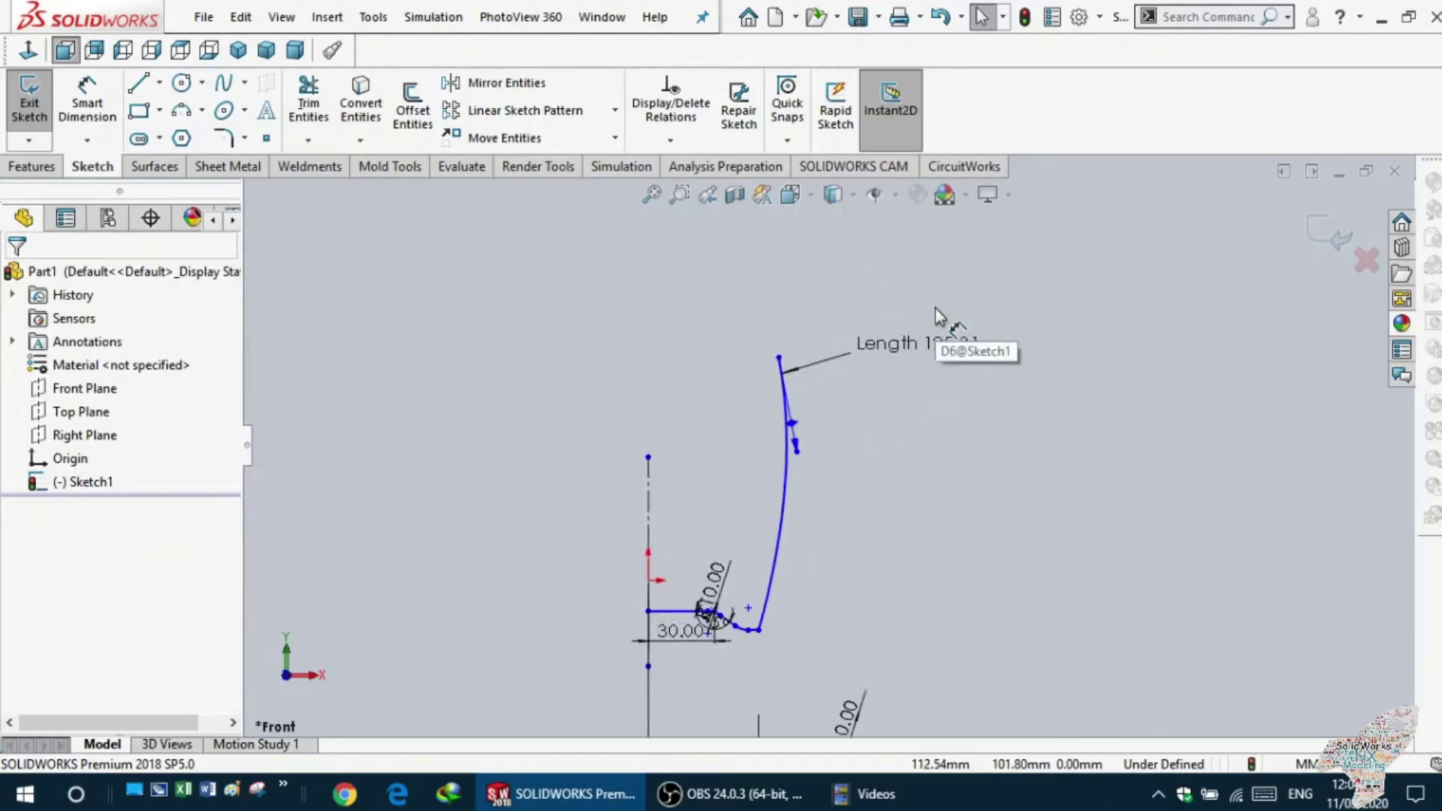
pyautogui.click(910, 357)
pyautogui.doubleClick(910, 357)
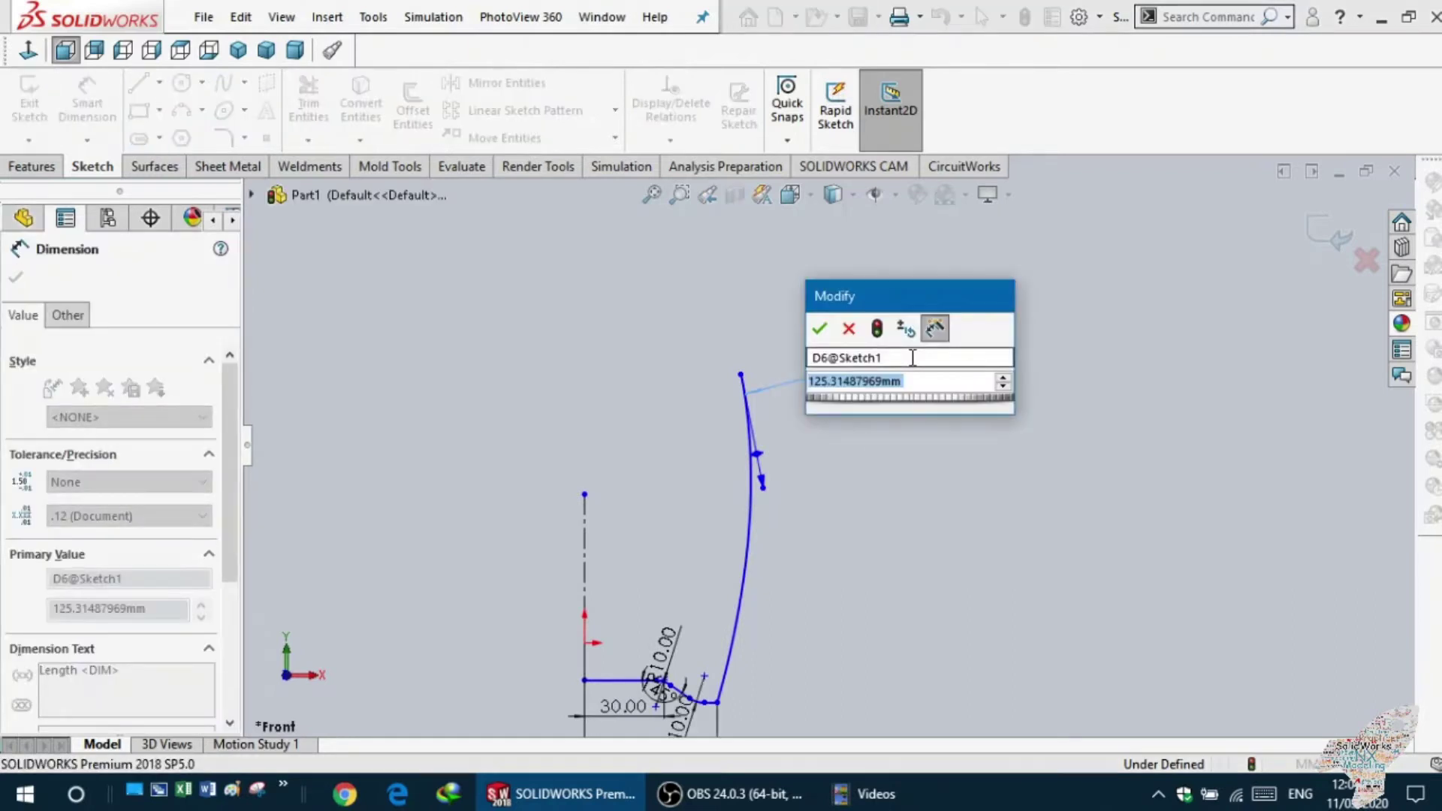
pyautogui.write('125')
pyautogui.press('Return')
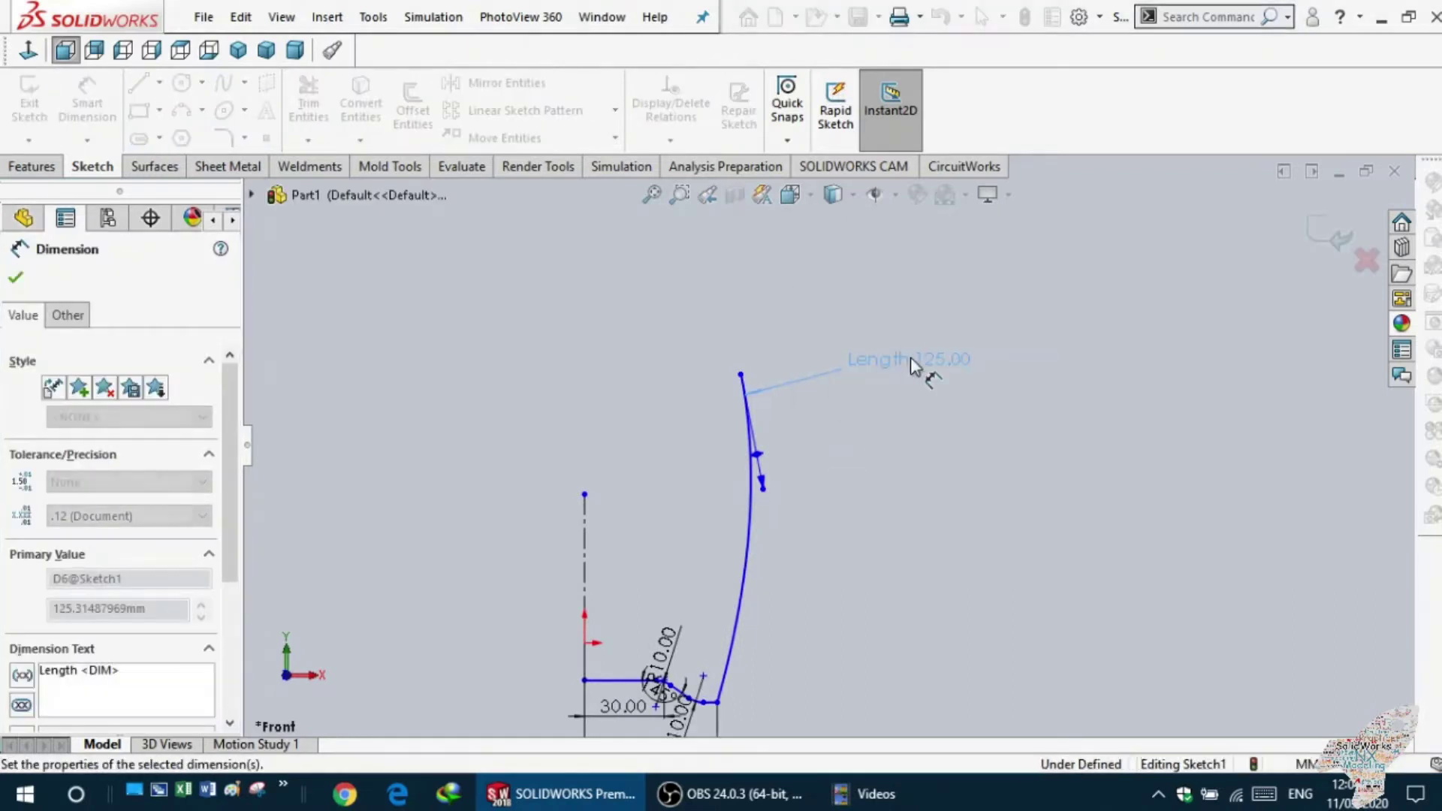
pyautogui.click(850, 428)
pyautogui.scroll(3, 835, 442)
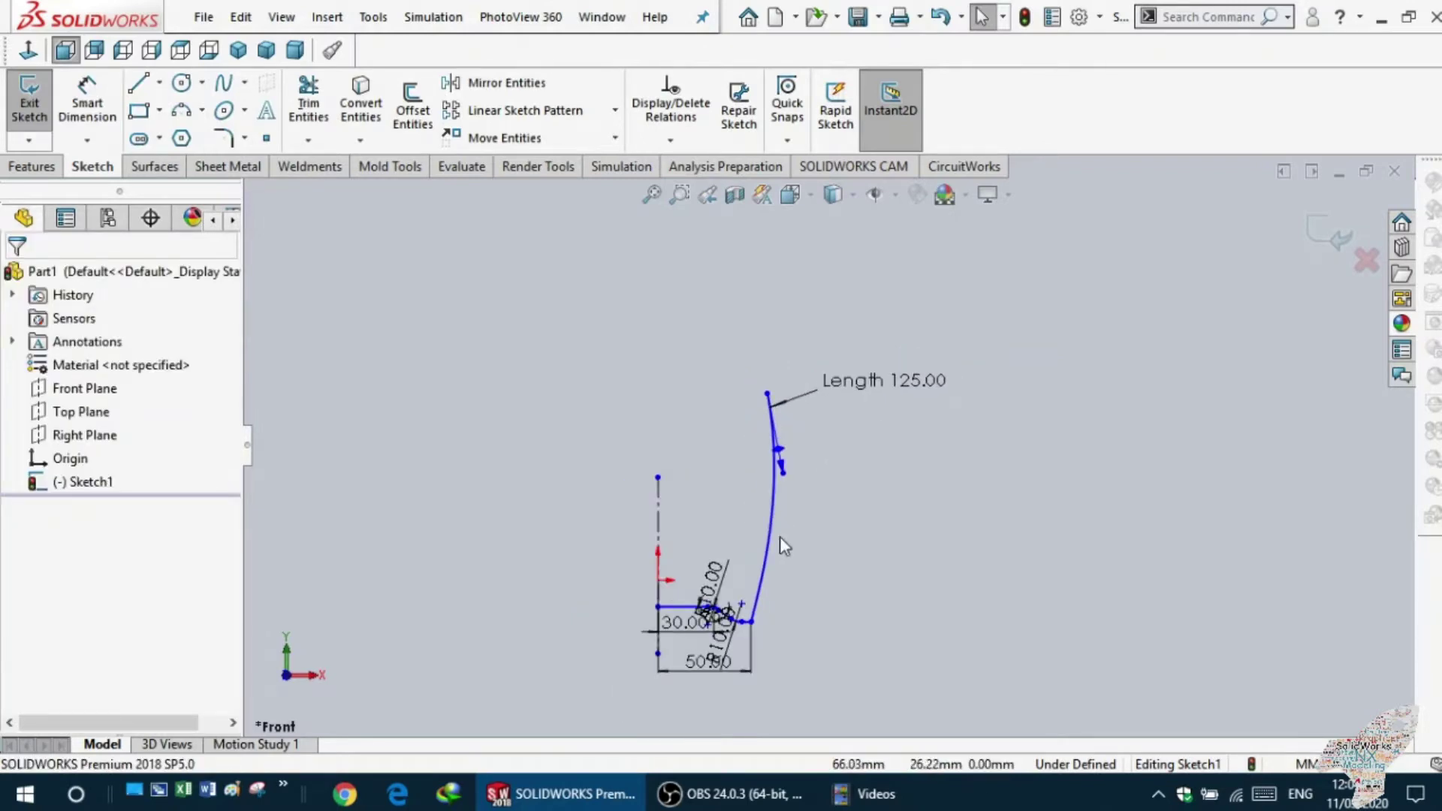
pyautogui.scroll(-1, 764, 576)
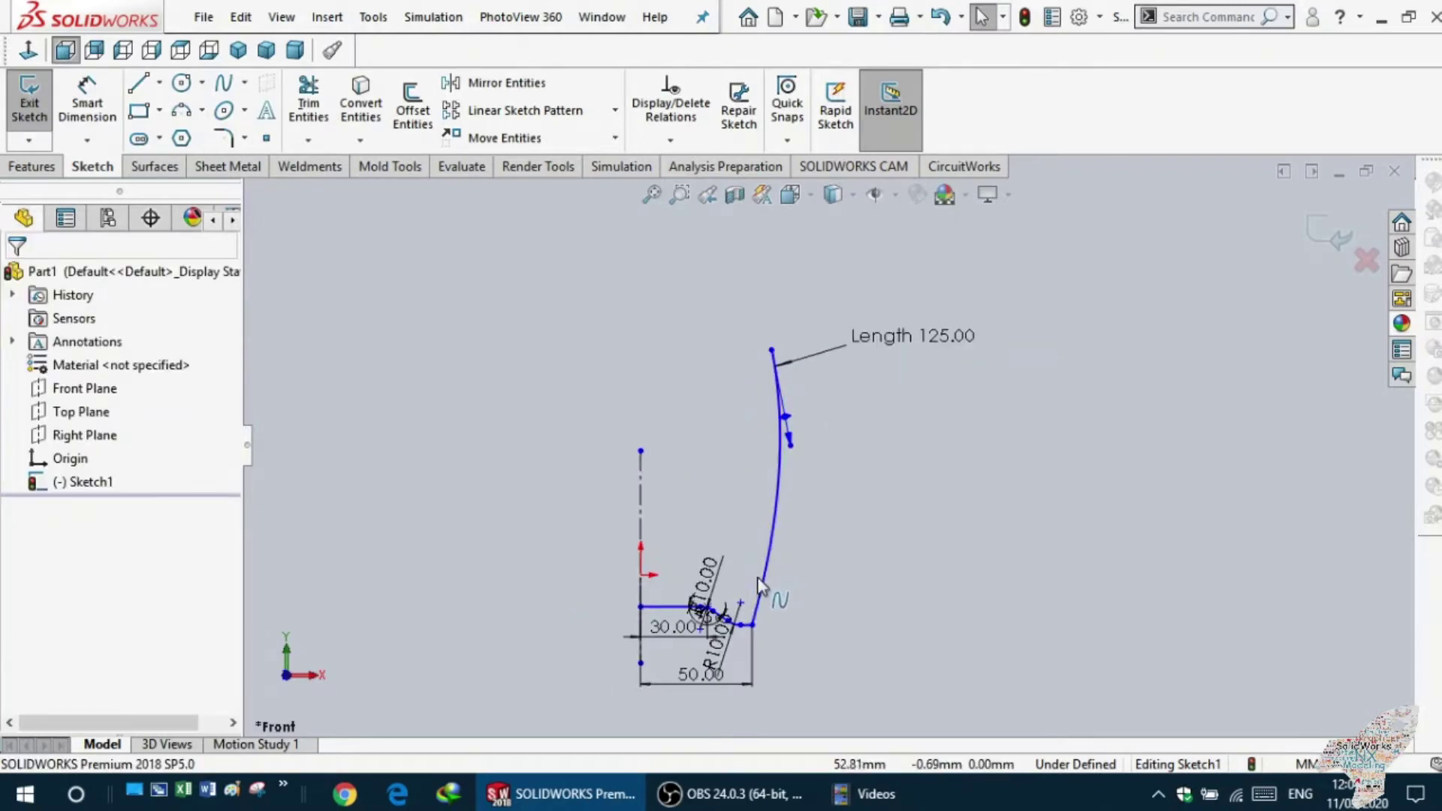
# - Draw a top line from the spline's end to above the origin, then down to the origin
pyautogui.click(140, 87)
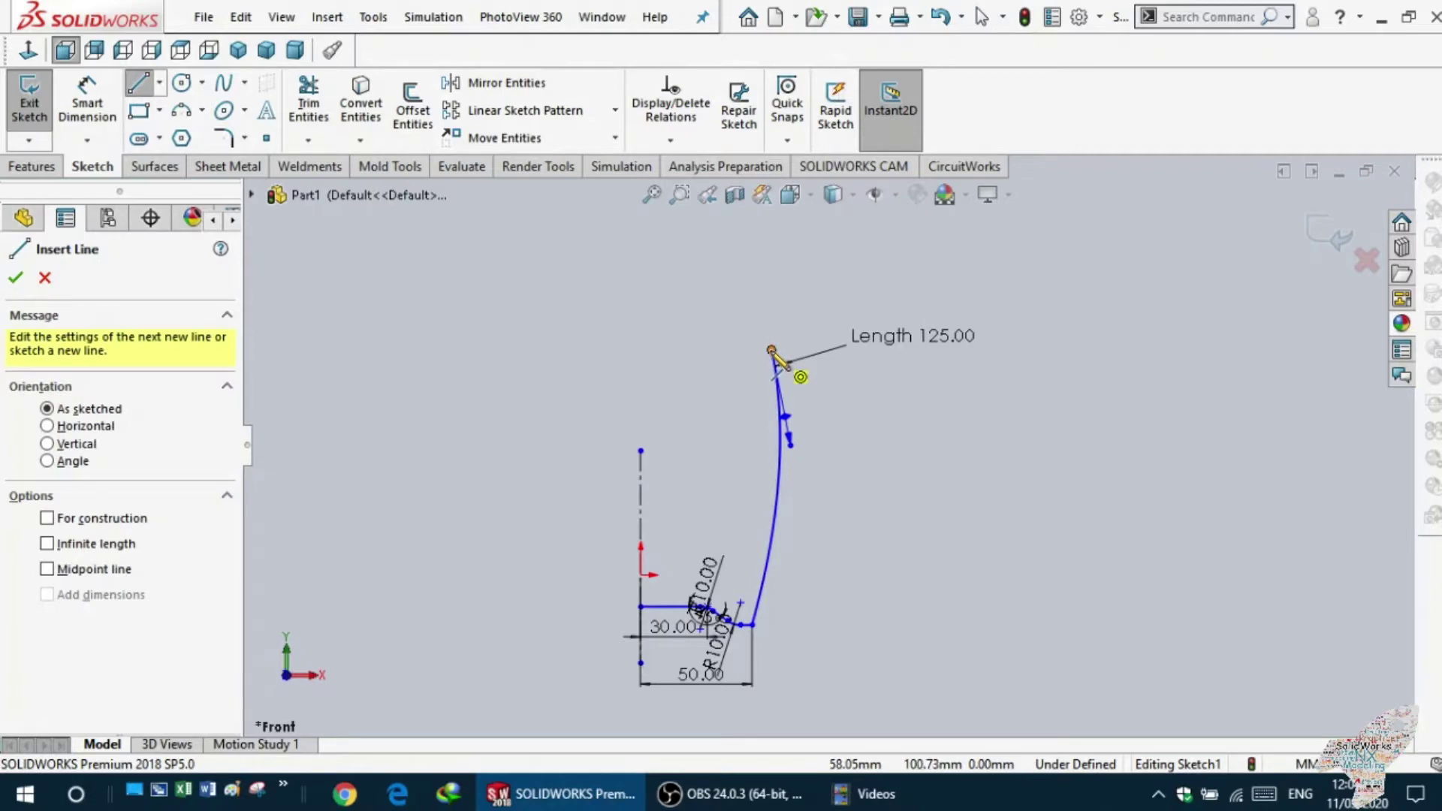
pyautogui.click(771, 349)
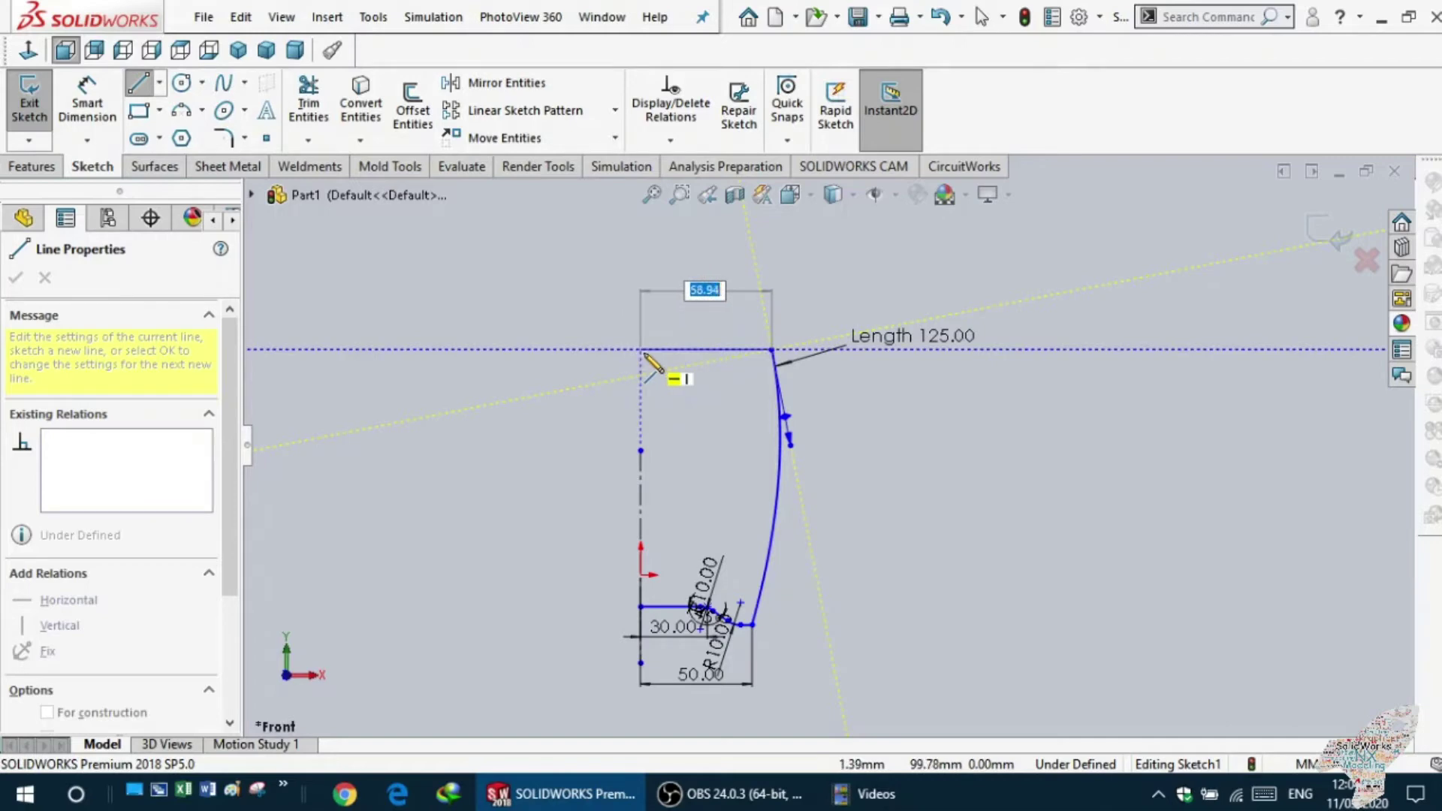
pyautogui.click(641, 350)
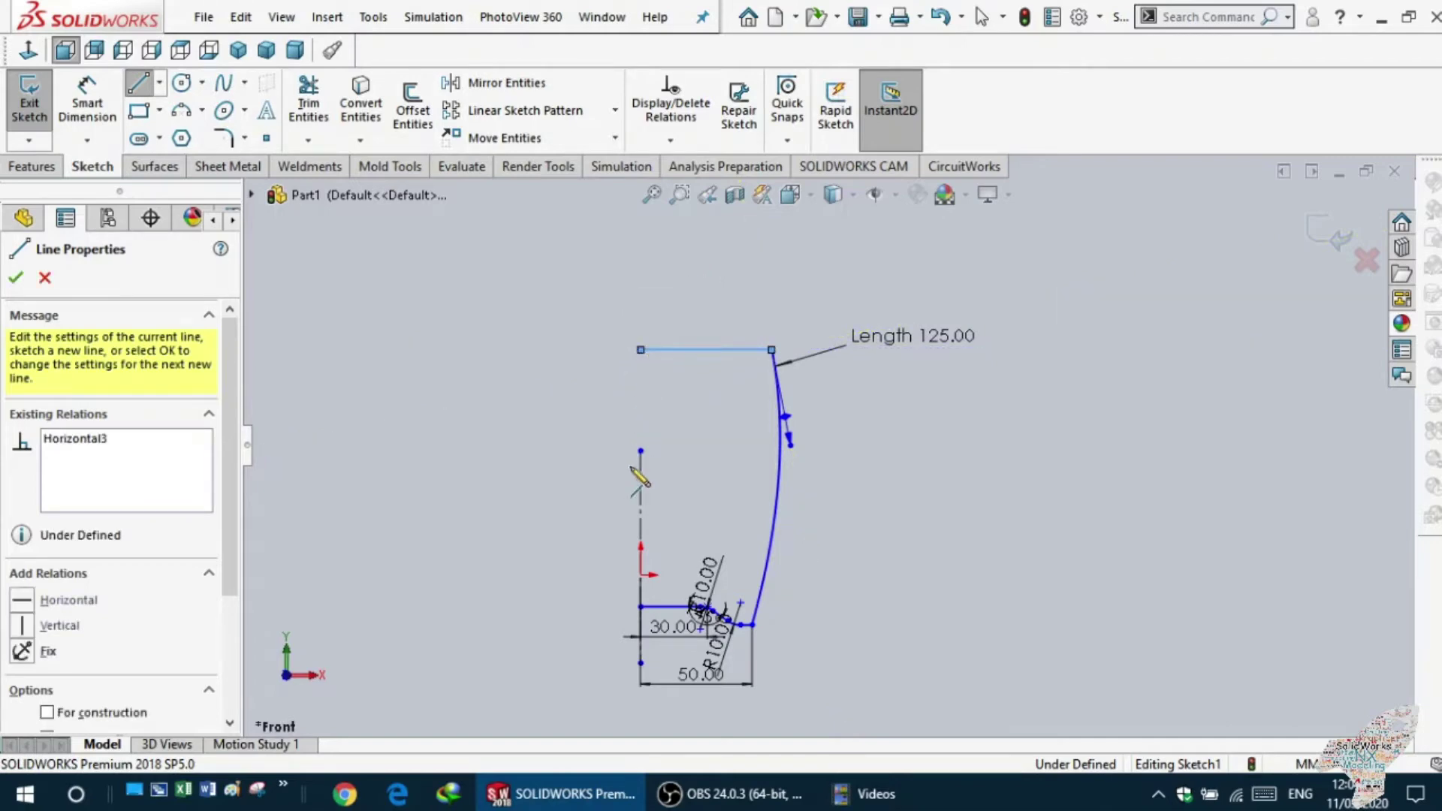
pyautogui.click(641, 606)
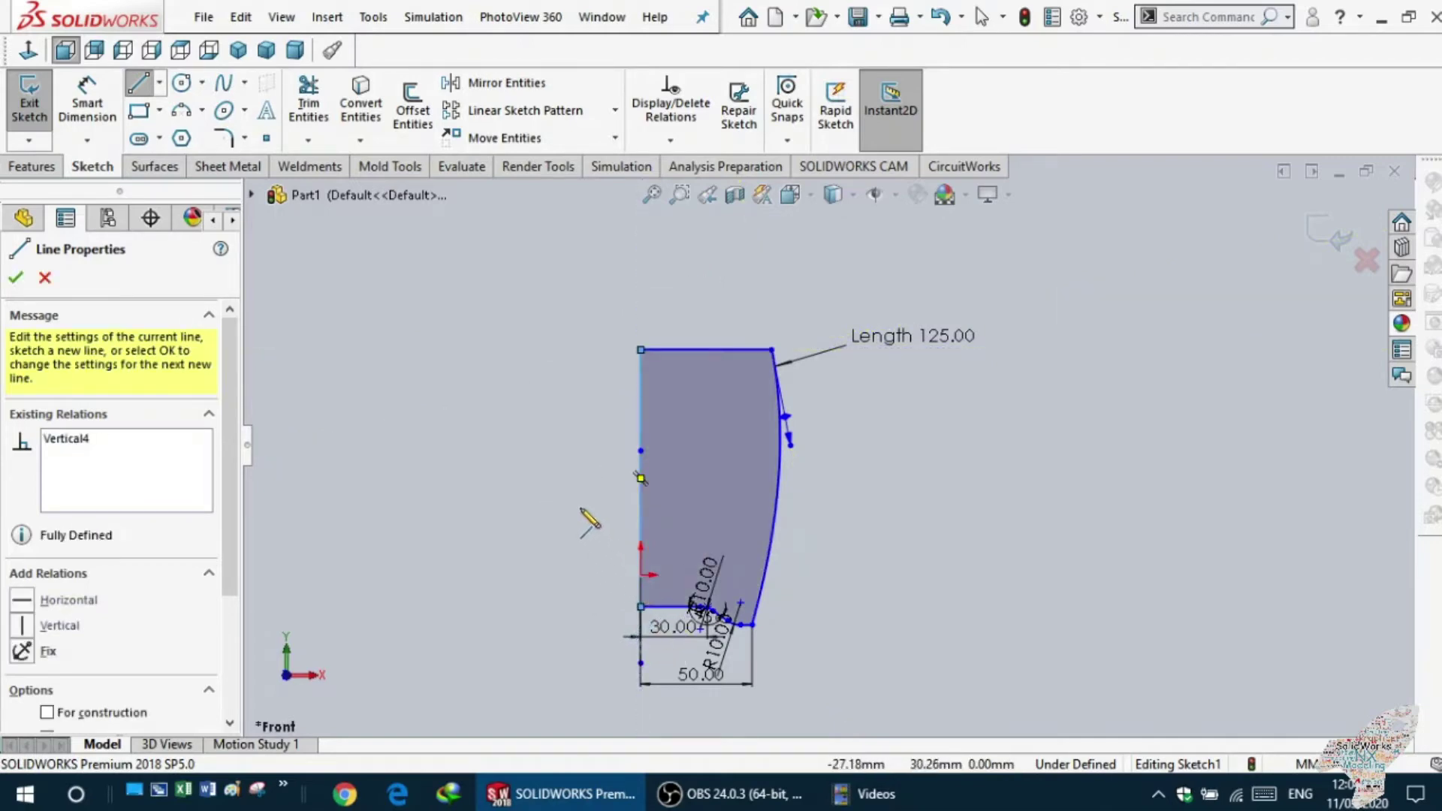
pyautogui.press('Escape')
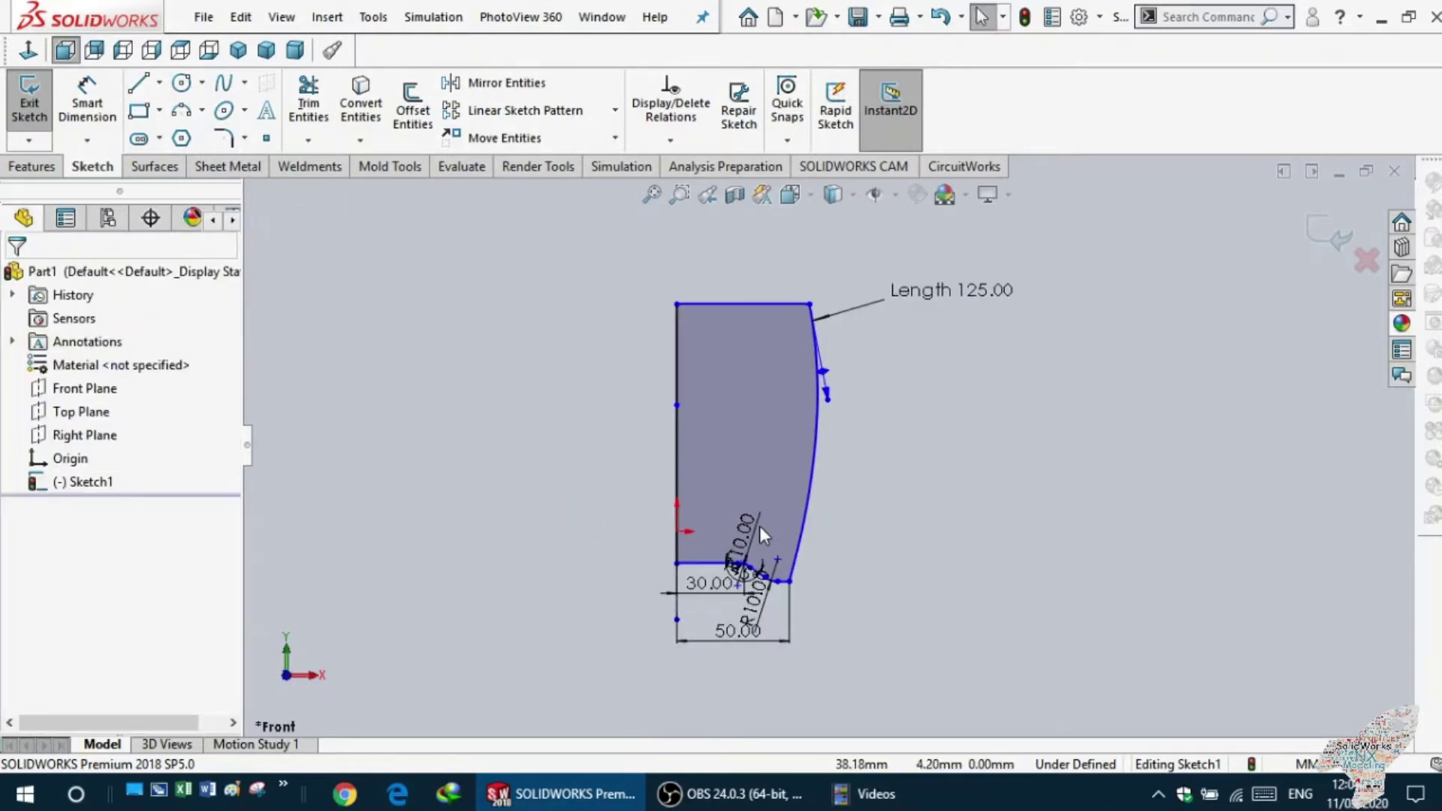
# - Add a height dimension to the left vertical edge, initially set to 100 mm
pyautogui.scroll(2, 751, 468)
pyautogui.scroll(-3, 773, 453)
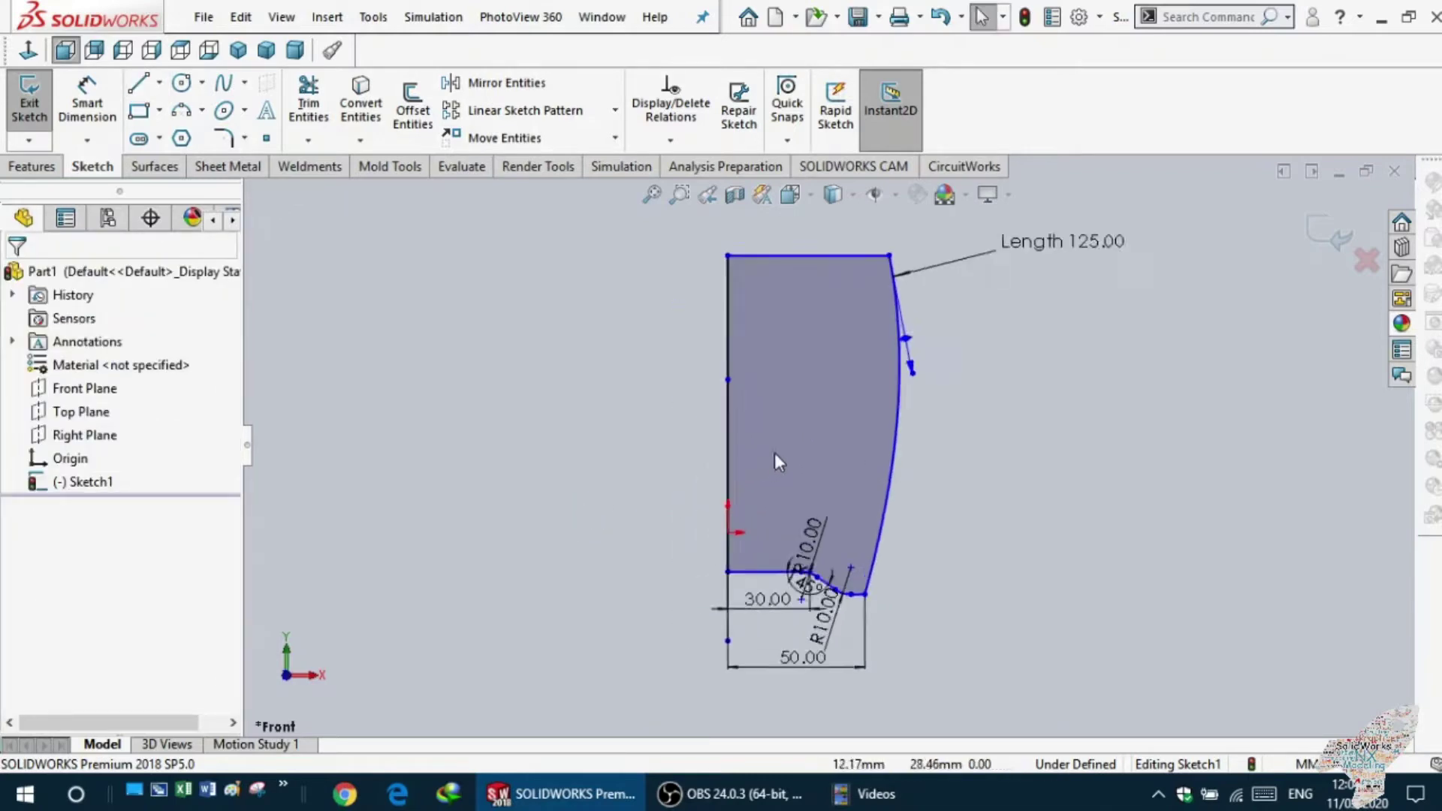
pyautogui.scroll(-1, 909, 417)
pyautogui.scroll(-1, 894, 406)
pyautogui.scroll(-1, 881, 394)
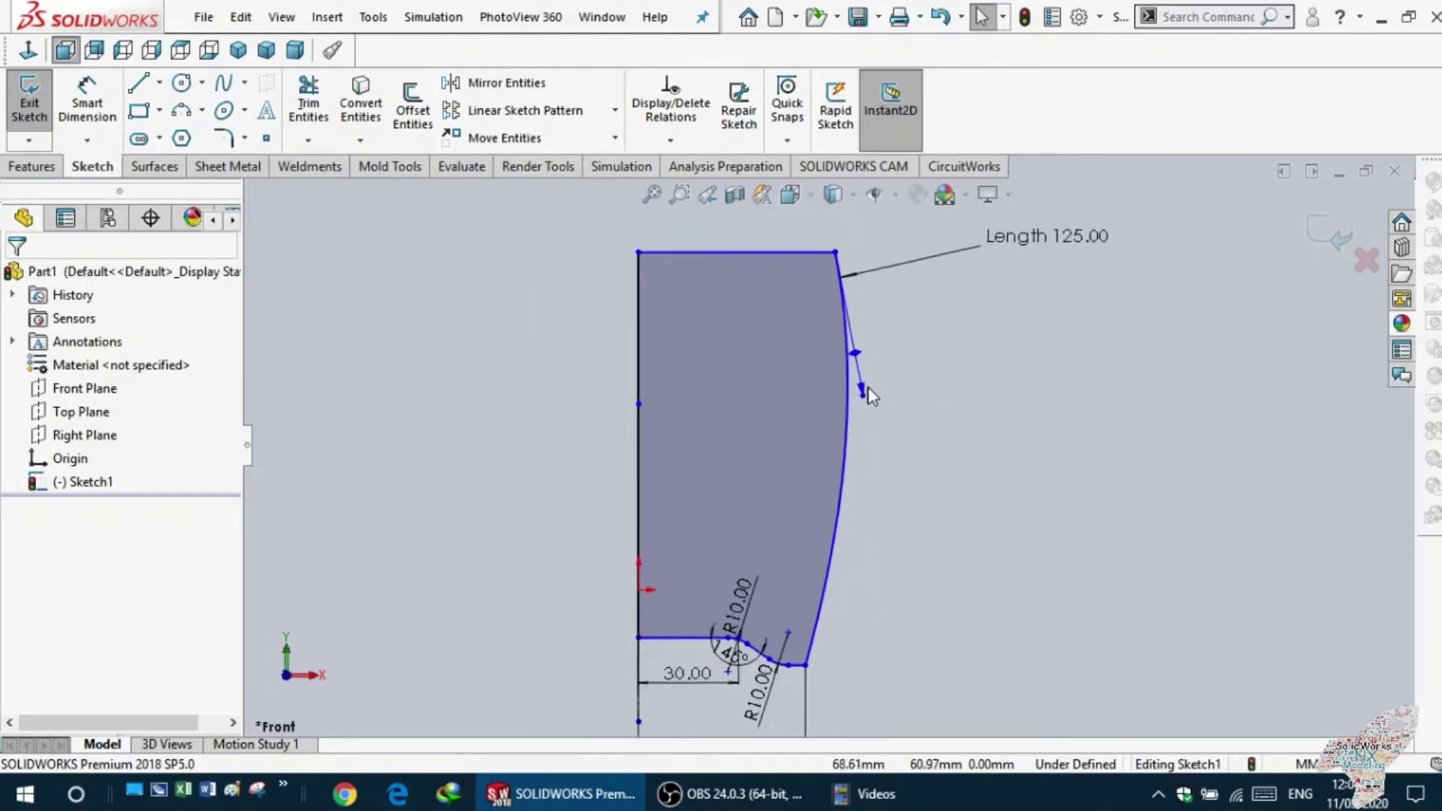
pyautogui.scroll(1, 869, 396)
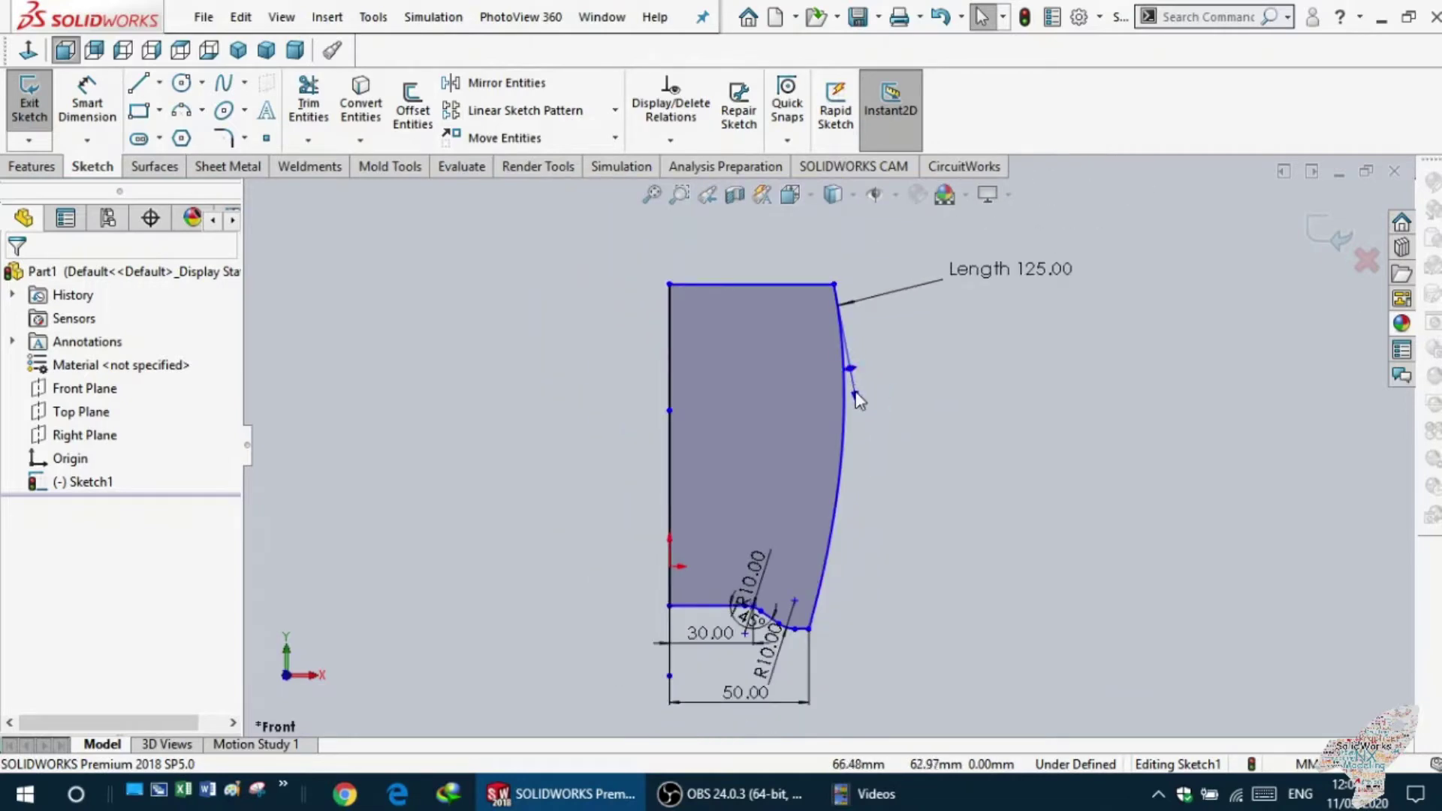
pyautogui.click(860, 400)
pyautogui.click(88, 96)
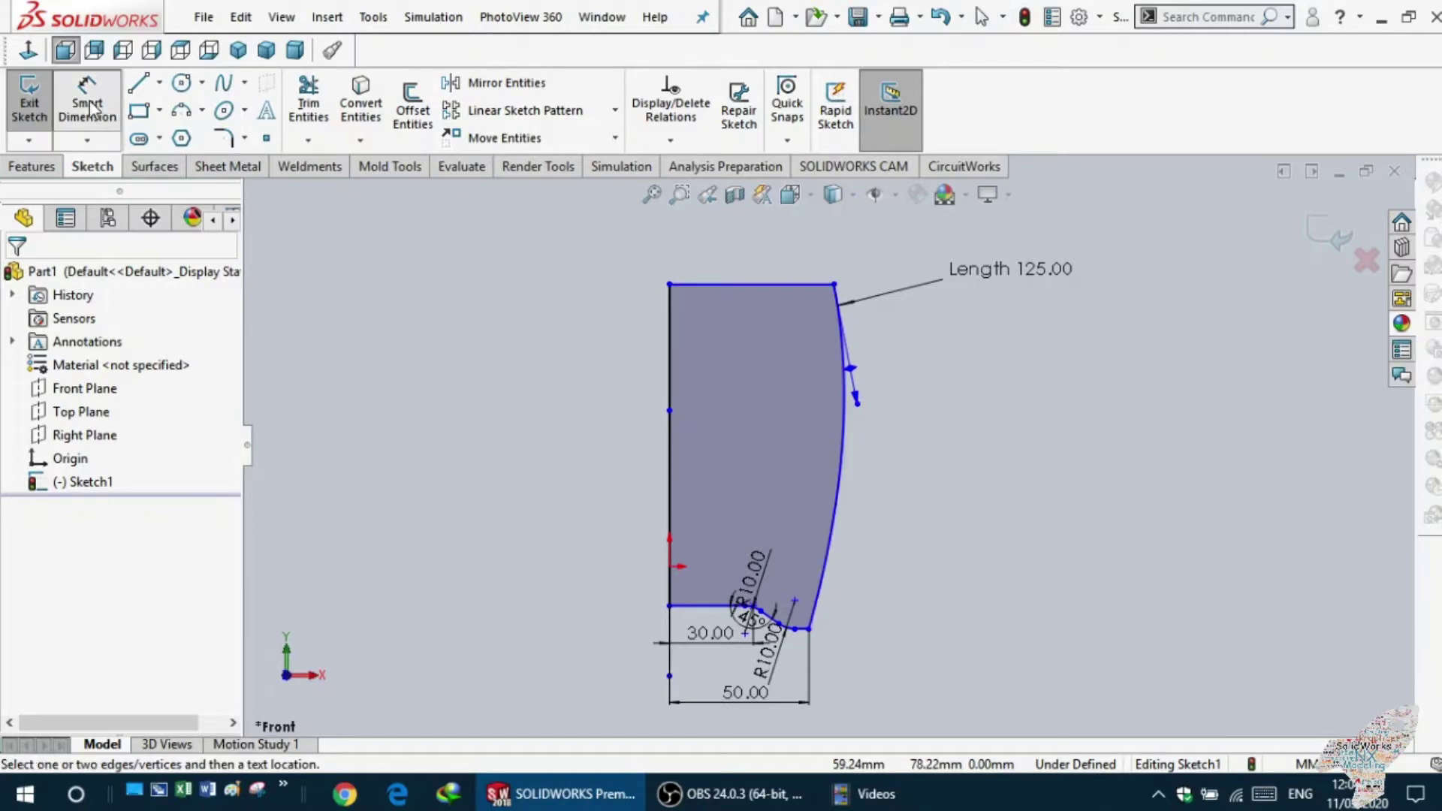
pyautogui.click(669, 411)
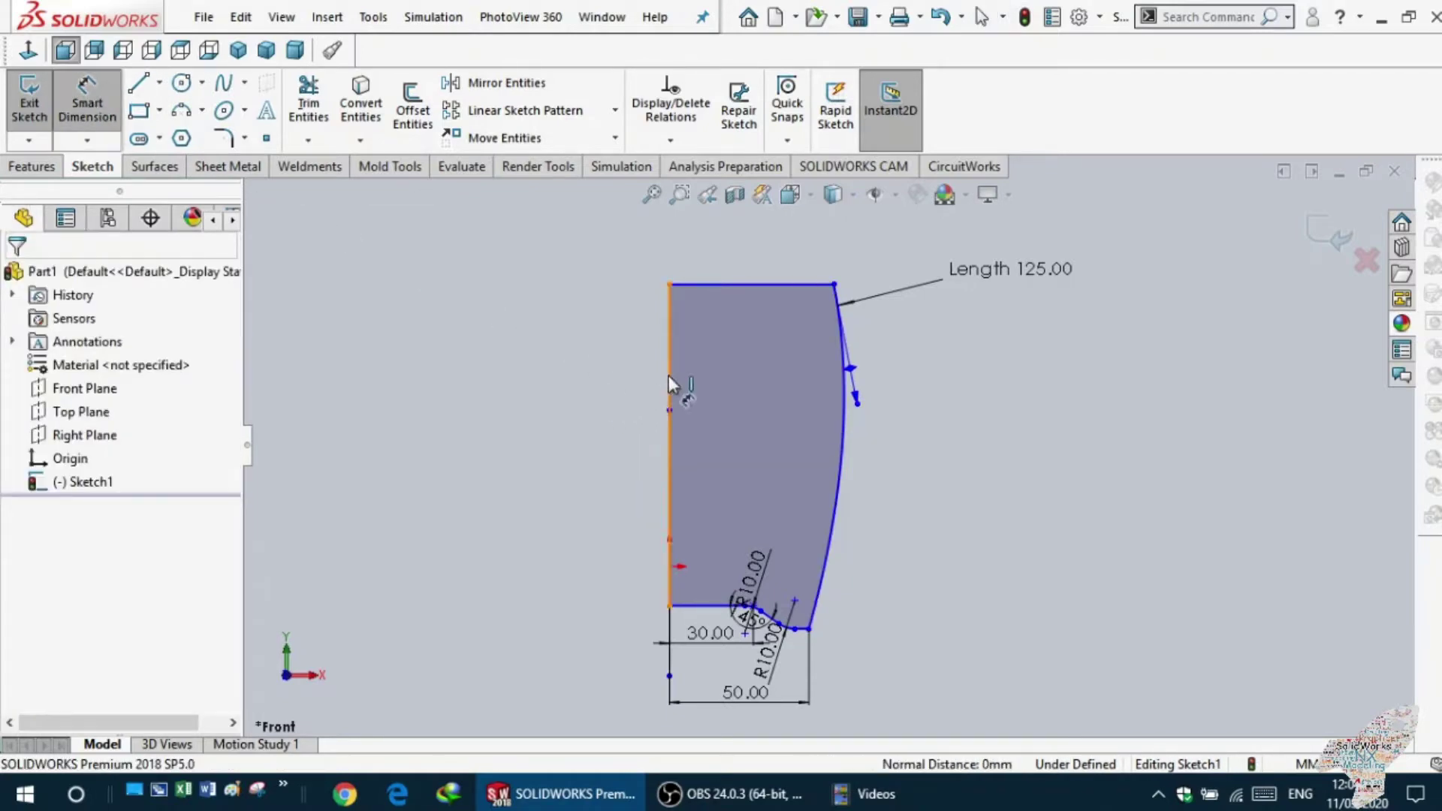
pyautogui.click(668, 376)
pyautogui.click(605, 392)
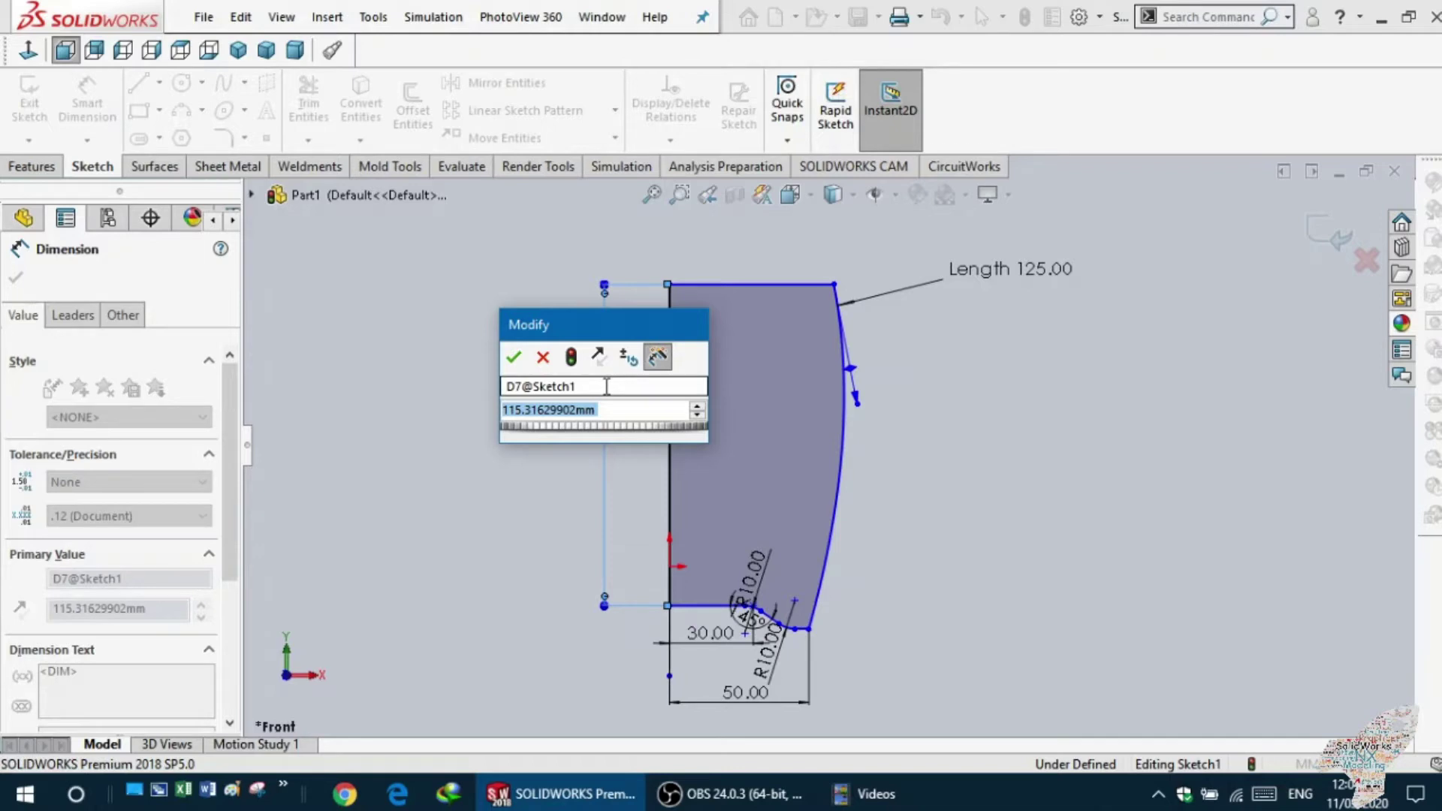
pyautogui.write('15100')
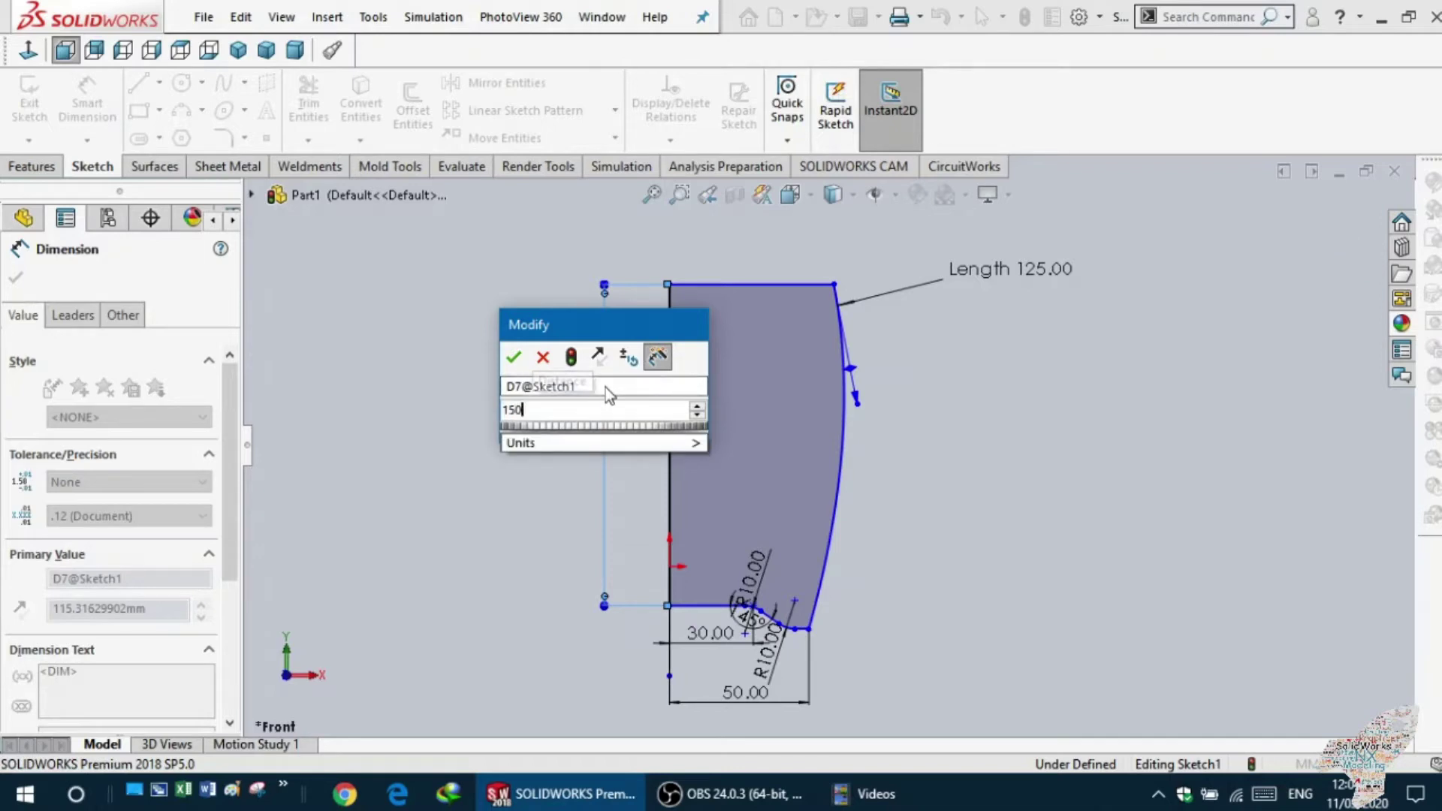
pyautogui.press('Return')
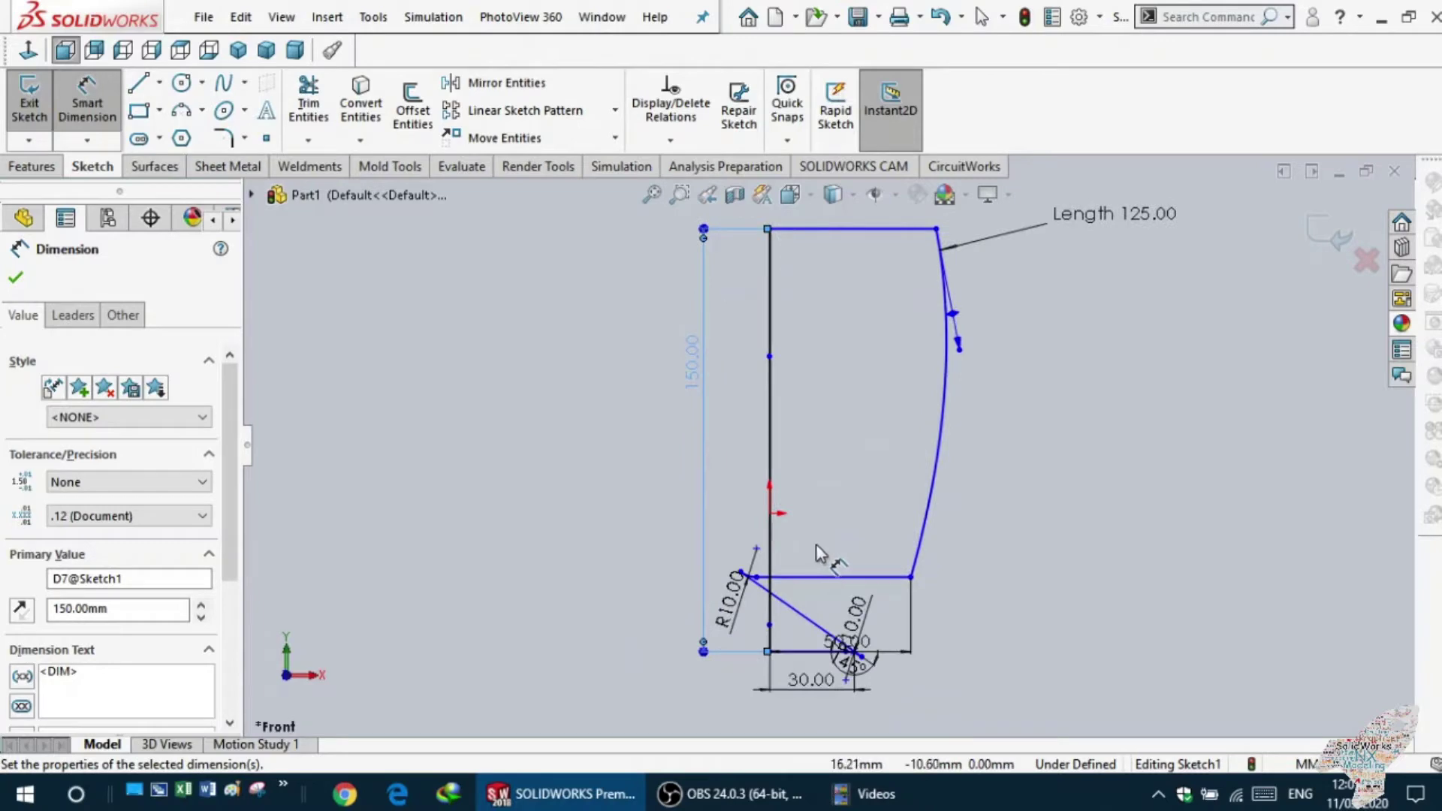
pyautogui.press('Escape')
# - Change the left edge height dimension to 120 mm
pyautogui.doubleClick(685, 349)
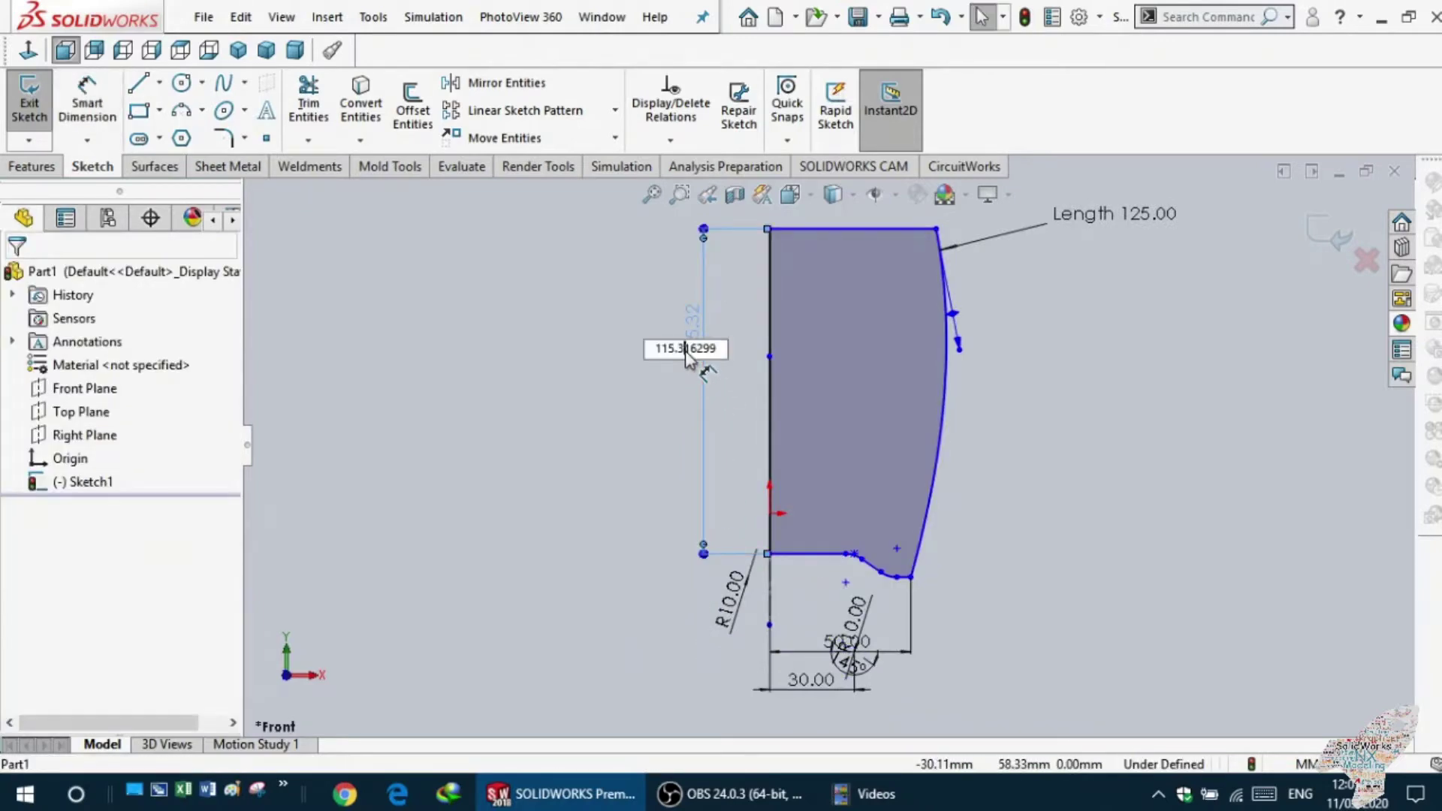
pyautogui.write('120')
pyautogui.press('Return')
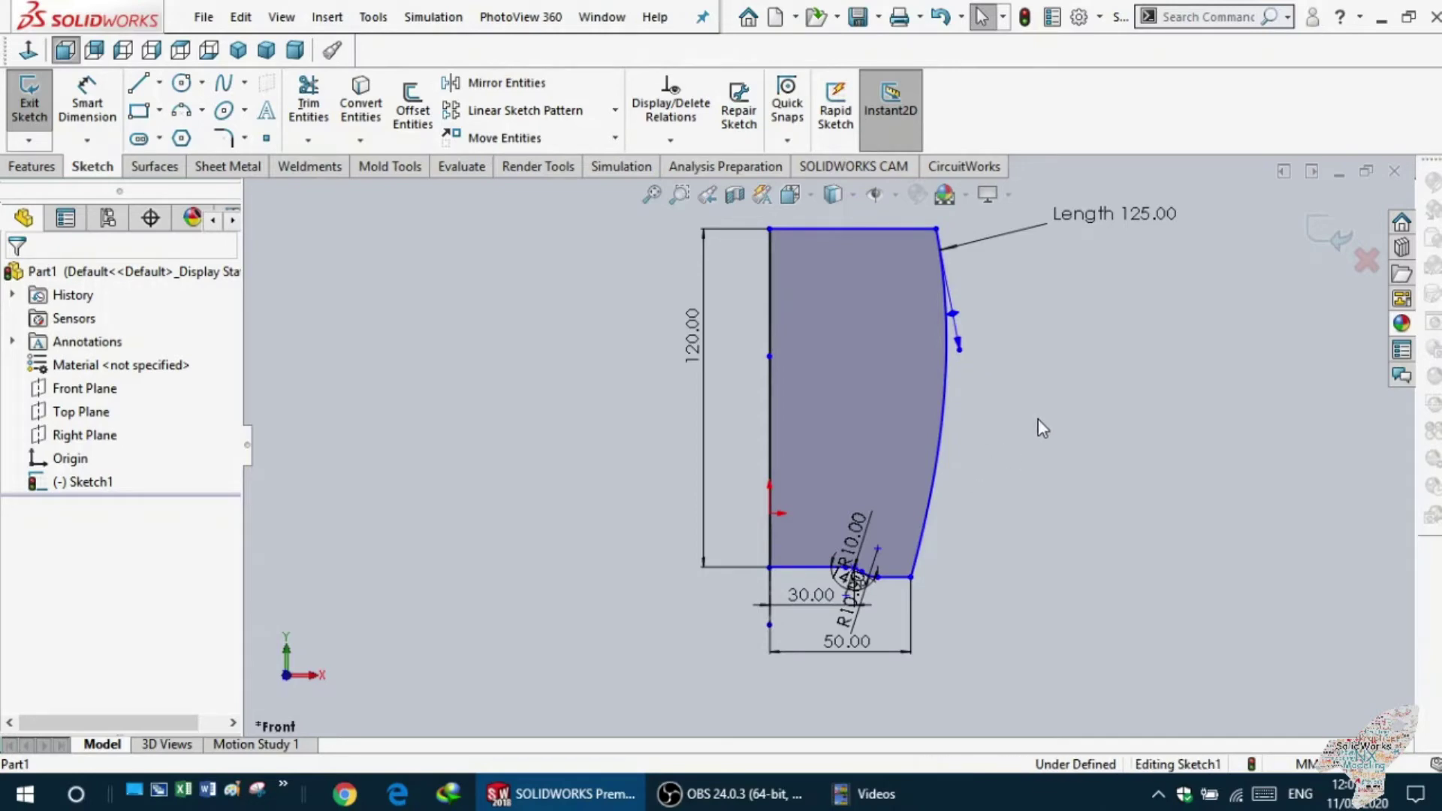
pyautogui.moveTo(1033, 338); pyautogui.dragTo(1056, 165, button='middle')
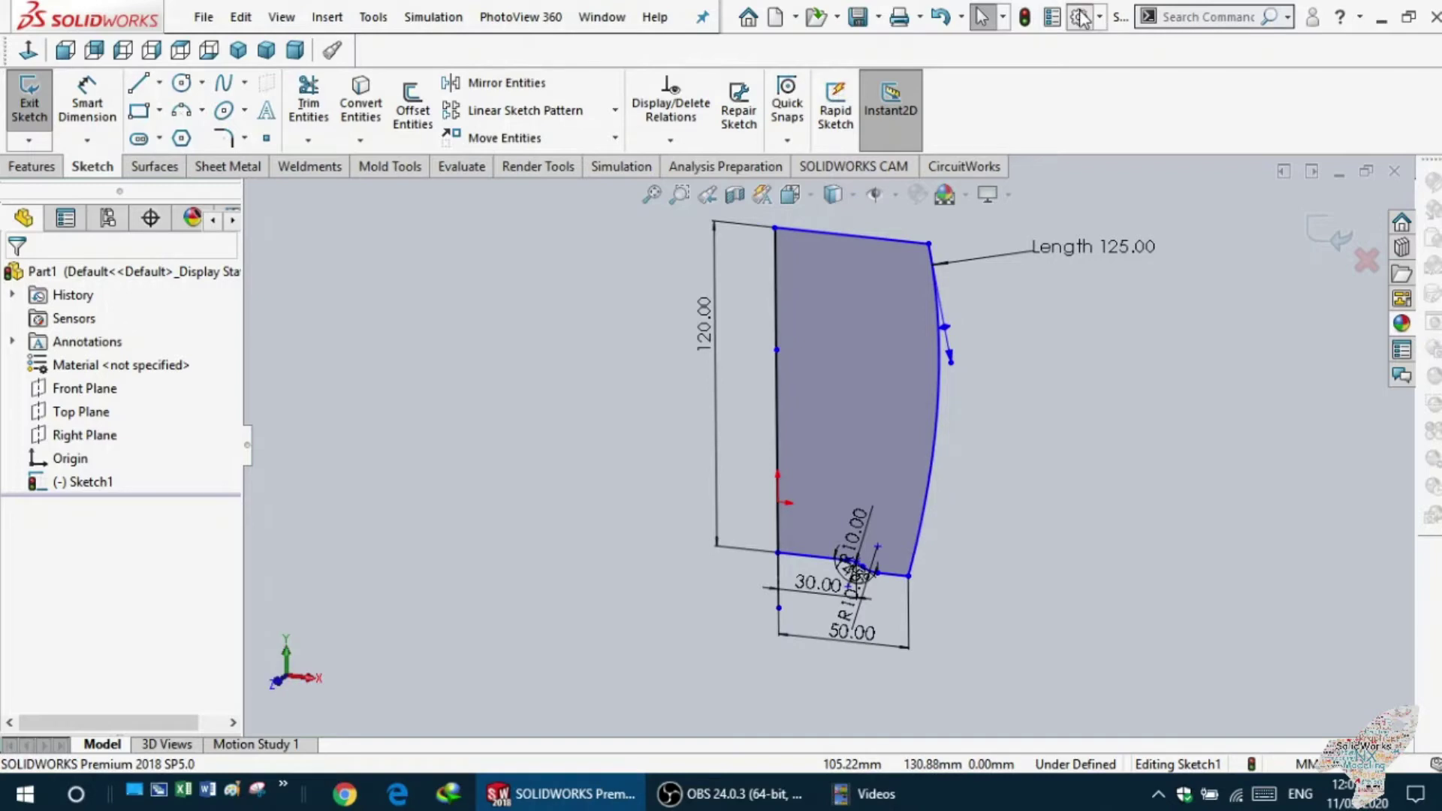
pyautogui.click(1080, 17)
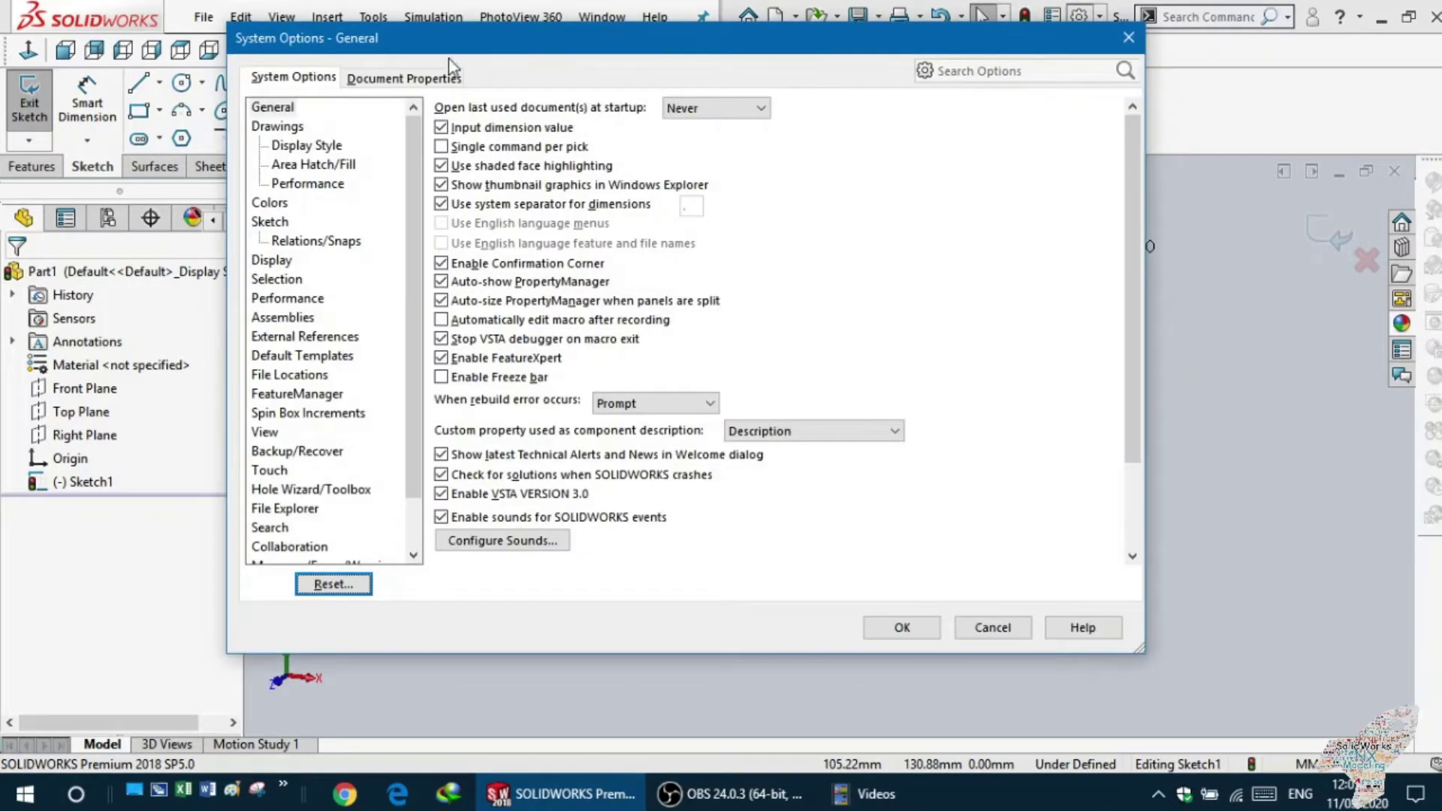
# - Lower the document's shaded image quality to about 0.338 mm deviation
pyautogui.click(435, 80)
pyautogui.click(291, 317)
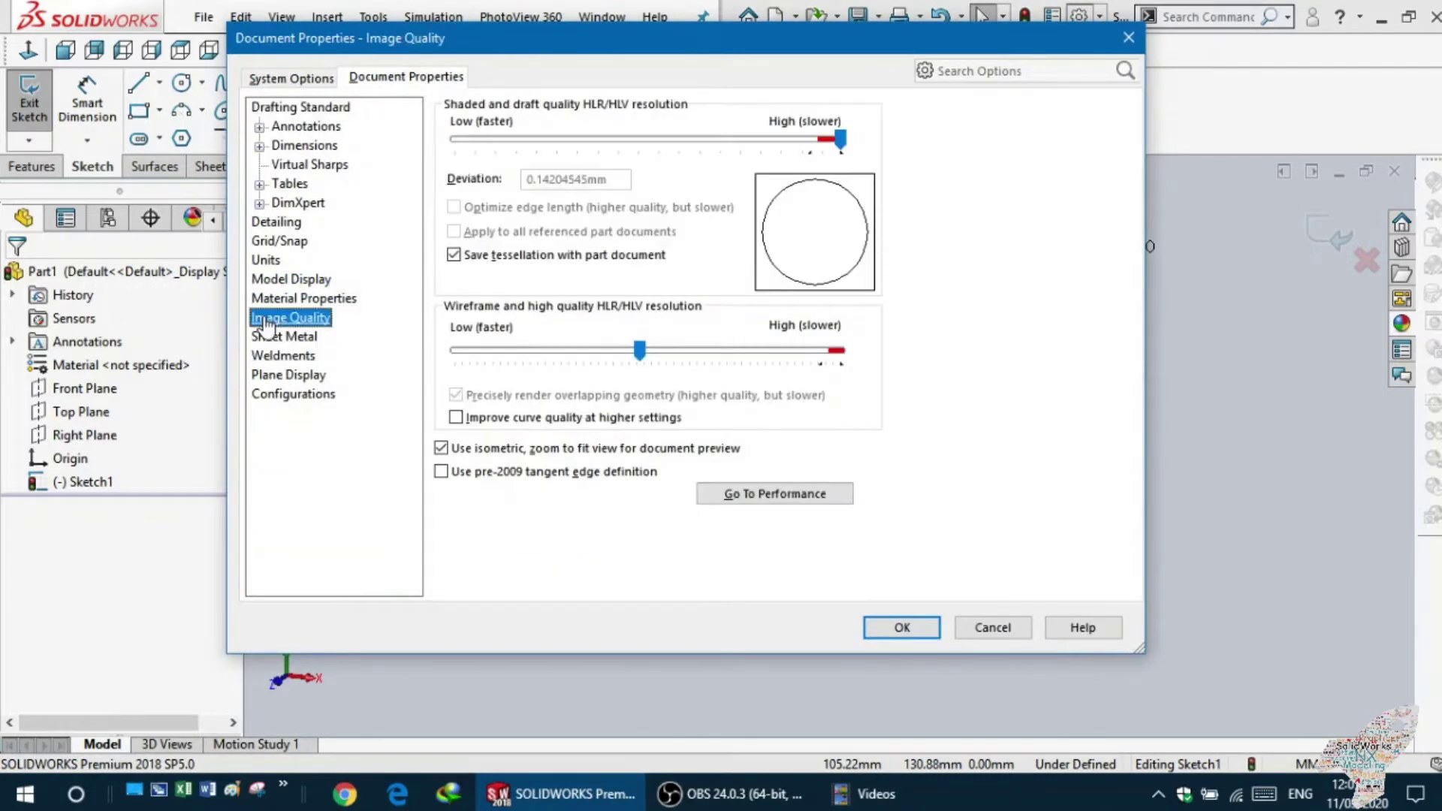
pyautogui.click(625, 150)
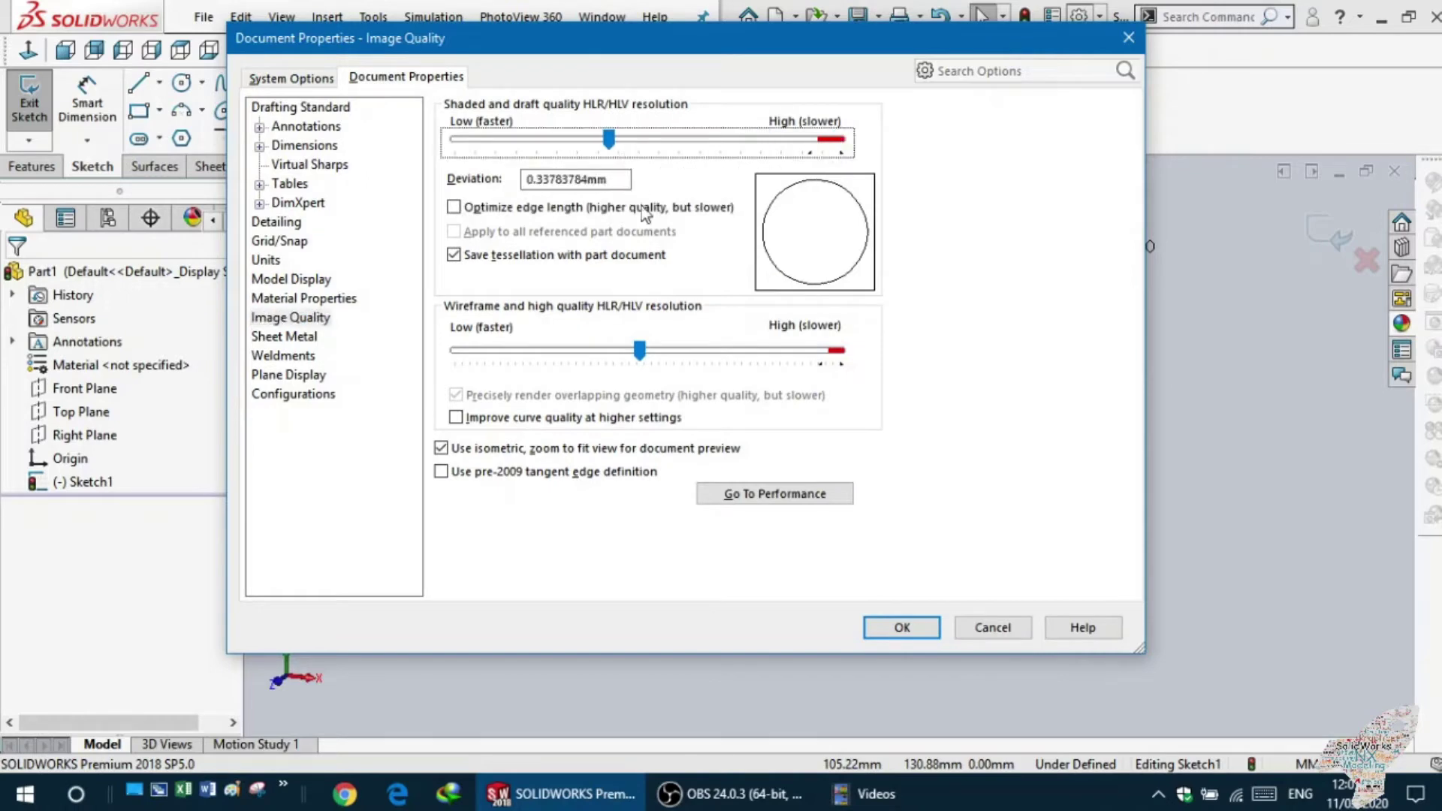
pyautogui.click(892, 631)
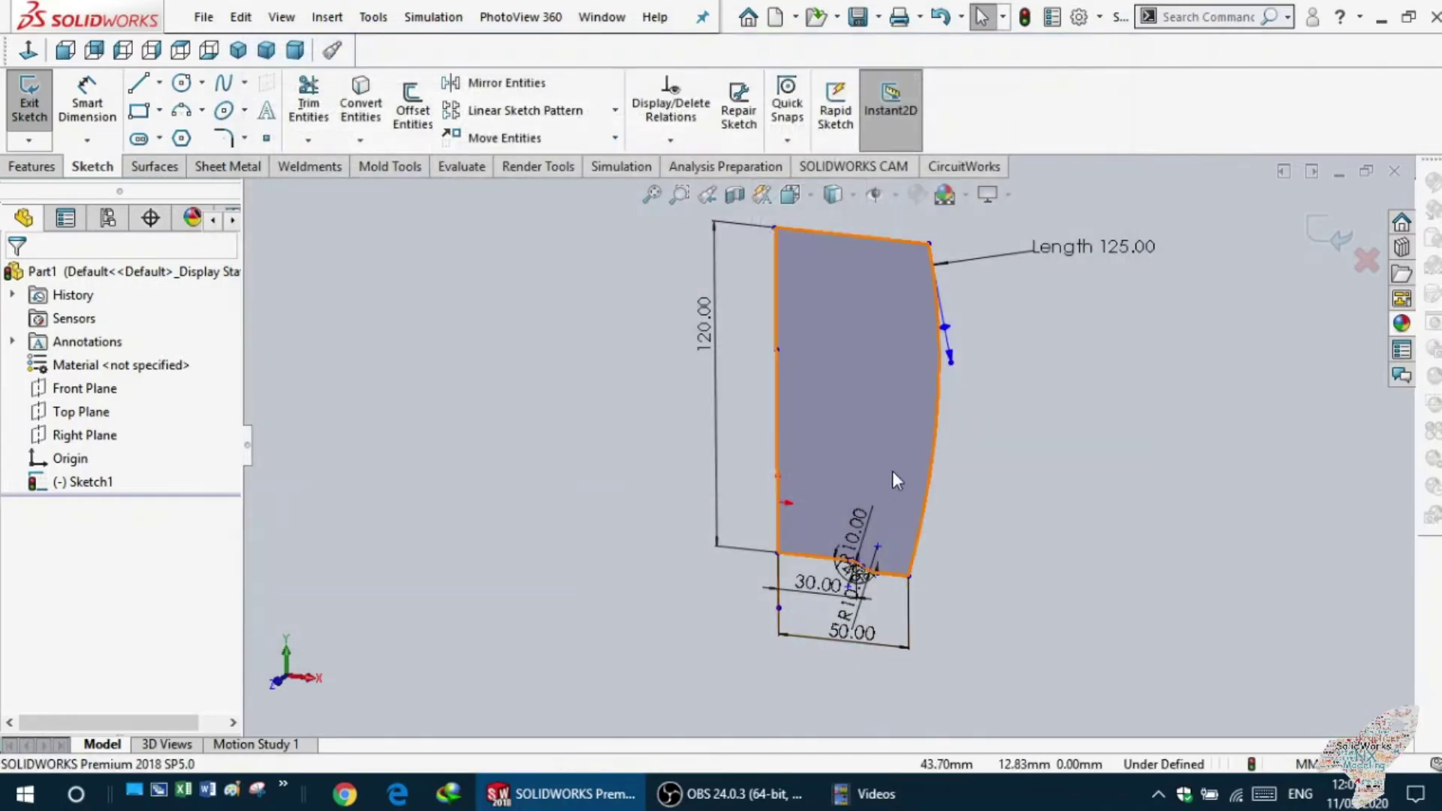
# - Return to the front view and set the sketch Normal To the screen
pyautogui.scroll(2, 901, 443)
pyautogui.scroll(-2, 693, 443)
pyautogui.hotkey('ctrl', '1')
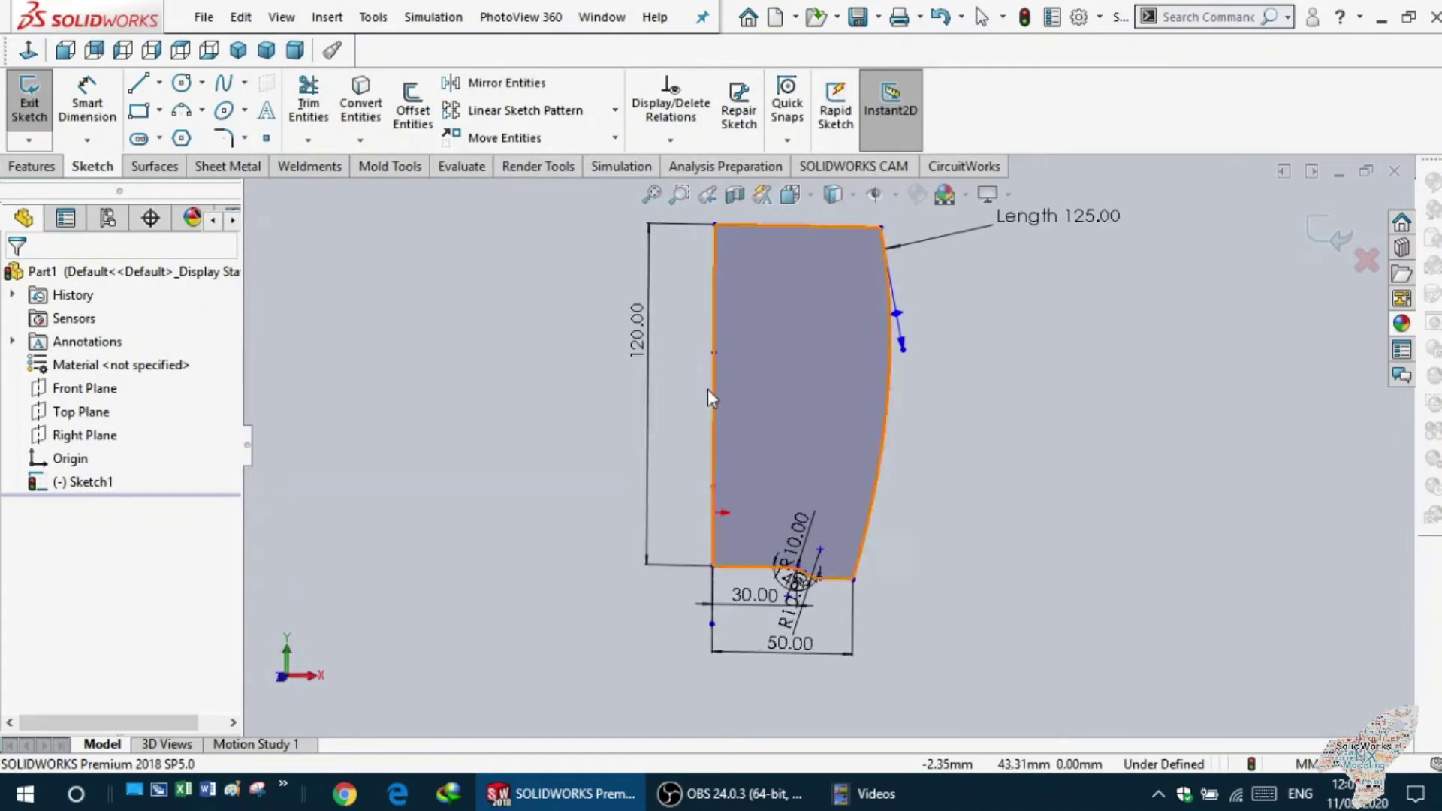
pyautogui.click(28, 50)
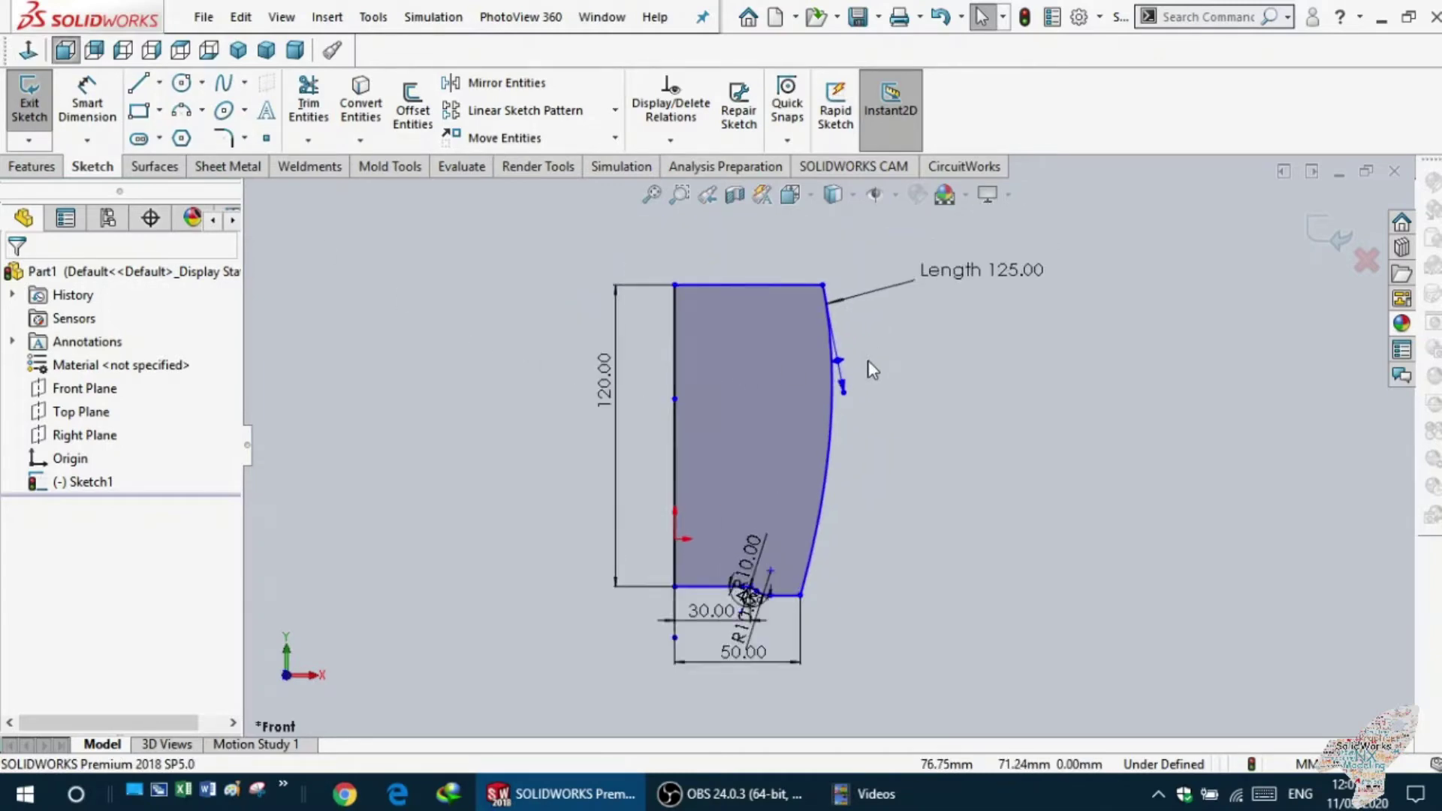
# - Zoom in to inspect the profile's fillet corner, then cancel Smart Dimension
pyautogui.scroll(-2, 869, 362)
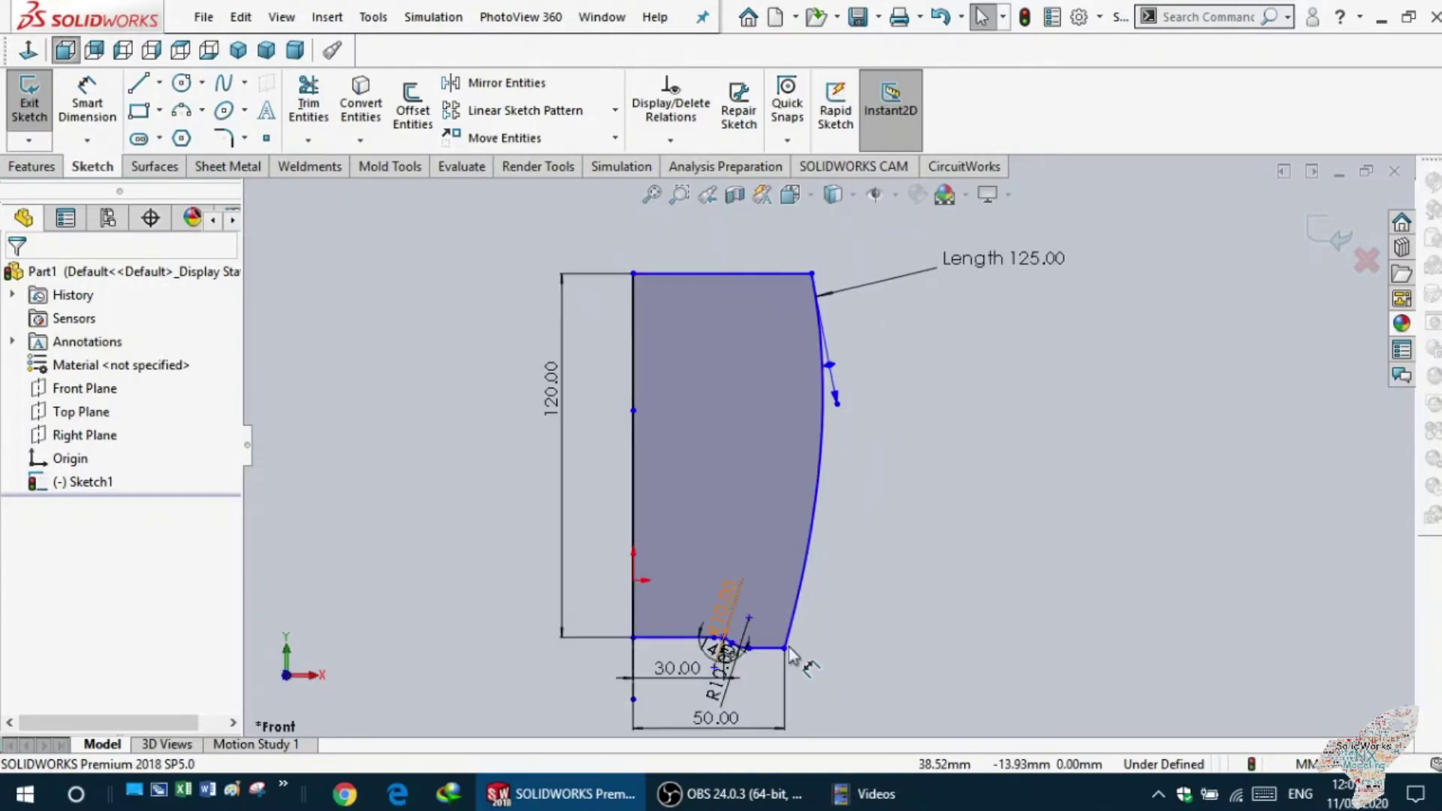
pyautogui.scroll(-3, 793, 584)
pyautogui.scroll(-3, 791, 589)
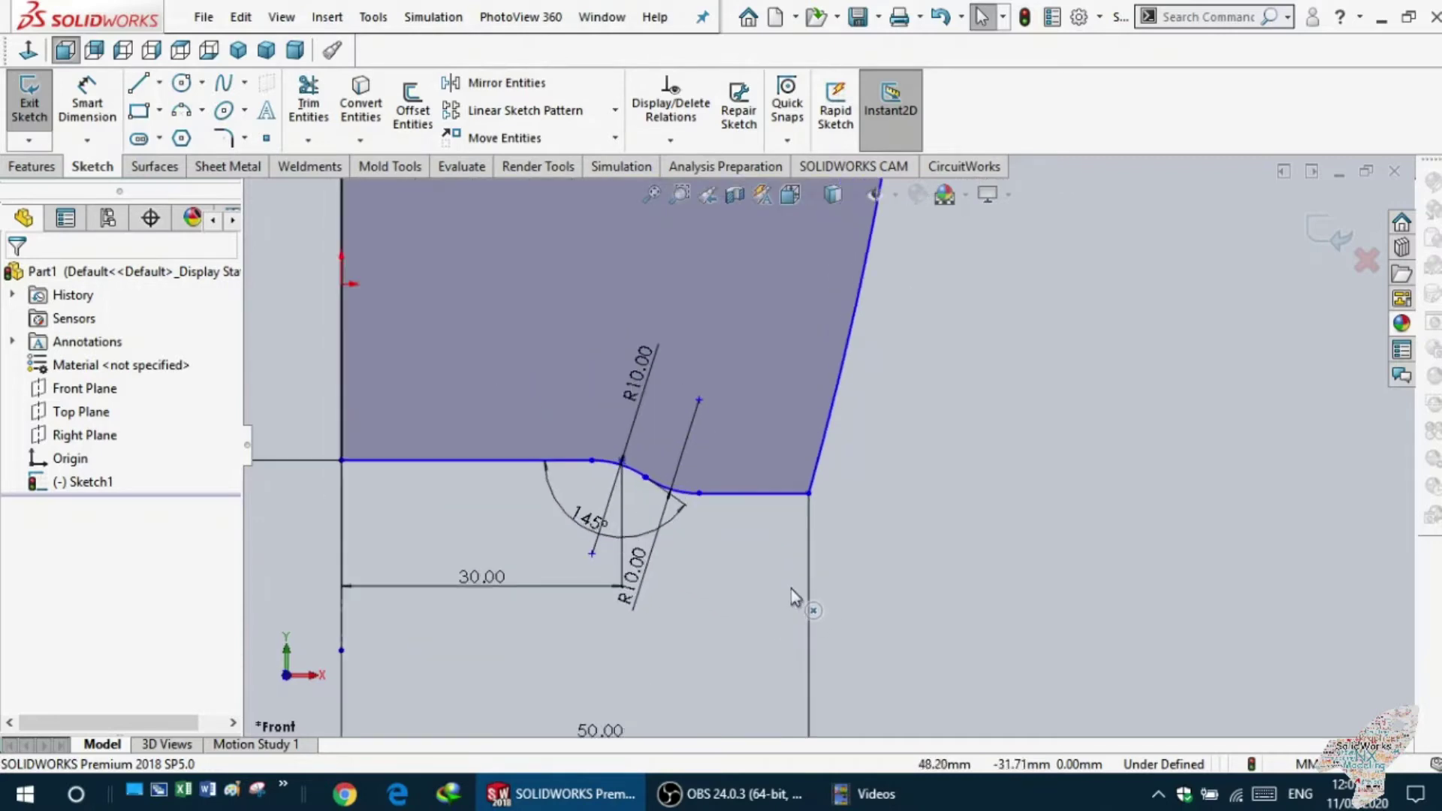
pyautogui.scroll(1, 766, 597)
pyautogui.scroll(4, 748, 586)
pyautogui.scroll(2, 789, 526)
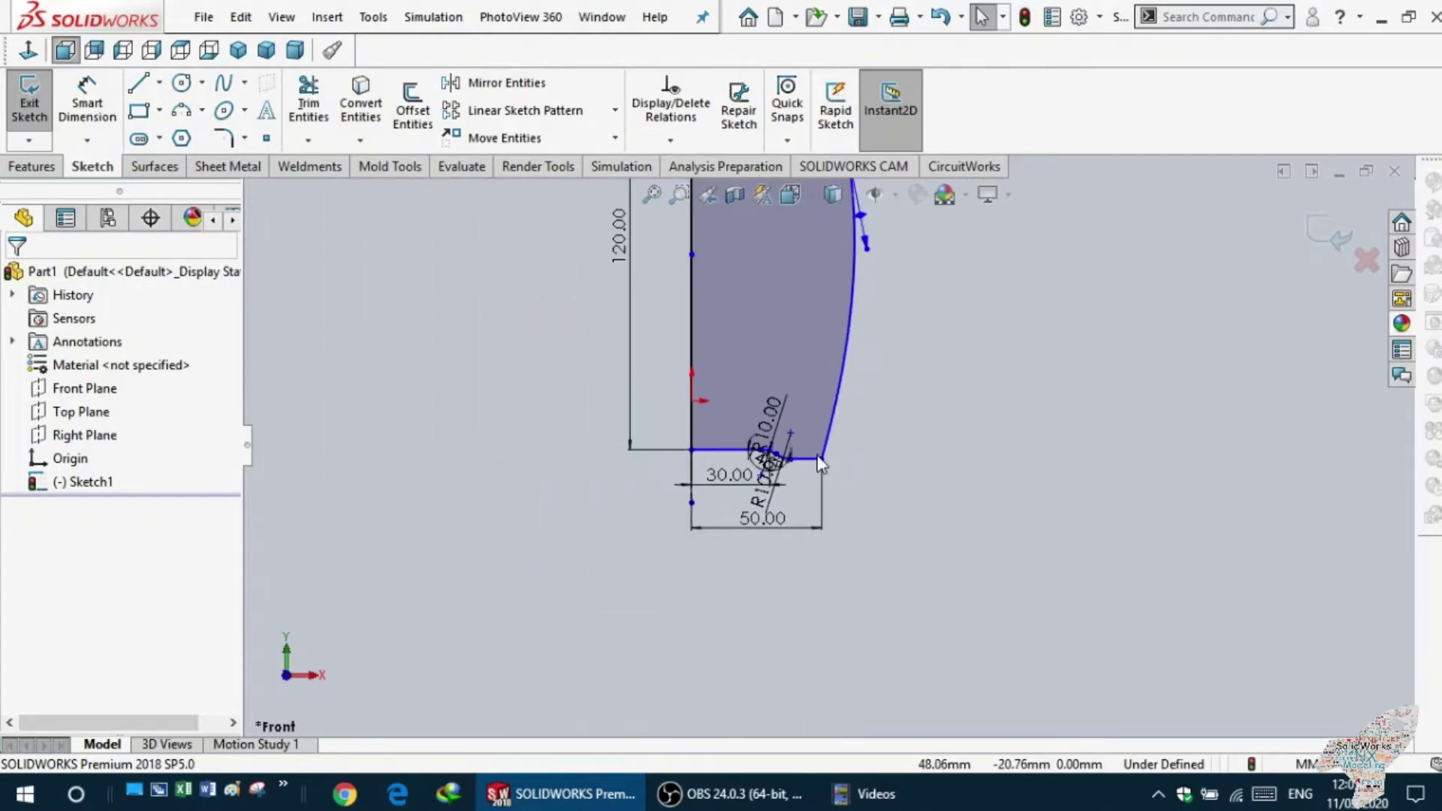
pyautogui.scroll(-5, 815, 467)
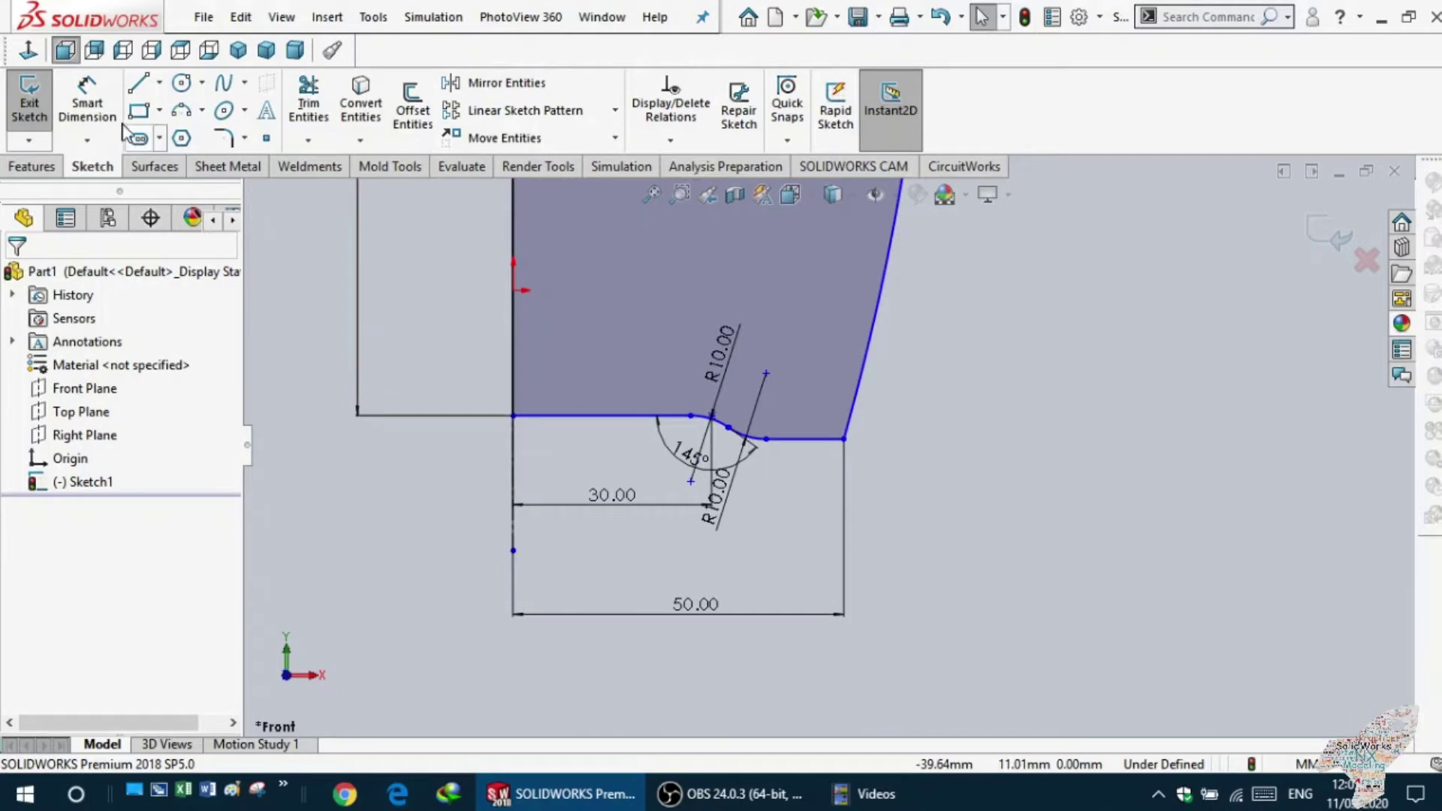
pyautogui.click(90, 97)
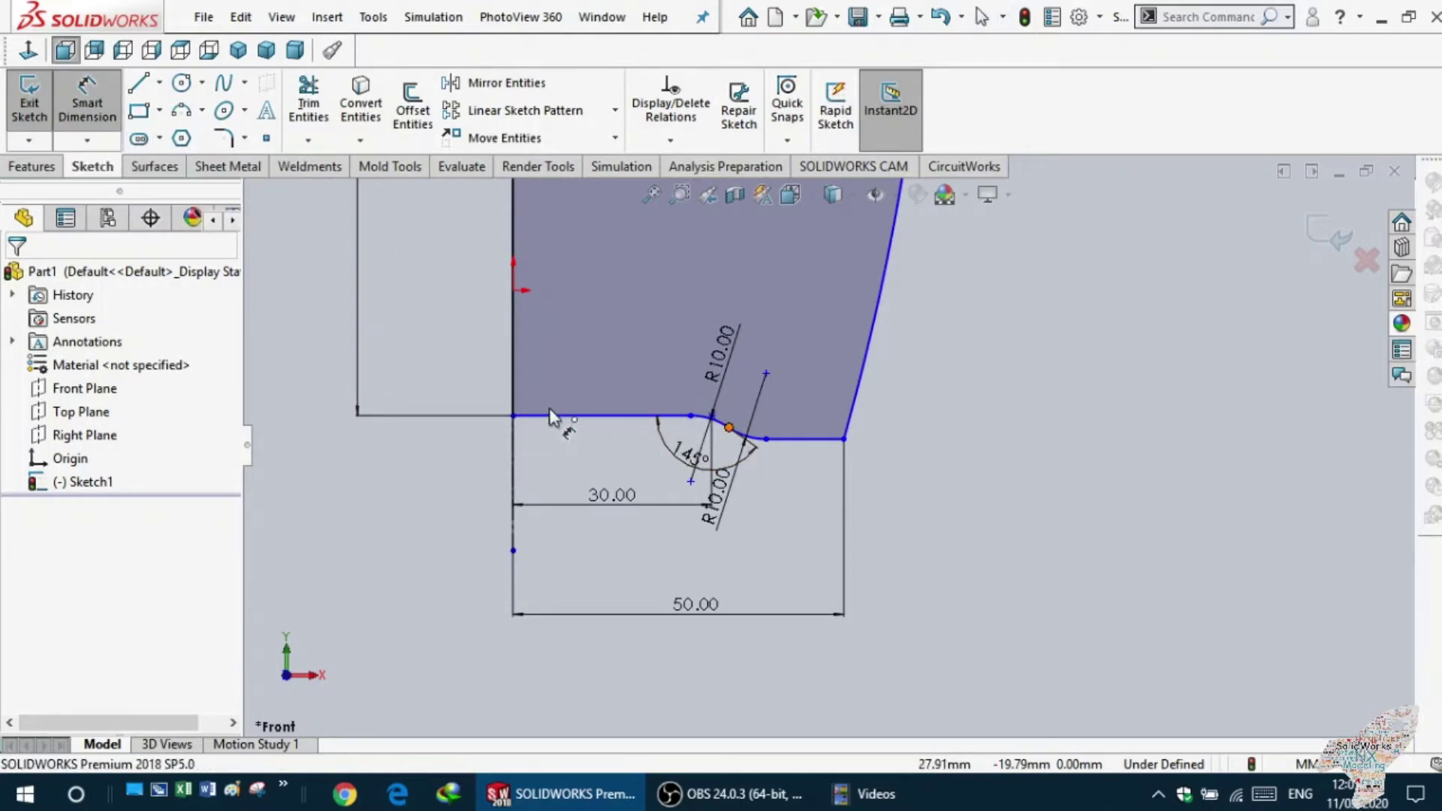
pyautogui.press('Escape')
# - Show the Features tab commands and fit the whole 120 mm mug profile in view
pyautogui.click(31, 166)
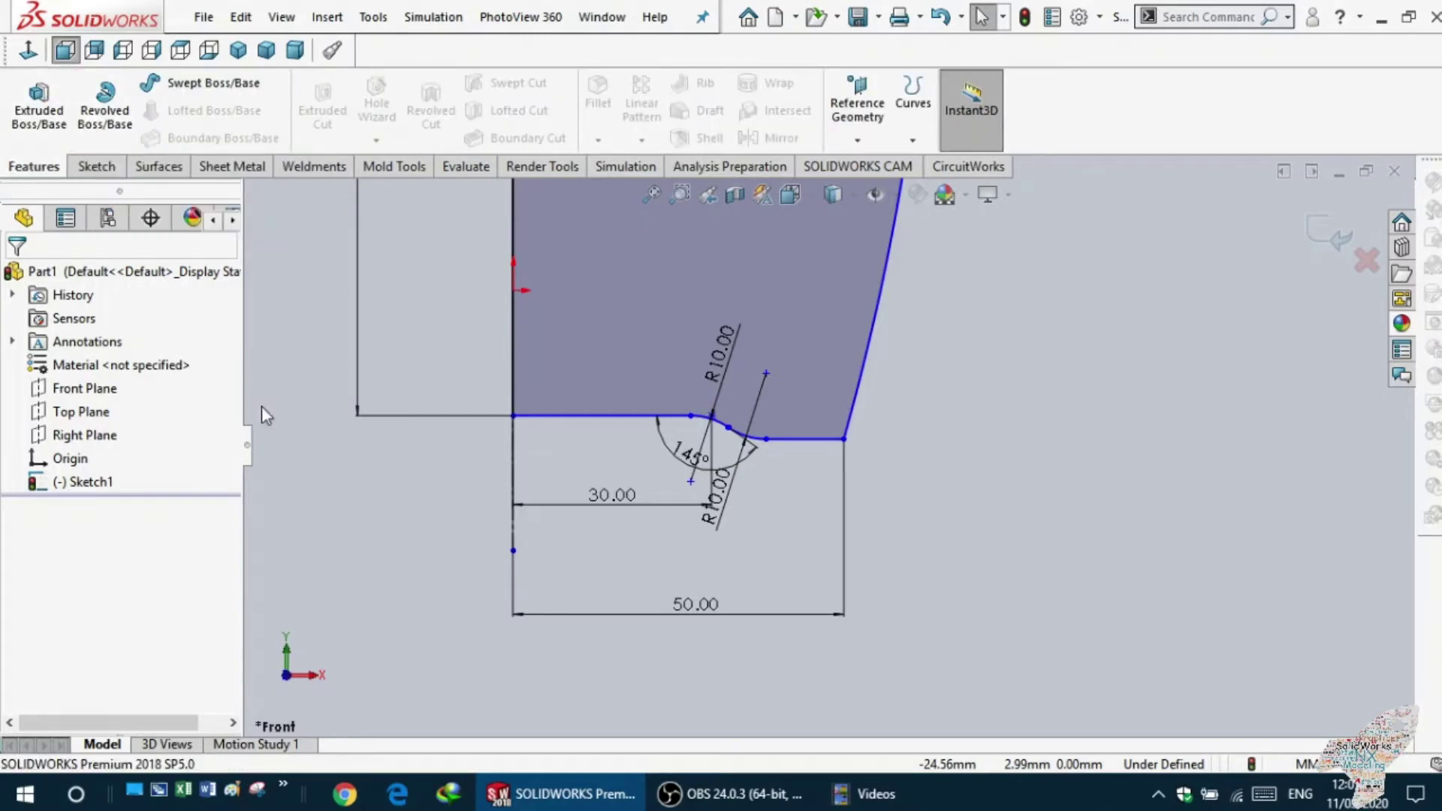
pyautogui.scroll(2, 351, 443)
pyautogui.scroll(2, 438, 367)
pyautogui.scroll(-2, 631, 276)
pyautogui.press('f')
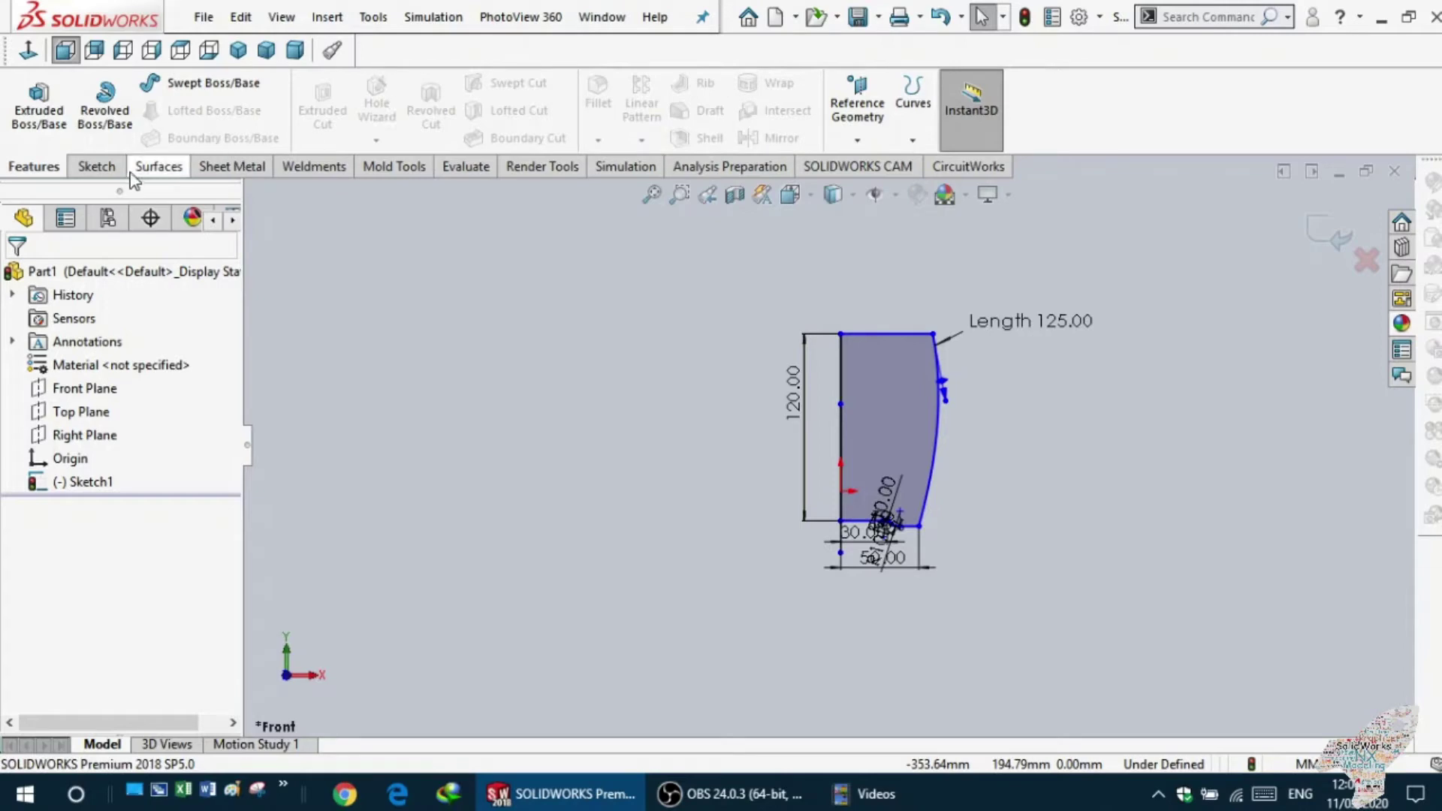
# - Revolve the profile 360° about Line1 into the solid barrel body, then orbit to view it
pyautogui.click(105, 94)
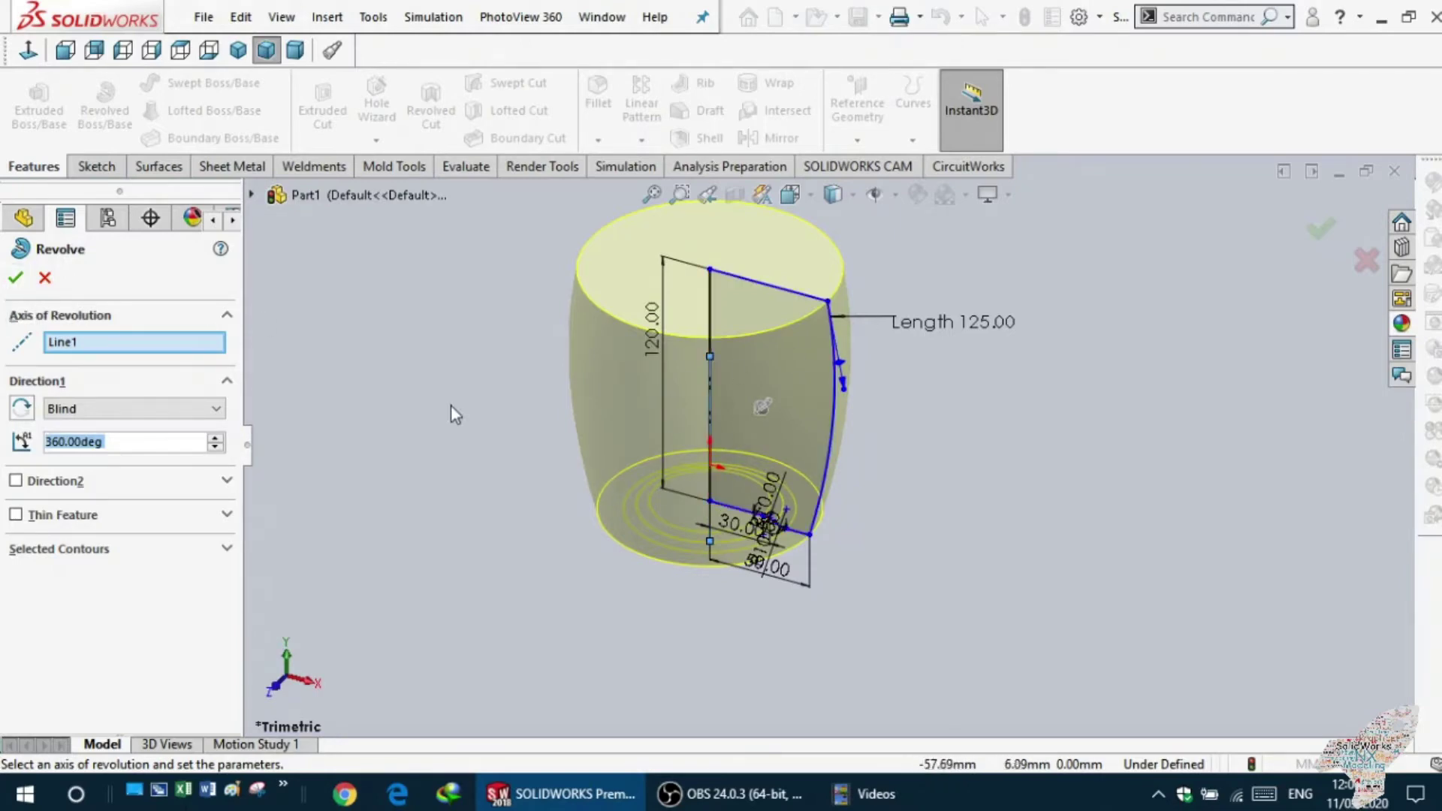
pyautogui.click(15, 279)
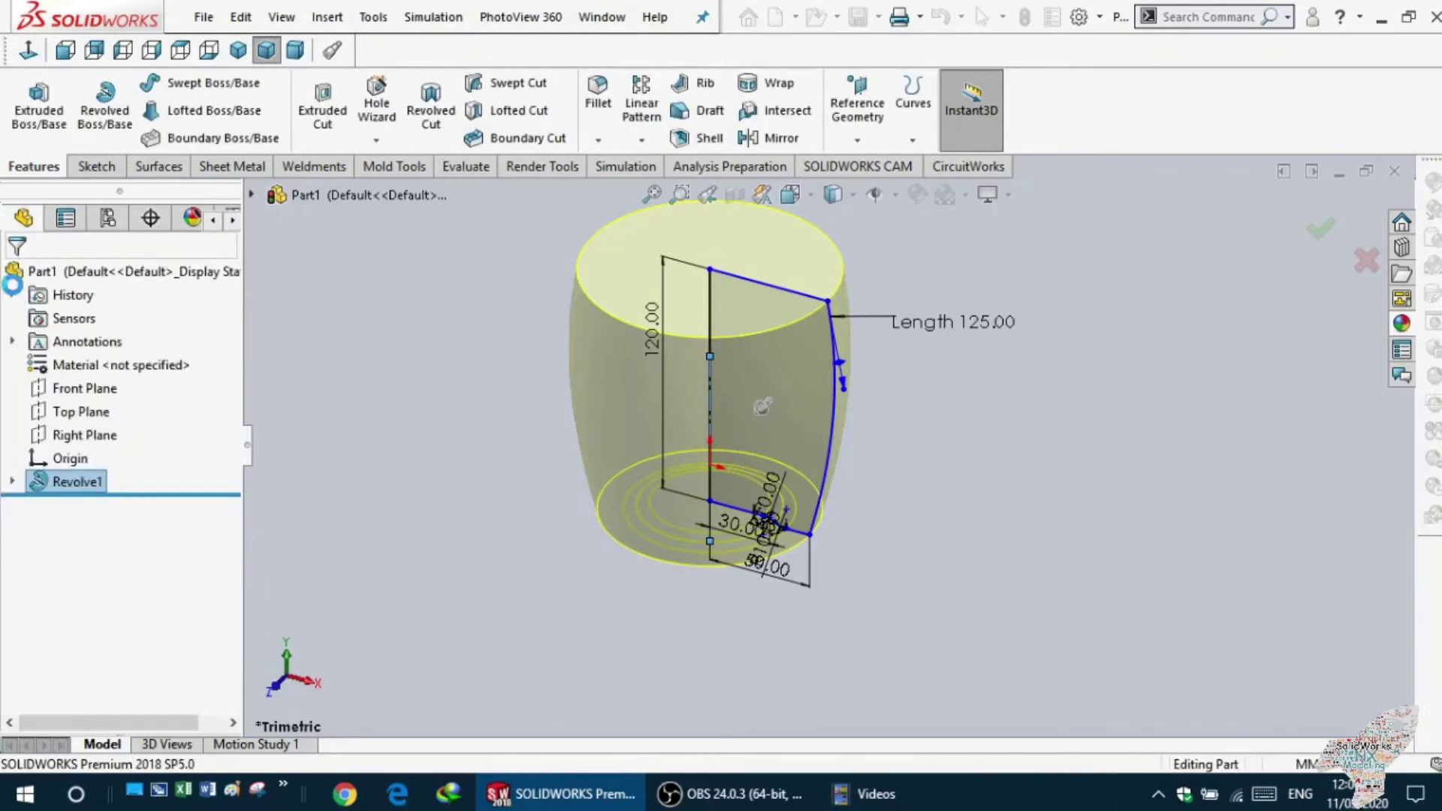
pyautogui.moveTo(331, 376)
pyautogui.mouseDown(button='middle')
pyautogui.moveTo(376, 290)
pyautogui.moveTo(421, 309)
pyautogui.moveTo(350, 348)
pyautogui.moveTo(398, 449)
pyautogui.moveTo(392, 203)
pyautogui.moveTo(426, 458)
pyautogui.moveTo(528, 448)
pyautogui.moveTo(553, 598)
pyautogui.moveTo(563, 508)
pyautogui.moveTo(508, 508)
pyautogui.moveTo(492, 537)
pyautogui.mouseUp(button='middle')
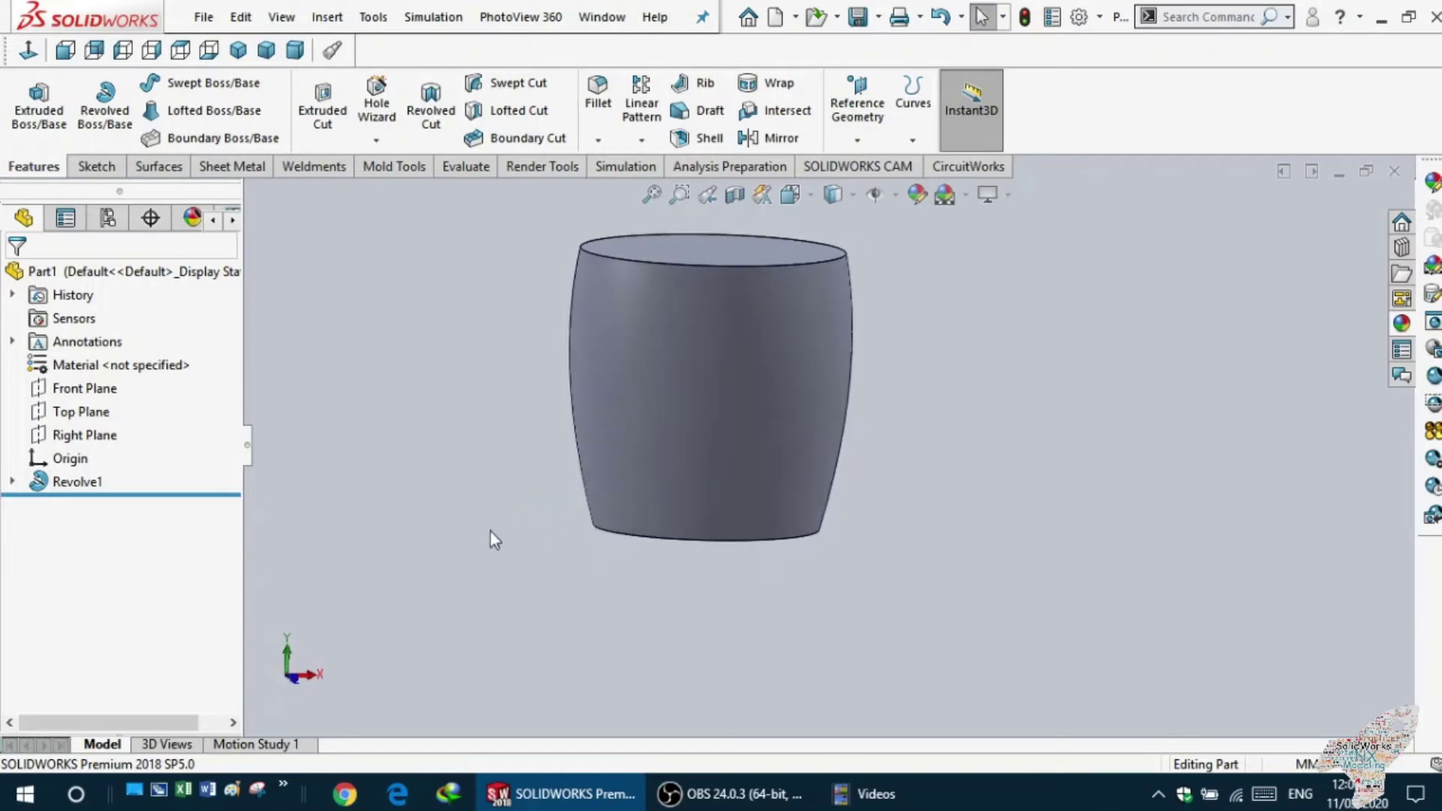
# - Open a new Sketch2 on the Front Plane, zoom in, and choose the Line tool
pyautogui.click(60, 388)
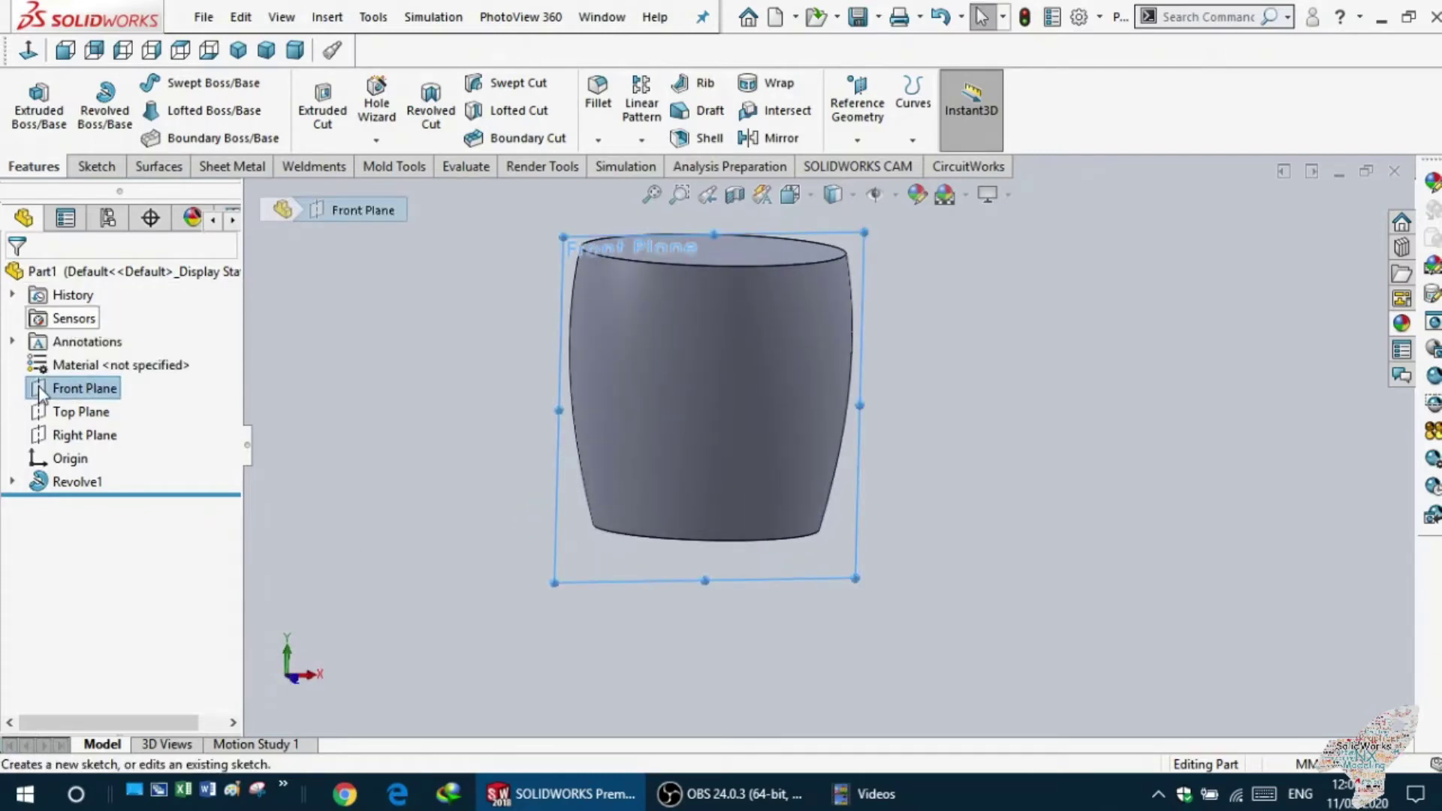
pyautogui.click(45, 383)
pyautogui.click(66, 350)
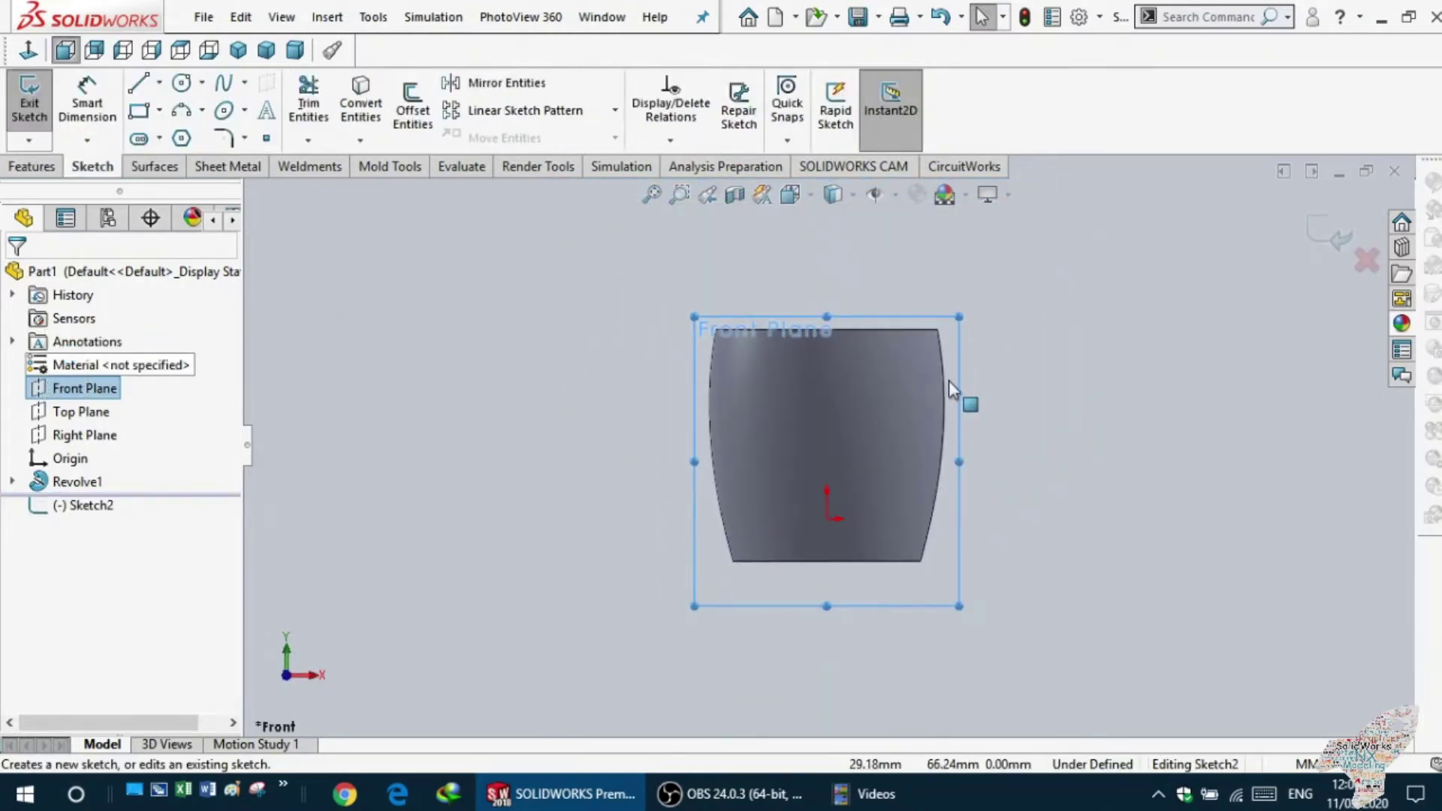
pyautogui.scroll(-3, 948, 398)
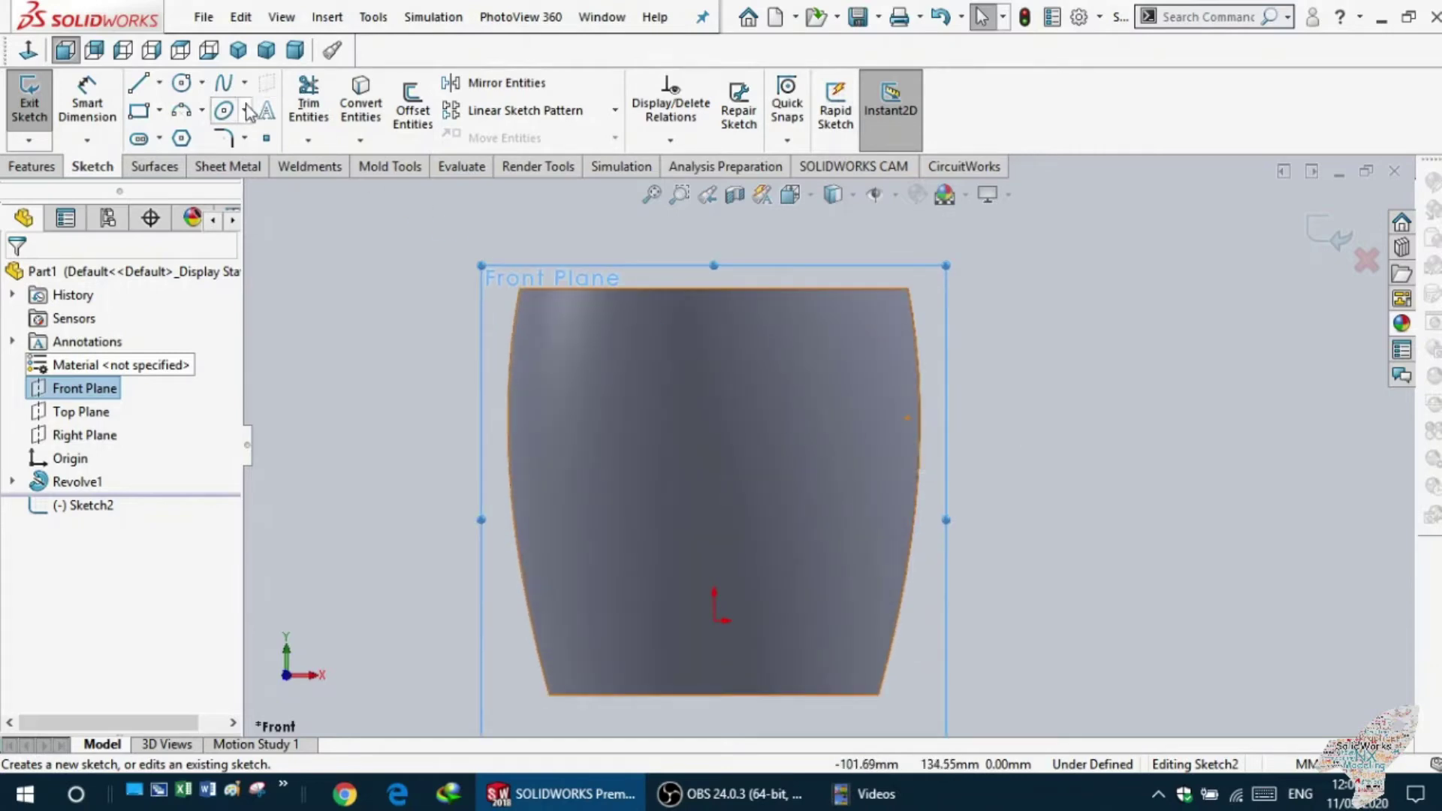
pyautogui.click(139, 93)
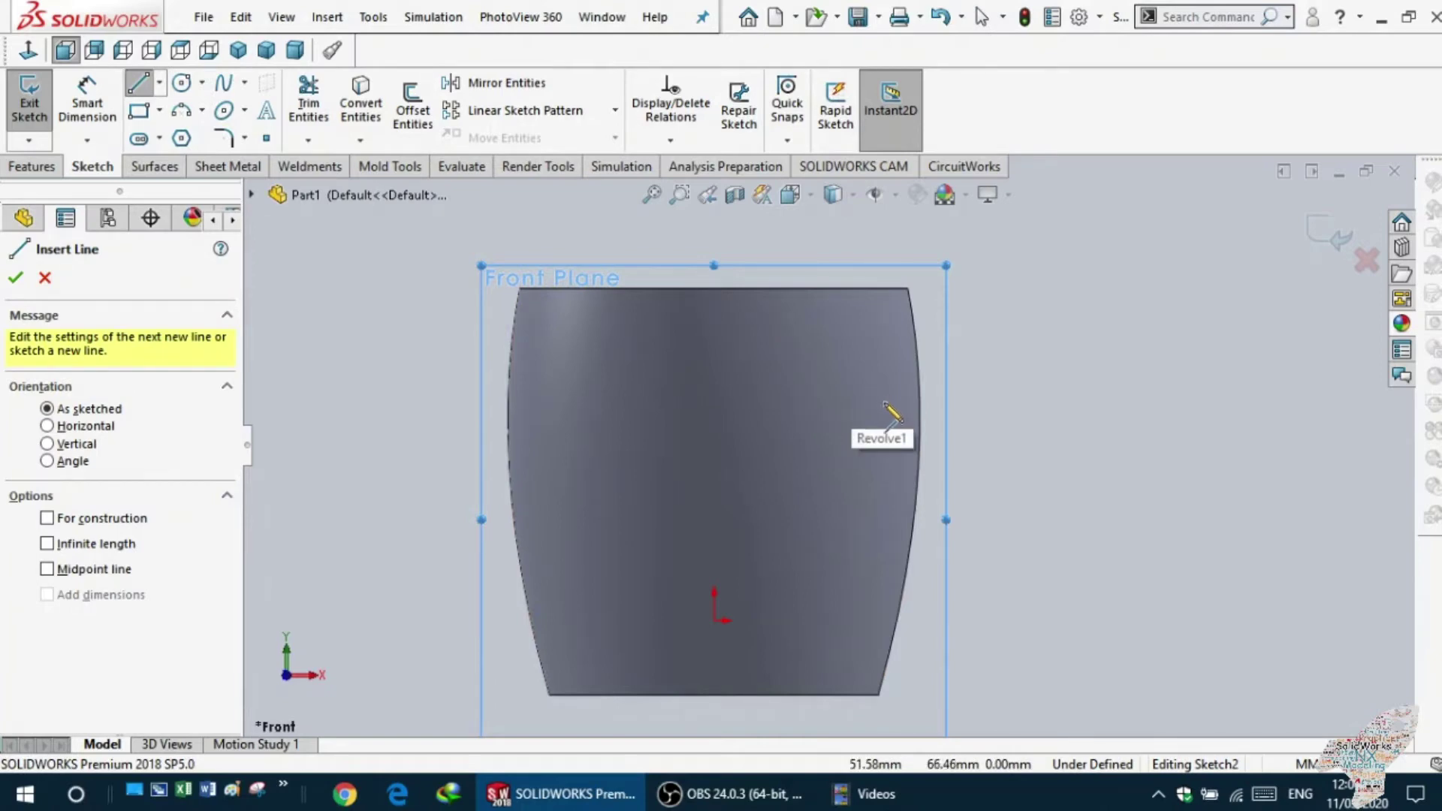
# - Draw a vertical line right of the body and dimension it 50 mm from the origin
pyautogui.click(875, 390)
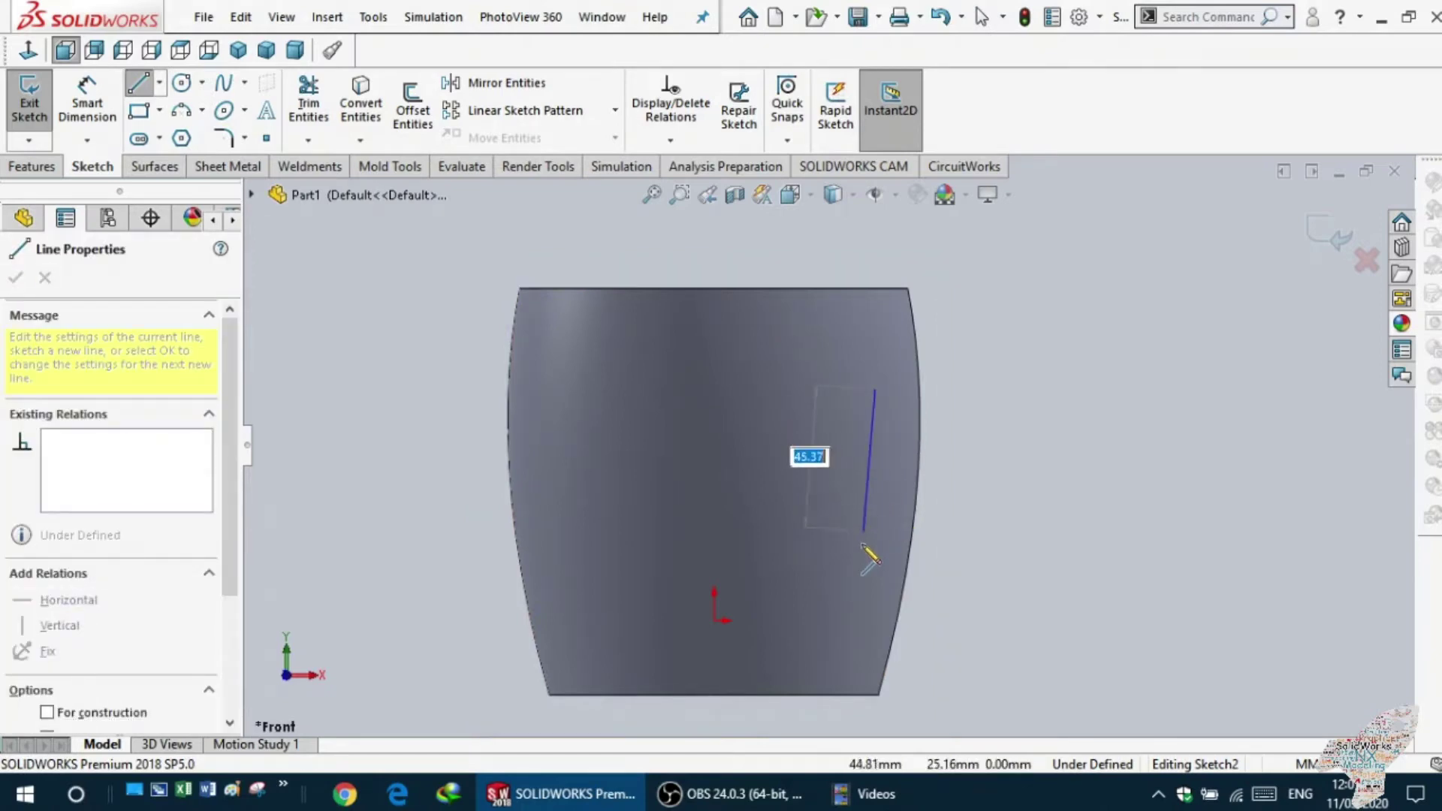
pyautogui.click(875, 584)
pyautogui.press('Escape')
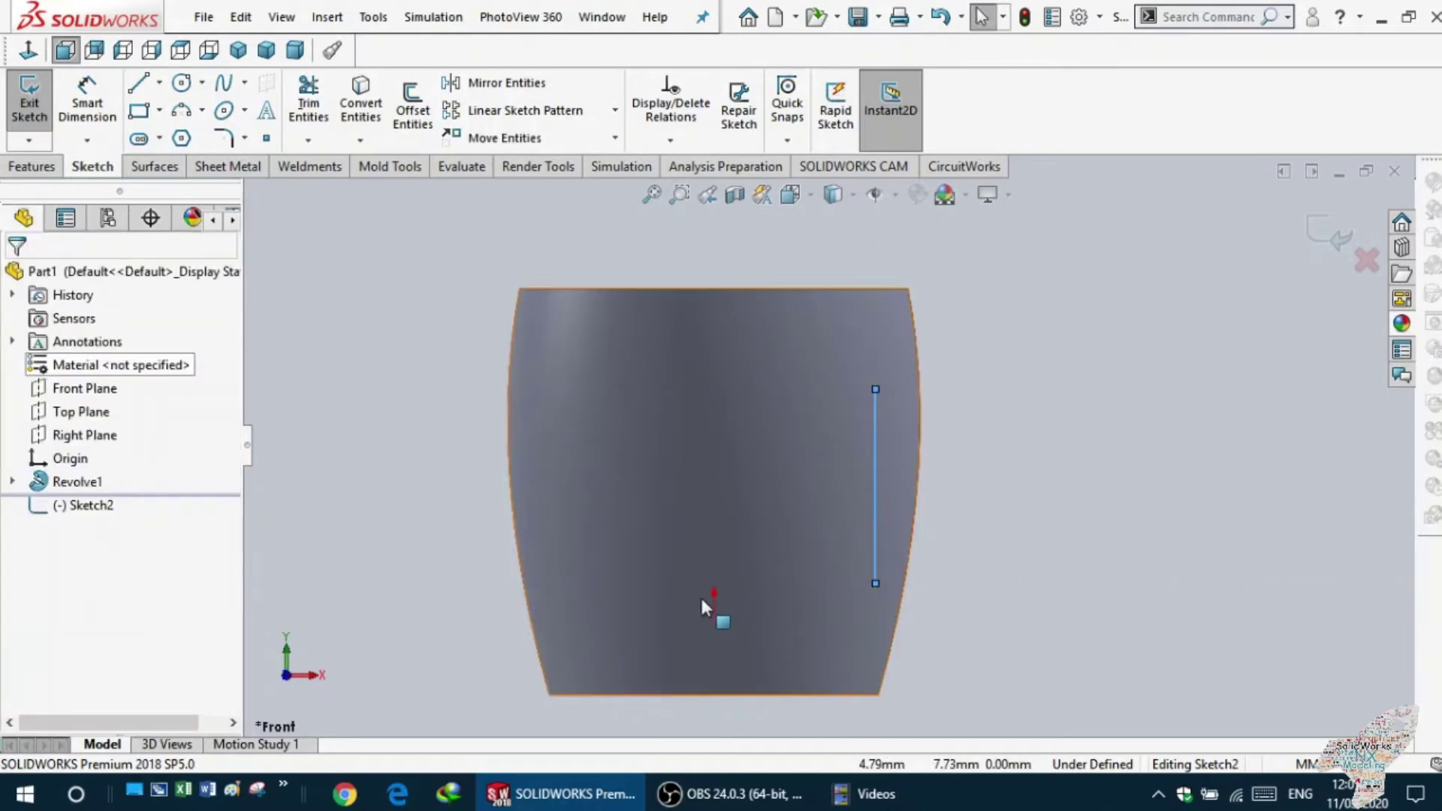
pyautogui.click(88, 113)
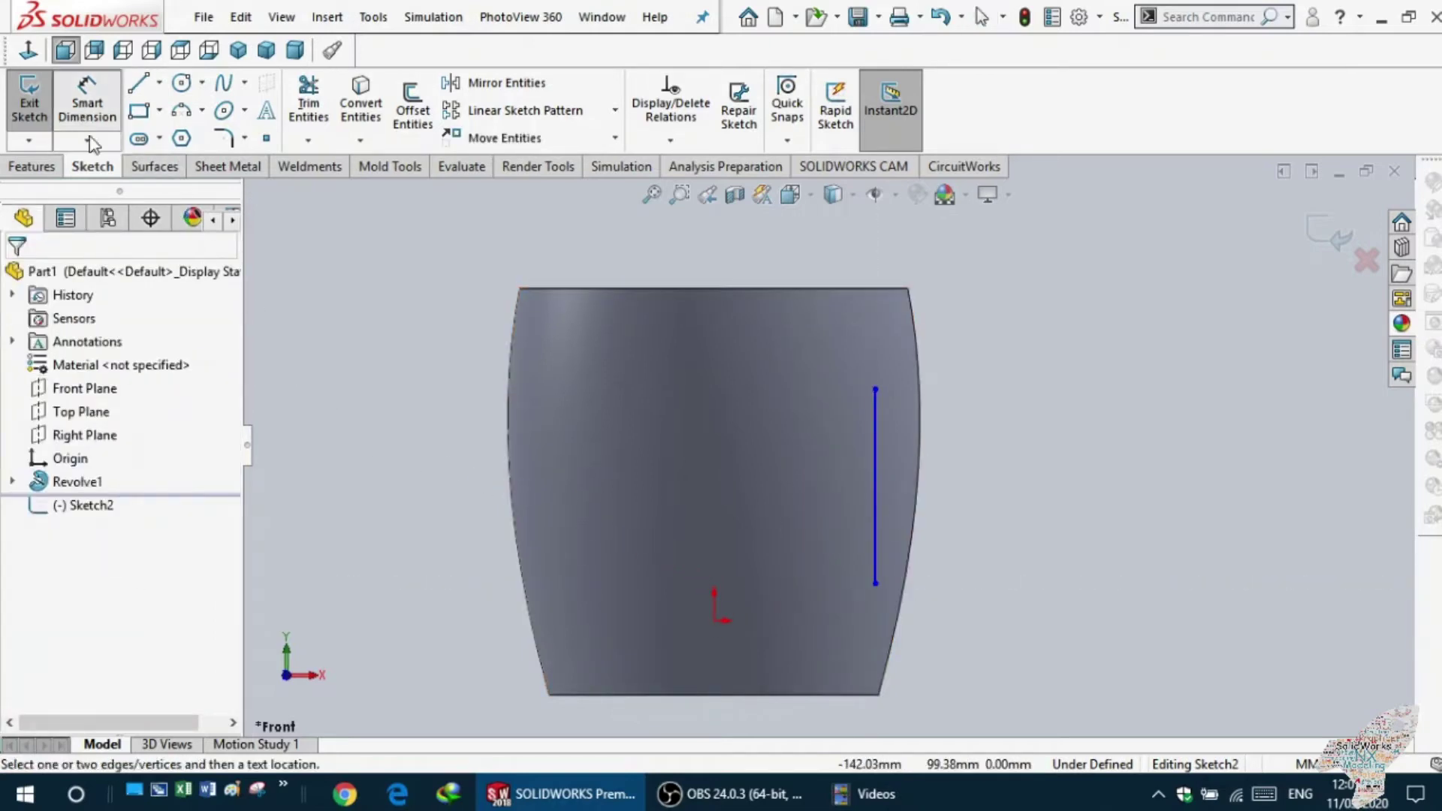
pyautogui.click(714, 621)
pyautogui.click(877, 590)
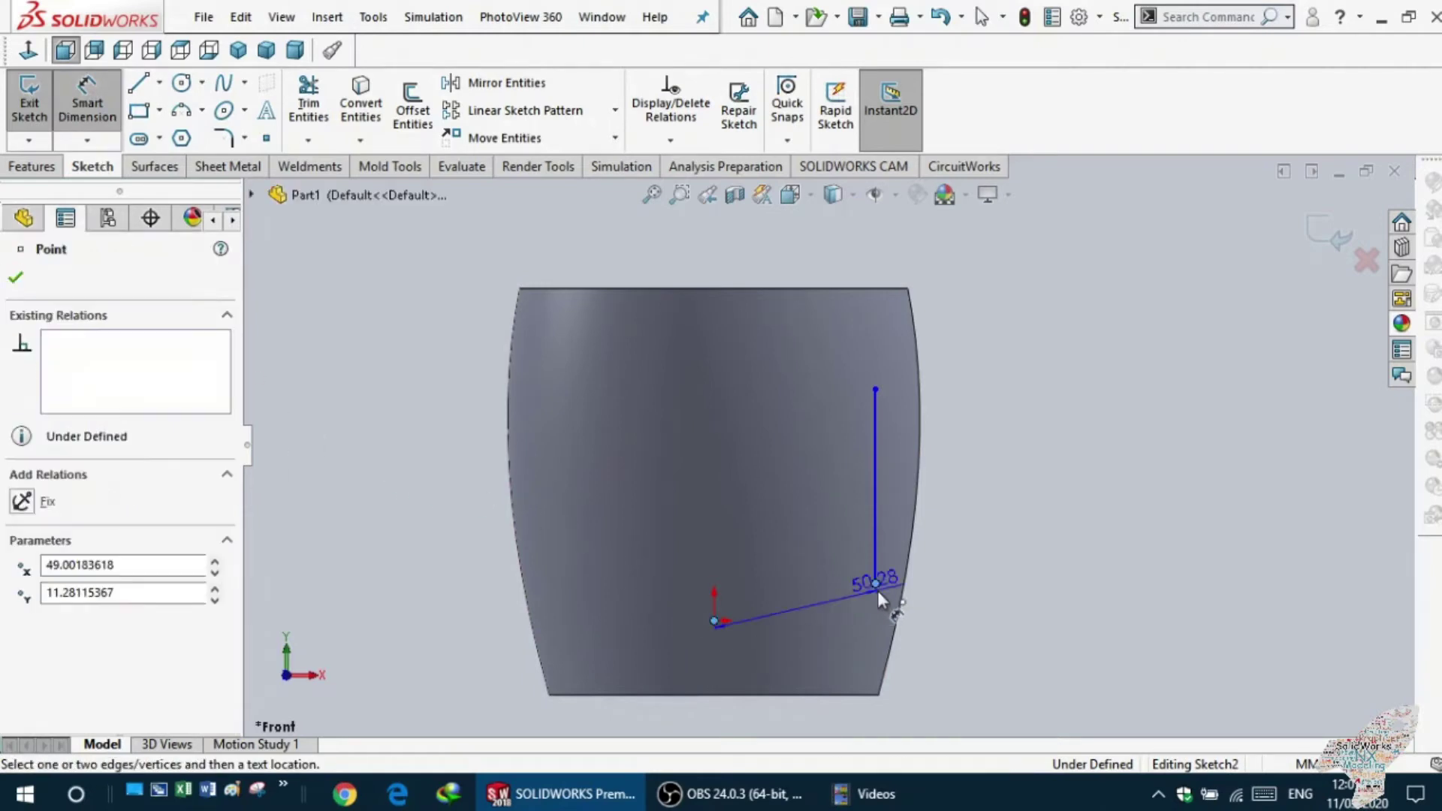
pyautogui.click(818, 677)
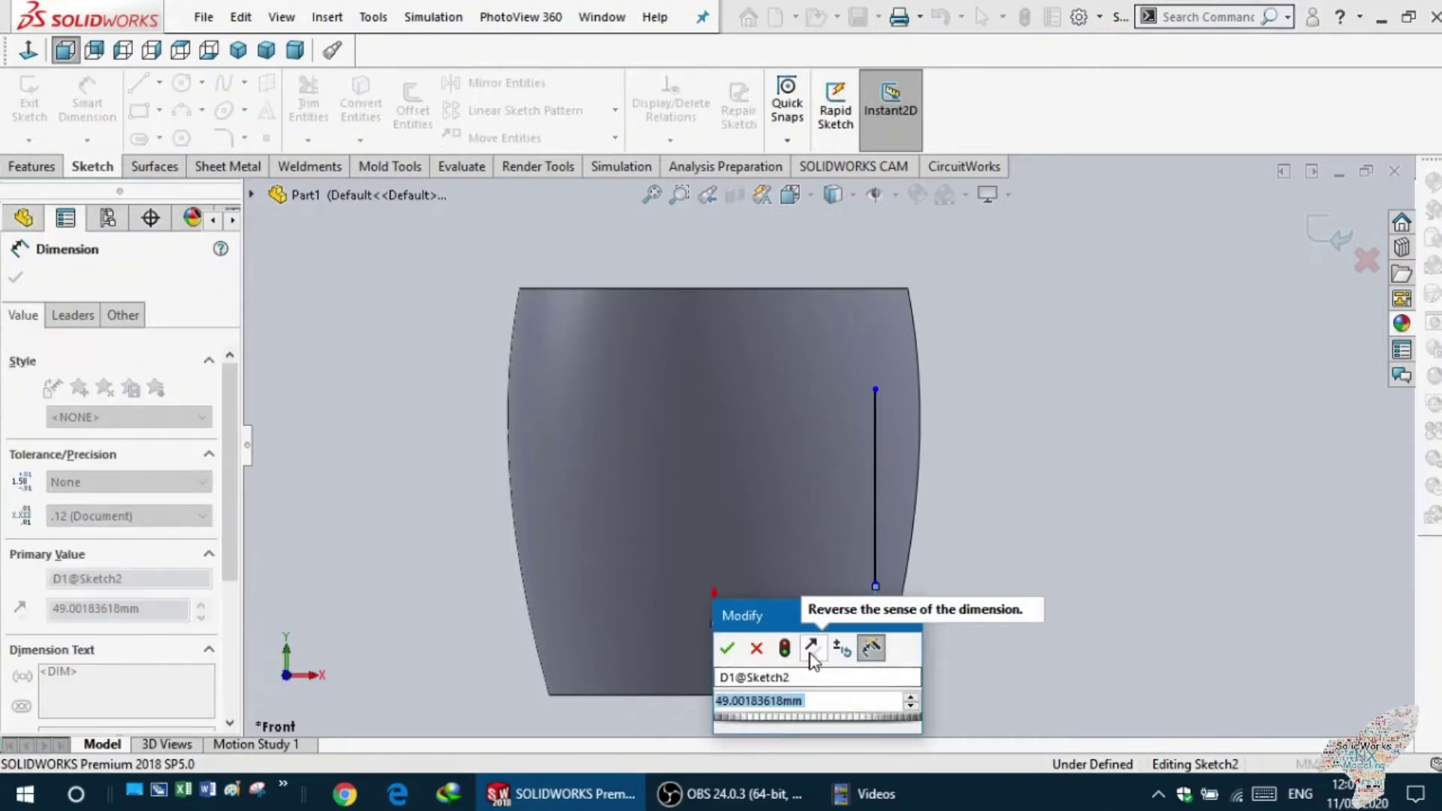
pyautogui.write('50')
pyautogui.press('Return')
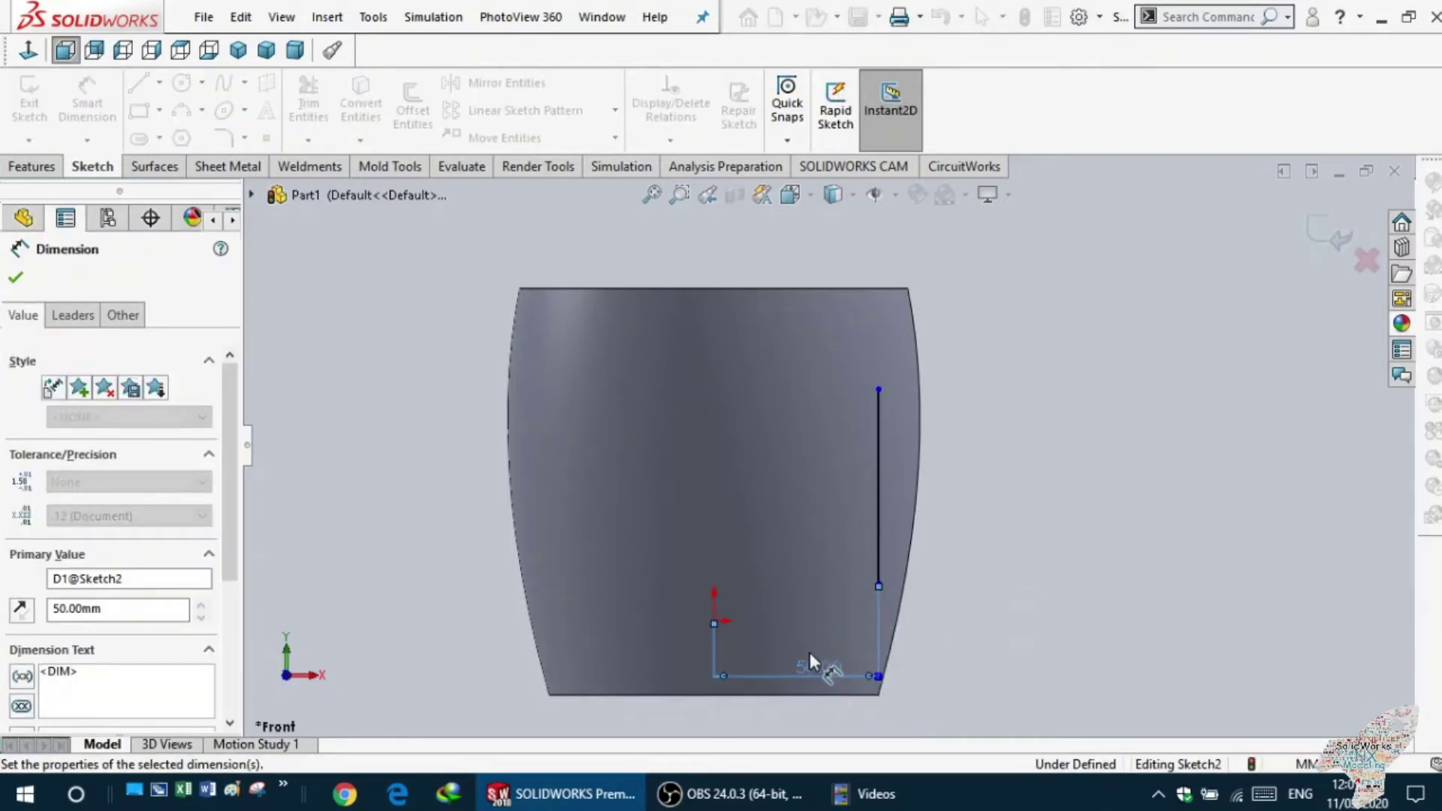
# - Dimension the line's top end 70 mm above the origin
pyautogui.scroll(2, 894, 657)
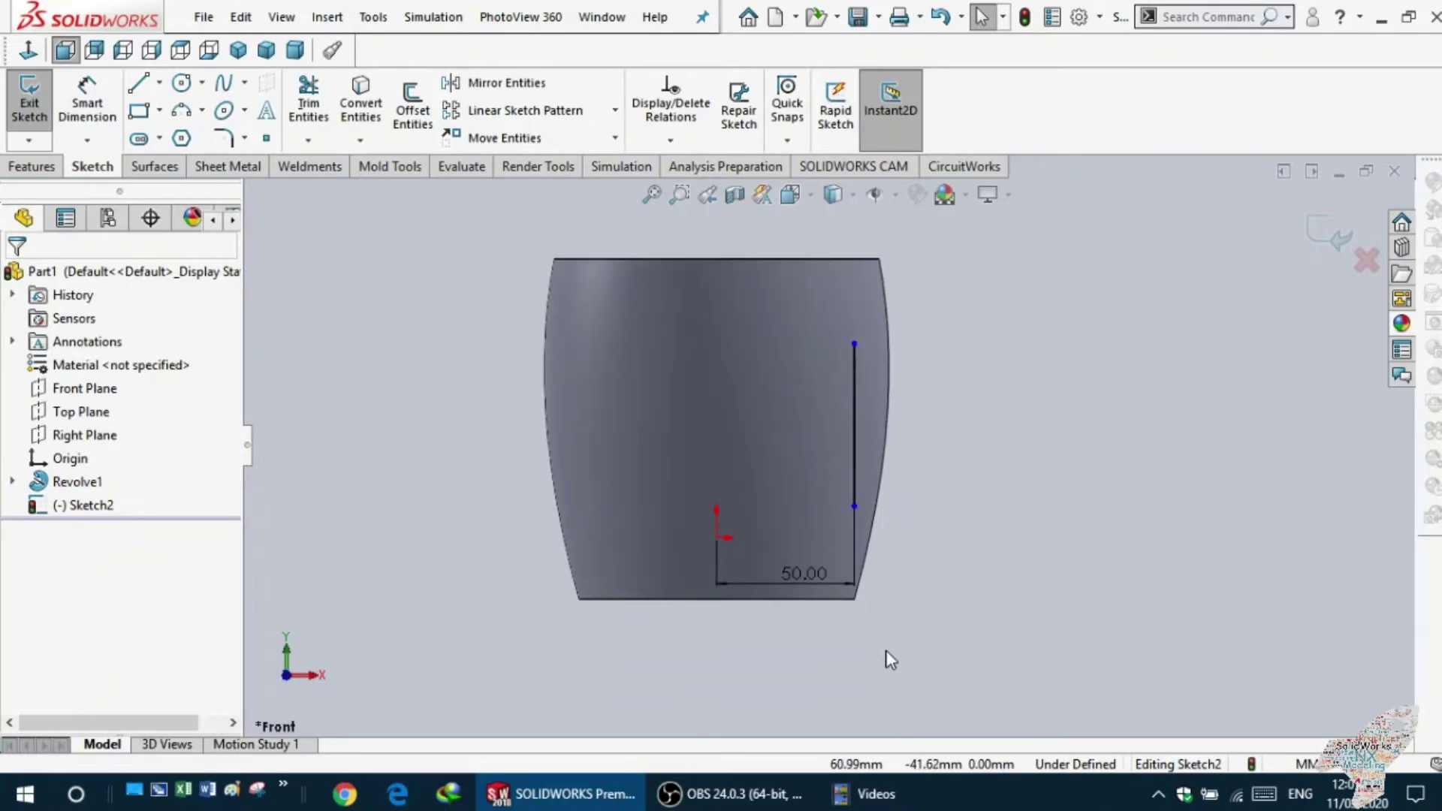
pyautogui.scroll(1, 826, 421)
pyautogui.scroll(-2, 796, 405)
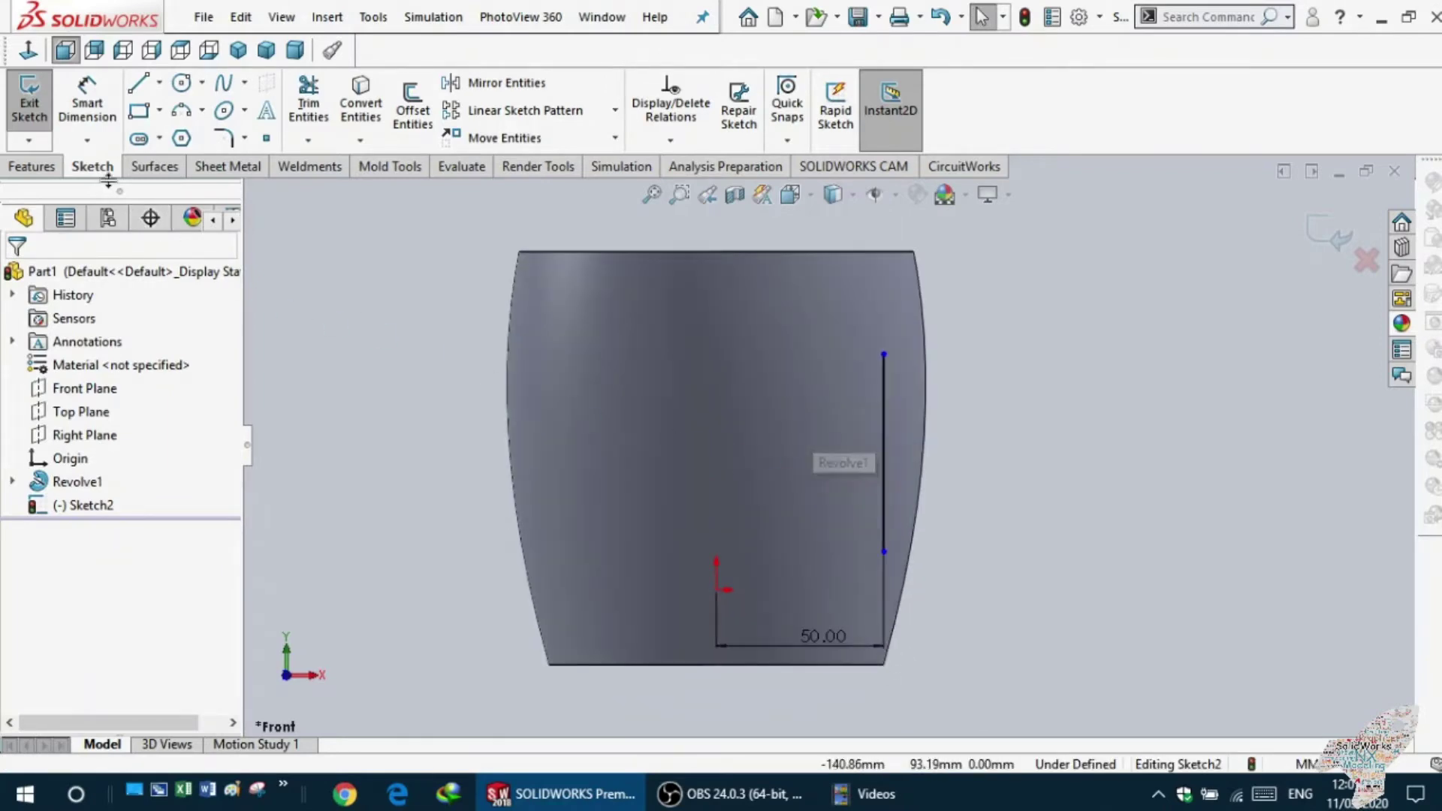
pyautogui.click(713, 589)
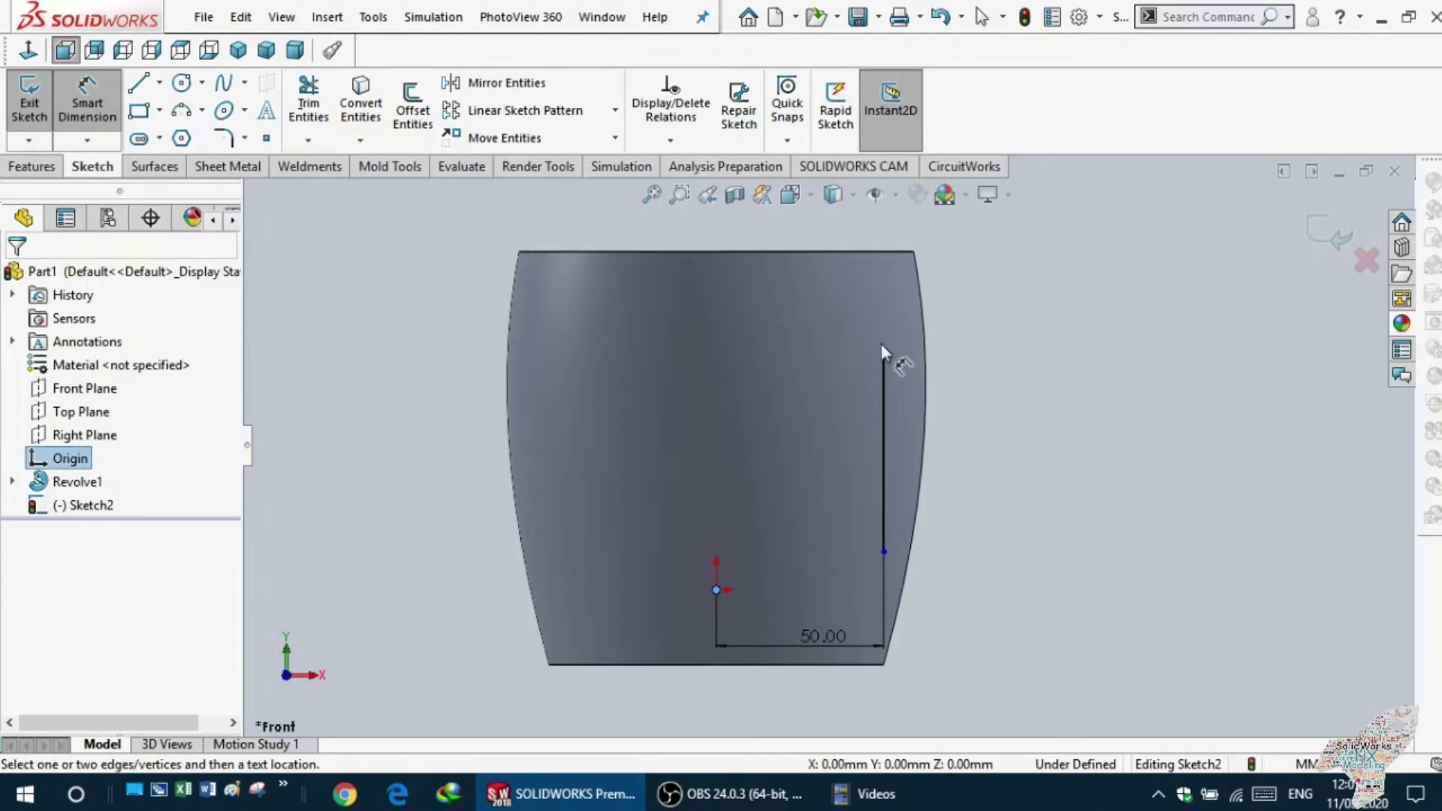
pyautogui.moveTo(885, 352); pyautogui.dragTo(551, 436)
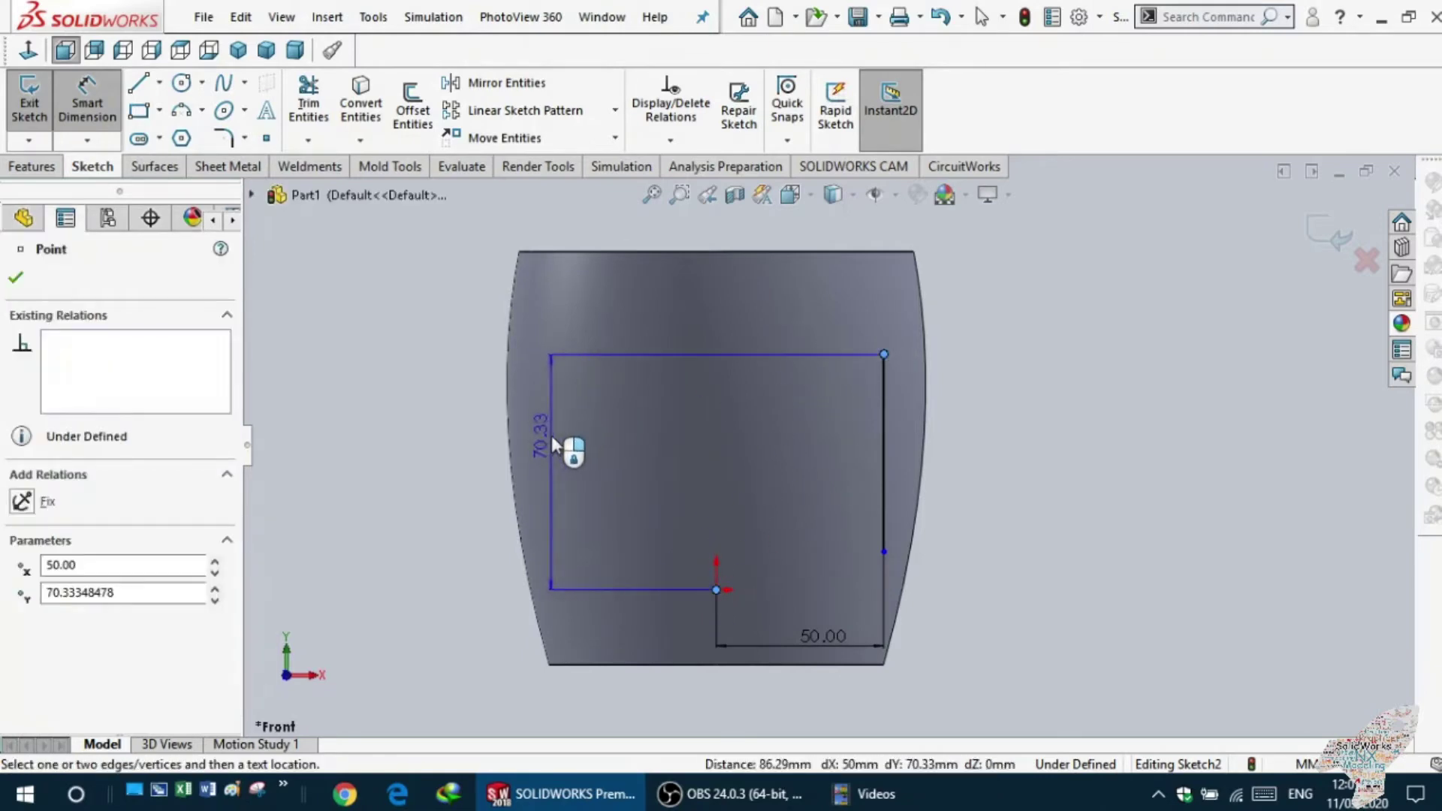
pyautogui.click(551, 435)
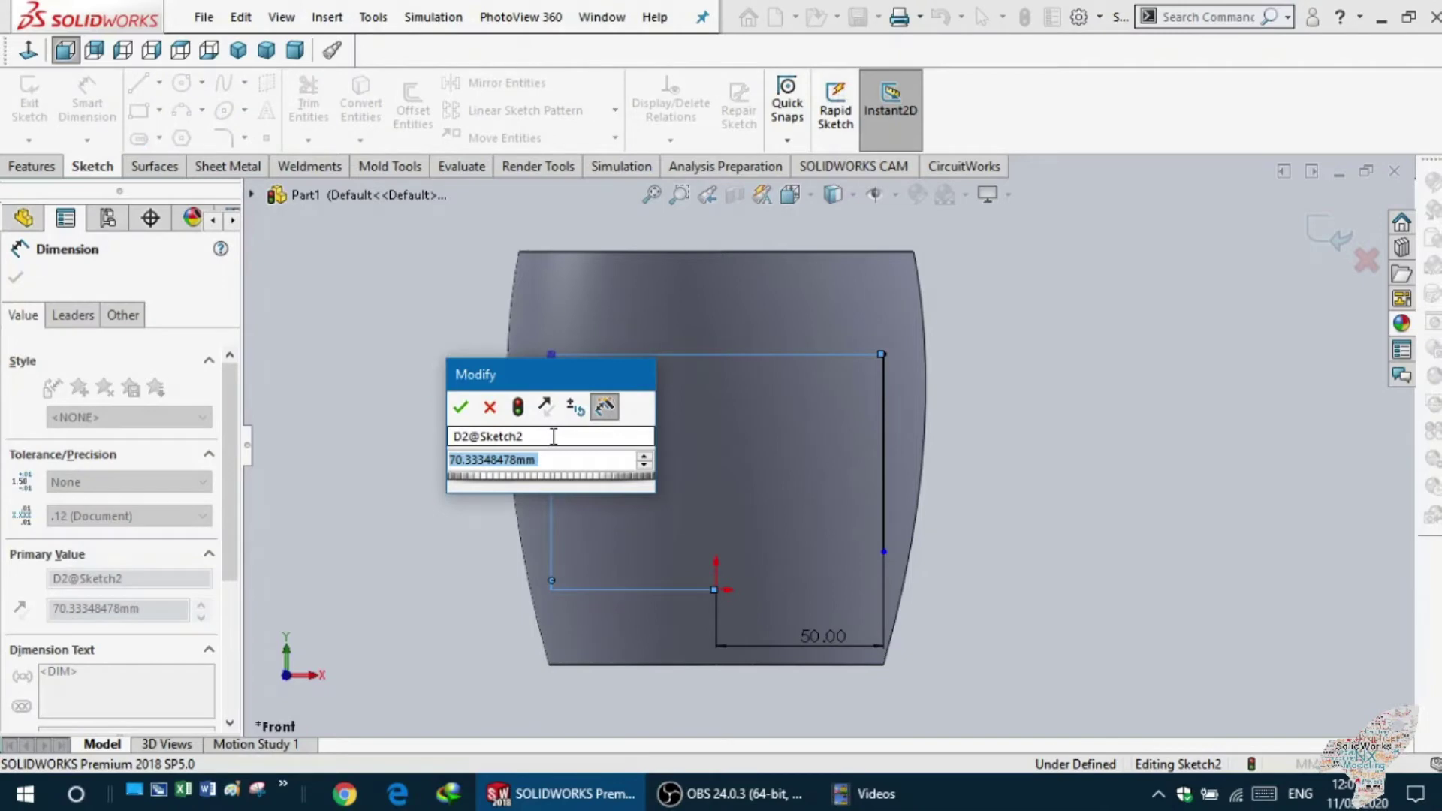
pyautogui.write('70')
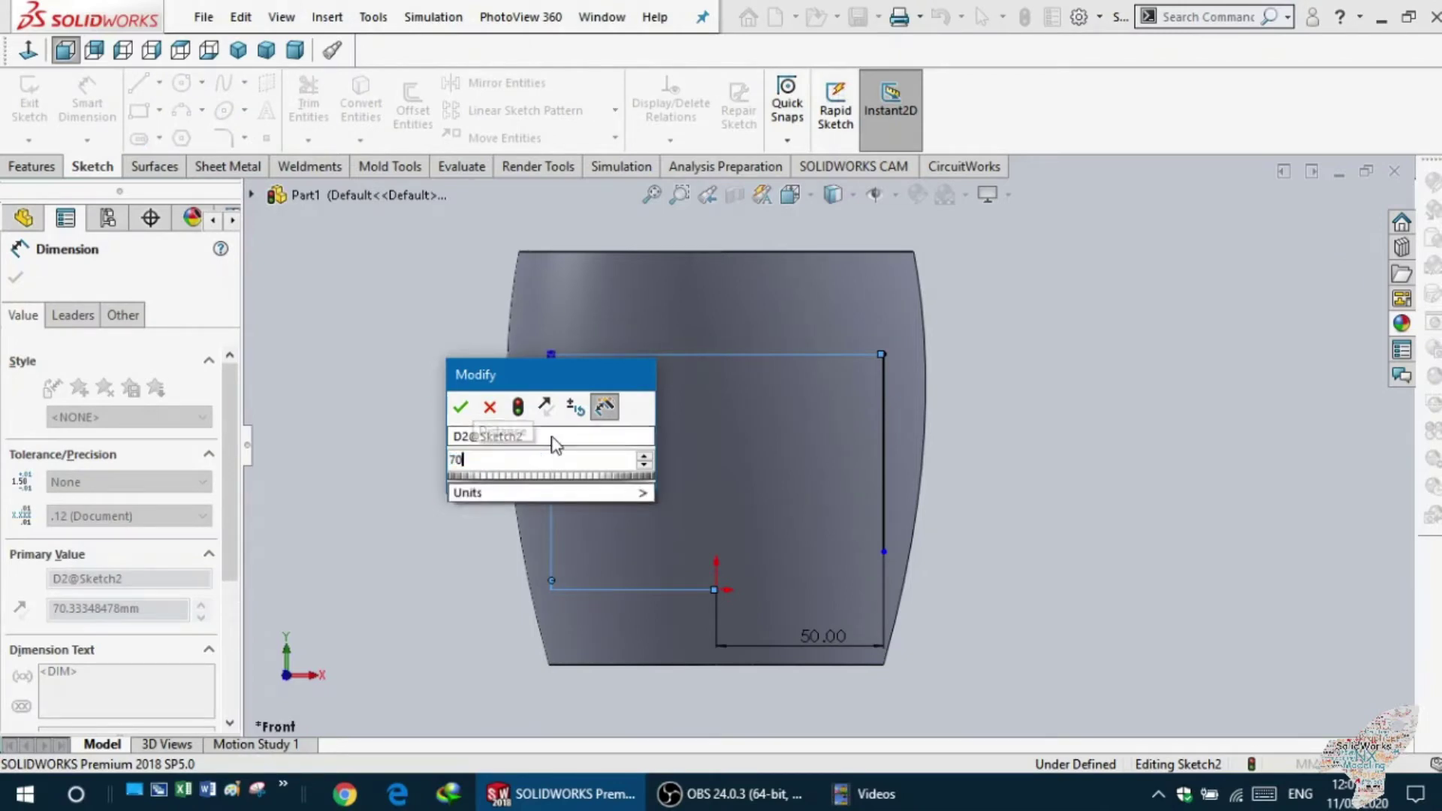
pyautogui.press('Return')
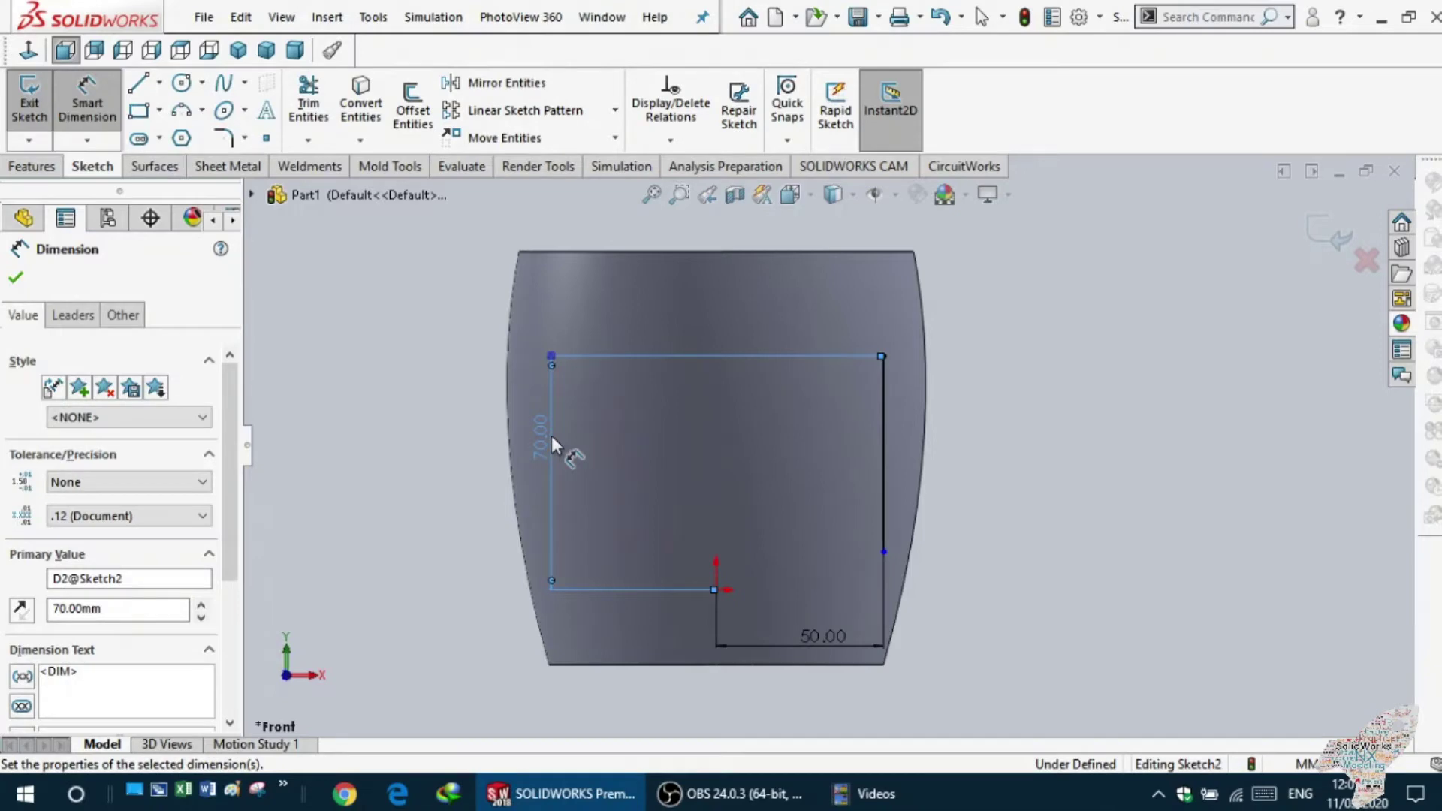
pyautogui.press('Escape')
pyautogui.scroll(2, 968, 391)
pyautogui.scroll(-3, 979, 387)
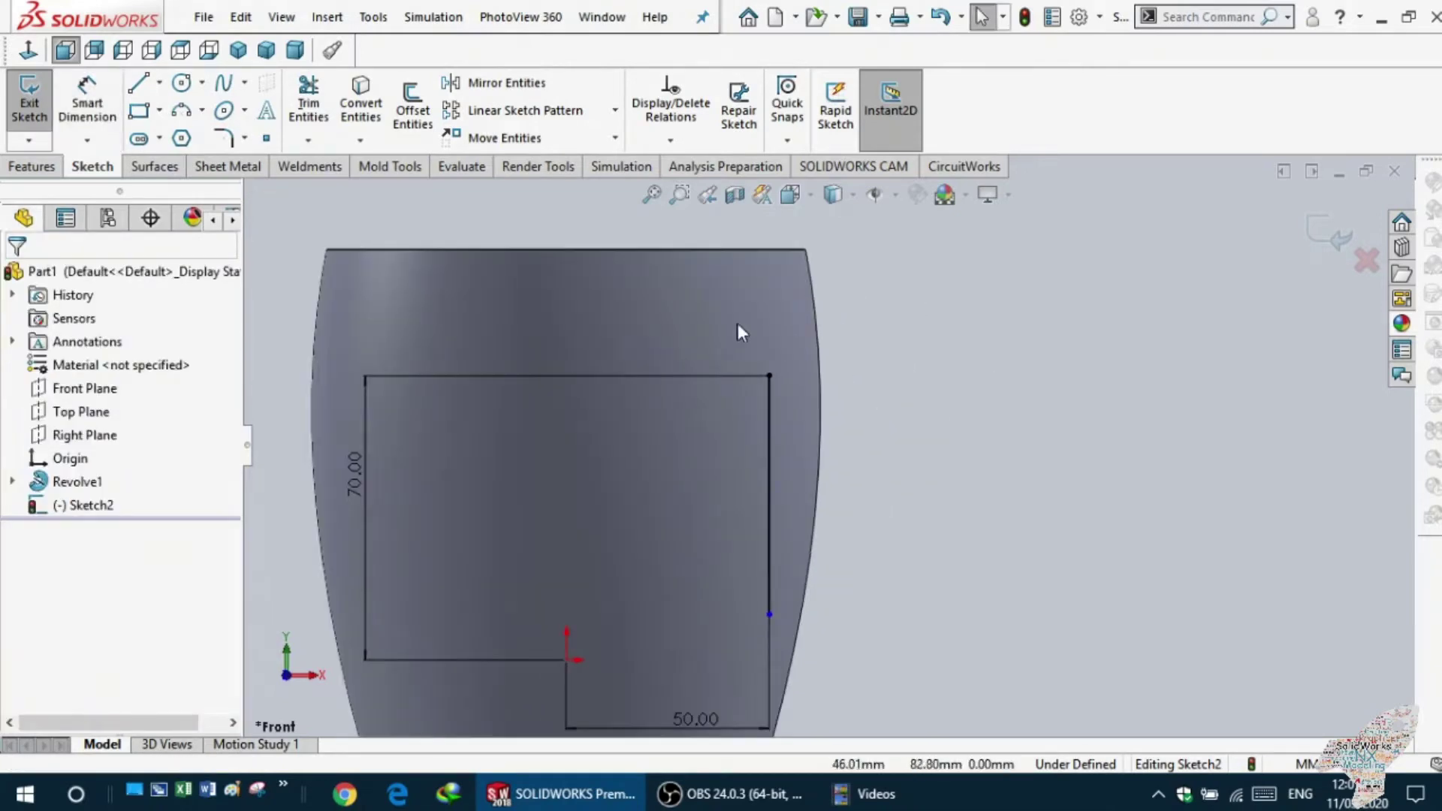
pyautogui.click(223, 87)
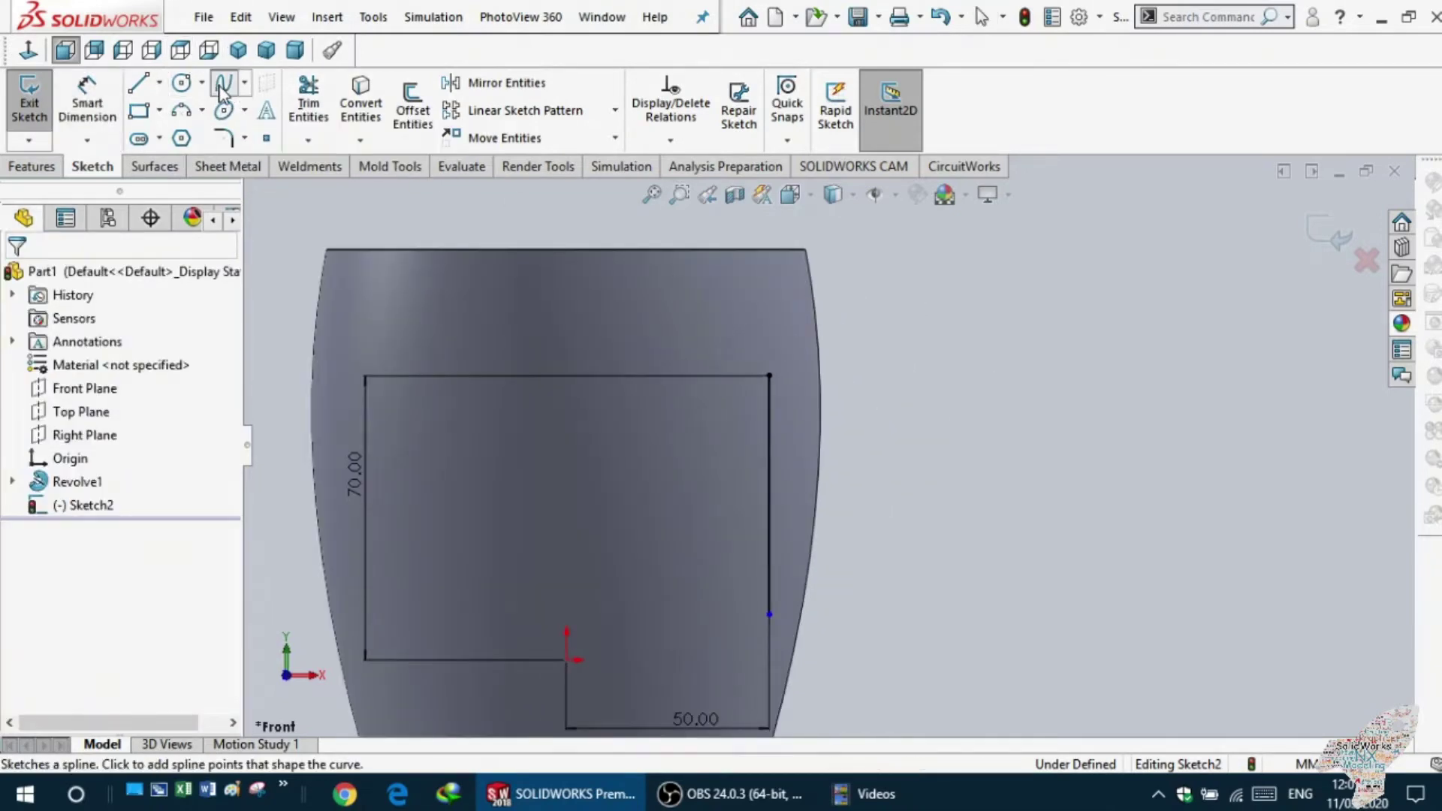
# - Draw a spline from the line's top end, out to the right, to its bottom end
pyautogui.scroll(1, 643, 282)
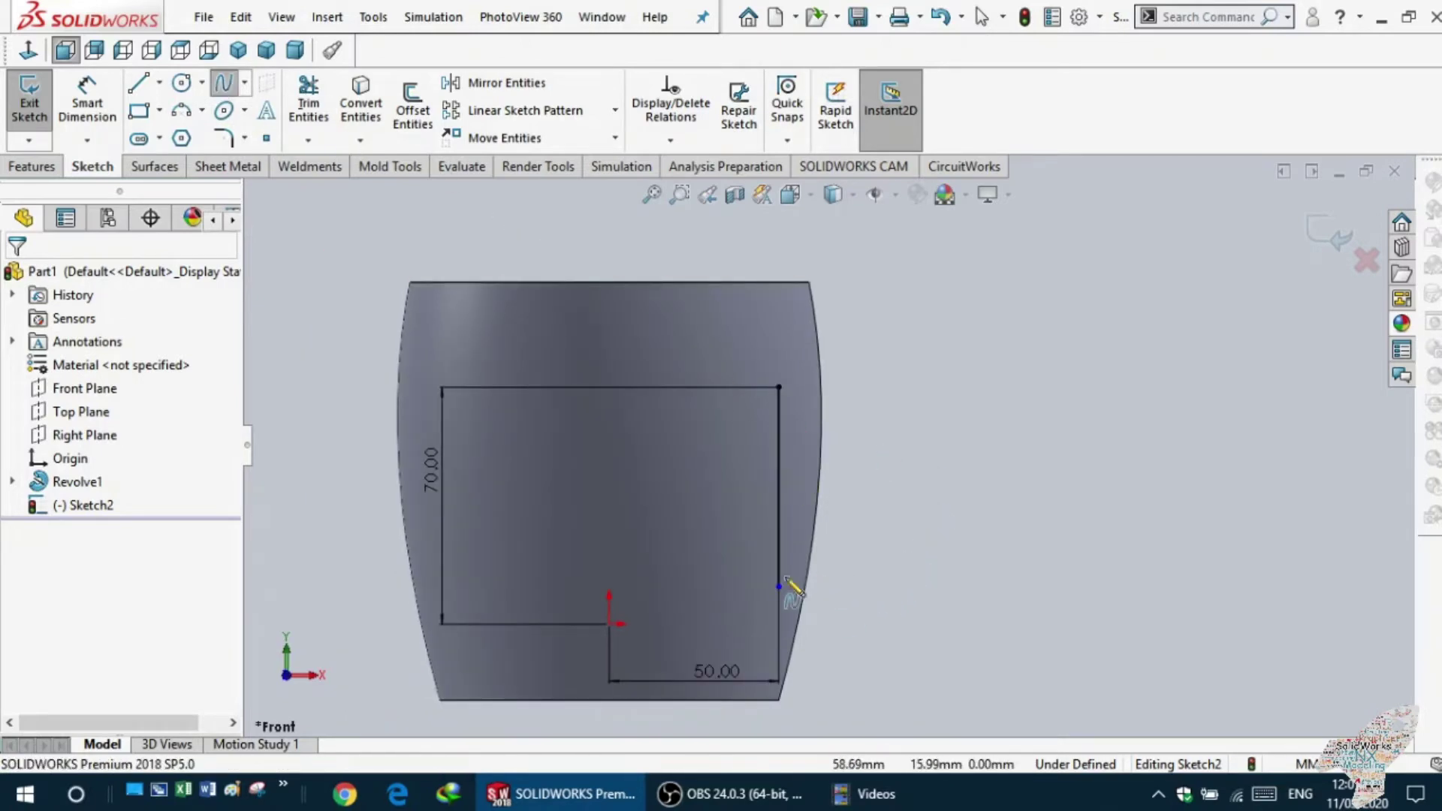
pyautogui.click(779, 387)
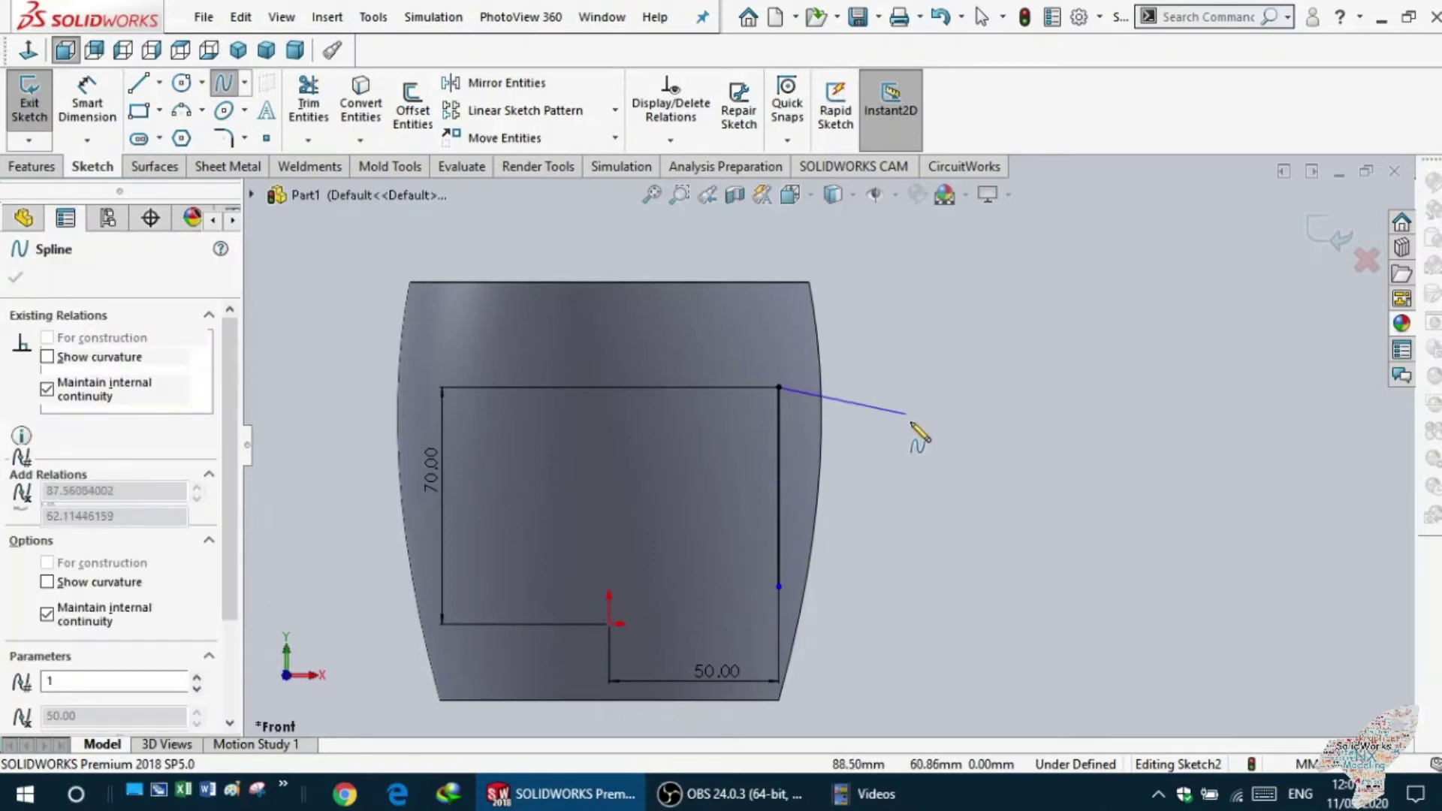
pyautogui.click(925, 489)
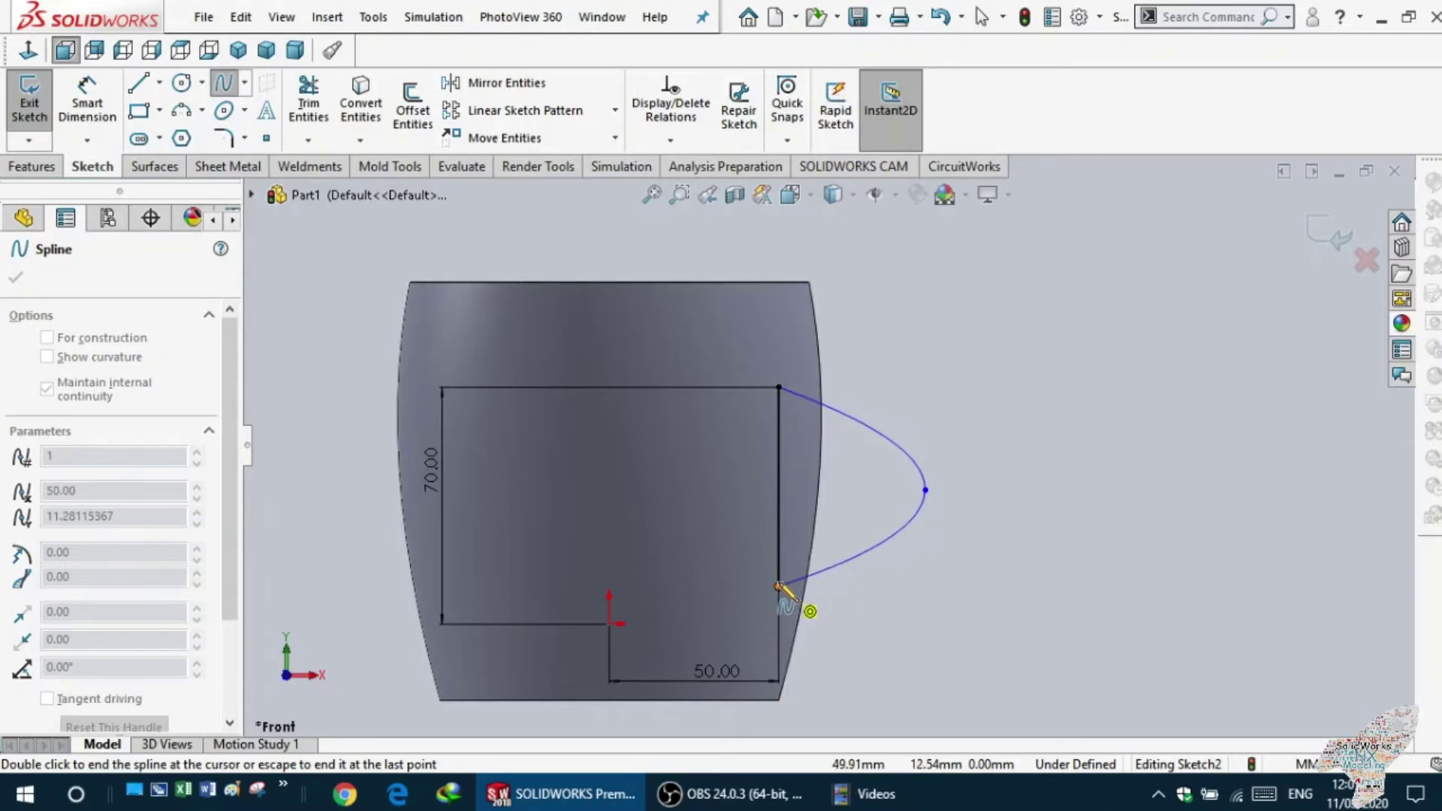
pyautogui.click(779, 586)
pyautogui.press('Escape')
pyautogui.press('Escape')
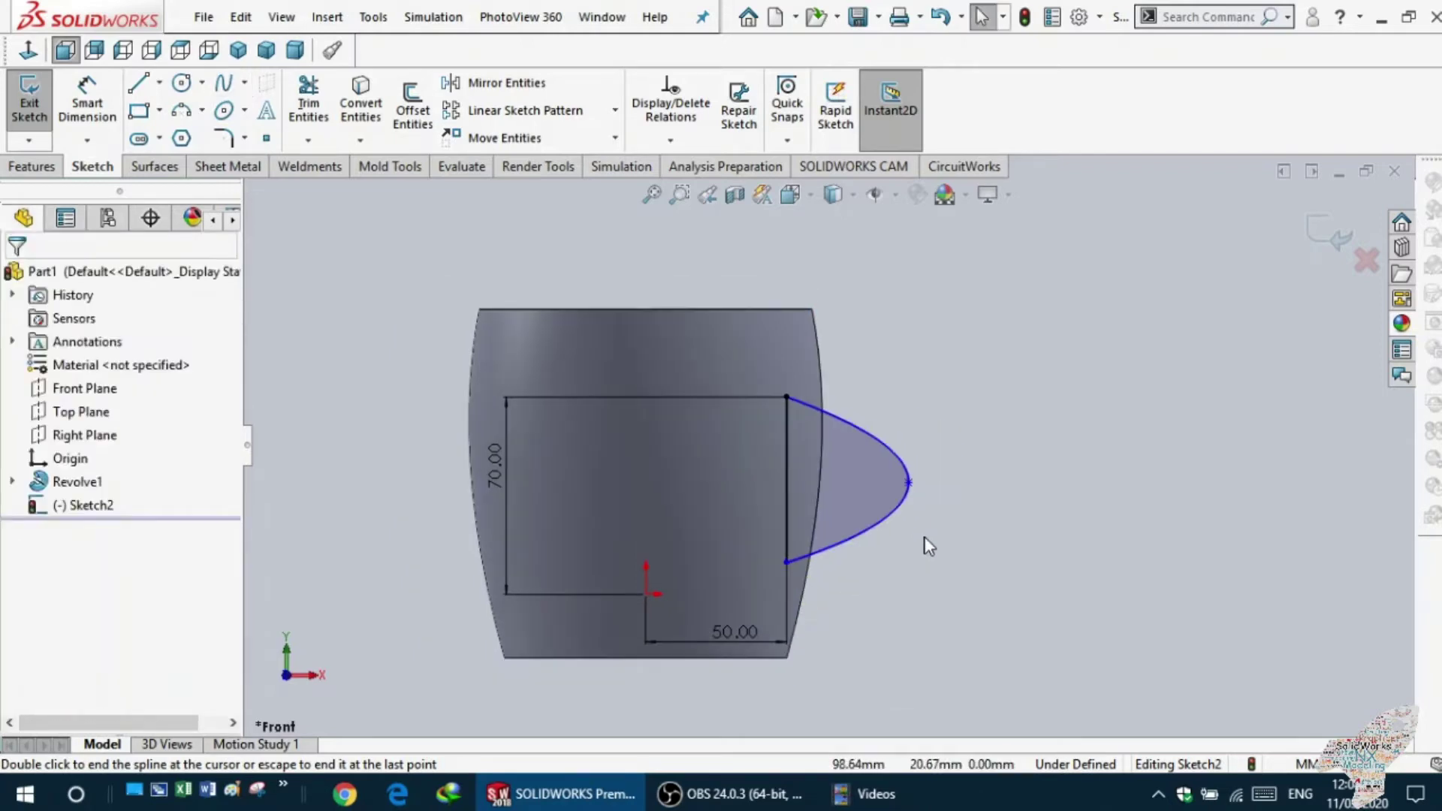
# - Drag the spline's tangent handles to round the curve into a semicircle
pyautogui.scroll(-2, 920, 541)
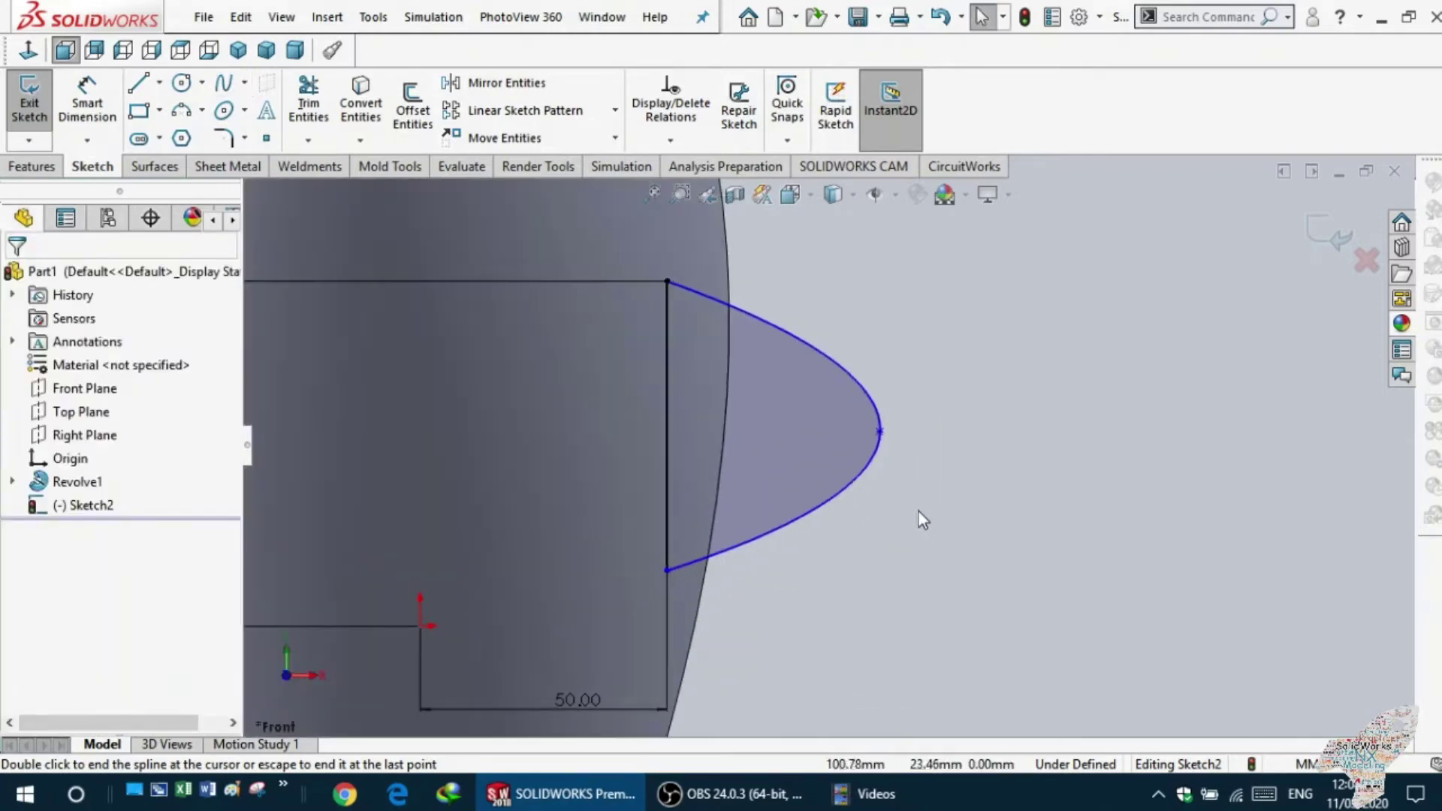
pyautogui.click(878, 431)
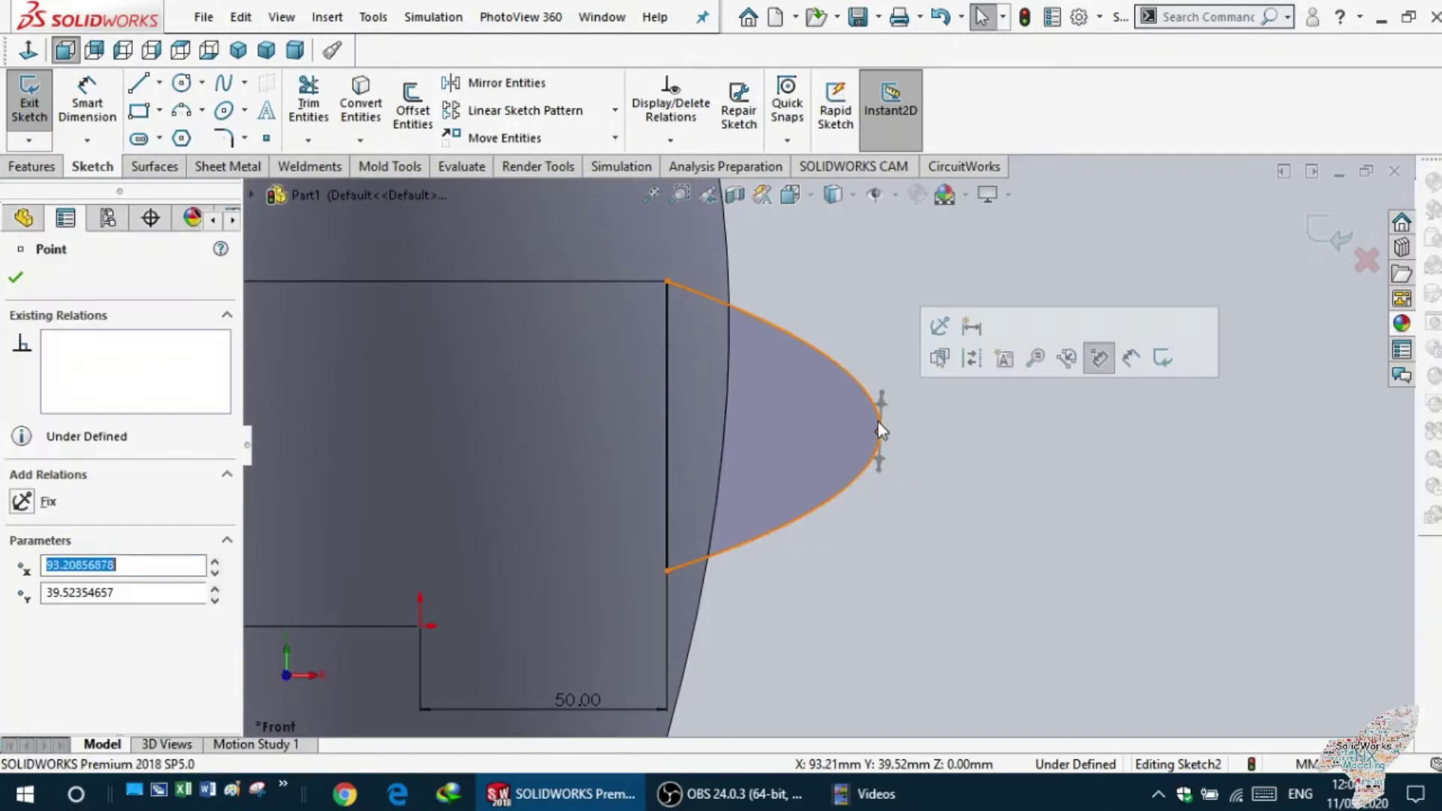
pyautogui.click(881, 379)
pyautogui.moveTo(888, 352)
pyautogui.mouseDown()
pyautogui.moveTo(900, 349)
pyautogui.moveTo(904, 373)
pyautogui.mouseUp()
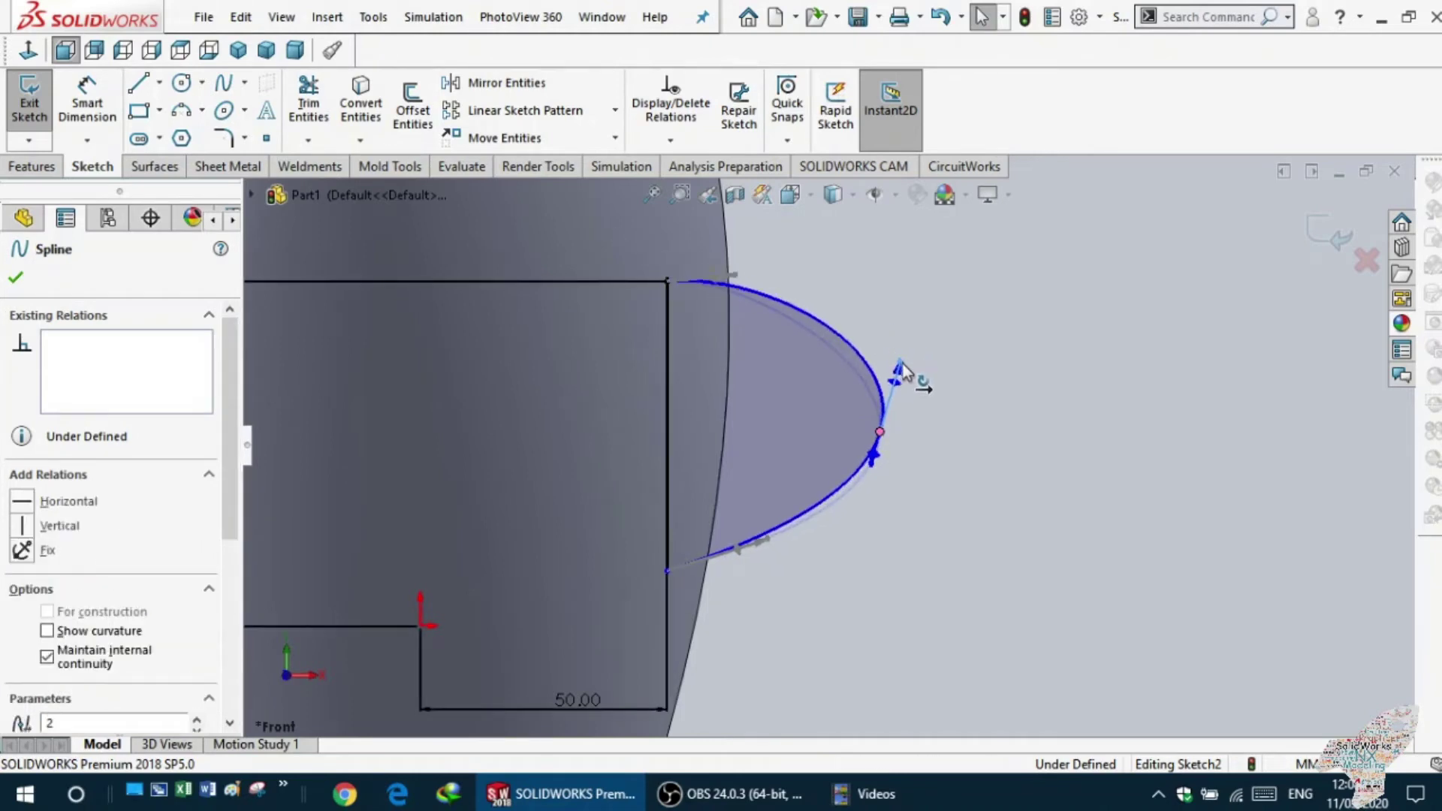
pyautogui.moveTo(872, 456); pyautogui.dragTo(884, 524)
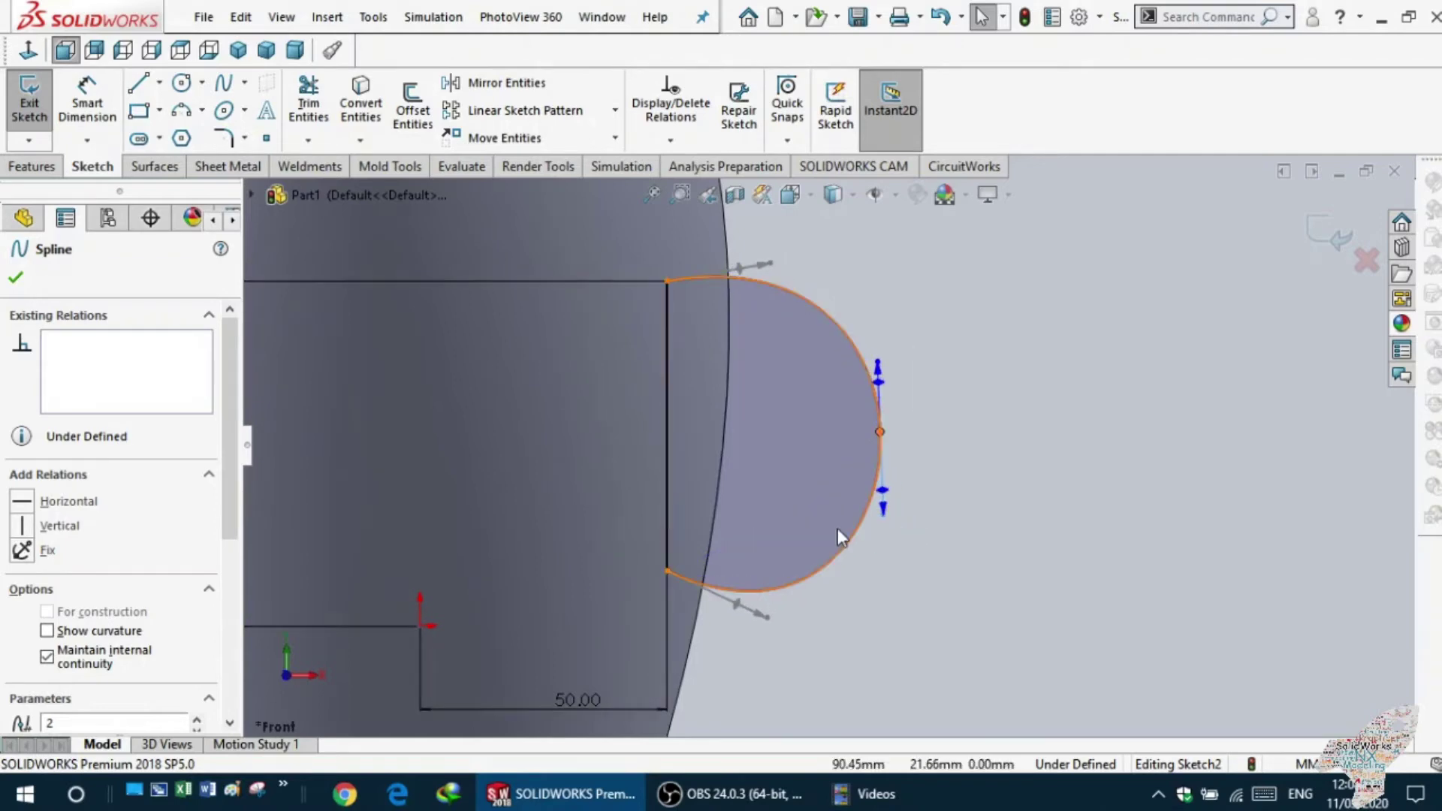
pyautogui.click(948, 619)
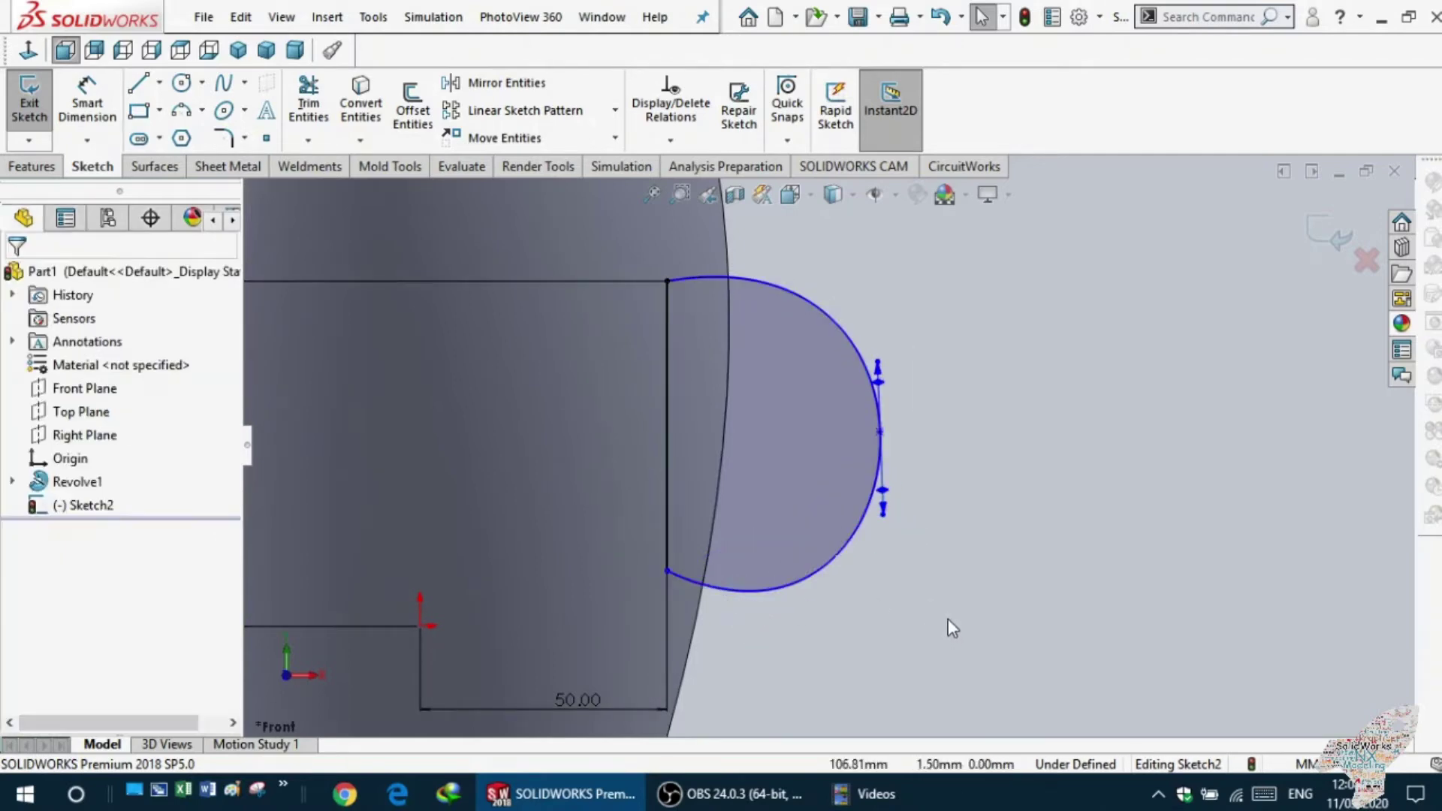
pyautogui.scroll(3, 942, 566)
pyautogui.moveTo(941, 566)
pyautogui.mouseDown(button='middle')
pyautogui.moveTo(863, 612)
pyautogui.moveTo(741, 650)
pyautogui.moveTo(882, 586)
pyautogui.mouseUp(button='middle')
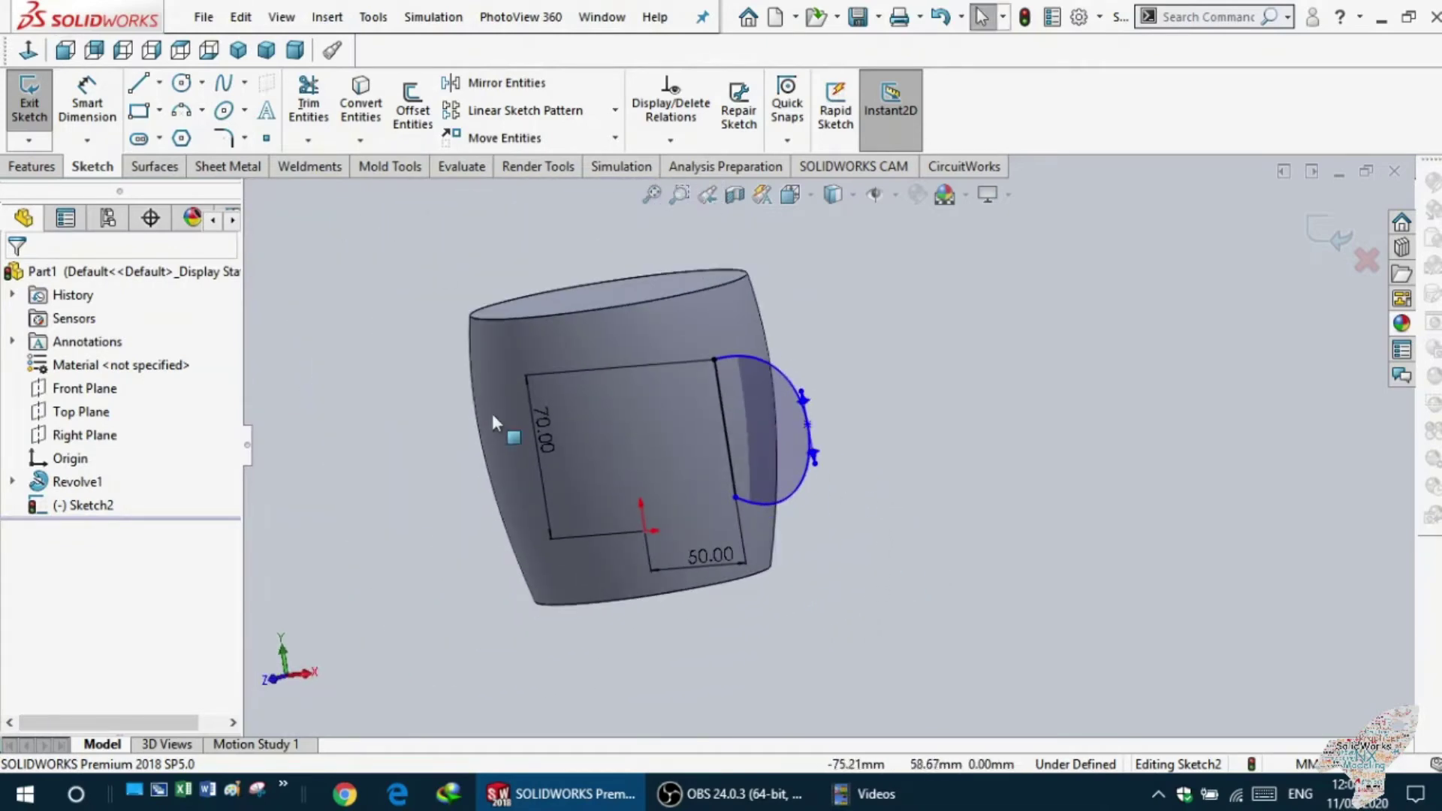
# - Change the line's height dimension from 70 to 80 mm and return to the Front view
pyautogui.click(536, 439)
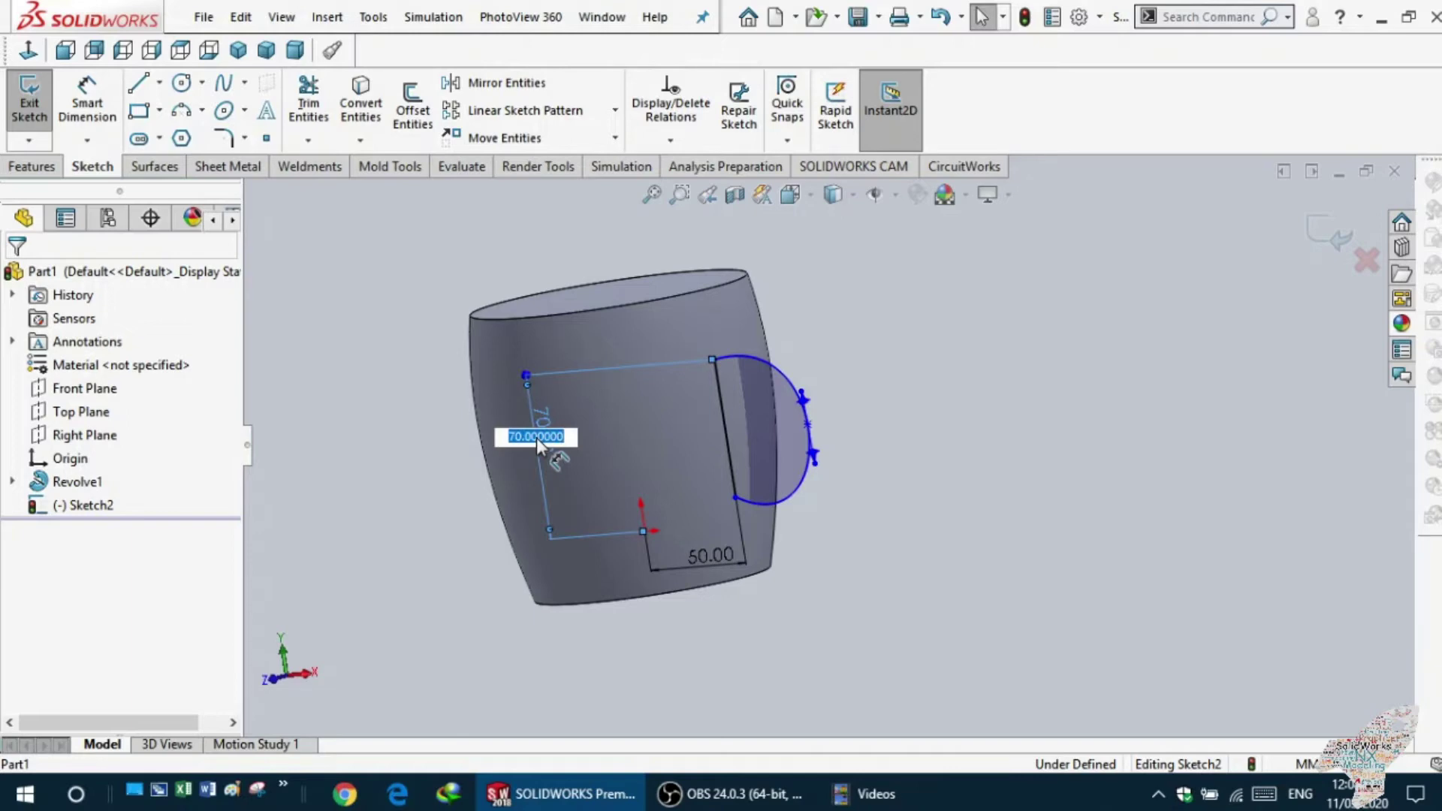
pyautogui.write('80')
pyautogui.press('Return')
pyautogui.moveTo(416, 371)
pyautogui.mouseDown(button='middle')
pyautogui.moveTo(444, 338)
pyautogui.moveTo(418, 451)
pyautogui.moveTo(493, 449)
pyautogui.mouseUp(button='middle')
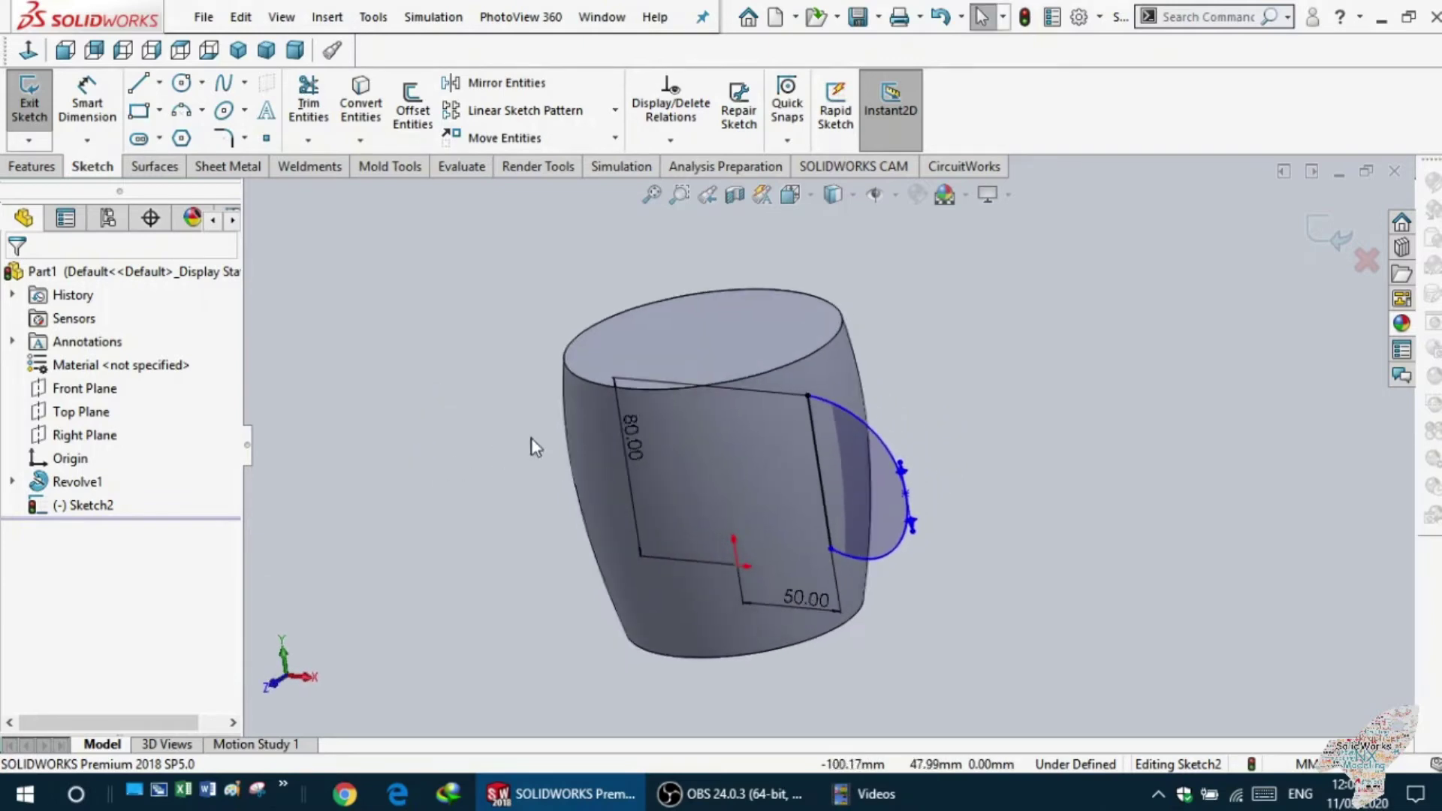
pyautogui.moveTo(880, 434); pyautogui.dragTo(826, 406, button='middle')
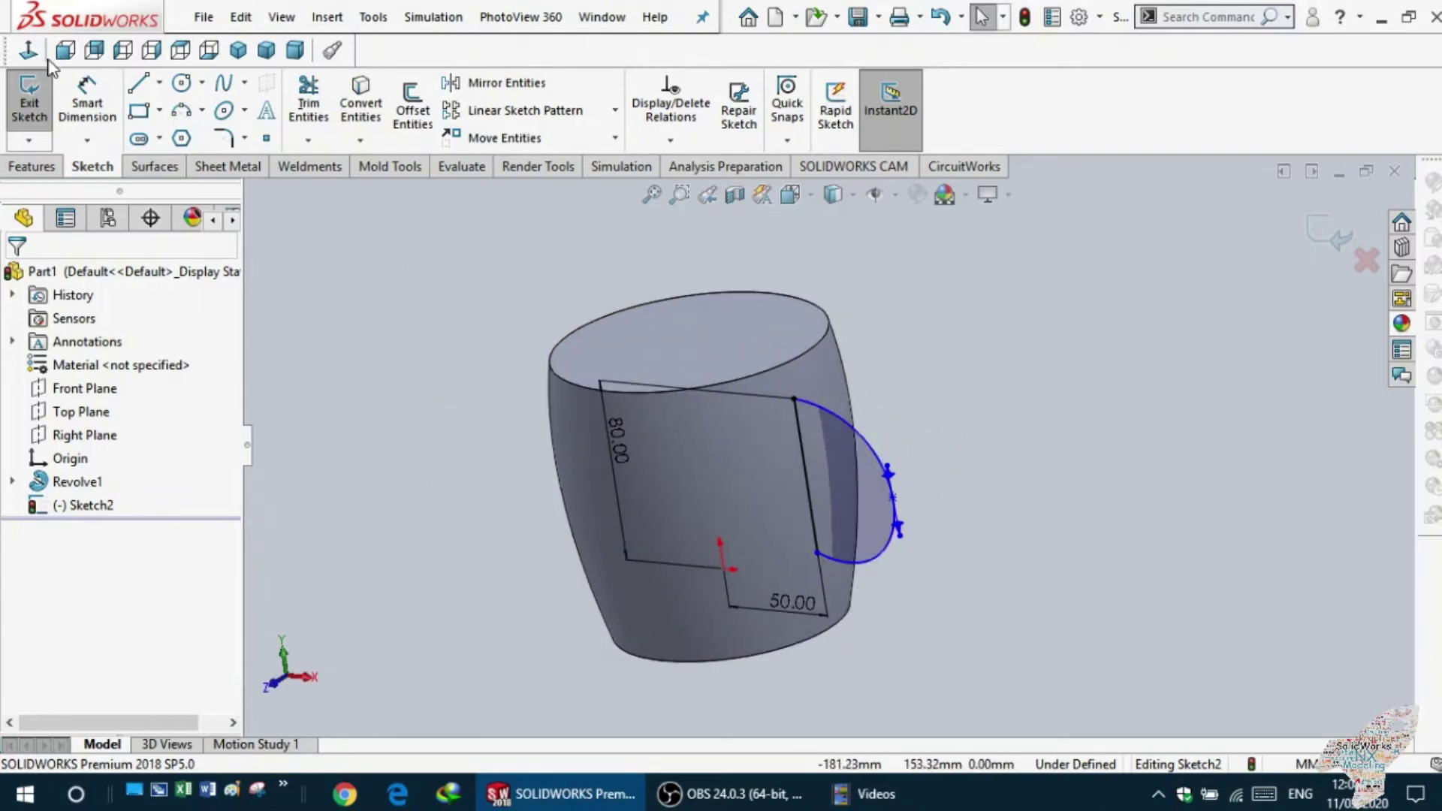
pyautogui.click(65, 49)
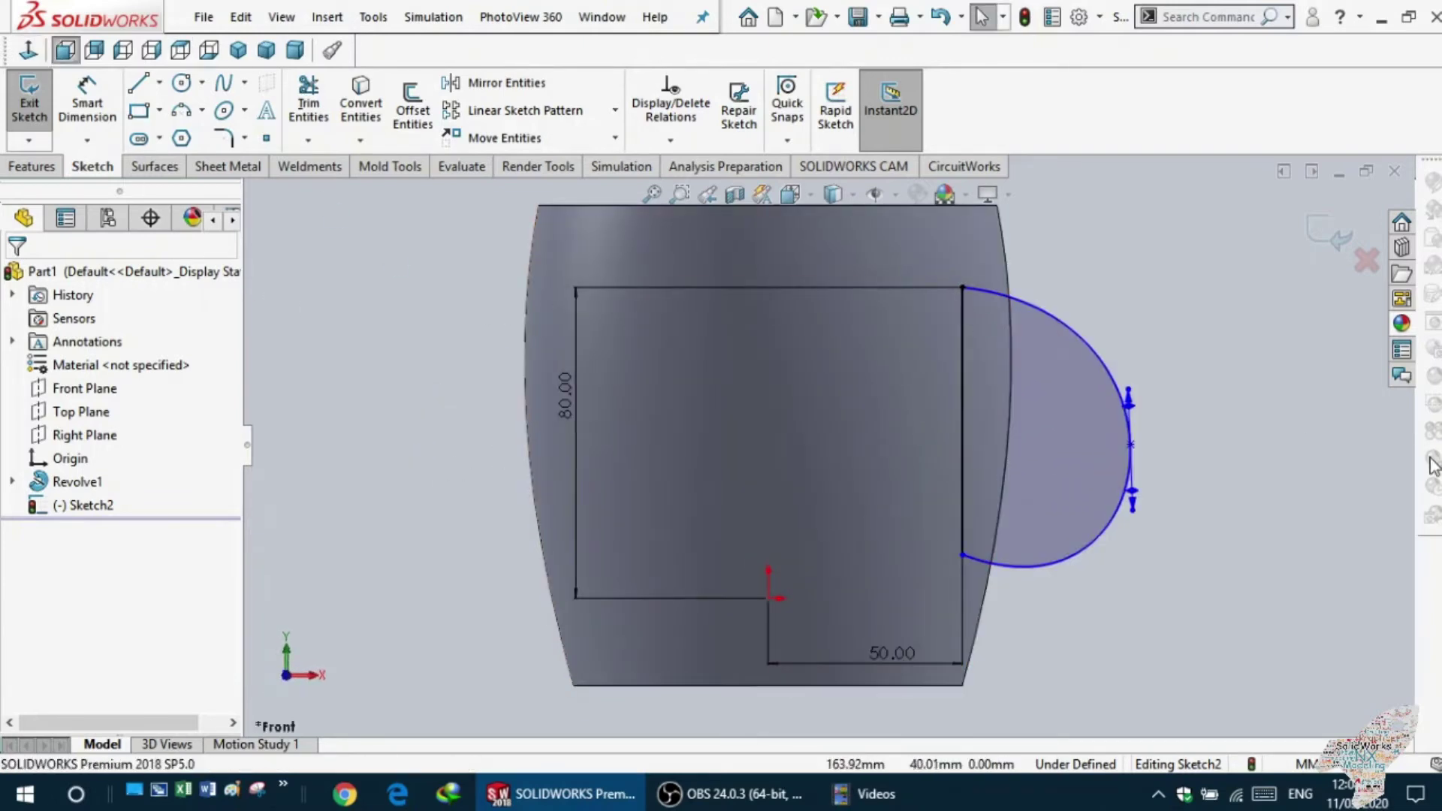
# - Drag the spline's middle point and tangent handles to make the handle arc an even semicircle
pyautogui.scroll(-2, 1112, 412)
pyautogui.scroll(-2, 1069, 419)
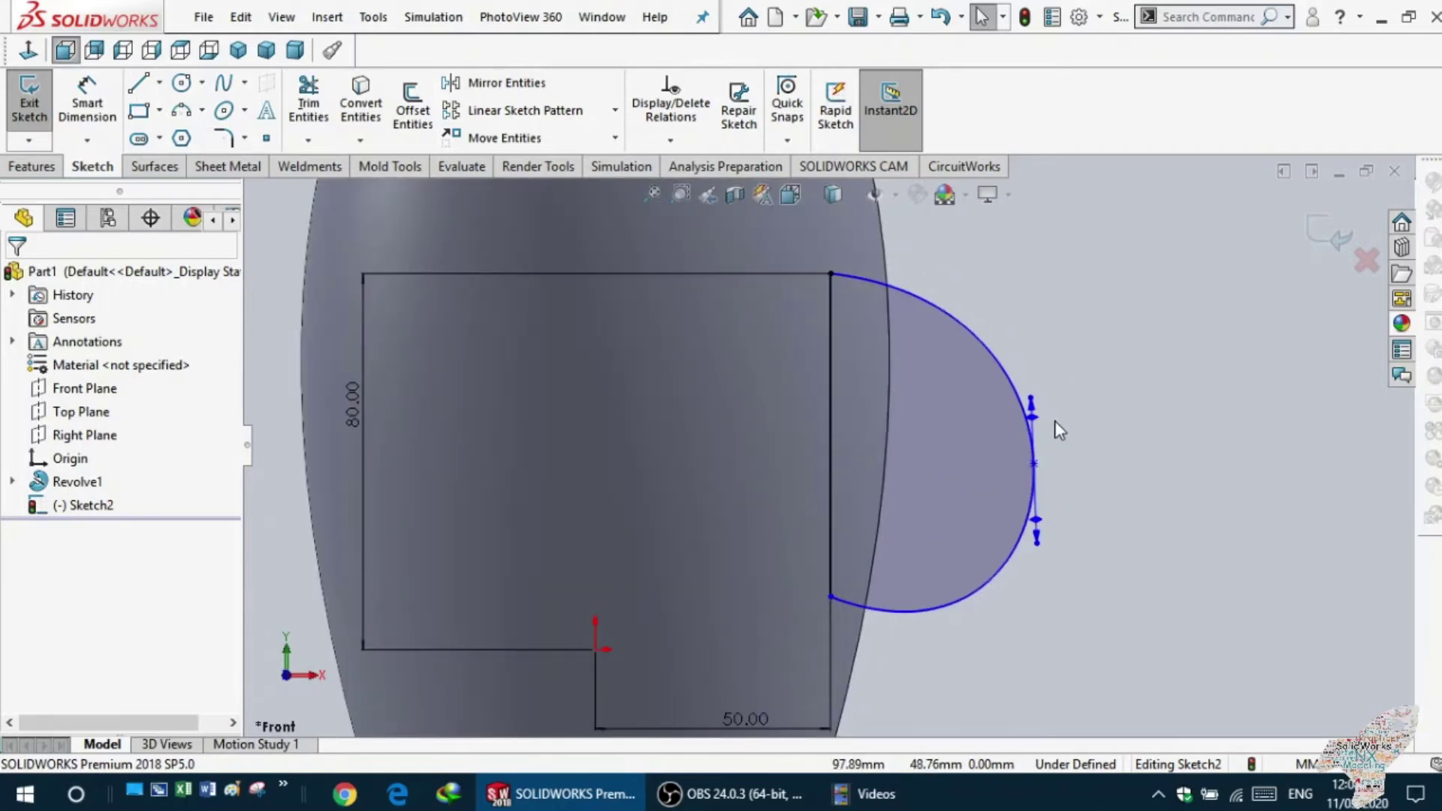
pyautogui.moveTo(1034, 430); pyautogui.dragTo(1015, 345)
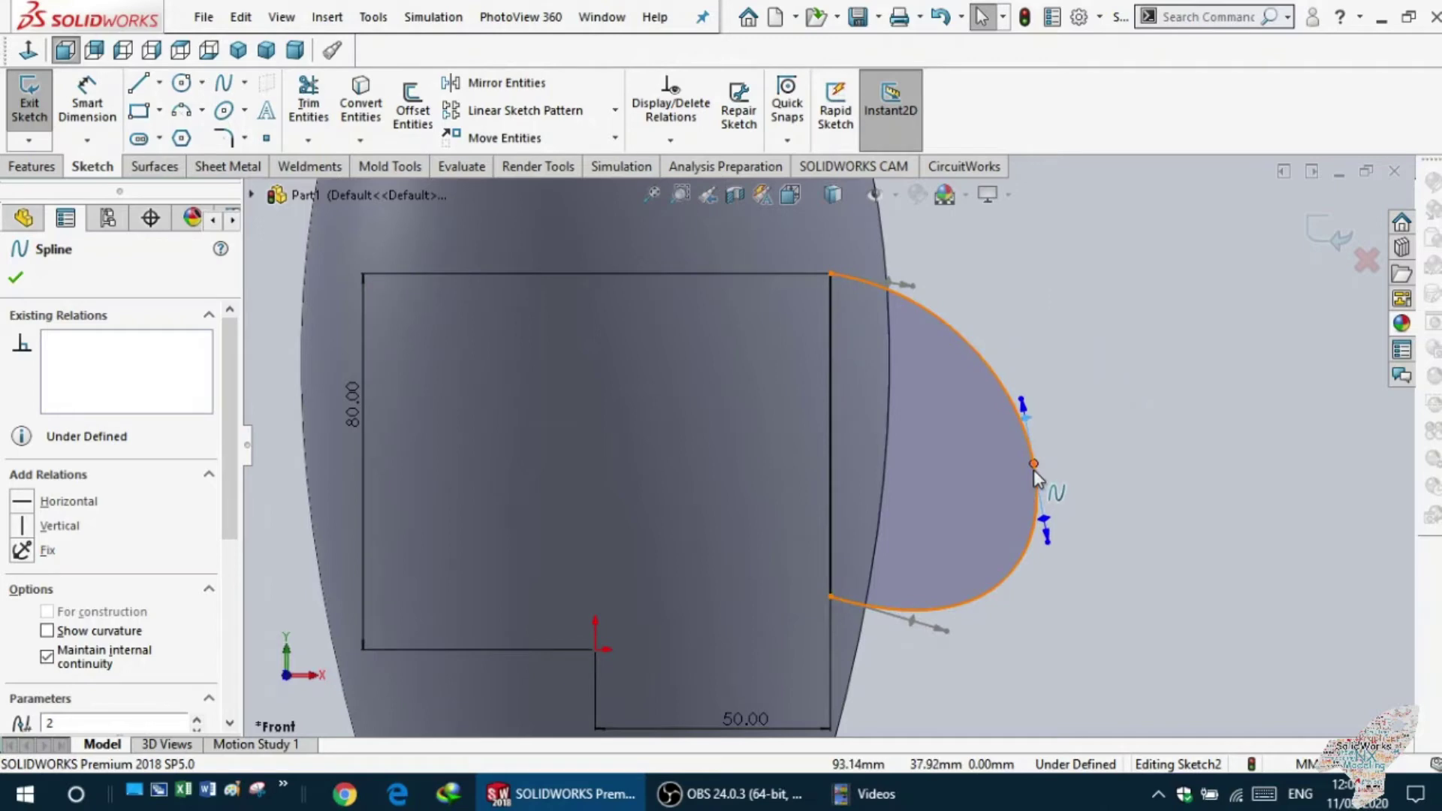
pyautogui.click(1035, 419)
pyautogui.moveTo(1036, 422); pyautogui.dragTo(1037, 395)
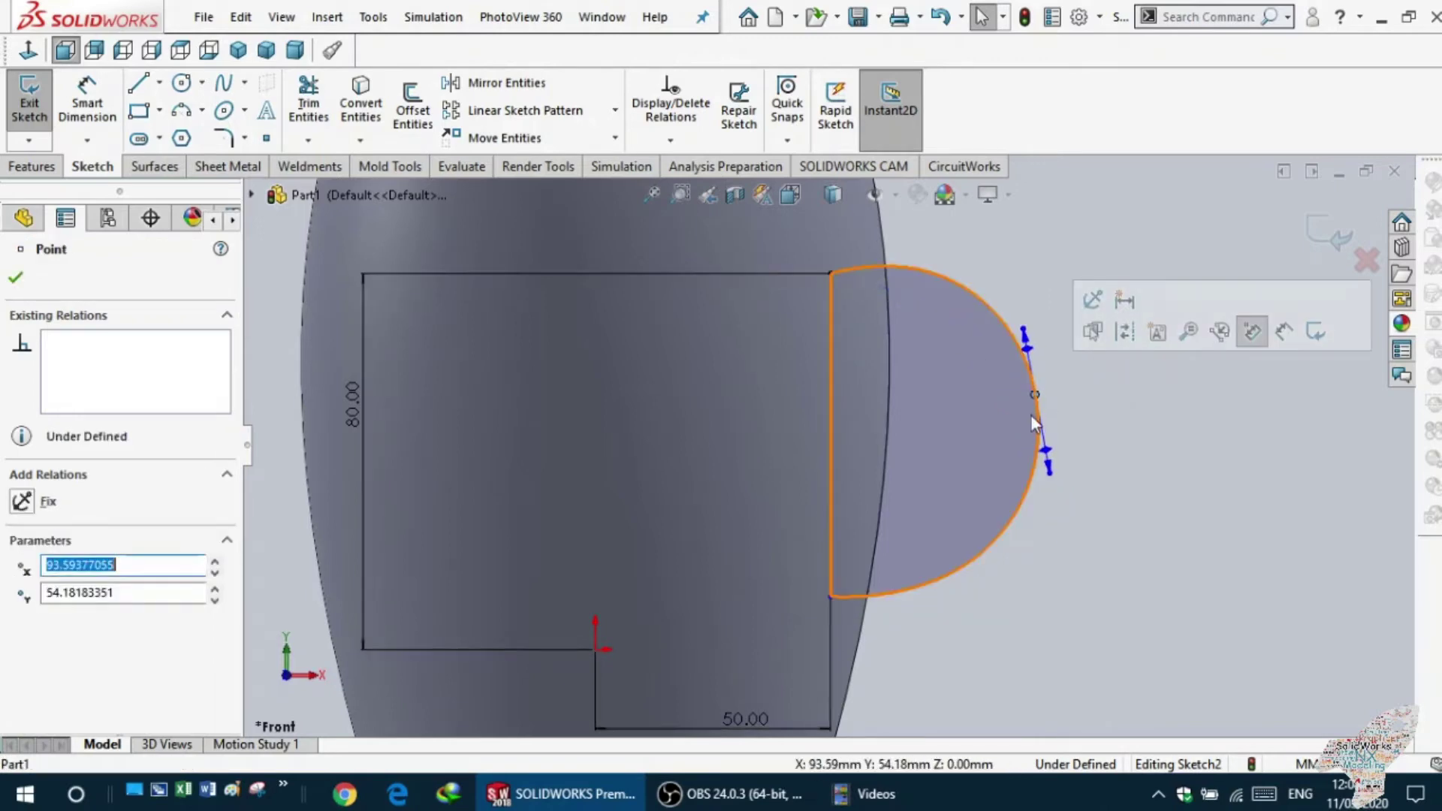
pyautogui.moveTo(1047, 452); pyautogui.dragTo(1038, 469)
pyautogui.moveTo(1034, 330); pyautogui.dragTo(1038, 322)
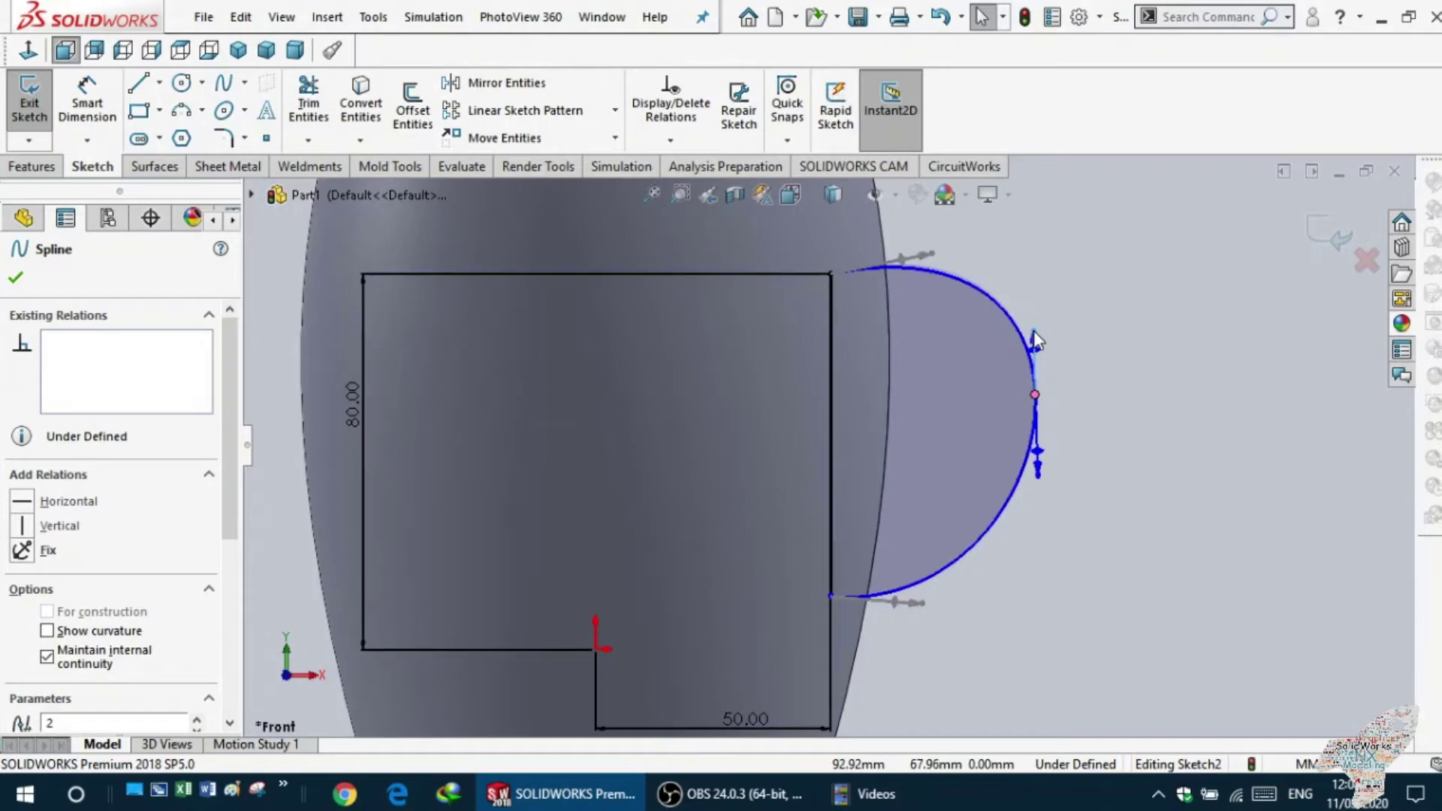
pyautogui.click(1115, 465)
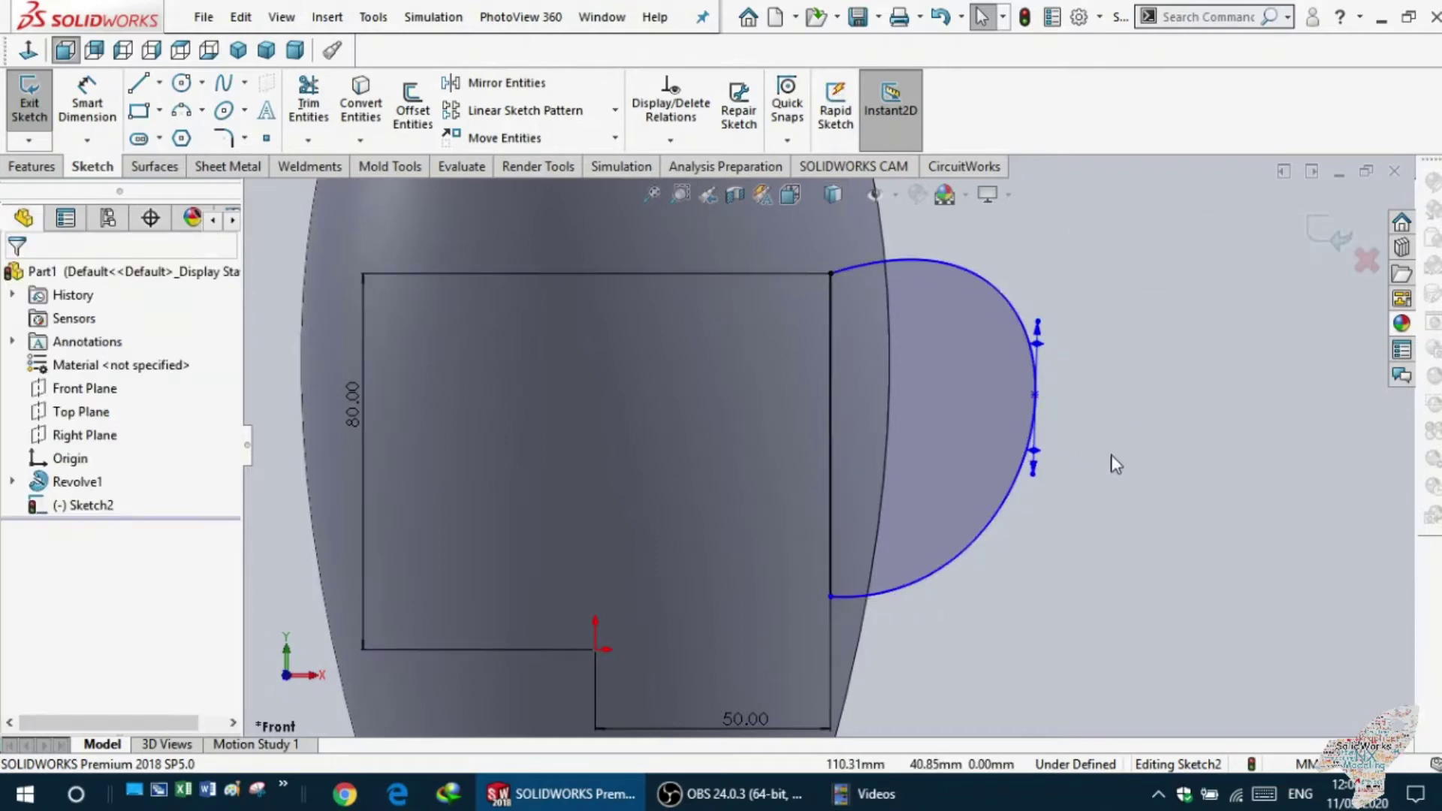
pyautogui.scroll(3, 1096, 453)
pyautogui.moveTo(1045, 486)
pyautogui.mouseDown(button='middle')
pyautogui.moveTo(973, 540)
pyautogui.moveTo(1032, 496)
pyautogui.mouseUp(button='middle')
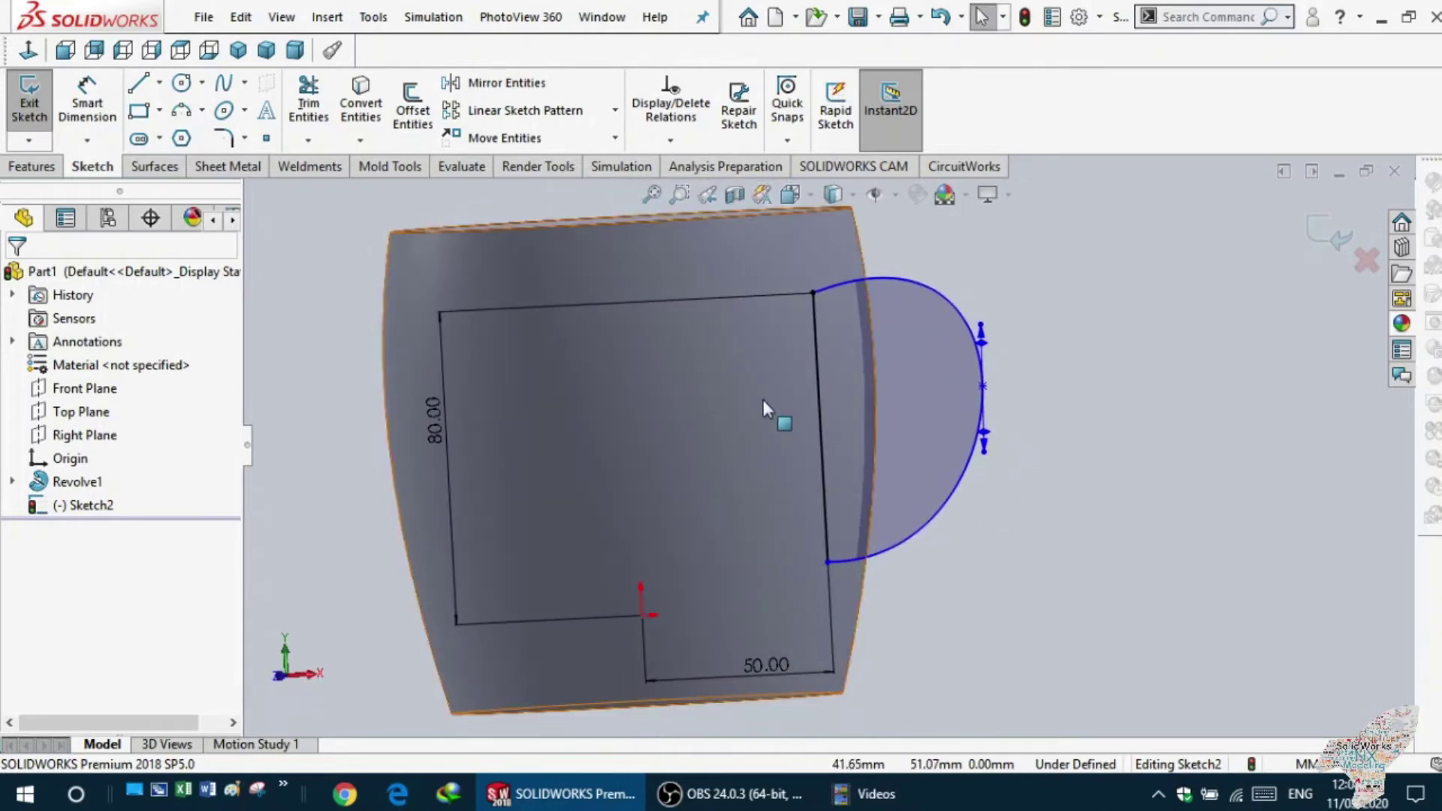
pyautogui.moveTo(952, 282)
pyautogui.mouseDown(button='middle')
pyautogui.moveTo(985, 294)
pyautogui.moveTo(917, 356)
pyautogui.mouseUp(button='middle')
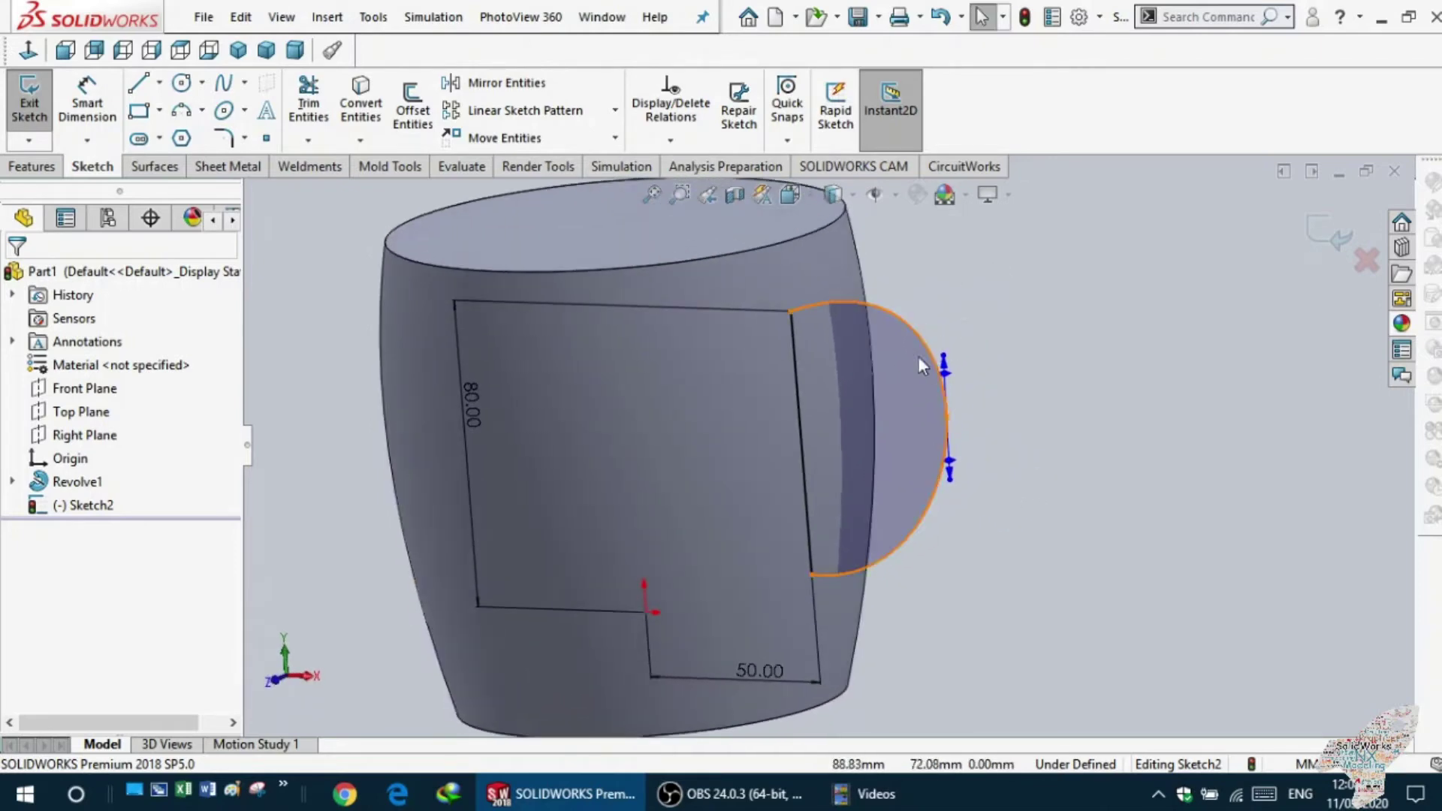
# - Exit Sketch2, clear the selection, and show the Reference Geometry options
pyautogui.click(1329, 239)
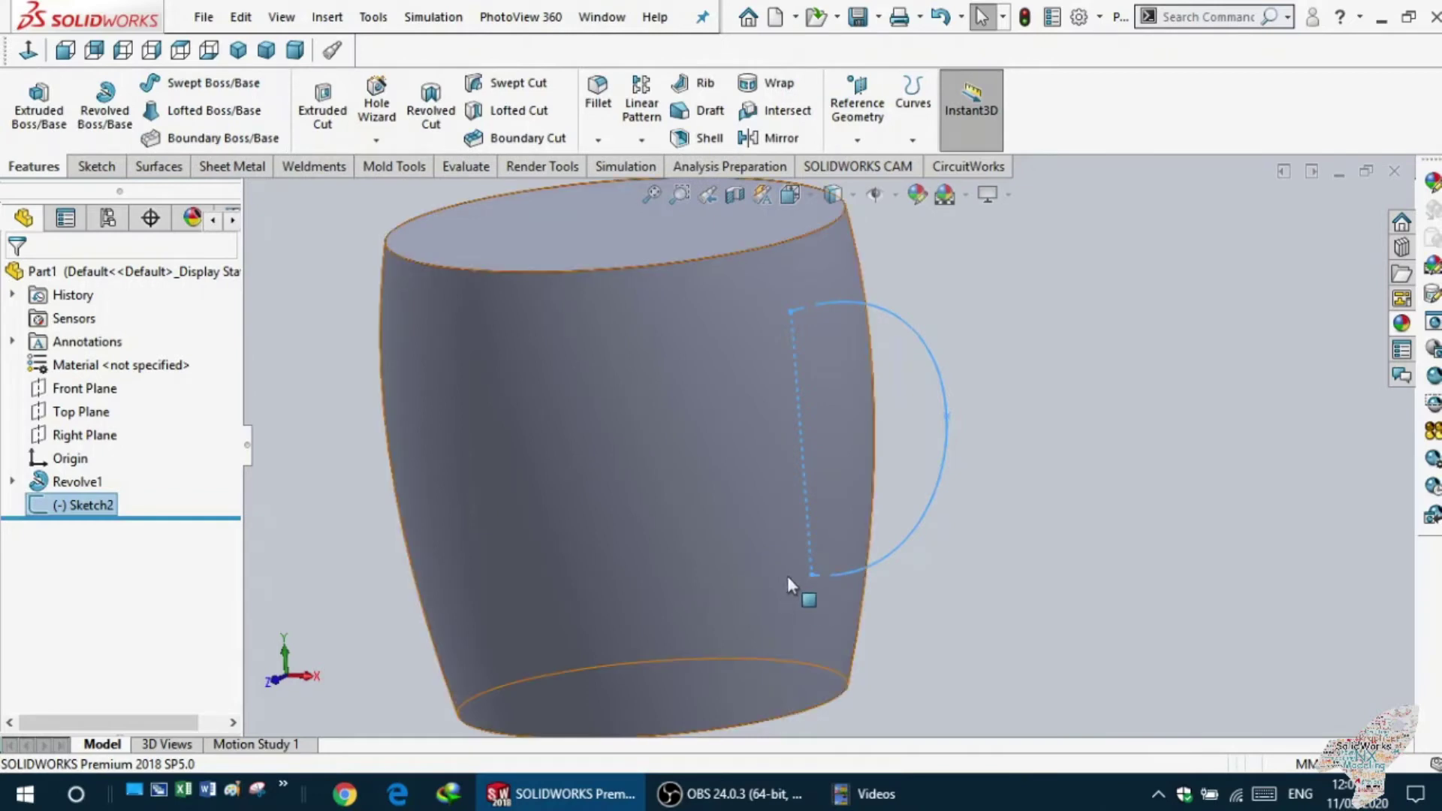
pyautogui.click(957, 625)
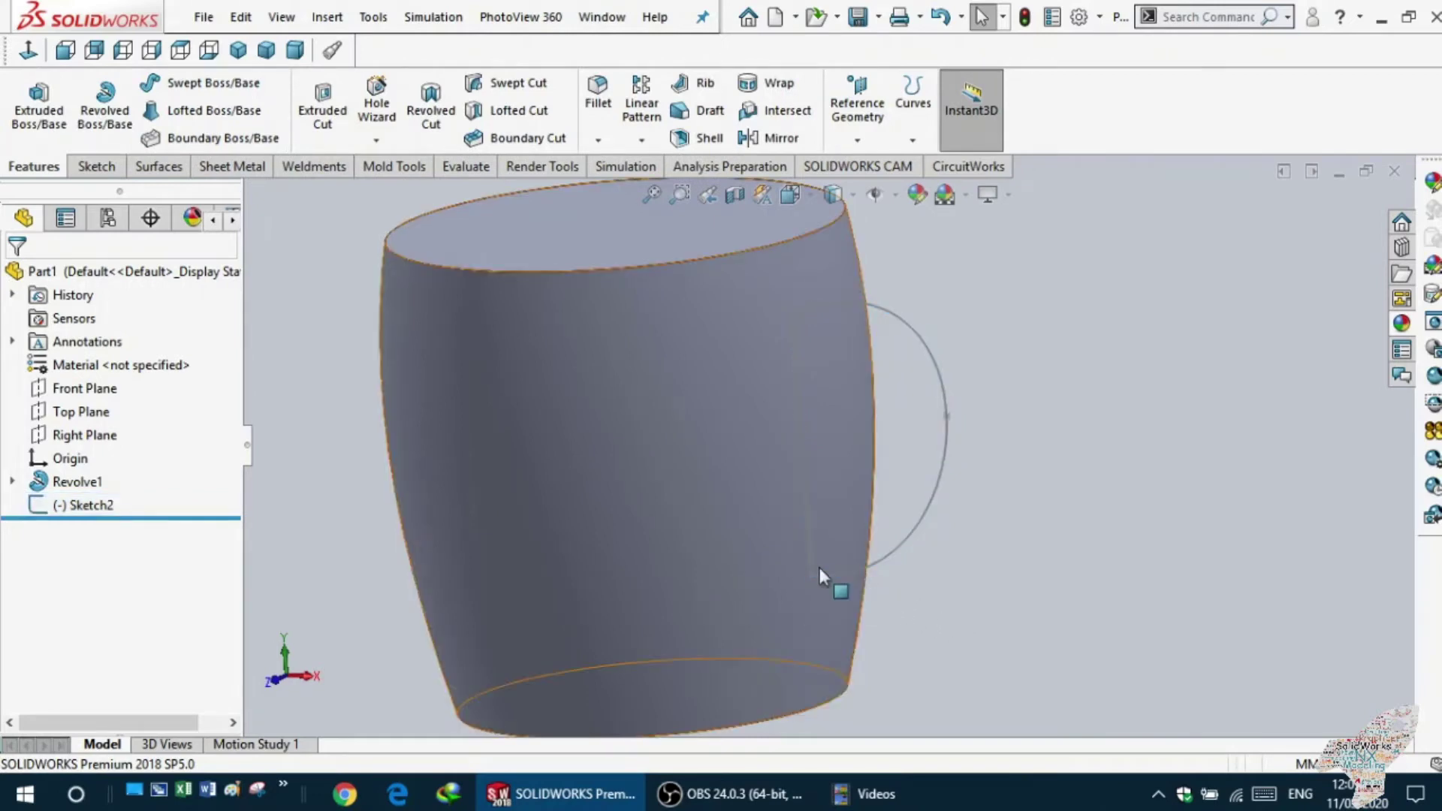
pyautogui.moveTo(648, 574)
pyautogui.mouseDown(button='middle')
pyautogui.moveTo(655, 505)
pyautogui.moveTo(616, 503)
pyautogui.mouseUp(button='middle')
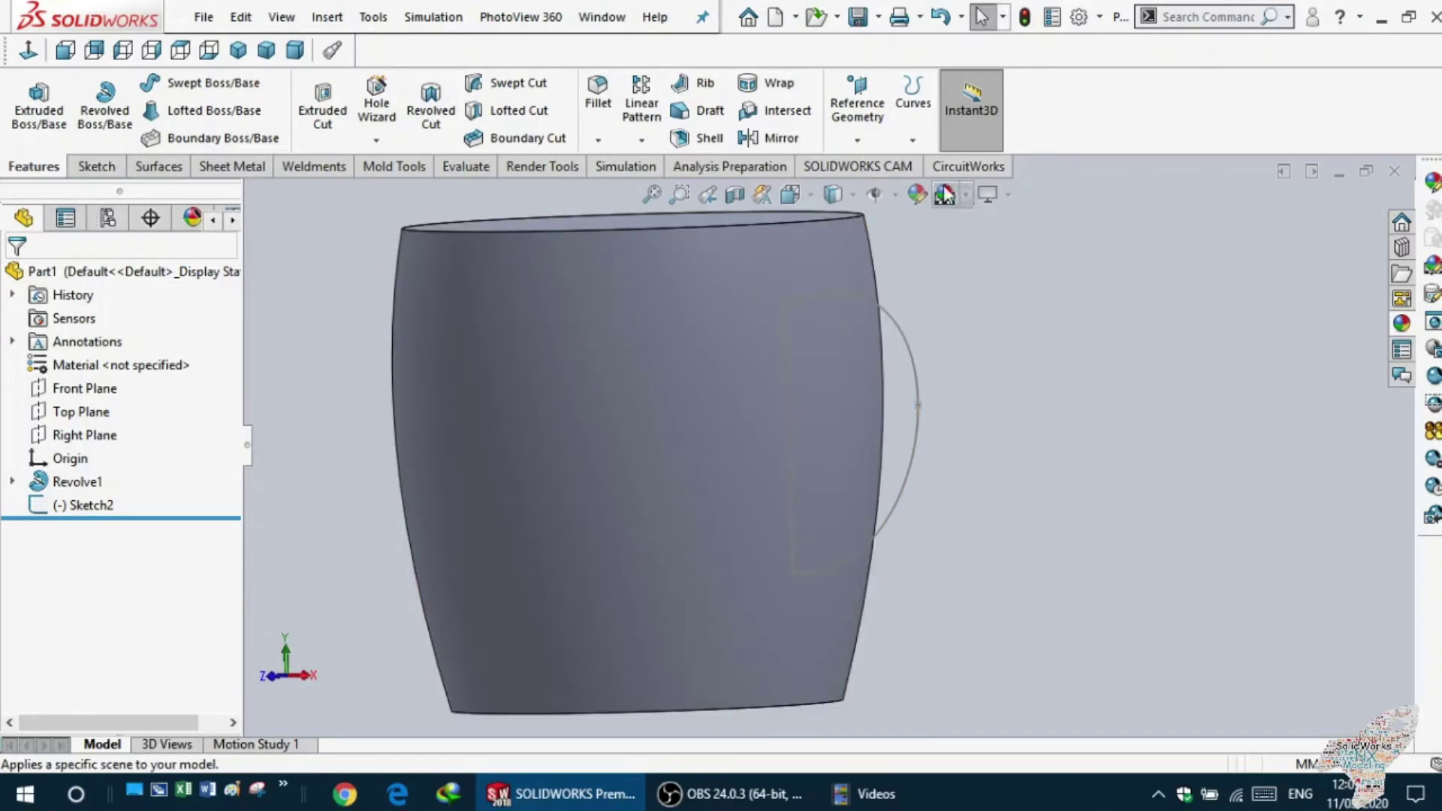
pyautogui.click(857, 140)
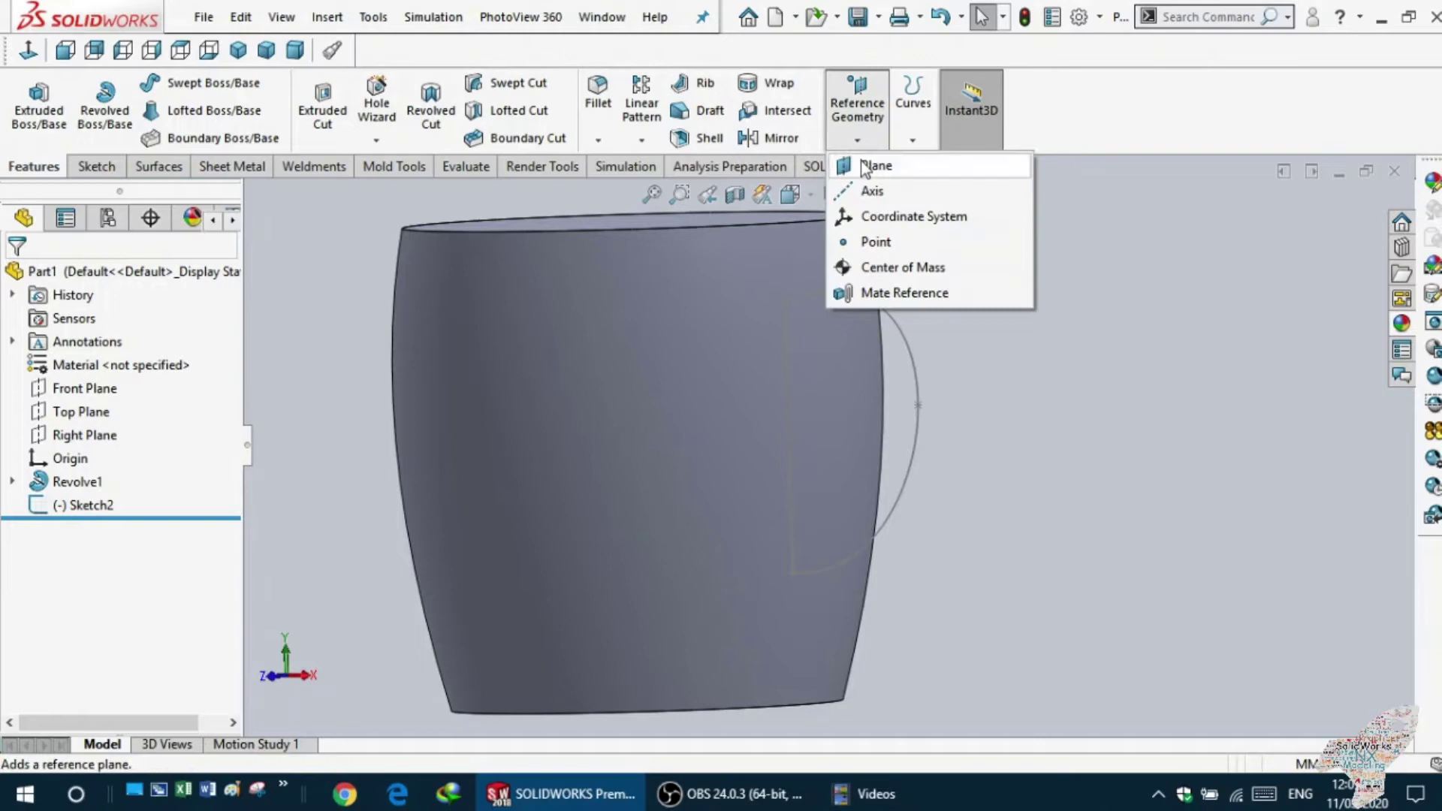
# - Create Plane1 parallel to the Right Plane through the handle path's lower endpoint
pyautogui.click(855, 167)
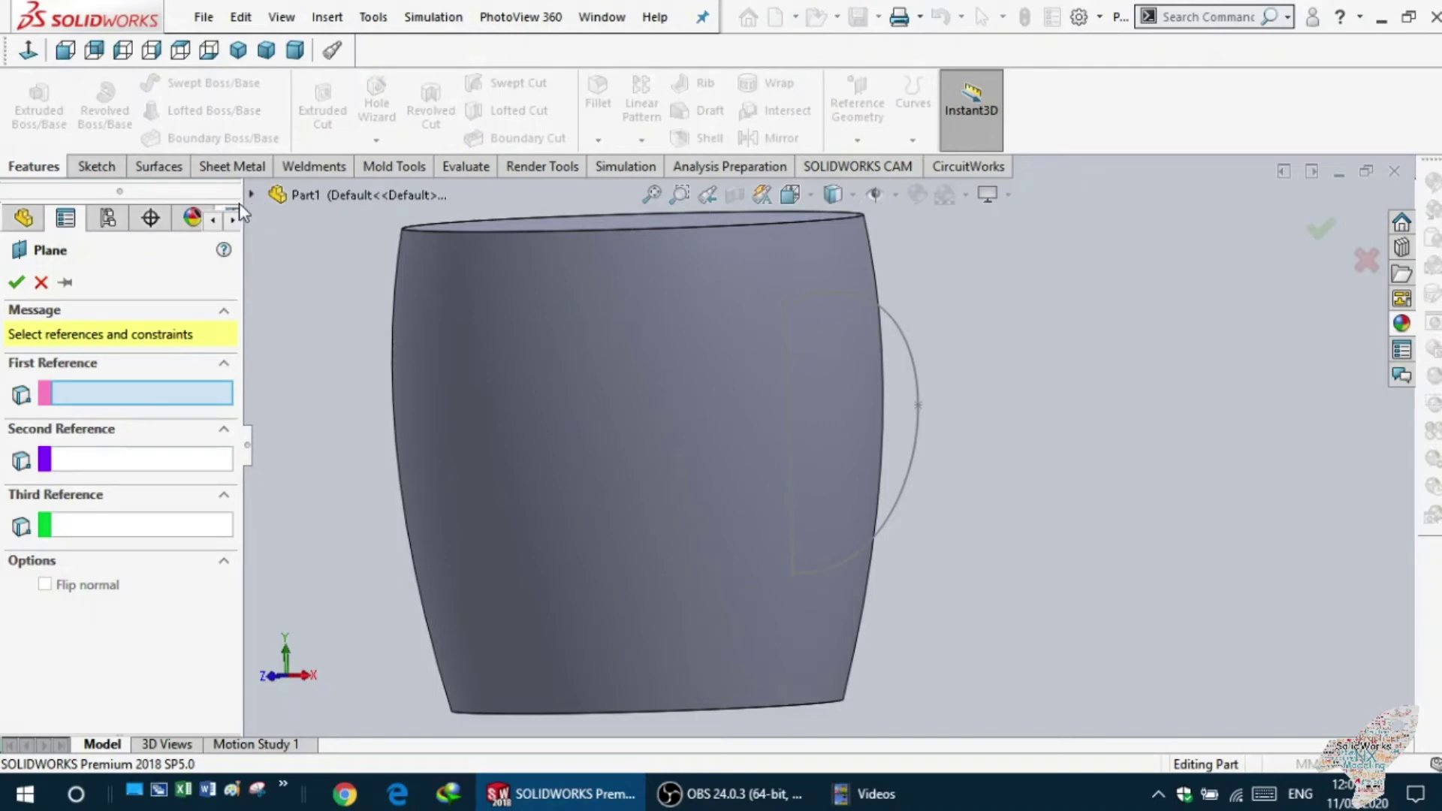
pyautogui.click(253, 195)
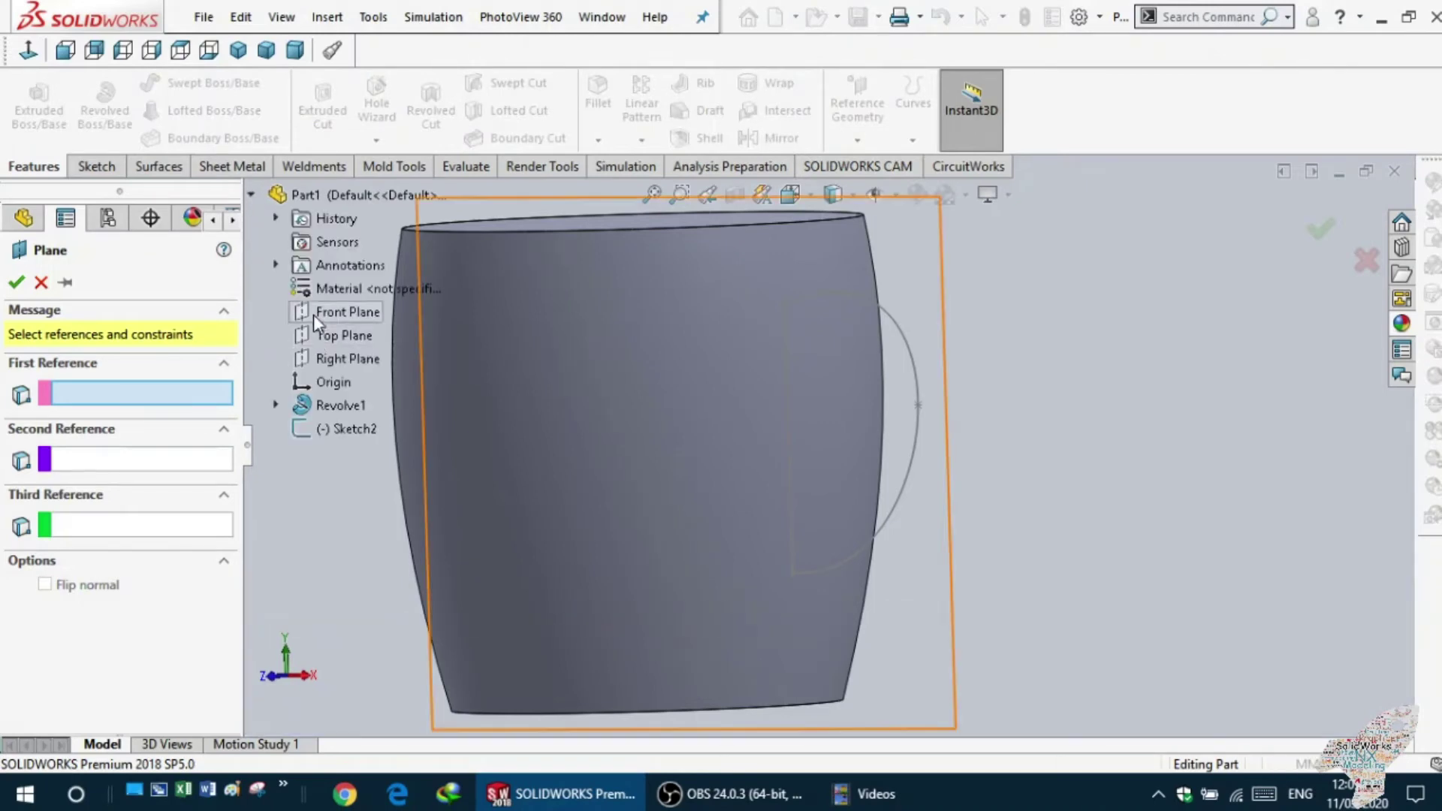
pyautogui.click(304, 363)
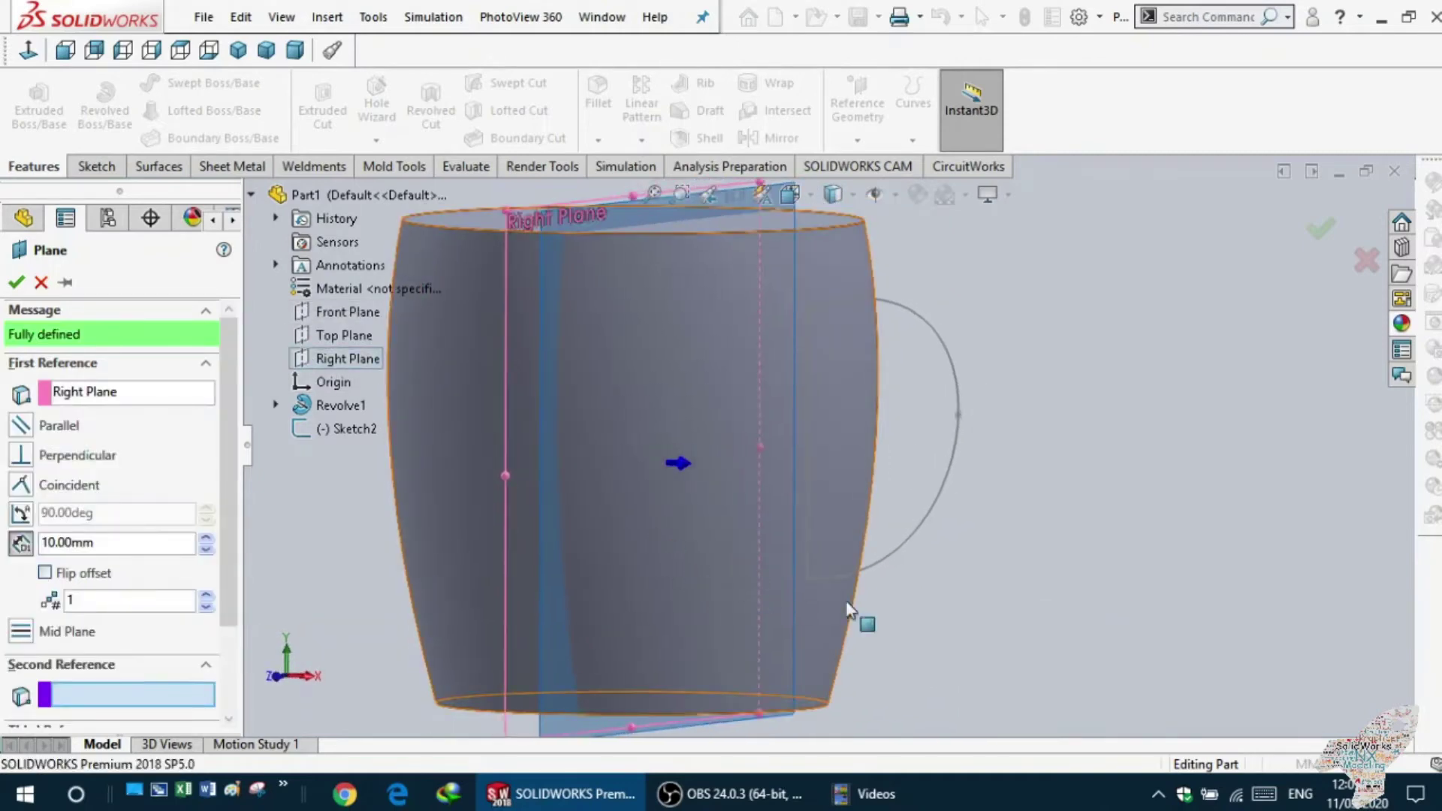
pyautogui.click(807, 577)
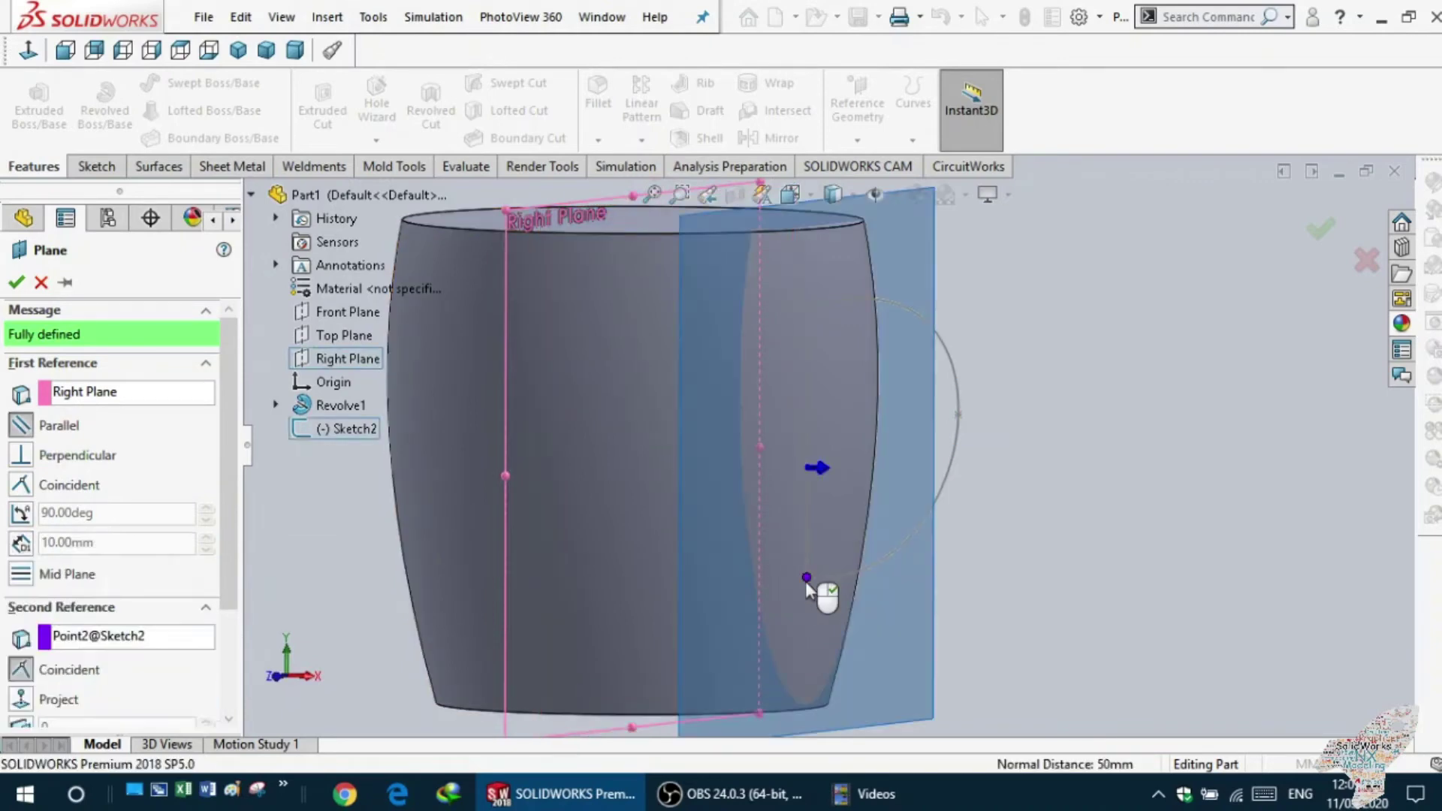
pyautogui.moveTo(623, 590); pyautogui.dragTo(629, 625, button='middle')
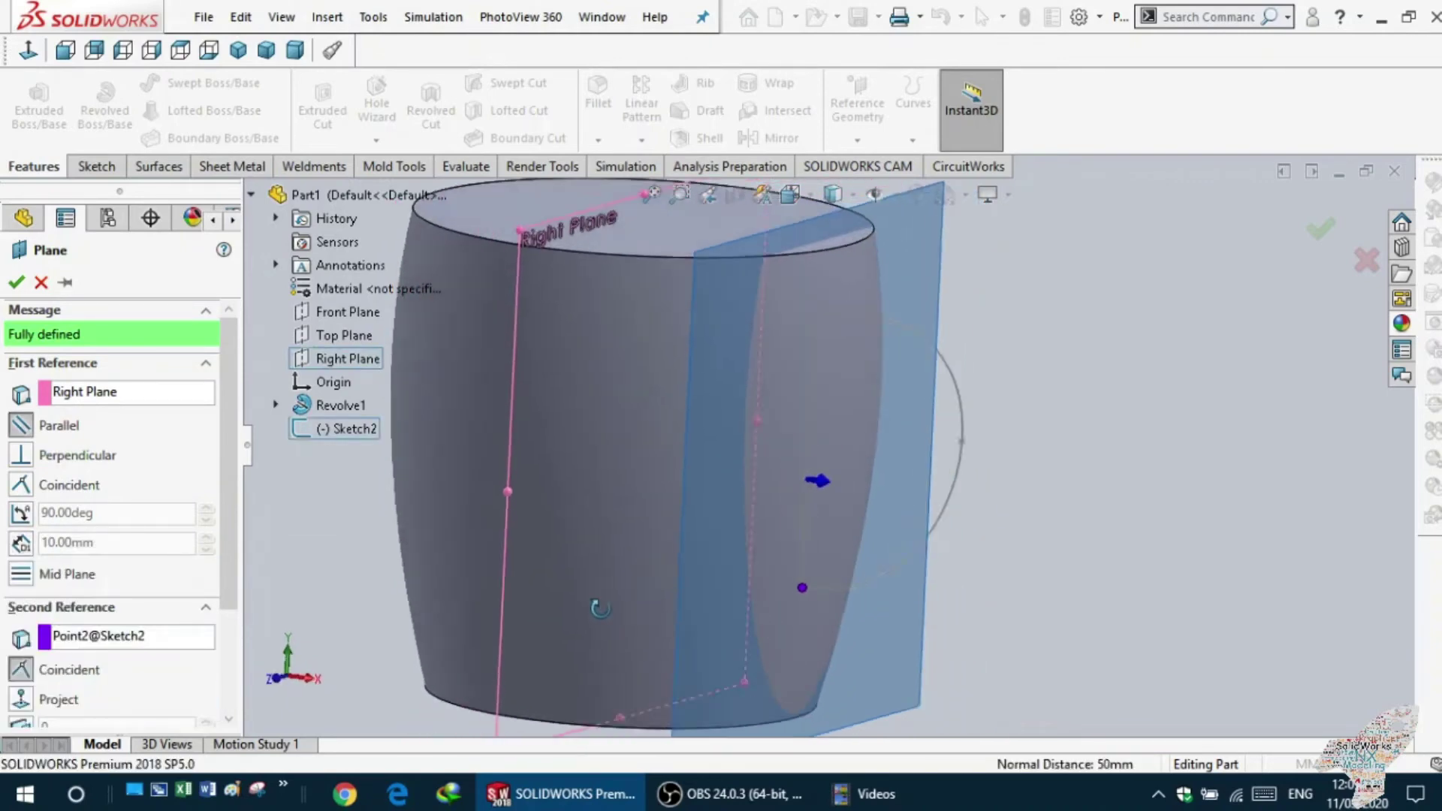
pyautogui.moveTo(630, 624); pyautogui.dragTo(565, 574, button='middle')
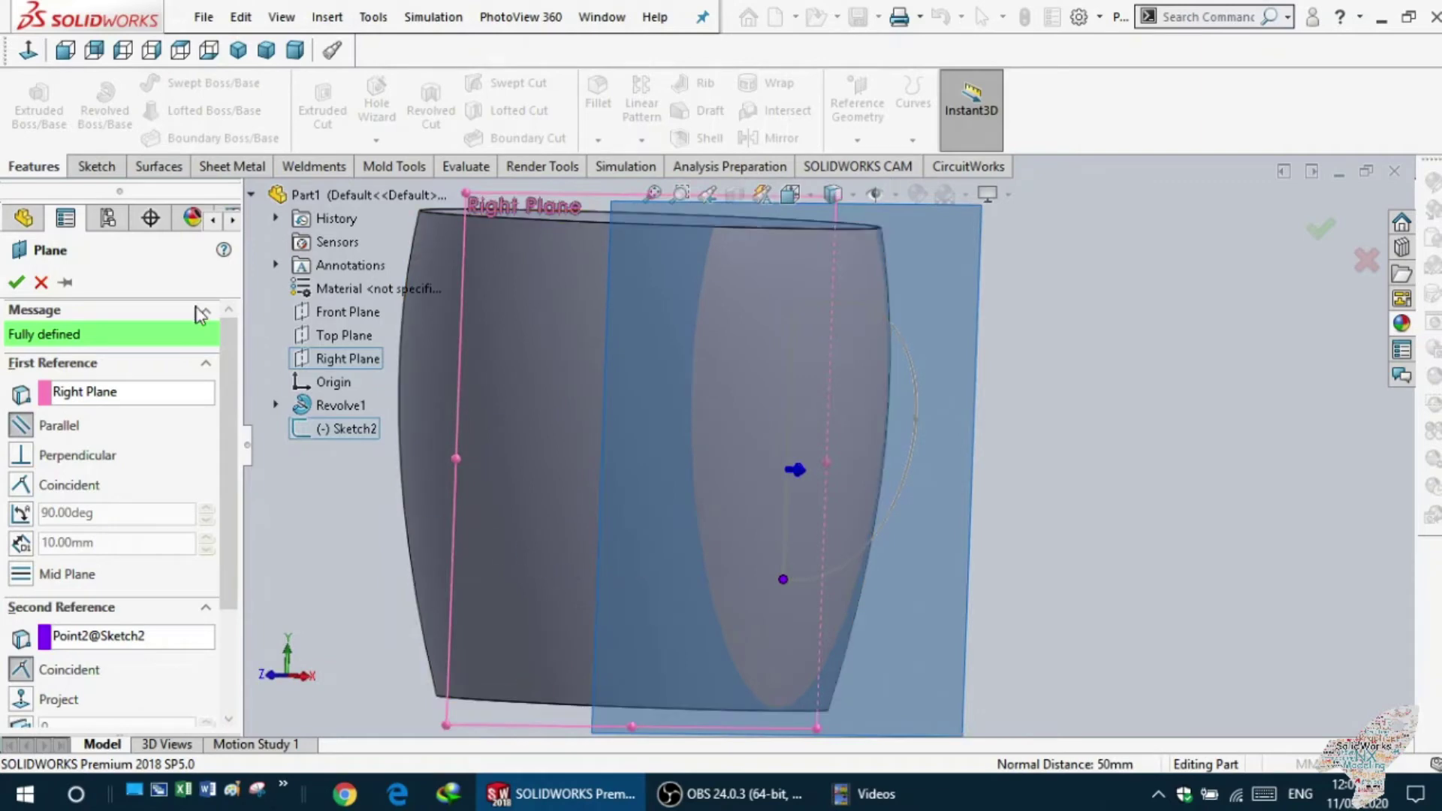
pyautogui.click(12, 285)
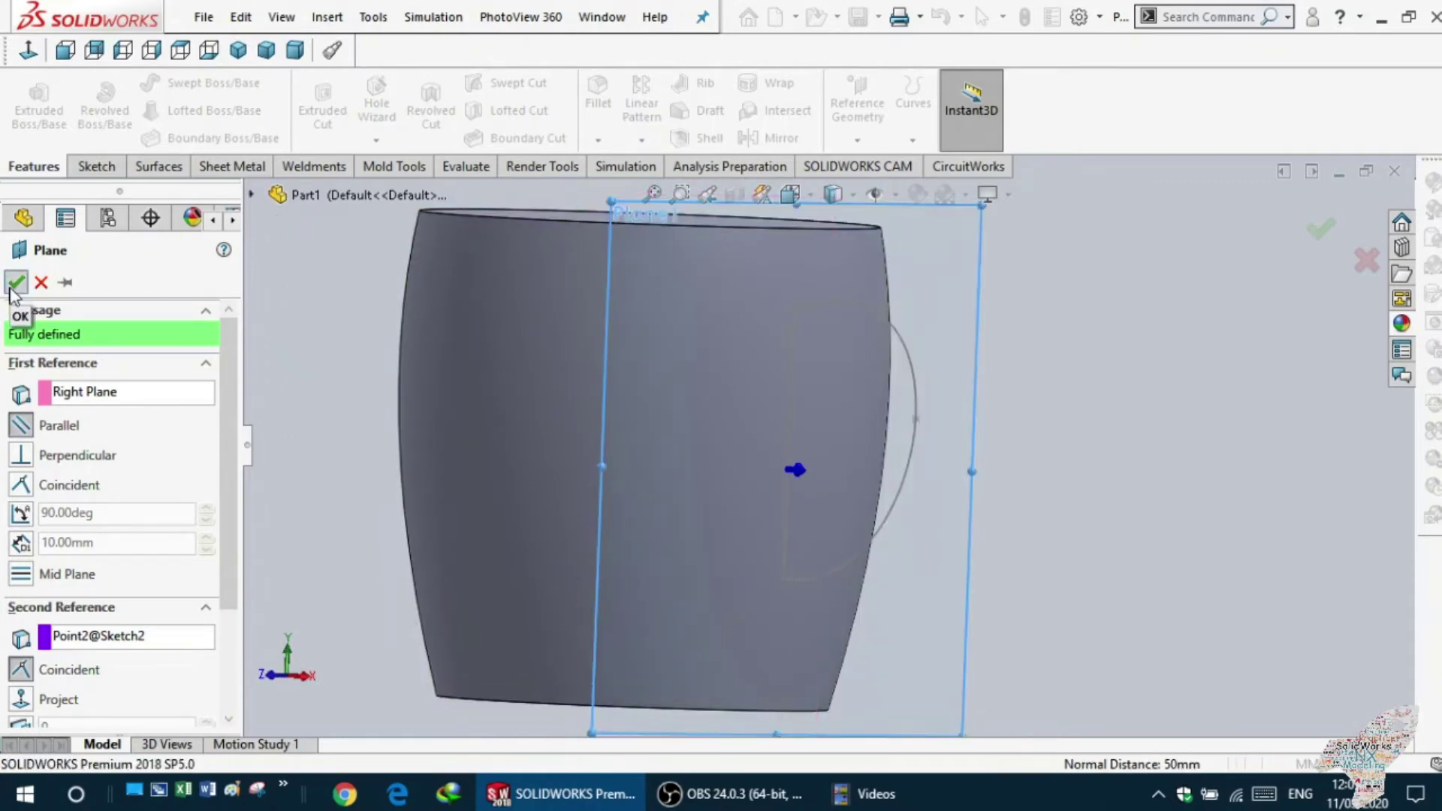
pyautogui.click(908, 597)
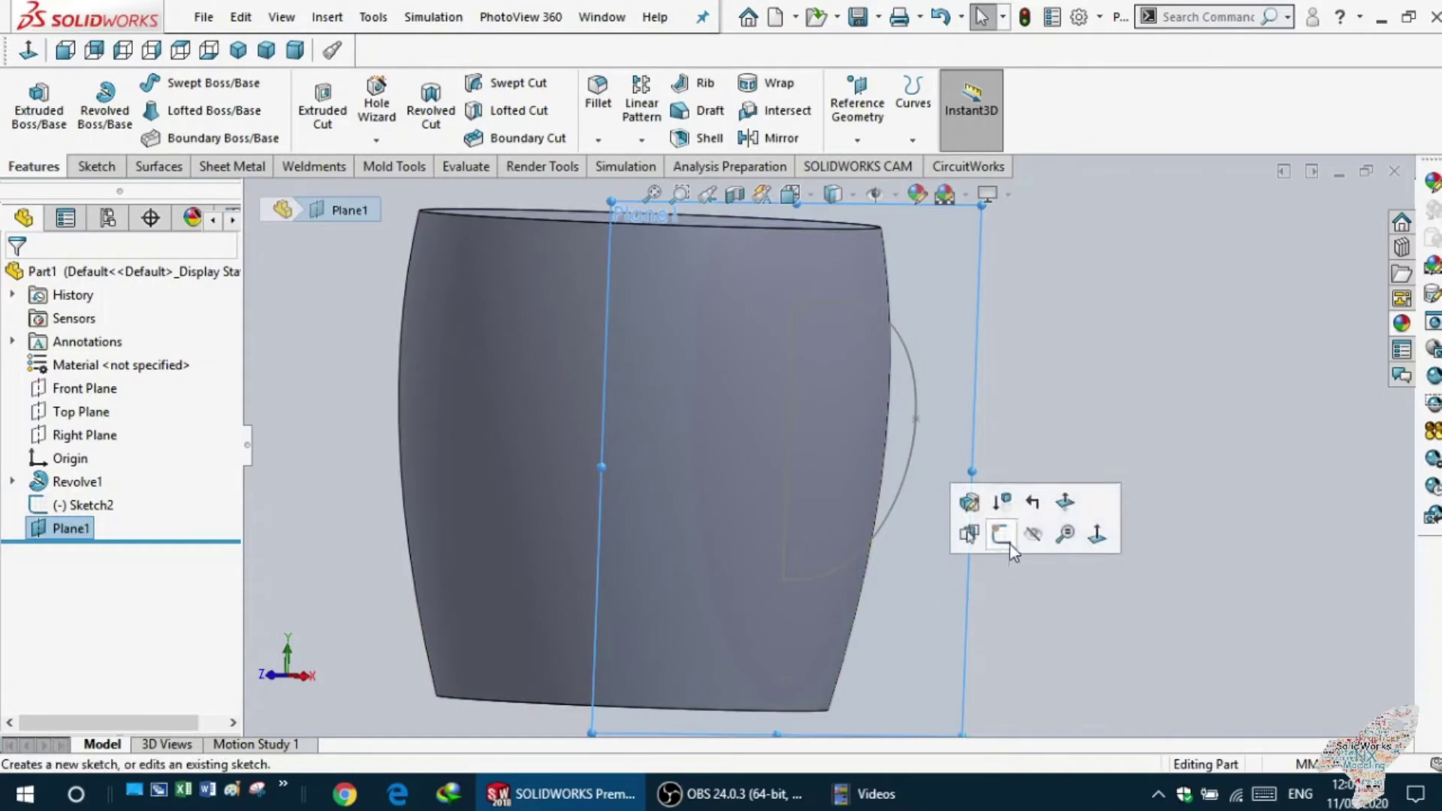
# - Start Sketch3 on Plane1 and view it straight on
pyautogui.moveTo(1010, 544)
pyautogui.mouseDown(button='middle')
pyautogui.moveTo(832, 512)
pyautogui.moveTo(869, 524)
pyautogui.mouseUp(button='middle')
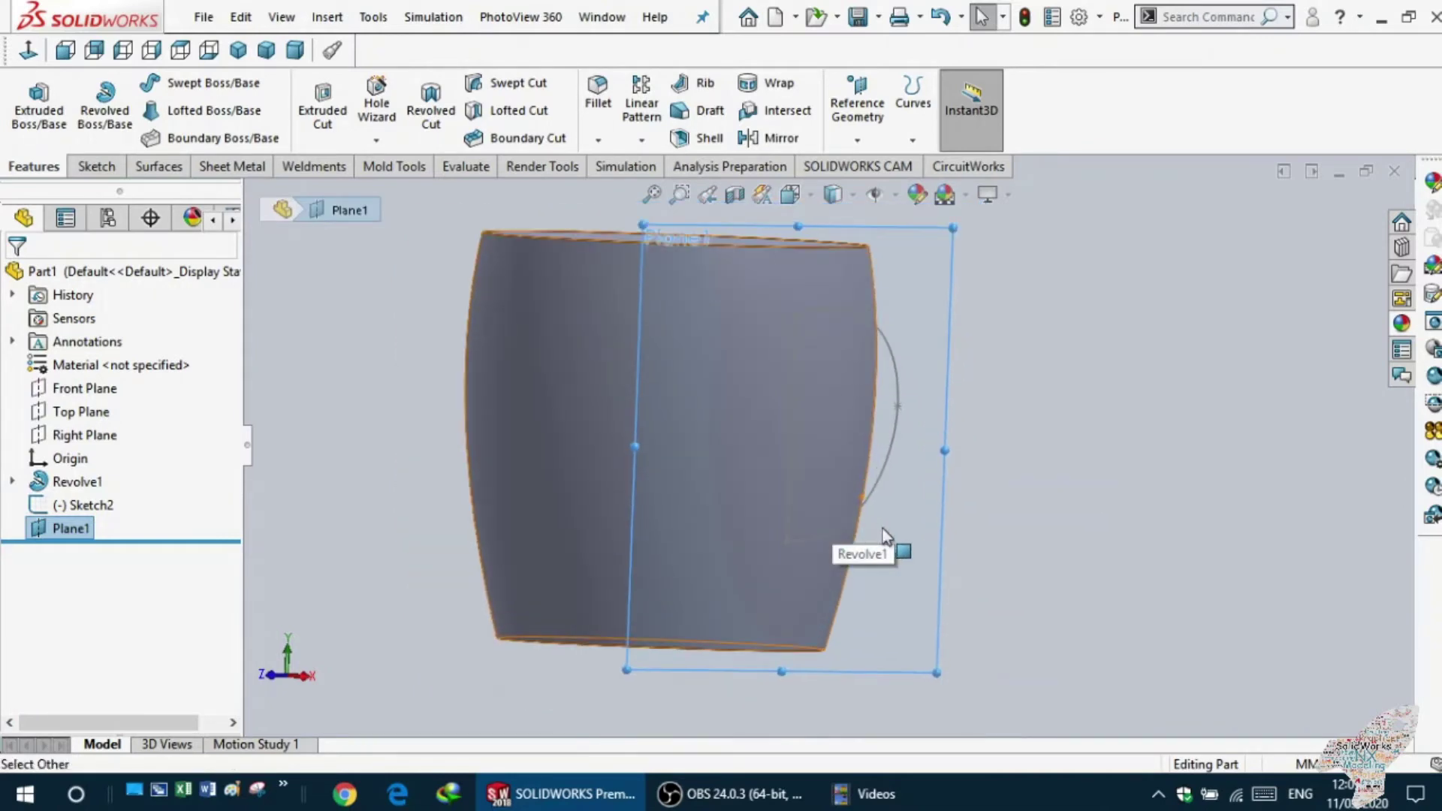
pyautogui.click(912, 539)
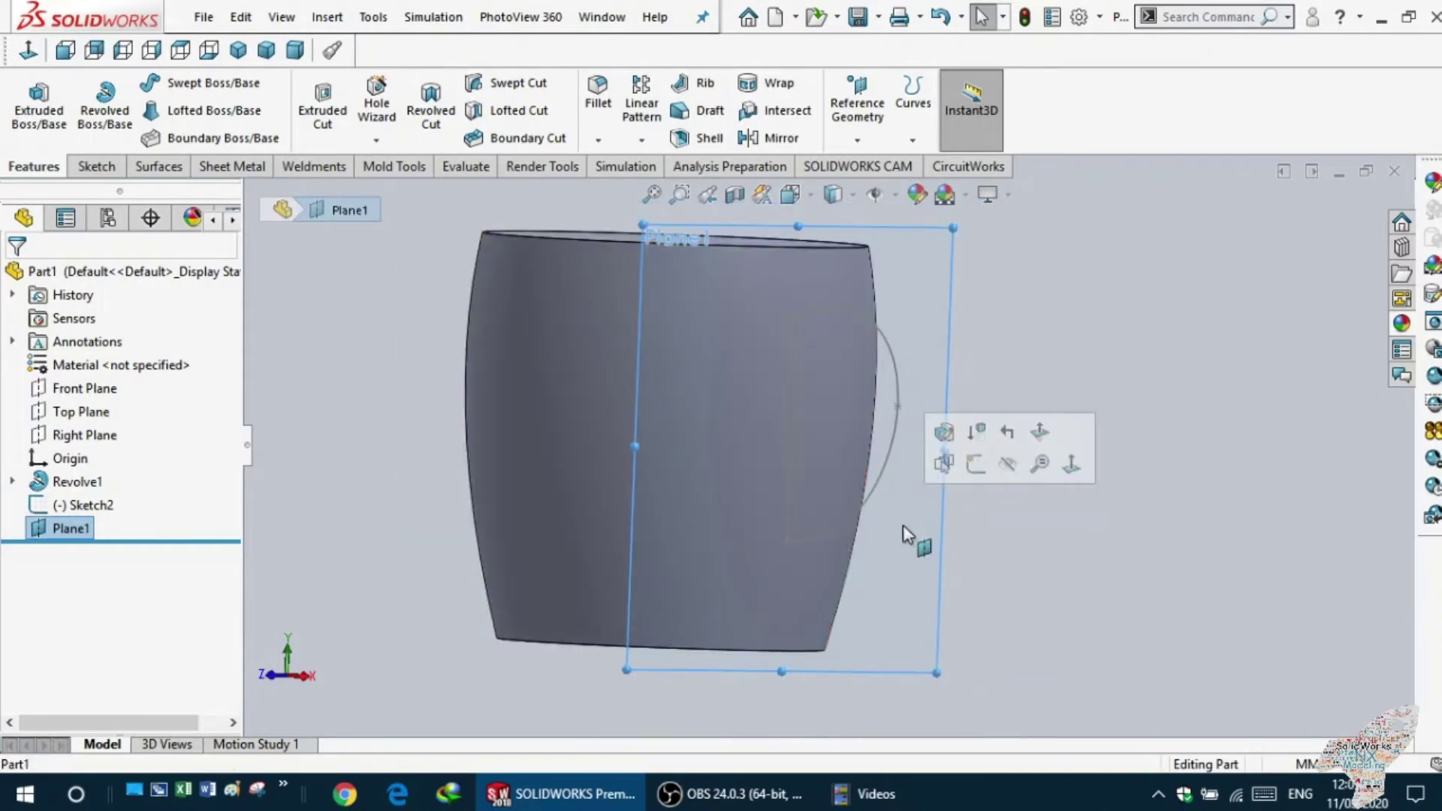
pyautogui.click(977, 466)
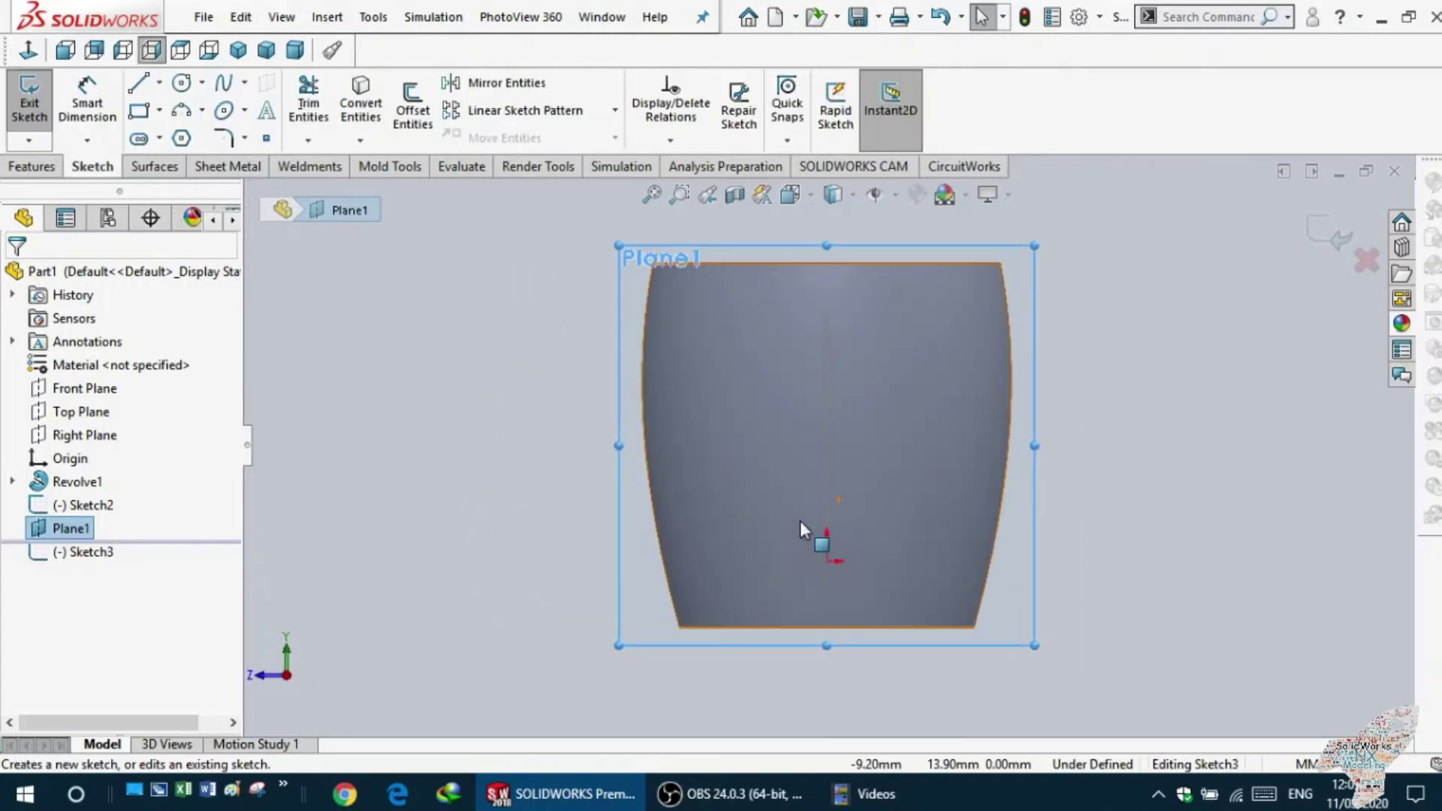
pyautogui.scroll(-2, 859, 559)
pyautogui.scroll(-2, 837, 575)
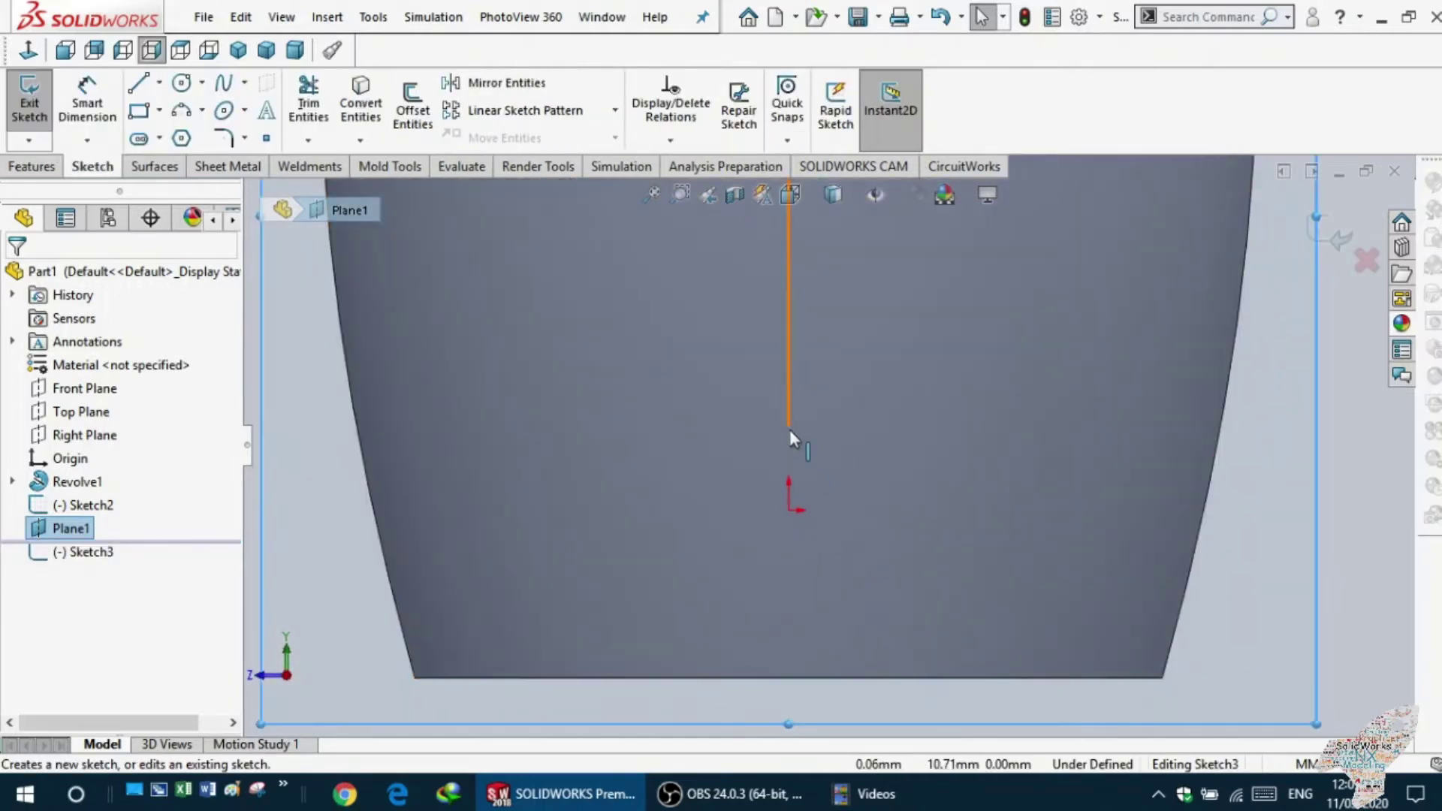
pyautogui.scroll(-1, 808, 439)
pyautogui.scroll(-1, 818, 436)
pyautogui.scroll(-1, 829, 426)
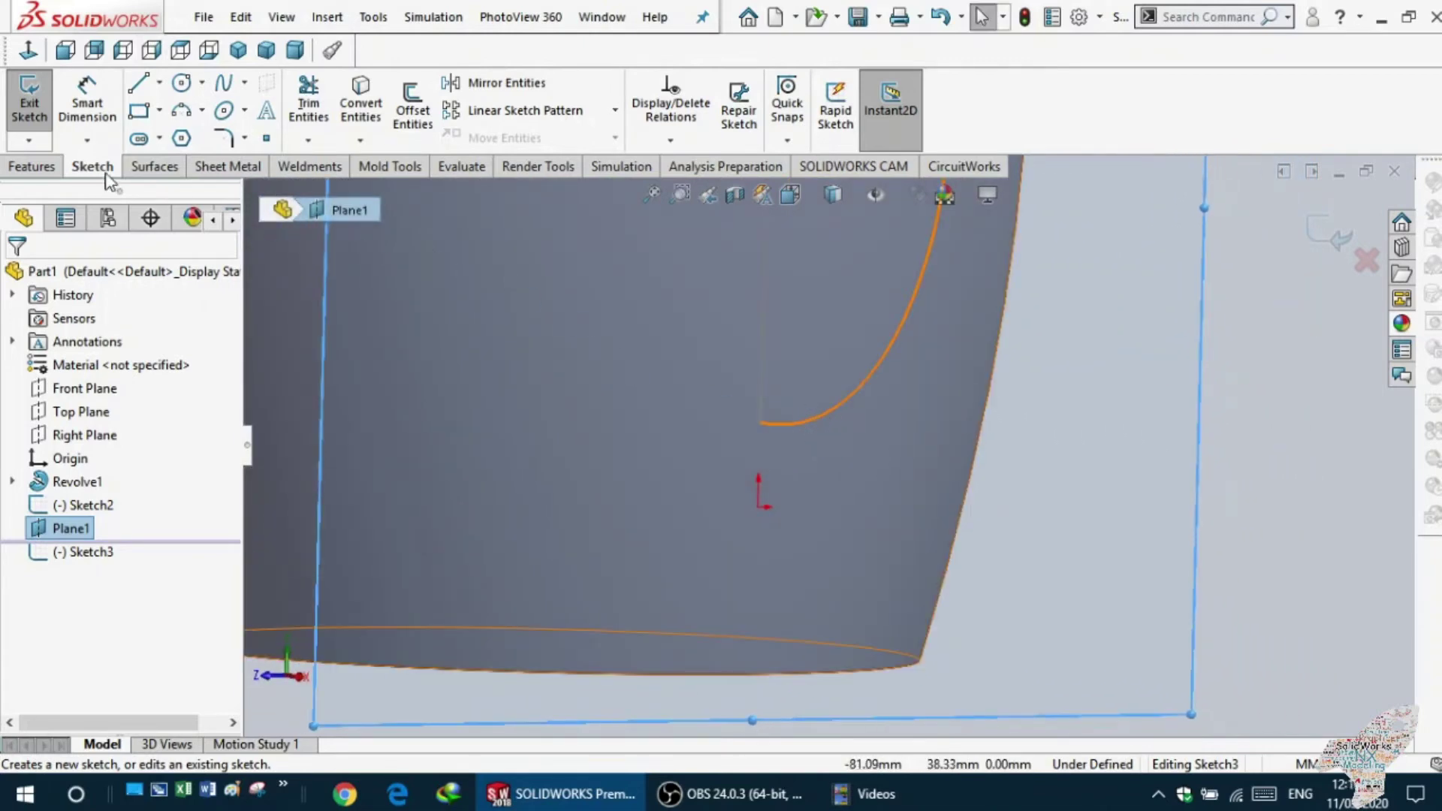
pyautogui.click(28, 49)
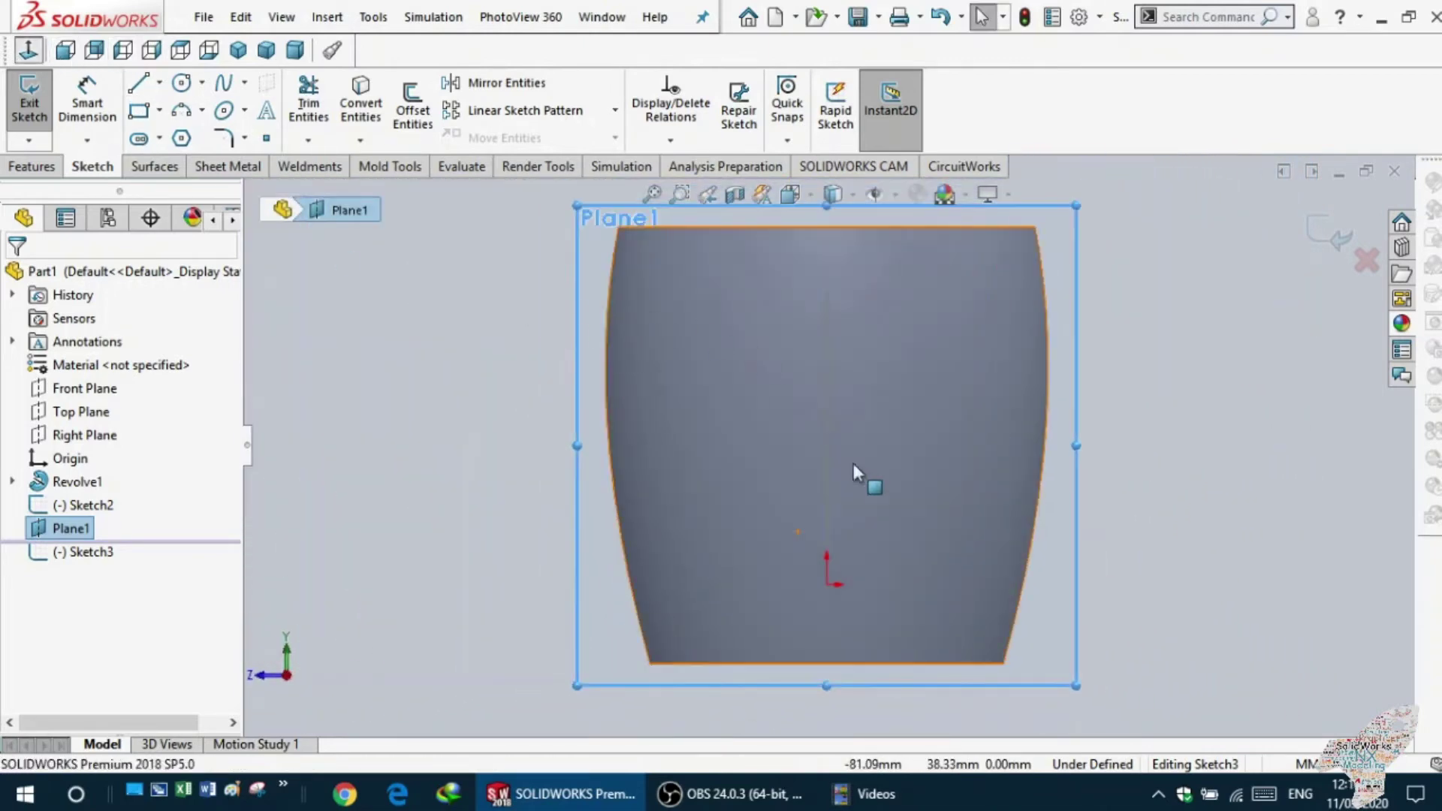
pyautogui.scroll(-1, 856, 512)
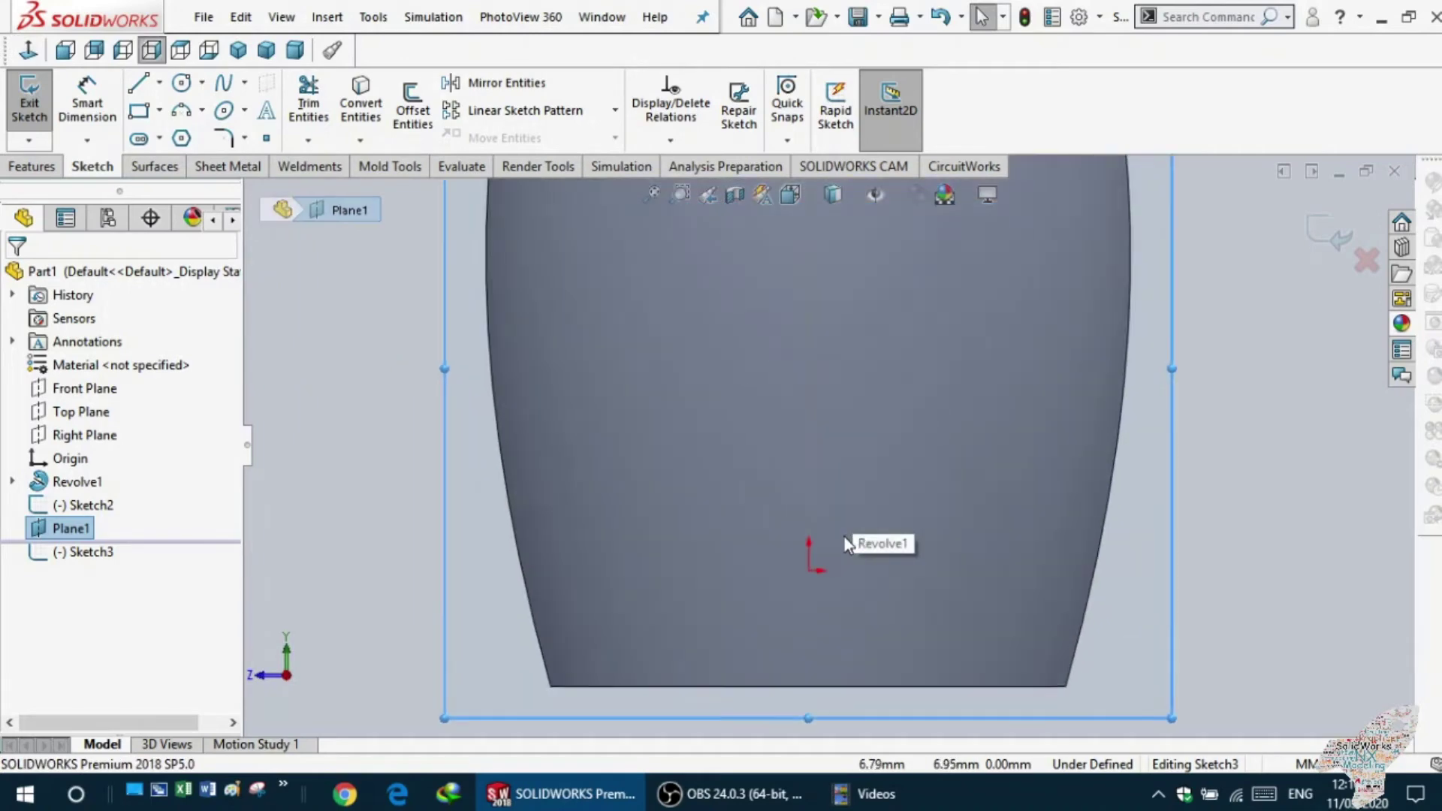
pyautogui.scroll(-1, 844, 537)
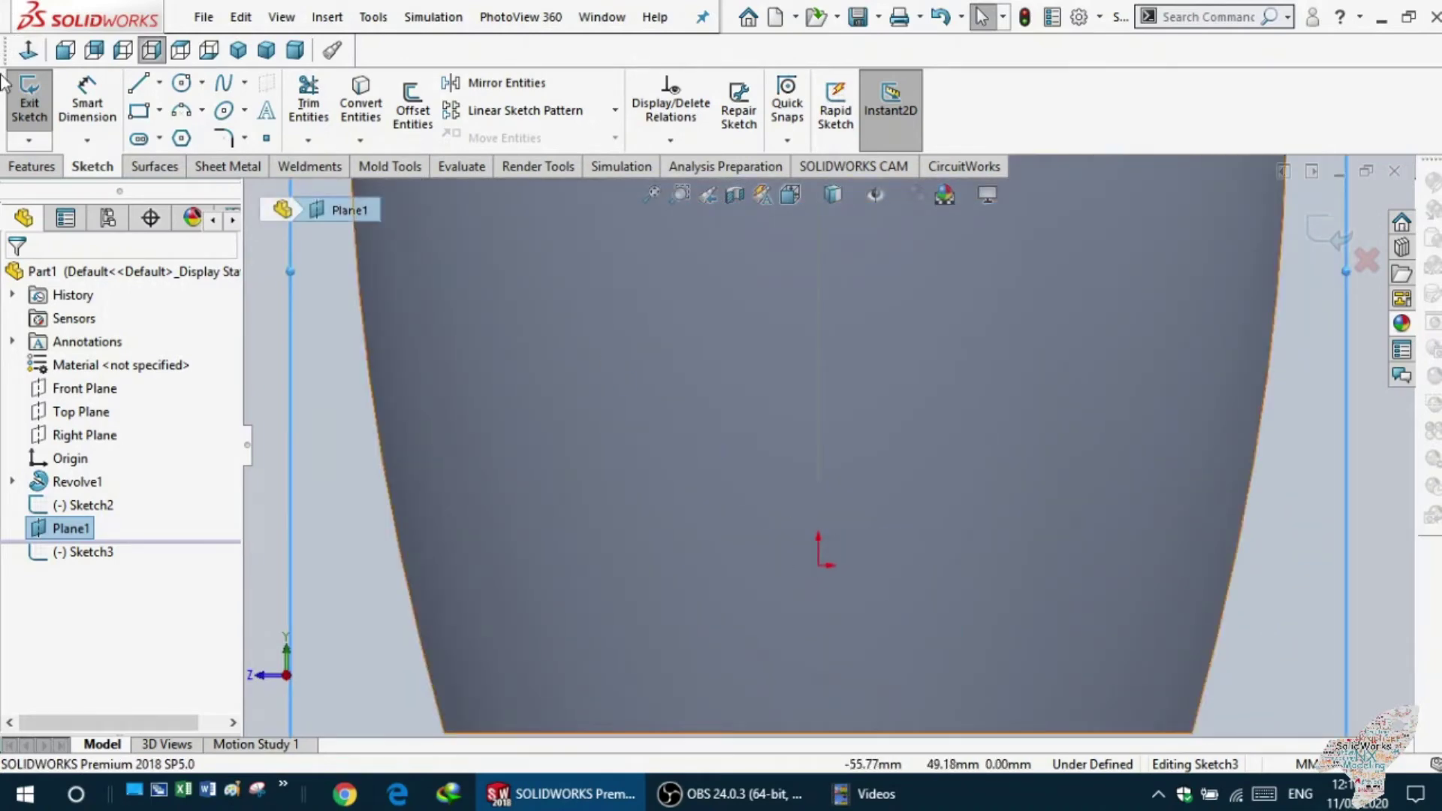
# - Draw a center rectangle with construction diagonals, centred on the vertical line above the origin
pyautogui.click(139, 111)
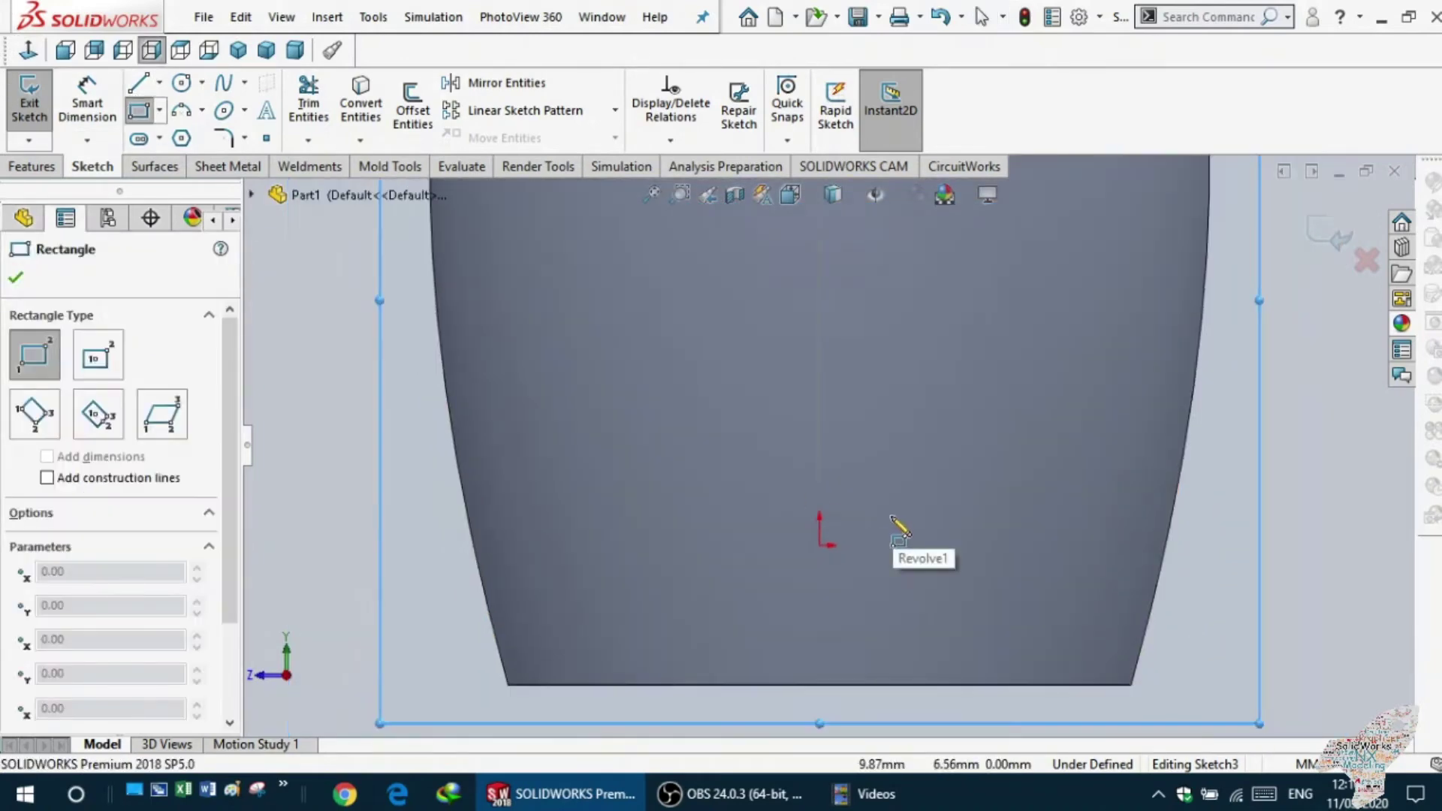
pyautogui.scroll(-1, 826, 460)
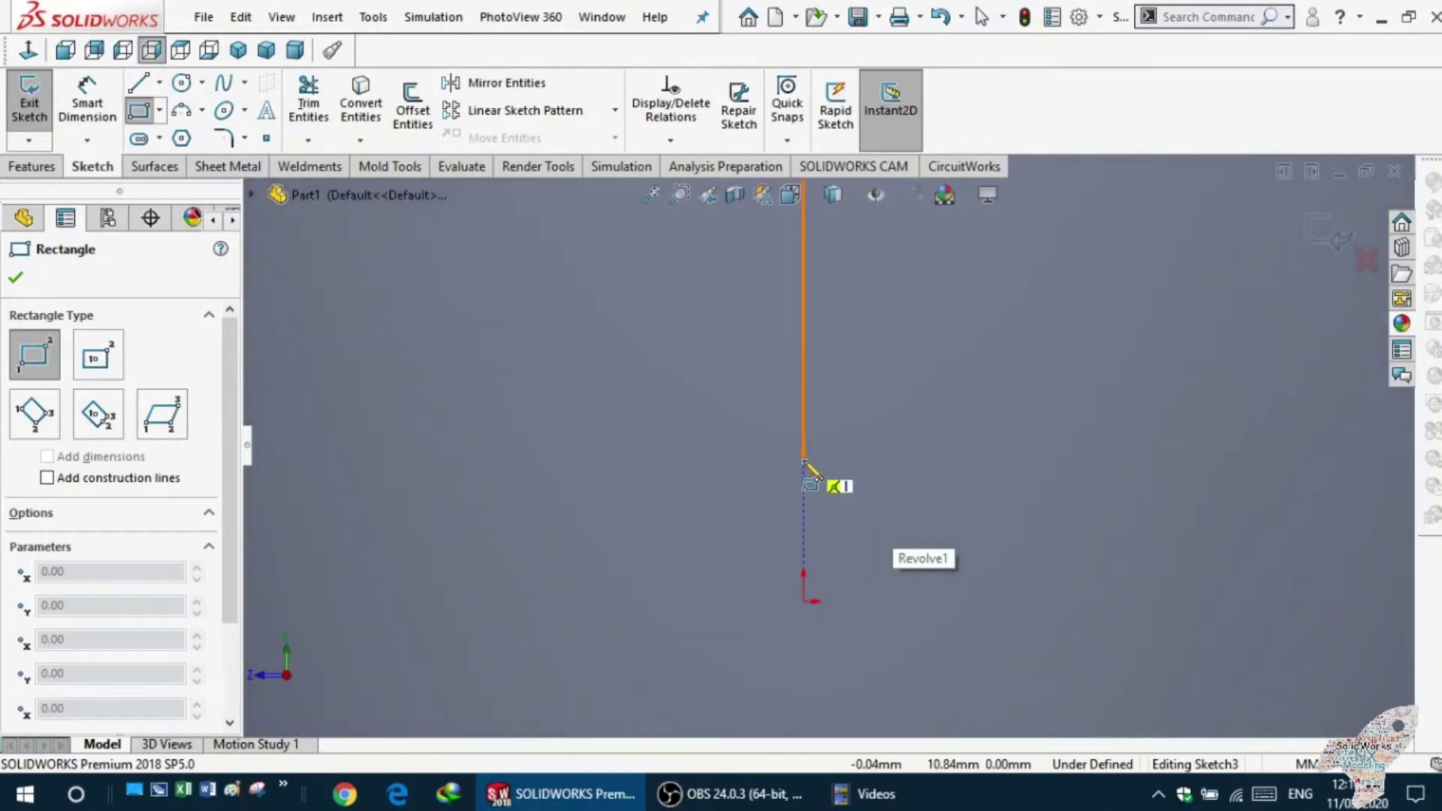
pyautogui.click(803, 456)
pyautogui.press('Escape')
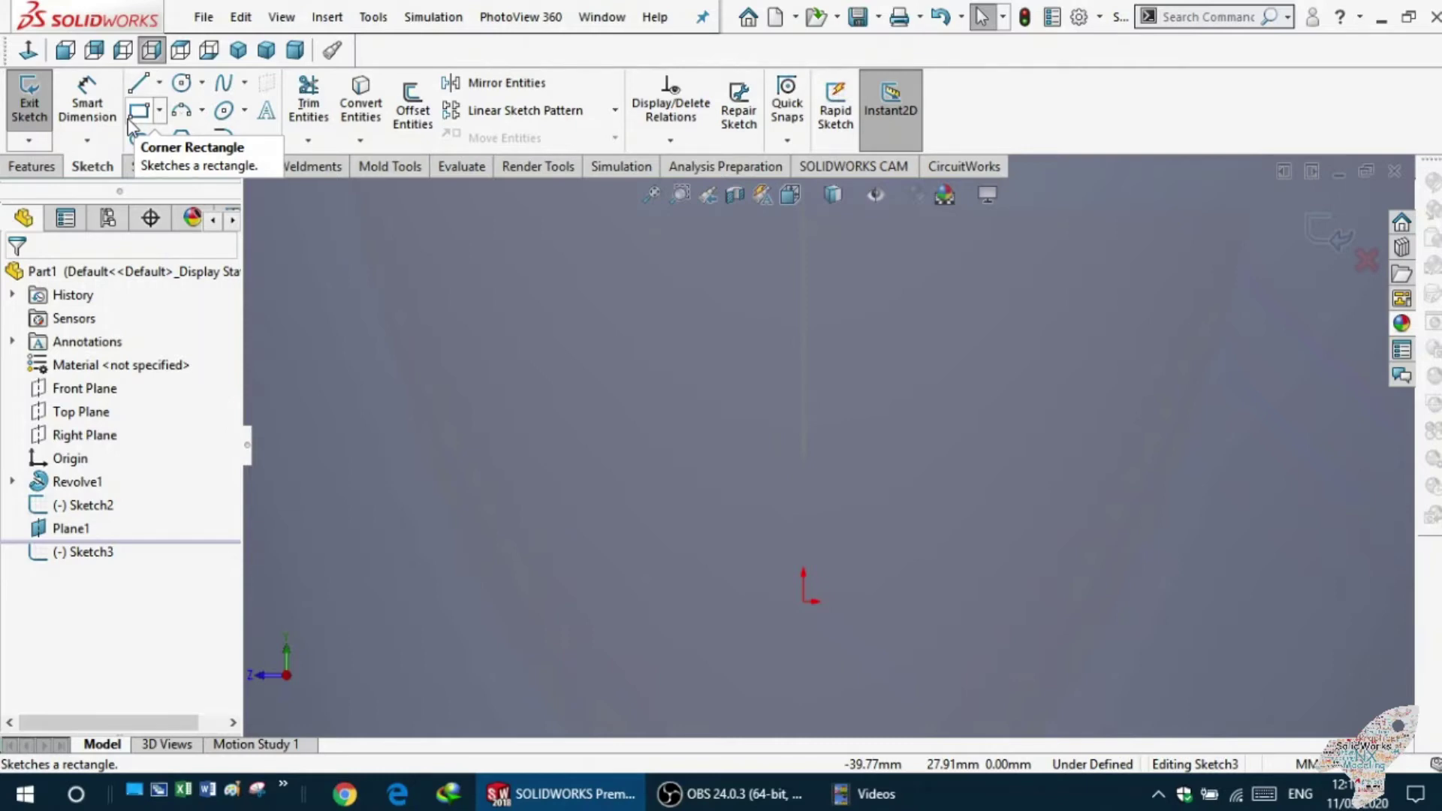
pyautogui.click(132, 120)
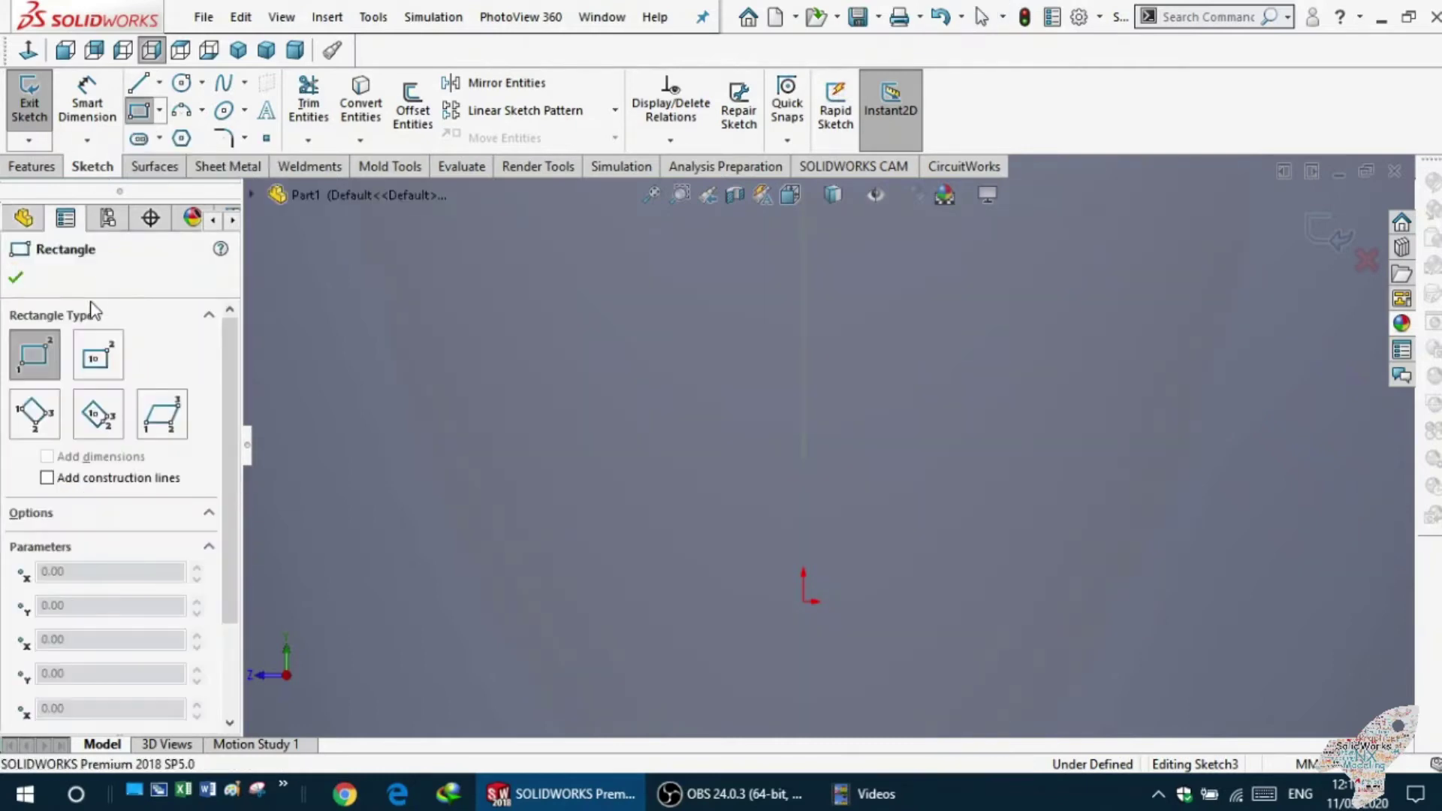
pyautogui.click(115, 350)
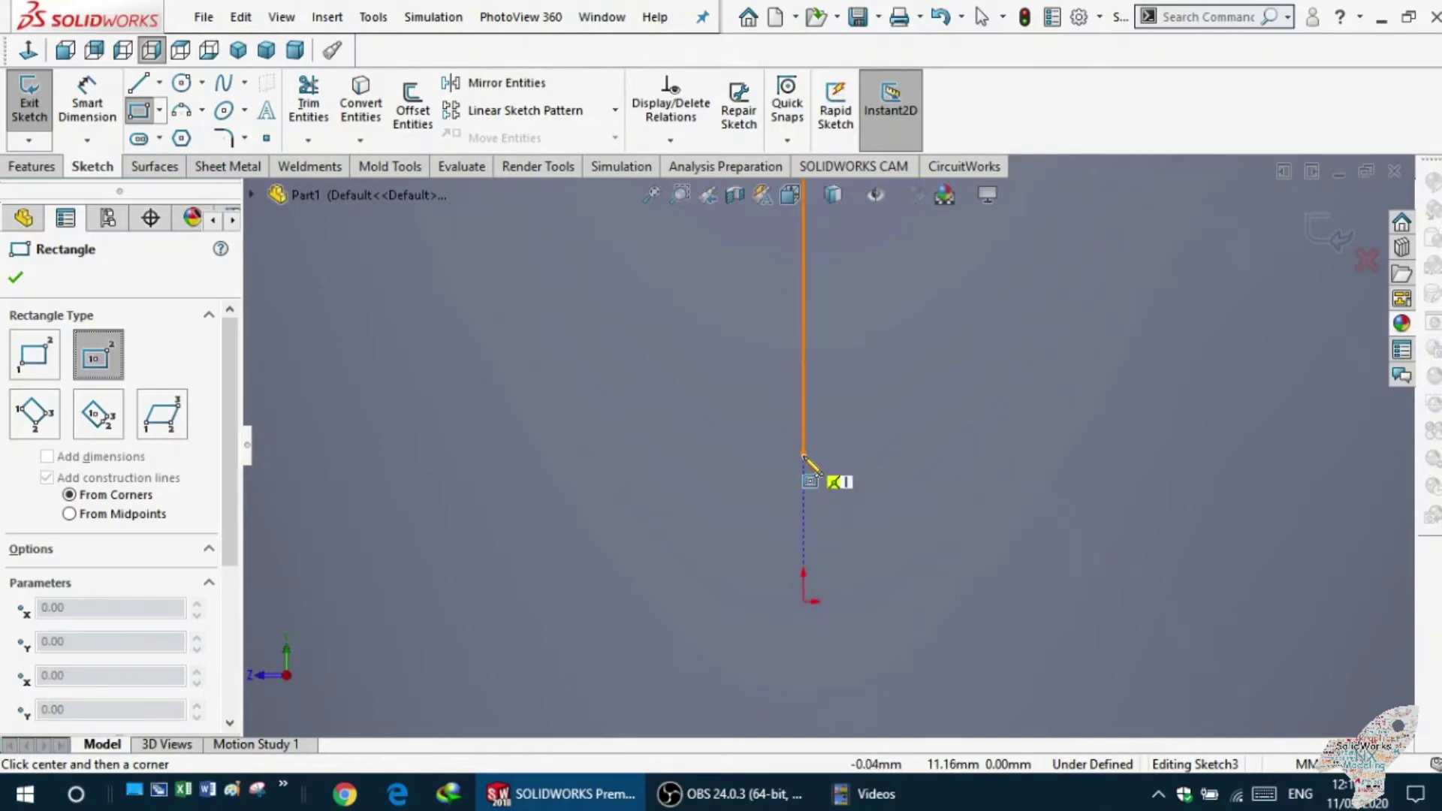
pyautogui.click(803, 455)
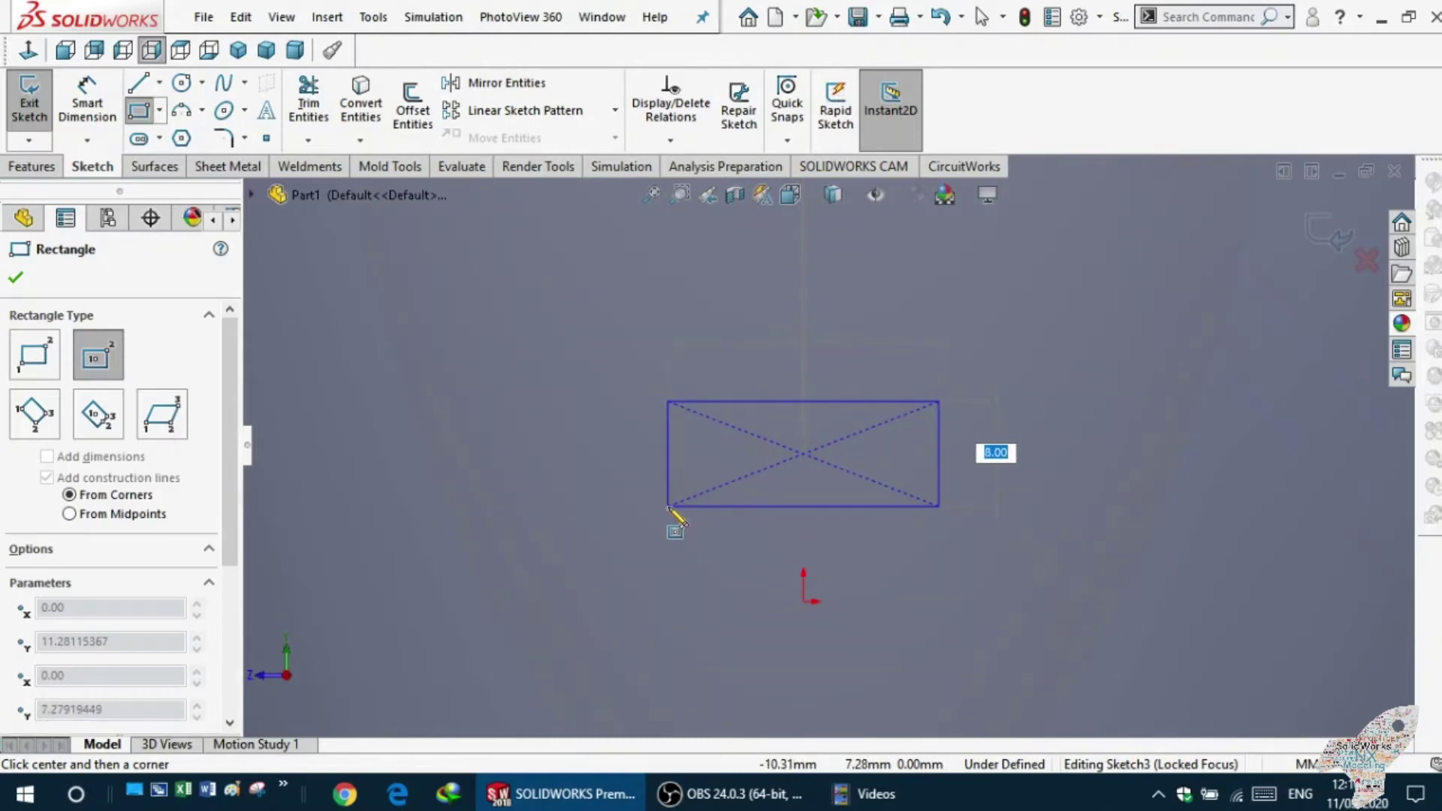
pyautogui.click(669, 507)
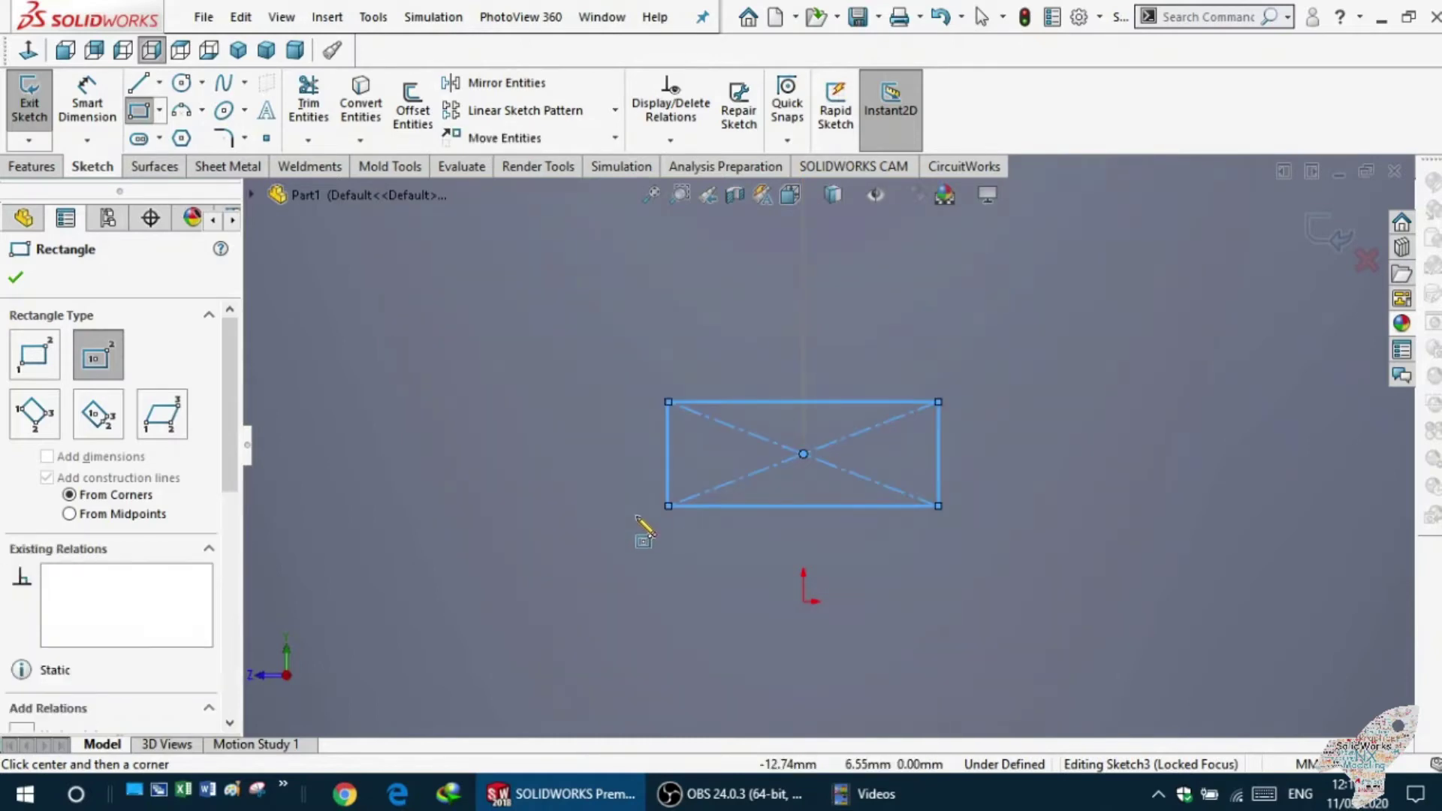
pyautogui.click(87, 116)
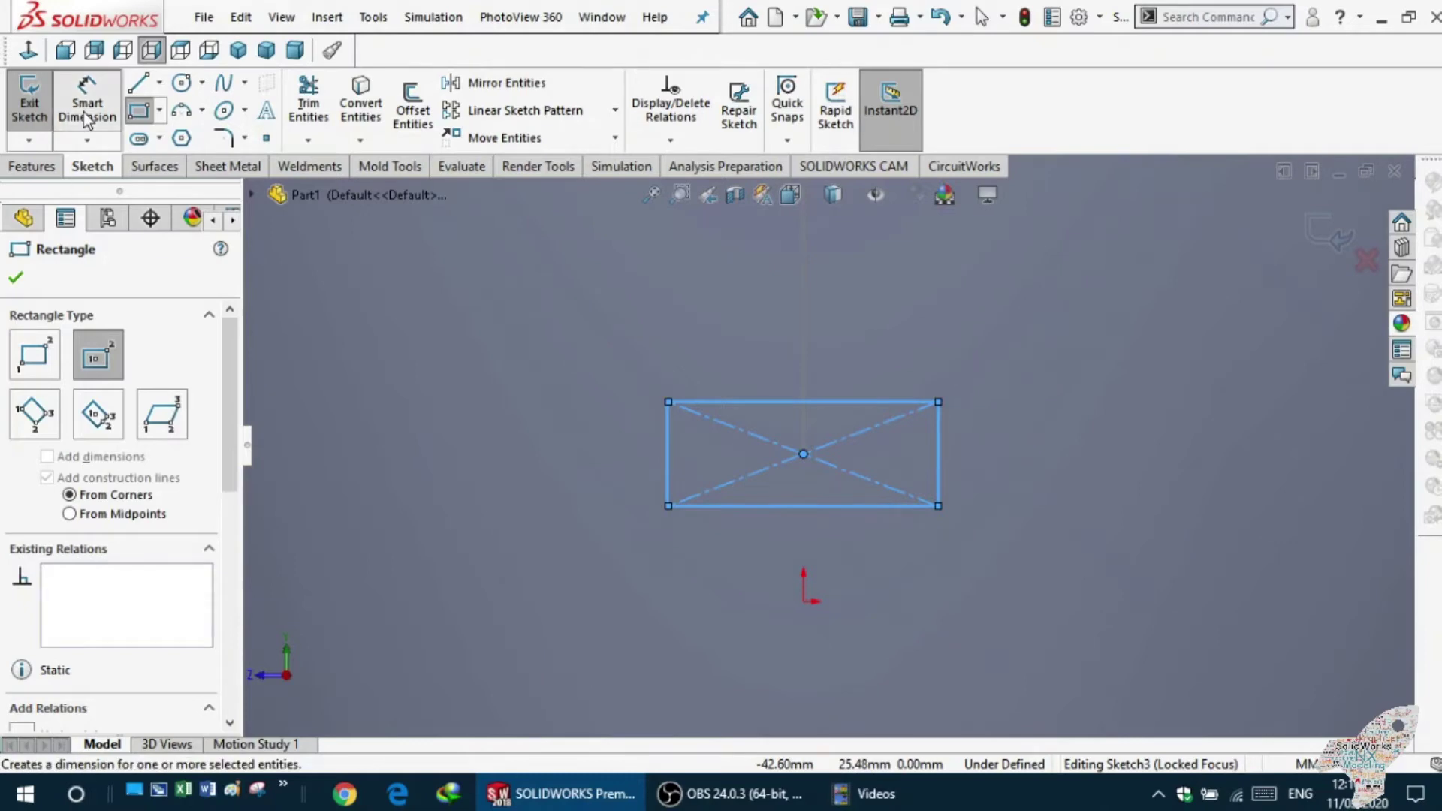
# - Dimension the rectangle's left edge to 8 mm high and its bottom edge to 20 mm wide
pyautogui.click(668, 462)
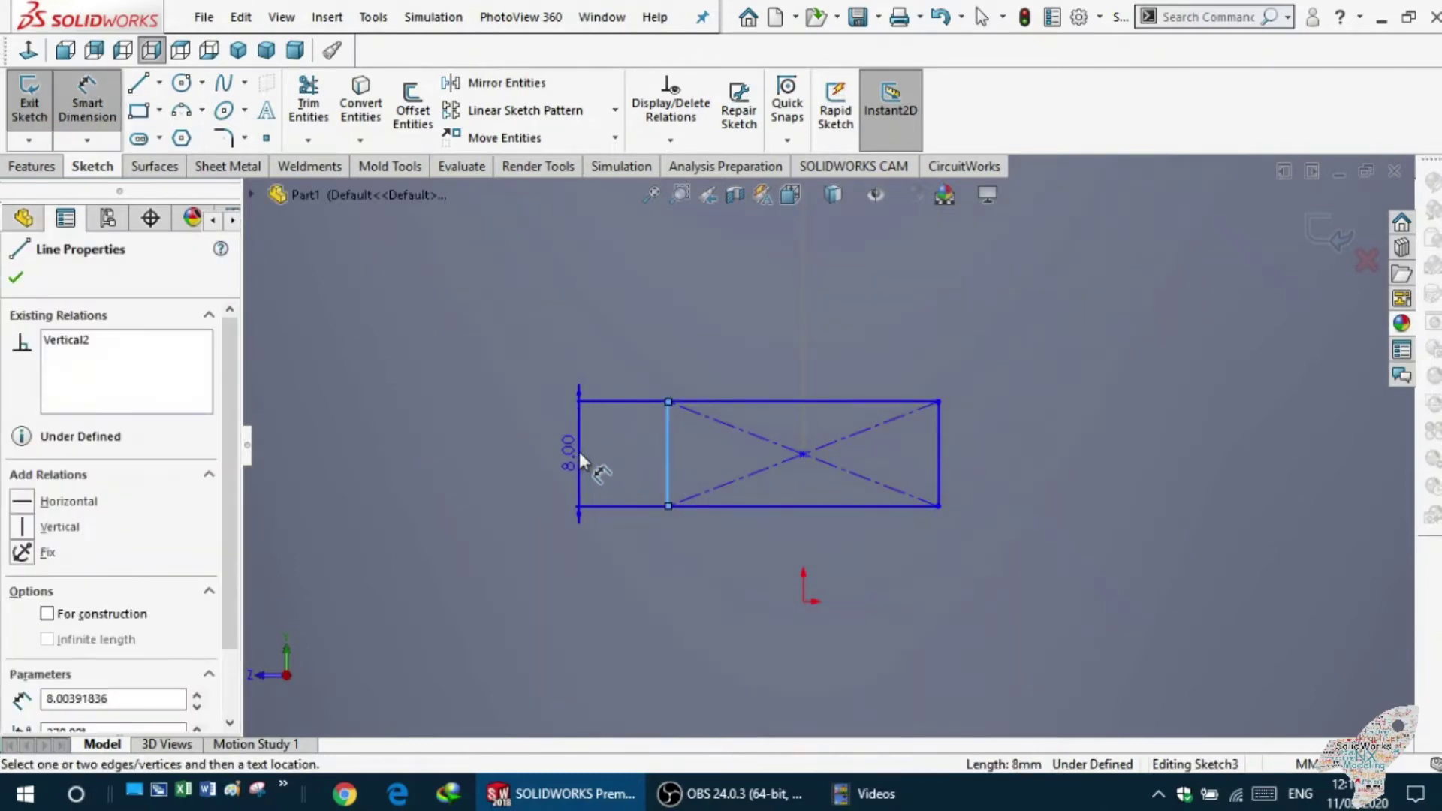
pyautogui.click(580, 454)
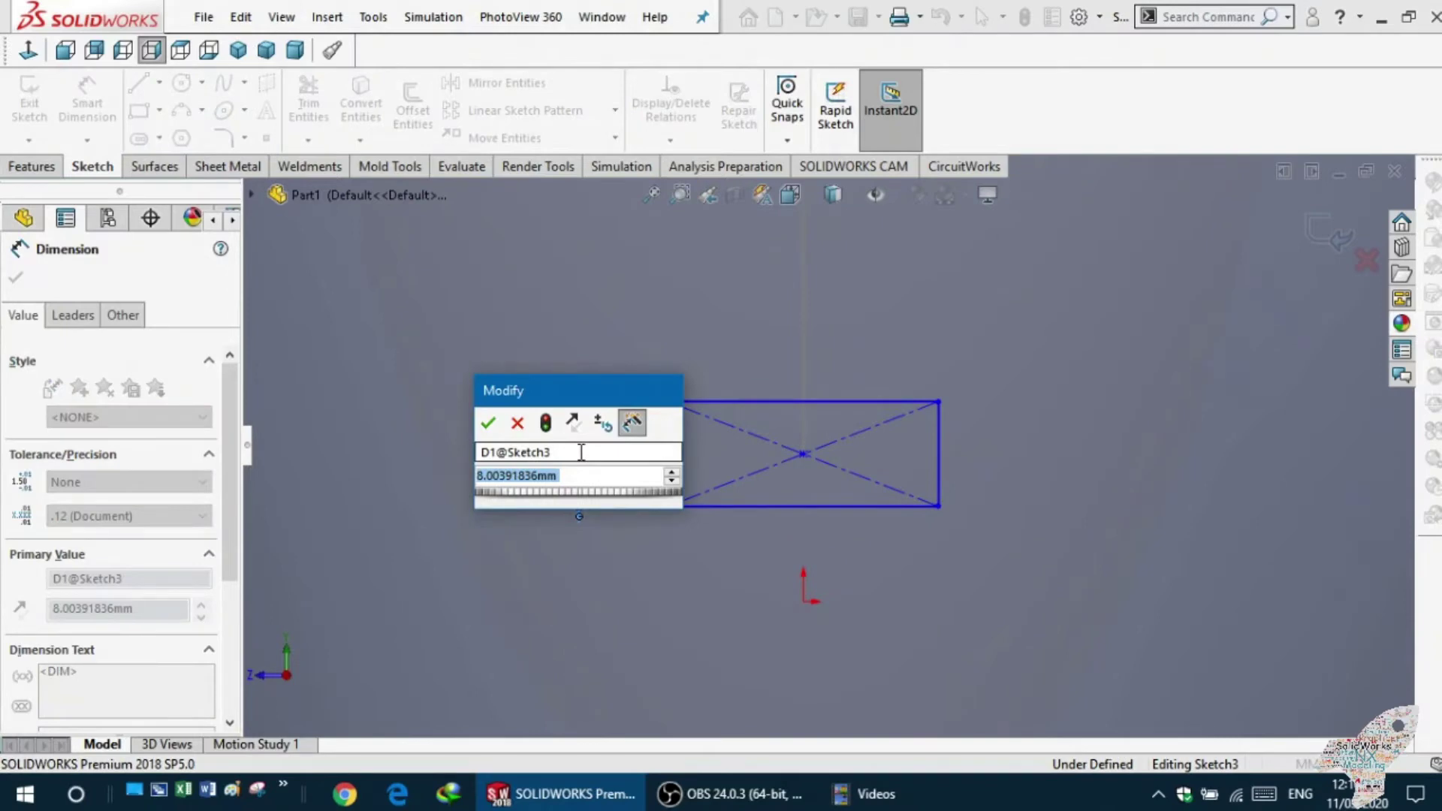
pyautogui.write('8')
pyautogui.click(579, 453)
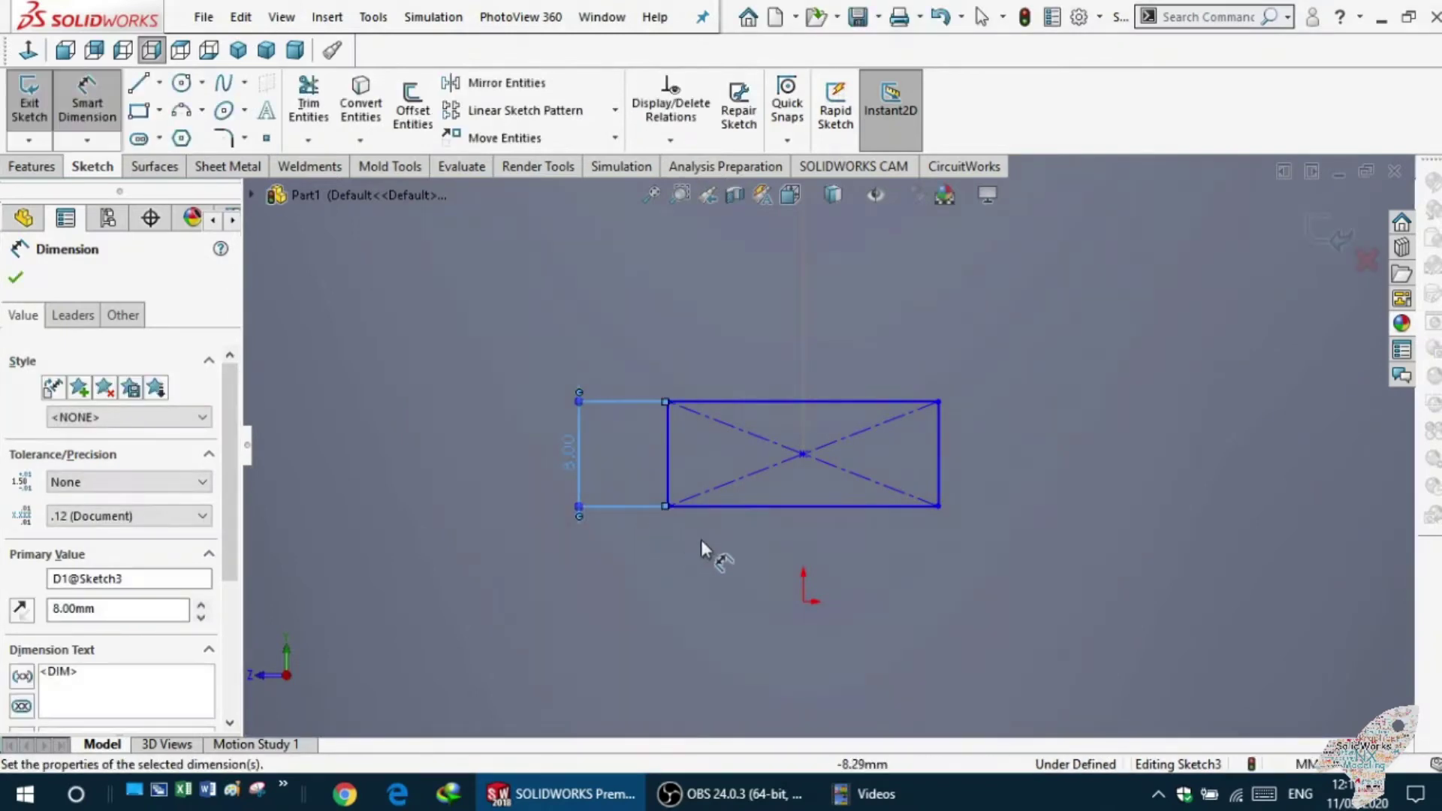
pyautogui.click(820, 504)
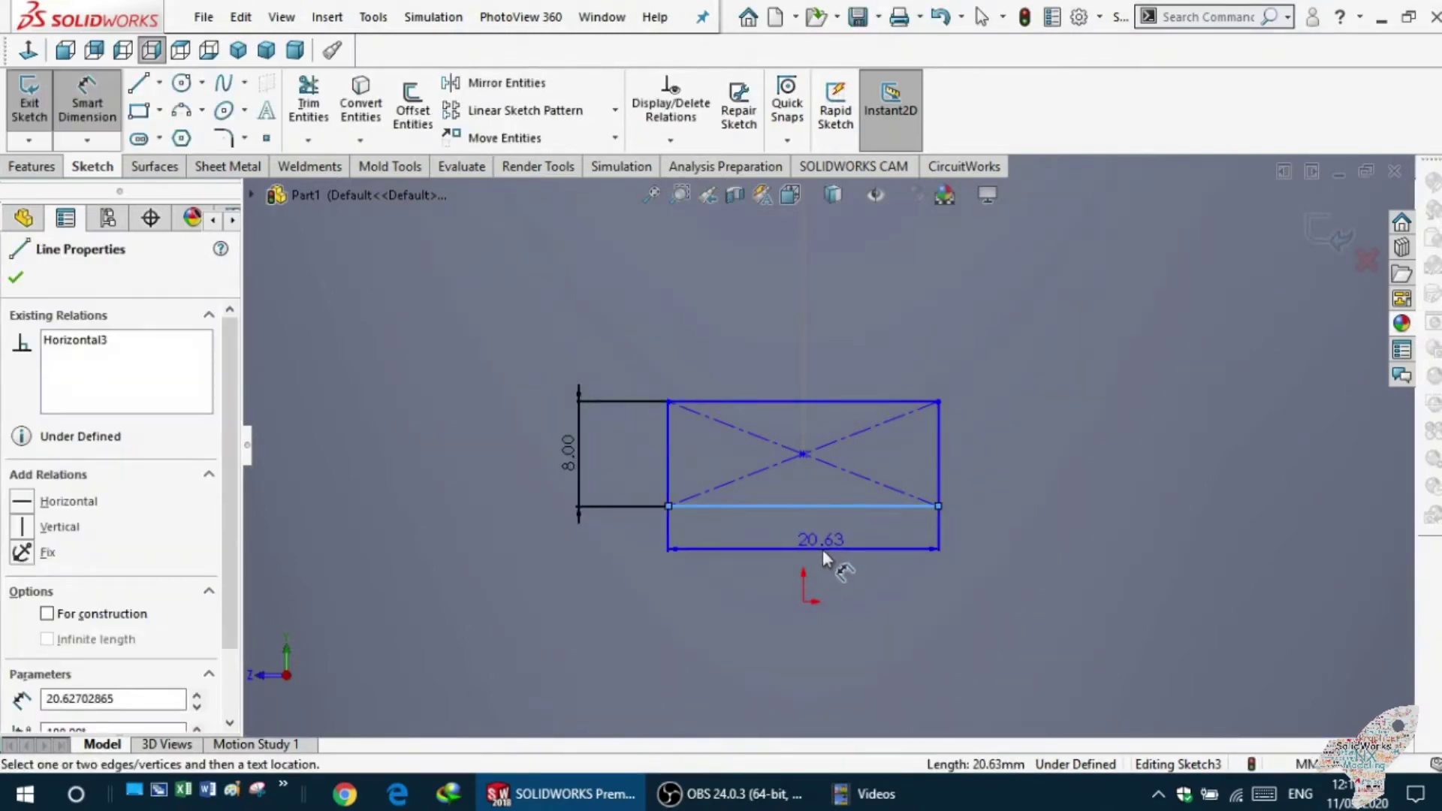
pyautogui.click(822, 548)
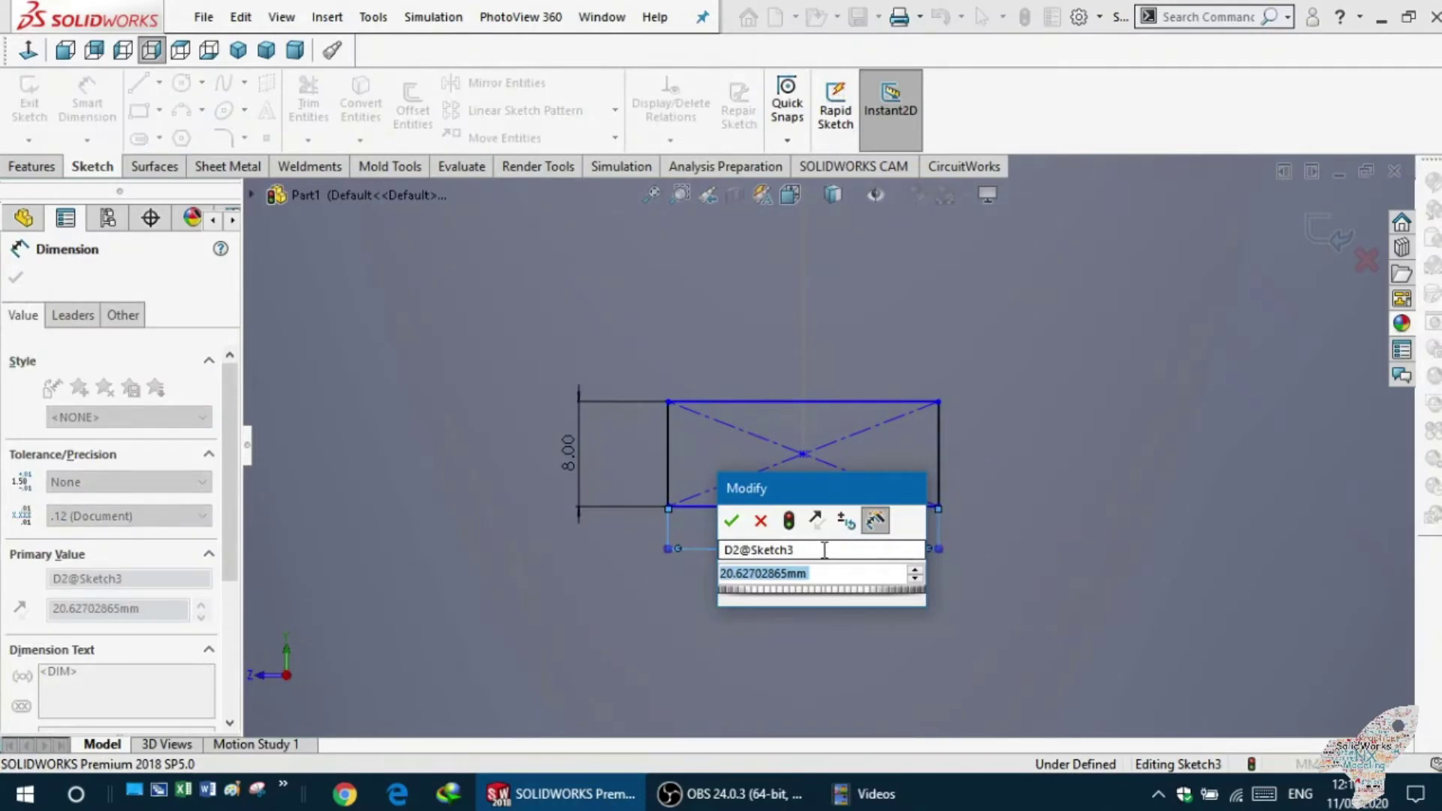
pyautogui.write('20')
pyautogui.press('Return')
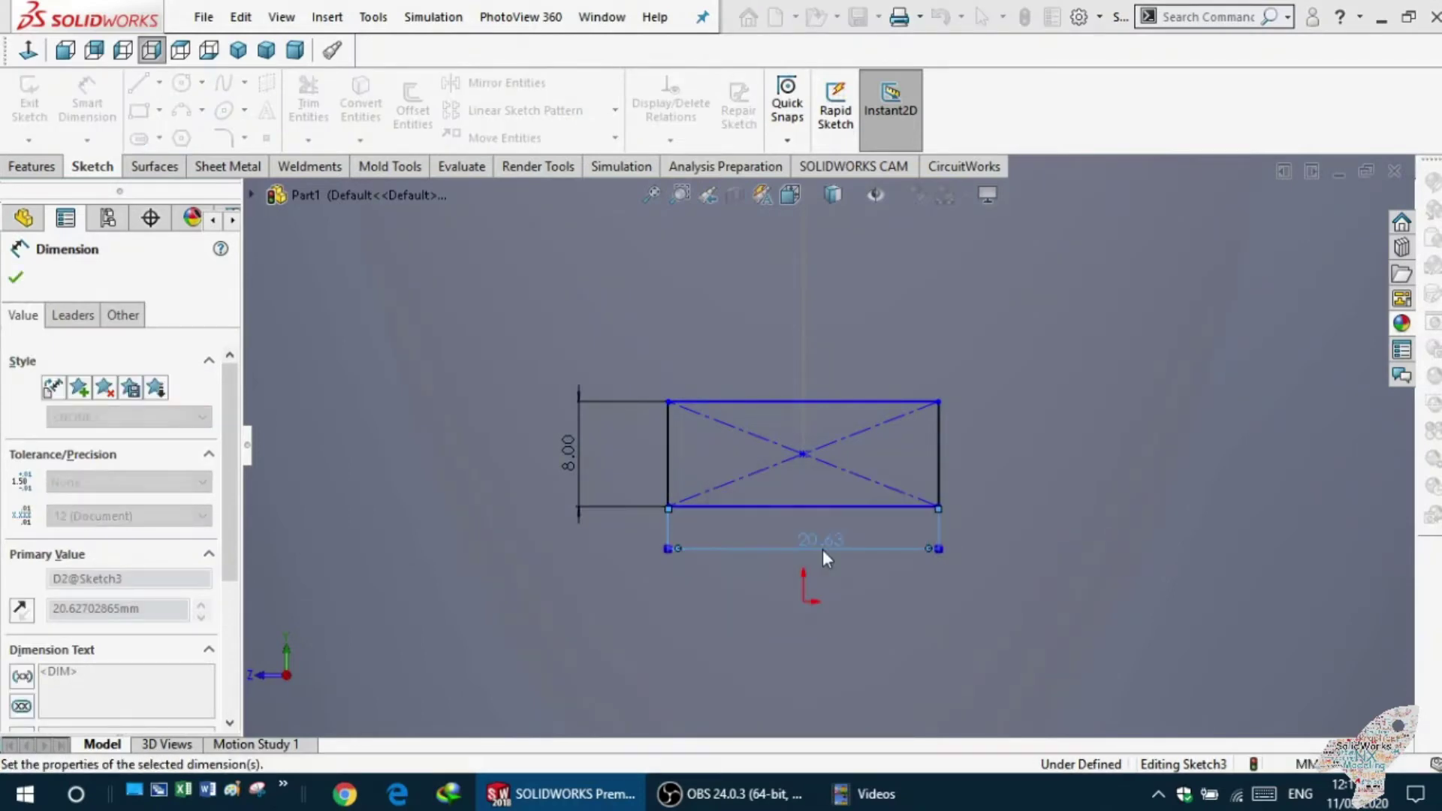
pyautogui.press('Escape')
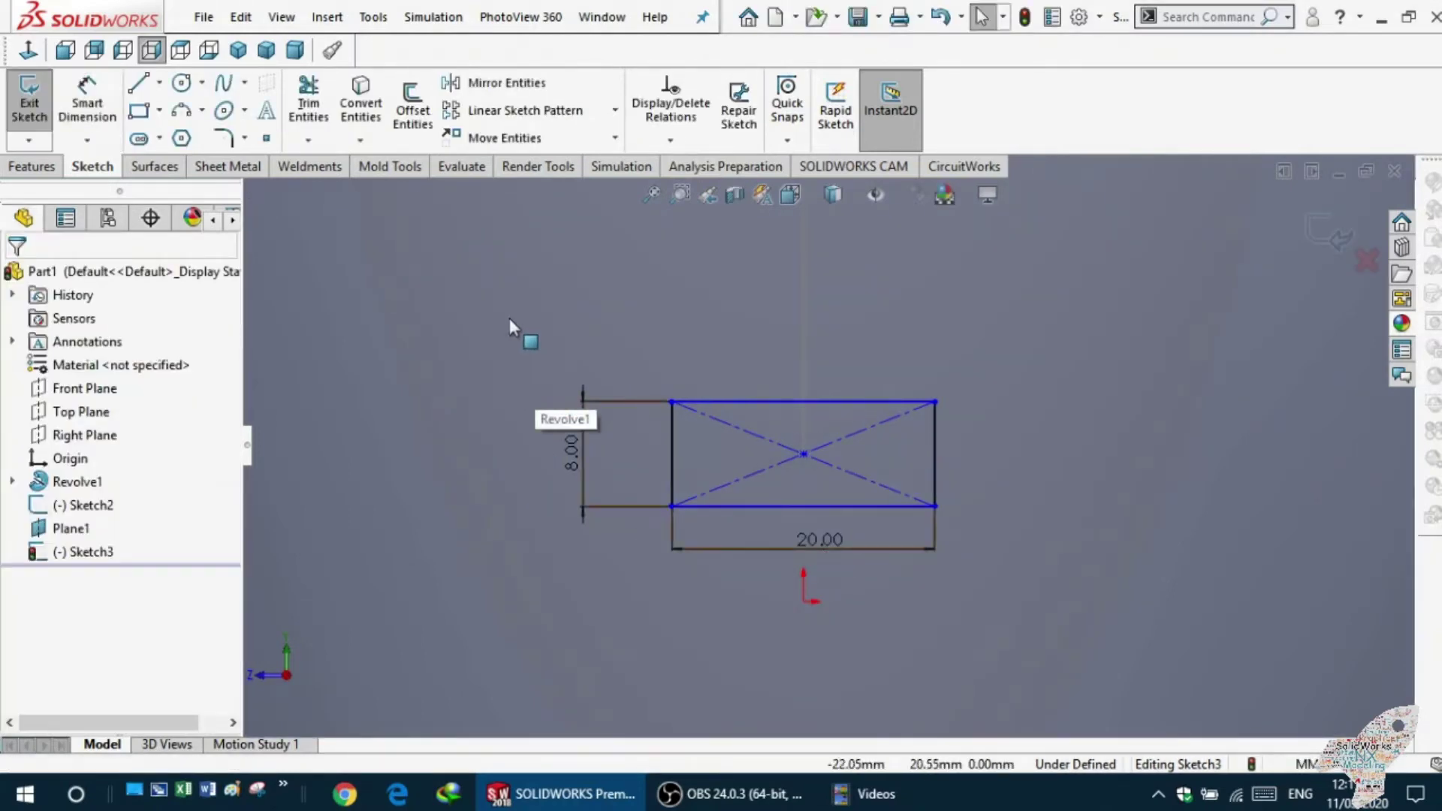
pyautogui.click(220, 85)
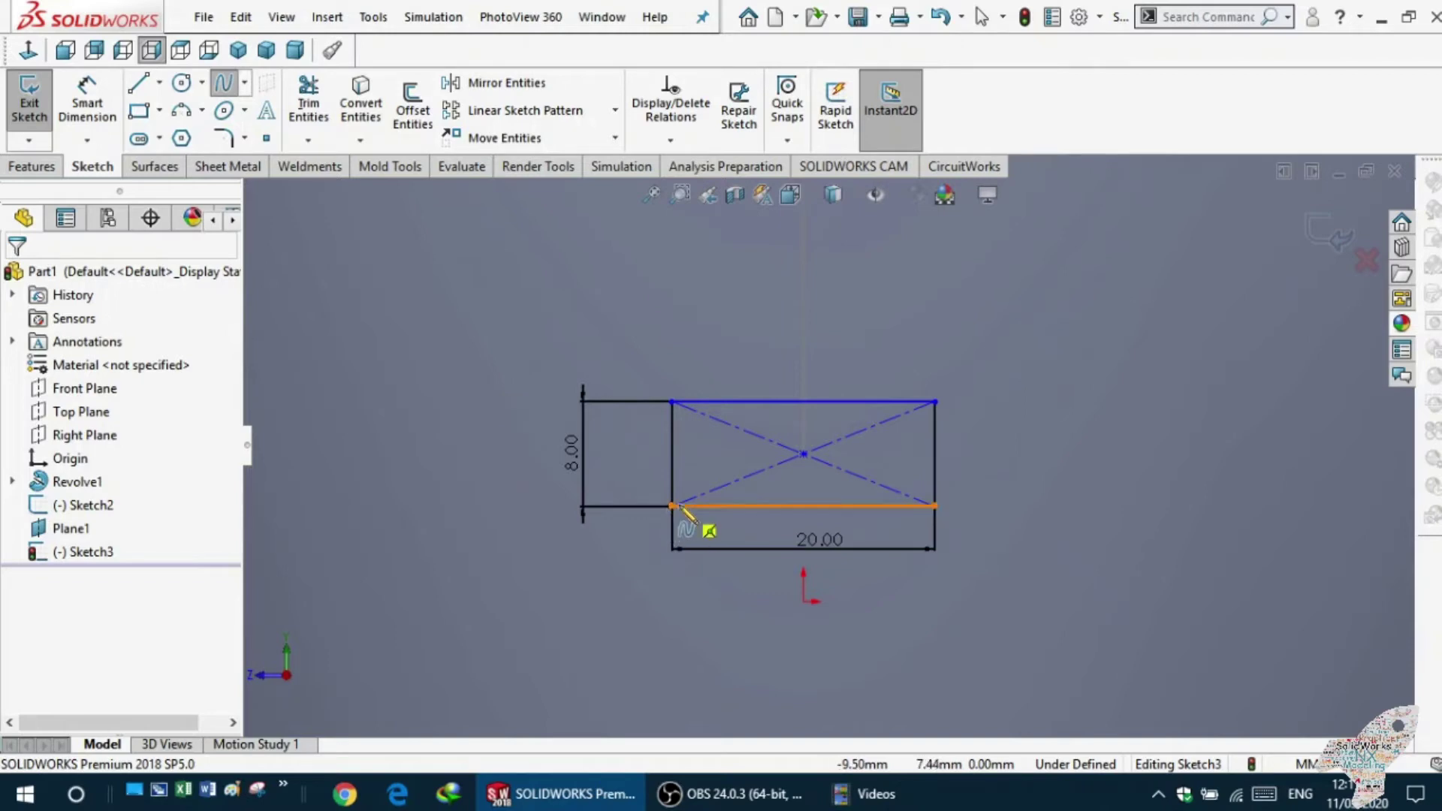
# - Draw a three-point spline from the bottom-left corner through the middle to the bottom-right corner
pyautogui.click(671, 506)
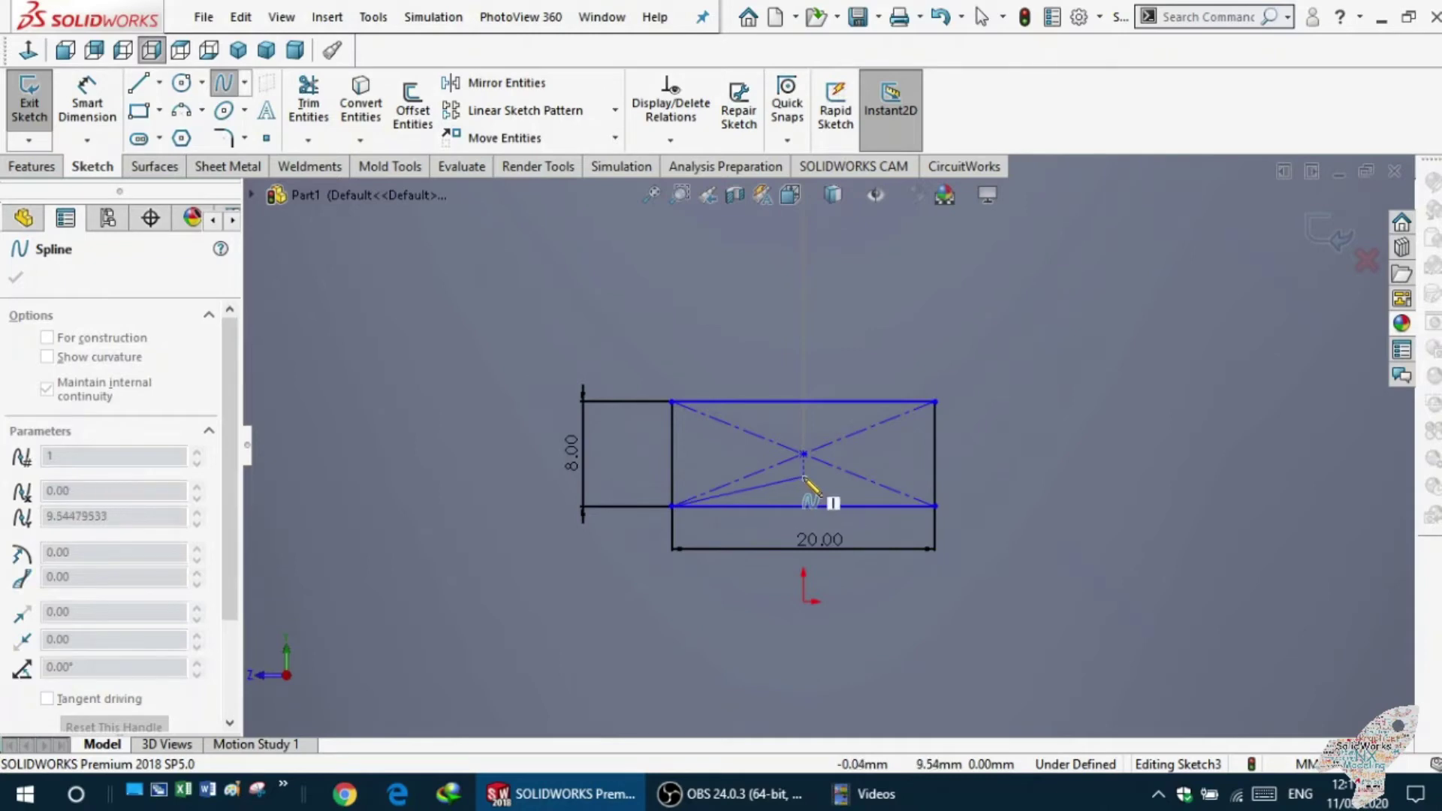
pyautogui.click(802, 481)
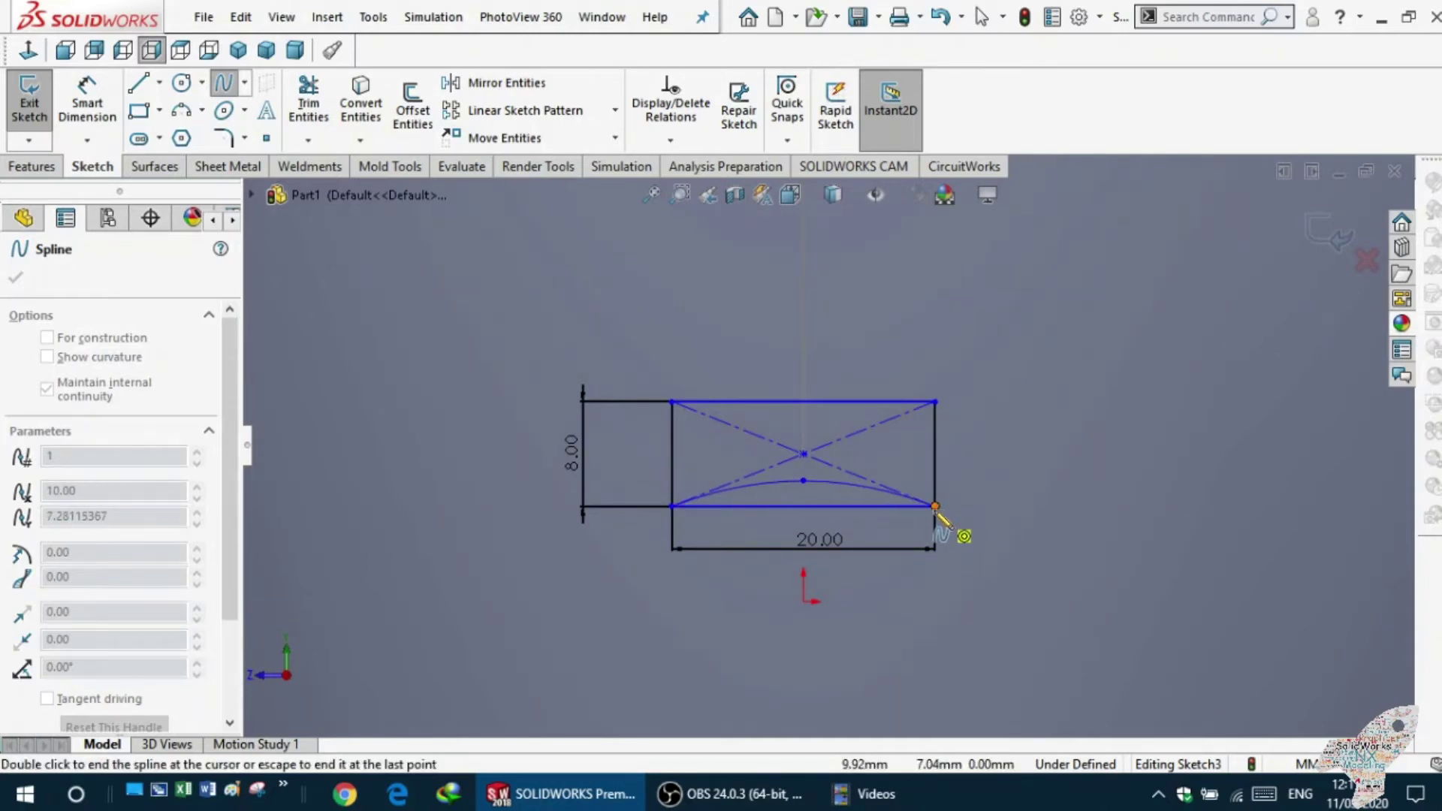
pyautogui.doubleClick(935, 505)
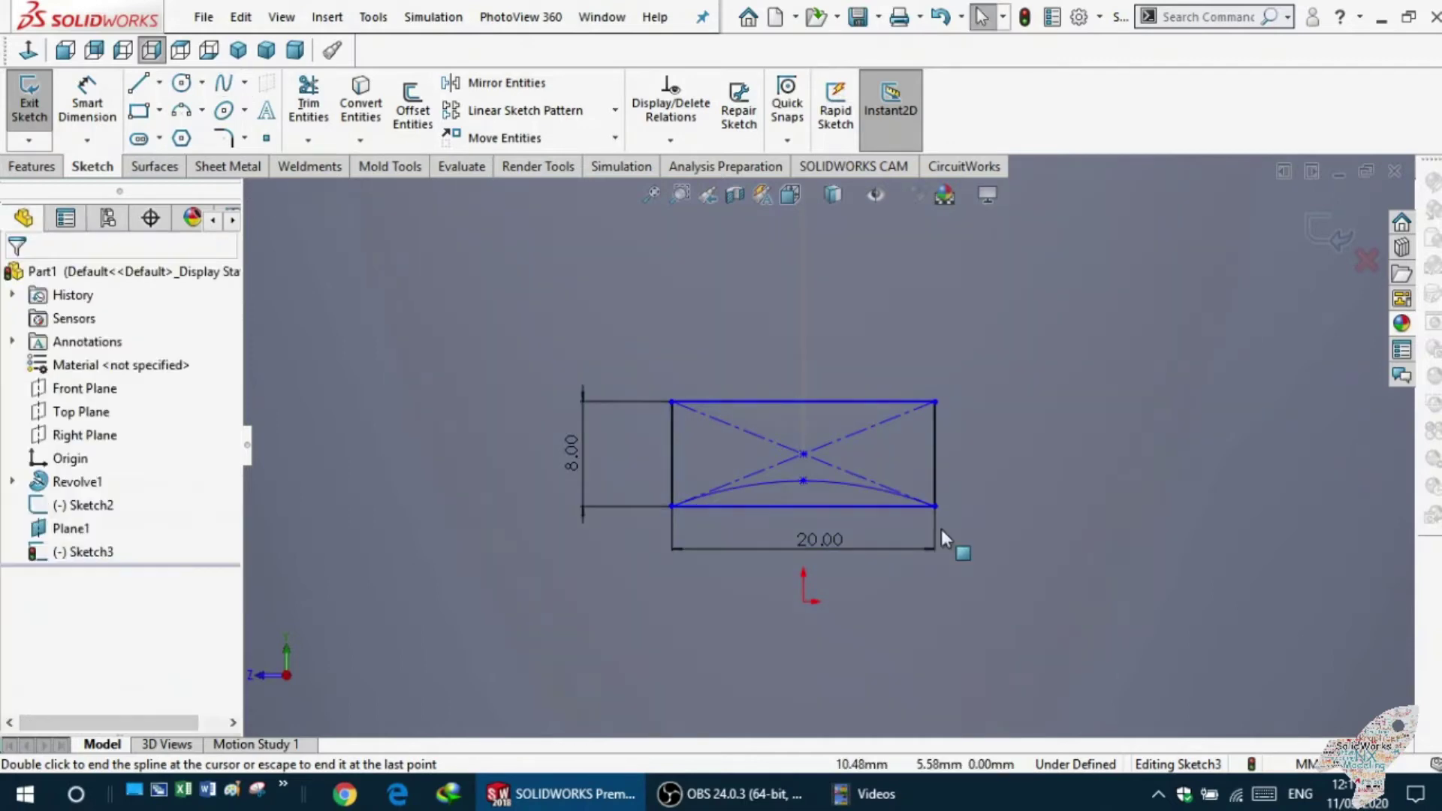
pyautogui.scroll(-3, 785, 450)
pyautogui.scroll(-2, 787, 433)
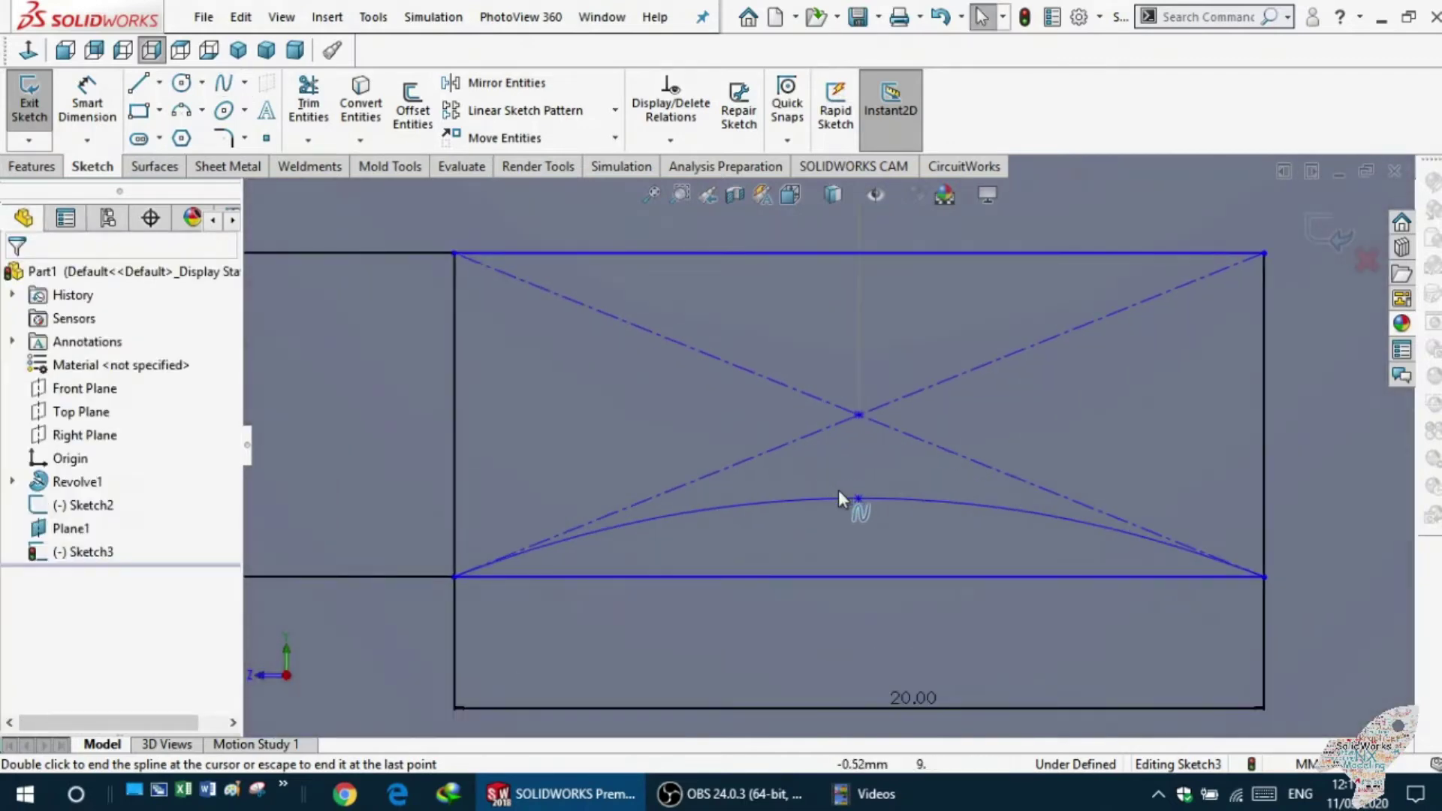
# - Drag the spline's middle point down to make a shallow arch
pyautogui.click(857, 499)
pyautogui.moveTo(859, 498); pyautogui.dragTo(845, 534)
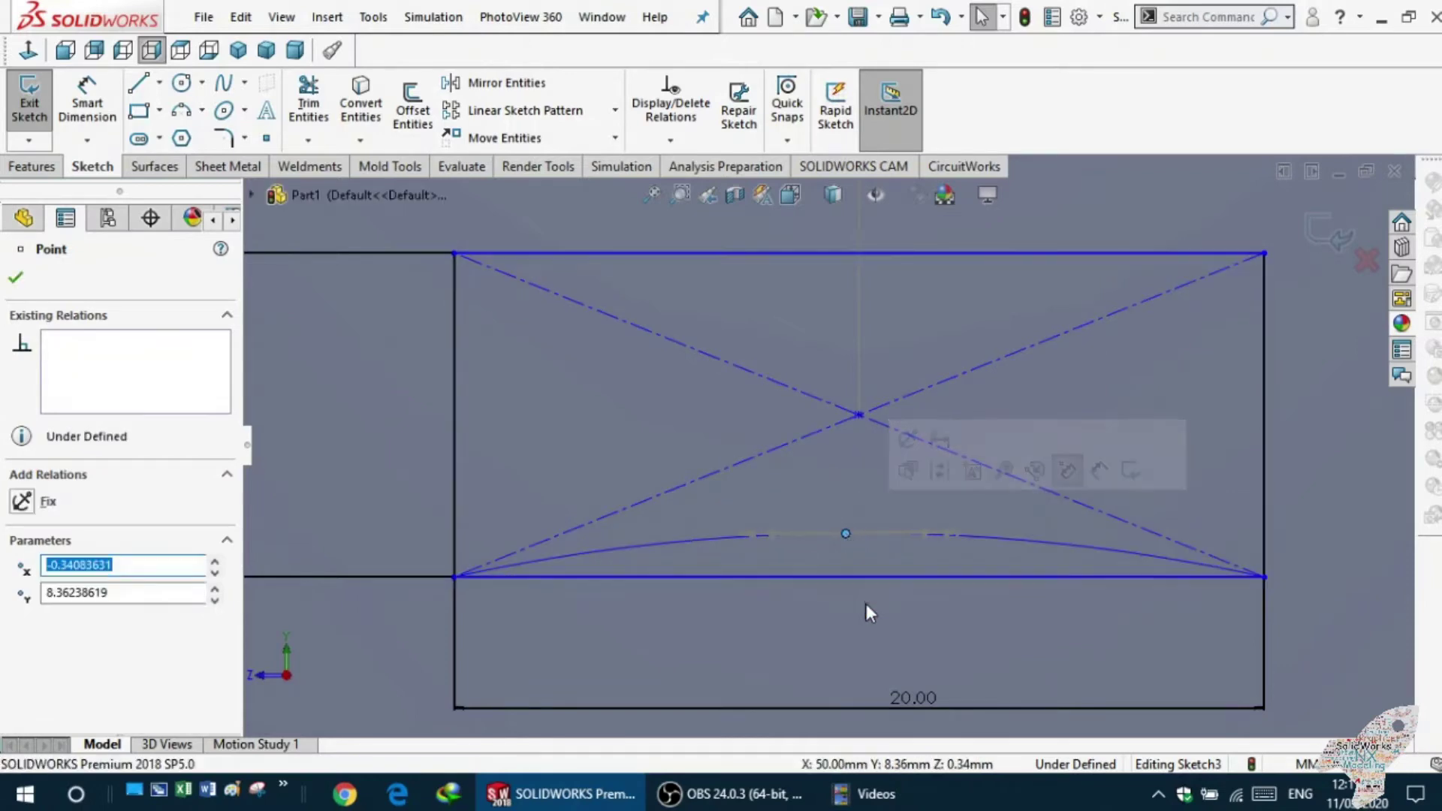
pyautogui.click(885, 632)
pyautogui.scroll(2, 863, 619)
pyautogui.scroll(3, 858, 606)
pyautogui.scroll(1, 846, 584)
pyautogui.scroll(-3, 863, 465)
pyautogui.scroll(-3, 901, 443)
pyautogui.scroll(-2, 826, 413)
pyautogui.scroll(-1, 675, 421)
pyautogui.scroll(-2, 601, 417)
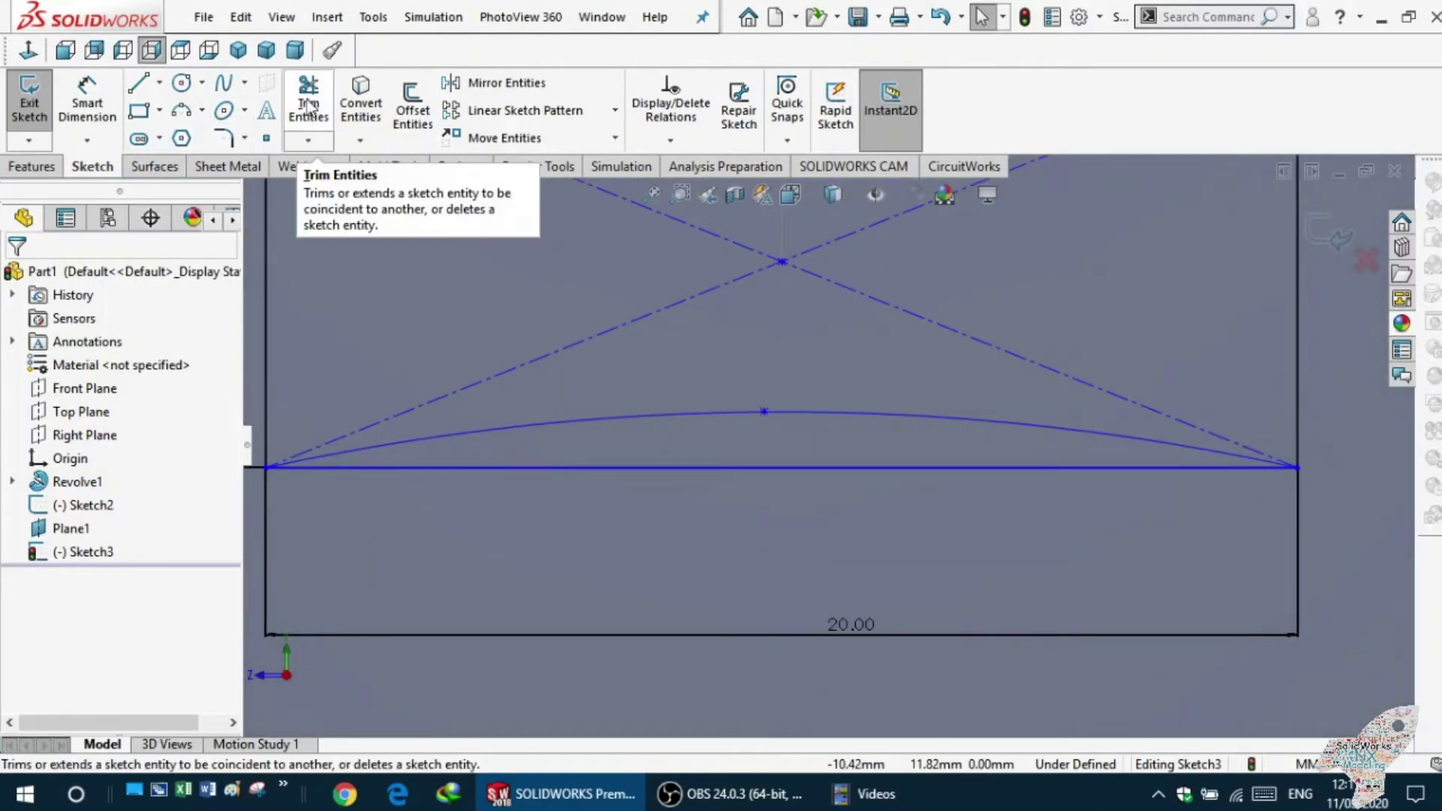
# - Trim away the rectangle's straight bottom line, leaving the spline as its base
pyautogui.click(303, 125)
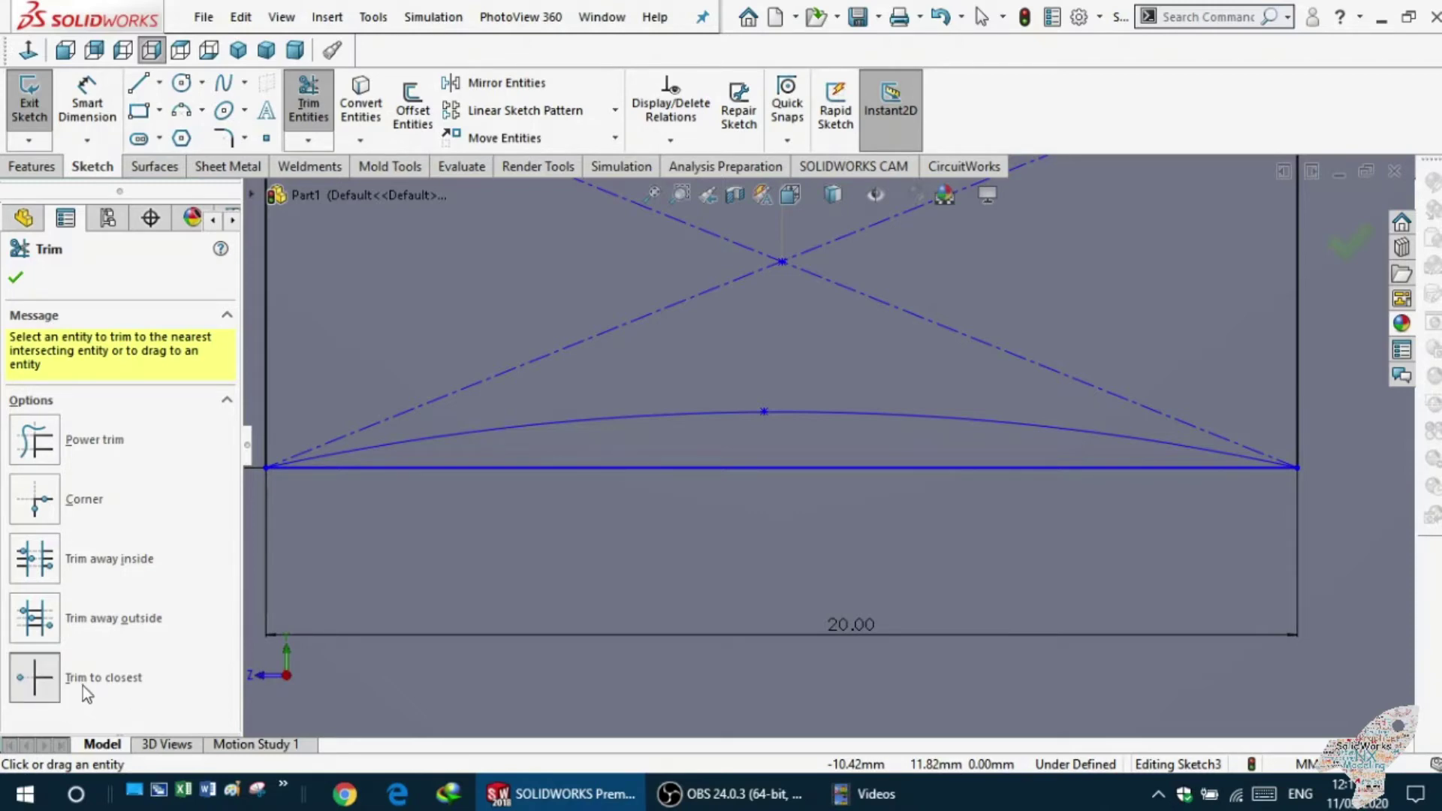
pyautogui.click(575, 466)
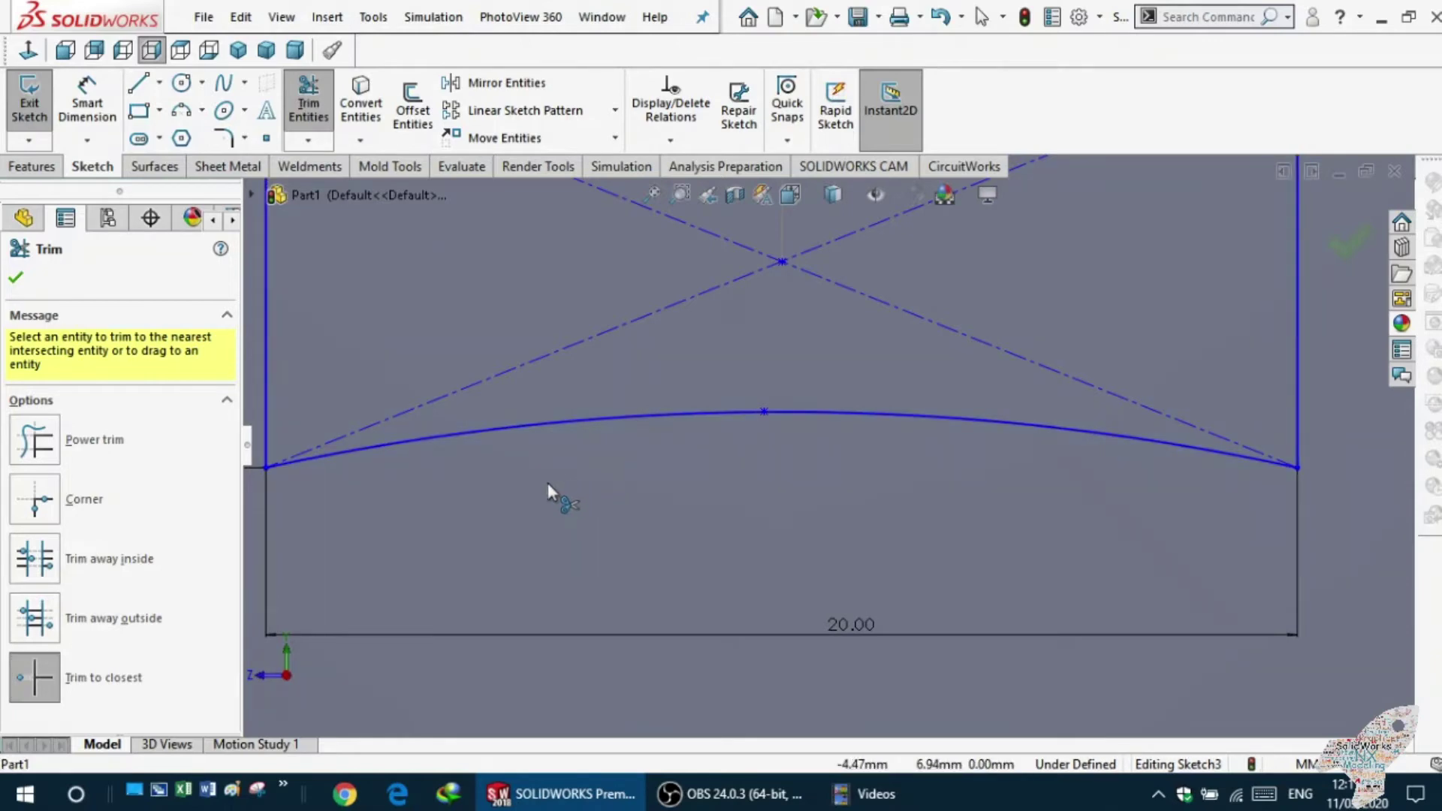
pyautogui.press('f')
pyautogui.click(15, 279)
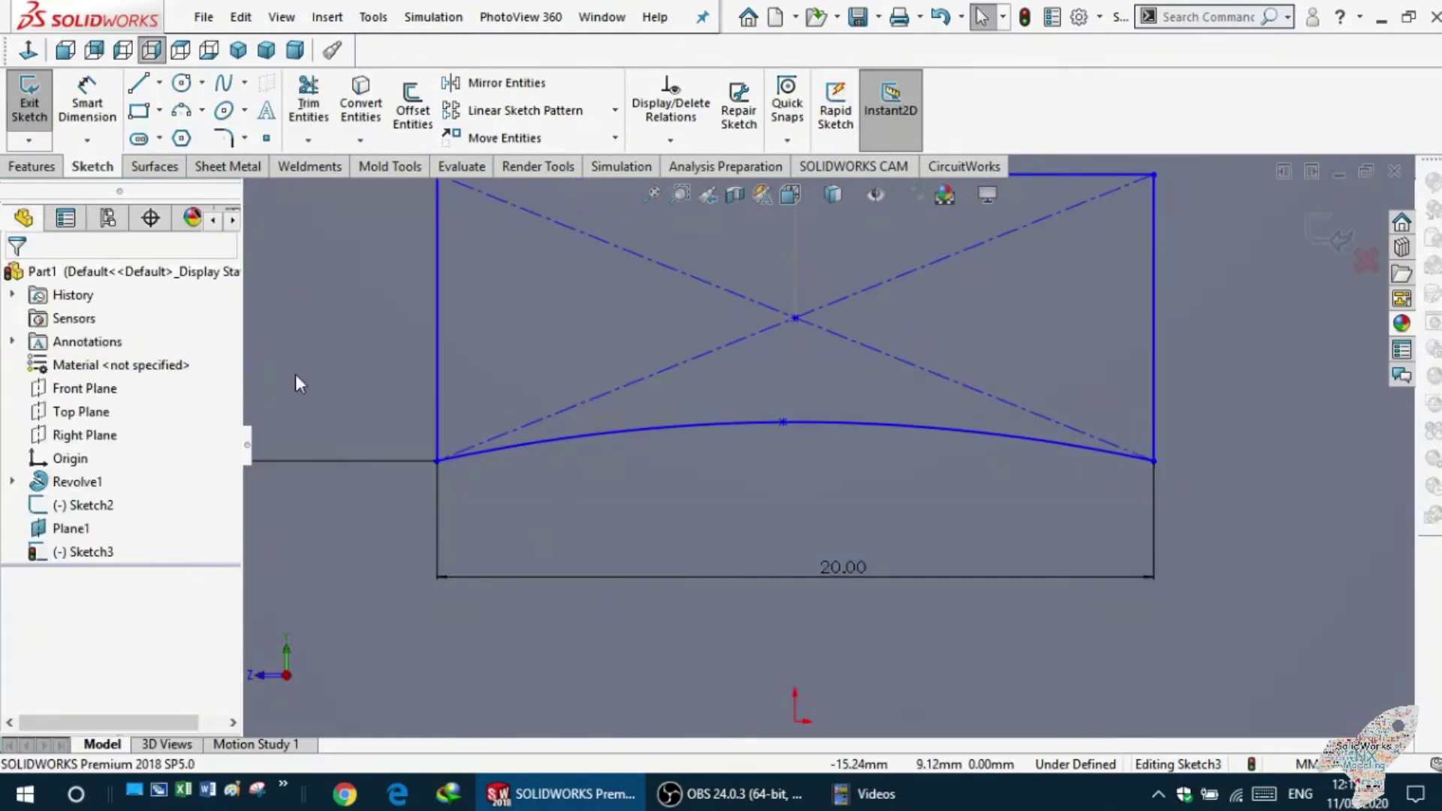
pyautogui.scroll(3, 775, 519)
pyautogui.scroll(1, 791, 465)
pyautogui.scroll(1, 790, 448)
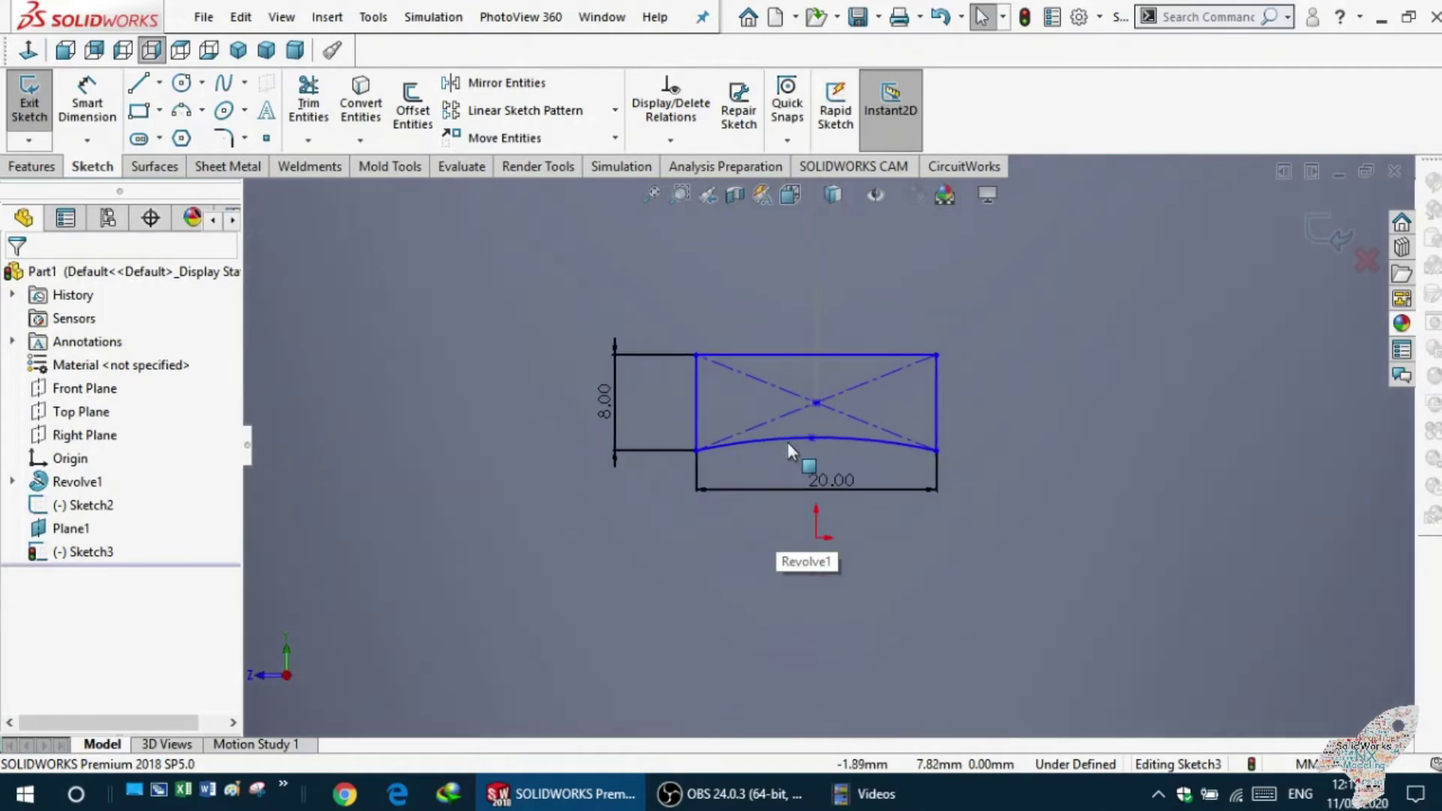
pyautogui.scroll(-2, 794, 410)
pyautogui.scroll(2, 790, 416)
pyautogui.scroll(-2, 785, 417)
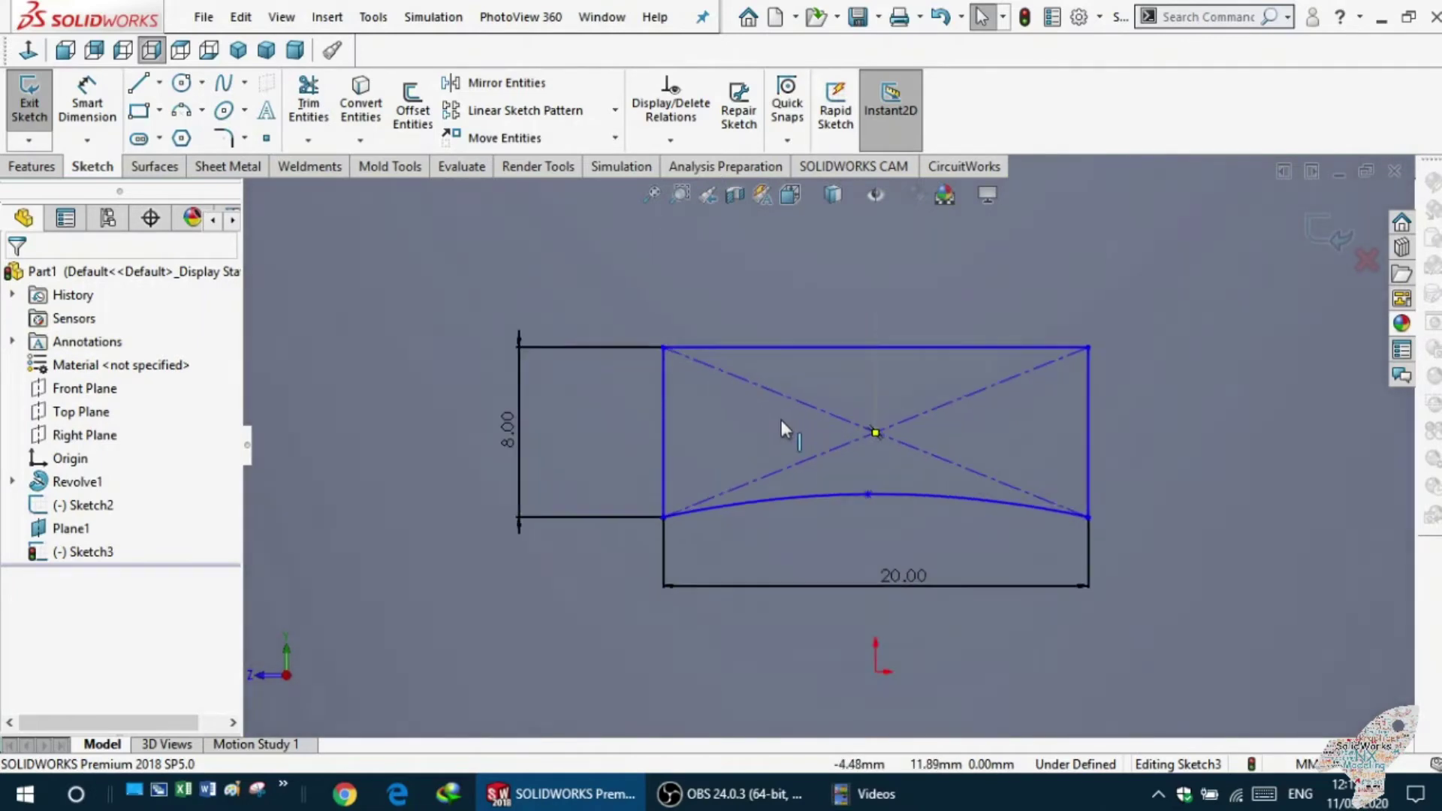
pyautogui.scroll(-1, 713, 431)
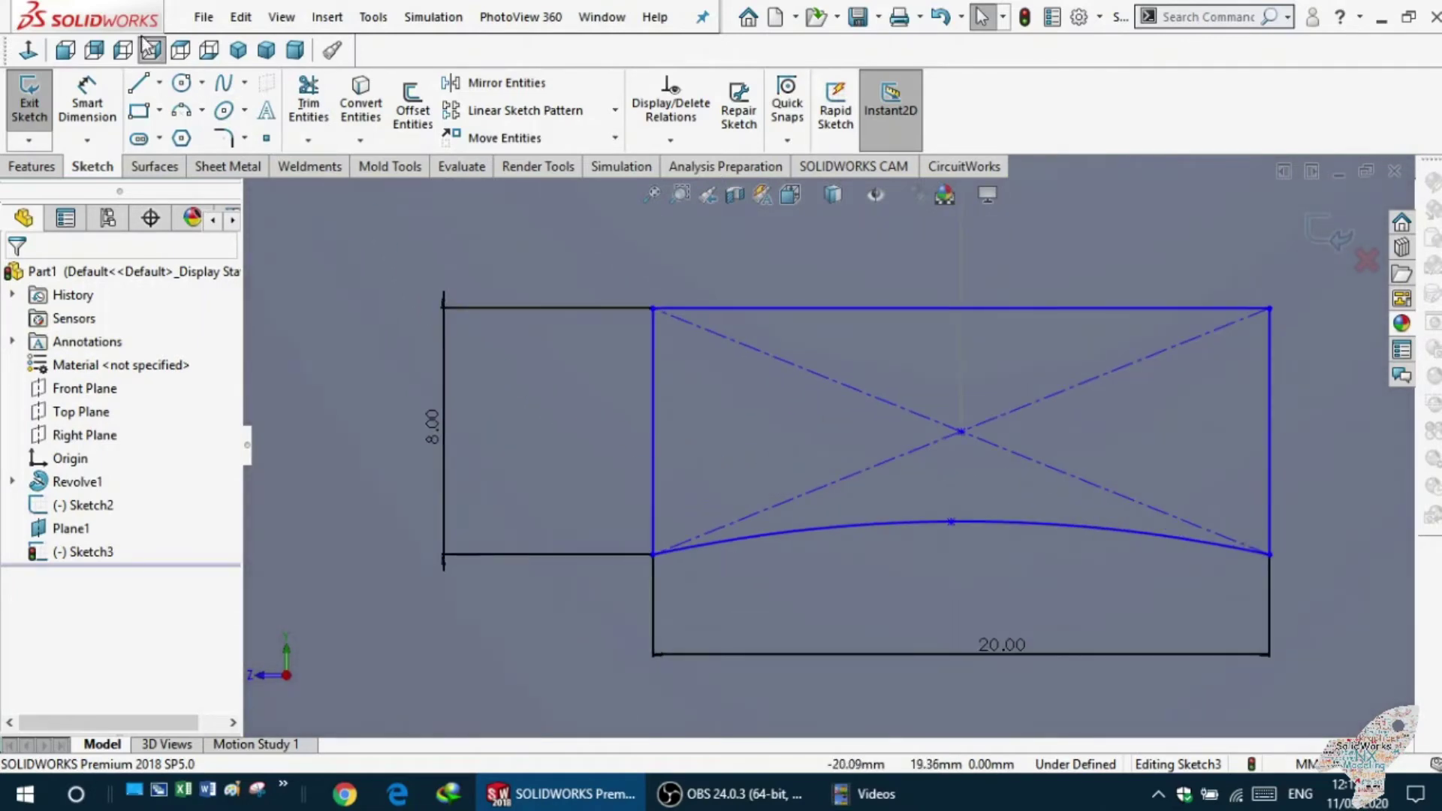
pyautogui.click(159, 83)
# - Draw a horizontal centerline through the rectangle's centre, extending past its right side
pyautogui.click(184, 132)
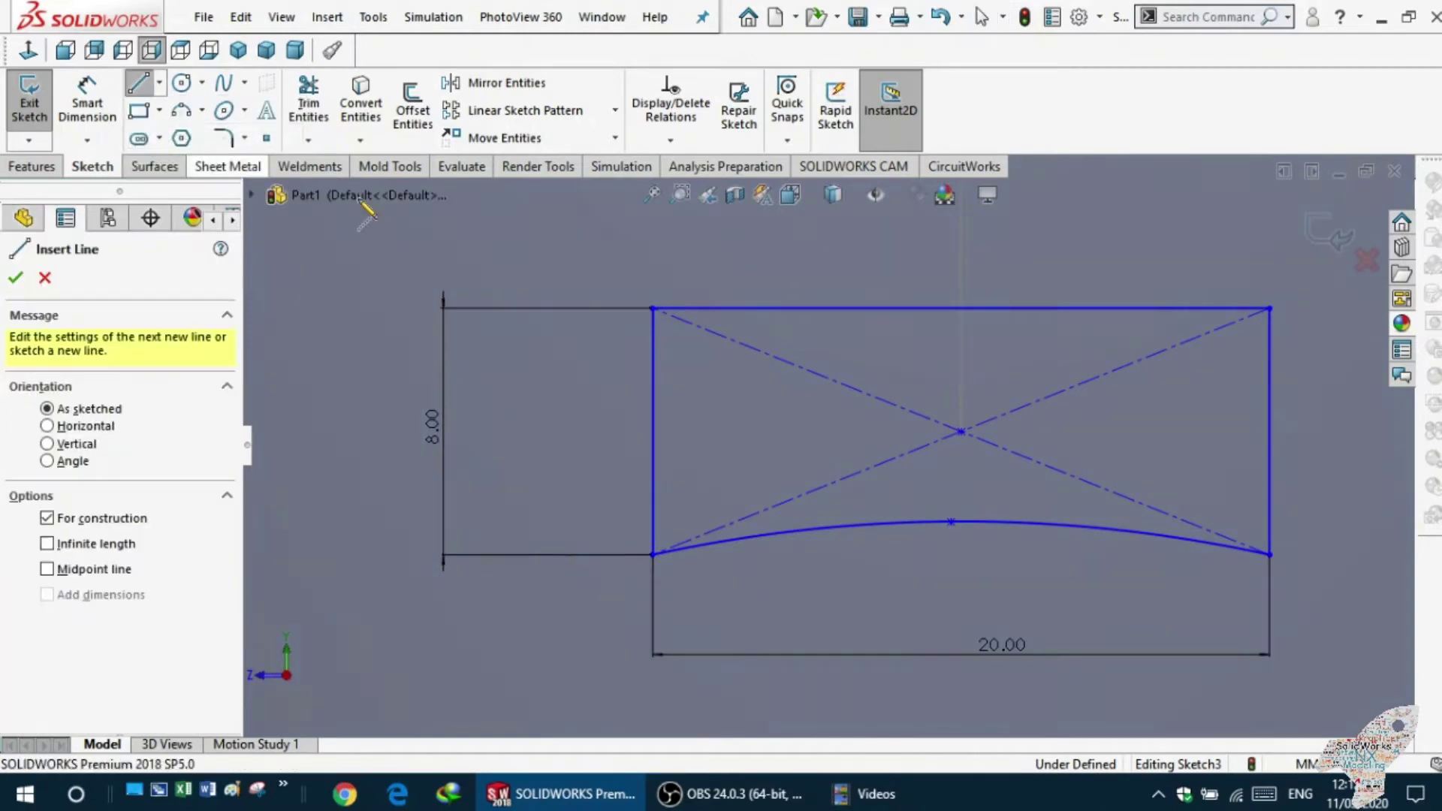
pyautogui.click(962, 431)
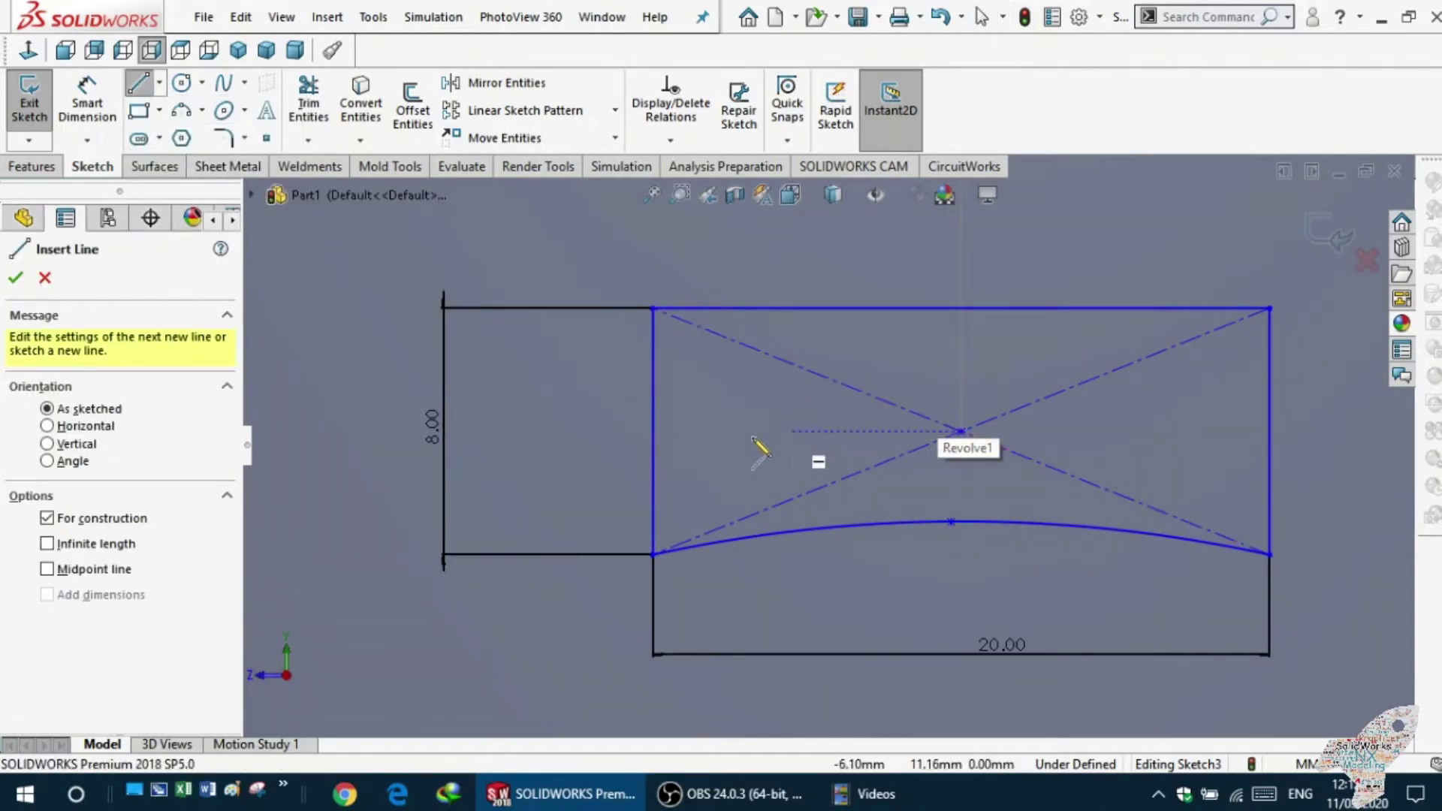
pyautogui.click(606, 432)
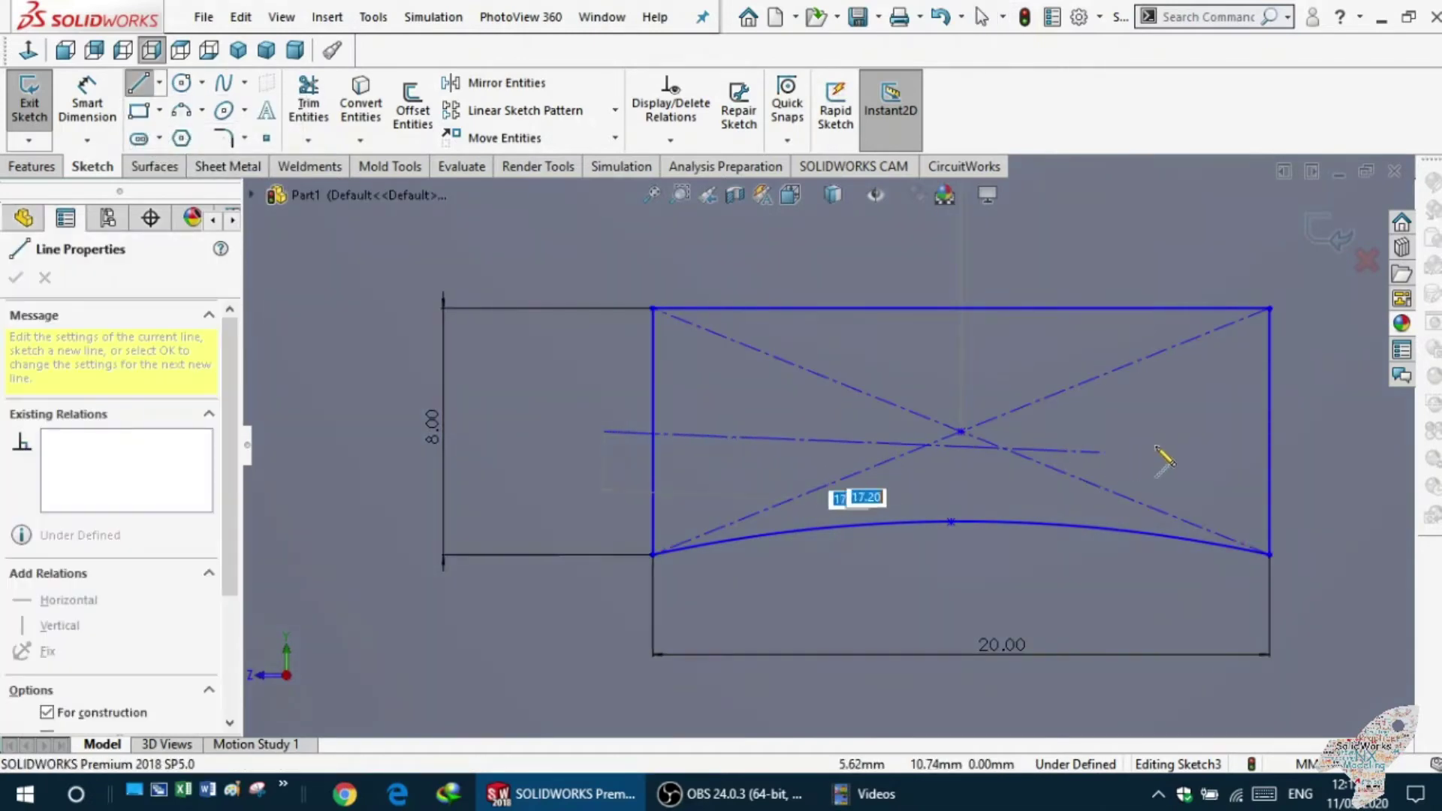
pyautogui.click(1330, 432)
pyautogui.press('Escape')
pyautogui.press('Escape')
# - Mirror the curved spline about the centerline to create a matching top arc
pyautogui.click(495, 83)
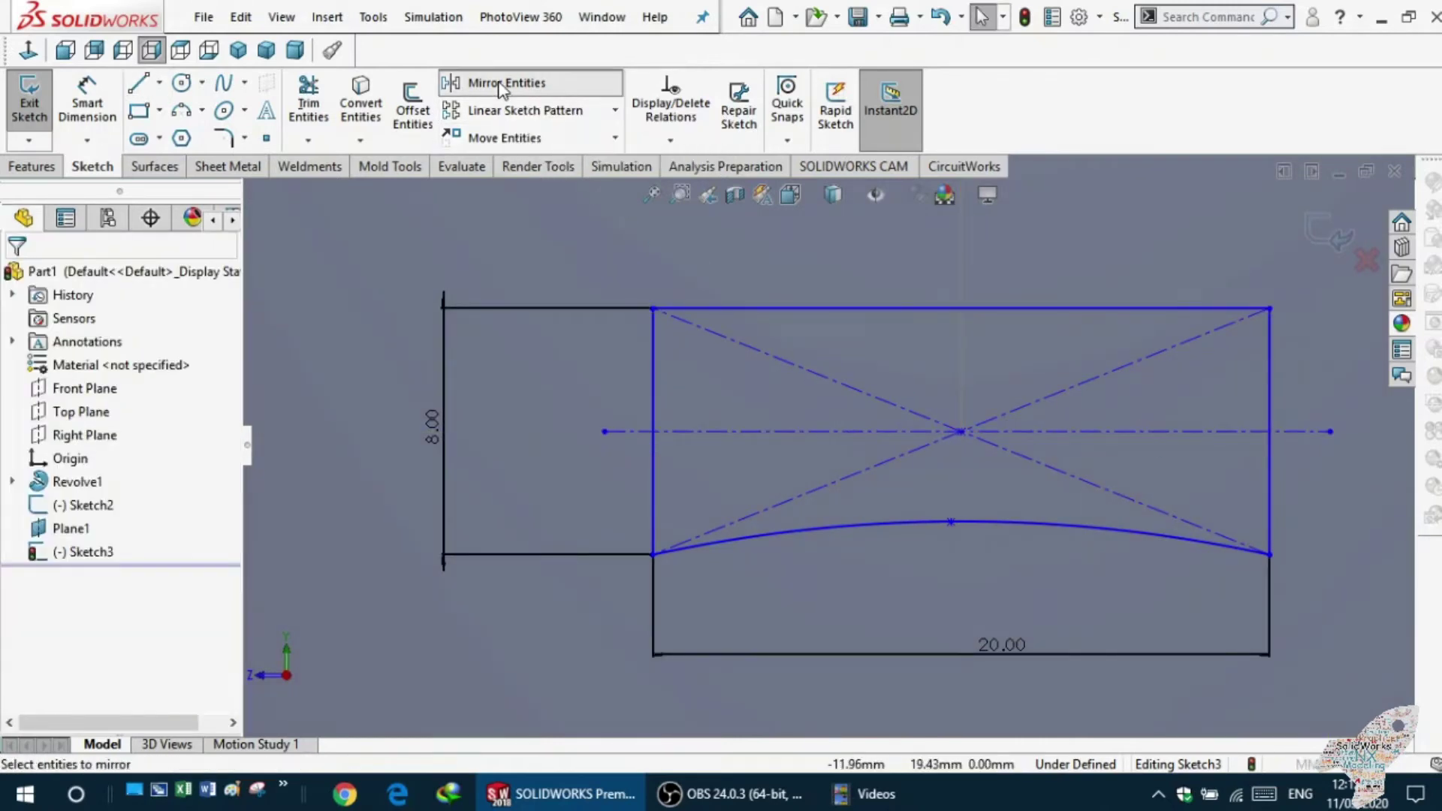
pyautogui.click(892, 527)
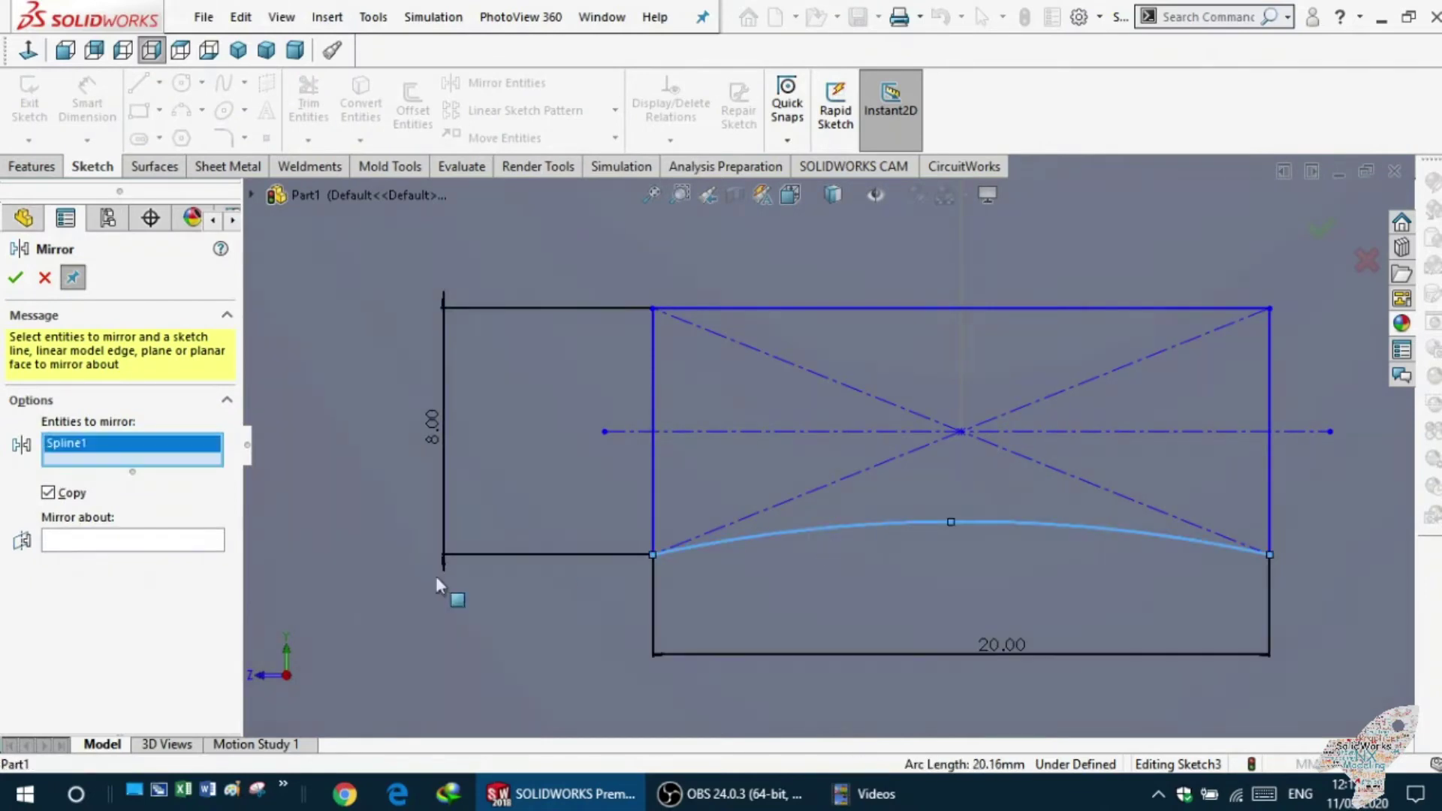
pyautogui.click(160, 541)
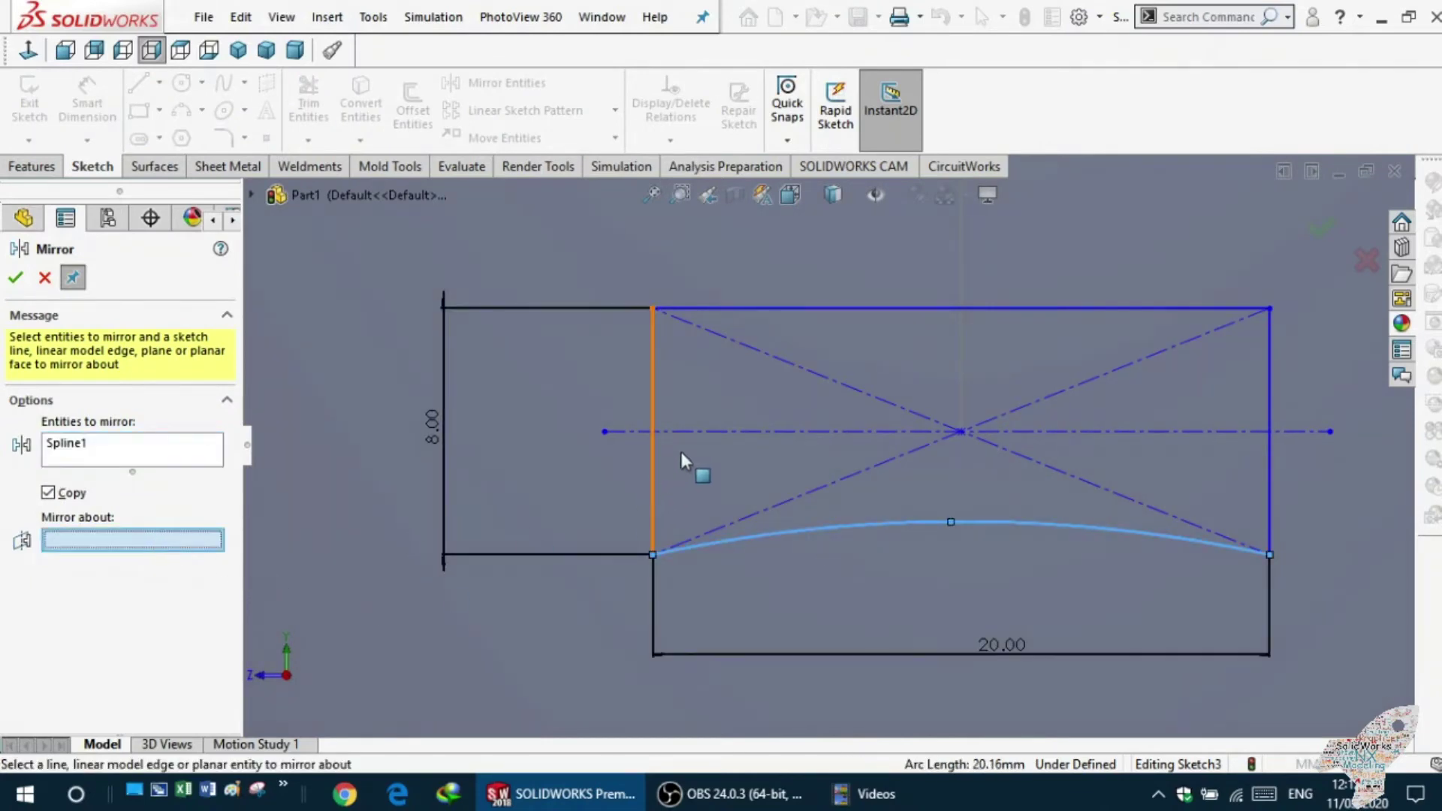
pyautogui.click(696, 427)
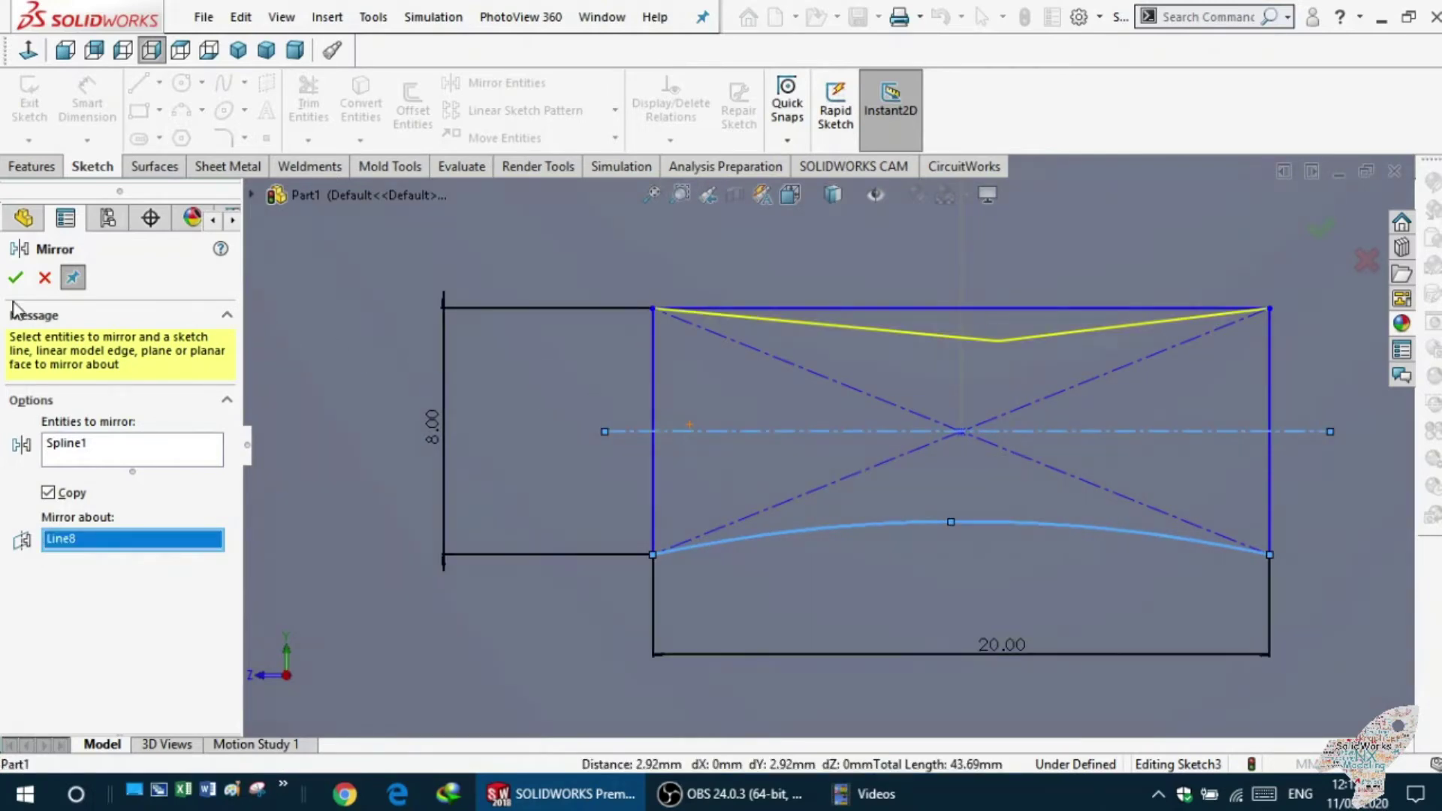
pyautogui.click(17, 278)
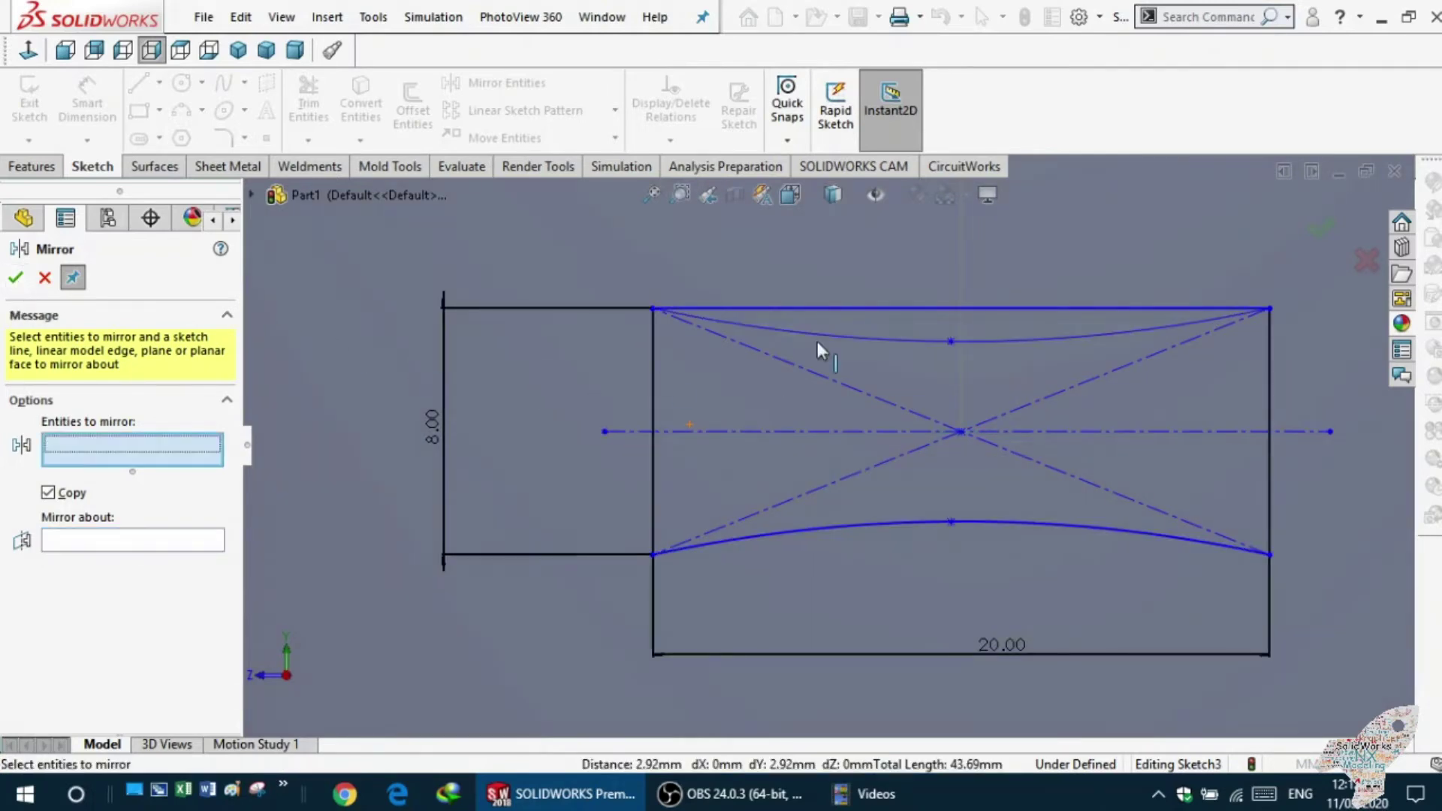
pyautogui.press('f')
pyautogui.scroll(-5, 924, 427)
pyautogui.scroll(-2, 840, 443)
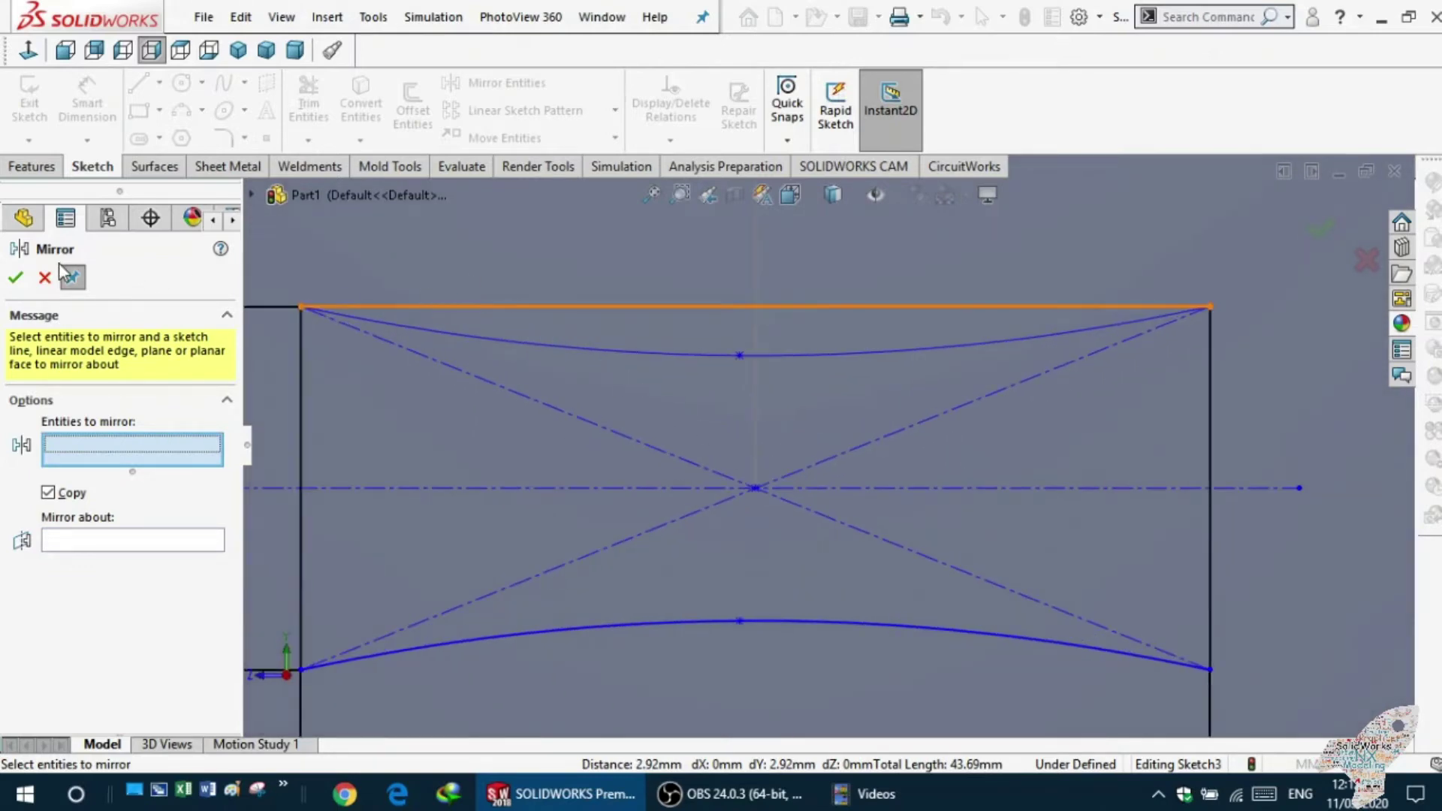
pyautogui.click(45, 279)
pyautogui.scroll(3, 572, 457)
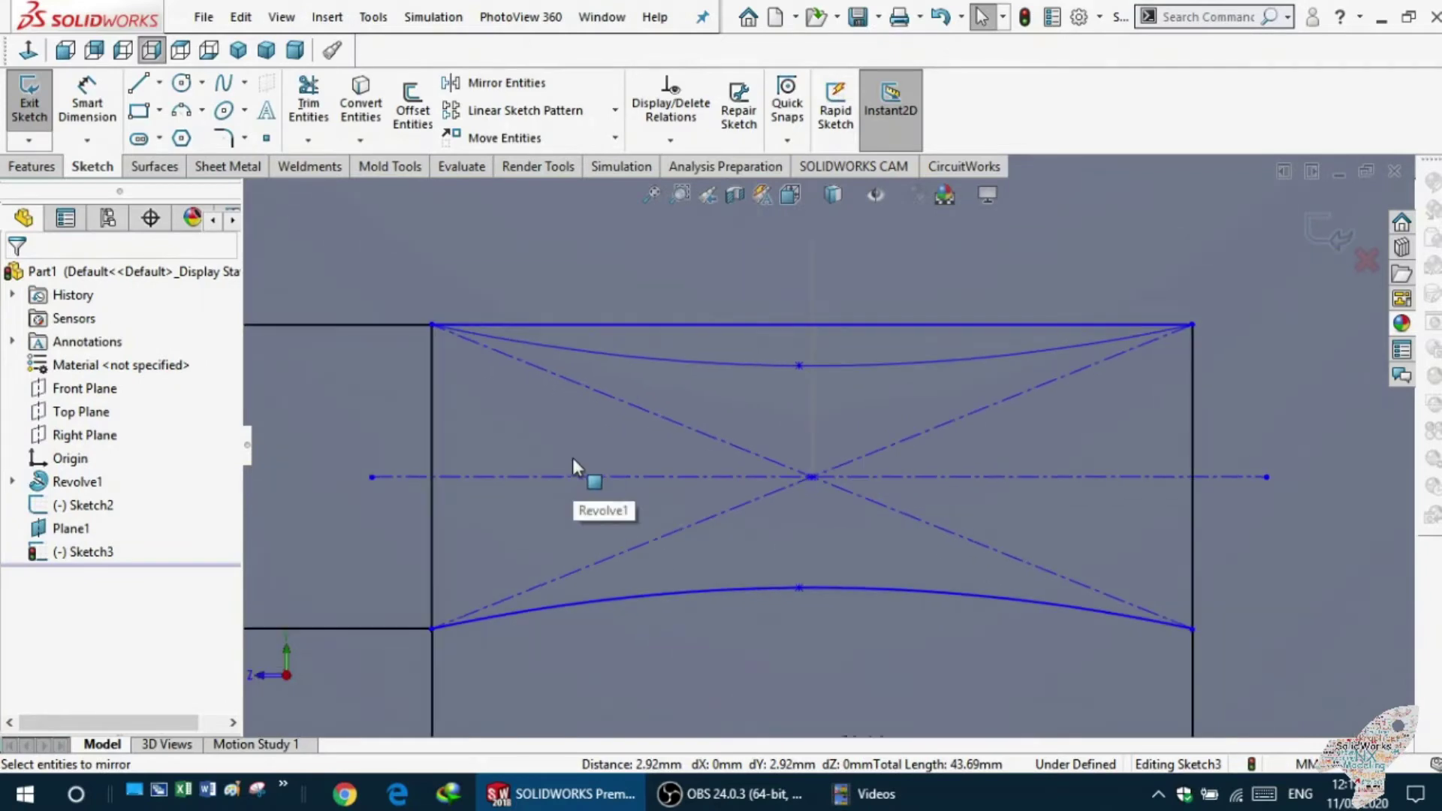
# - Trim the straight top line so two curved splines bound the handle profile
pyautogui.click(309, 106)
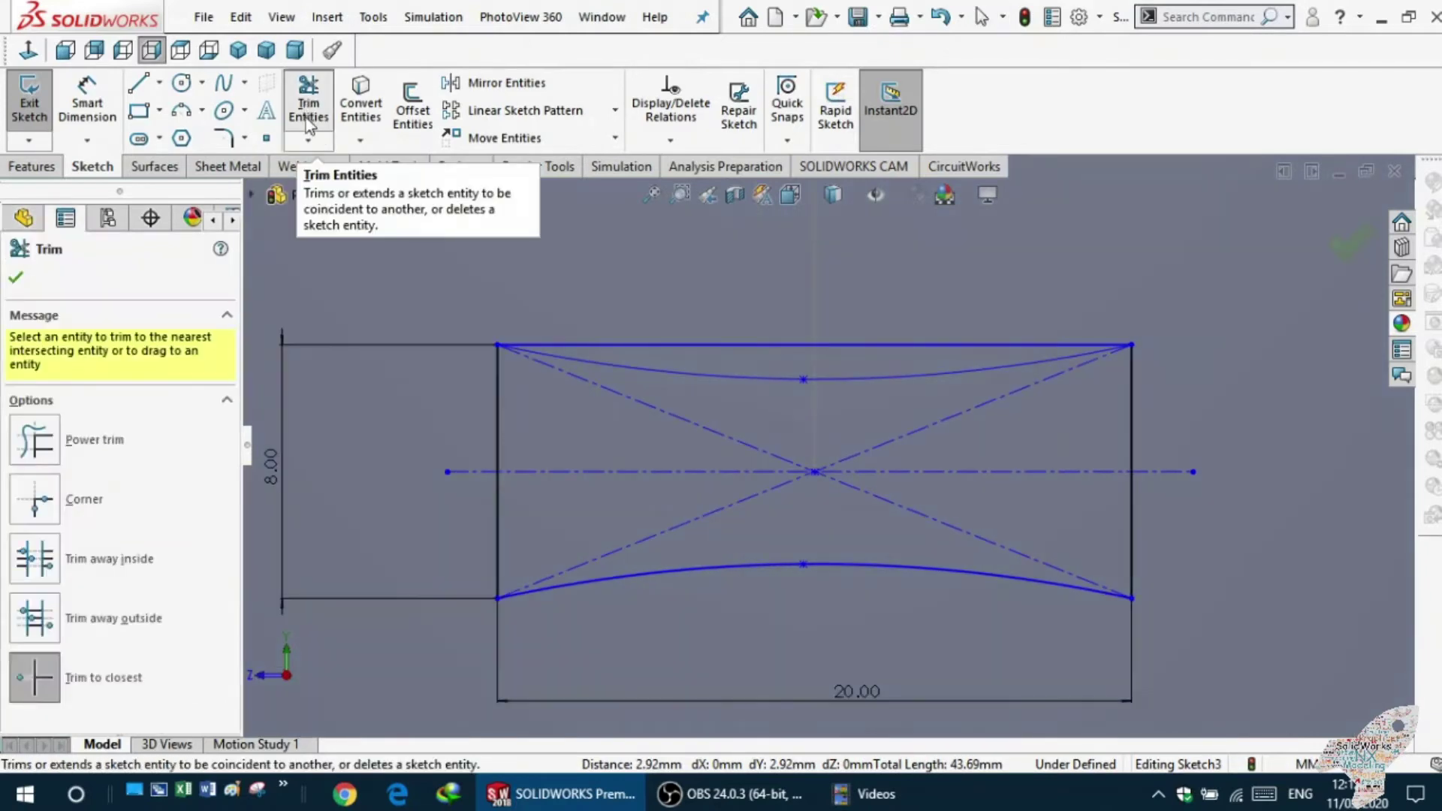
pyautogui.click(643, 343)
pyautogui.press('f')
pyautogui.scroll(-1, 535, 332)
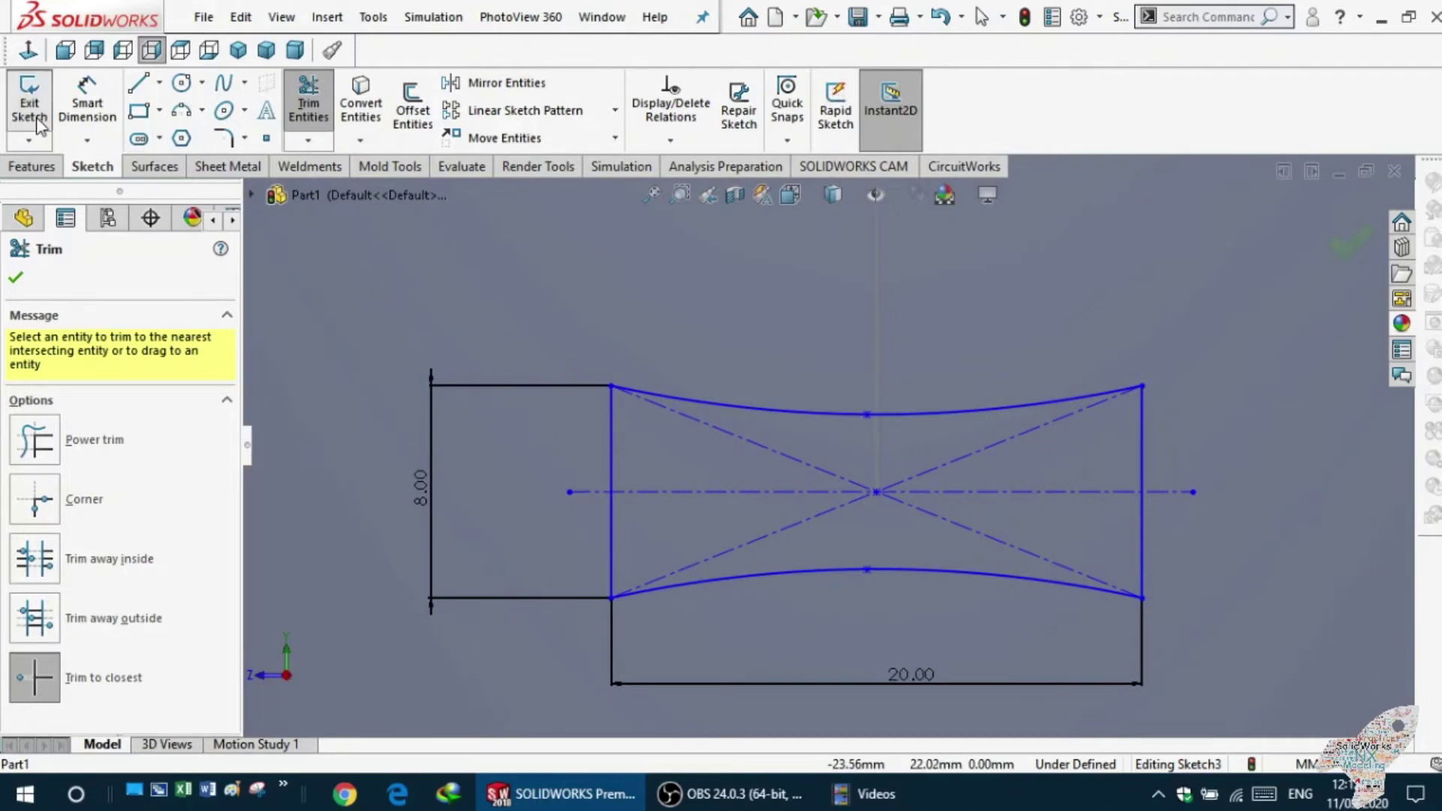
pyautogui.click(15, 279)
pyautogui.scroll(-1, 689, 428)
pyautogui.scroll(1, 646, 440)
pyautogui.scroll(2, 655, 454)
pyautogui.scroll(-1, 653, 461)
pyautogui.scroll(2, 869, 475)
pyautogui.scroll(1, 863, 485)
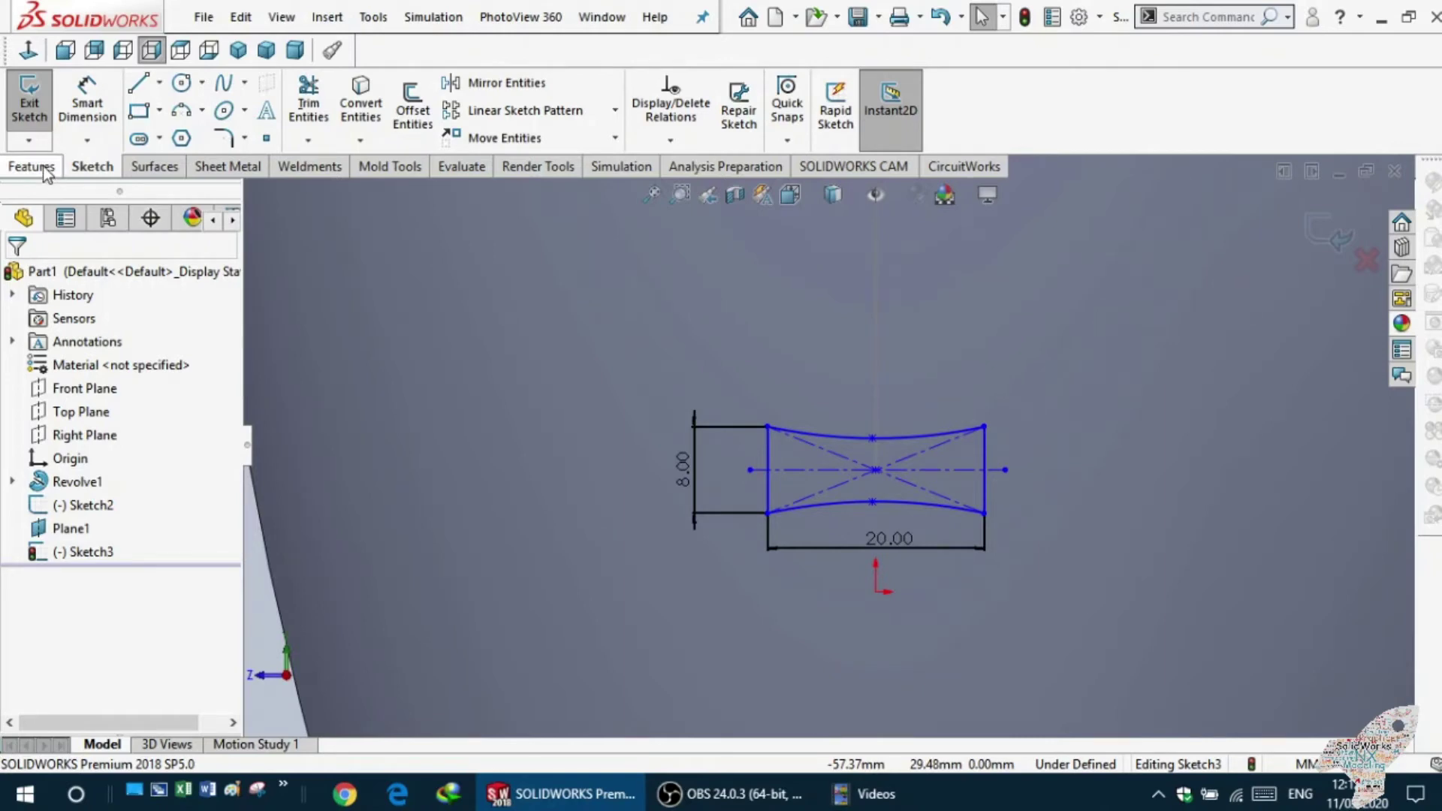
pyautogui.scroll(3, 663, 511)
pyautogui.moveTo(564, 551)
pyautogui.mouseDown(button='middle')
pyautogui.moveTo(685, 596)
pyautogui.moveTo(409, 402)
pyautogui.mouseUp(button='middle')
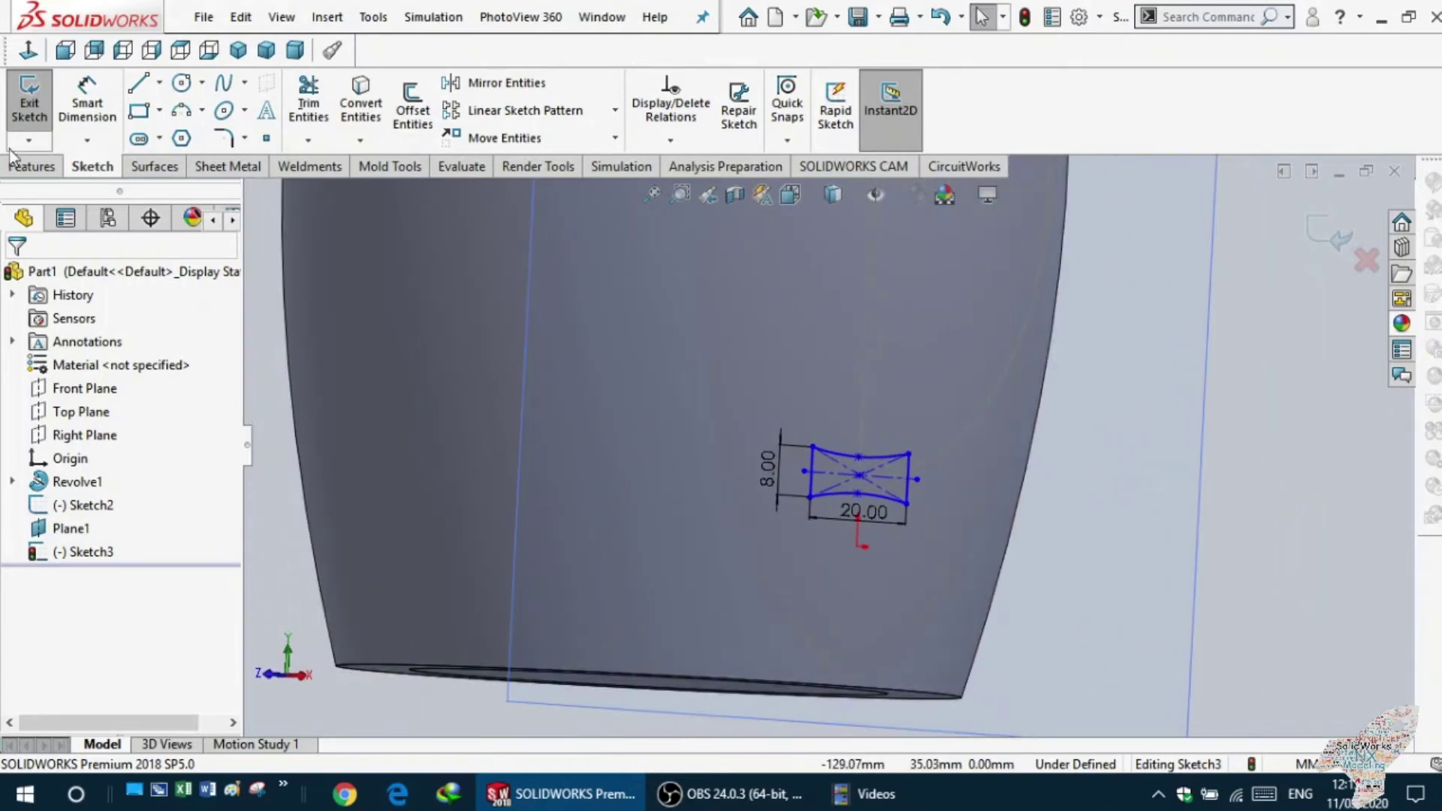
# - Start a Swept Boss/Base and select the curved Sketch3 as its profile
pyautogui.click(31, 166)
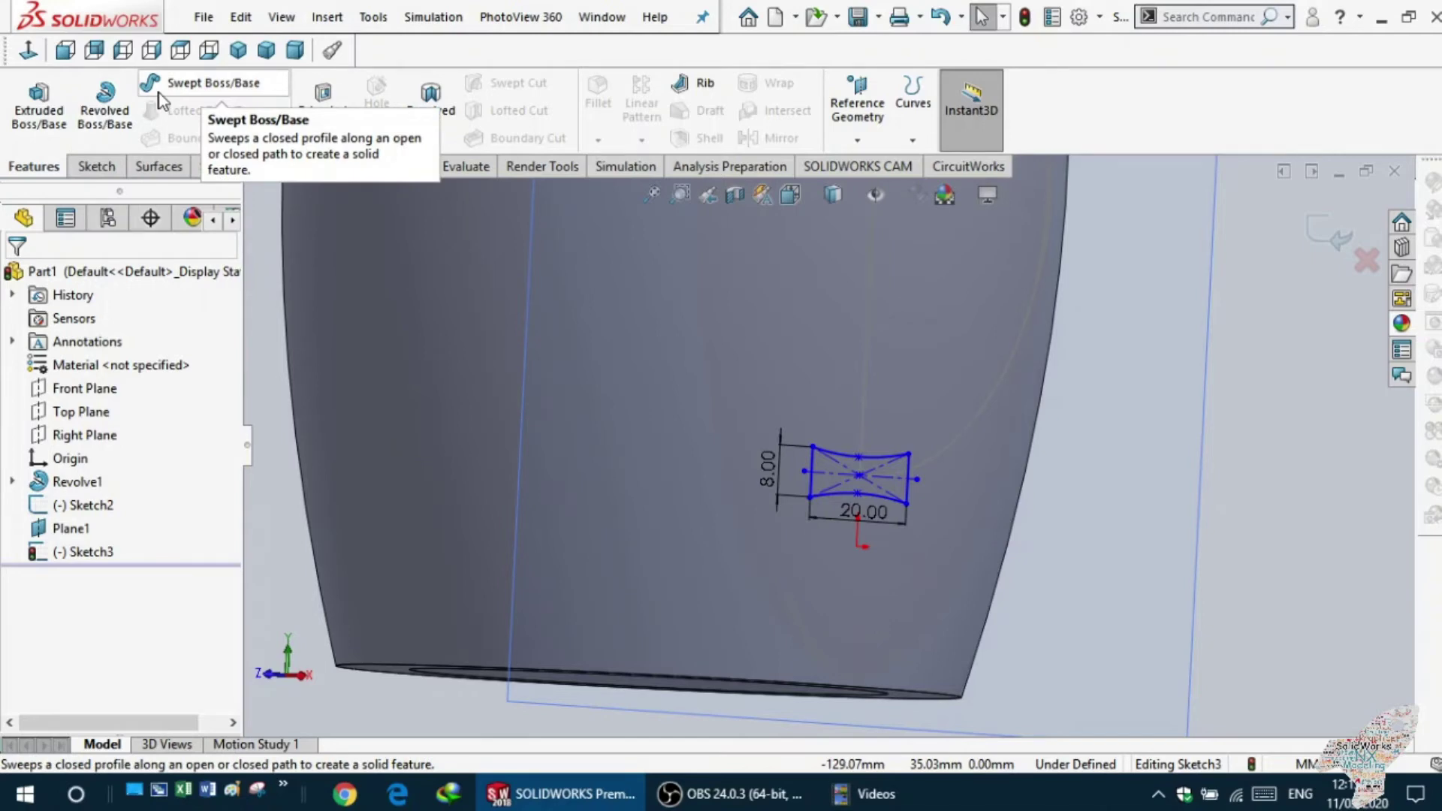
pyautogui.click(100, 167)
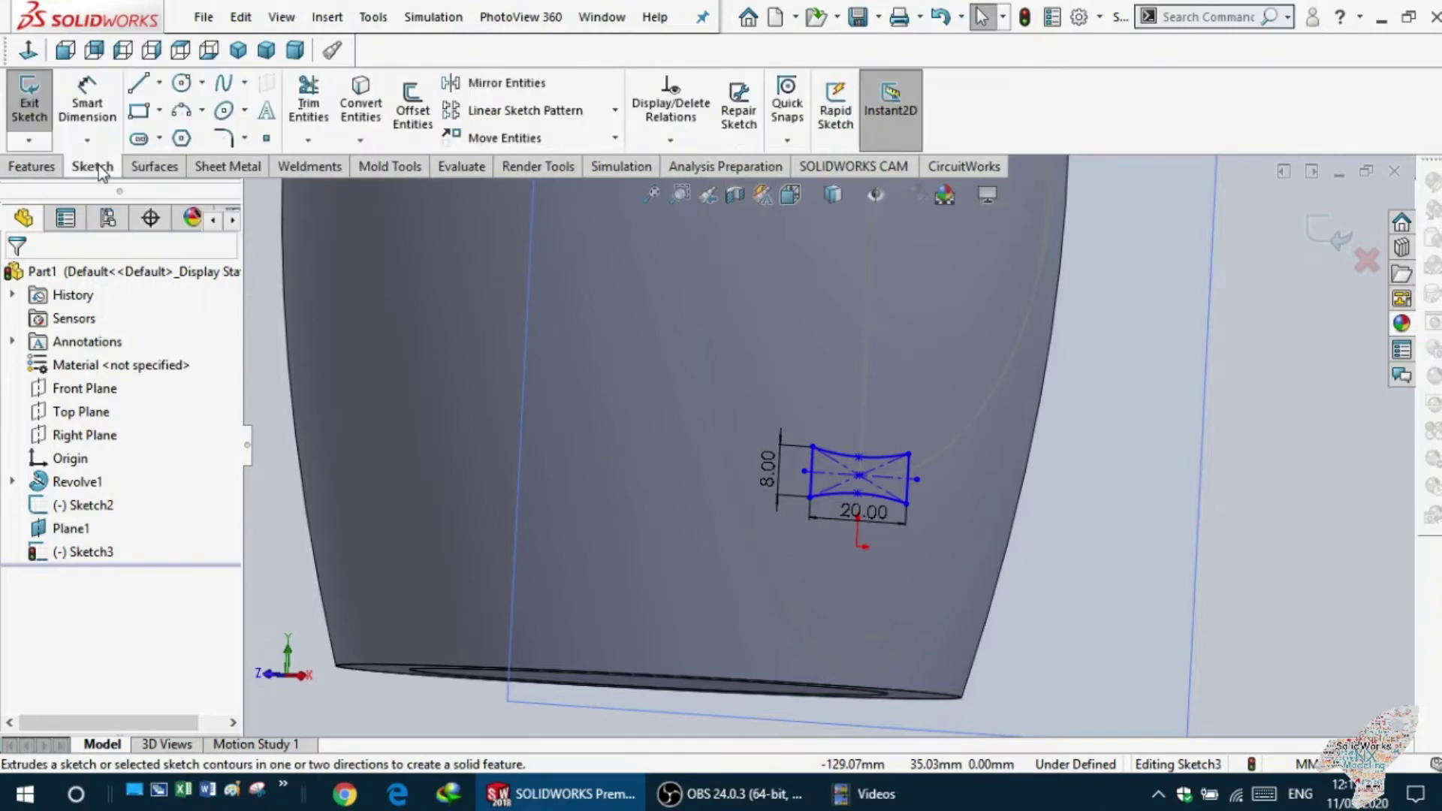
pyautogui.click(52, 170)
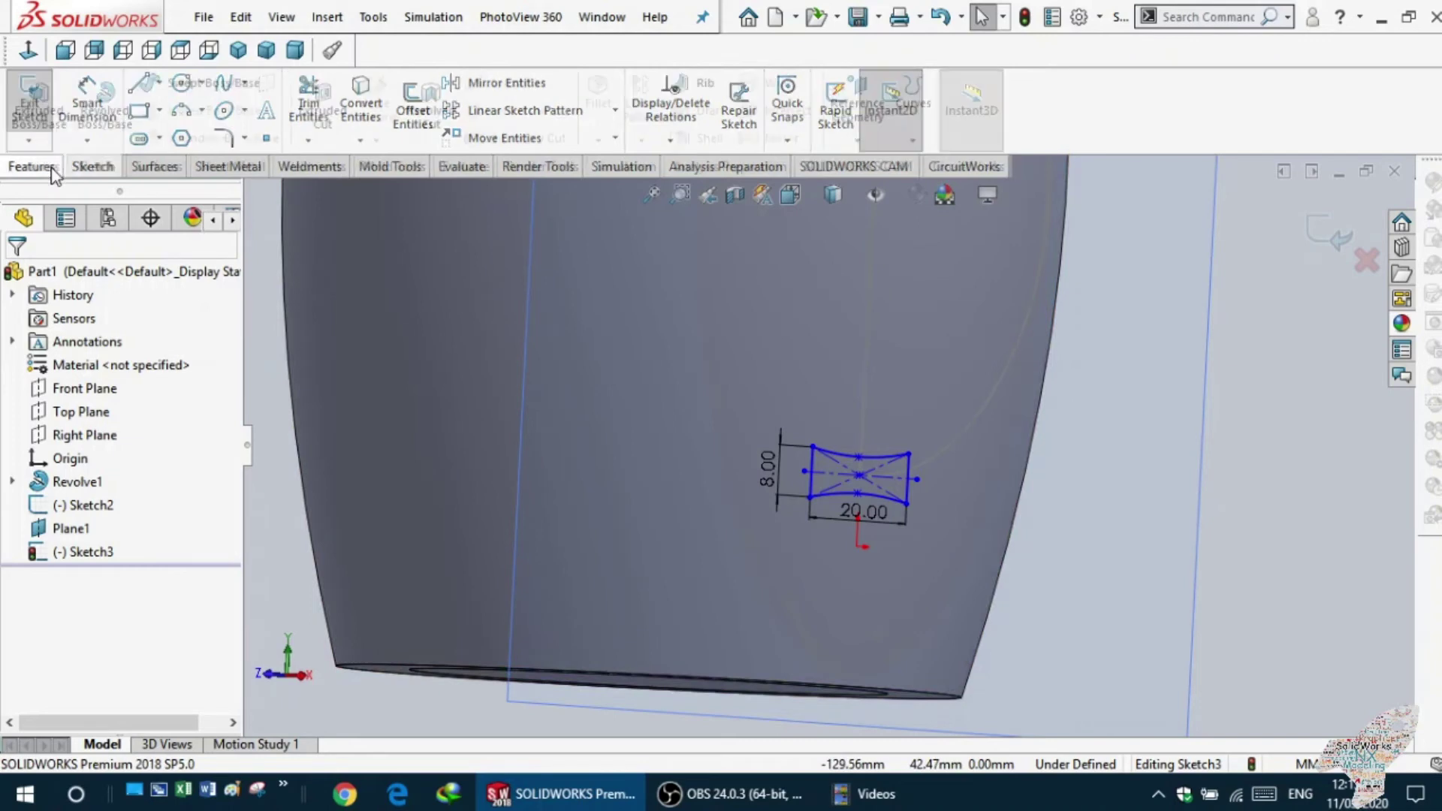
pyautogui.click(178, 85)
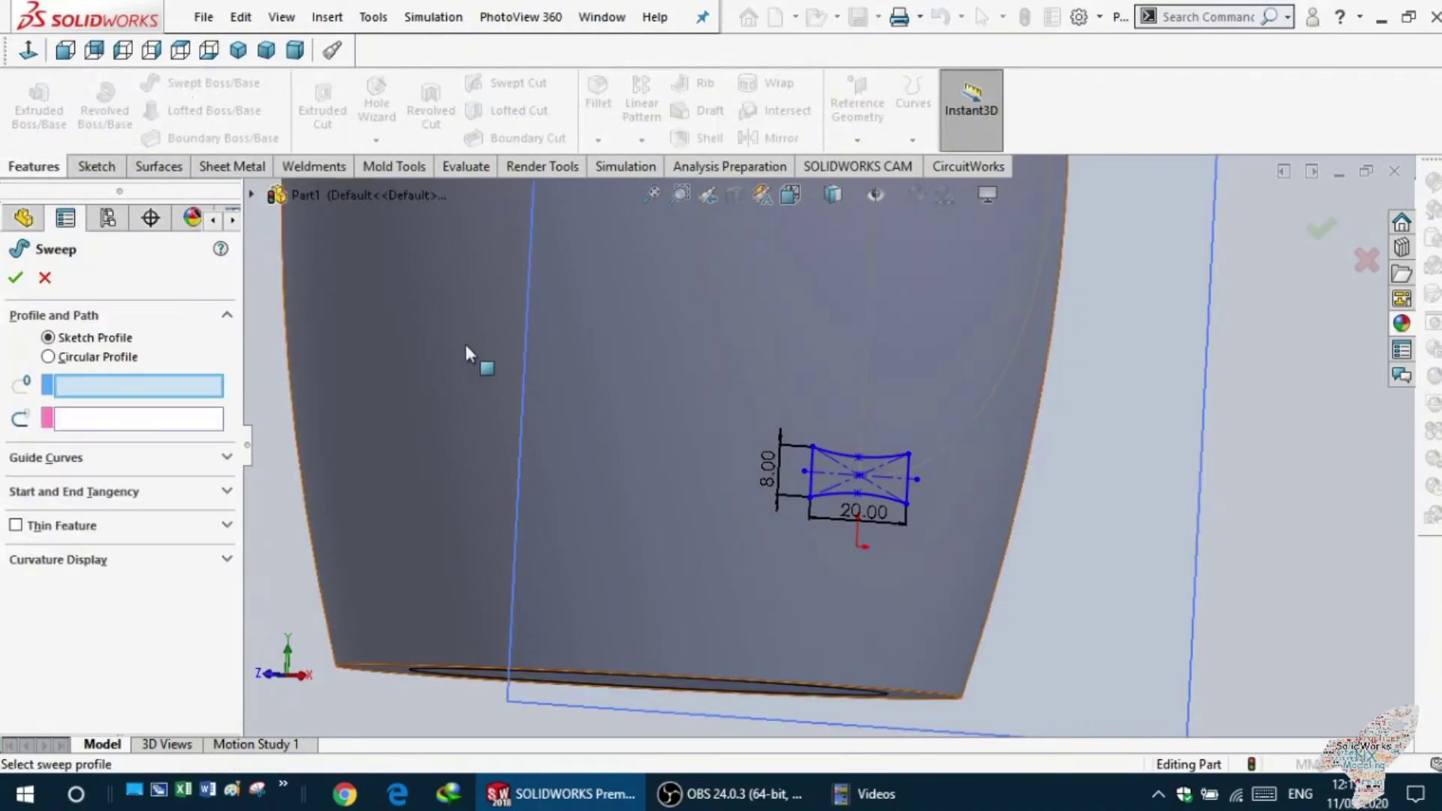
pyautogui.scroll(2, 595, 409)
pyautogui.scroll(-4, 863, 503)
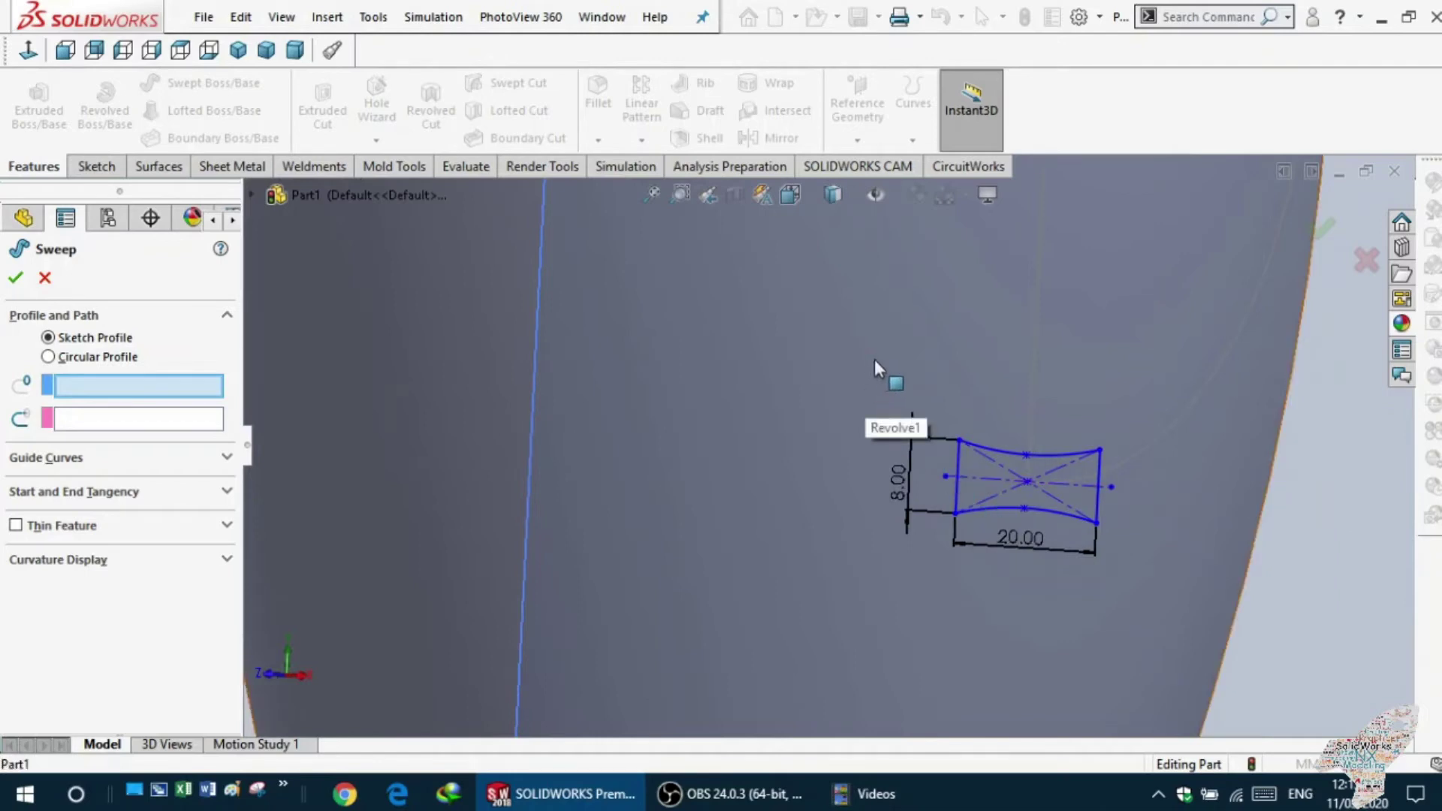
pyautogui.click(1094, 536)
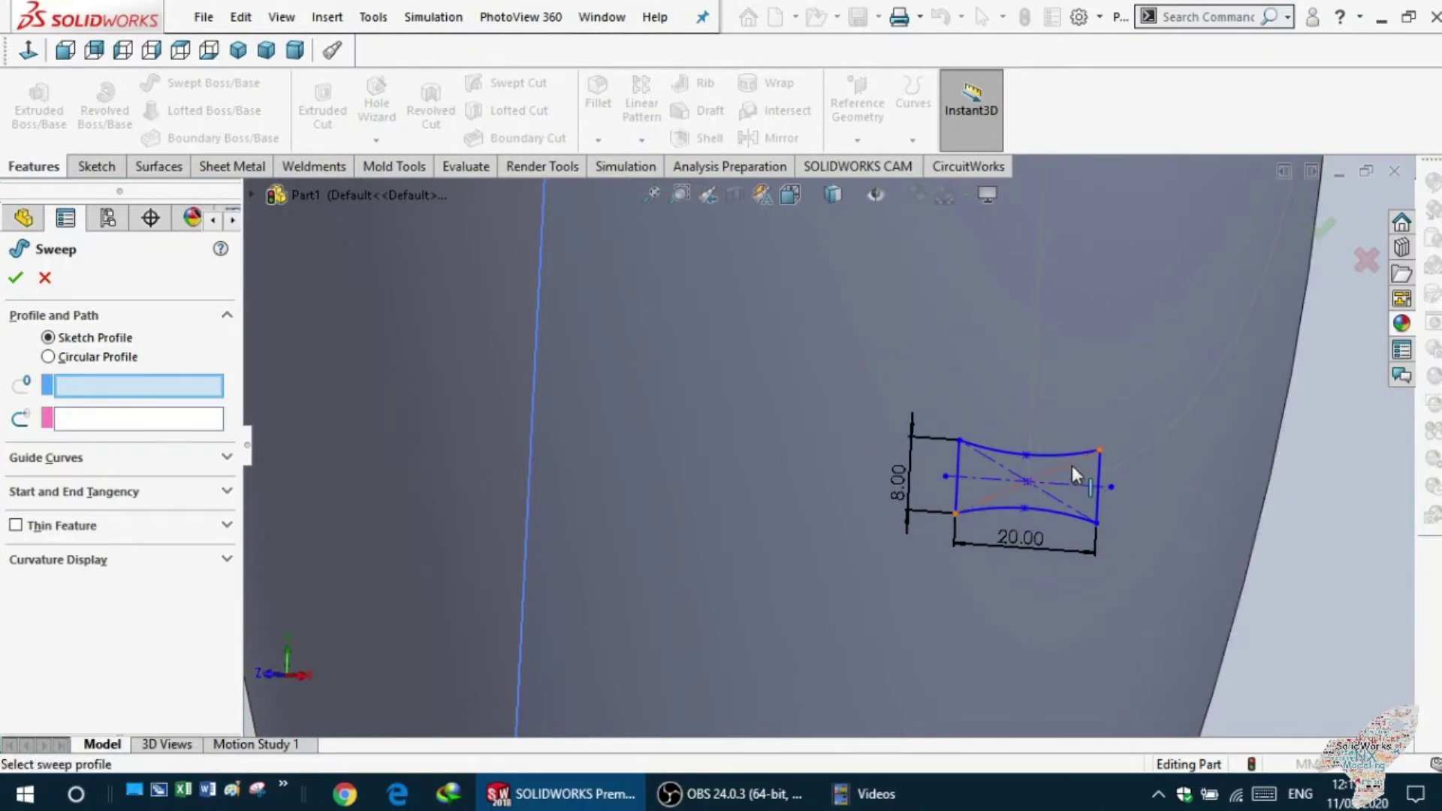
pyautogui.click(1092, 516)
# - Select the Sketch2 handle arc as the sweep path and accept the solid handle
pyautogui.scroll(2, 1081, 515)
pyautogui.scroll(1, 728, 469)
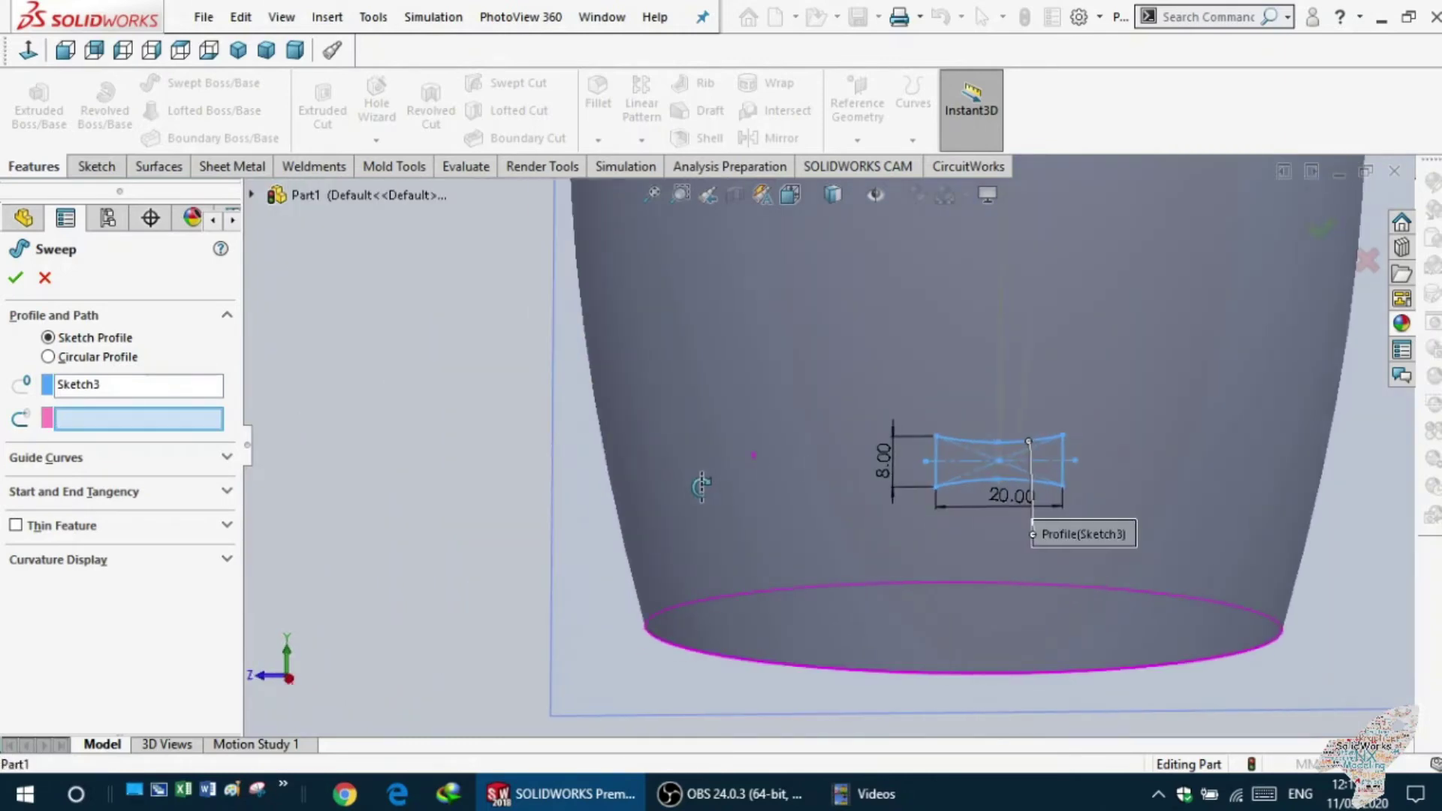
pyautogui.scroll(1, 779, 434)
pyautogui.scroll(1, 946, 385)
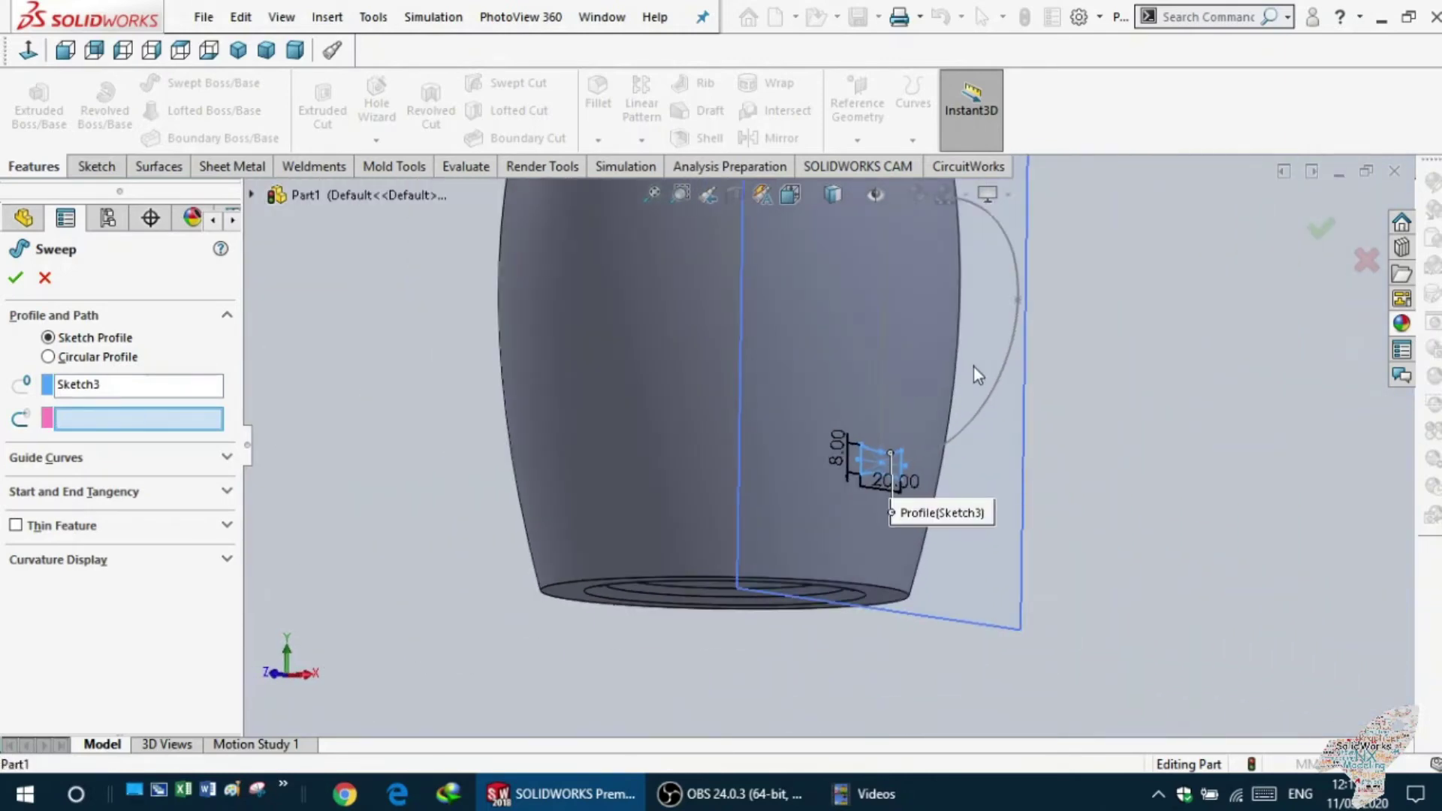
pyautogui.scroll(-2, 975, 375)
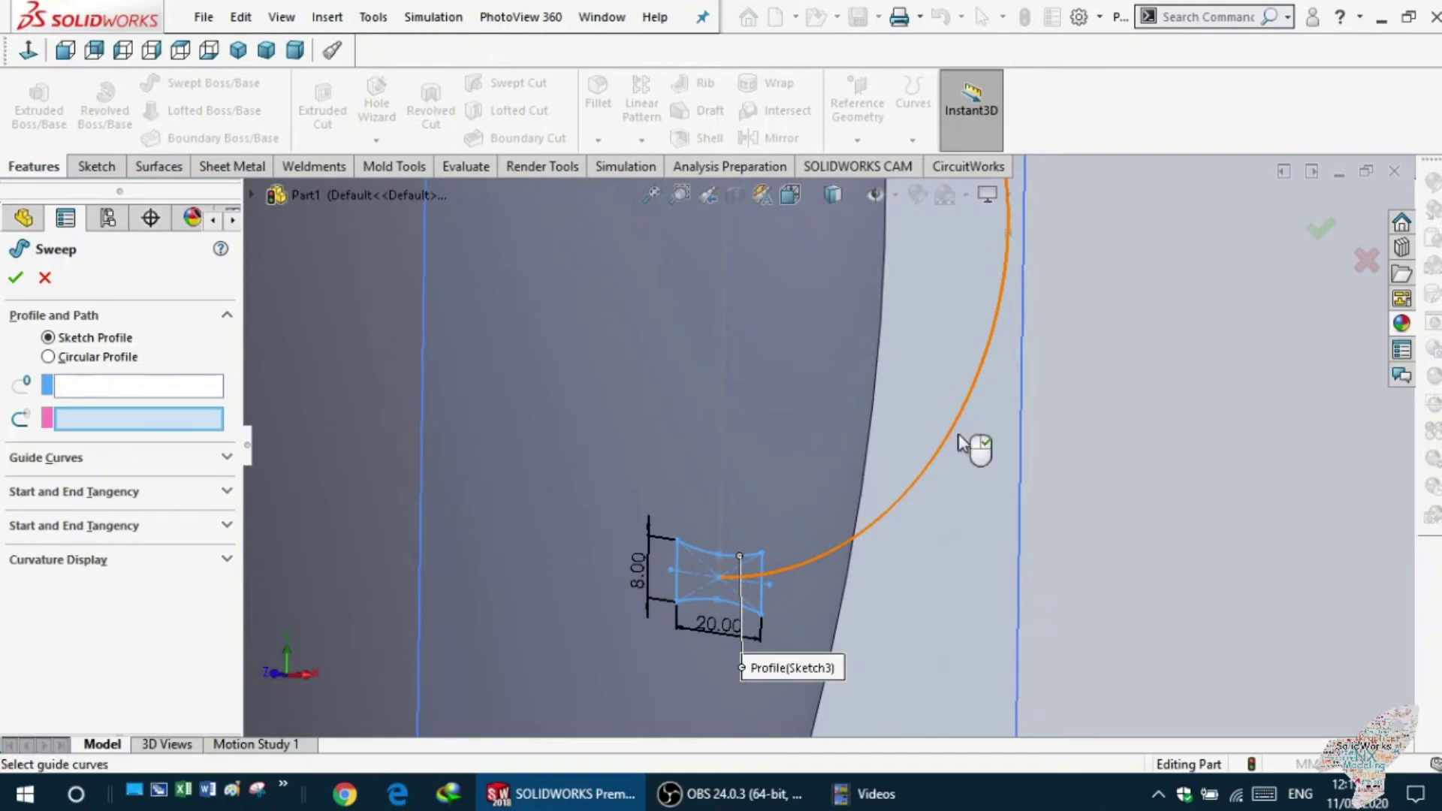
pyautogui.click(956, 432)
pyautogui.scroll(2, 1003, 452)
pyautogui.moveTo(1050, 476)
pyautogui.mouseDown(button='middle')
pyautogui.moveTo(1030, 541)
pyautogui.moveTo(963, 576)
pyautogui.moveTo(1046, 537)
pyautogui.mouseUp(button='middle')
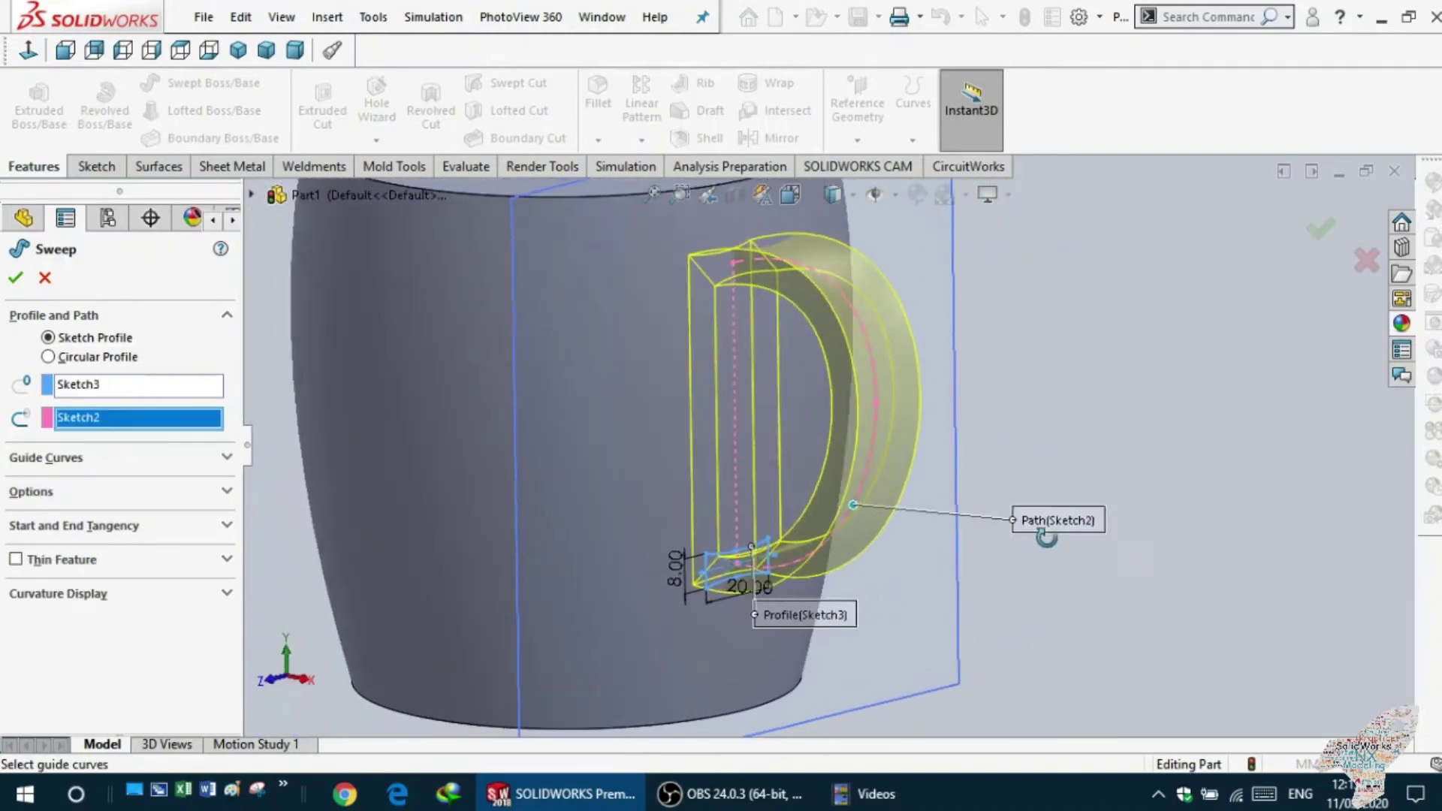
pyautogui.click(17, 277)
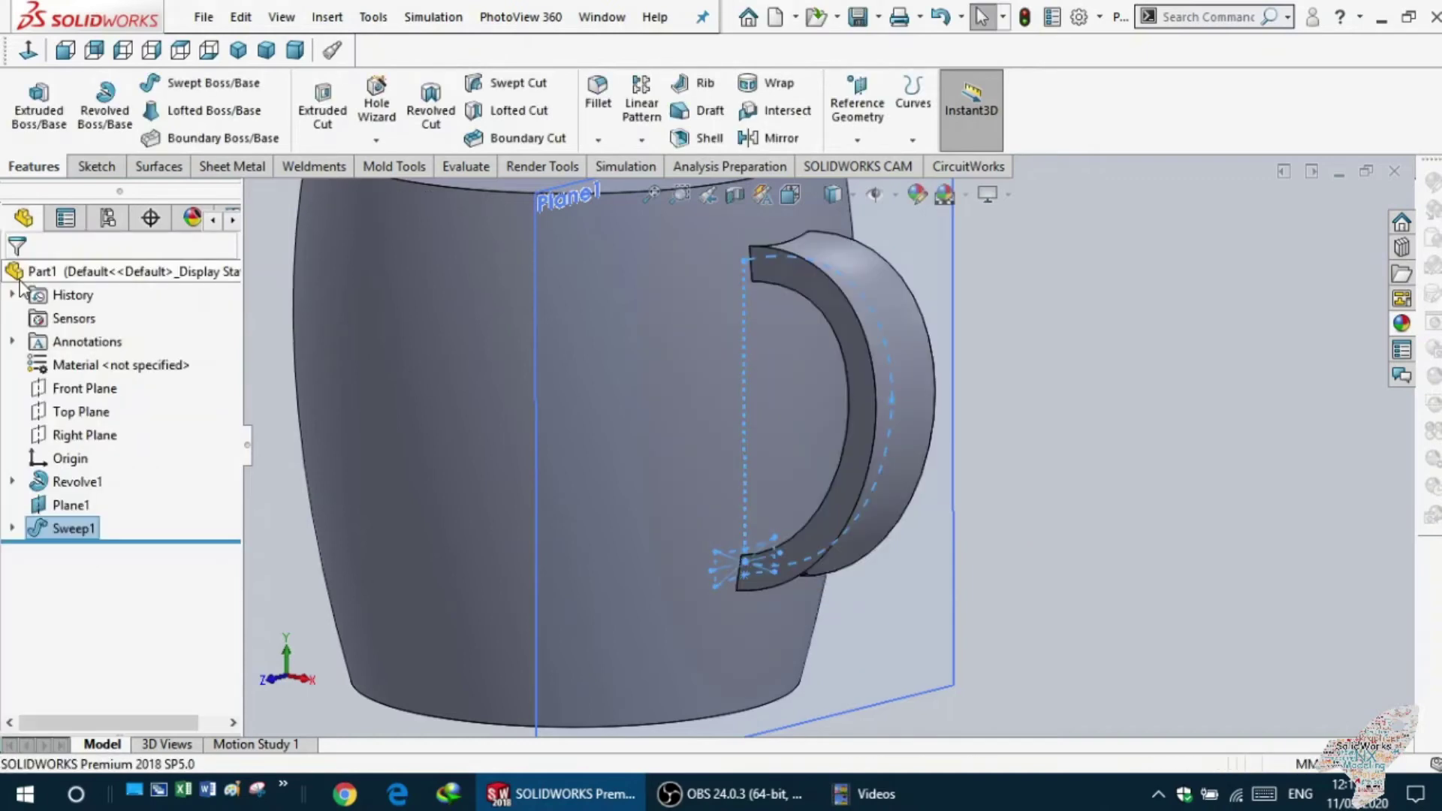
# - Orbit around the new handle to inspect its lower end
pyautogui.moveTo(441, 428)
pyautogui.mouseDown(button='middle')
pyautogui.moveTo(348, 409)
pyautogui.moveTo(397, 395)
pyautogui.moveTo(485, 491)
pyautogui.moveTo(499, 440)
pyautogui.moveTo(740, 546)
pyautogui.moveTo(856, 499)
pyautogui.mouseUp(button='middle')
pyautogui.click(368, 430)
pyautogui.scroll(-5, 856, 498)
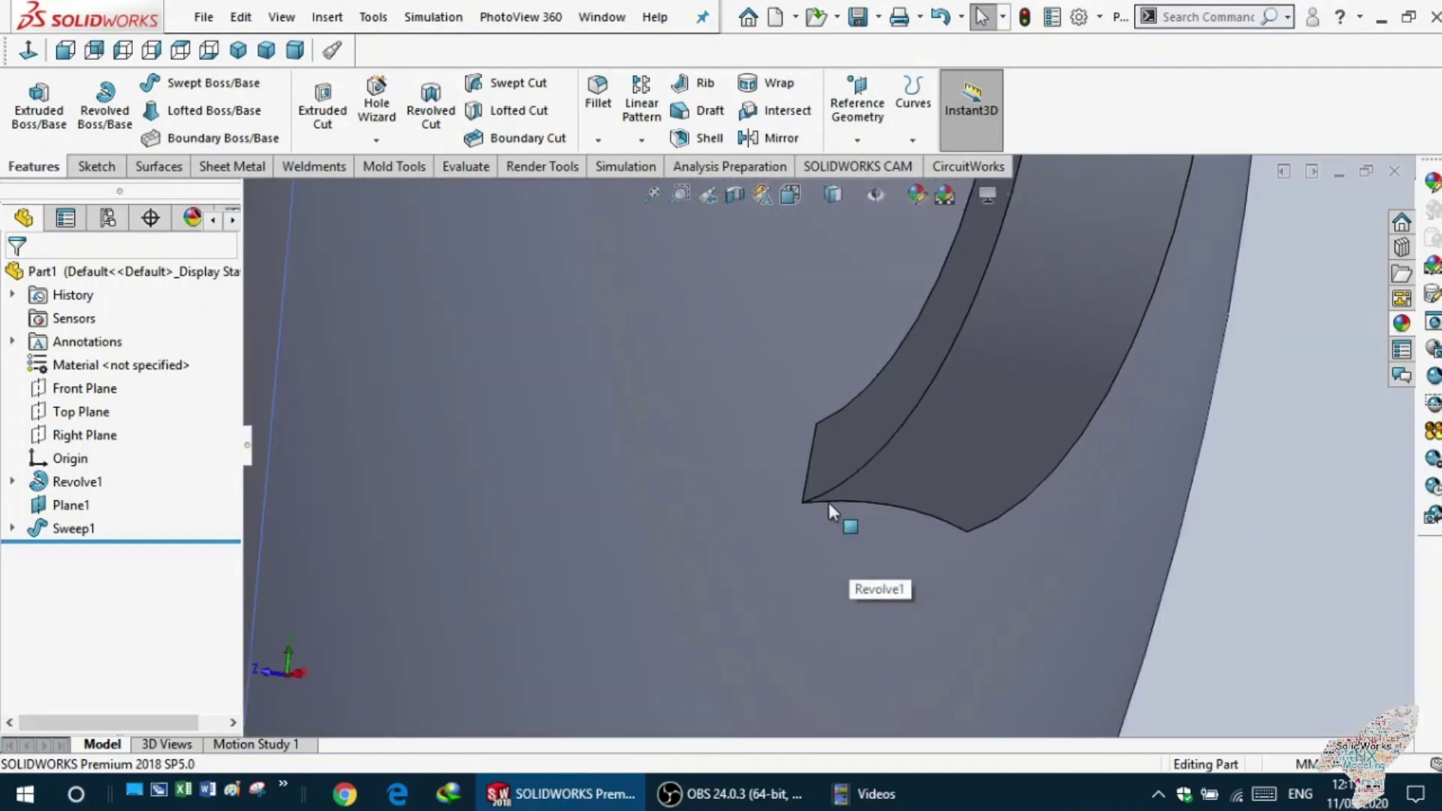
pyautogui.scroll(-3, 758, 563)
pyautogui.moveTo(758, 563)
pyautogui.mouseDown(button='middle')
pyautogui.moveTo(865, 533)
pyautogui.moveTo(813, 534)
pyautogui.mouseUp(button='middle')
pyautogui.moveTo(756, 491)
pyautogui.mouseDown(button='middle')
pyautogui.moveTo(685, 516)
pyautogui.moveTo(759, 525)
pyautogui.moveTo(755, 425)
pyautogui.moveTo(926, 451)
pyautogui.moveTo(824, 521)
pyautogui.moveTo(771, 390)
pyautogui.moveTo(734, 353)
pyautogui.moveTo(799, 482)
pyautogui.moveTo(1007, 515)
pyautogui.moveTo(1075, 499)
pyautogui.mouseUp(button='middle')
pyautogui.scroll(3, 1138, 379)
pyautogui.scroll(-3, 892, 448)
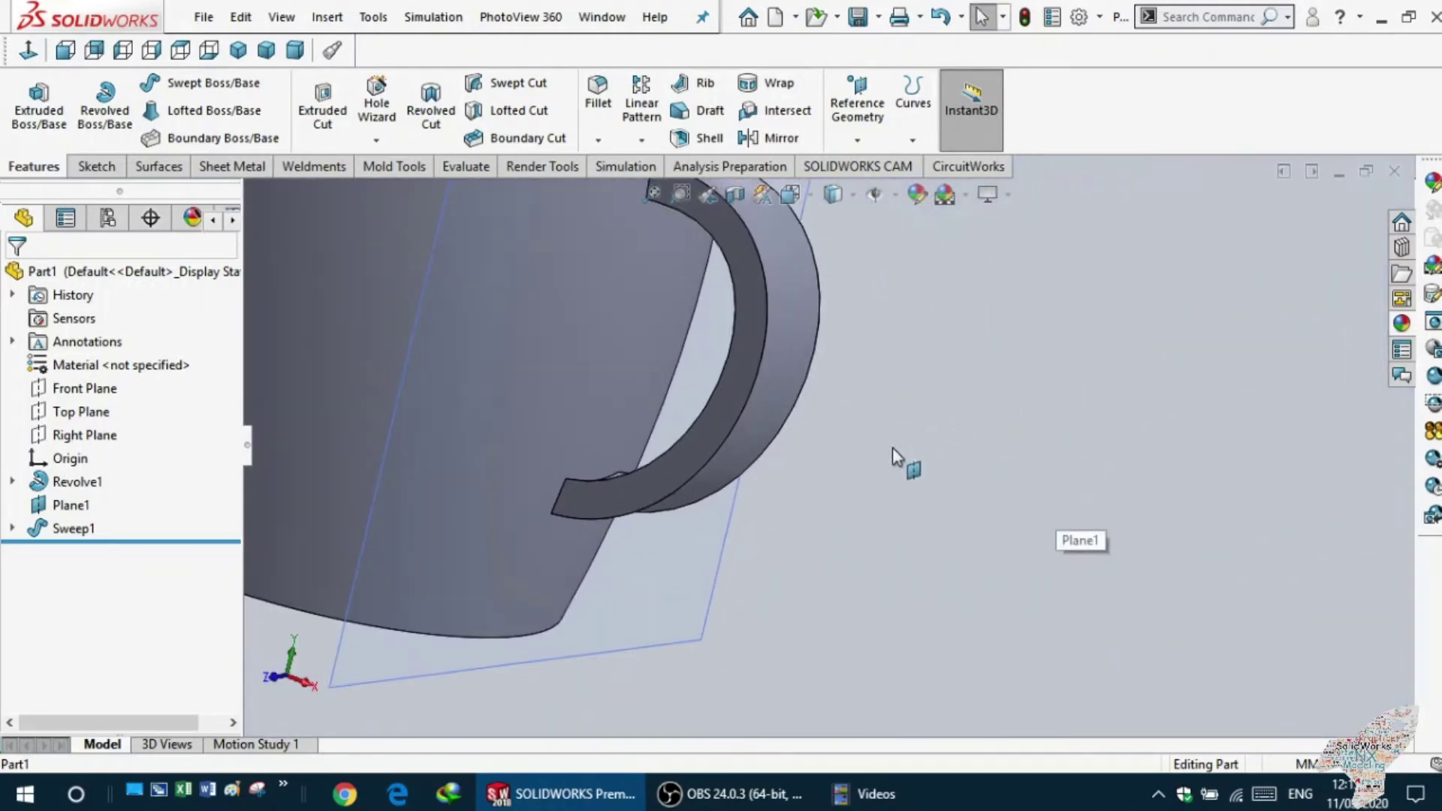
# - Hide Plane1 and view the whole mug
pyautogui.click(689, 549)
pyautogui.click(816, 486)
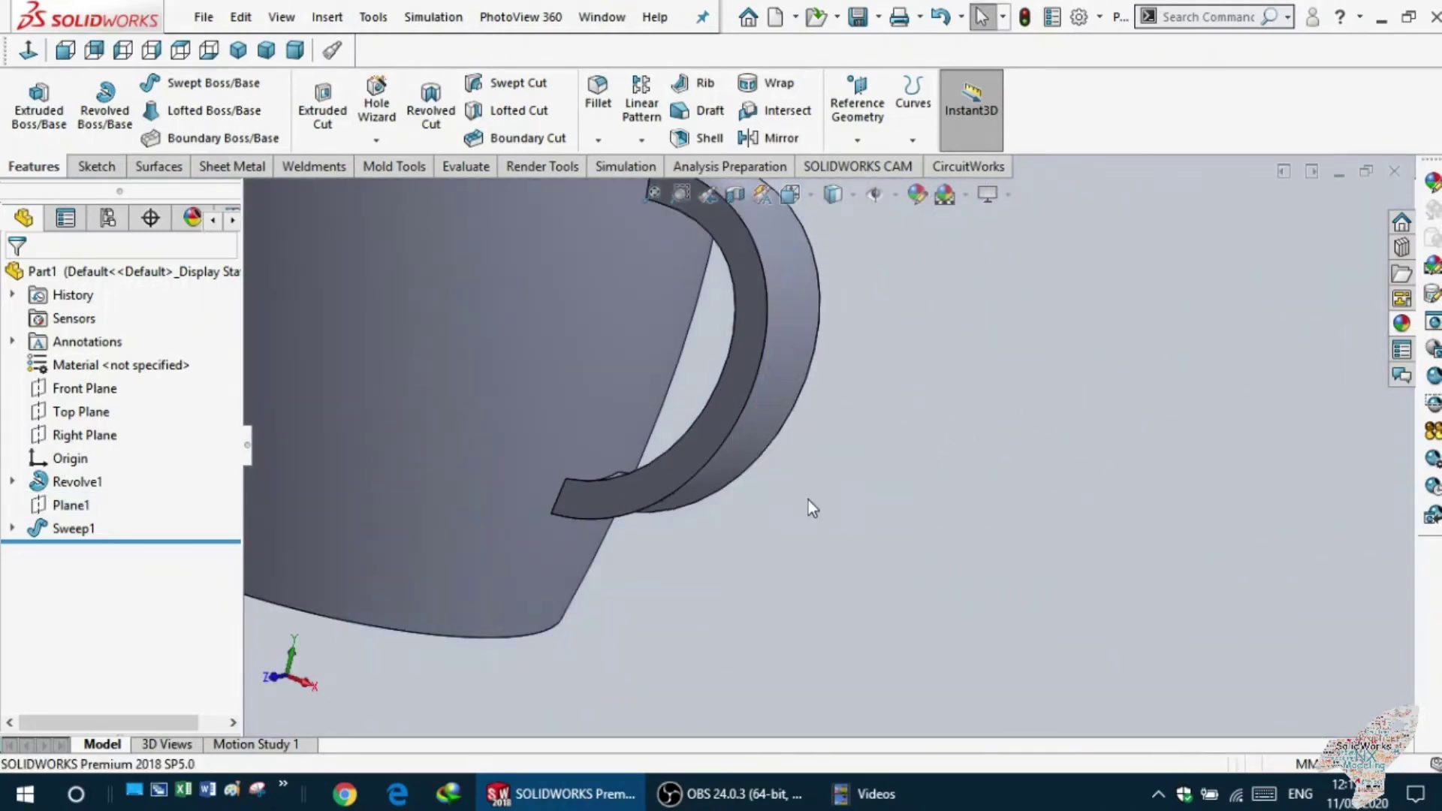
pyautogui.scroll(5, 808, 499)
pyautogui.moveTo(834, 455)
pyautogui.mouseDown(button='middle')
pyautogui.moveTo(842, 422)
pyautogui.moveTo(677, 426)
pyautogui.moveTo(748, 344)
pyautogui.moveTo(781, 334)
pyautogui.mouseUp(button='middle')
pyautogui.scroll(2, 768, 294)
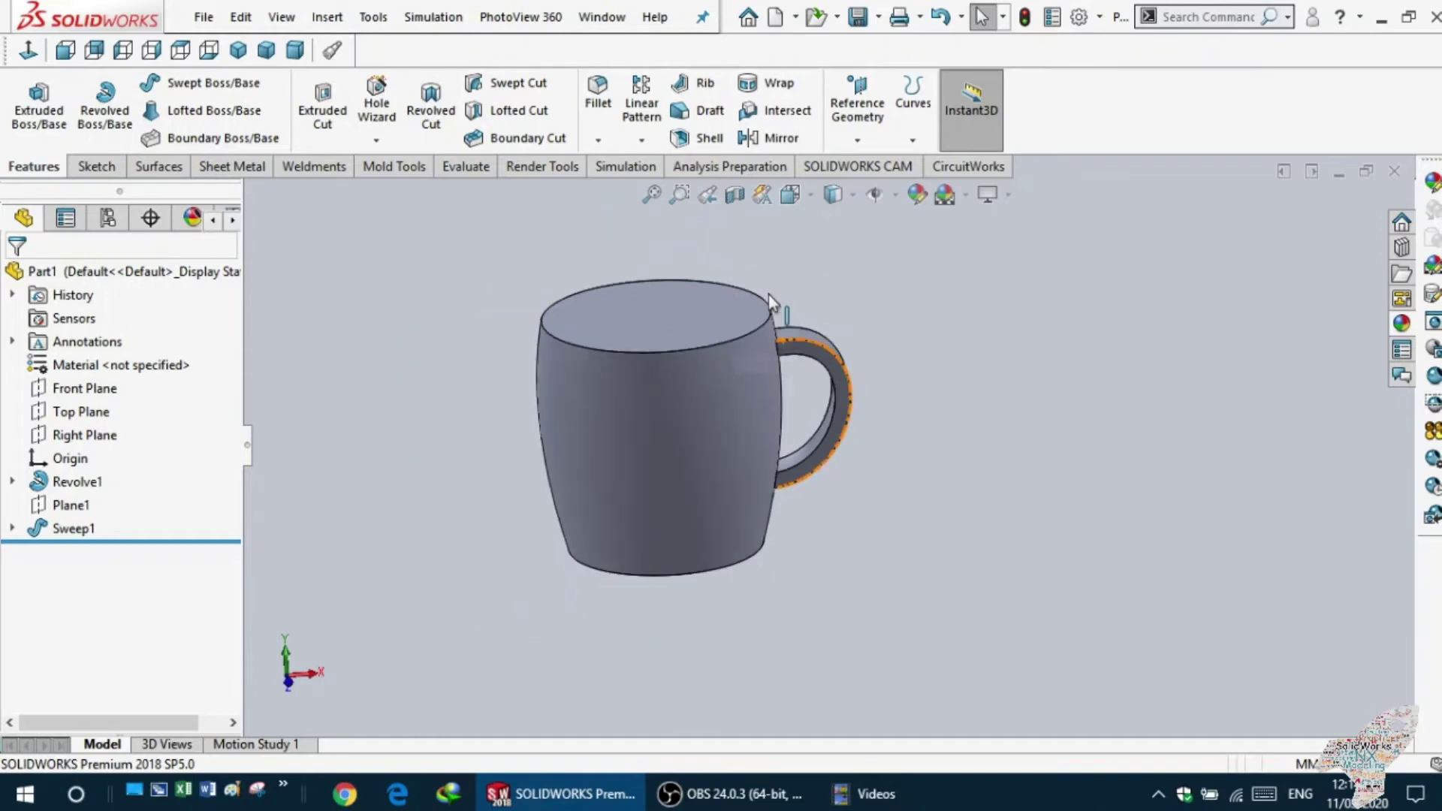
pyautogui.scroll(-3, 760, 348)
pyautogui.scroll(-4, 793, 428)
pyautogui.scroll(-2, 793, 428)
pyautogui.scroll(-2, 788, 376)
pyautogui.scroll(-2, 789, 375)
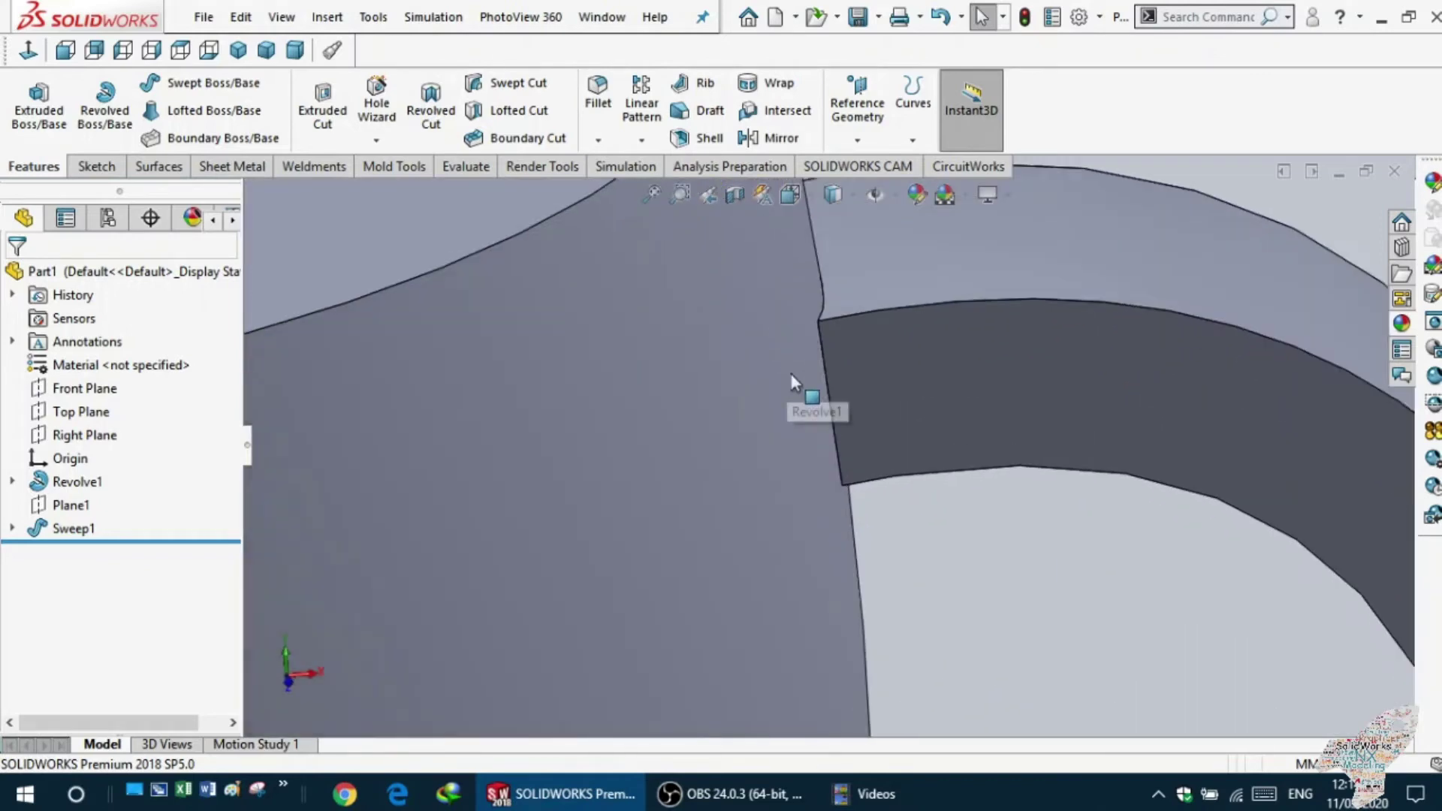
pyautogui.scroll(3, 798, 409)
pyautogui.scroll(4, 811, 376)
# - Look down onto the mug rim and start a 10 mm symmetric Fillet
pyautogui.moveTo(821, 380)
pyautogui.mouseDown(button='middle')
pyautogui.moveTo(773, 377)
pyautogui.moveTo(789, 408)
pyautogui.moveTo(724, 258)
pyautogui.moveTo(589, 611)
pyautogui.moveTo(624, 548)
pyautogui.moveTo(741, 461)
pyautogui.mouseUp(button='middle')
pyautogui.scroll(1, 948, 400)
pyautogui.scroll(-2, 934, 425)
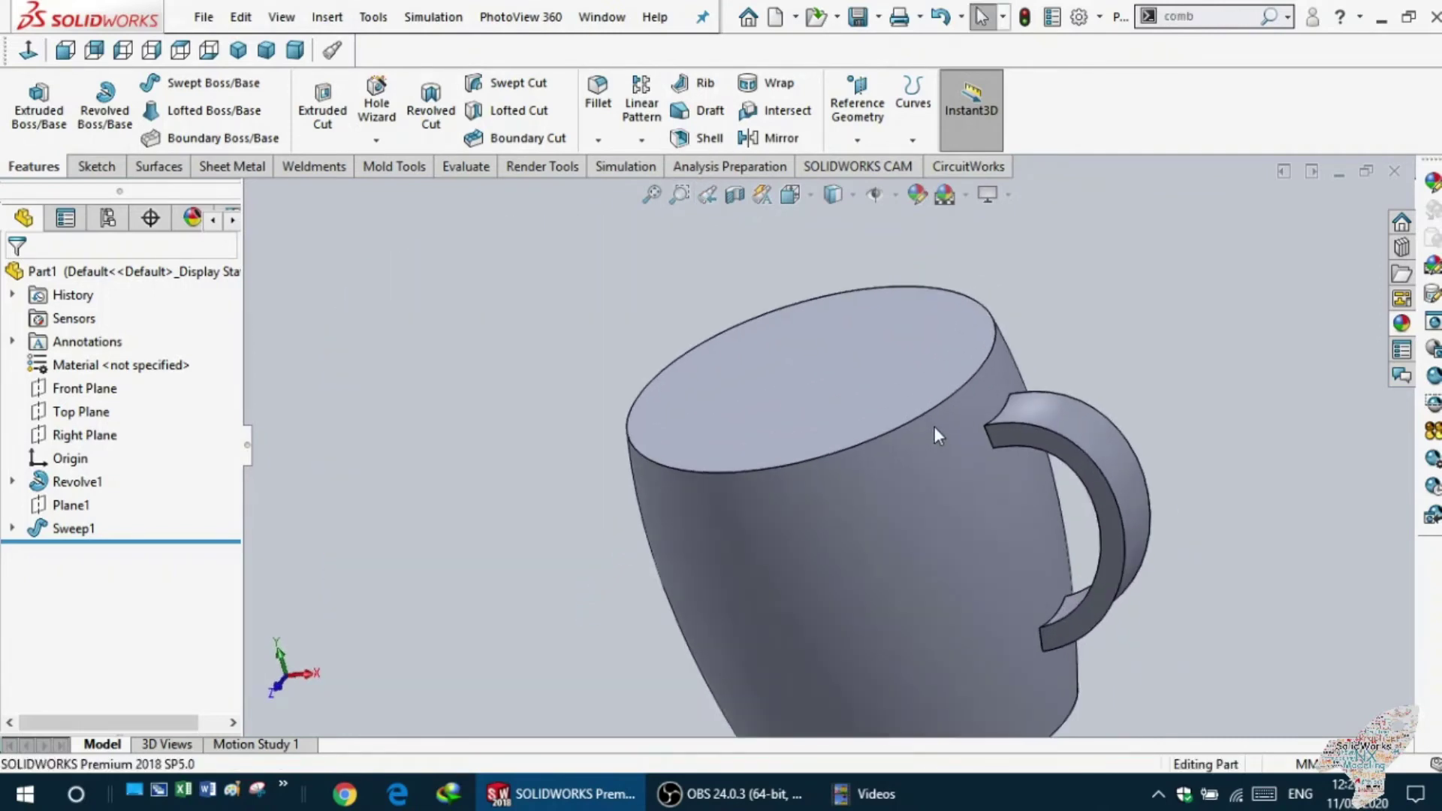
pyautogui.scroll(-2, 934, 425)
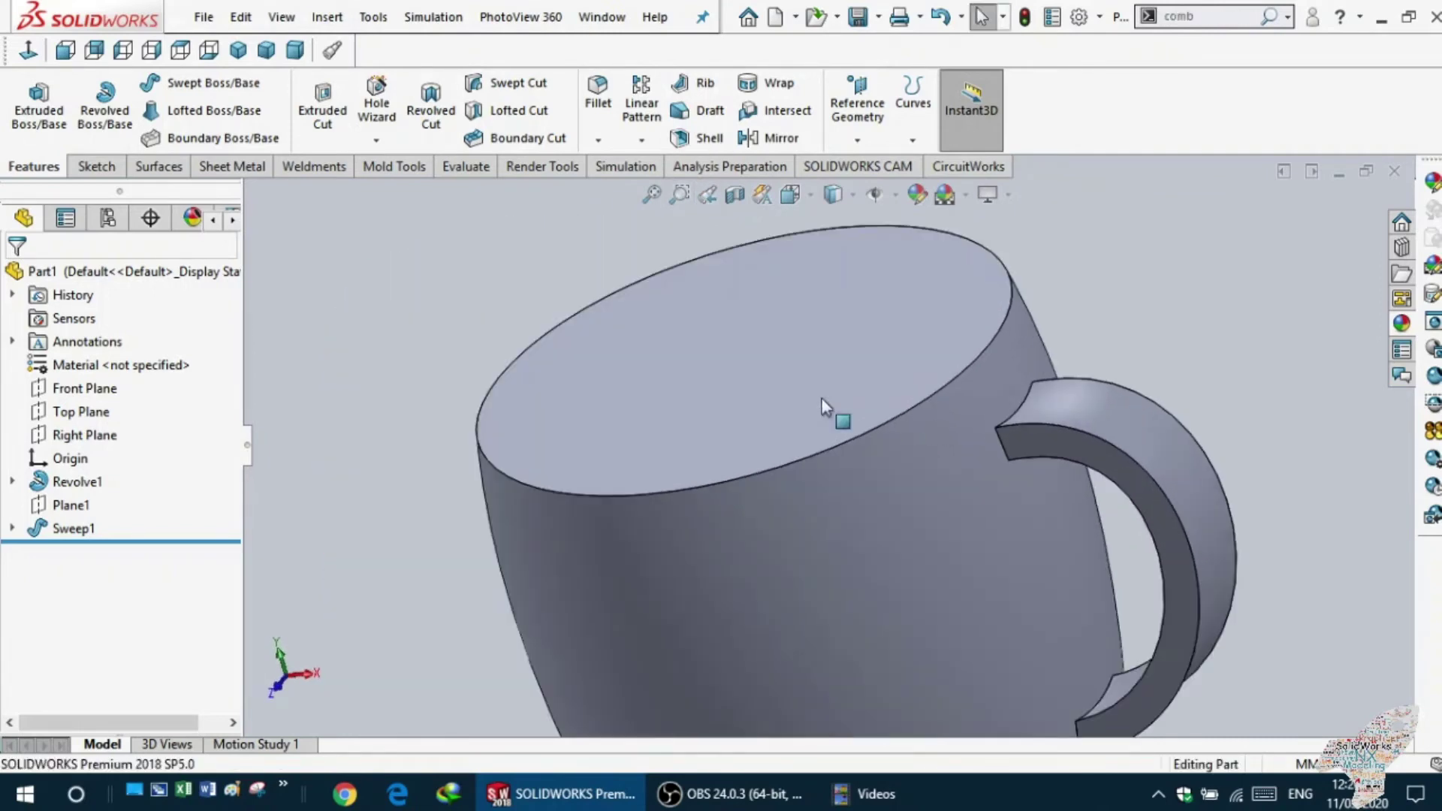
pyautogui.click(602, 120)
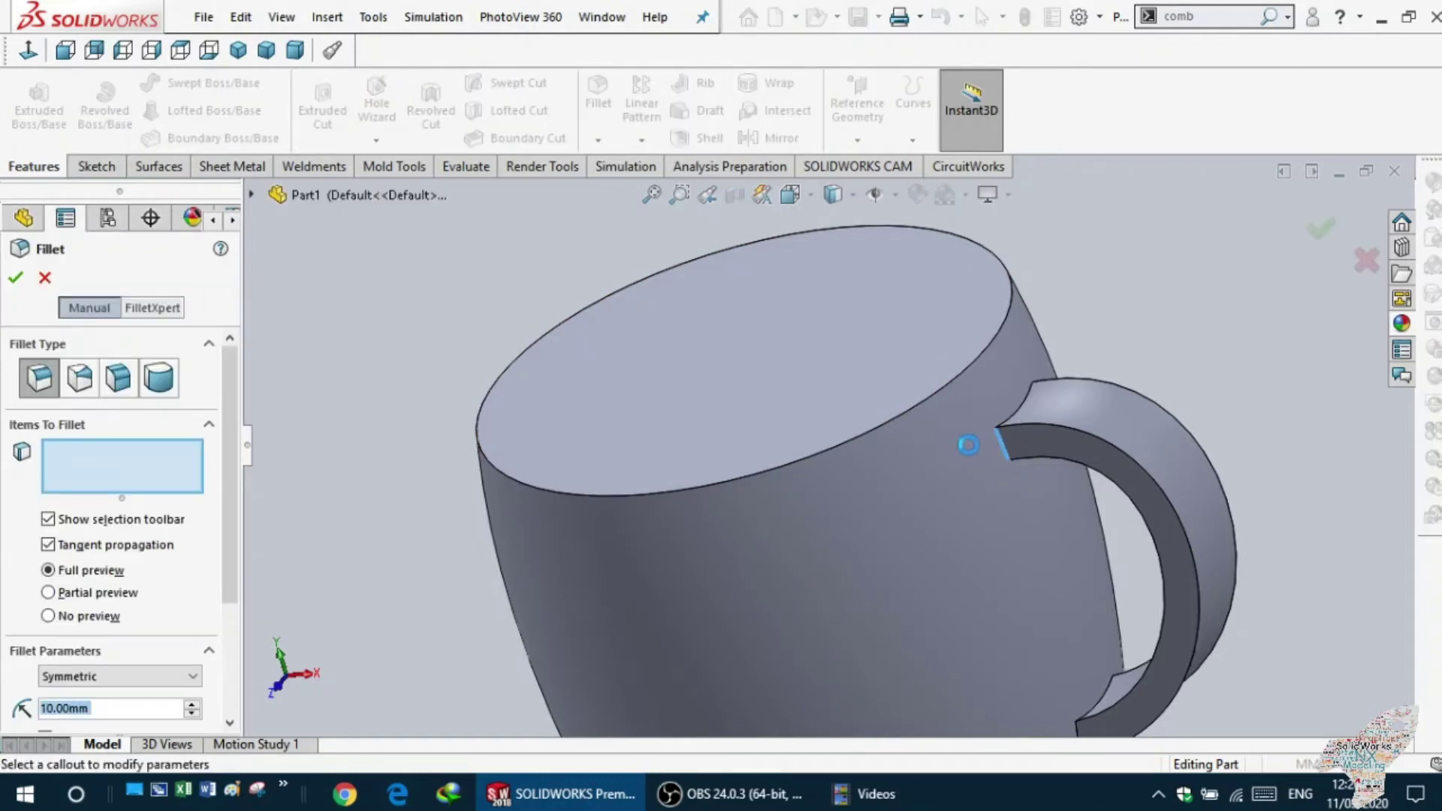
# - Select the handle's upper joint edges and the mug's outer face for the fillet
pyautogui.click(994, 443)
pyautogui.moveTo(991, 441); pyautogui.dragTo(963, 392, button='middle')
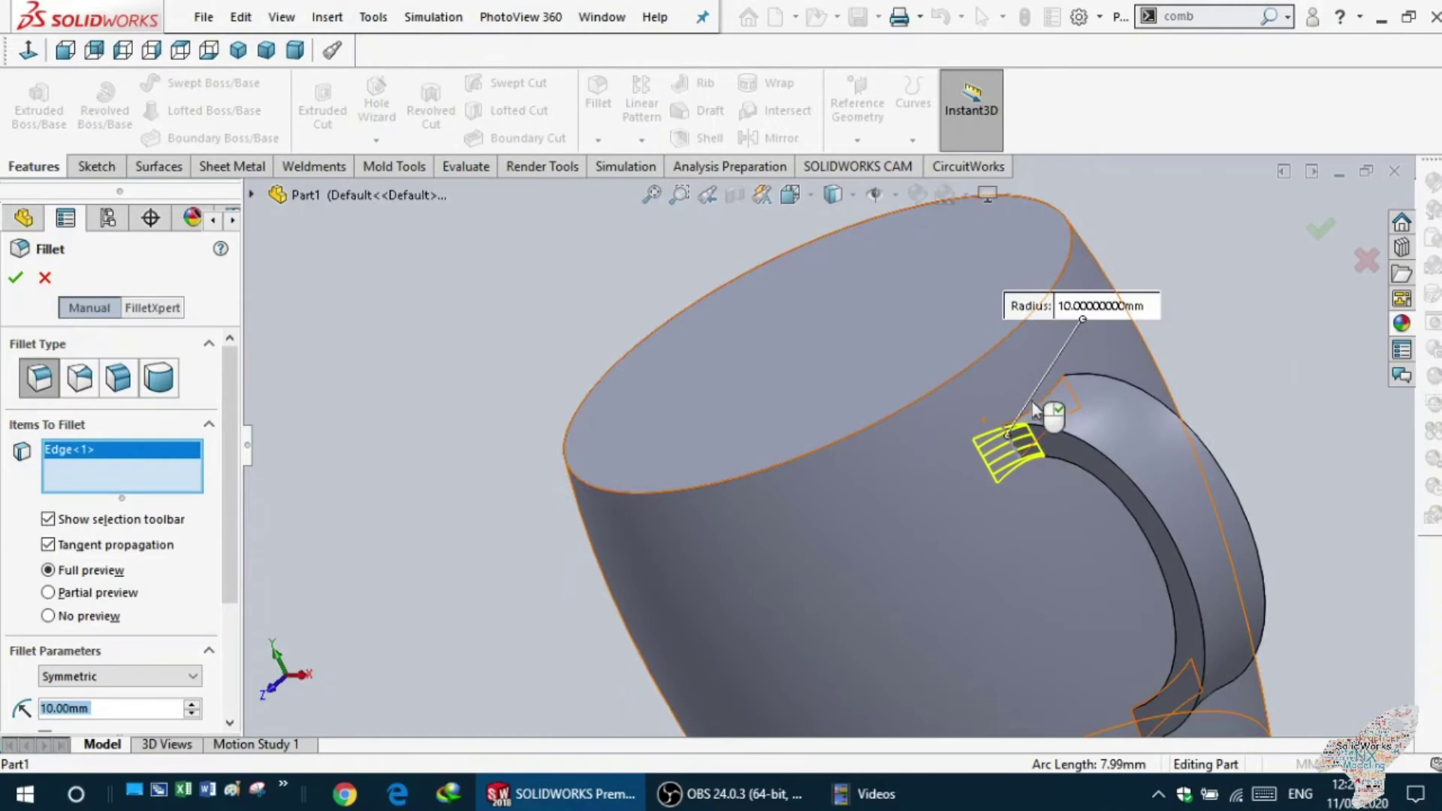
pyautogui.click(1005, 420)
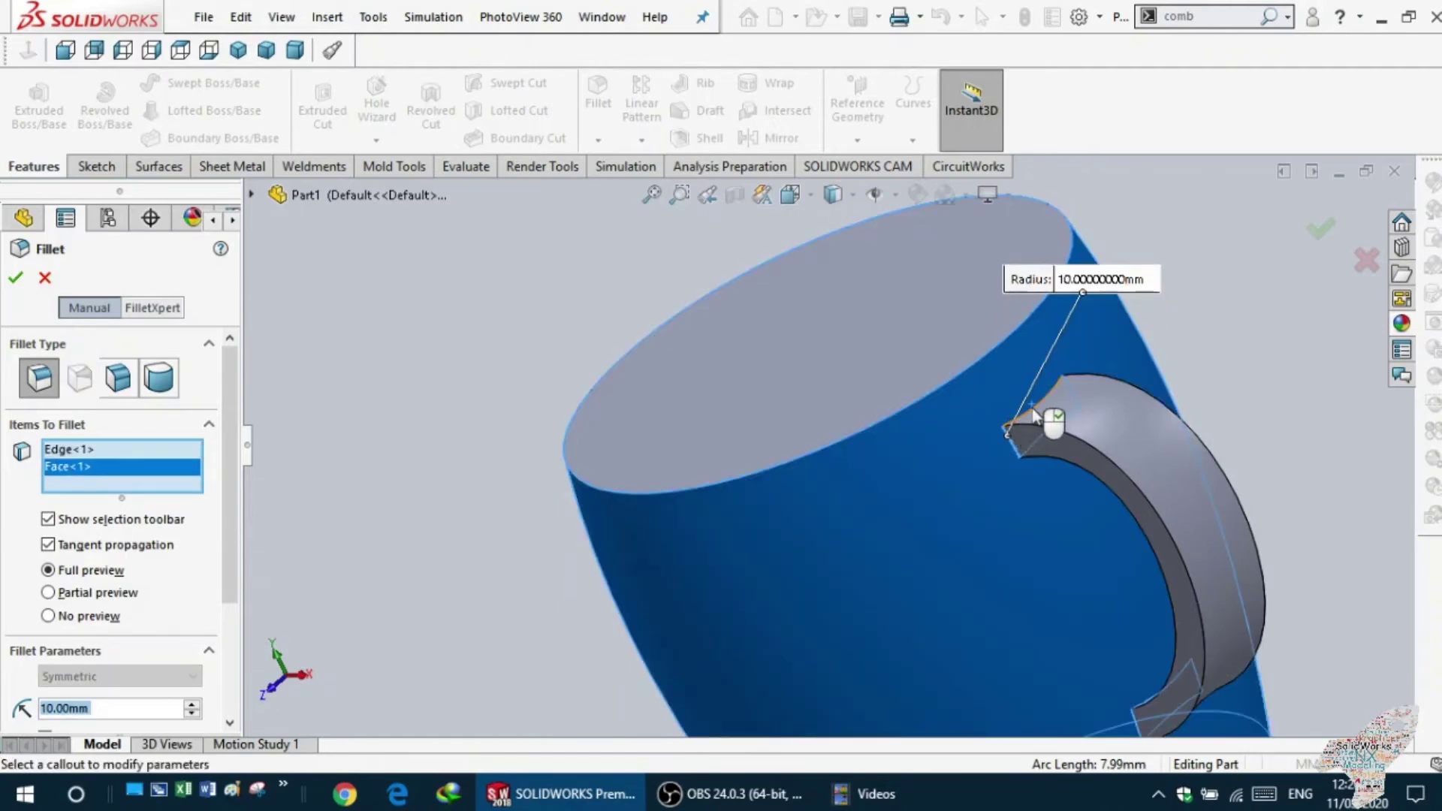
pyautogui.click(1043, 403)
pyautogui.moveTo(1041, 417); pyautogui.dragTo(938, 480, button='middle')
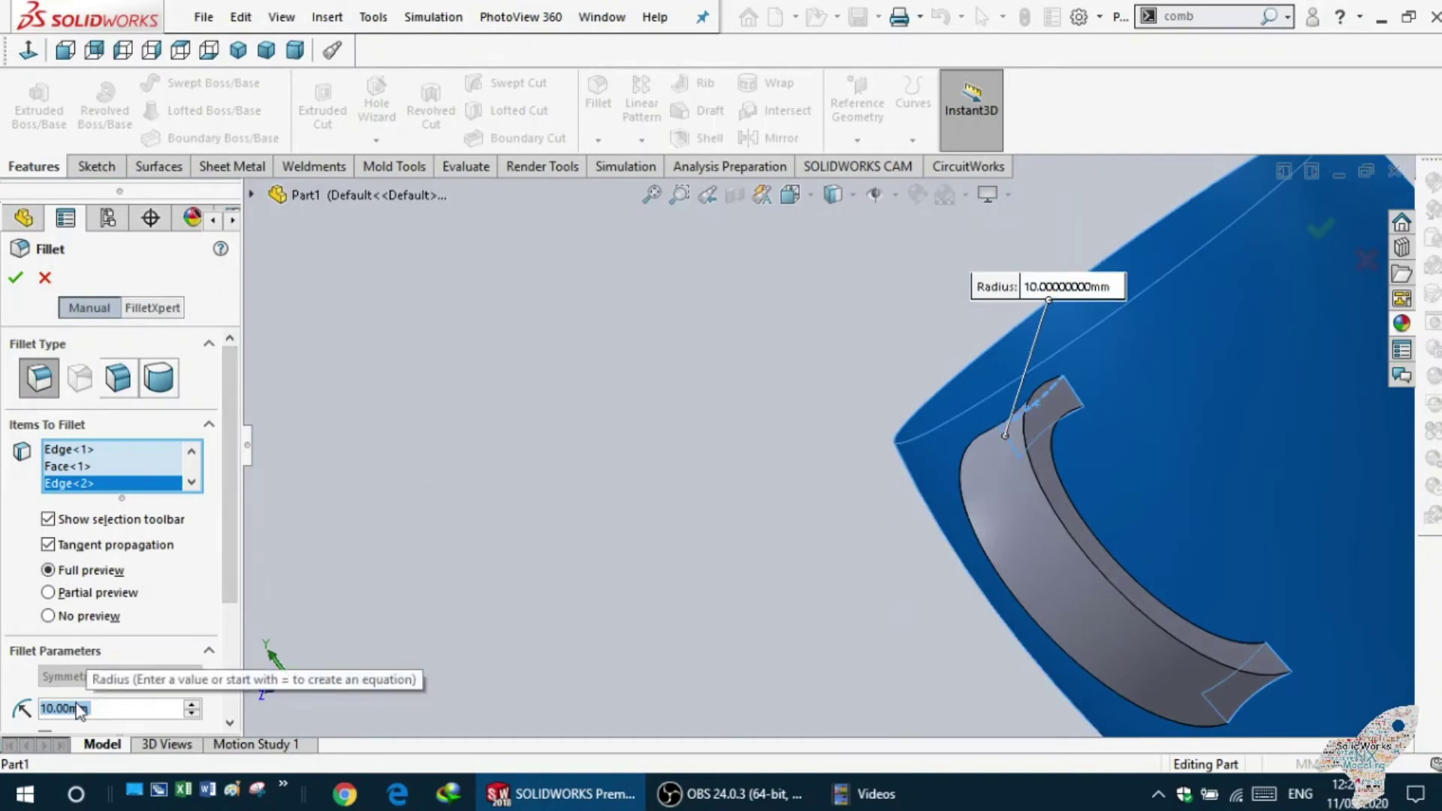
# - Set the fillet radius to 5 mm and remove Face<1> from the items to fillet
pyautogui.write('5')
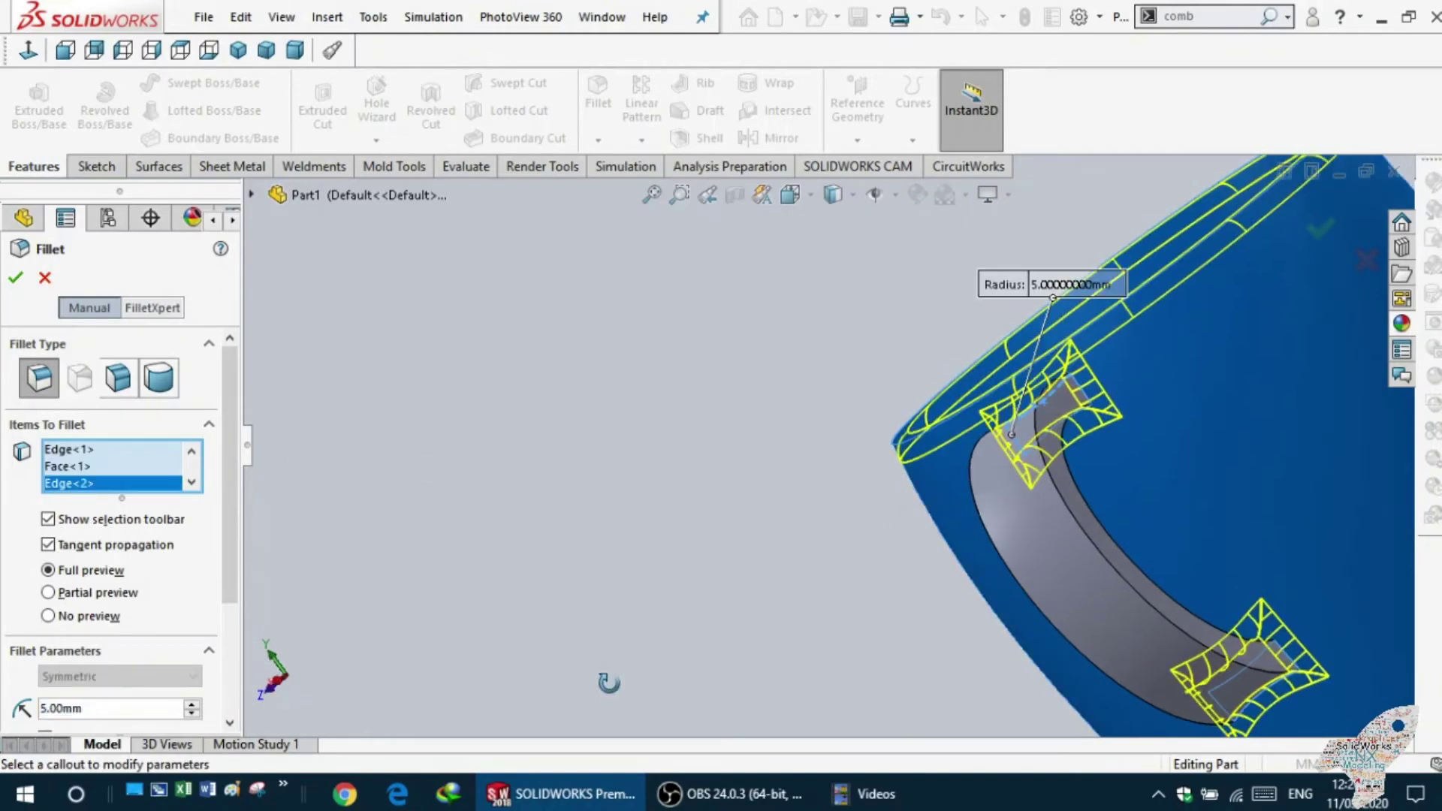
pyautogui.moveTo(338, 721); pyautogui.dragTo(754, 669, button='middle')
pyautogui.scroll(1, 758, 575)
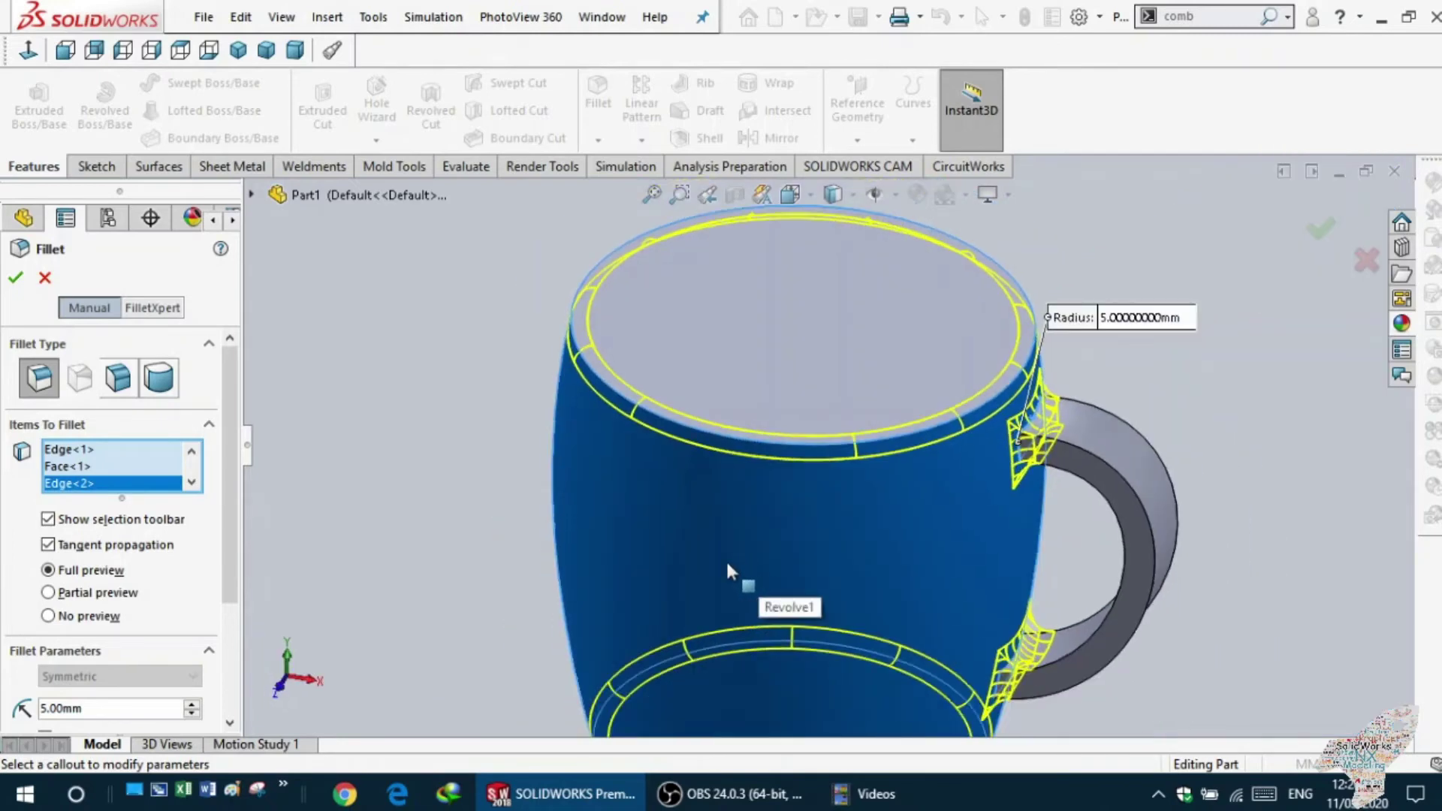
pyautogui.click(69, 466)
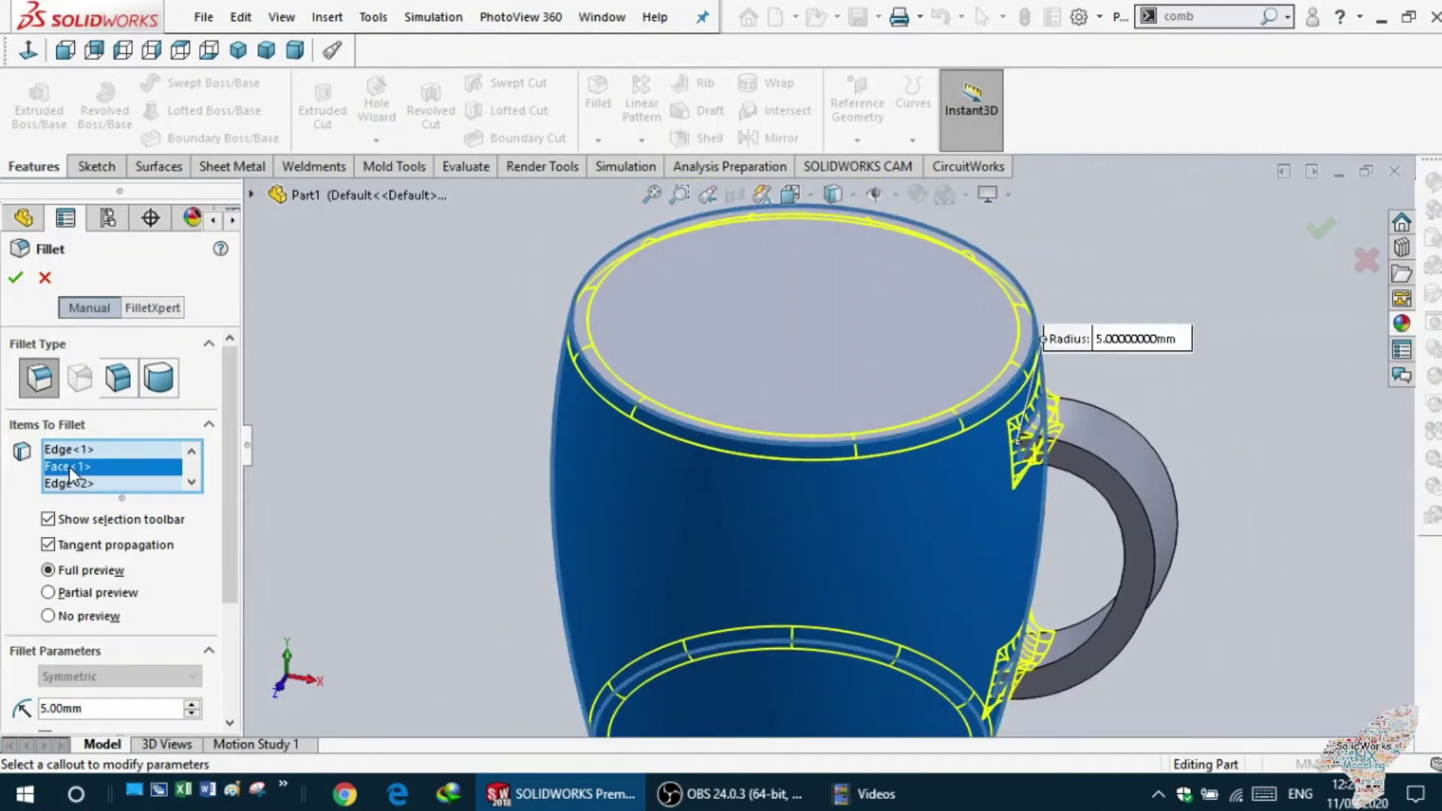
pyautogui.rightClick(70, 467)
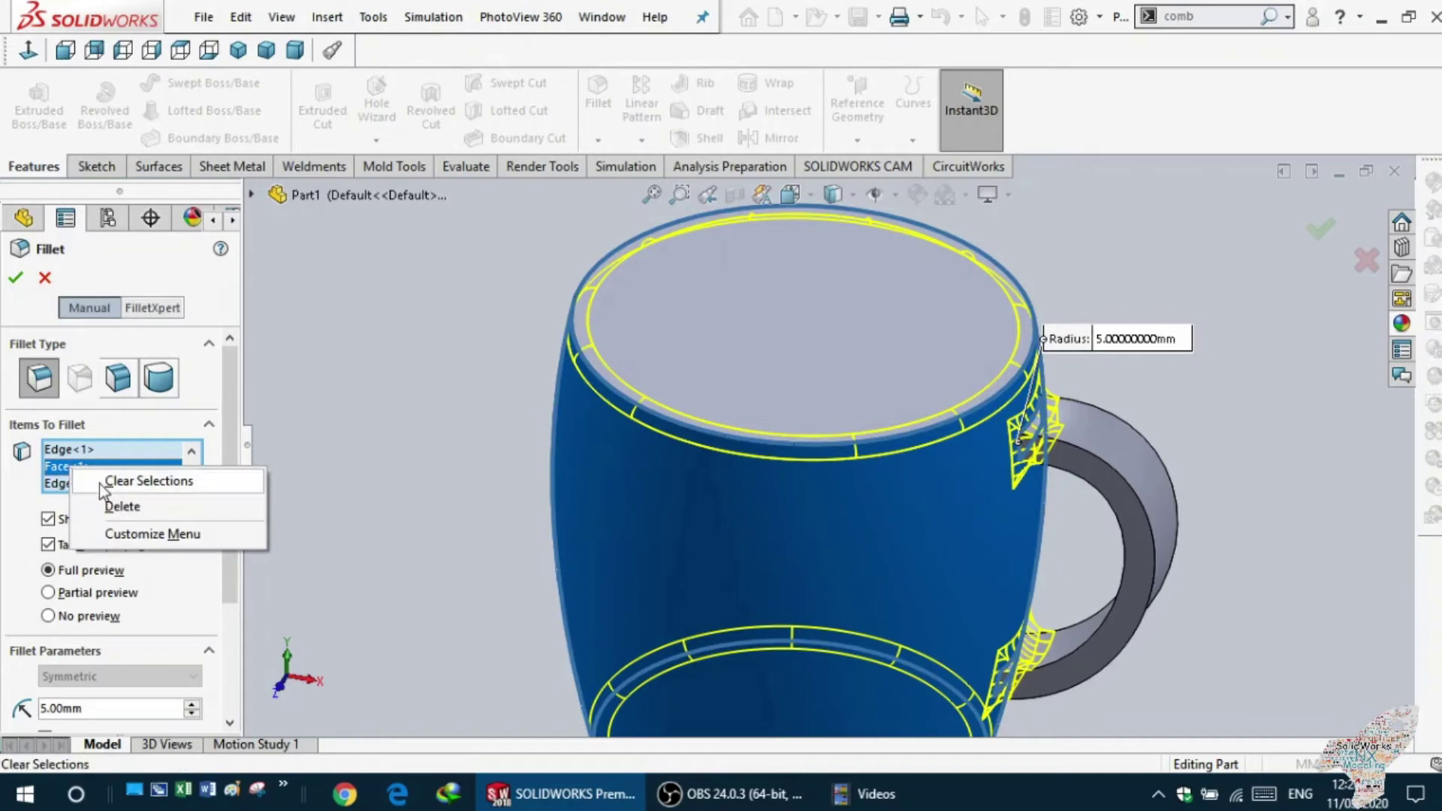
pyautogui.click(117, 504)
# - Add Edge<3> and Edge<4> at the top handle joint, making four edges
pyautogui.moveTo(325, 496); pyautogui.dragTo(392, 315, button='middle')
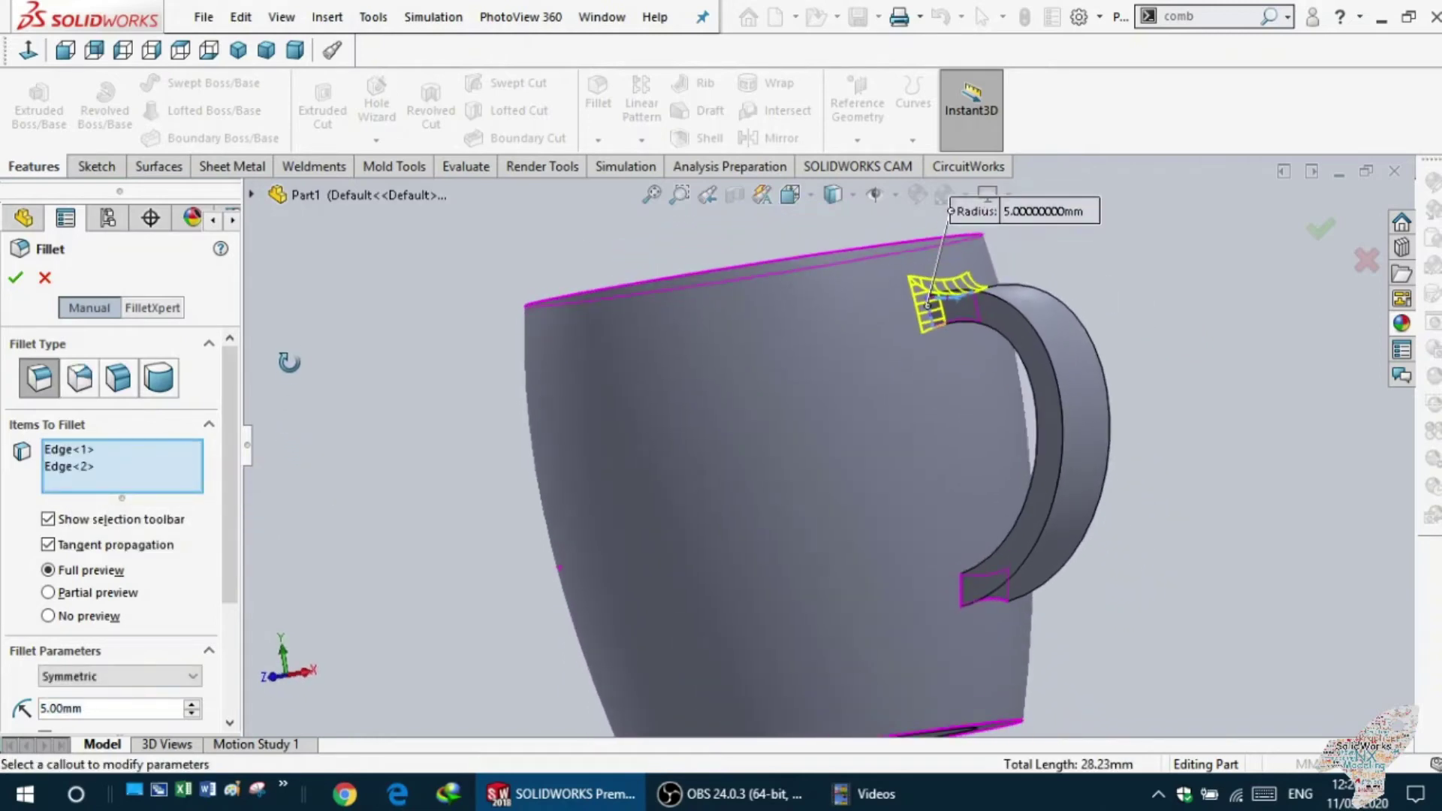
pyautogui.scroll(-2, 973, 303)
pyautogui.scroll(-2, 924, 364)
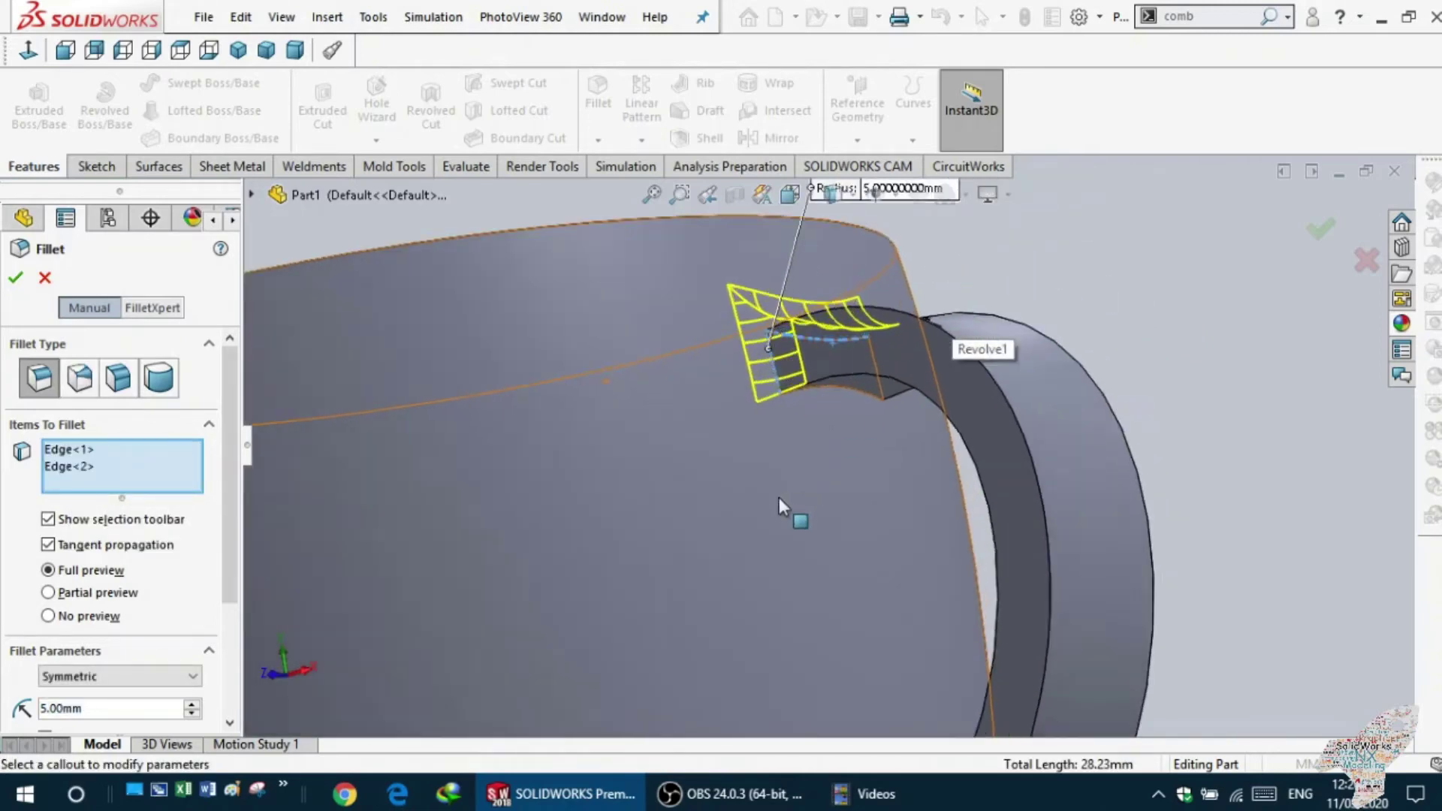
pyautogui.scroll(-2, 781, 499)
pyautogui.click(856, 373)
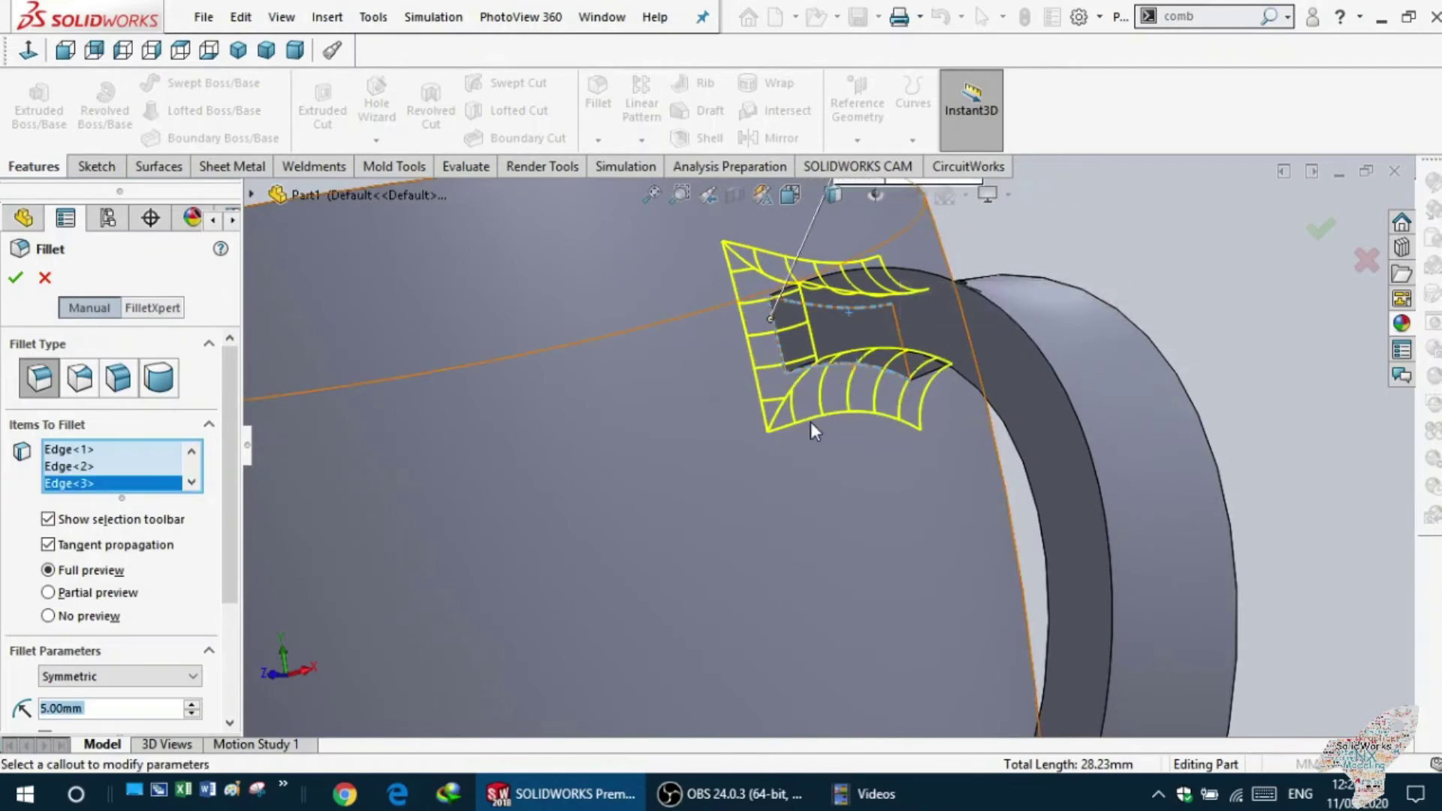
pyautogui.moveTo(813, 419); pyautogui.dragTo(644, 501, button='middle')
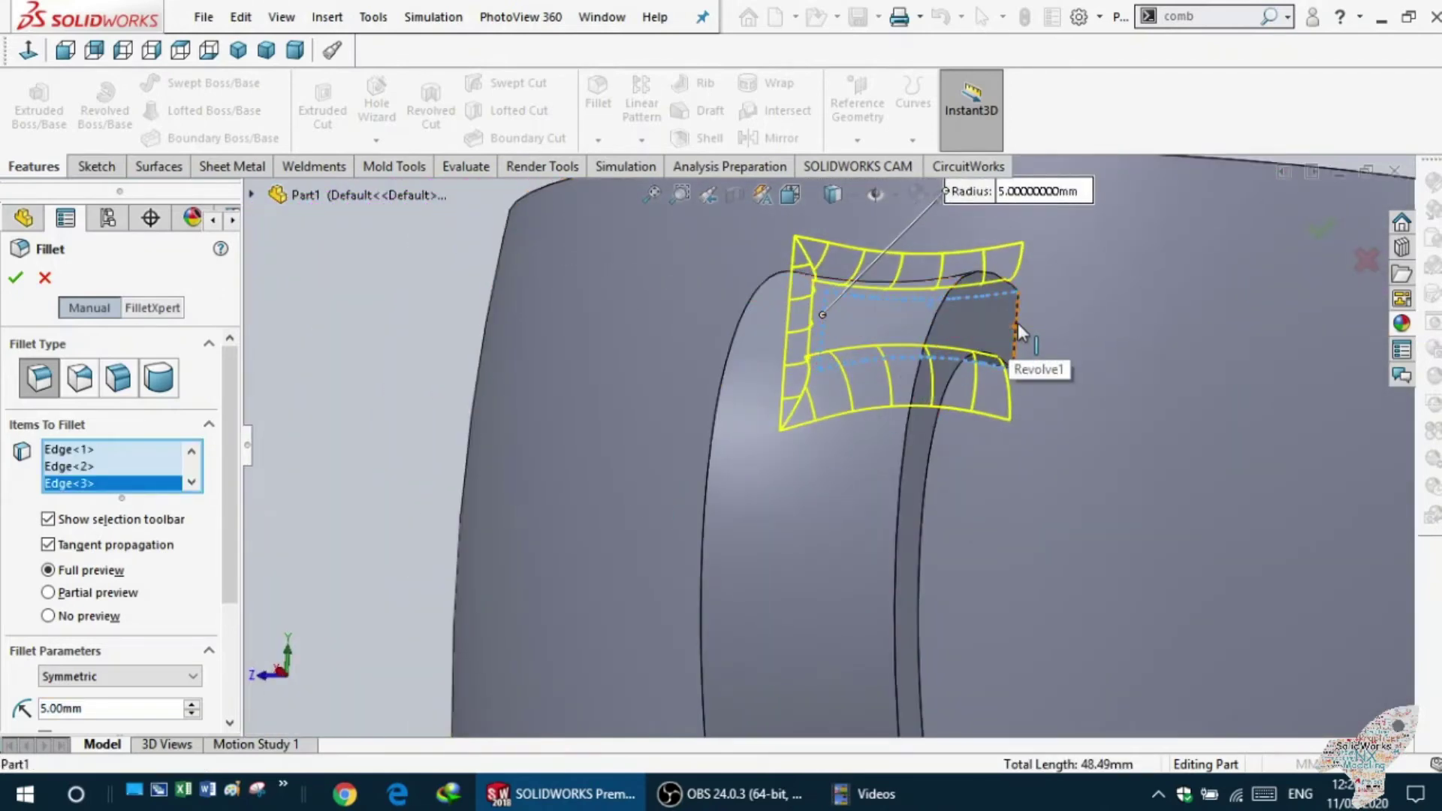
pyautogui.click(1015, 323)
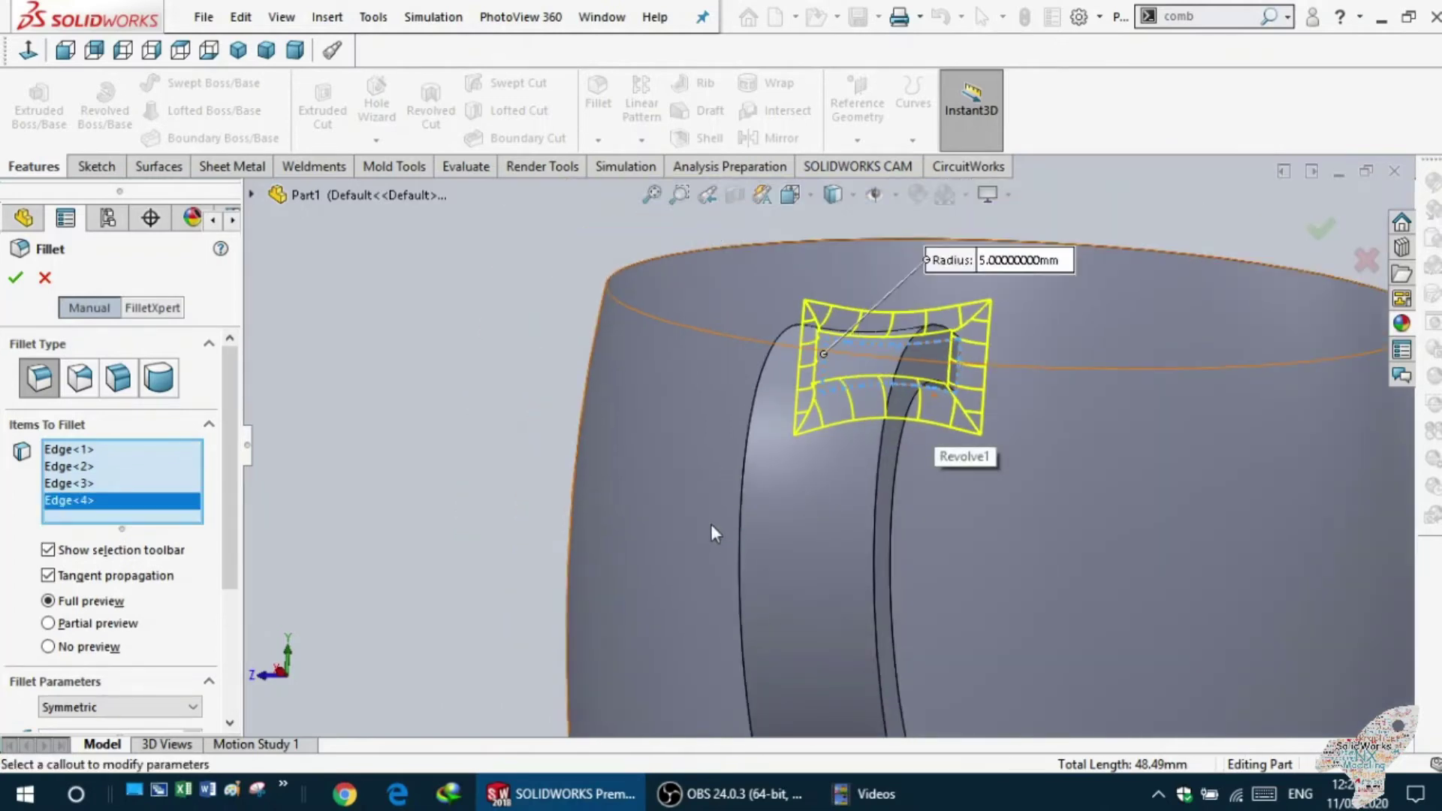
pyautogui.moveTo(935, 416); pyautogui.dragTo(769, 538, button='middle')
pyautogui.scroll(2, 769, 538)
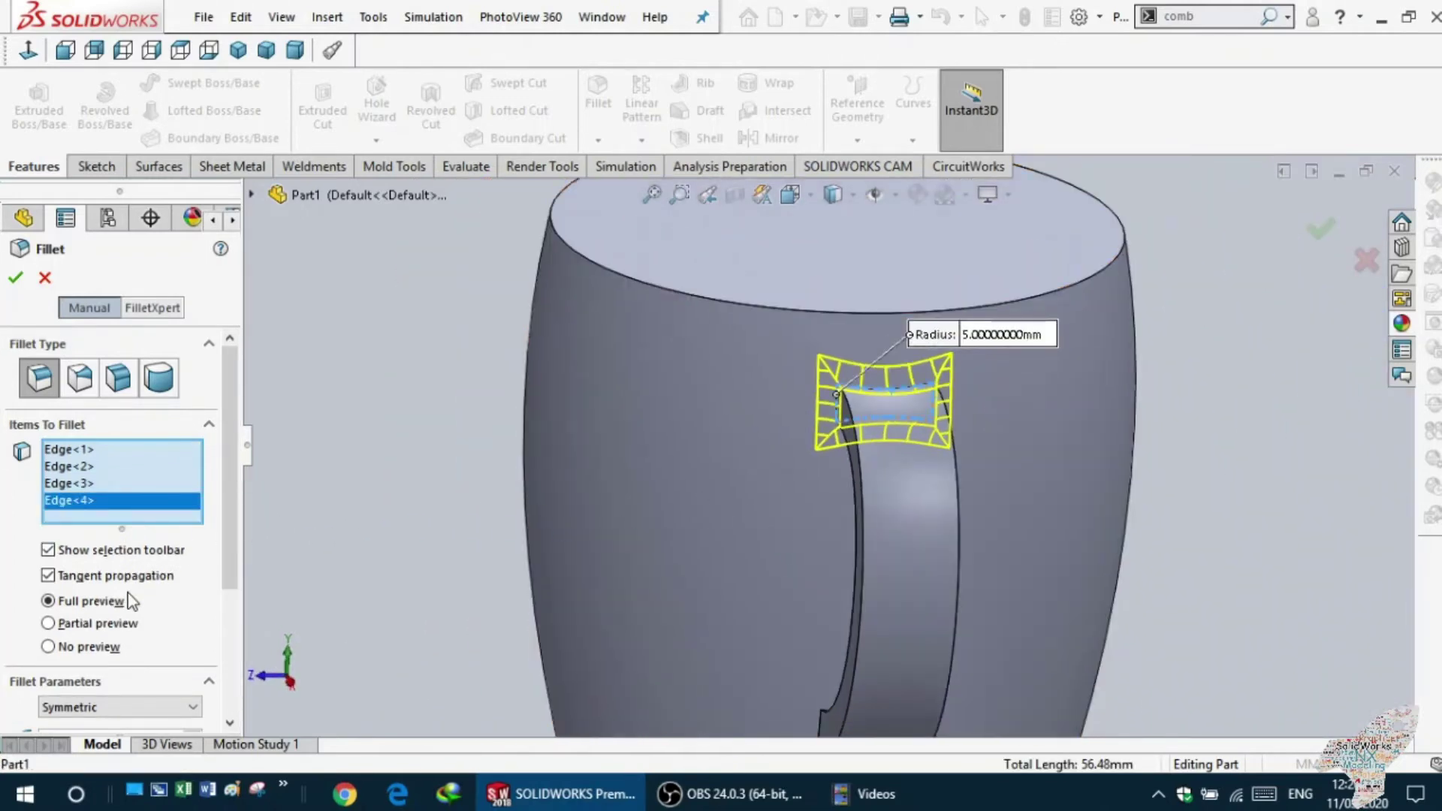
pyautogui.scroll(-2, 109, 630)
pyautogui.doubleClick(51, 667)
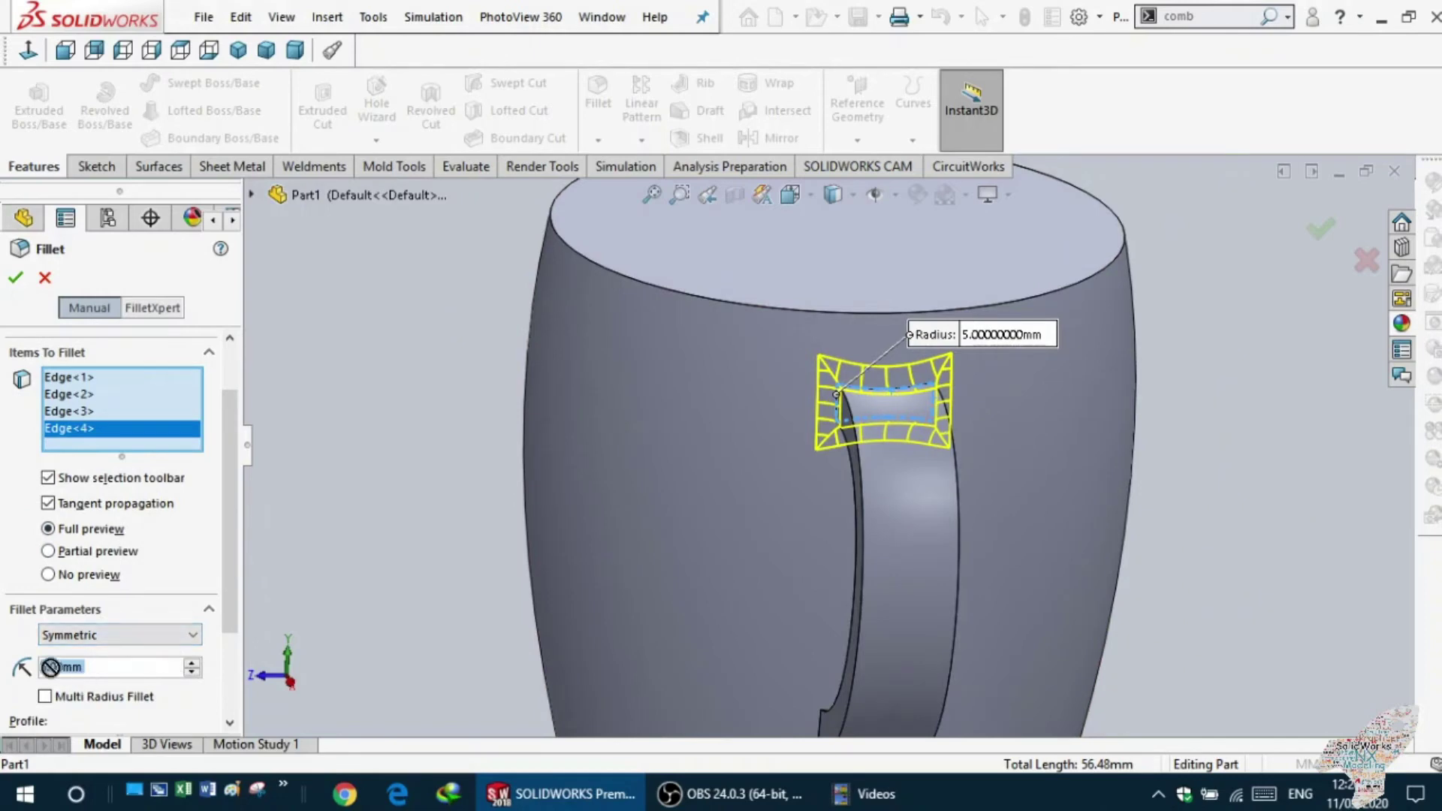
# - Set the fillet radius to 4 mm and add the lower handle-joint edges
pyautogui.write('4')
pyautogui.press('Return')
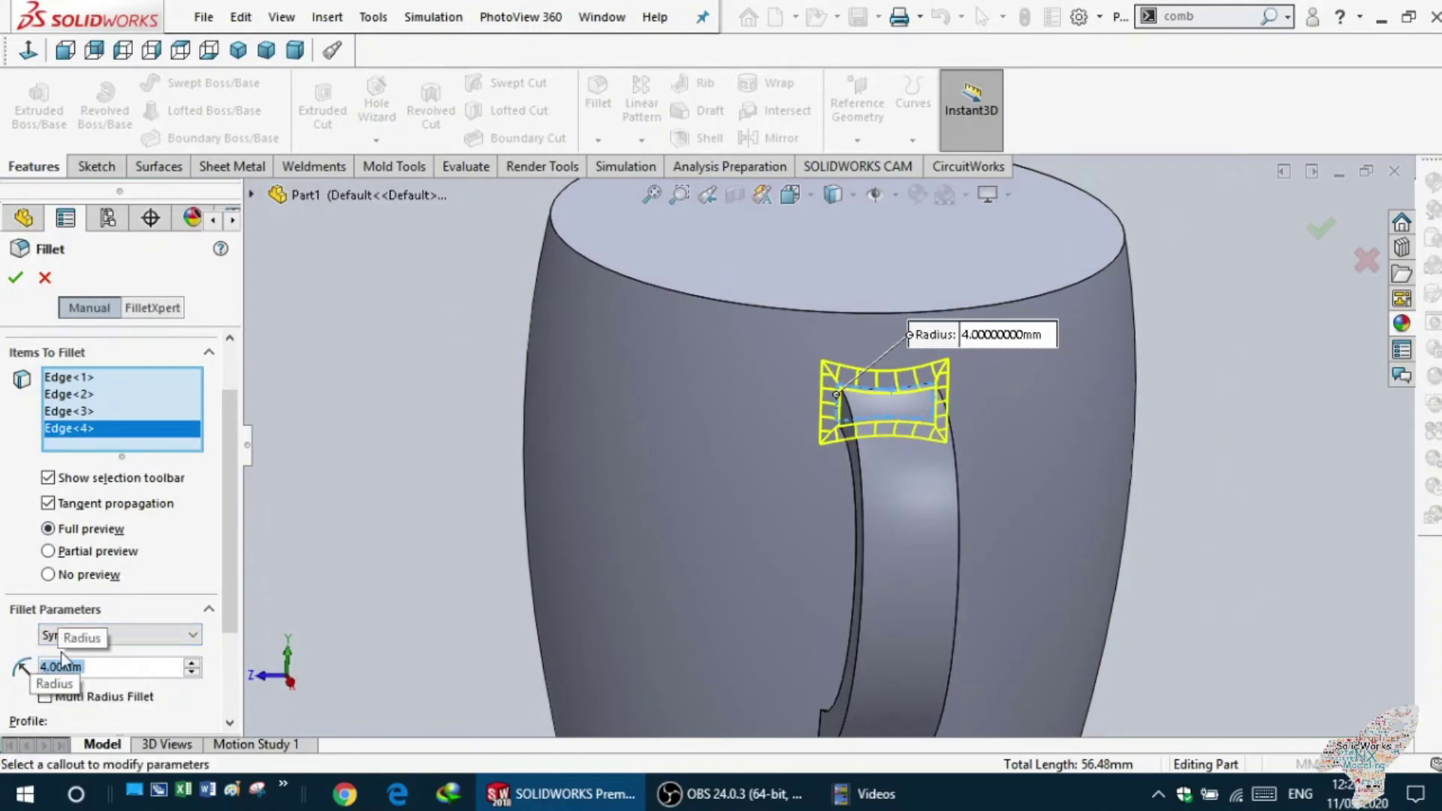
pyautogui.moveTo(419, 583)
pyautogui.mouseDown(button='middle')
pyautogui.moveTo(392, 538)
pyautogui.moveTo(808, 668)
pyautogui.mouseUp(button='middle')
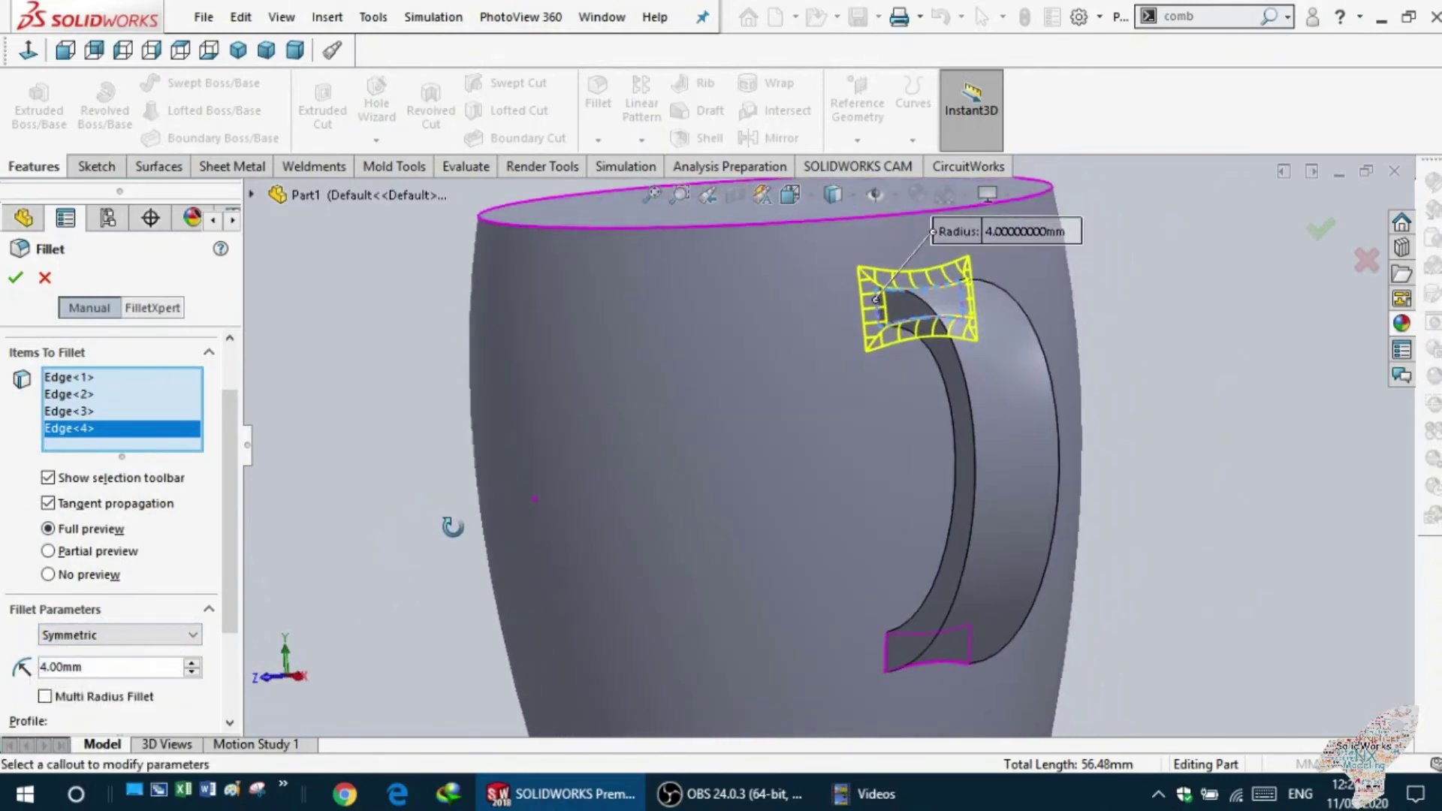
pyautogui.click(884, 652)
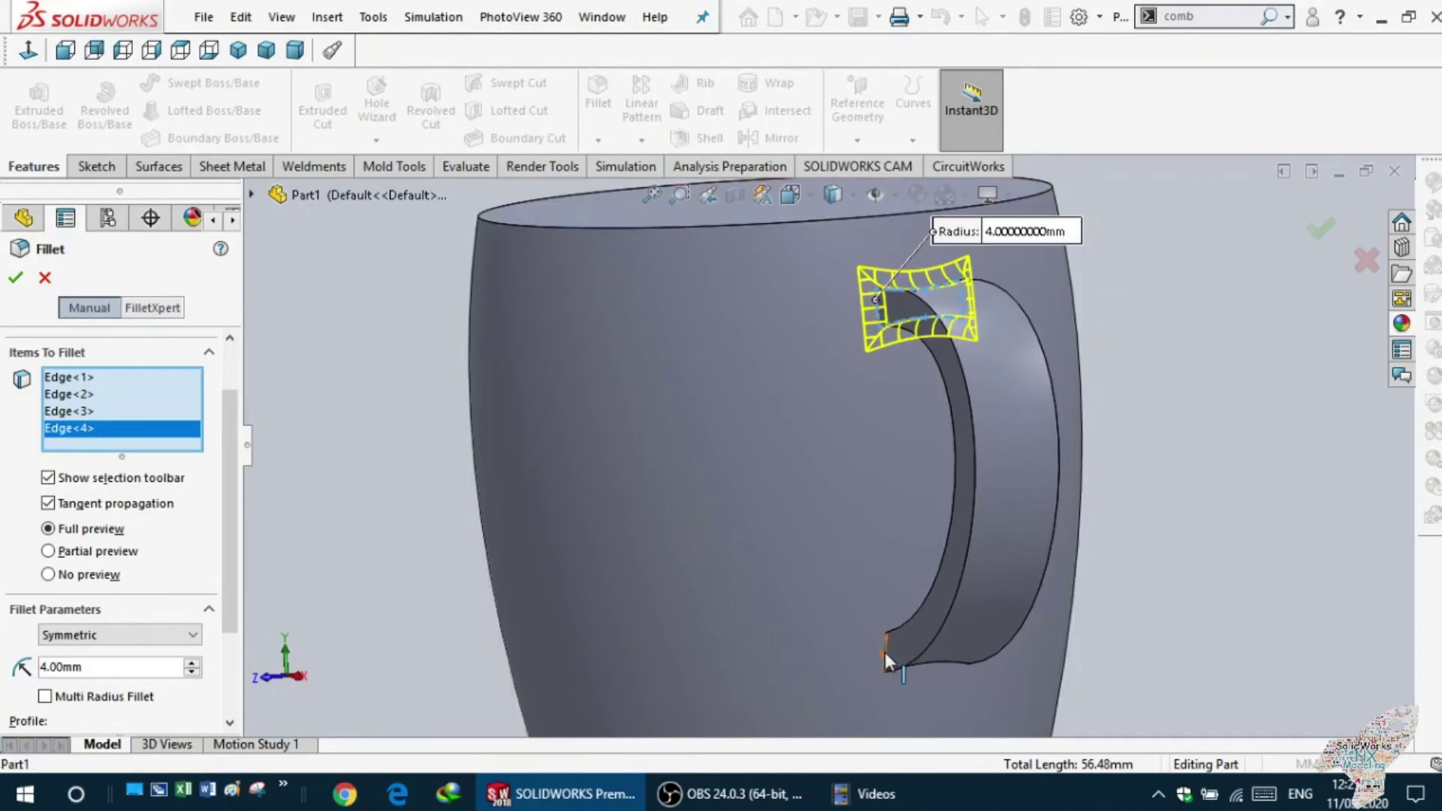
pyautogui.click(917, 664)
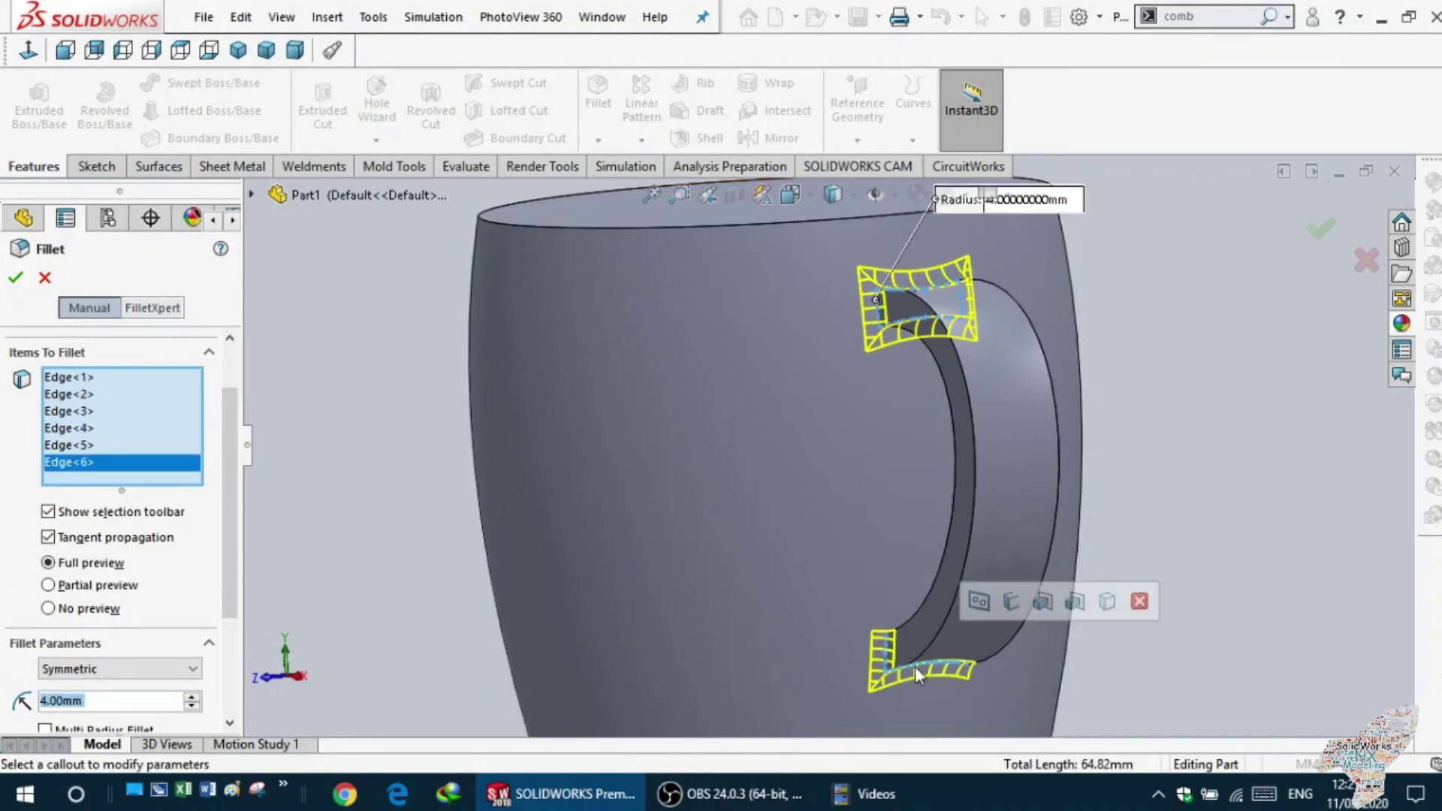
pyautogui.moveTo(915, 666)
pyautogui.mouseDown(button='middle')
pyautogui.moveTo(862, 670)
pyautogui.moveTo(969, 646)
pyautogui.mouseUp(button='middle')
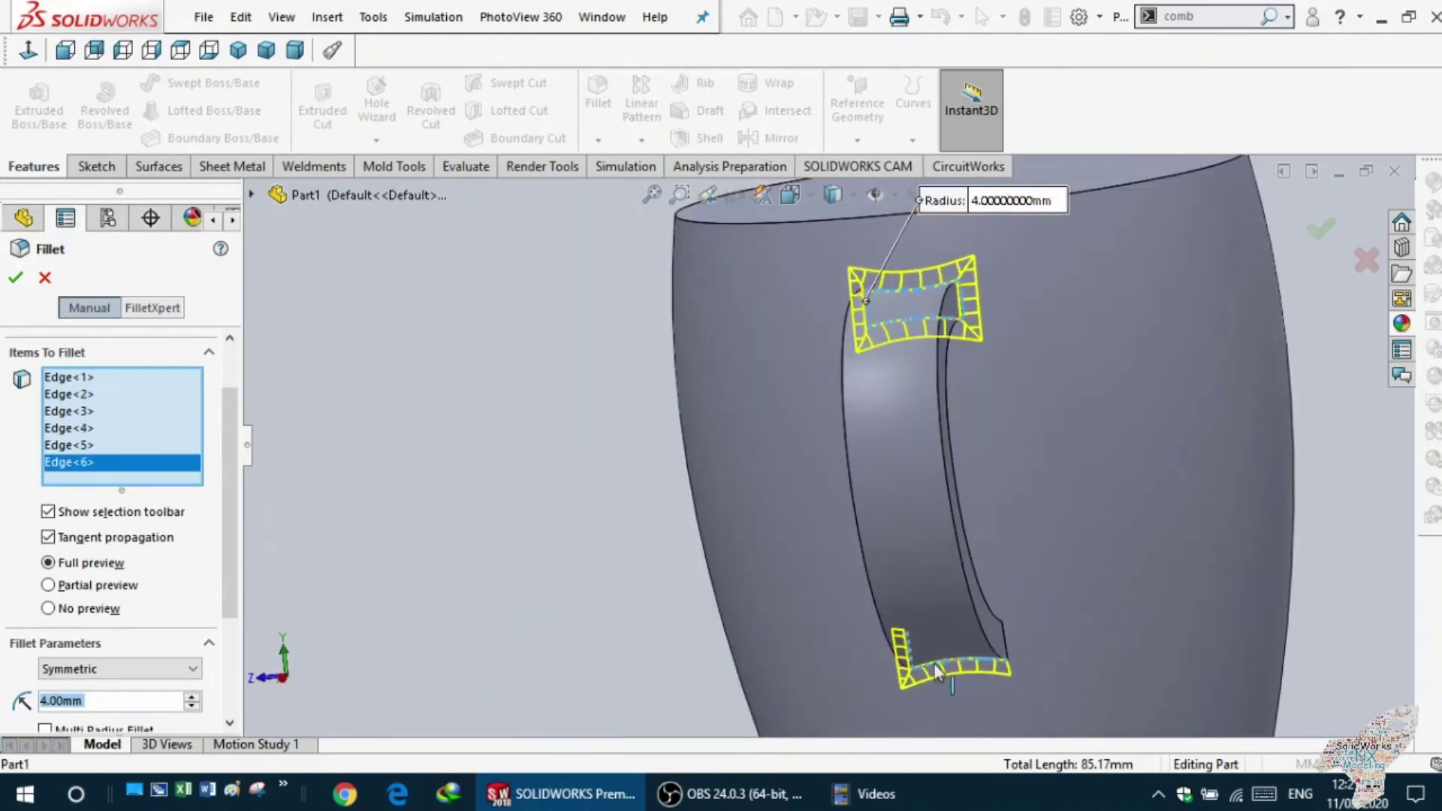
pyautogui.click(1003, 641)
# - Add the last handle-joint edge and confirm the fillet as Fillet1
pyautogui.moveTo(1003, 642); pyautogui.dragTo(957, 680, button='middle')
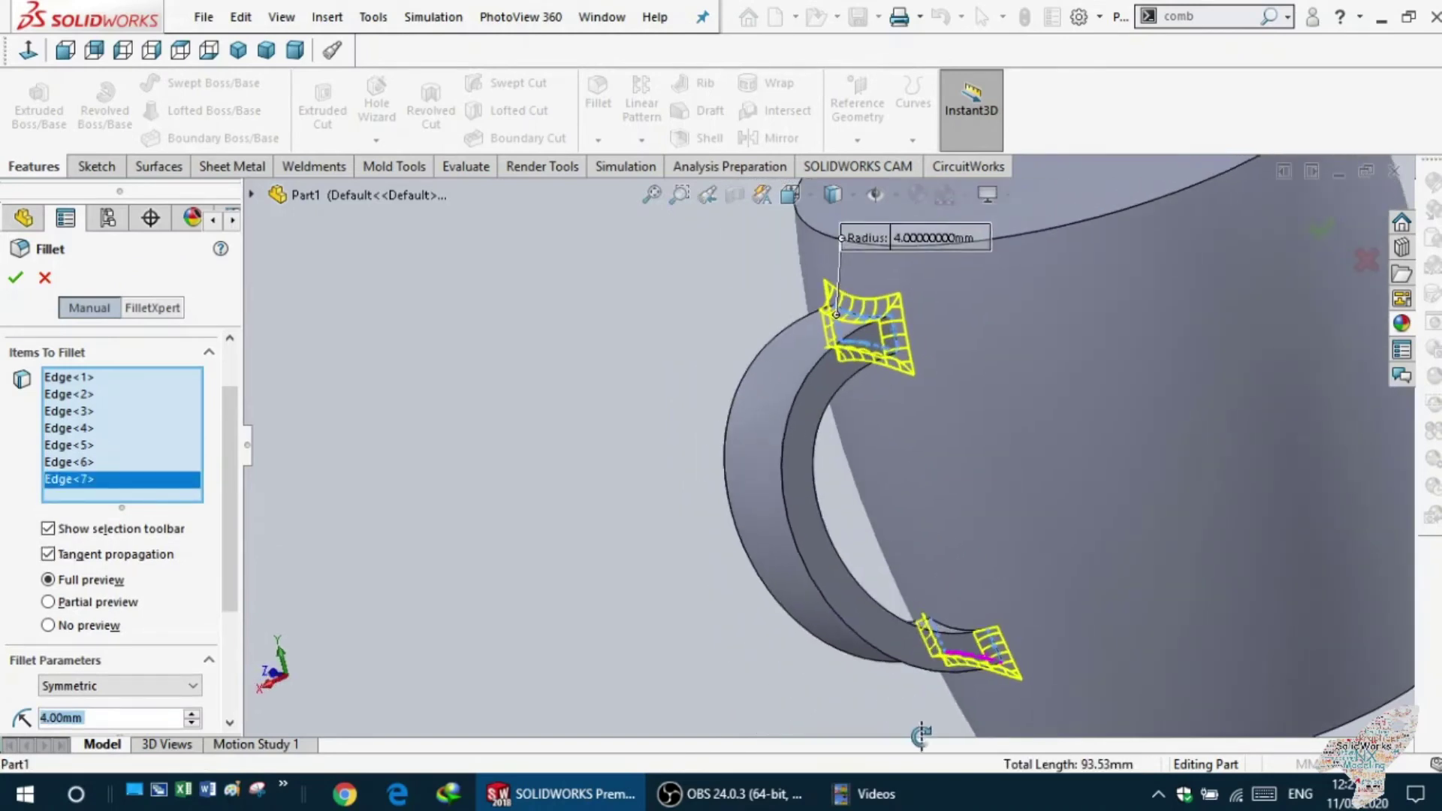
pyautogui.click(962, 630)
pyautogui.moveTo(825, 692)
pyautogui.mouseDown(button='middle')
pyautogui.moveTo(751, 631)
pyautogui.moveTo(759, 592)
pyautogui.mouseUp(button='middle')
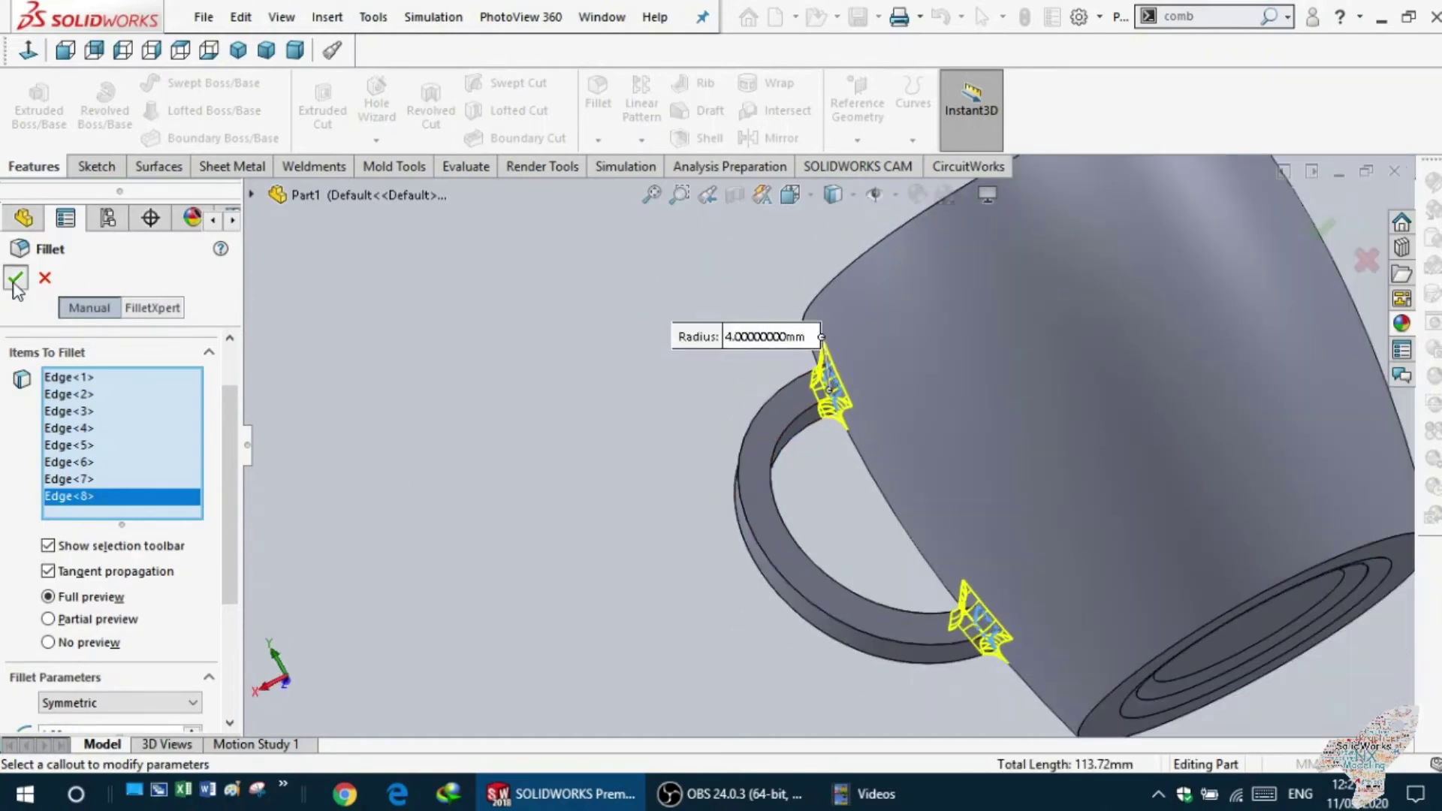
pyautogui.click(15, 286)
# - Inspect the filleted handle, then start a new sketch on Plane1
pyautogui.moveTo(576, 473)
pyautogui.mouseDown(button='middle')
pyautogui.moveTo(762, 408)
pyautogui.moveTo(749, 371)
pyautogui.moveTo(779, 341)
pyautogui.mouseUp(button='middle')
pyautogui.moveTo(974, 520)
pyautogui.keyDown('ctrl'); pyautogui.mouseDown(button='middle')
pyautogui.moveTo(953, 605)
pyautogui.moveTo(933, 586)
pyautogui.mouseUp(button='middle'); pyautogui.keyUp('ctrl')
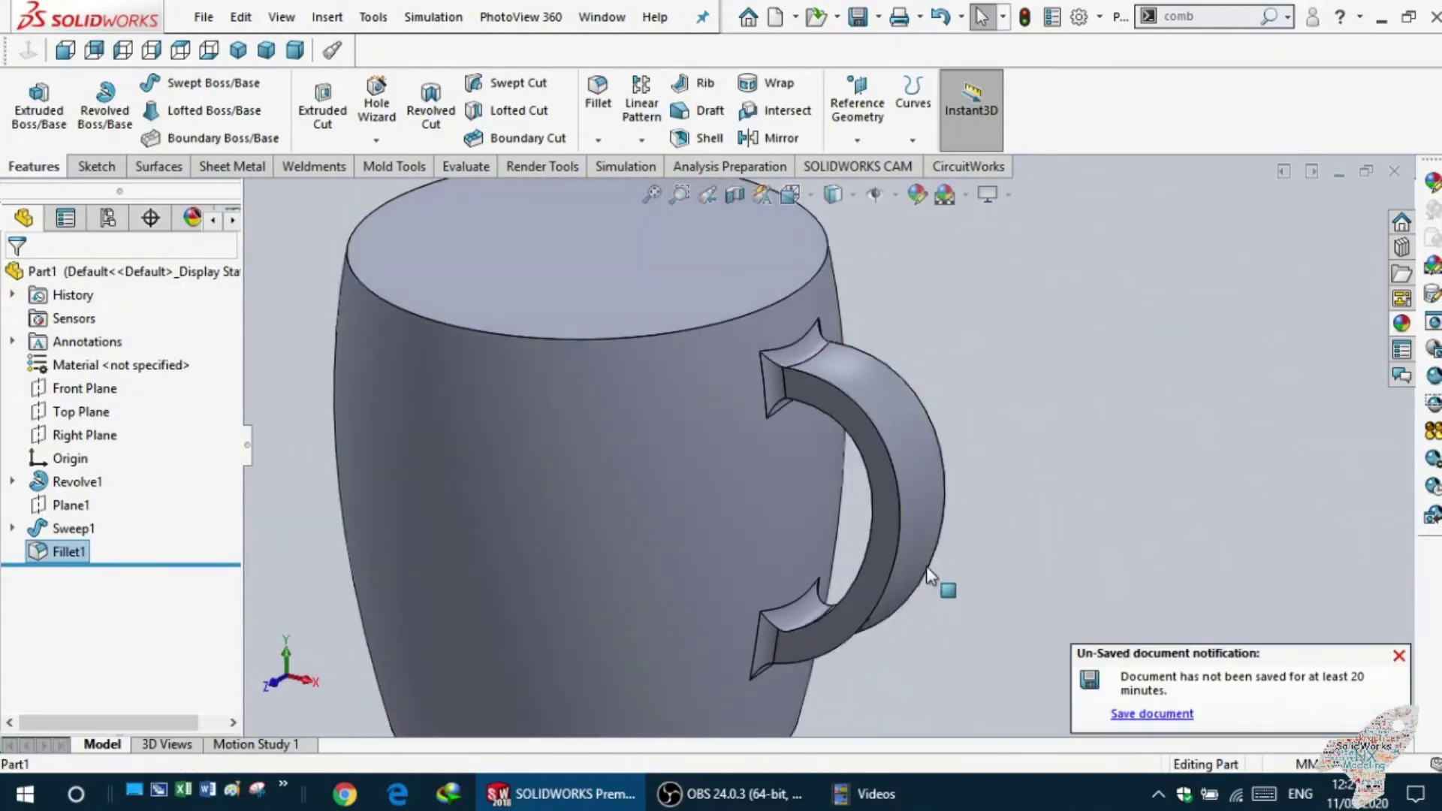
pyautogui.click(45, 511)
# - Show Revolve1's profile sketch, Sketch1, on the model
pyautogui.click(12, 481)
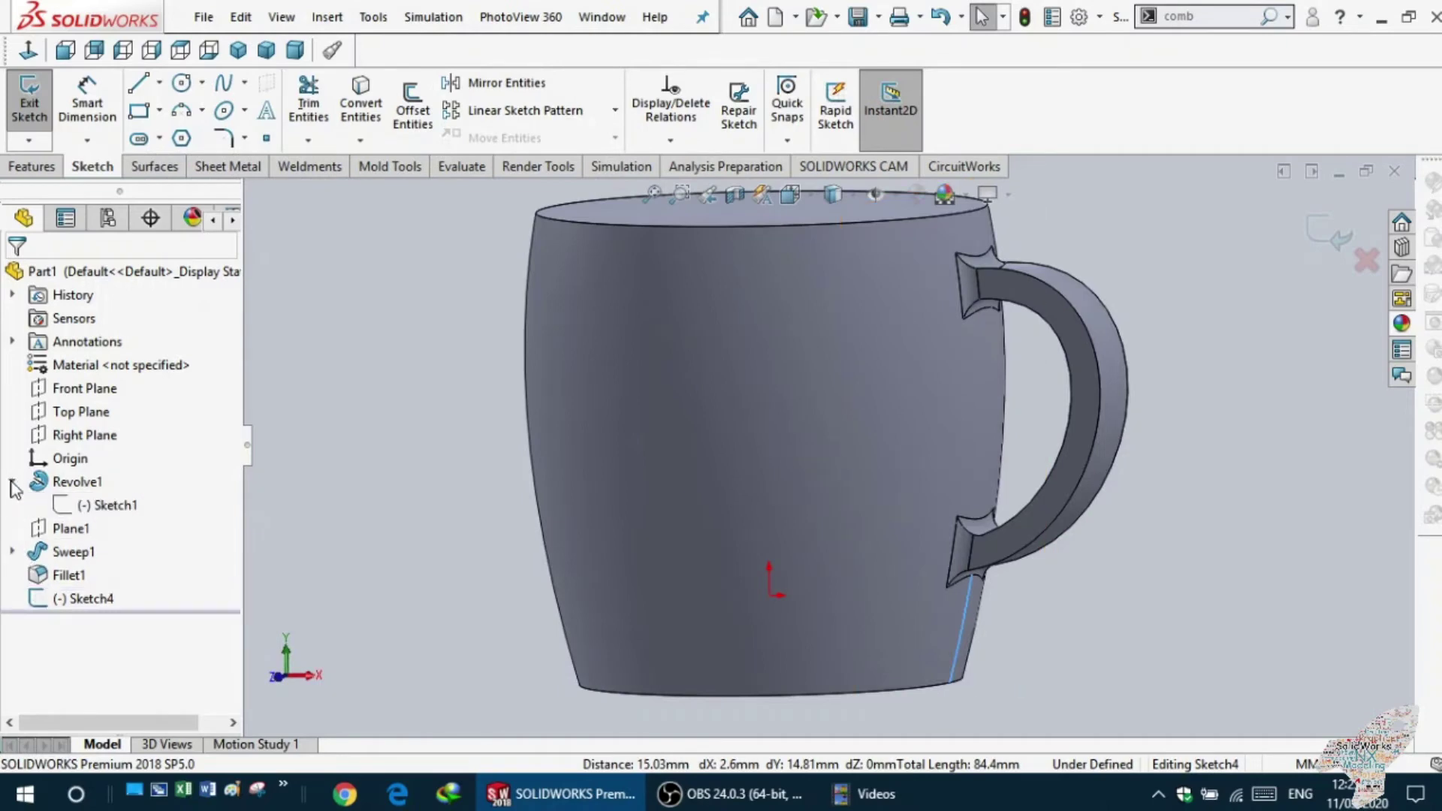
pyautogui.click(65, 511)
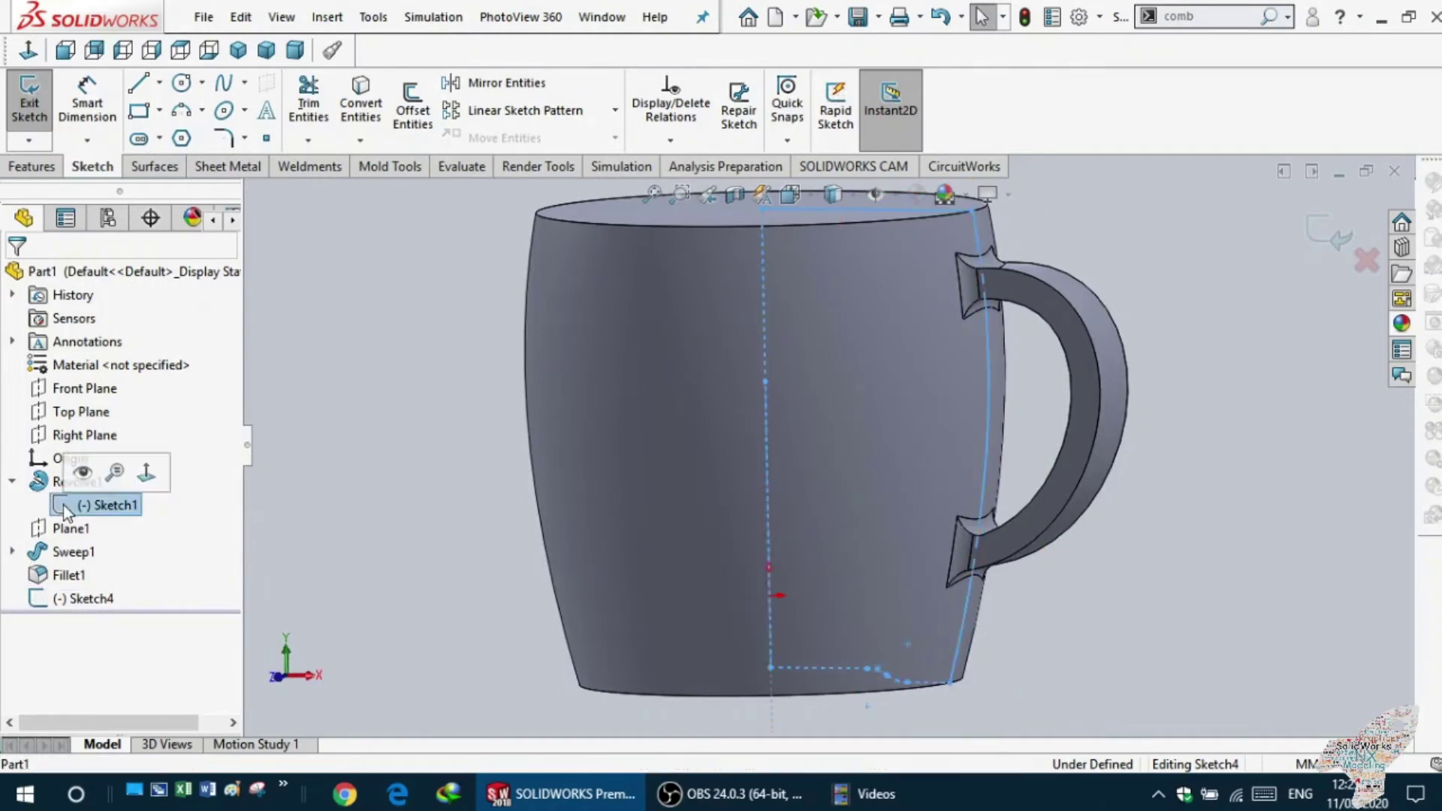
pyautogui.click(82, 471)
# - Face the mug from the front and offset its outer 125mm profile curve
pyautogui.hotkey('ctrl', '8')
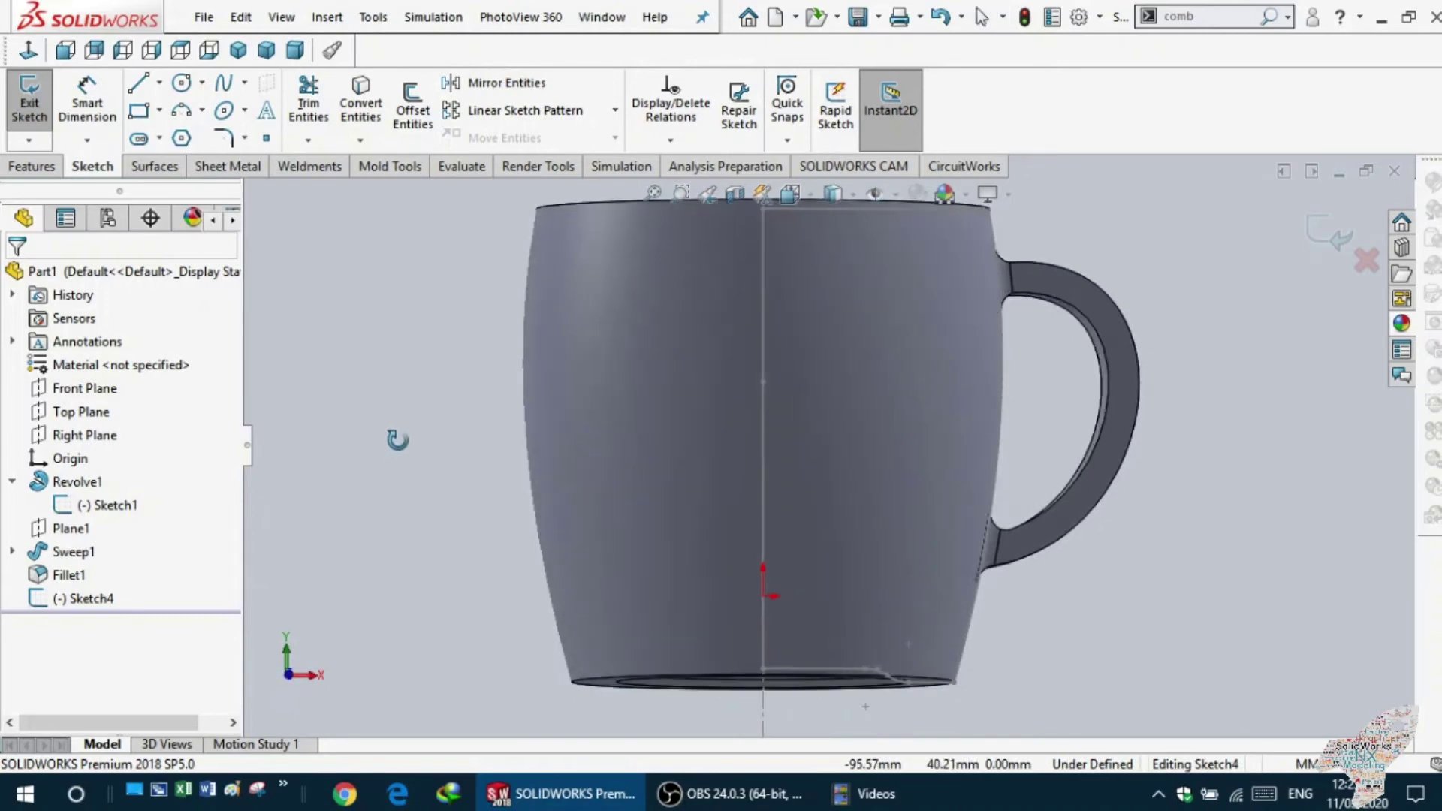
pyautogui.click(66, 49)
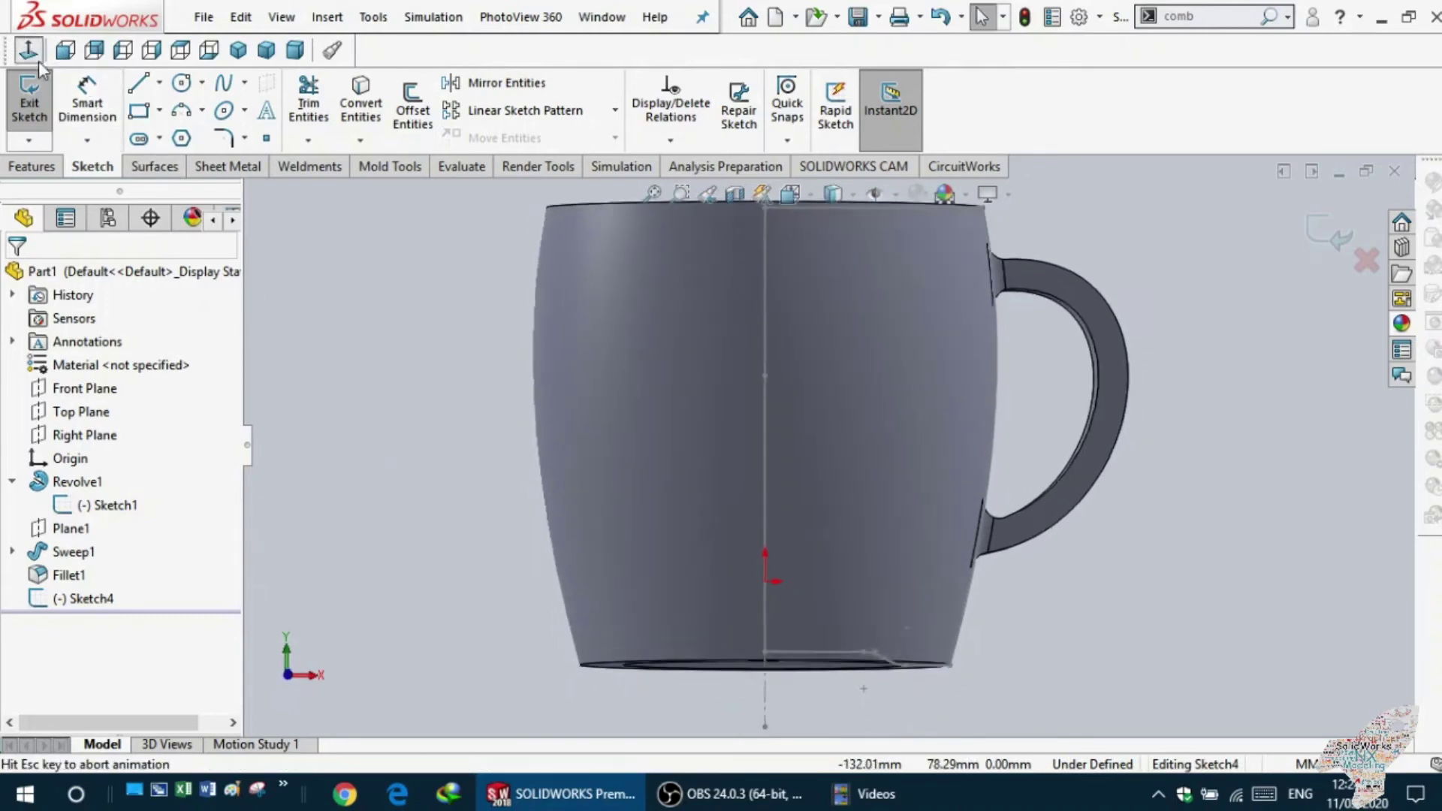
pyautogui.scroll(-2, 871, 571)
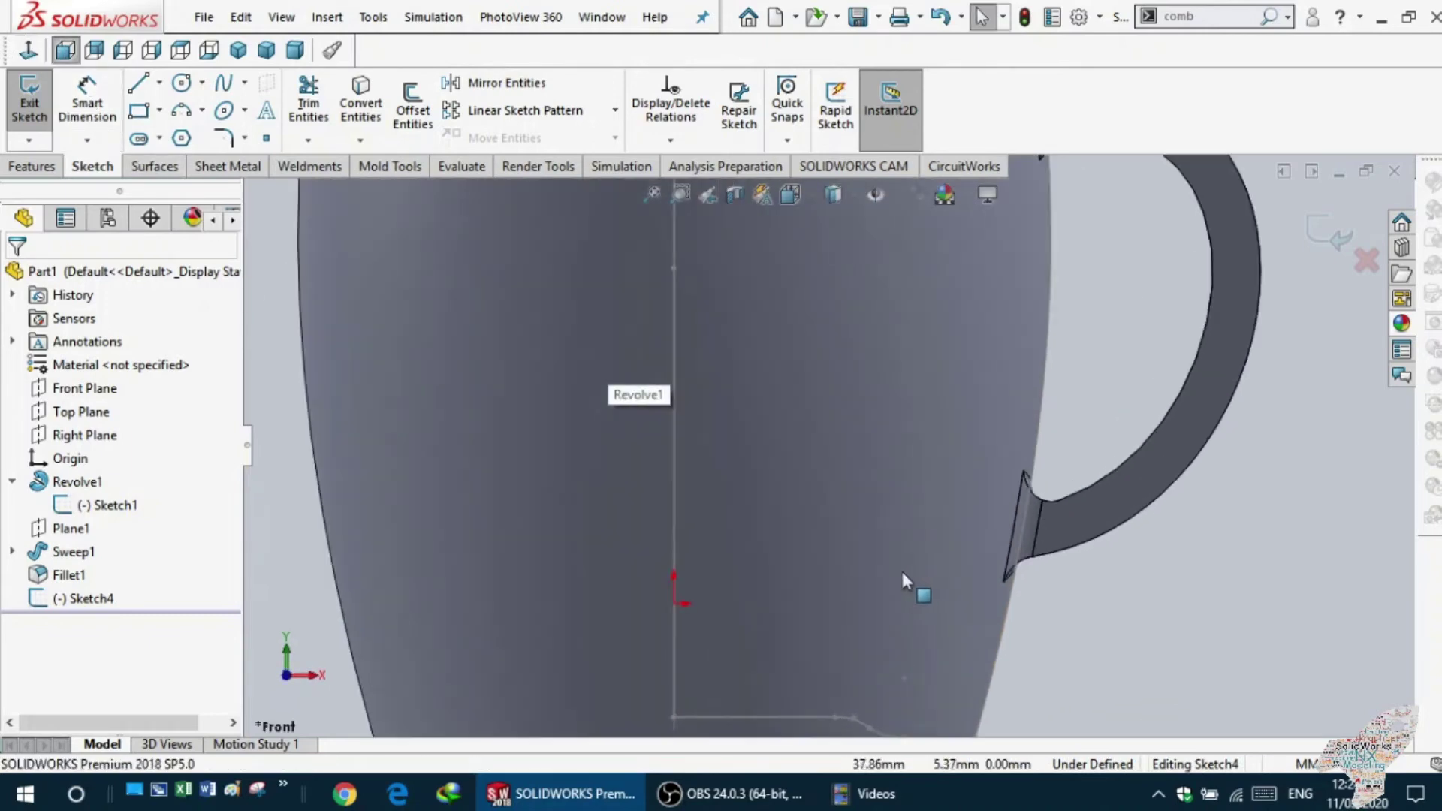
pyautogui.scroll(2, 1099, 669)
pyautogui.scroll(1, 975, 501)
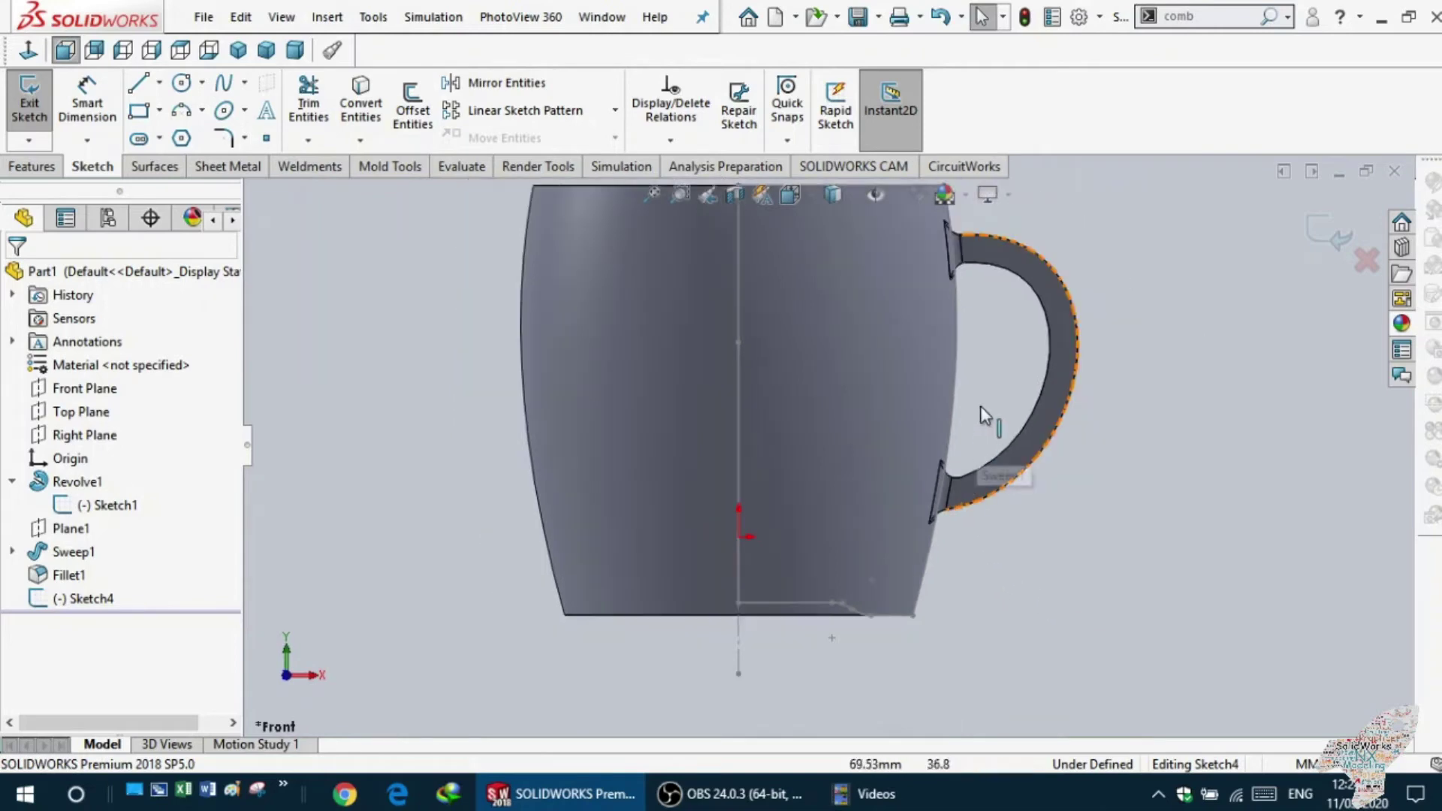
pyautogui.click(956, 345)
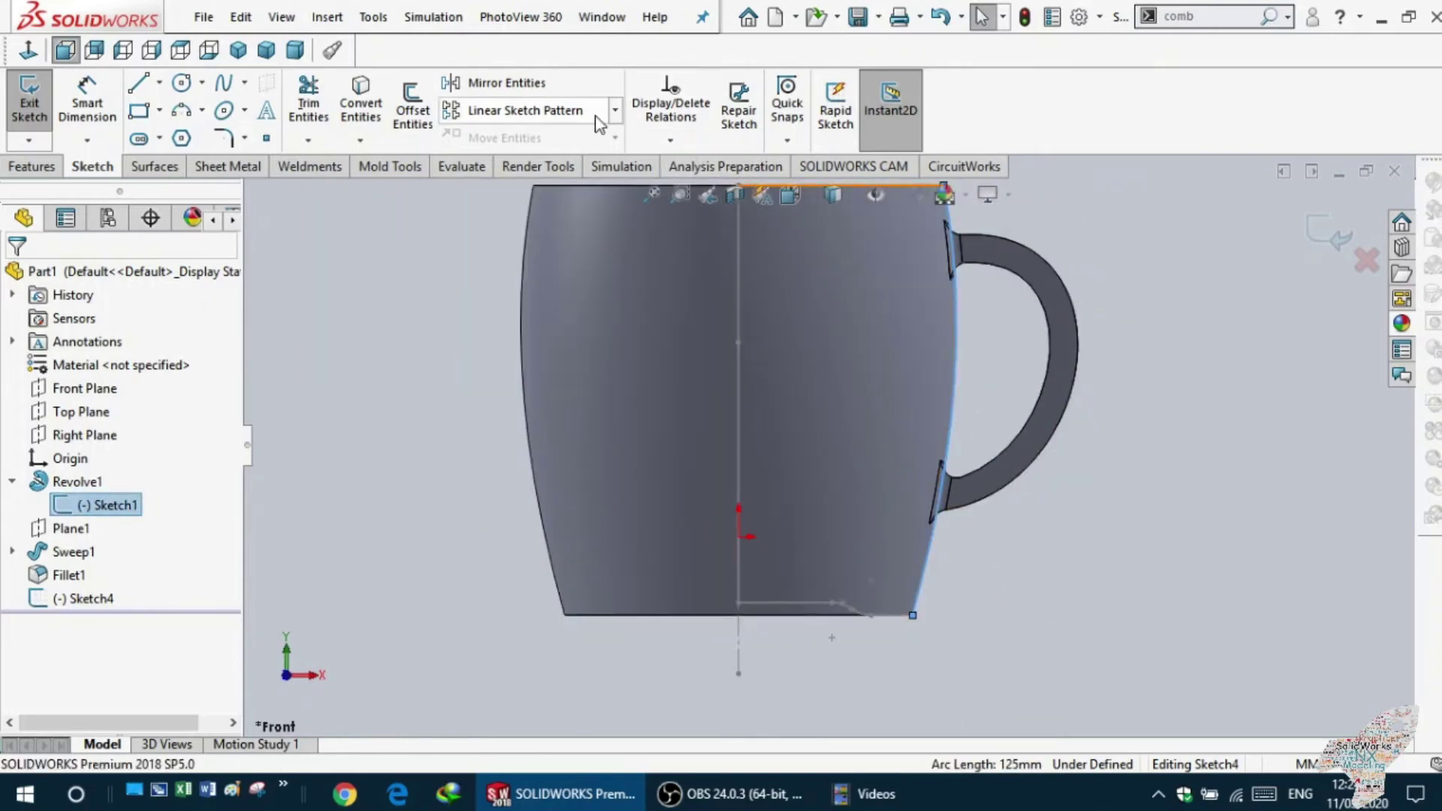
pyautogui.click(409, 99)
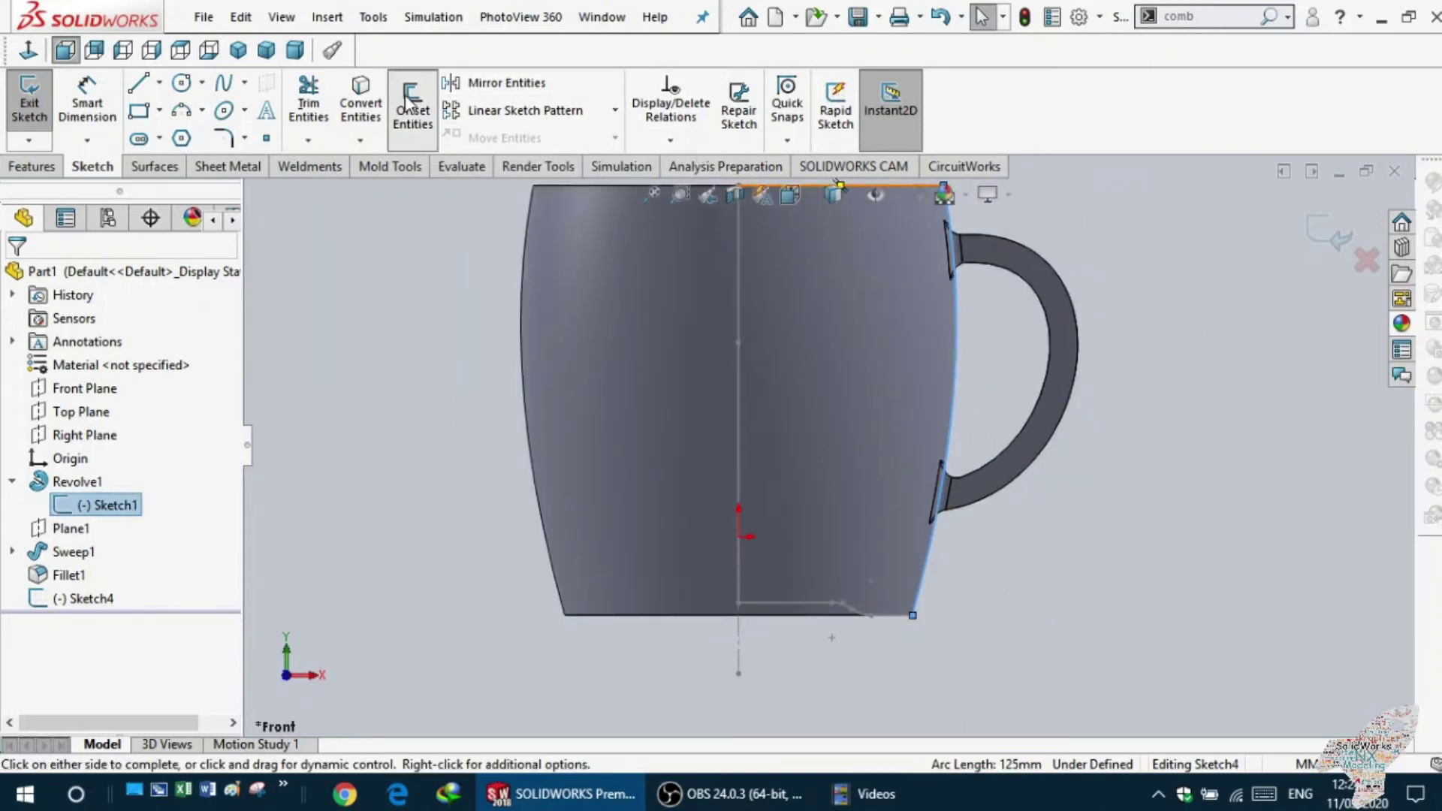
# - Reverse the offset inward and set its distance to 4 mm, after trying 2 mm
pyautogui.click(51, 386)
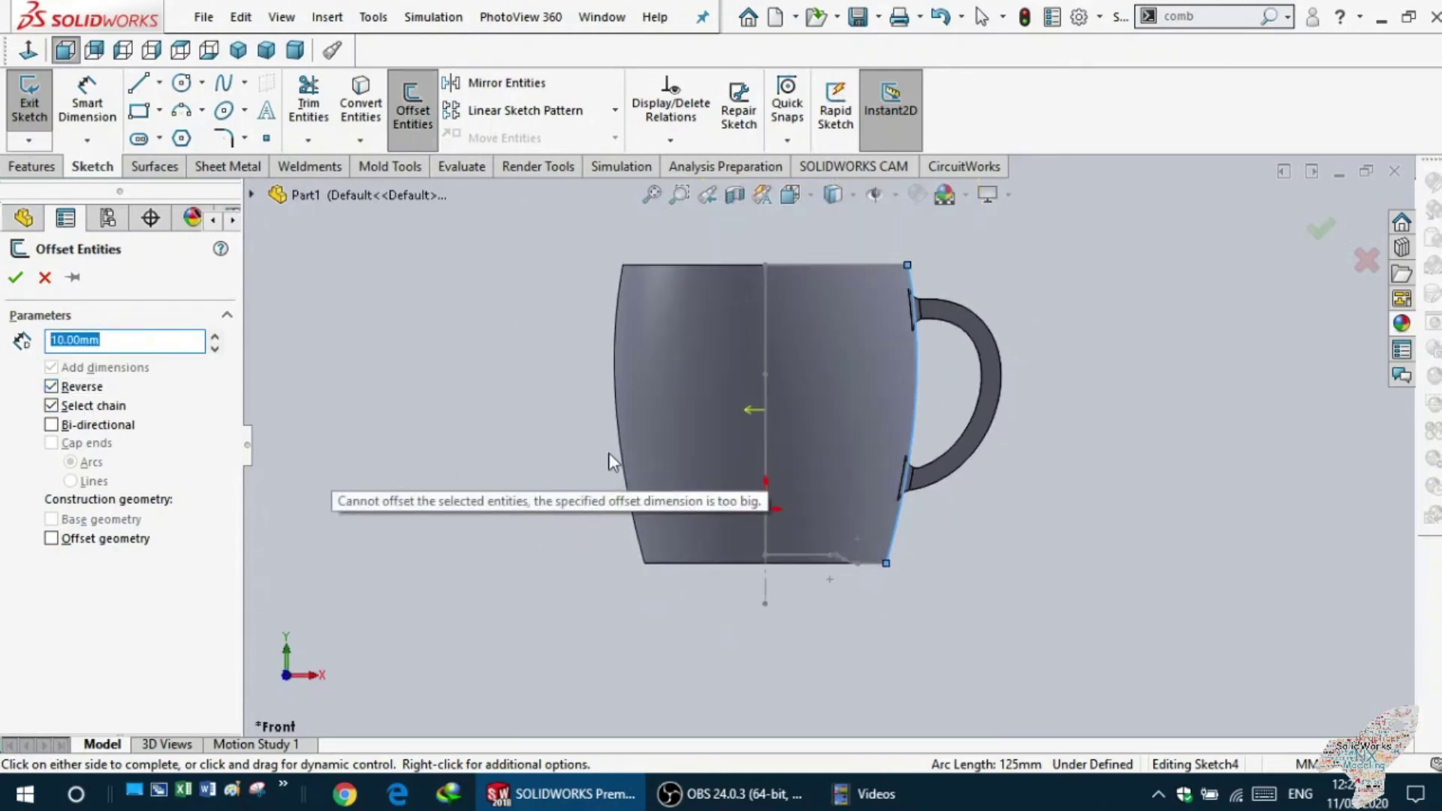
pyautogui.scroll(-3, 774, 435)
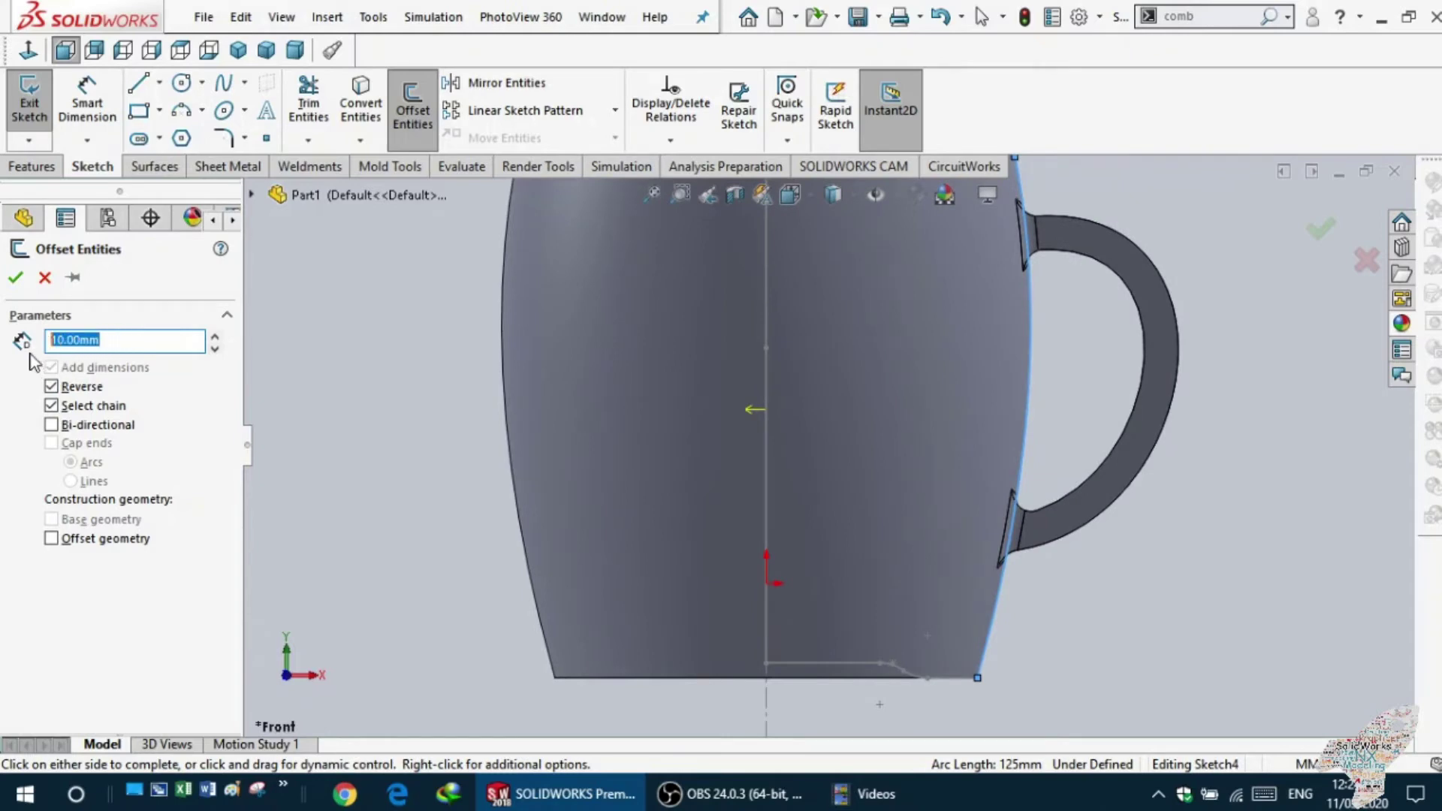
pyautogui.write('2')
pyautogui.press('Return')
pyautogui.scroll(3, 828, 400)
pyautogui.scroll(-1, 872, 373)
pyautogui.scroll(-2, 946, 326)
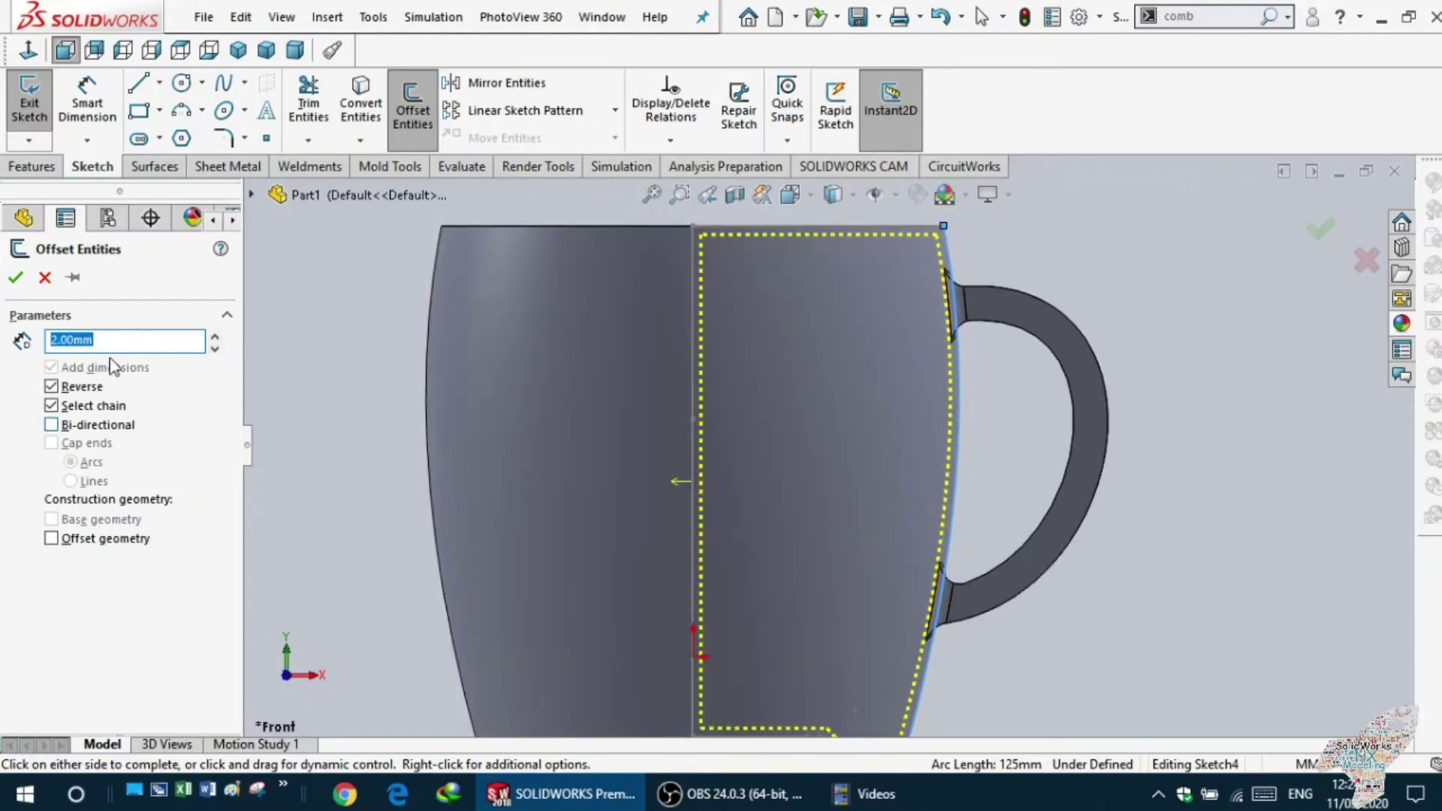
pyautogui.write('4')
pyautogui.press('Return')
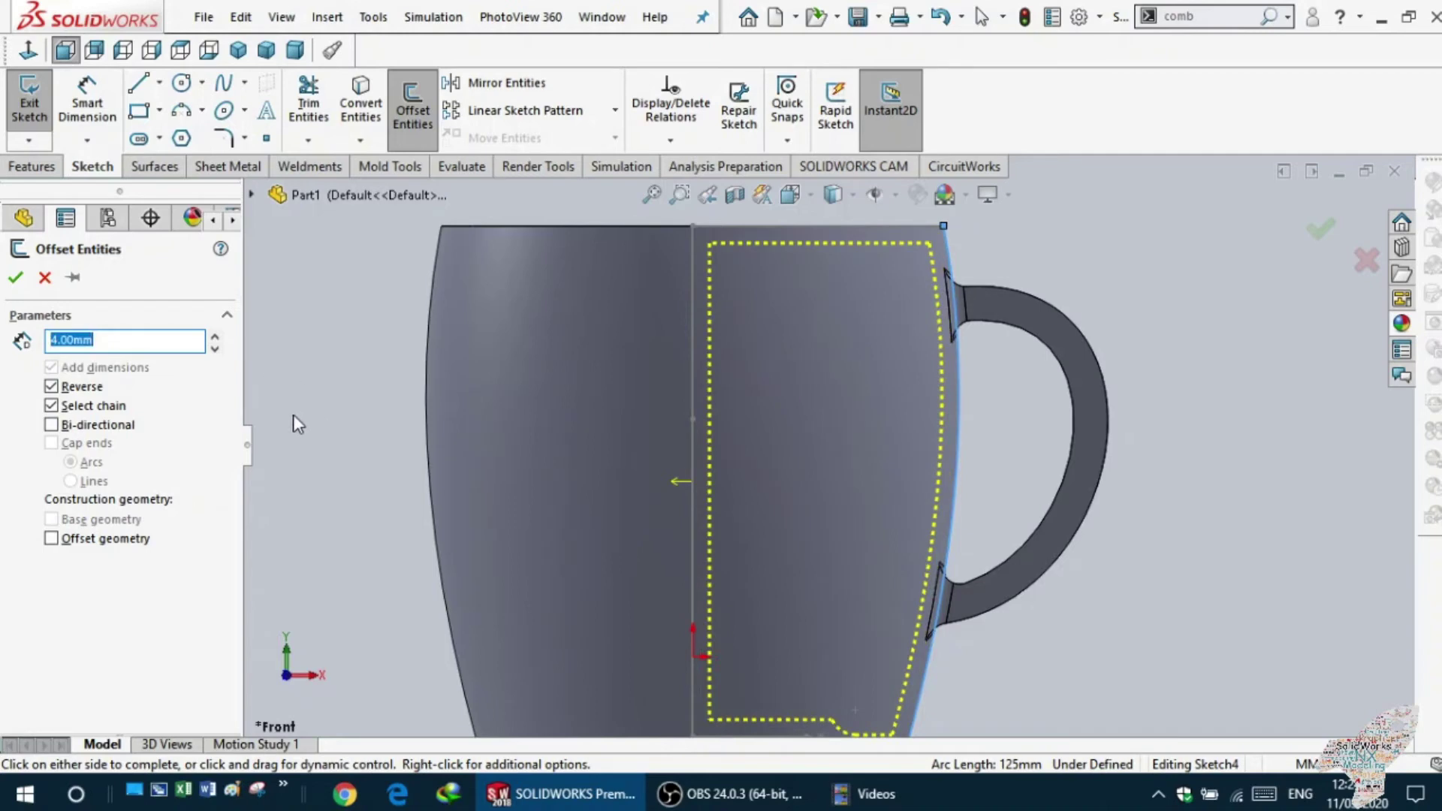
# - Orbit to check the dotted offset outline, then return to the Normal To view
pyautogui.moveTo(294, 415); pyautogui.dragTo(290, 436, button='middle')
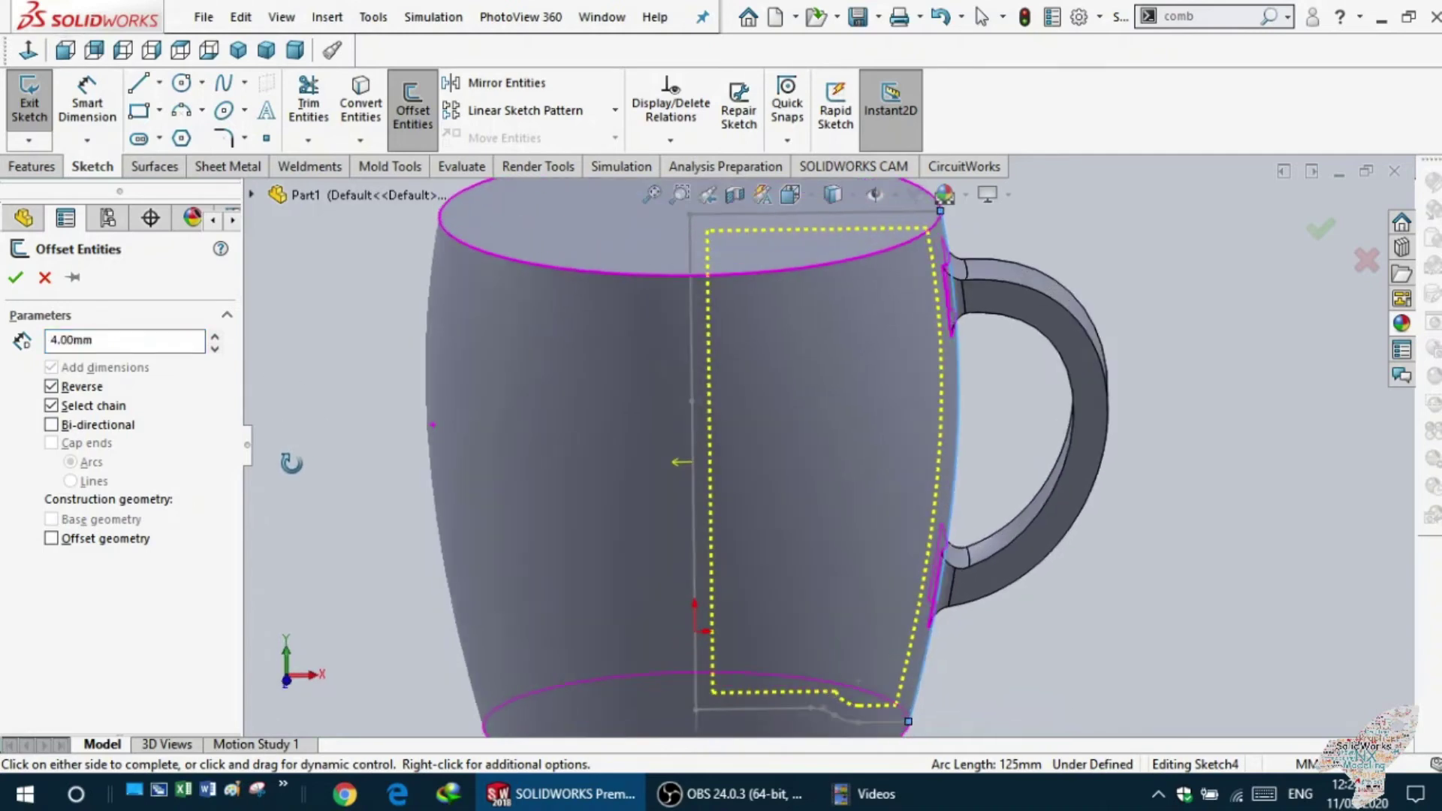
pyautogui.moveTo(309, 404)
pyautogui.mouseDown(button='middle')
pyautogui.moveTo(290, 441)
pyautogui.moveTo(322, 429)
pyautogui.mouseUp(button='middle')
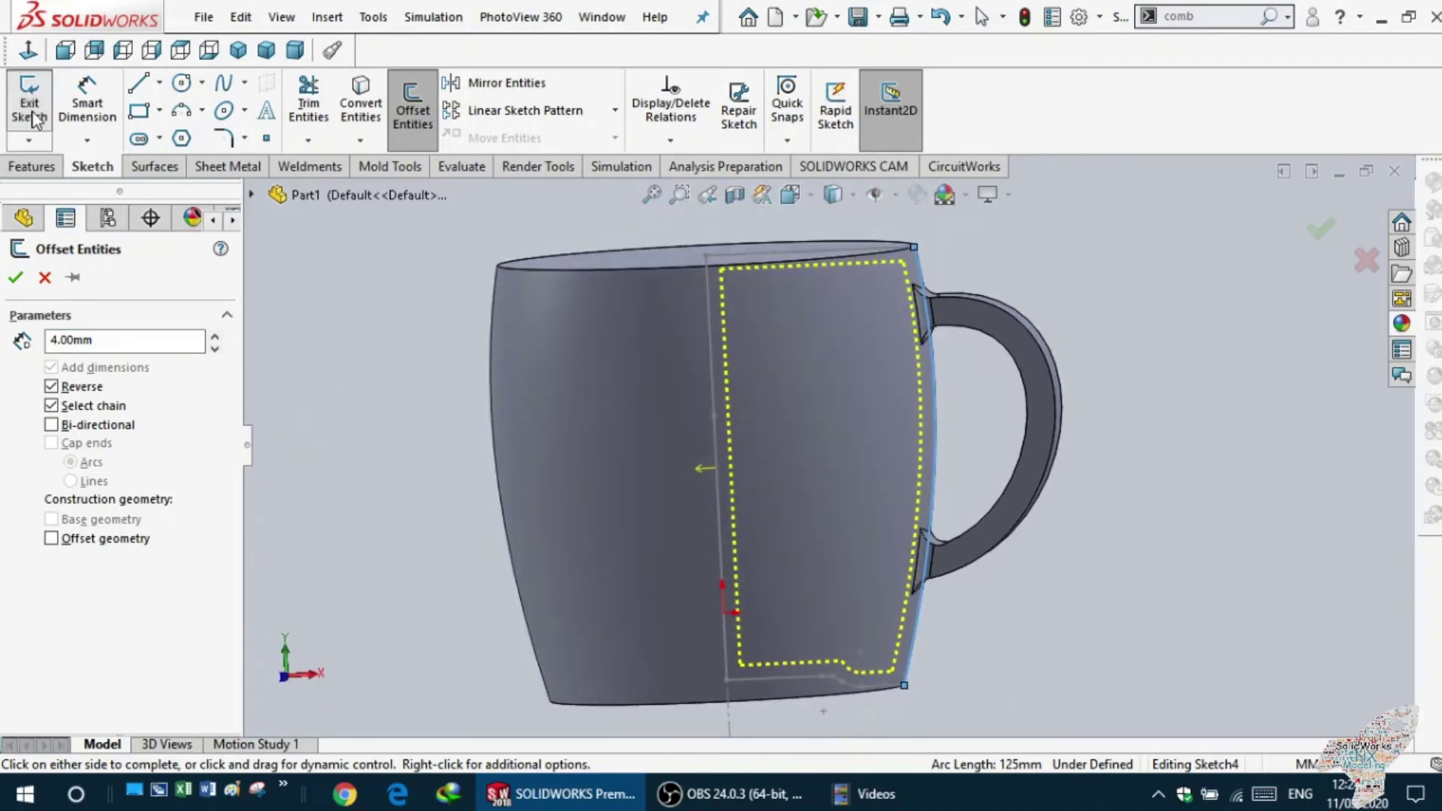
pyautogui.click(30, 51)
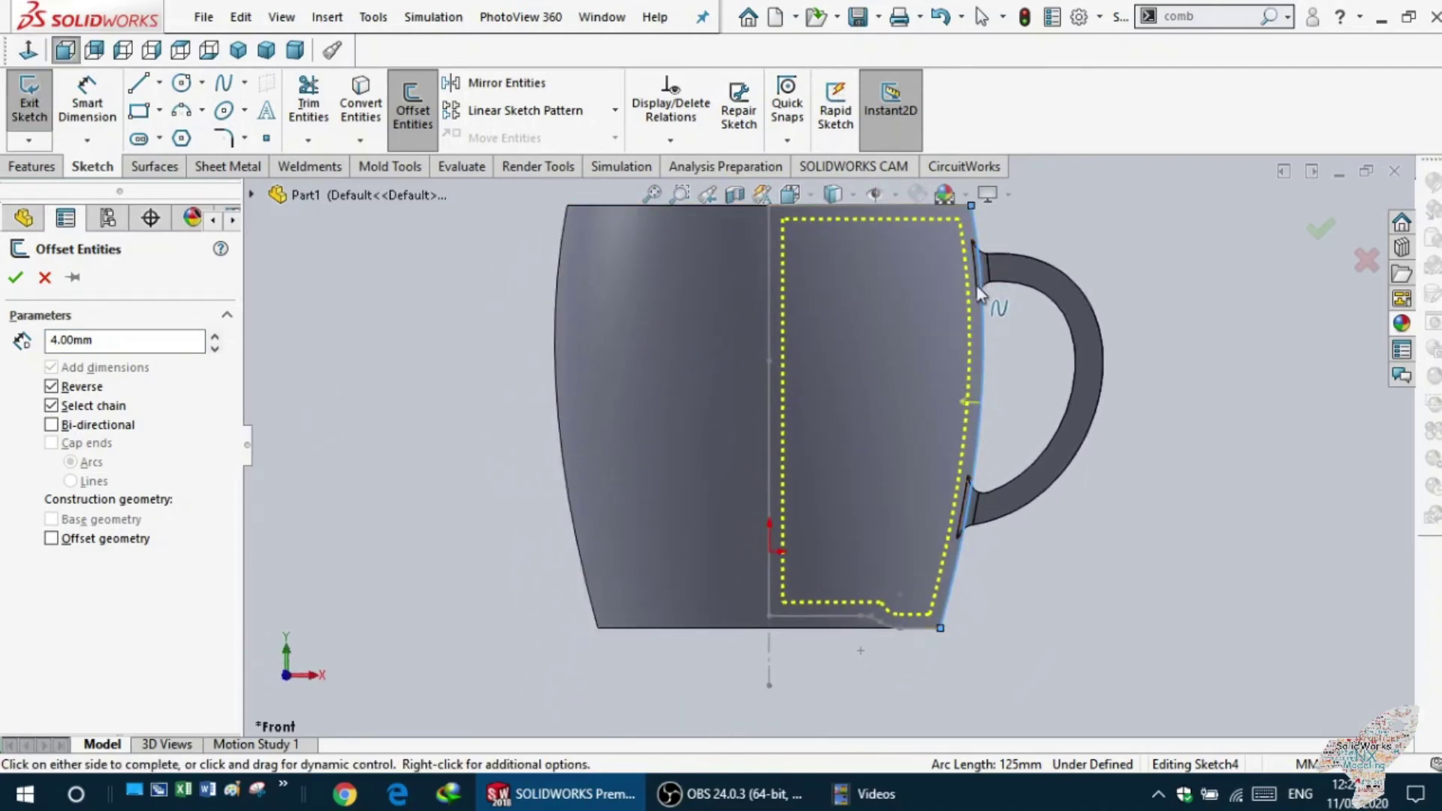
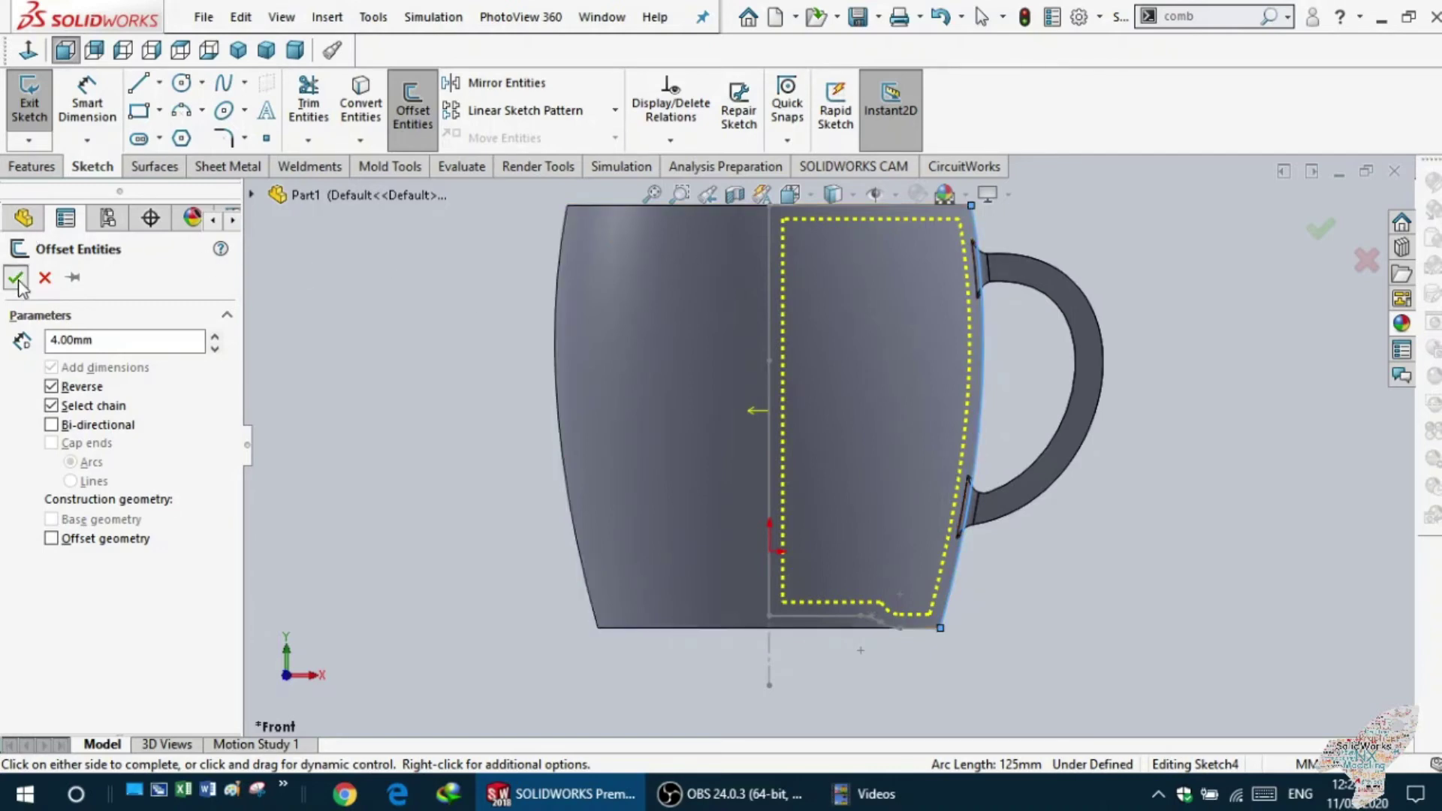
# - Accept the 4 mm inward offset of the mug profile
pyautogui.click(21, 277)
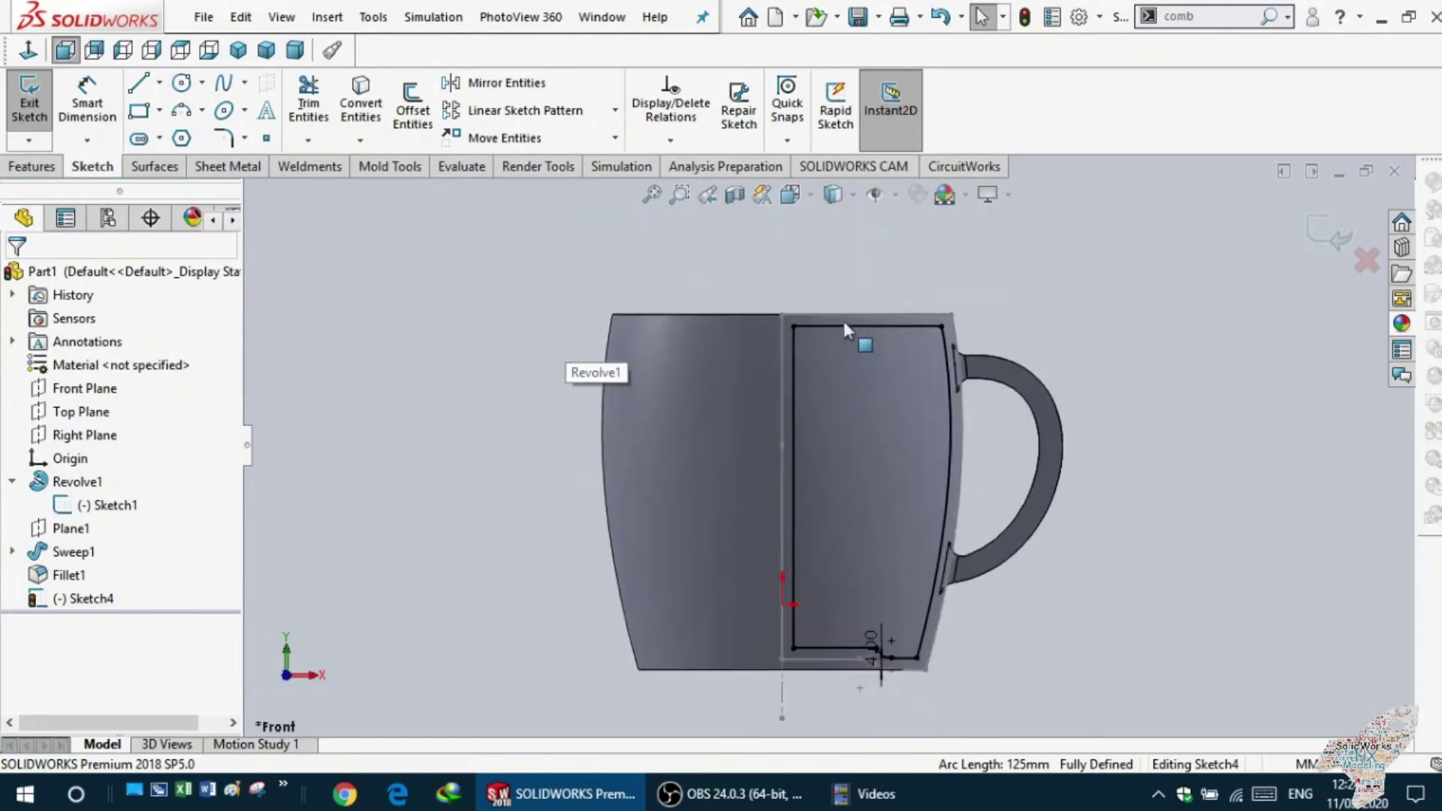
pyautogui.scroll(-2, 838, 321)
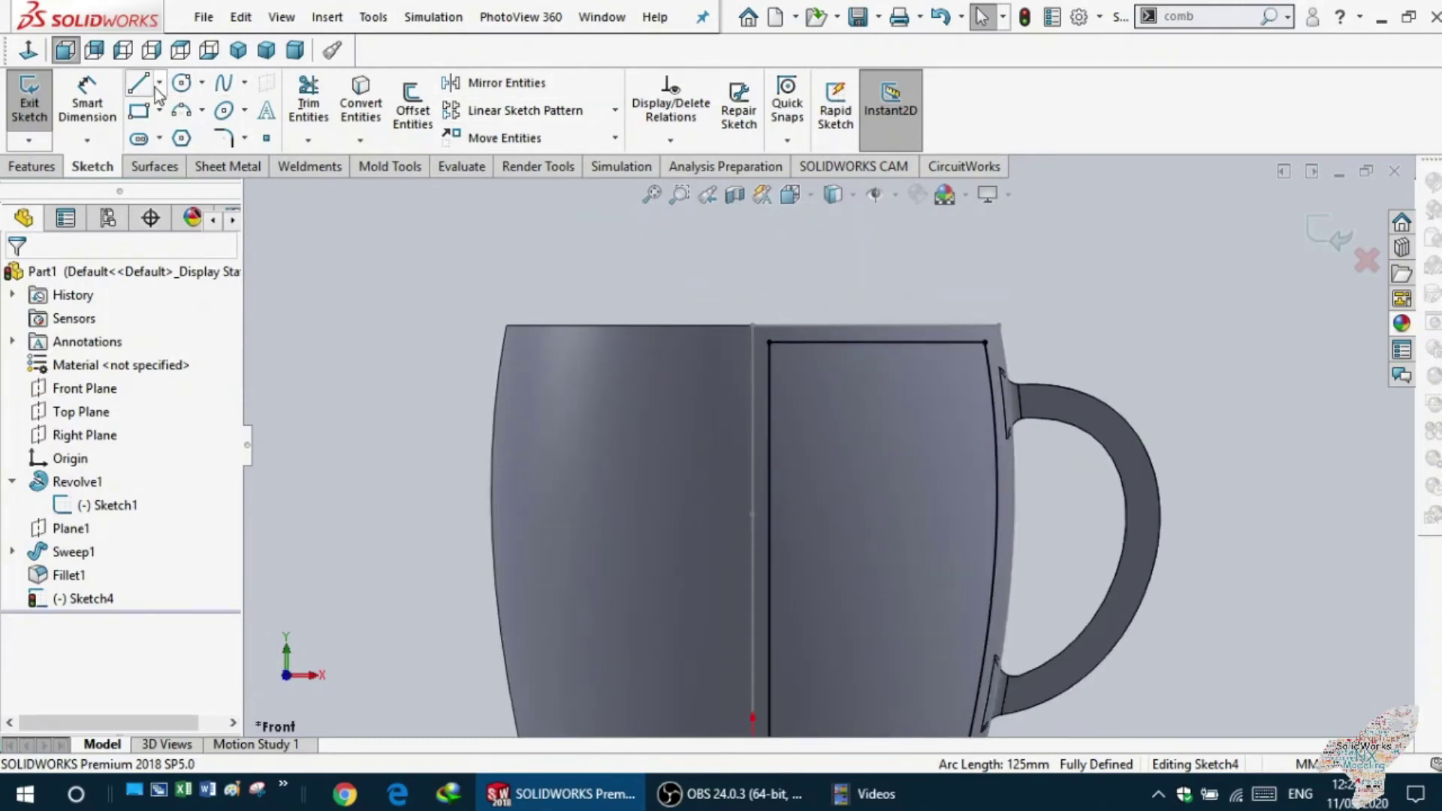
pyautogui.click(819, 344)
pyautogui.moveTo(466, 238); pyautogui.dragTo(466, 265)
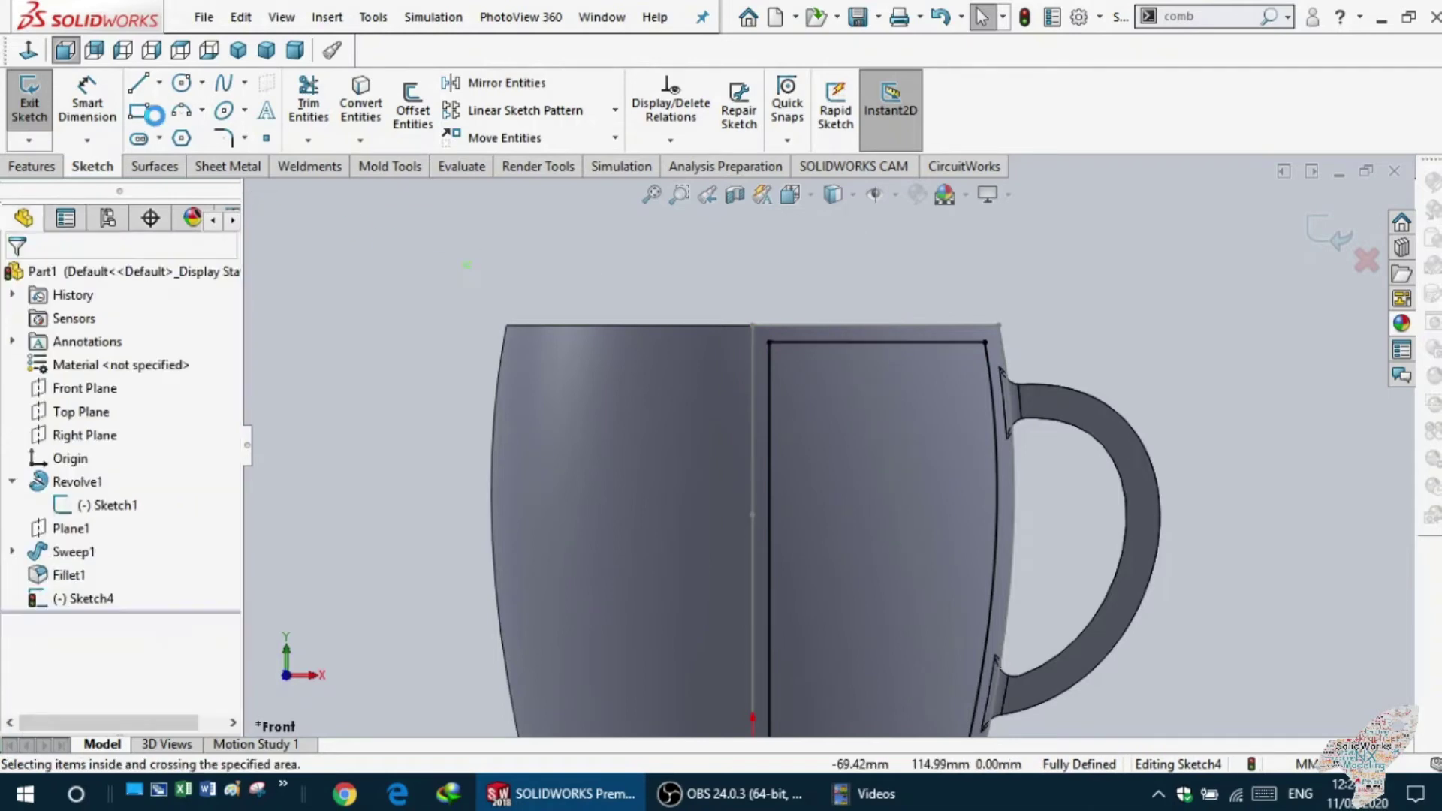
# - Draw a vertical line up from the offset's top-left corner and a horizontal line across above the rim
pyautogui.click(135, 85)
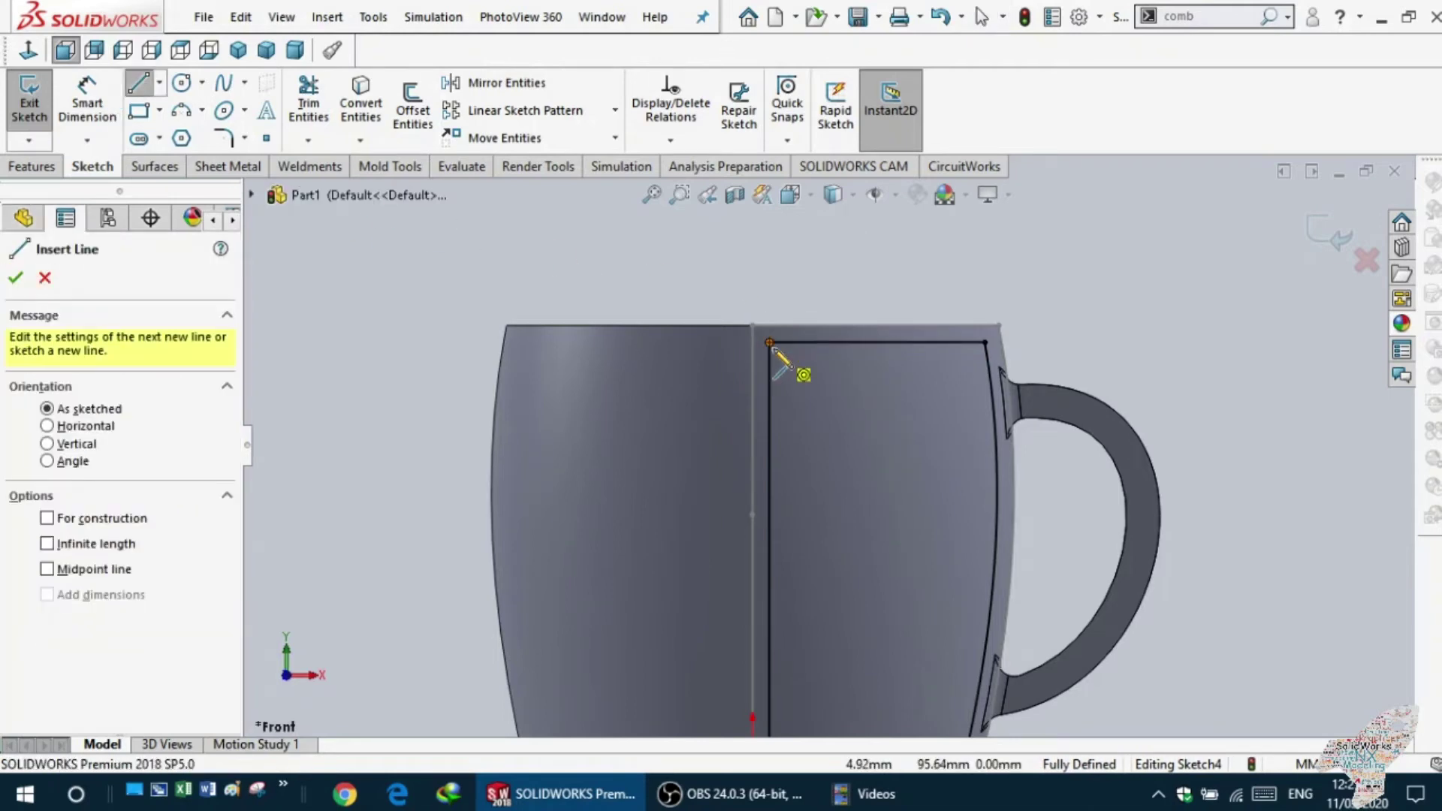
pyautogui.click(769, 342)
pyautogui.press('Escape')
pyautogui.click(138, 82)
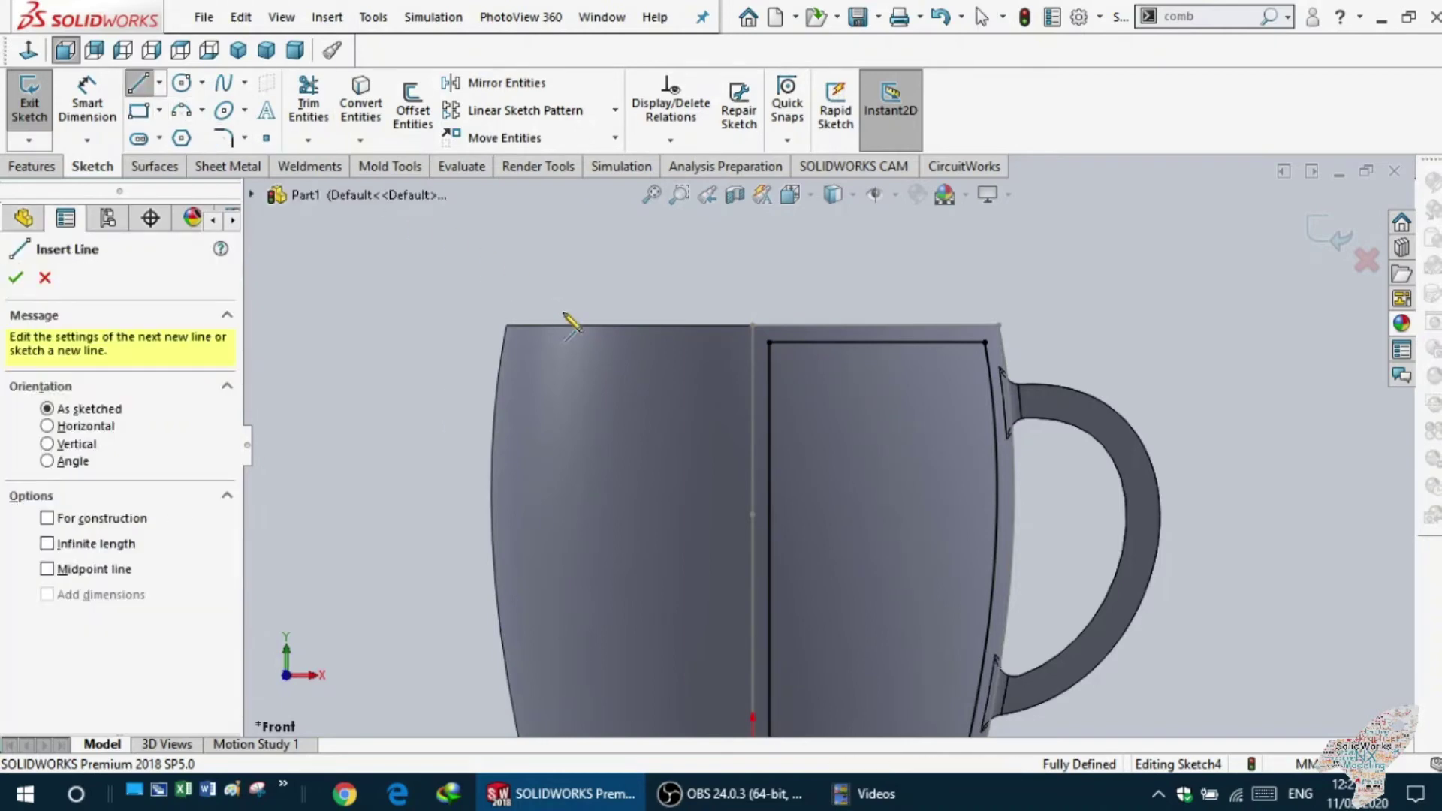
pyautogui.click(768, 343)
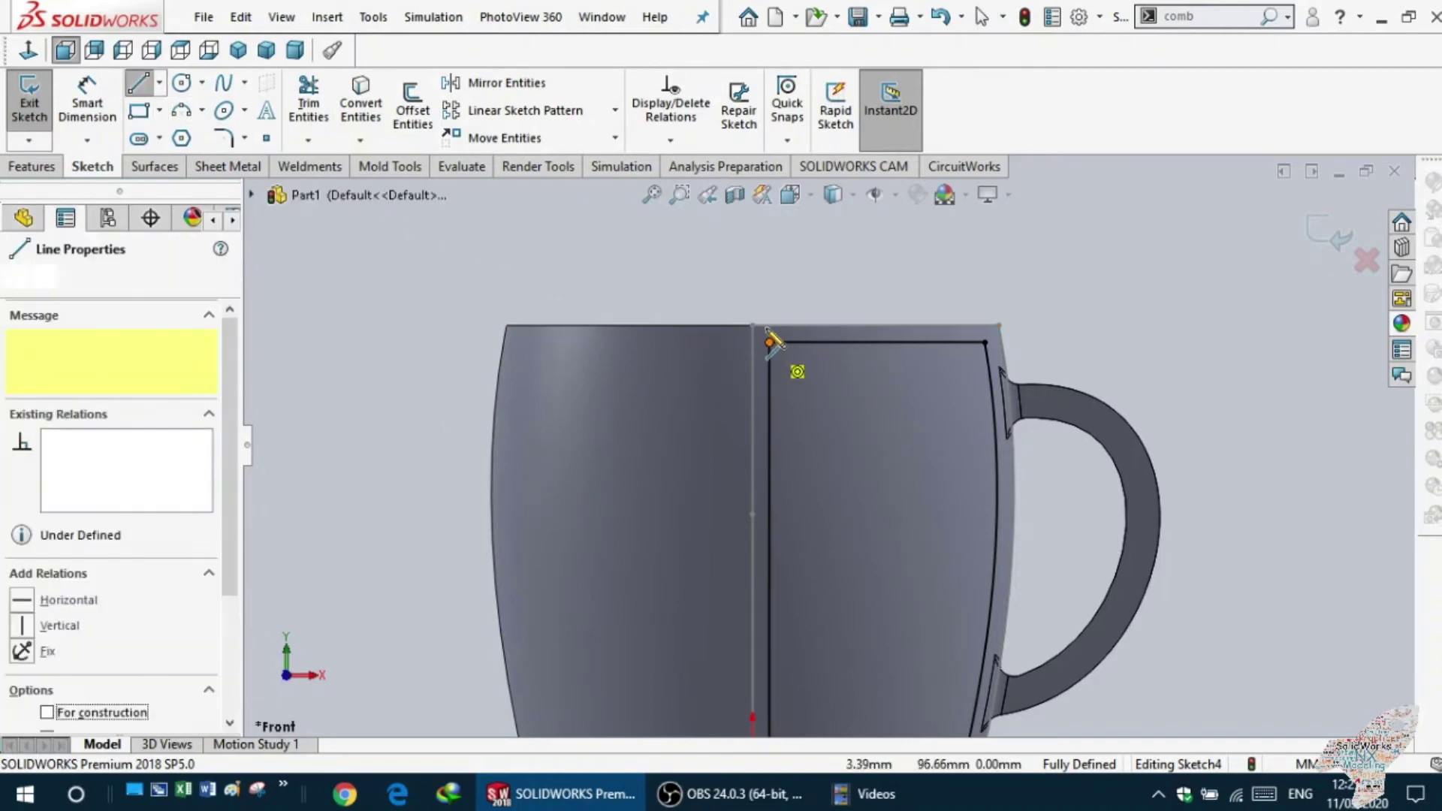
pyautogui.click(769, 290)
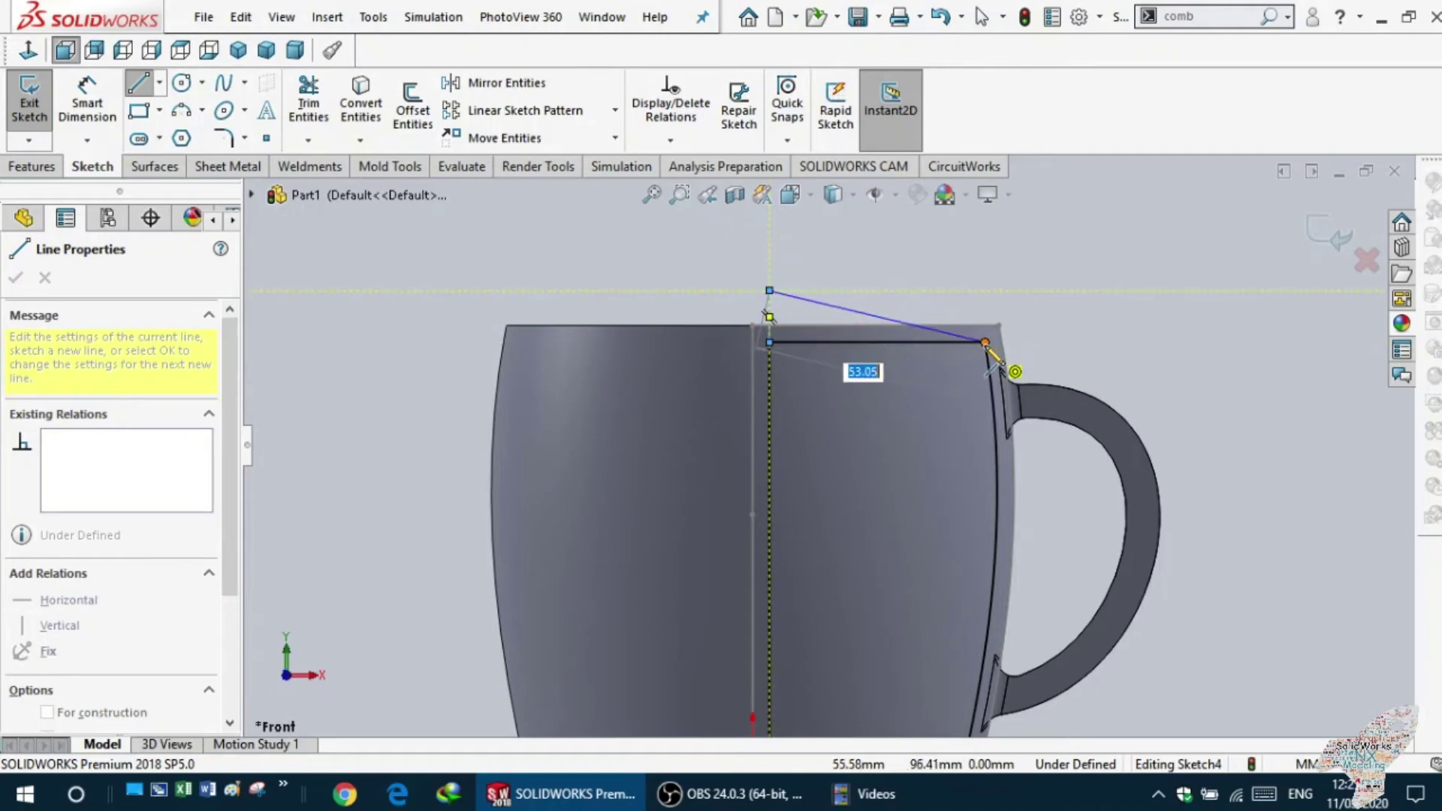
pyautogui.click(986, 291)
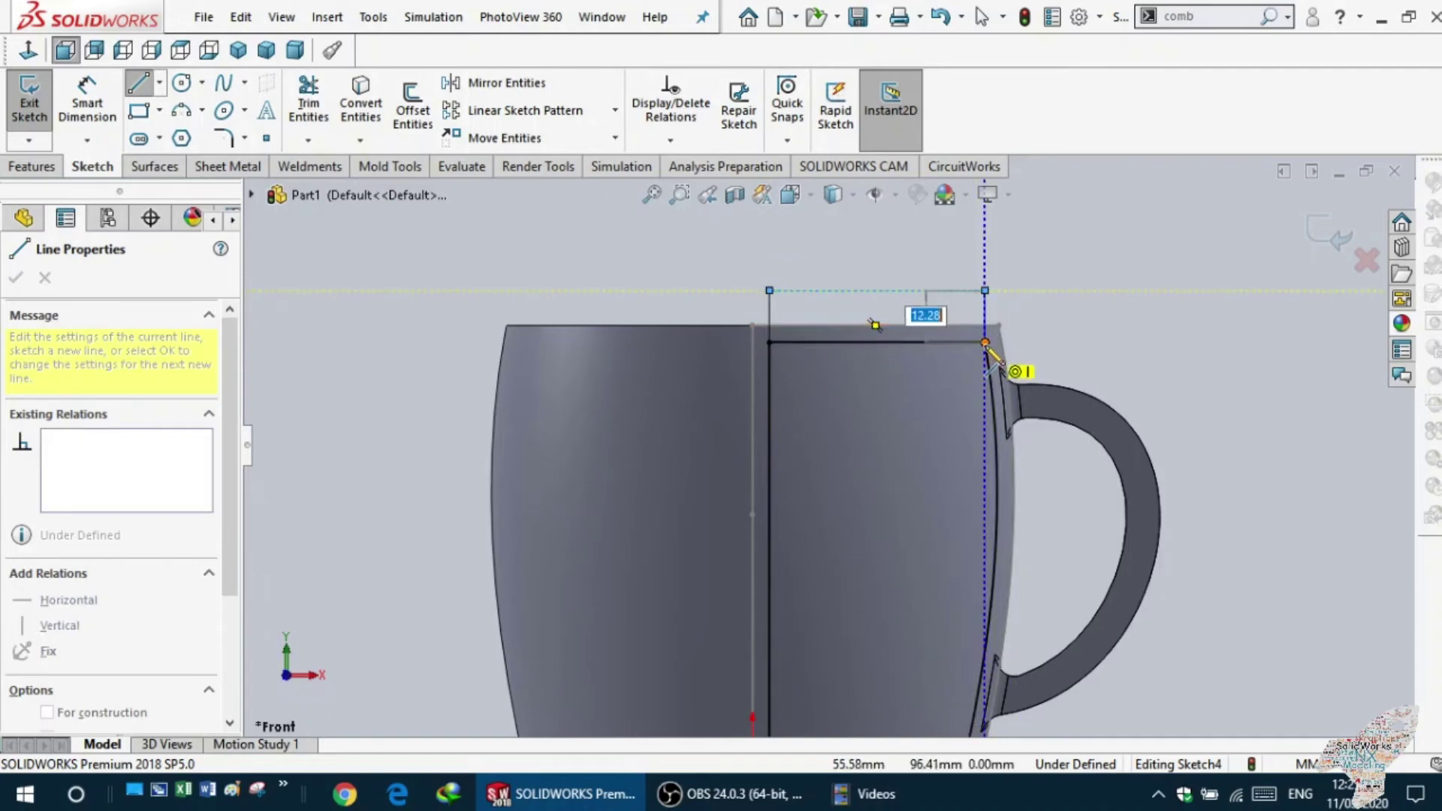
pyautogui.press('Escape')
pyautogui.press('Escape')
# - Fit the view and try a tangent relation between the short right-hand line and the curved side
pyautogui.press('f')
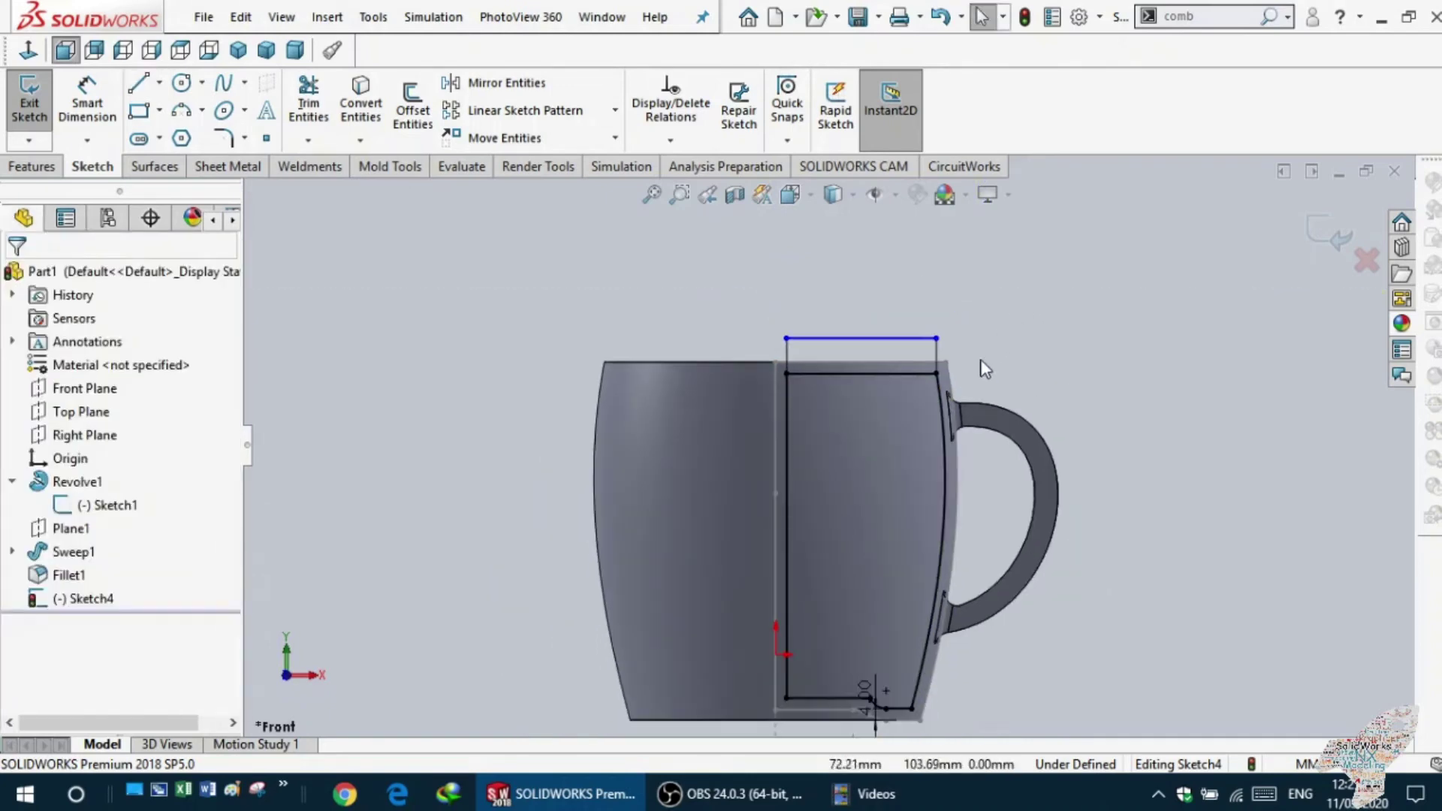
pyautogui.scroll(-1, 979, 359)
pyautogui.scroll(-2, 949, 413)
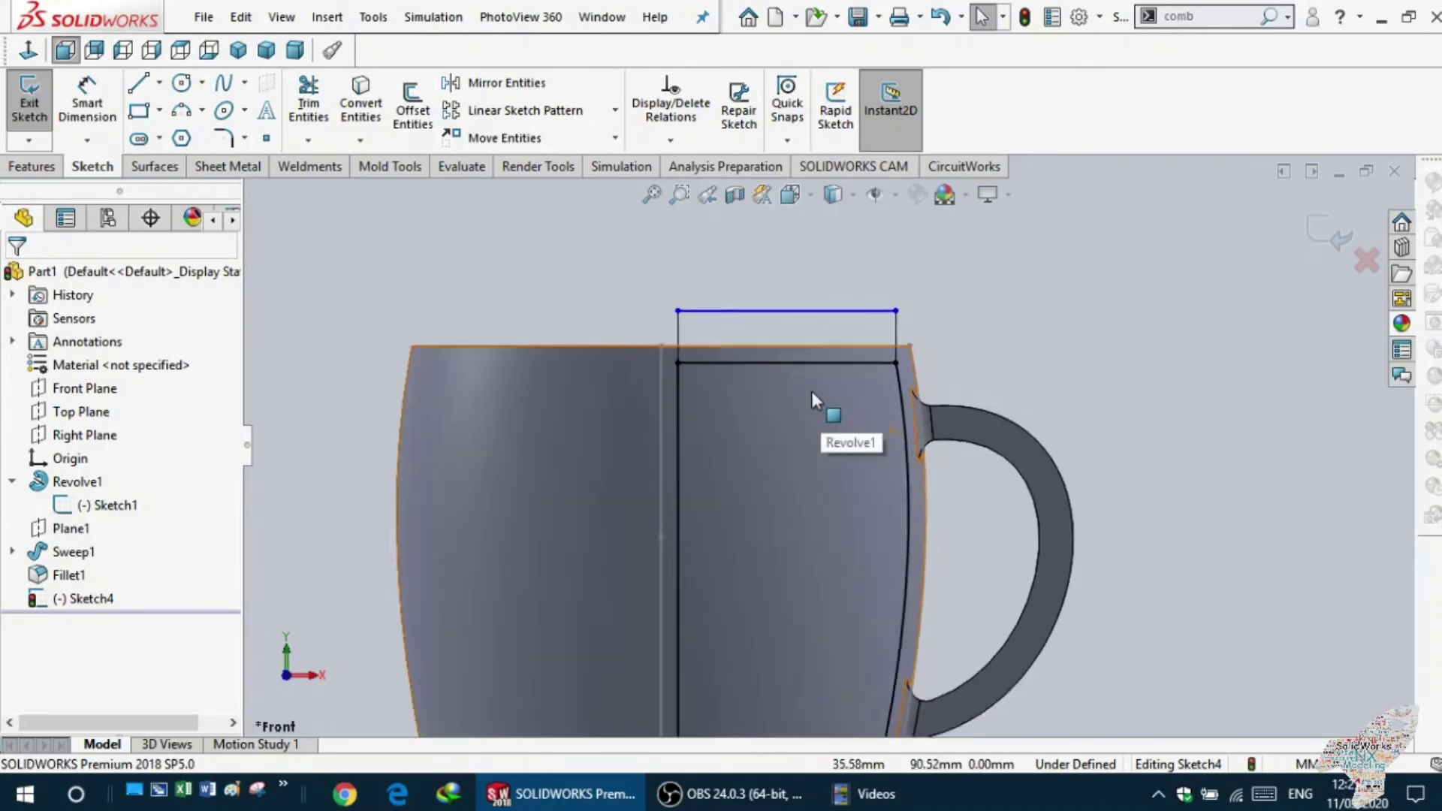
pyautogui.scroll(-2, 813, 398)
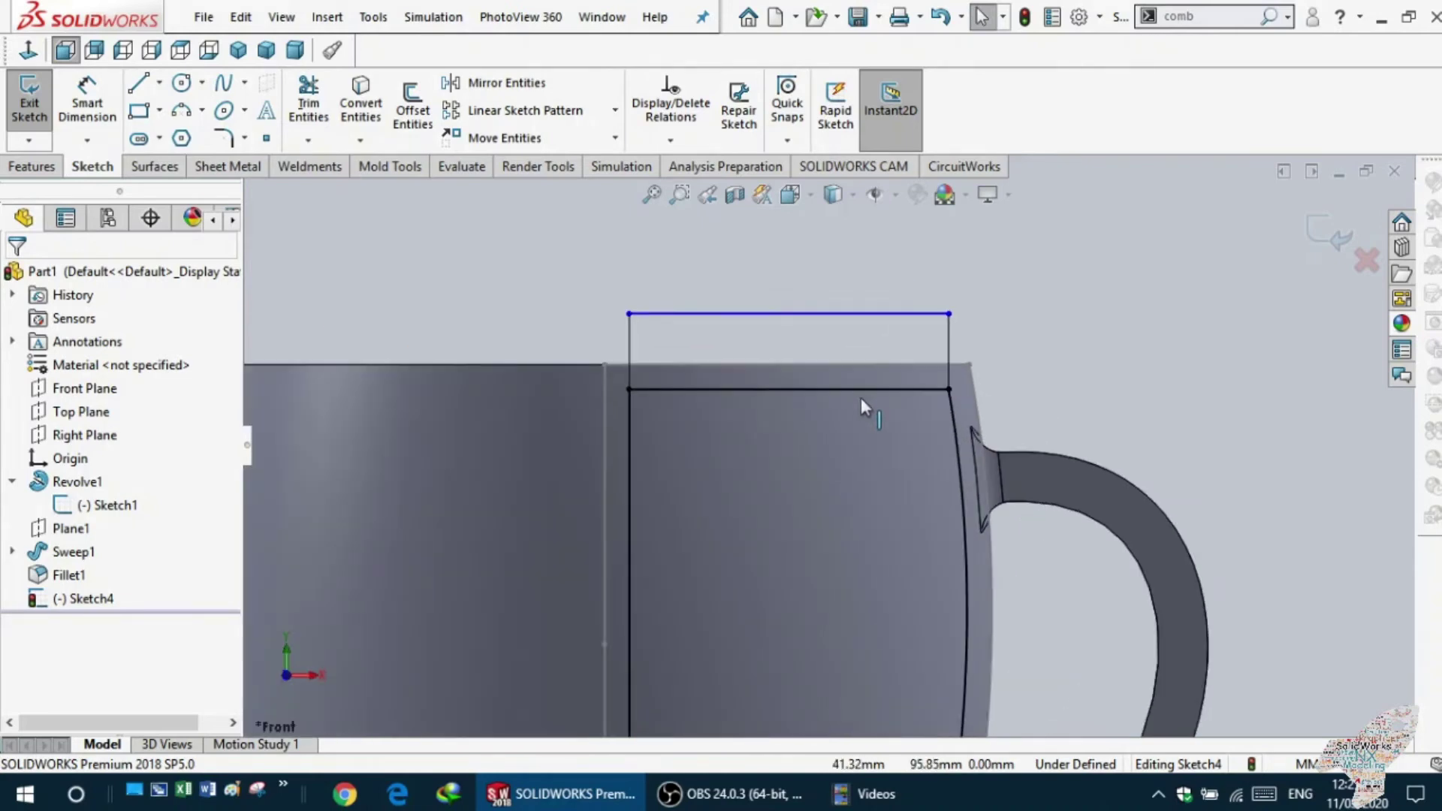
pyautogui.click(947, 338)
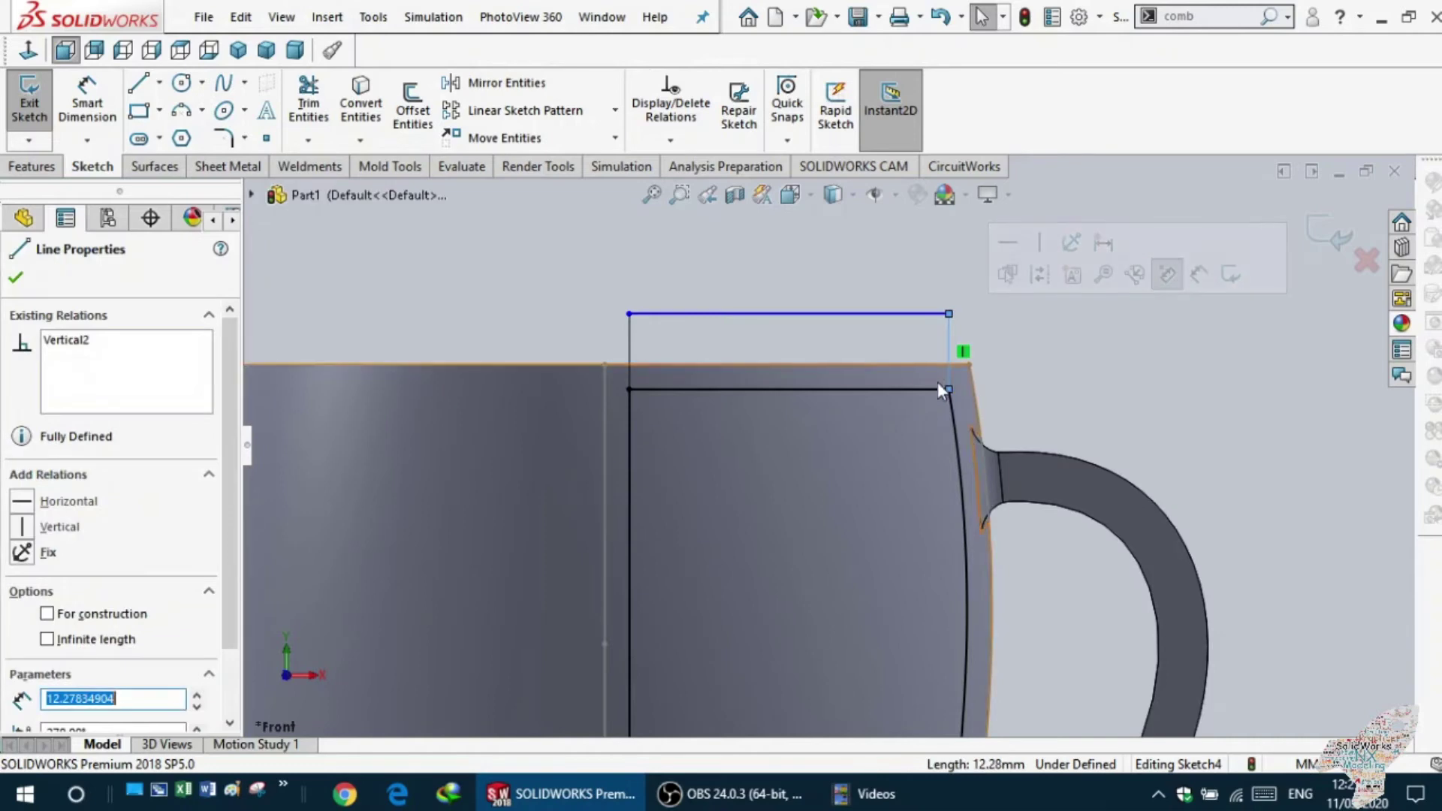
pyautogui.keyDown('ctrl'); pyautogui.click(952, 414); pyautogui.keyUp('ctrl')
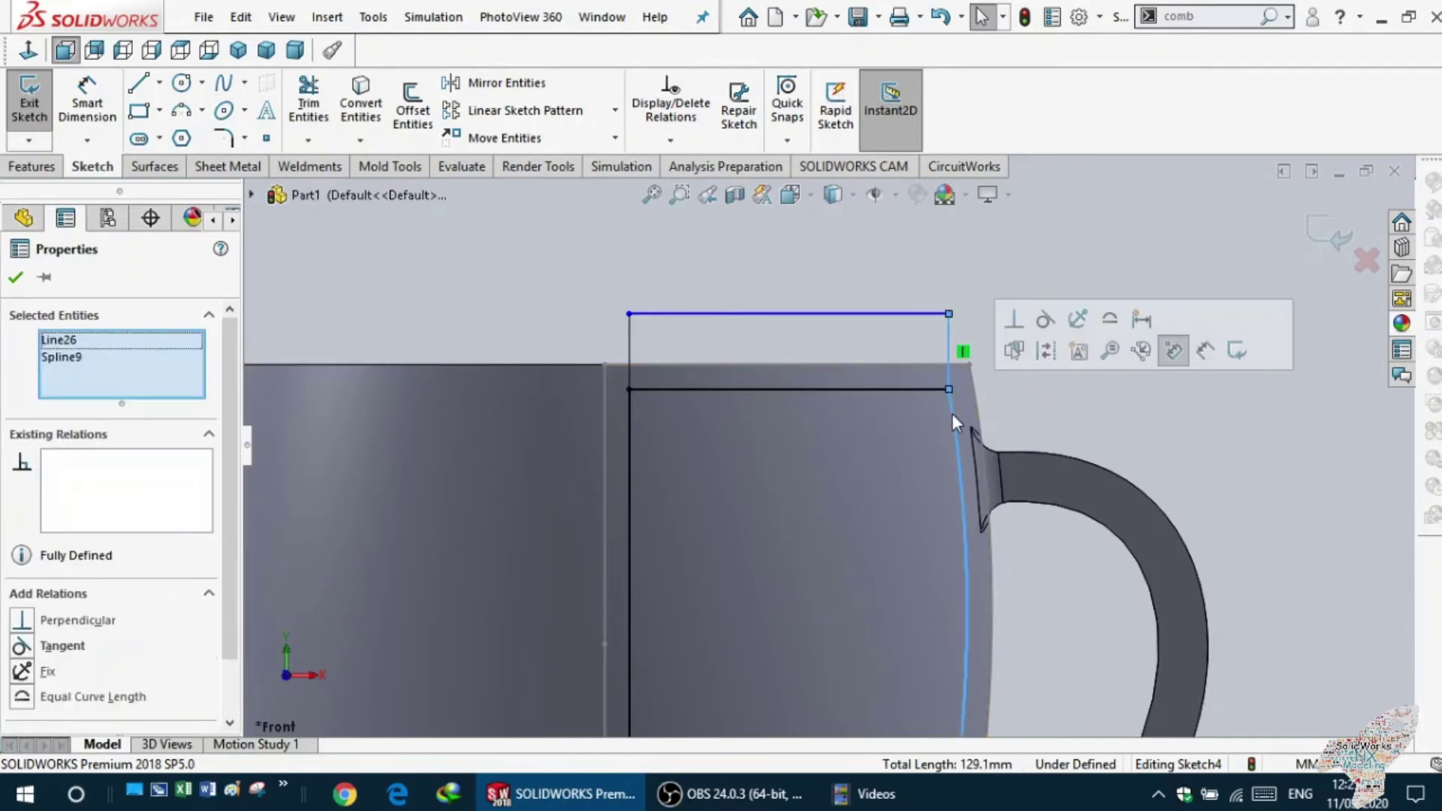
pyautogui.click(1043, 321)
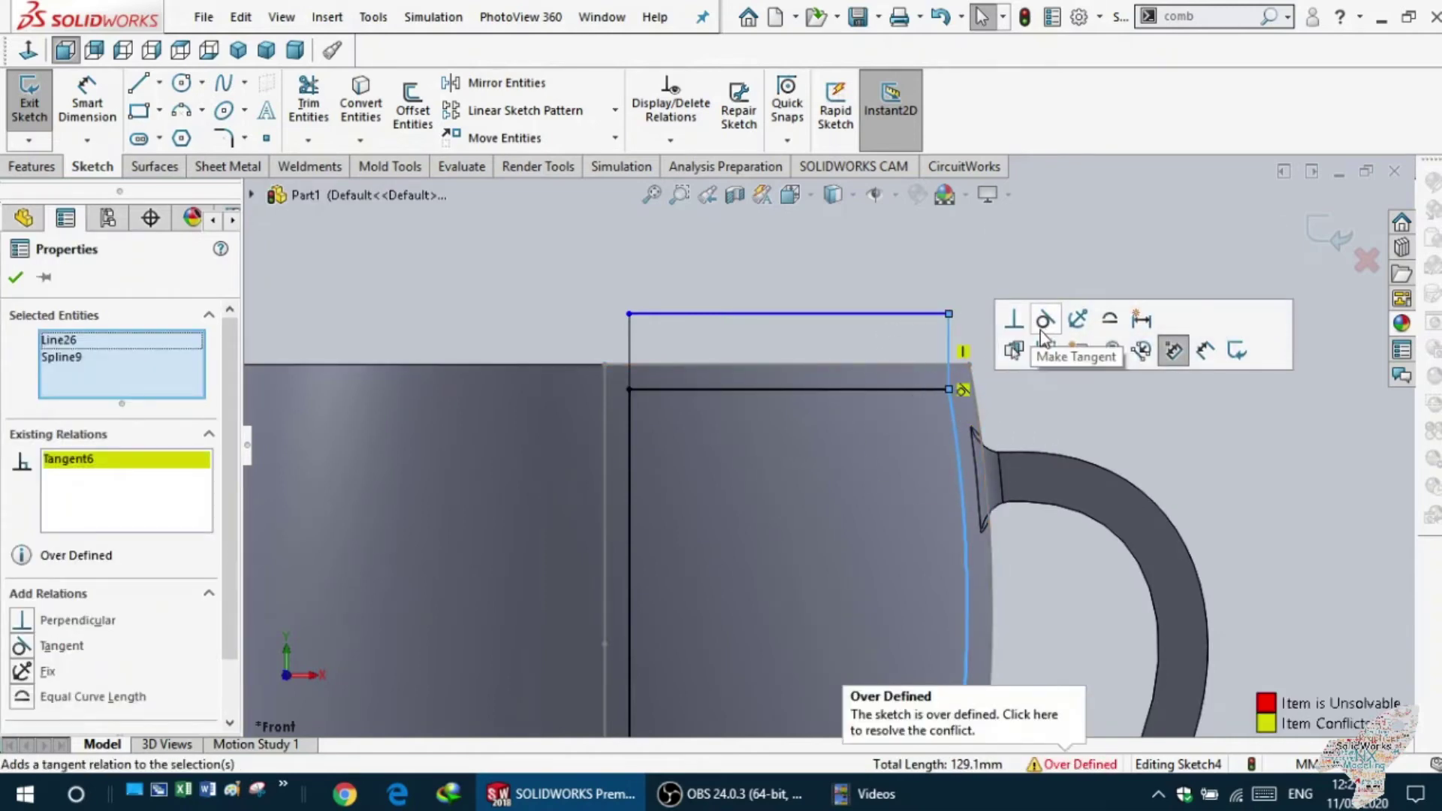
# - Delete the top horizontal line above the rim
pyautogui.click(759, 313)
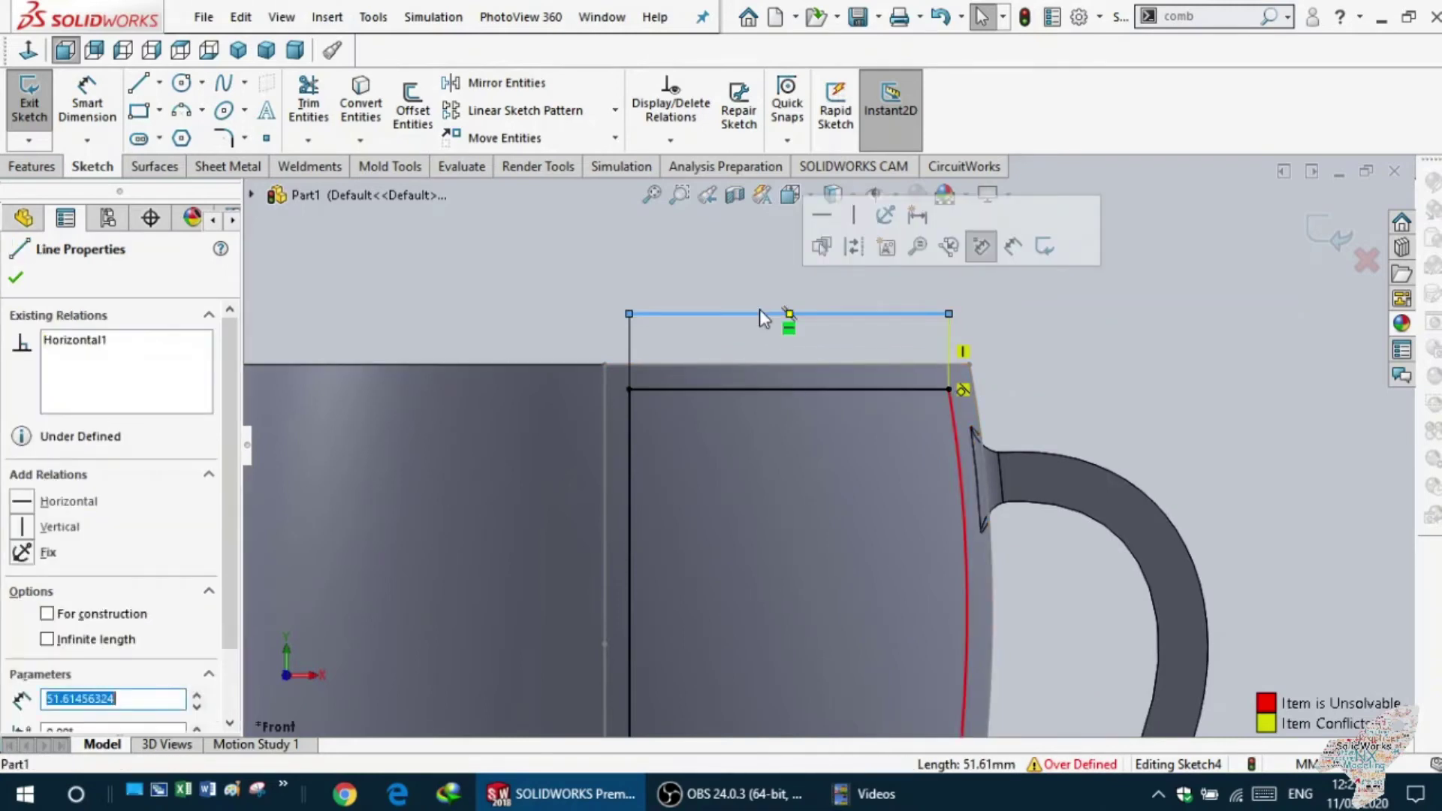
pyautogui.press('Delete')
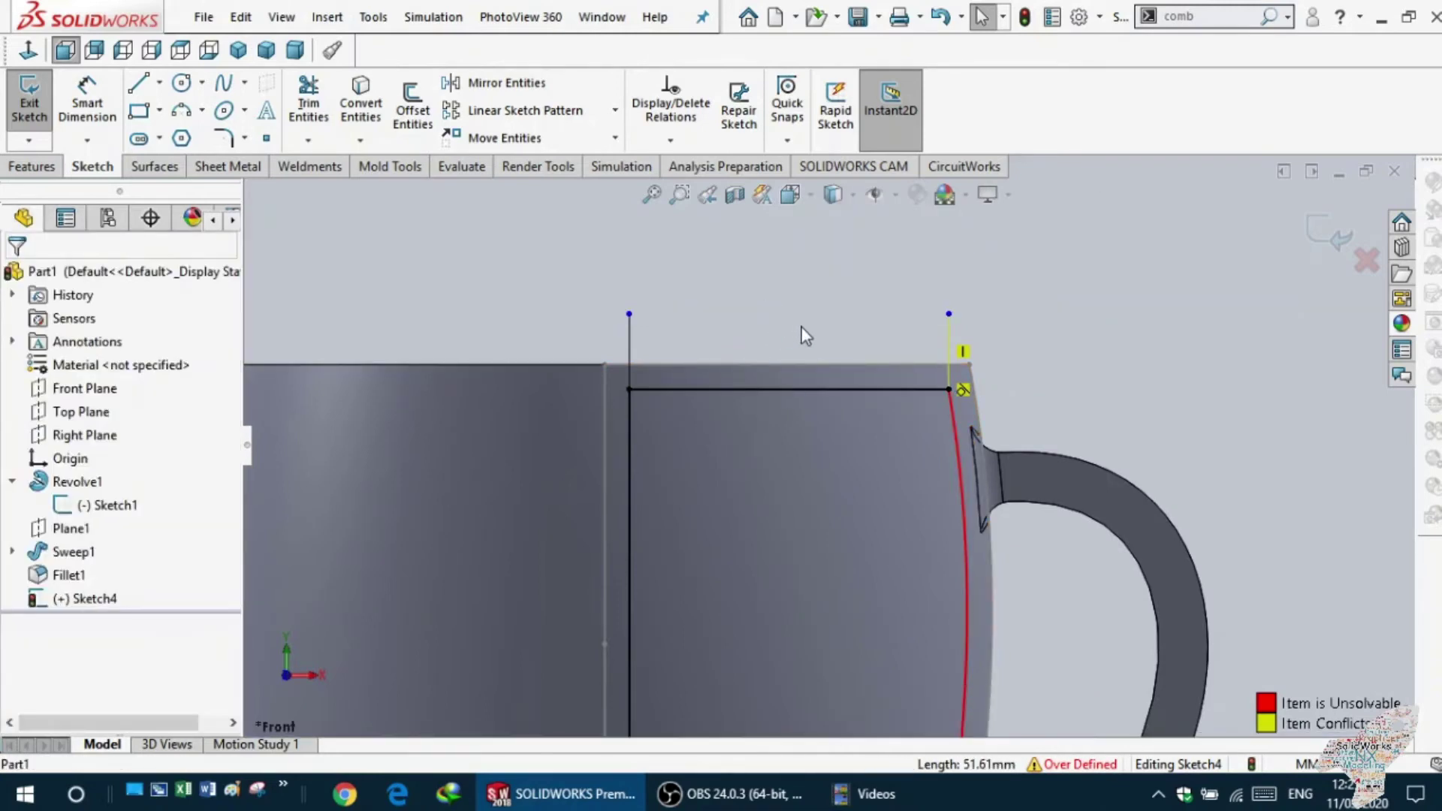
pyautogui.hotkey('ctrl', 'z')
pyautogui.hotkey('ctrl', 'z')
pyautogui.click(994, 359)
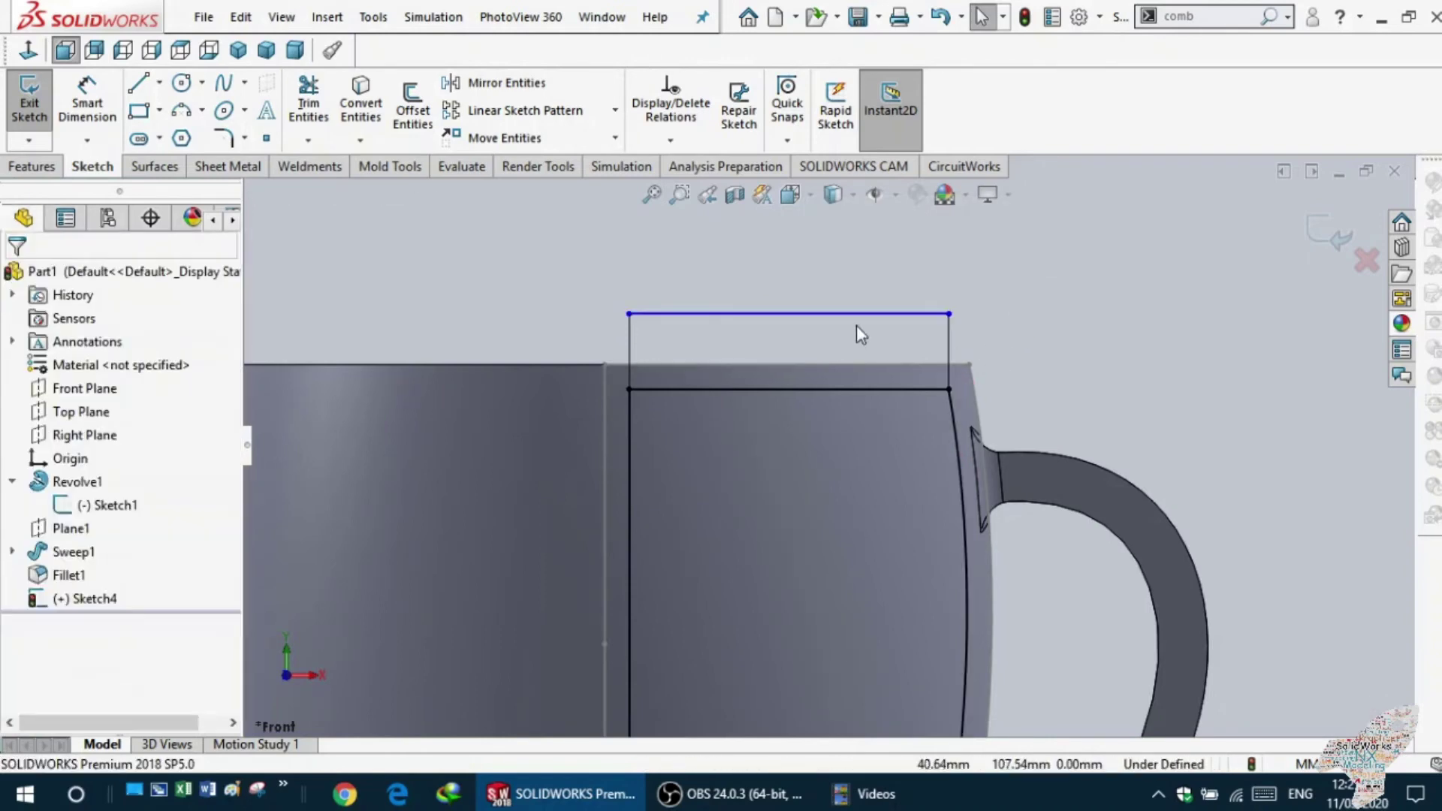
pyautogui.click(833, 316)
pyautogui.press('Delete')
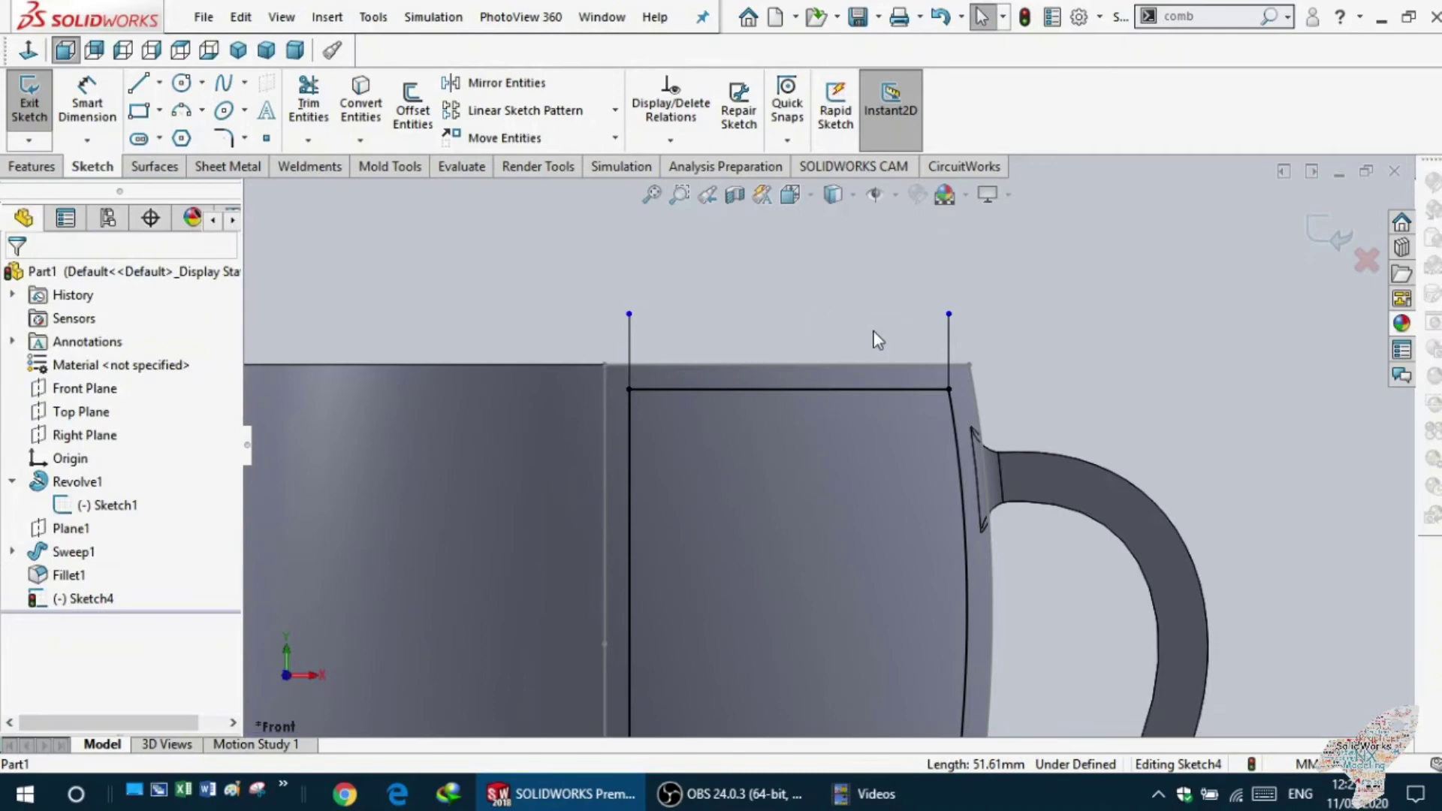
# - Remove the Vertical relation from the short right-hand line (Line26)
pyautogui.click(949, 353)
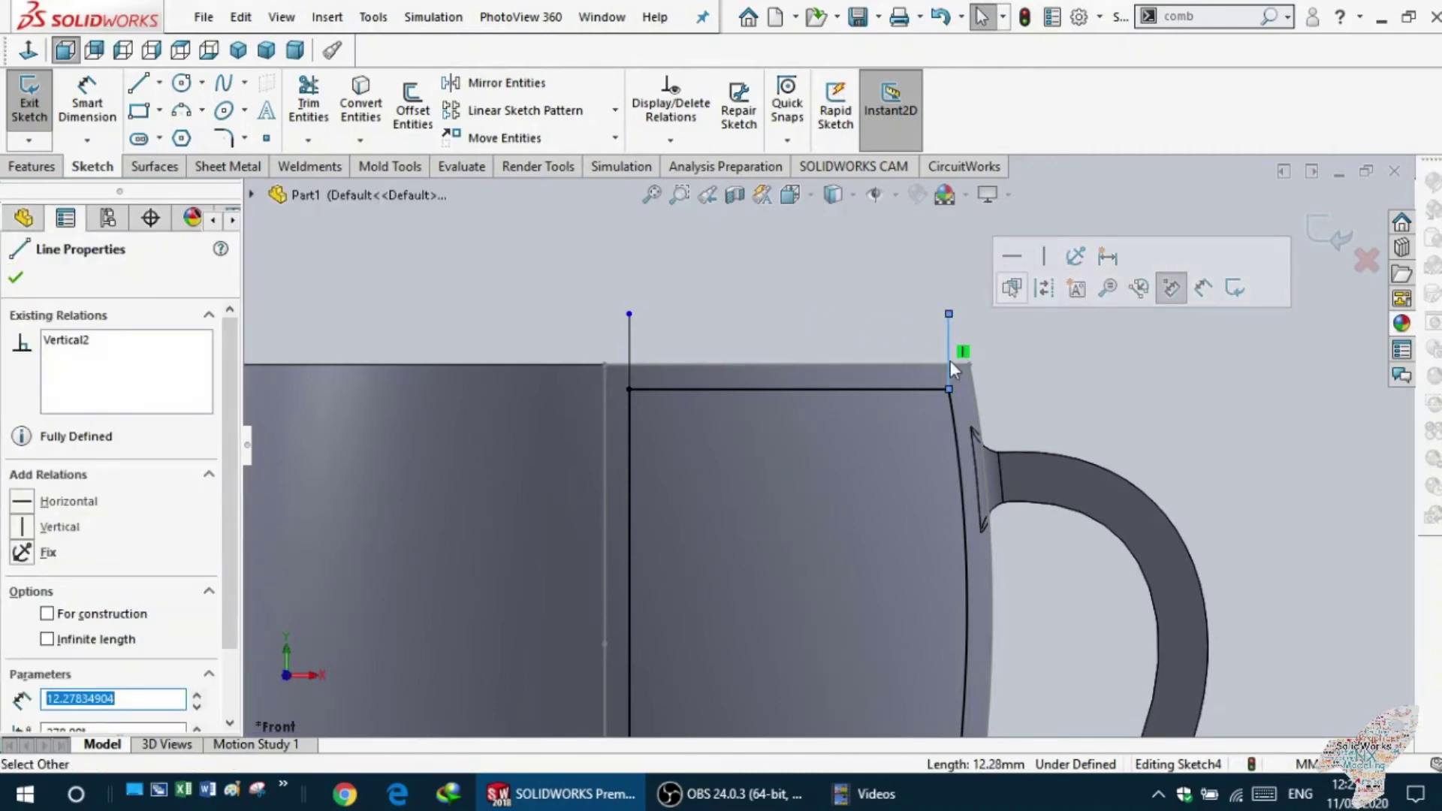
pyautogui.rightClick(946, 353)
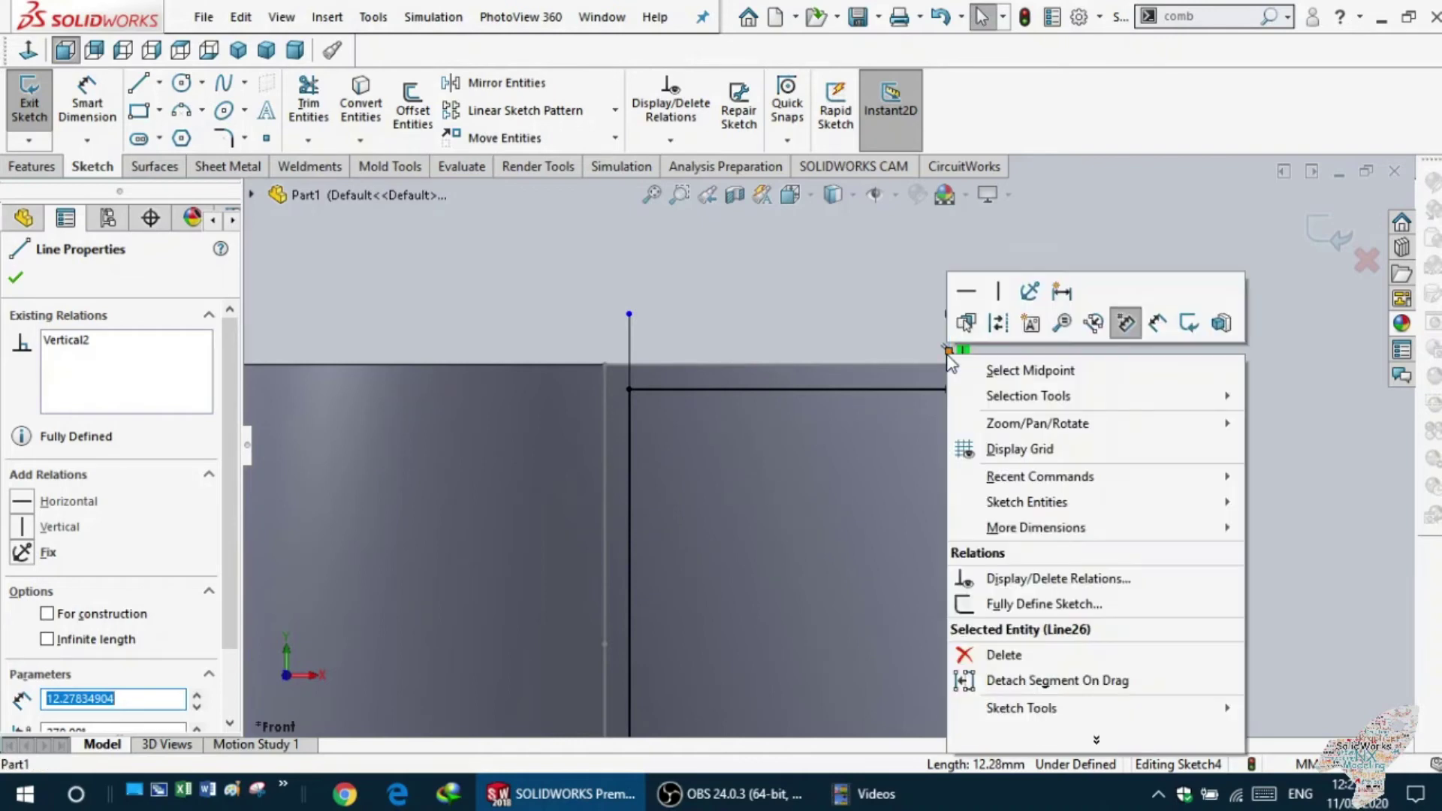
pyautogui.click(890, 340)
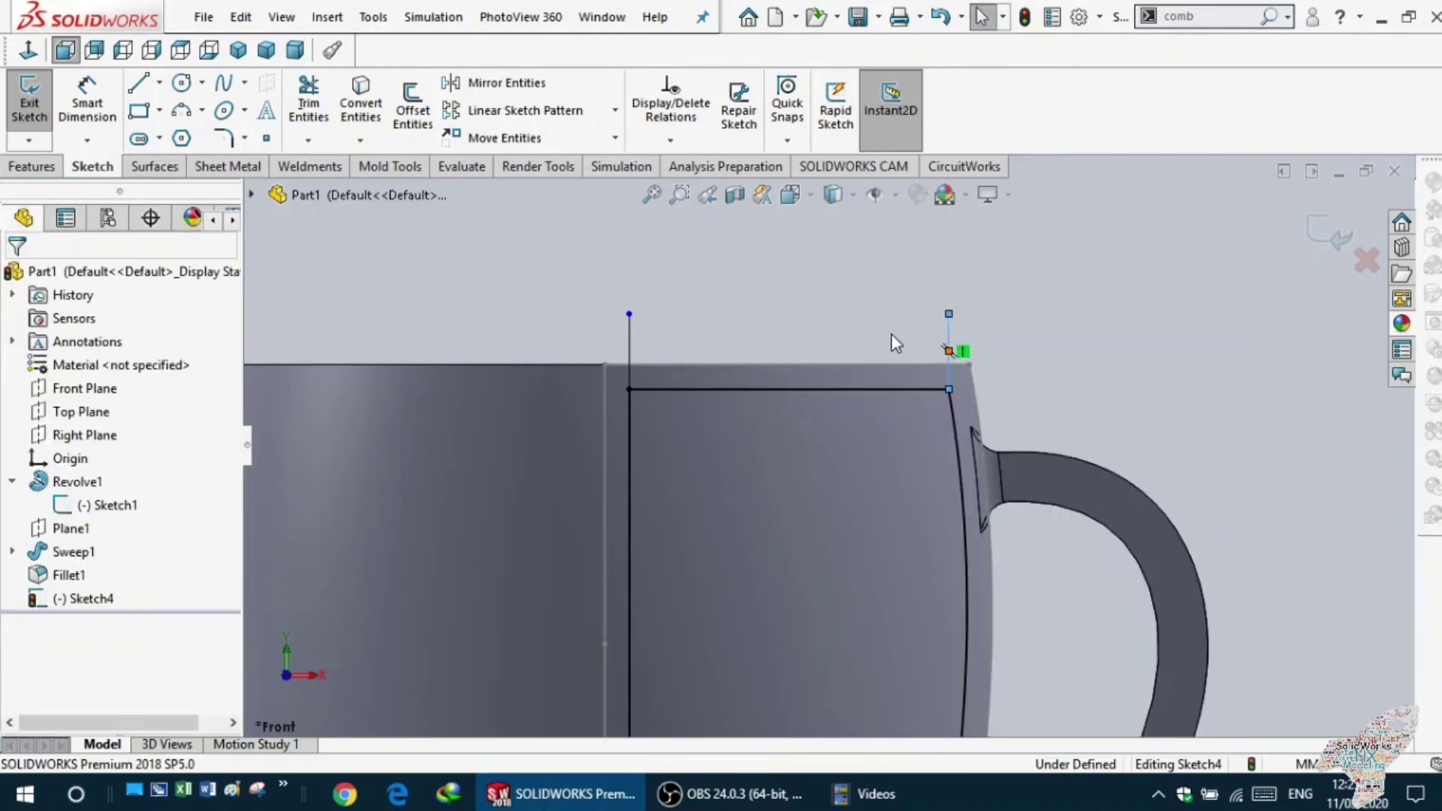
pyautogui.click(952, 350)
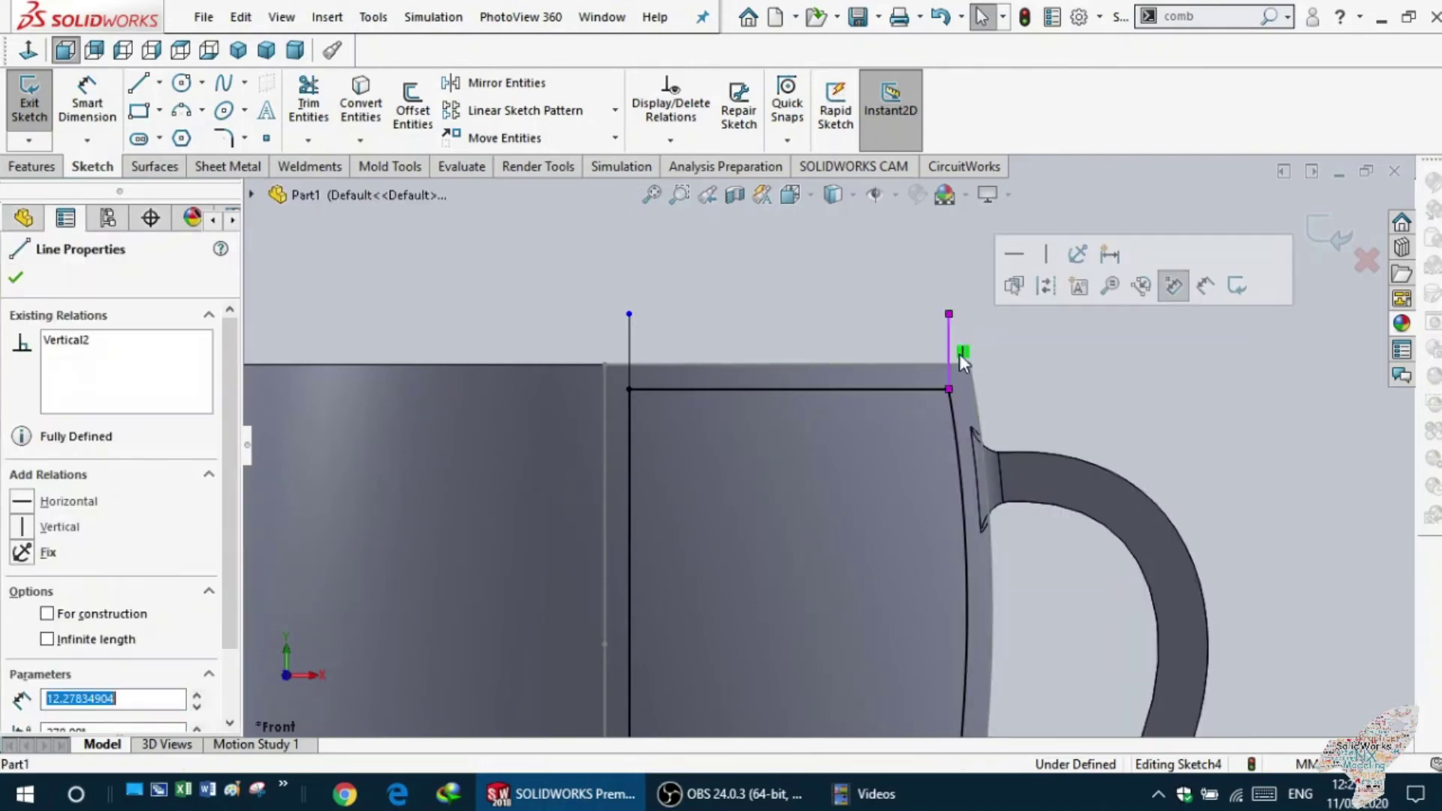
pyautogui.rightClick(962, 353)
pyautogui.click(995, 601)
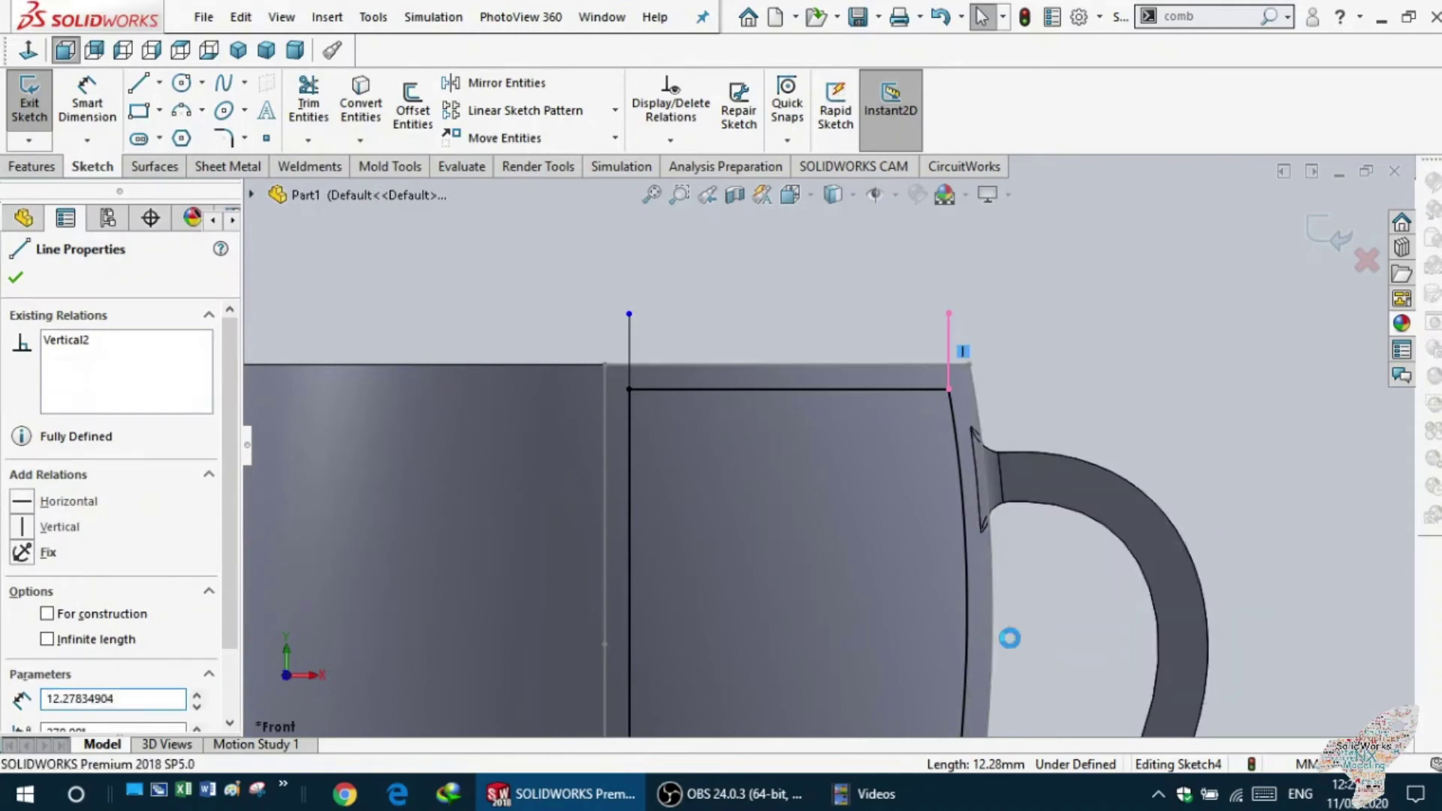
pyautogui.click(998, 380)
# - Make Line26 tangent to the mug's curved side wall (Spline9)
pyautogui.scroll(-1, 940, 416)
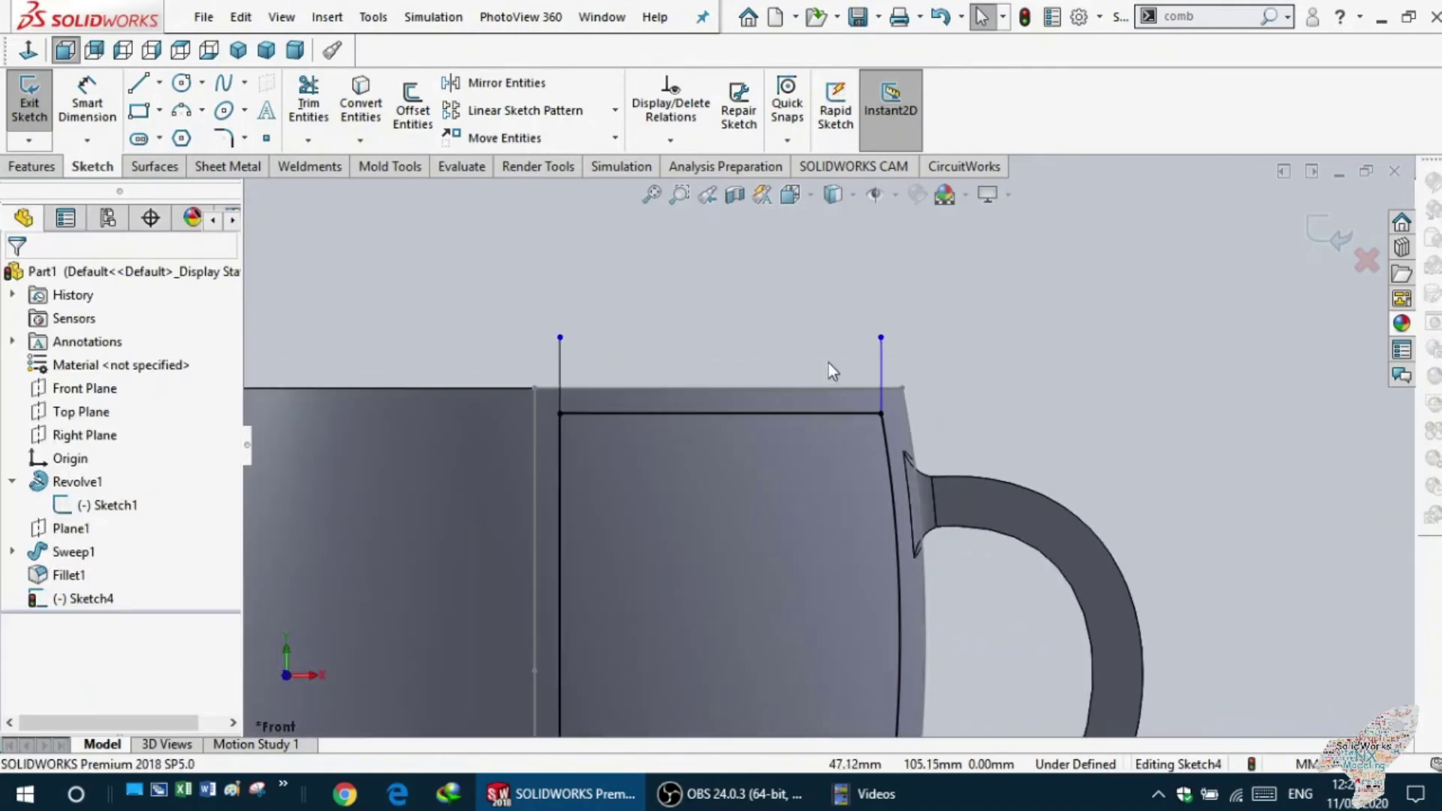
pyautogui.click(876, 356)
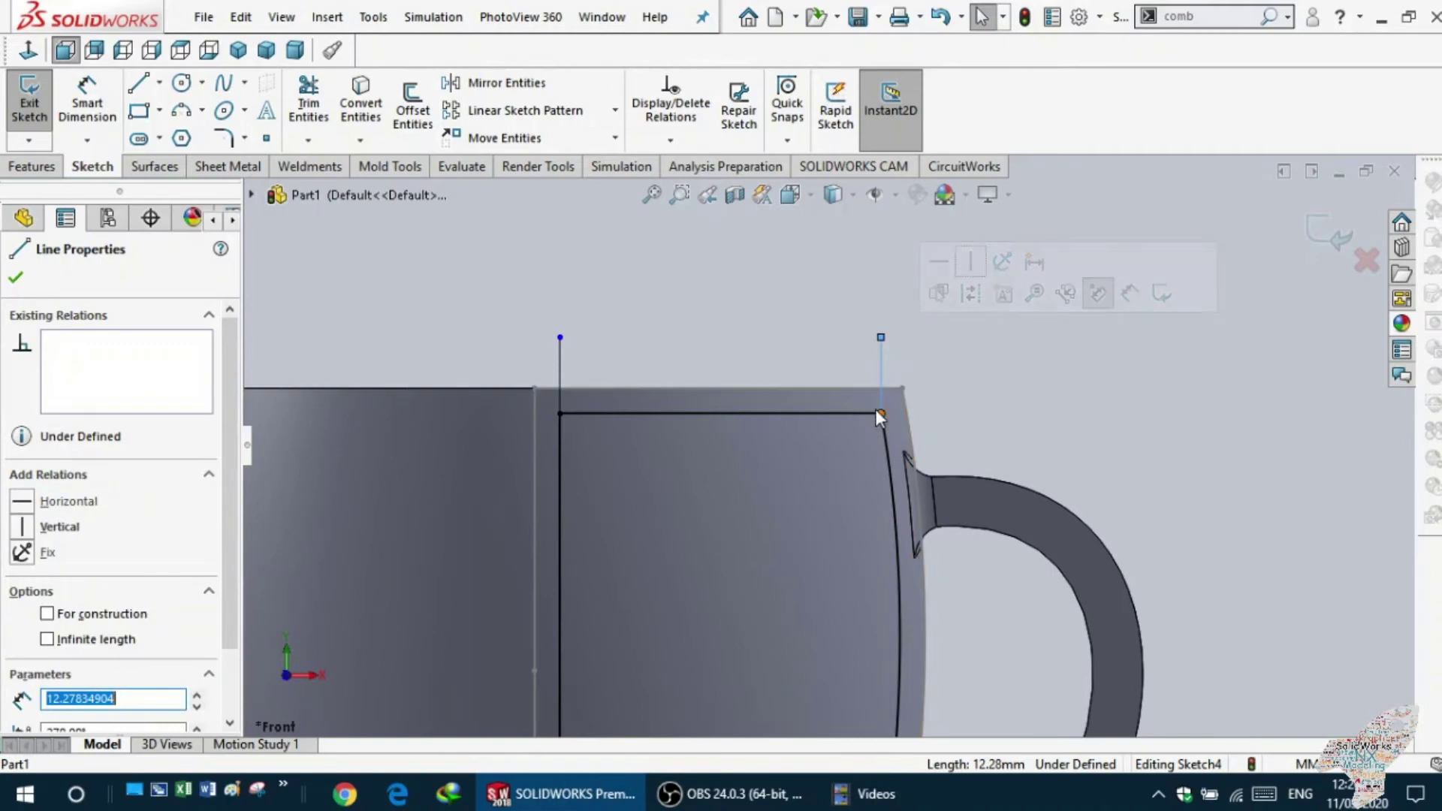
pyautogui.keyDown('ctrl'); pyautogui.click(888, 445); pyautogui.keyUp('ctrl')
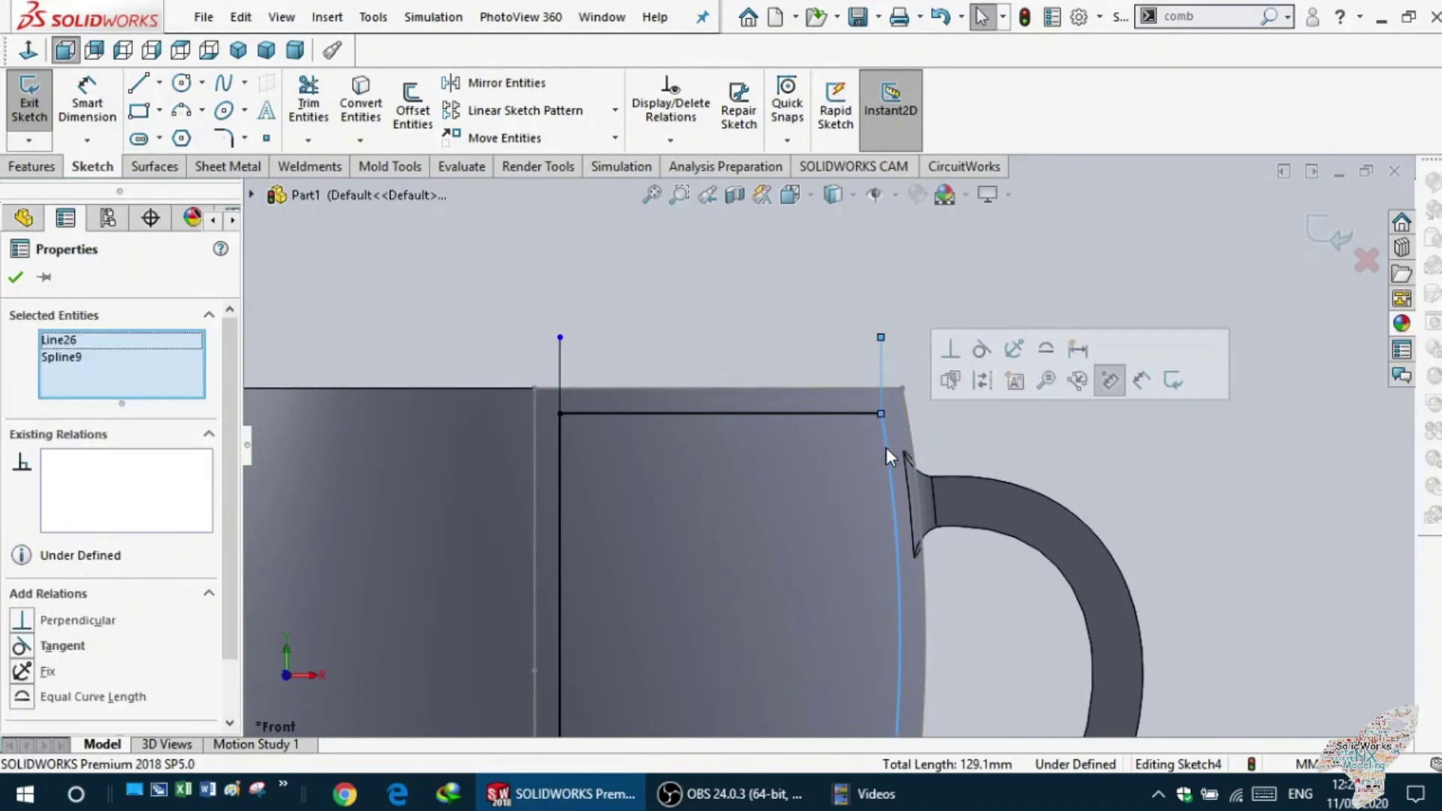
pyautogui.click(978, 369)
pyautogui.click(895, 325)
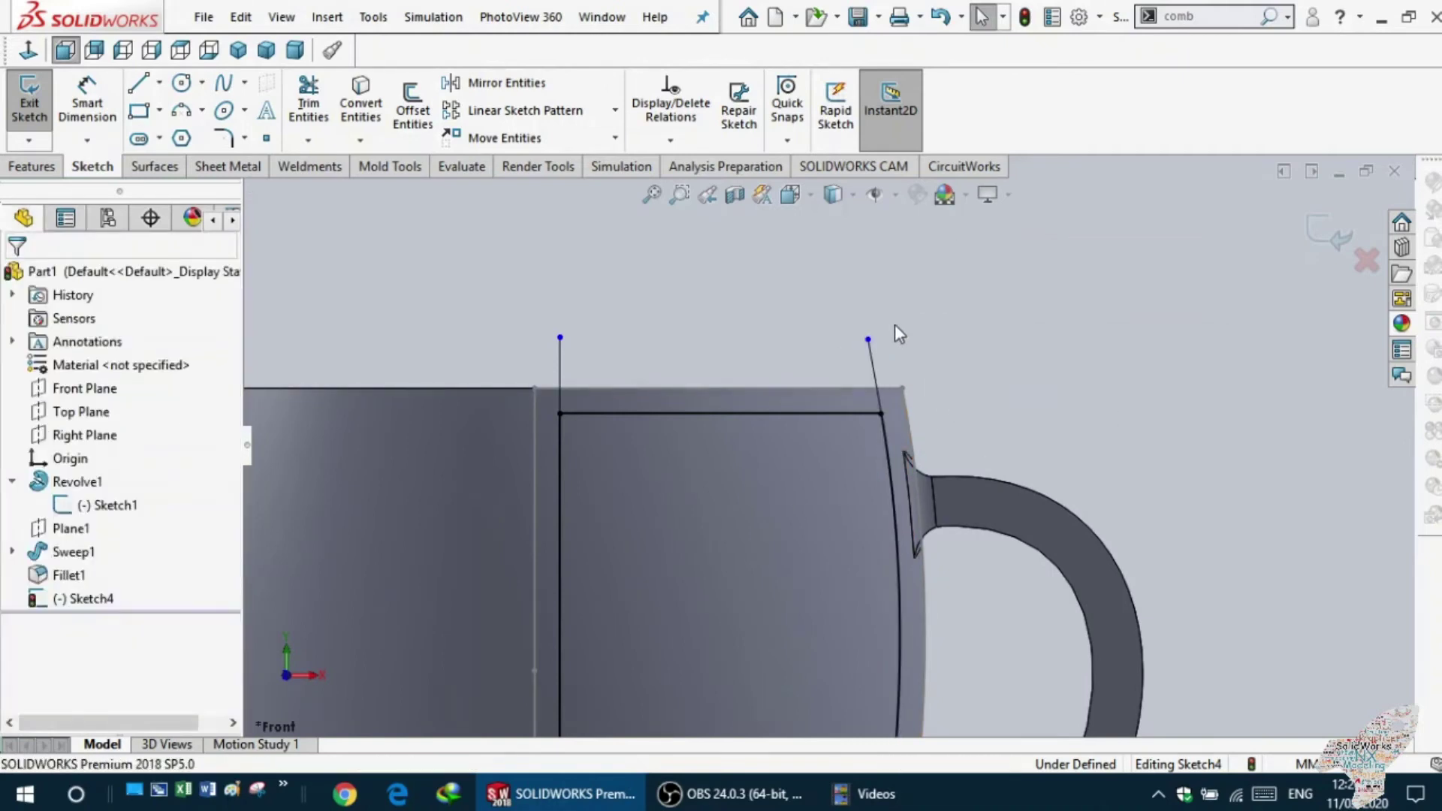
# - Draw the top line, the centre-axis line down to the mug bottom, and a short closing base line
pyautogui.click(138, 82)
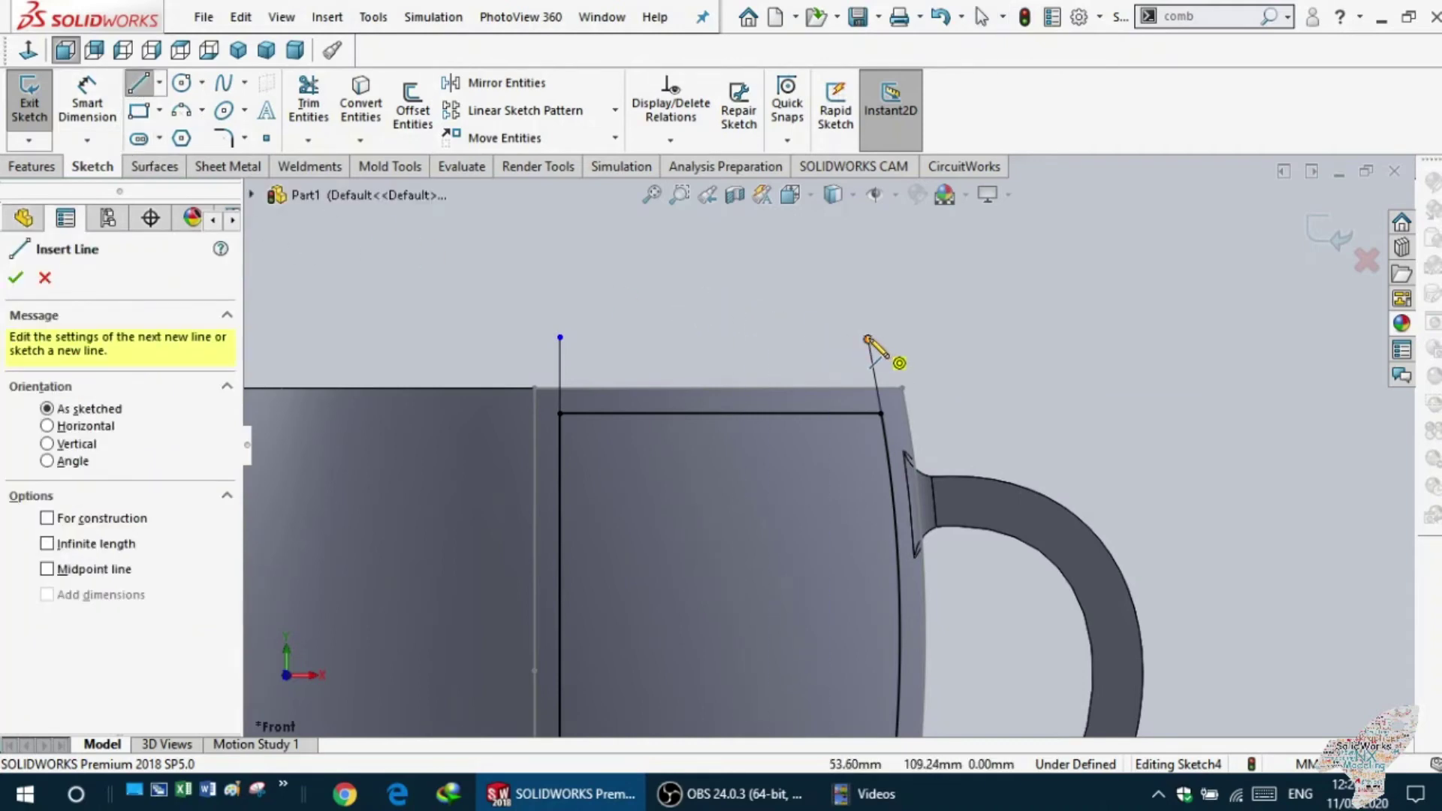
pyautogui.click(868, 338)
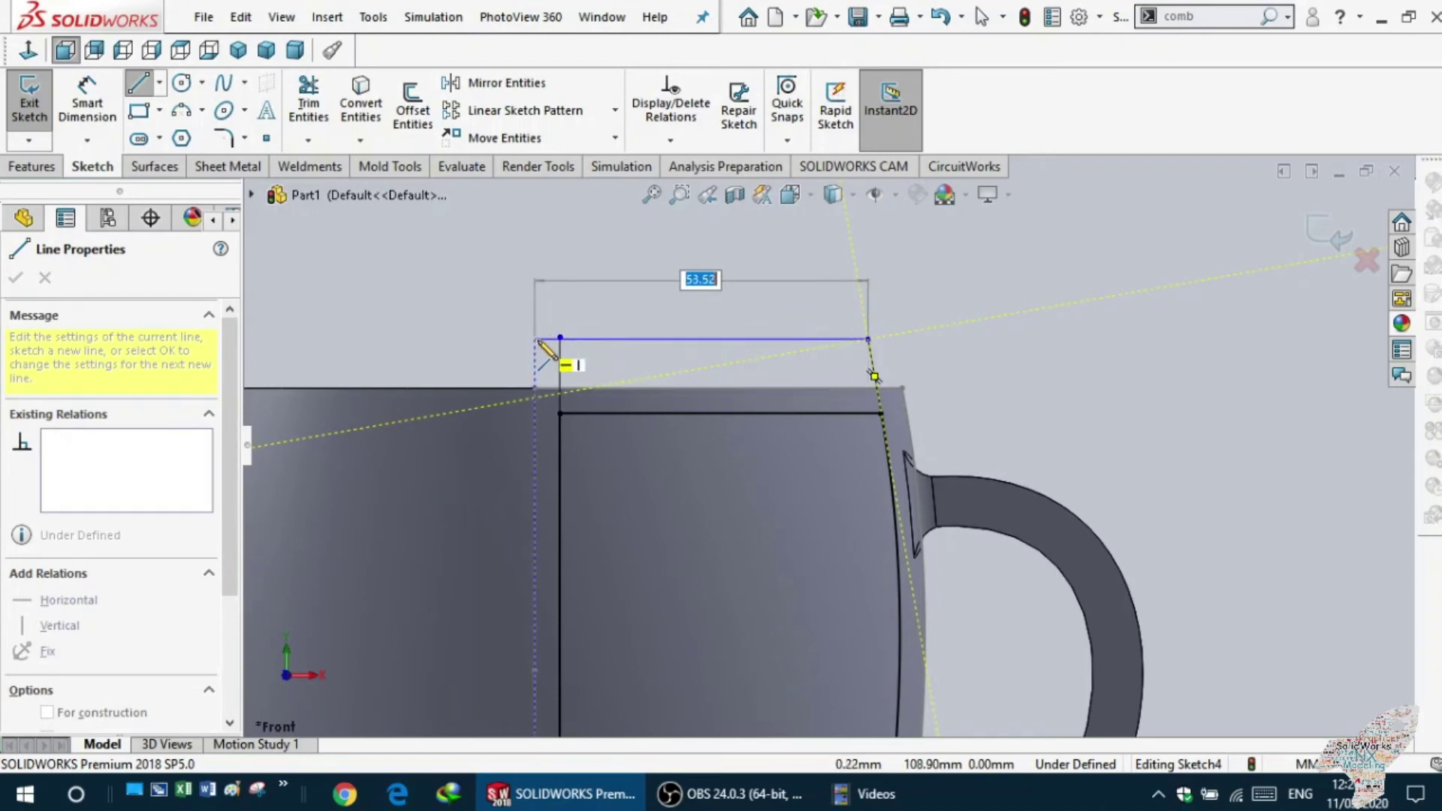
pyautogui.click(536, 340)
pyautogui.press('z')
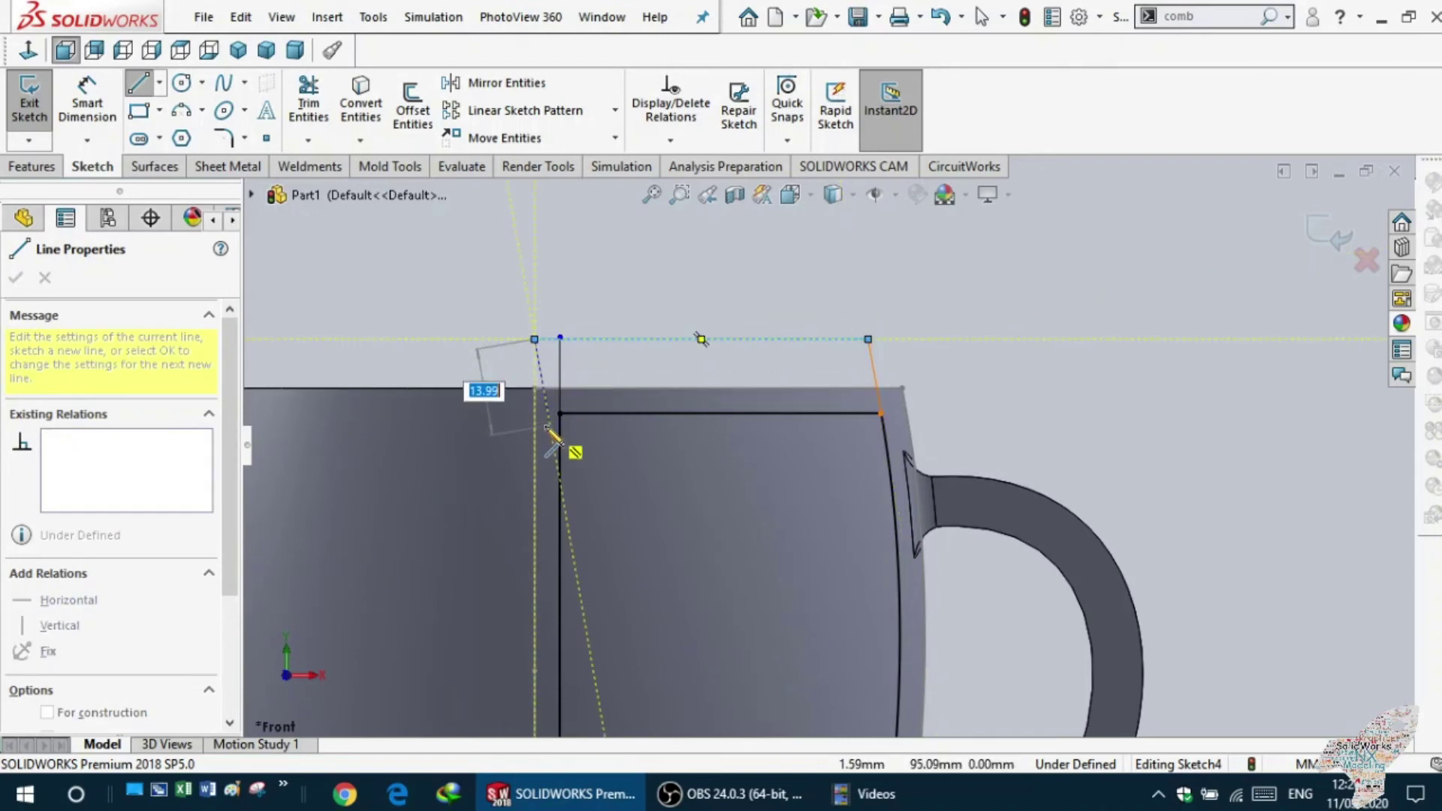
pyautogui.press('z')
pyautogui.press('z')
pyautogui.press('z')
pyautogui.press('z')
pyautogui.scroll(-1, 638, 451)
pyautogui.scroll(-2, 706, 525)
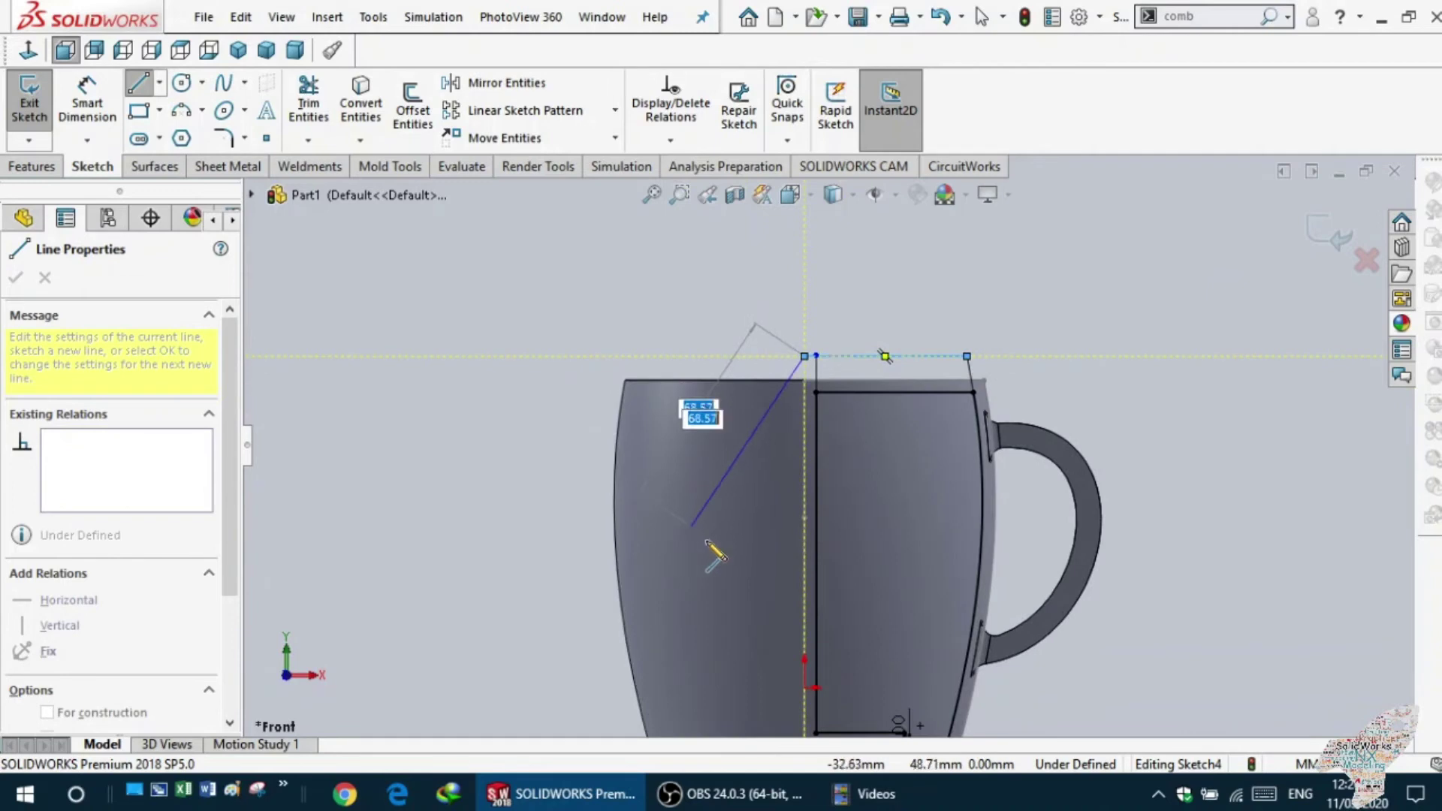
pyautogui.scroll(2, 751, 586)
pyautogui.scroll(1, 818, 660)
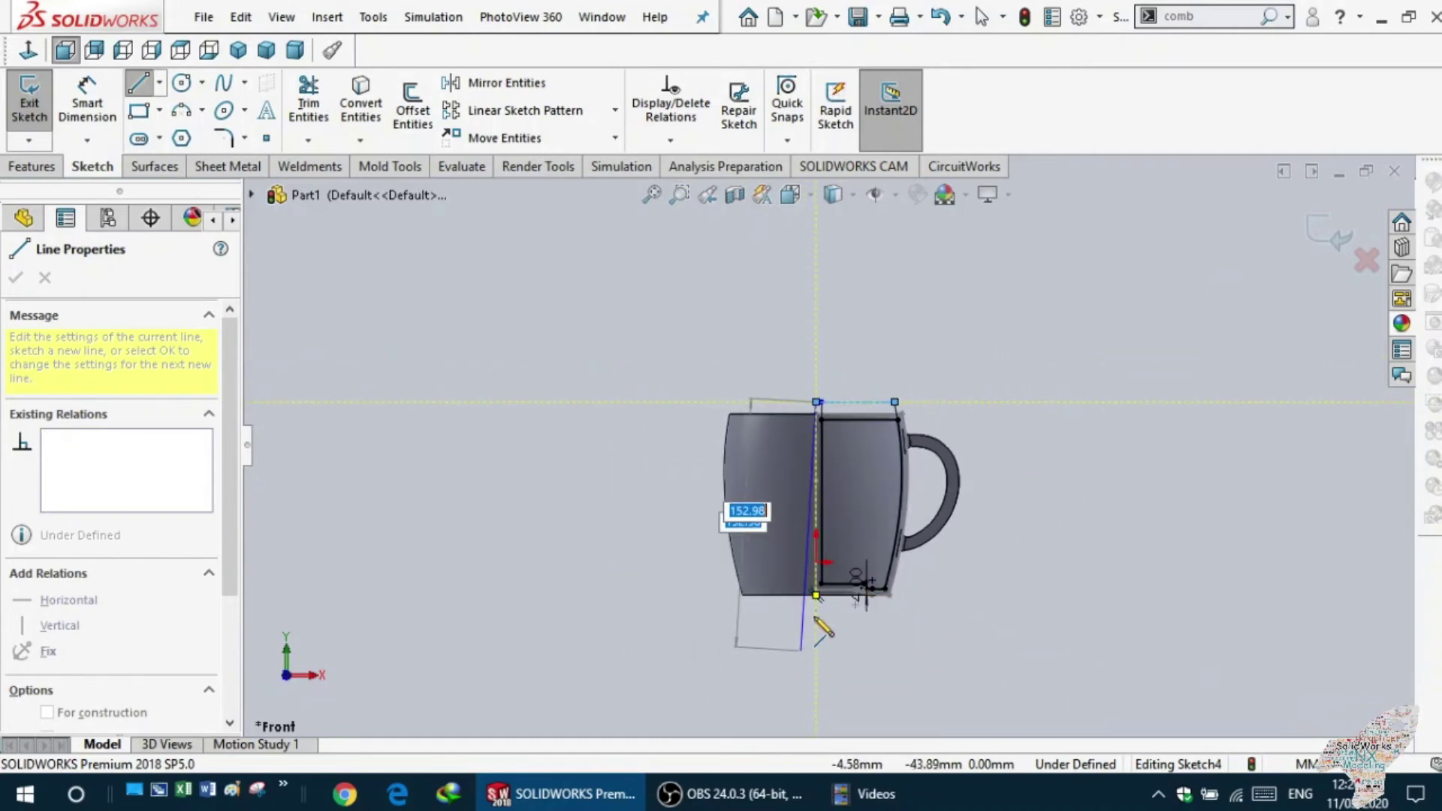
pyautogui.scroll(-1, 822, 601)
pyautogui.scroll(-3, 856, 450)
pyautogui.scroll(-2, 852, 443)
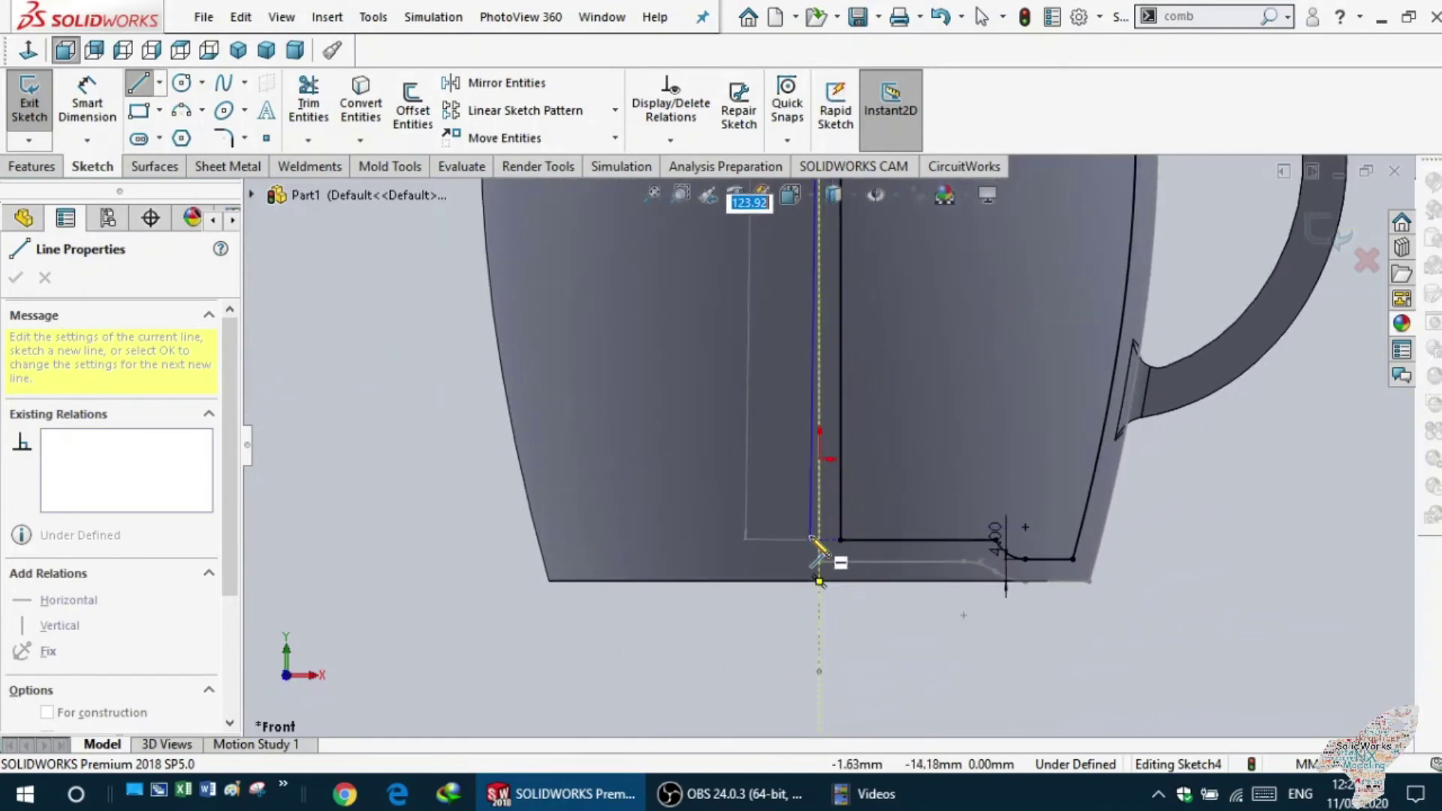
pyautogui.click(818, 540)
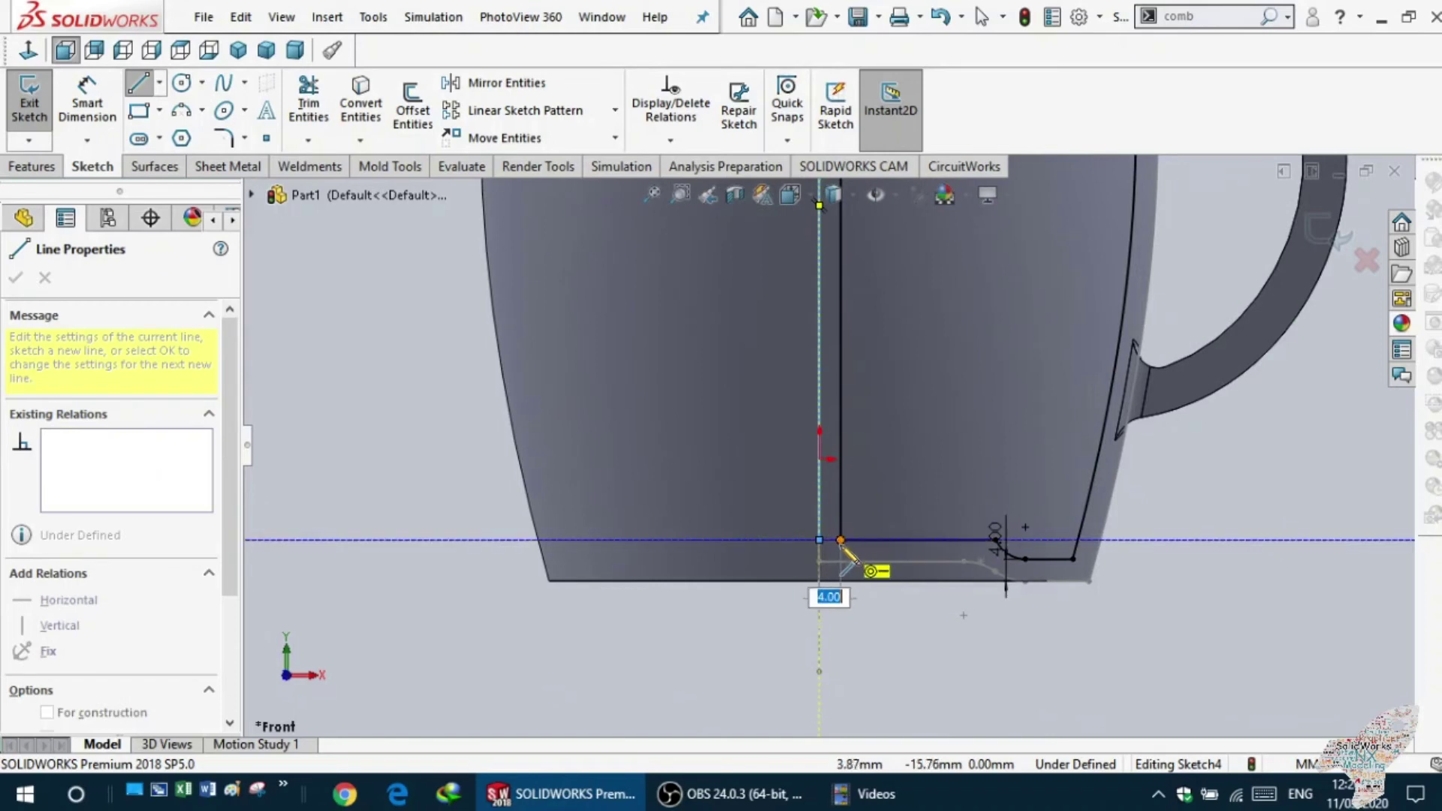
pyautogui.click(840, 539)
pyautogui.press('Escape')
# - Delete the stray short vertical line at the rim and the leftover inner vertical line
pyautogui.scroll(5, 893, 398)
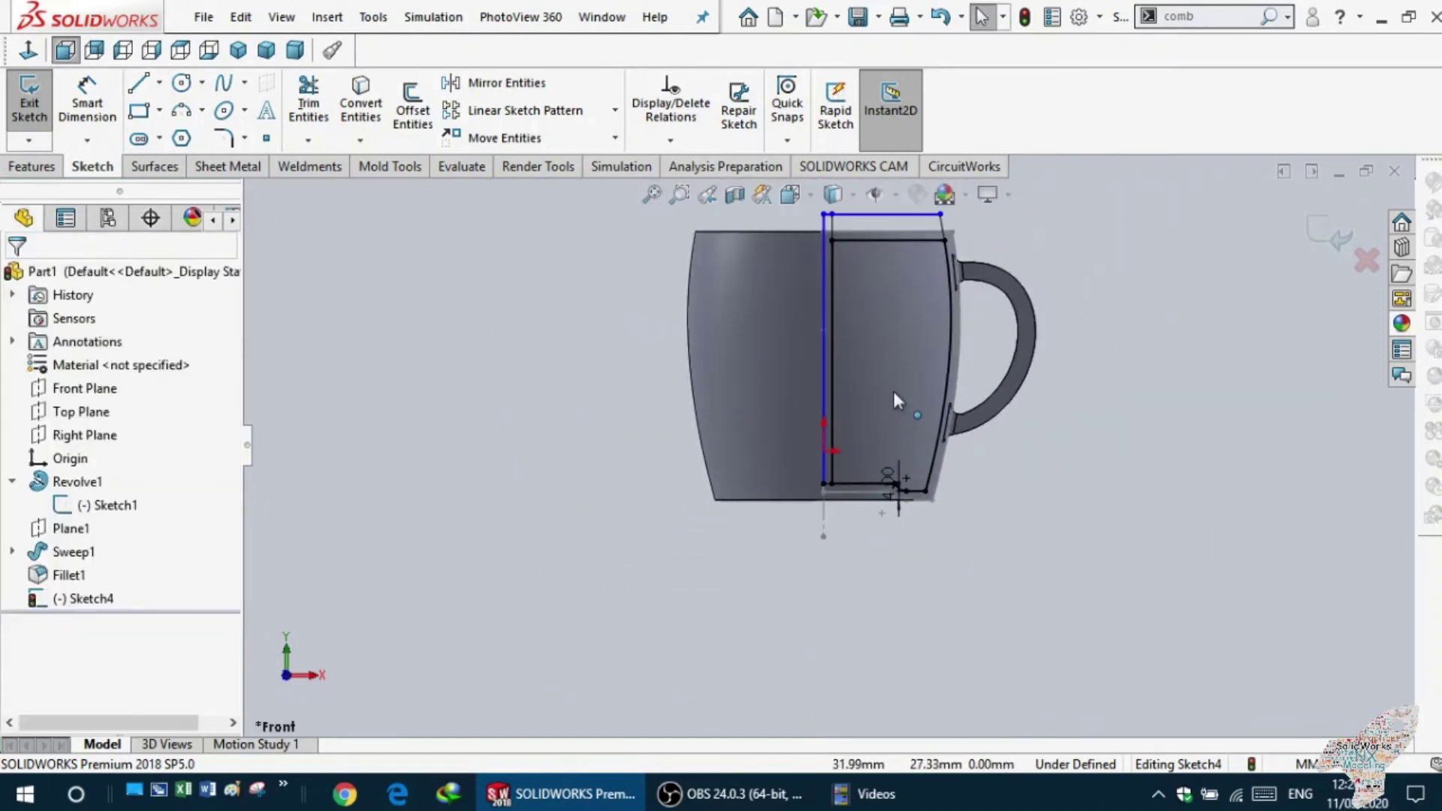
pyautogui.scroll(-2, 864, 353)
pyautogui.scroll(3, 819, 301)
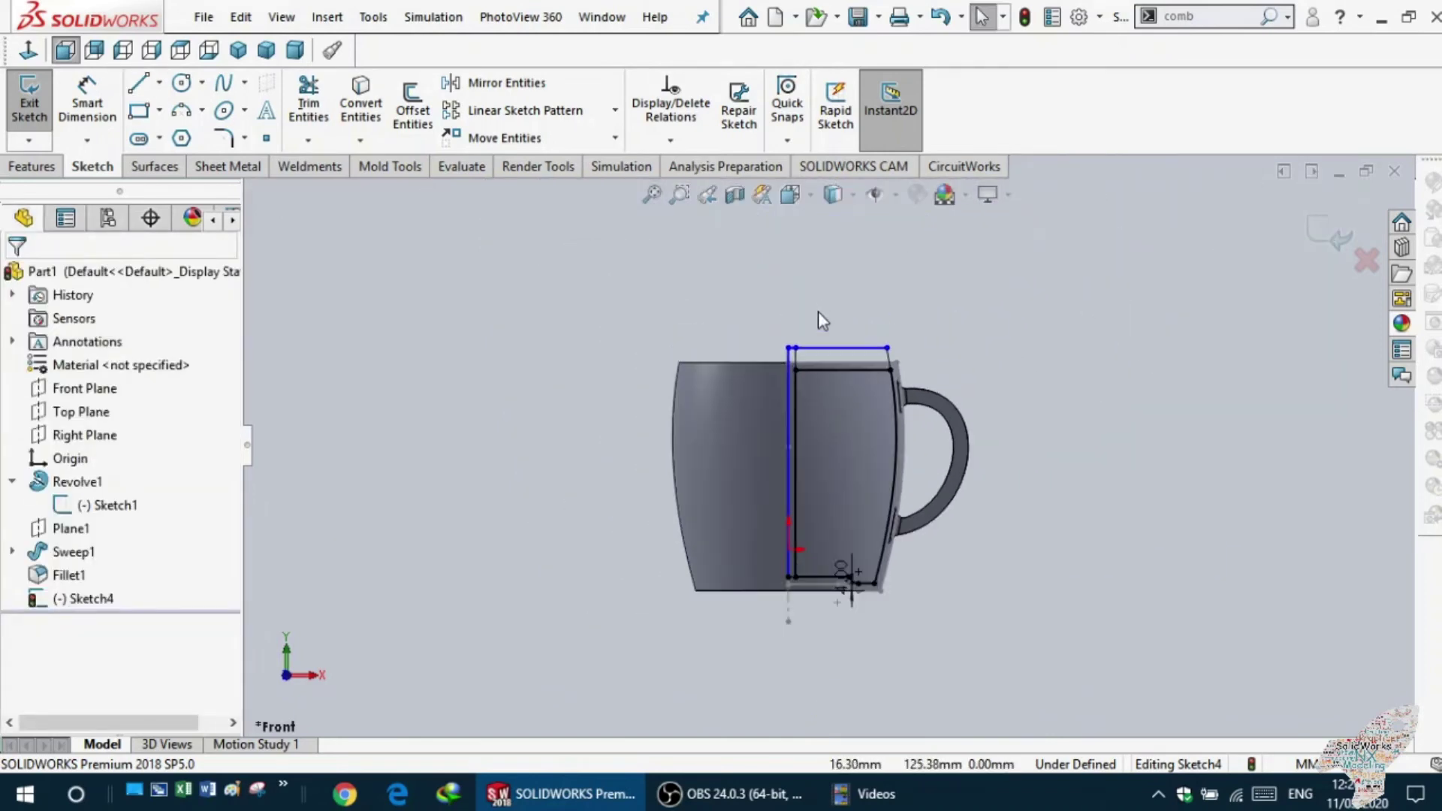
pyautogui.scroll(-1, 822, 326)
pyautogui.scroll(-2, 827, 340)
pyautogui.scroll(-2, 811, 356)
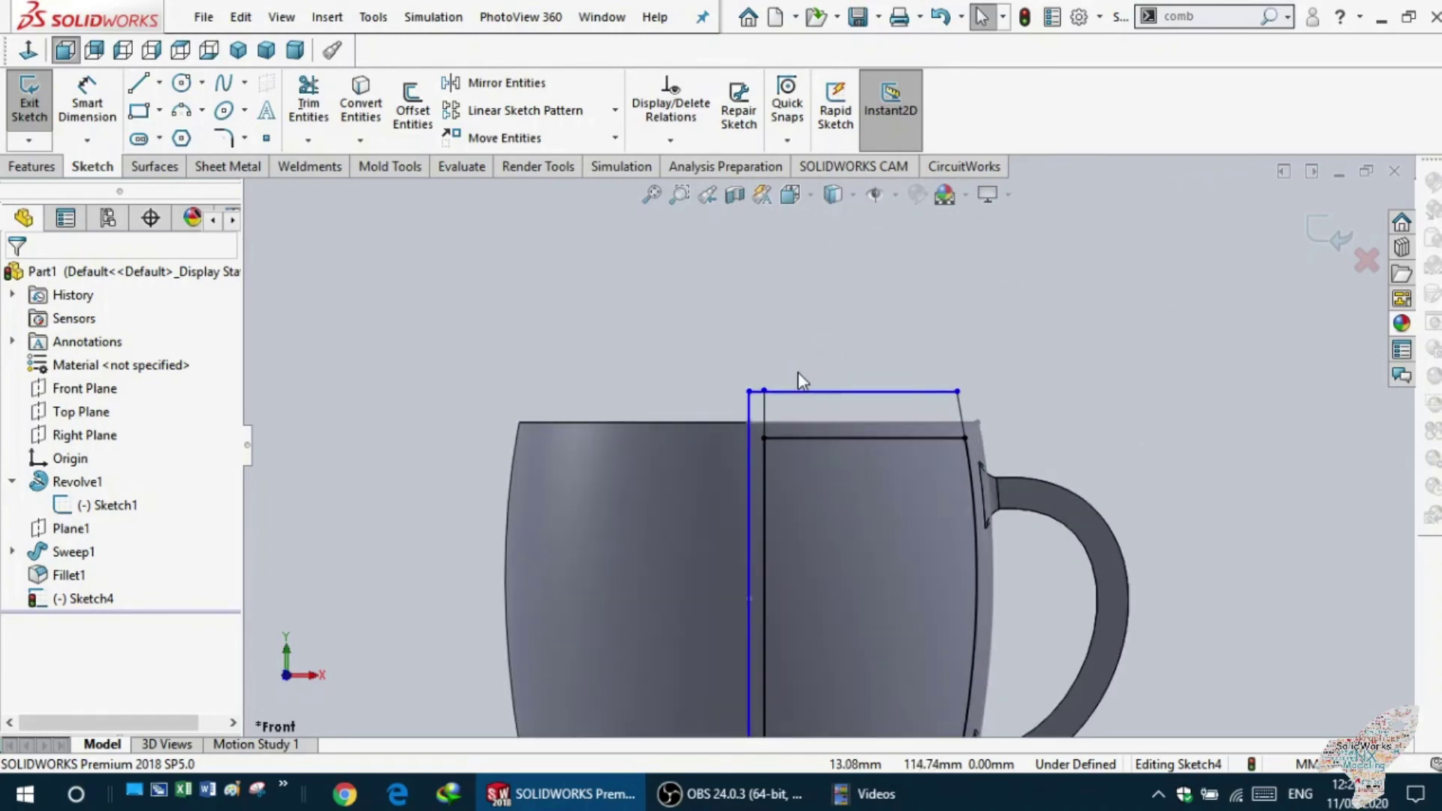
pyautogui.click(766, 413)
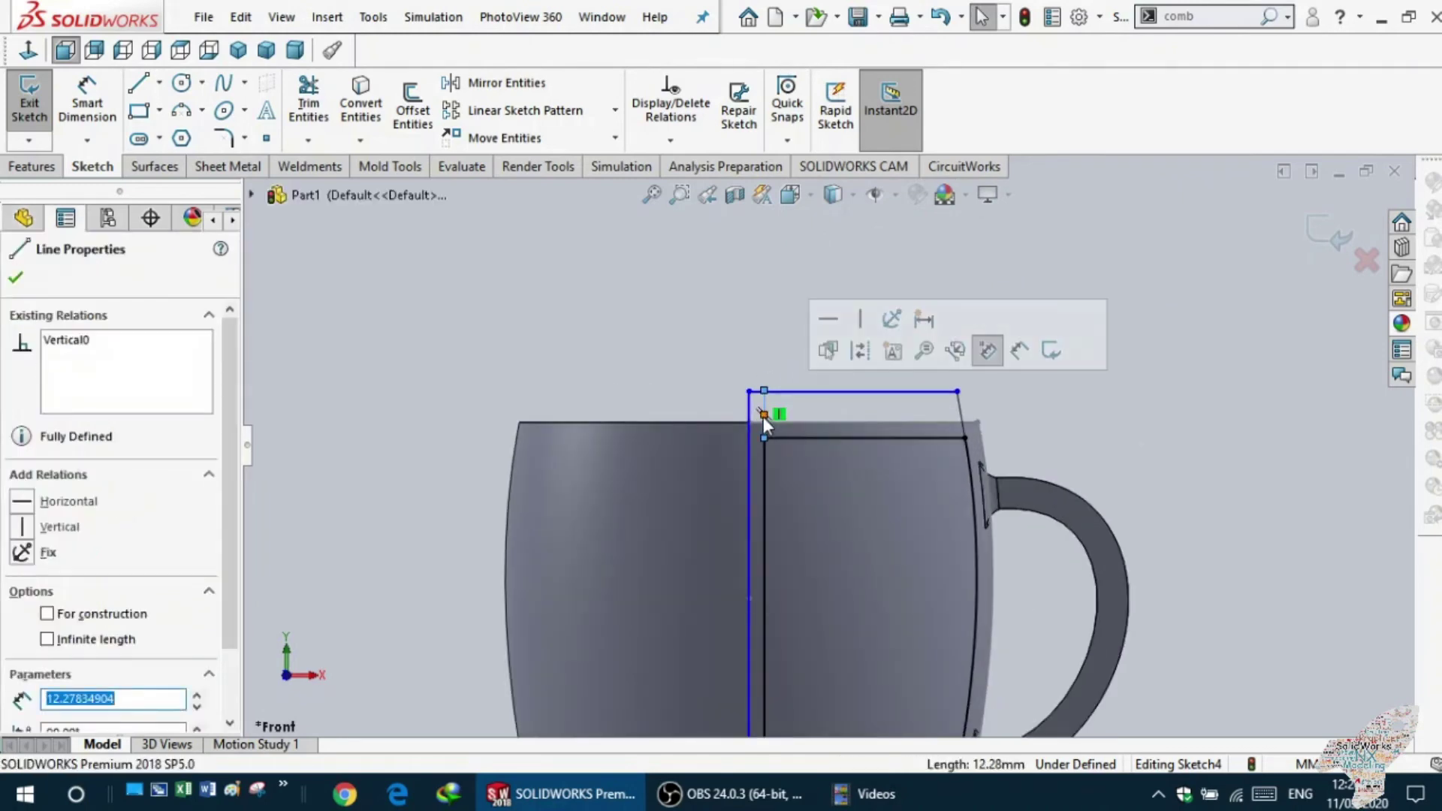
pyautogui.press('Delete')
pyautogui.click(764, 491)
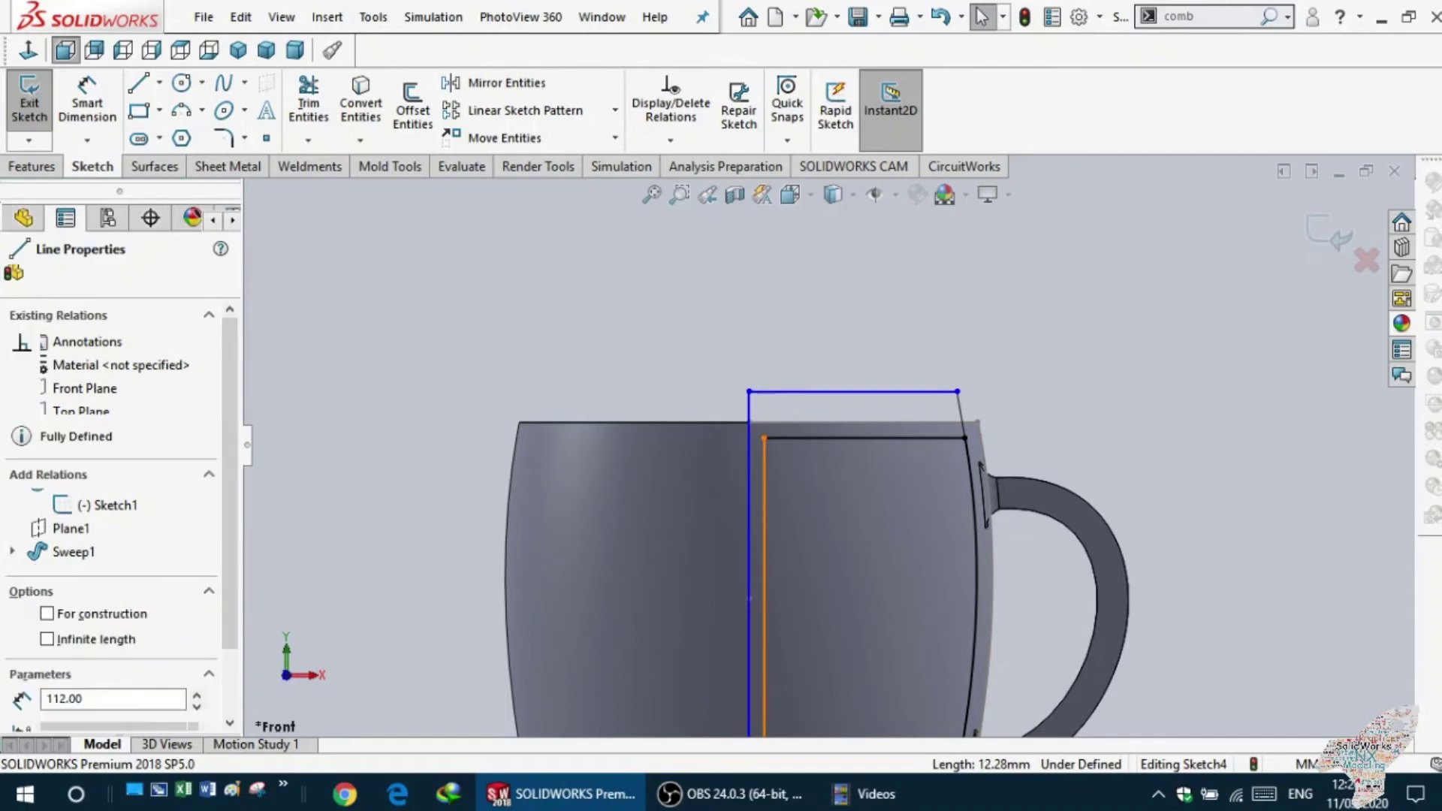
pyautogui.press('Delete')
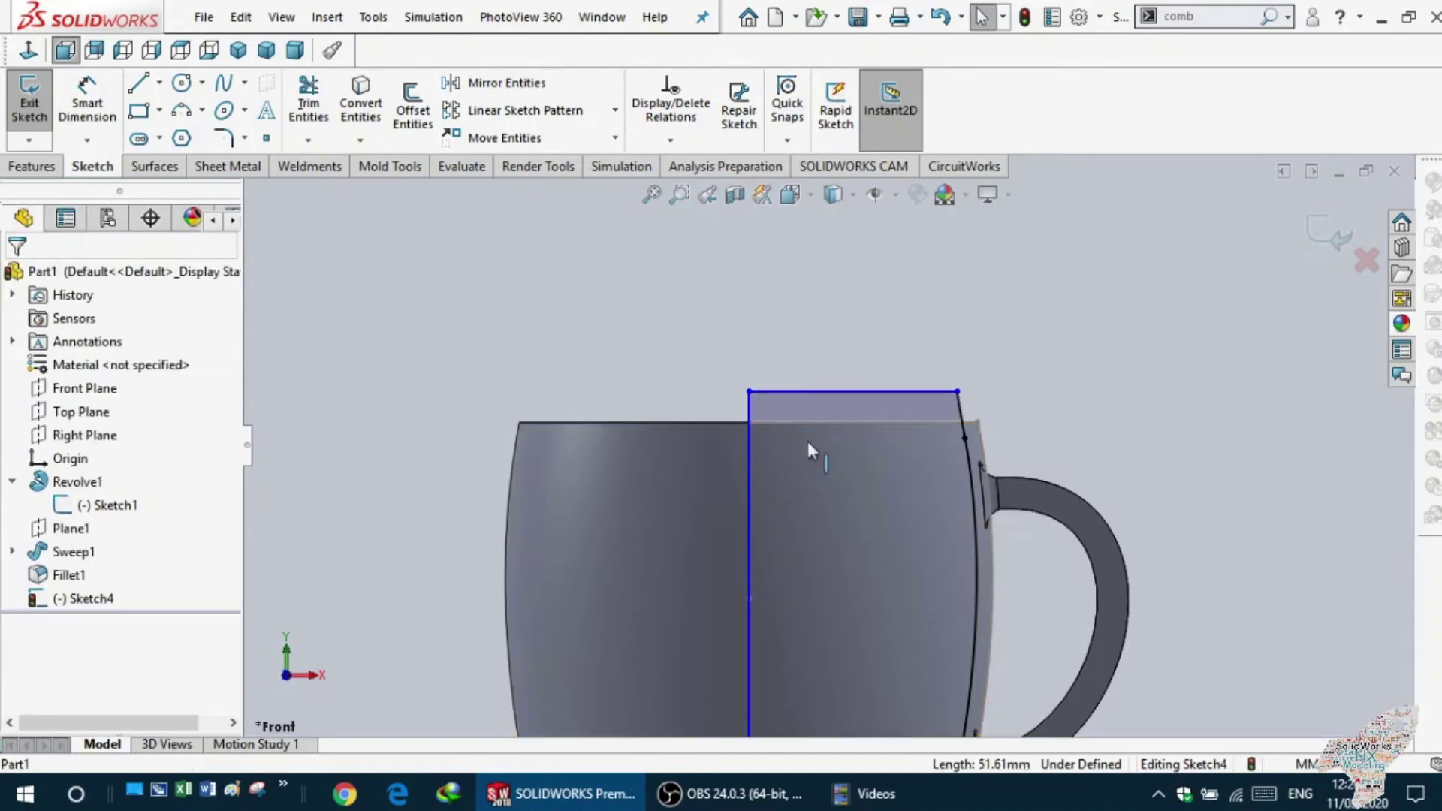
# - Start an Extruded Cut from the Features tools, then cancel it
pyautogui.scroll(5, 790, 458)
pyautogui.scroll(-2, 804, 552)
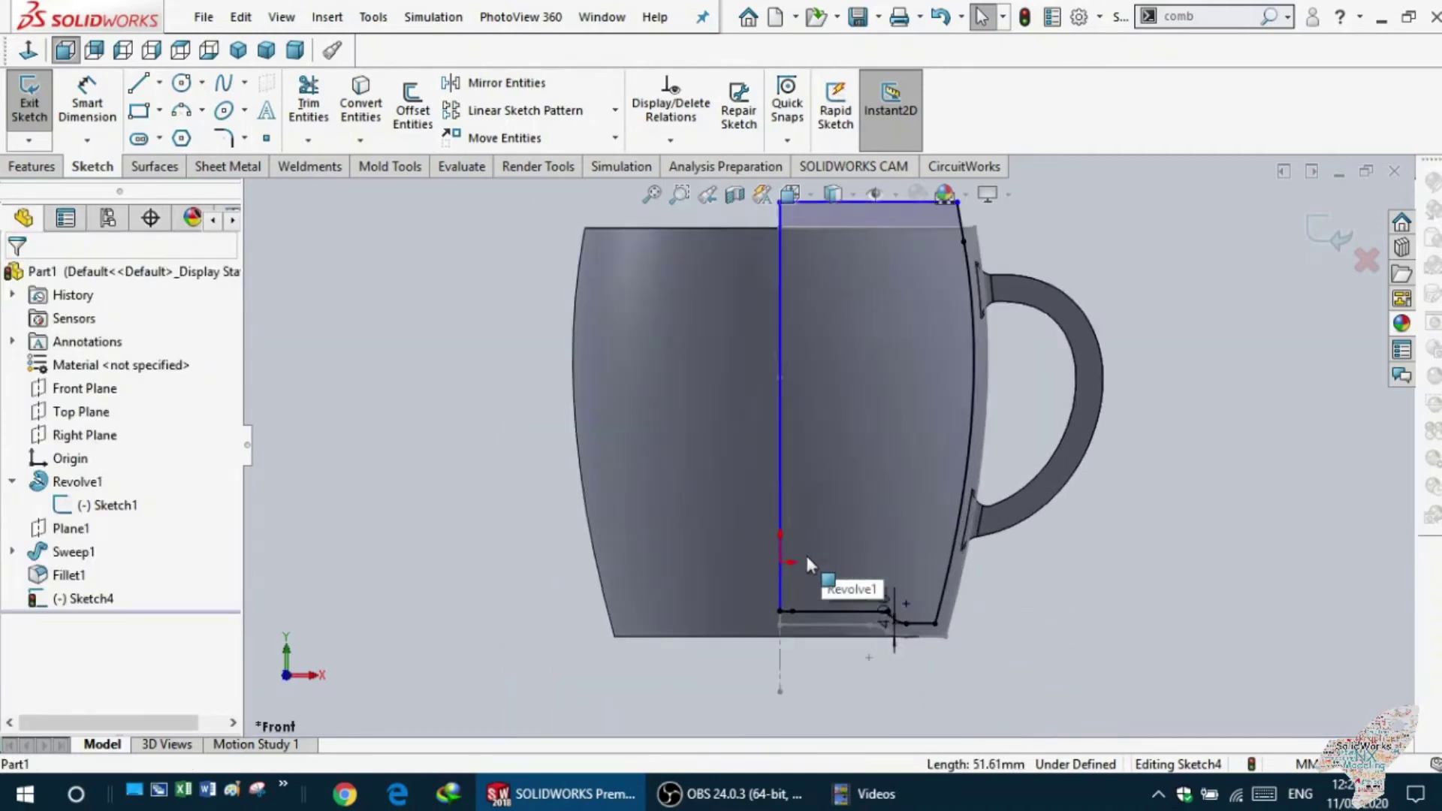
pyautogui.scroll(-1, 805, 552)
pyautogui.scroll(1, 601, 578)
pyautogui.scroll(1, 490, 545)
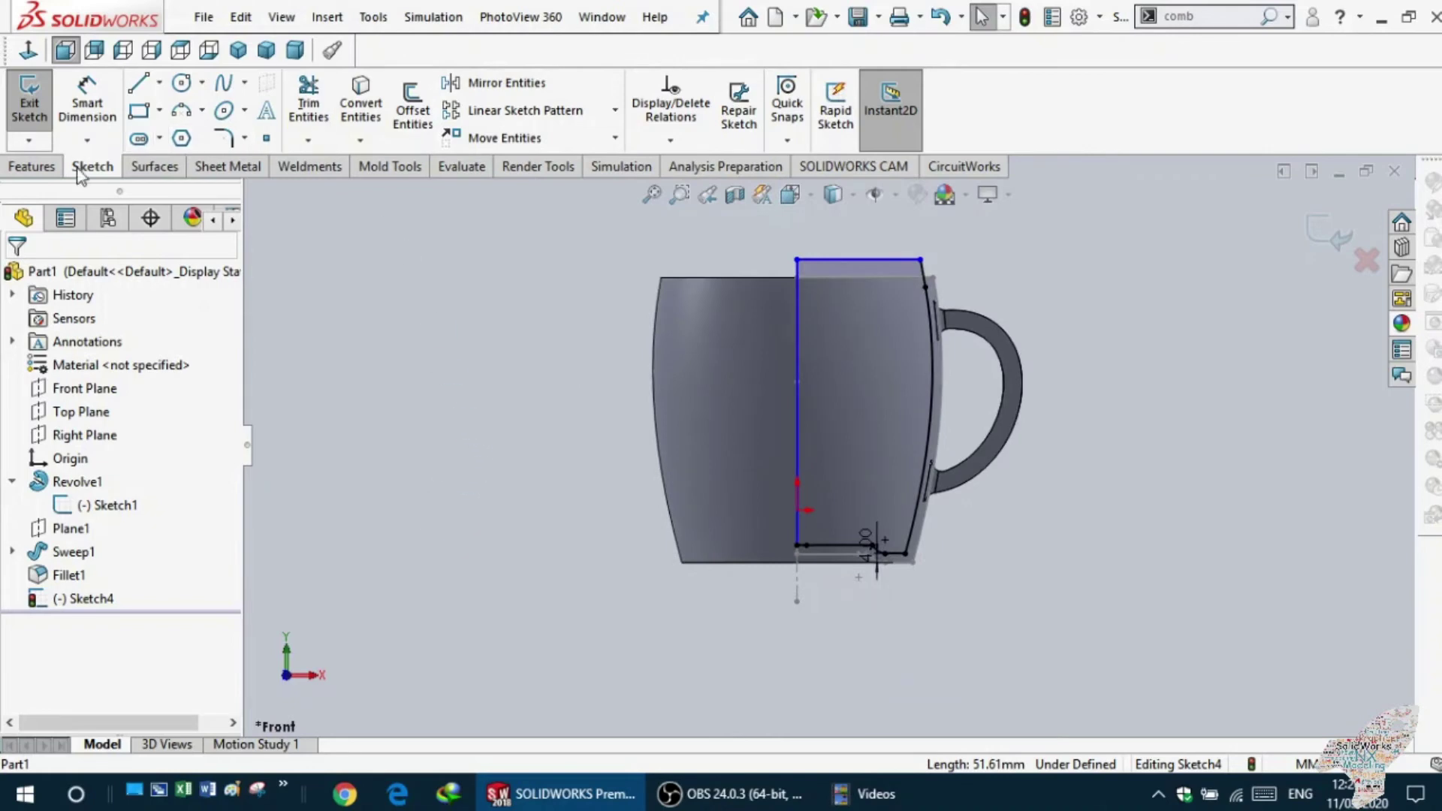
pyautogui.click(32, 171)
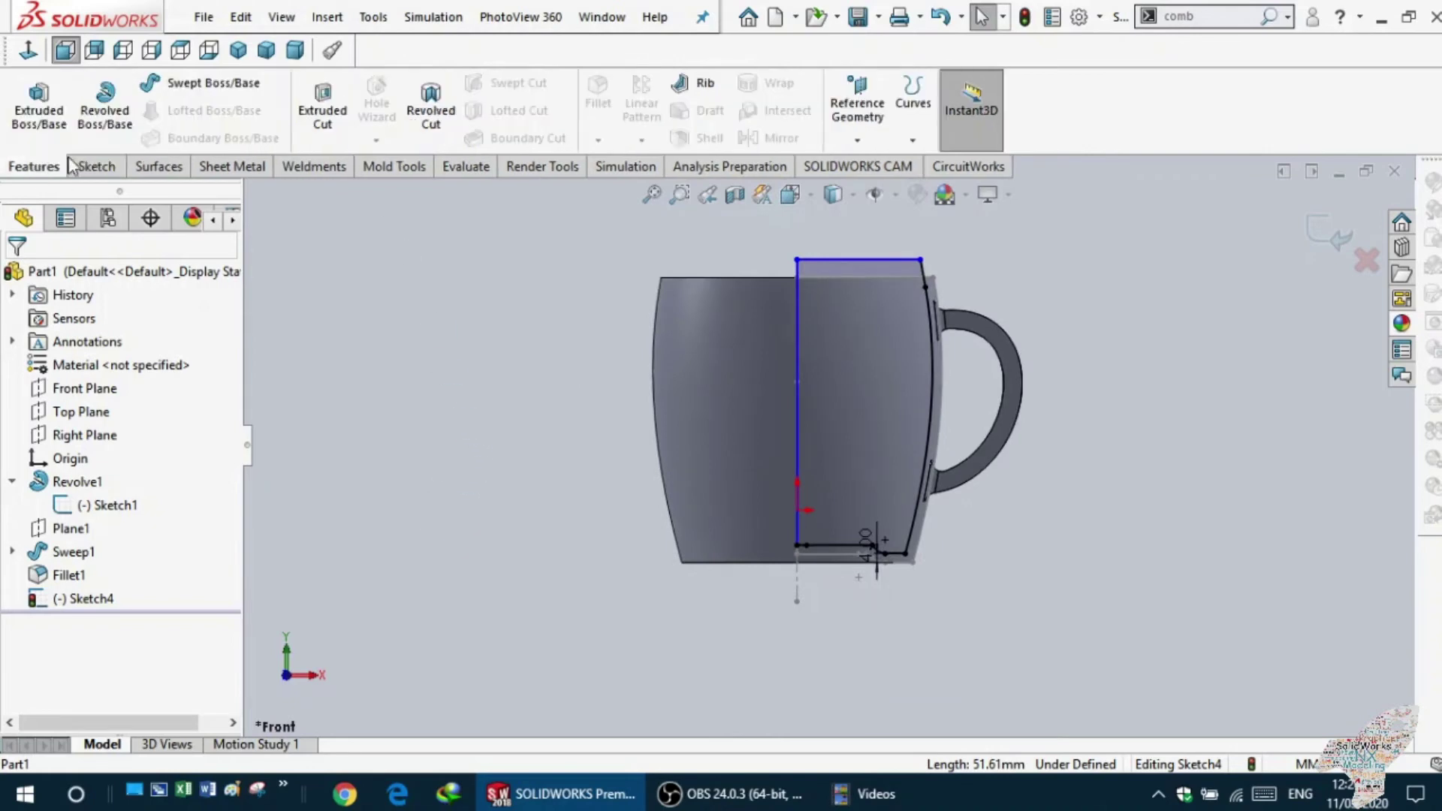
pyautogui.click(319, 118)
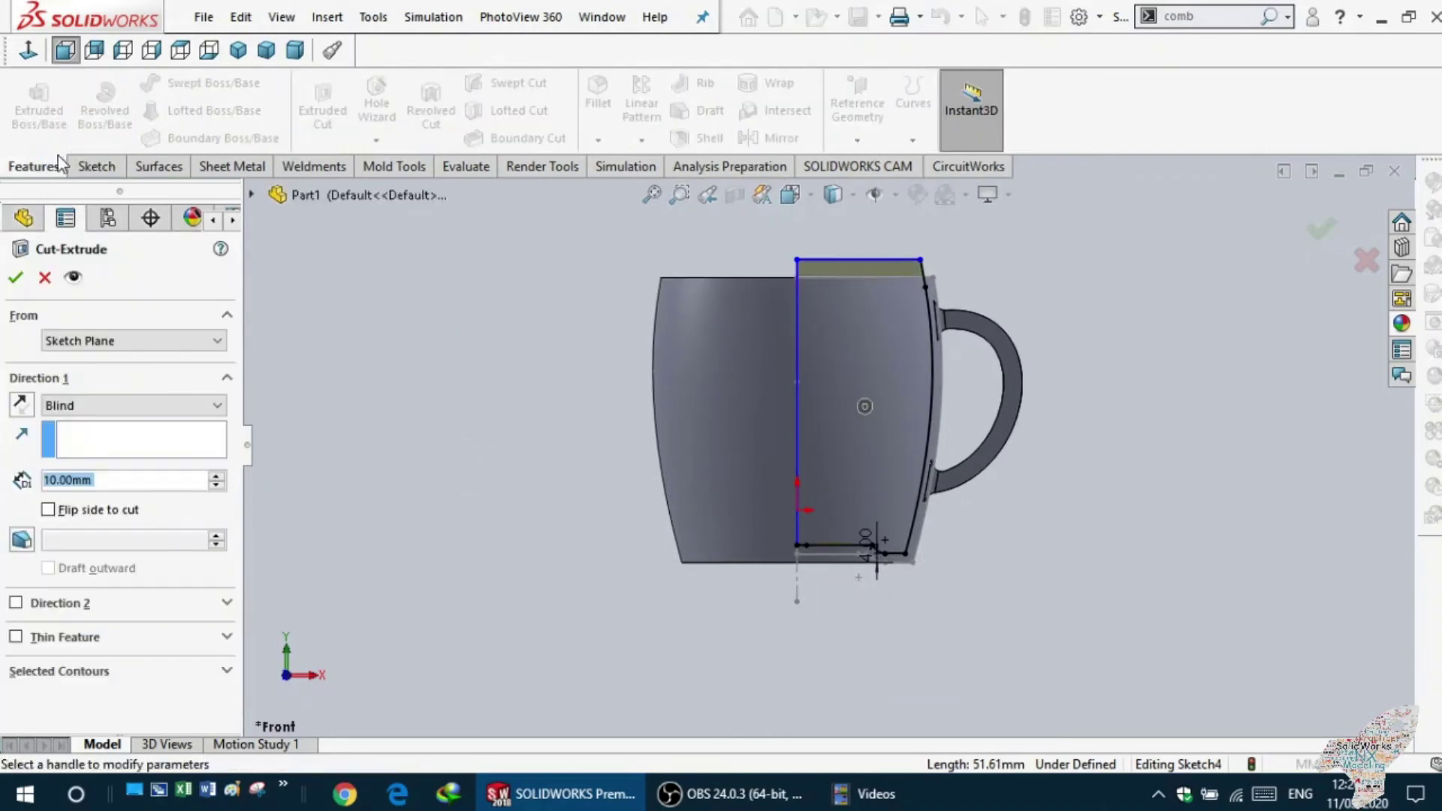
pyautogui.click(44, 277)
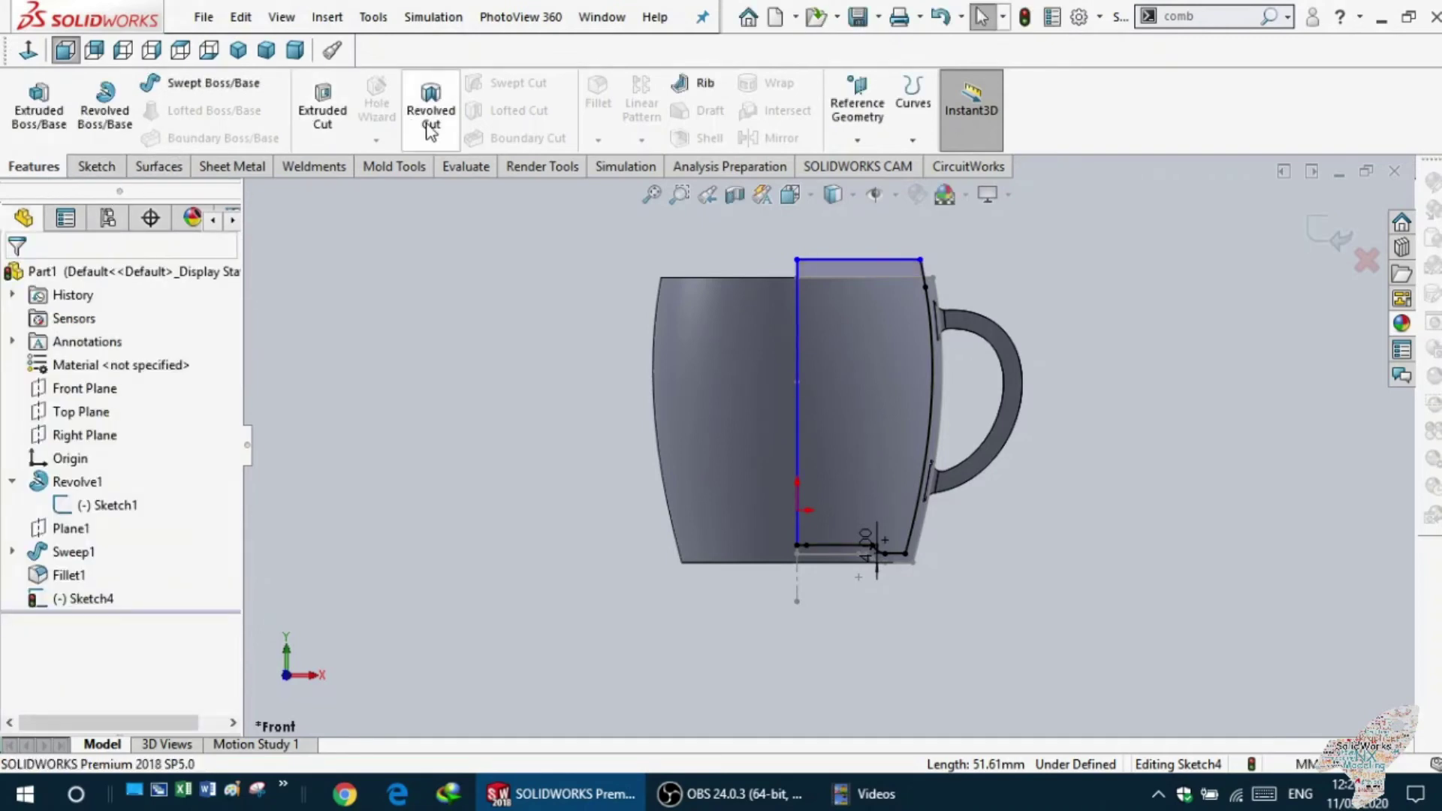
# - Set up a 360° revolved cut about the centre line (Line28), previewing it from several angles
pyautogui.click(430, 124)
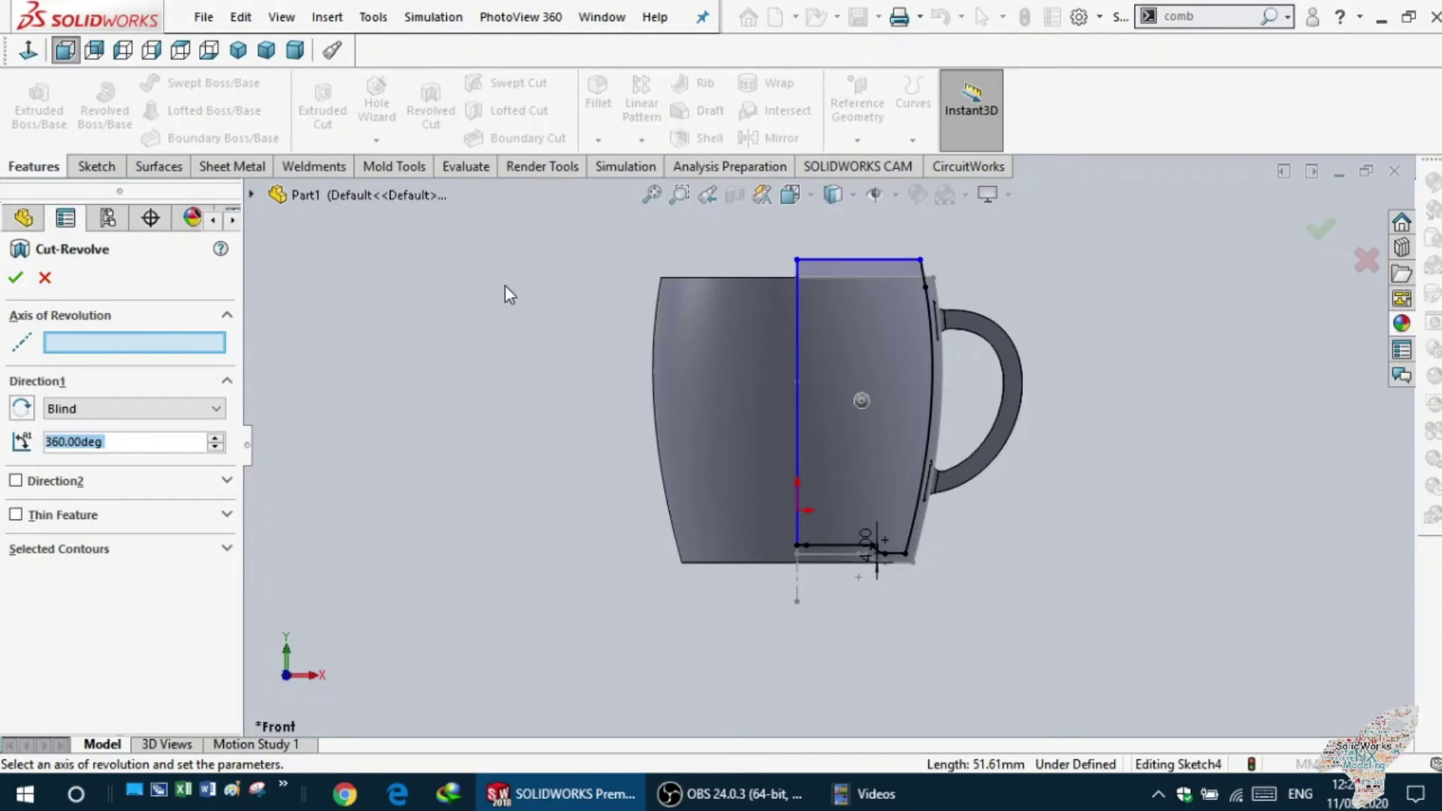
pyautogui.click(796, 353)
pyautogui.moveTo(722, 366)
pyautogui.mouseDown(button='middle')
pyautogui.moveTo(454, 438)
pyautogui.moveTo(409, 498)
pyautogui.moveTo(496, 311)
pyautogui.mouseUp(button='middle')
pyautogui.moveTo(483, 387)
pyautogui.mouseDown(button='middle')
pyautogui.moveTo(476, 428)
pyautogui.moveTo(473, 364)
pyautogui.mouseUp(button='middle')
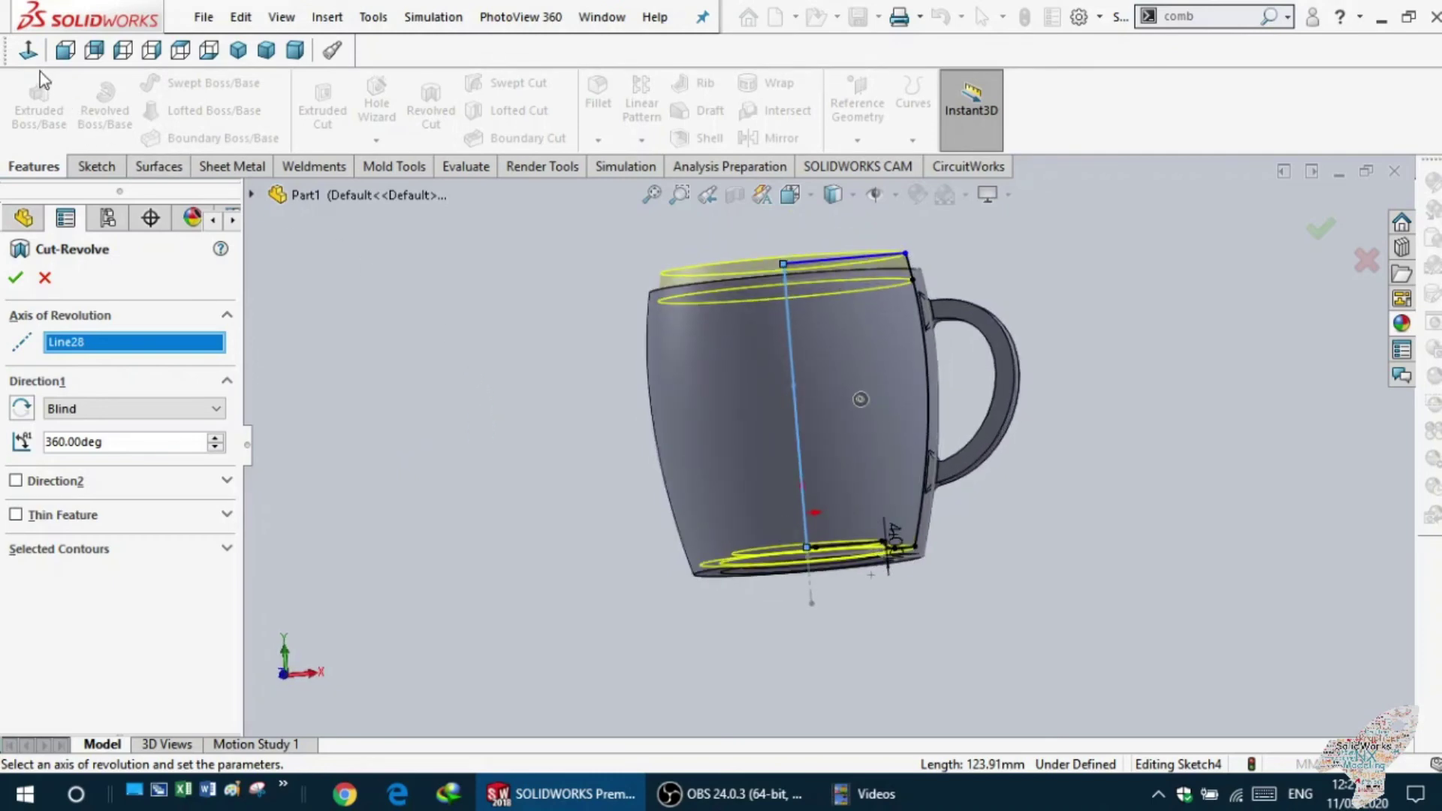
pyautogui.click(65, 50)
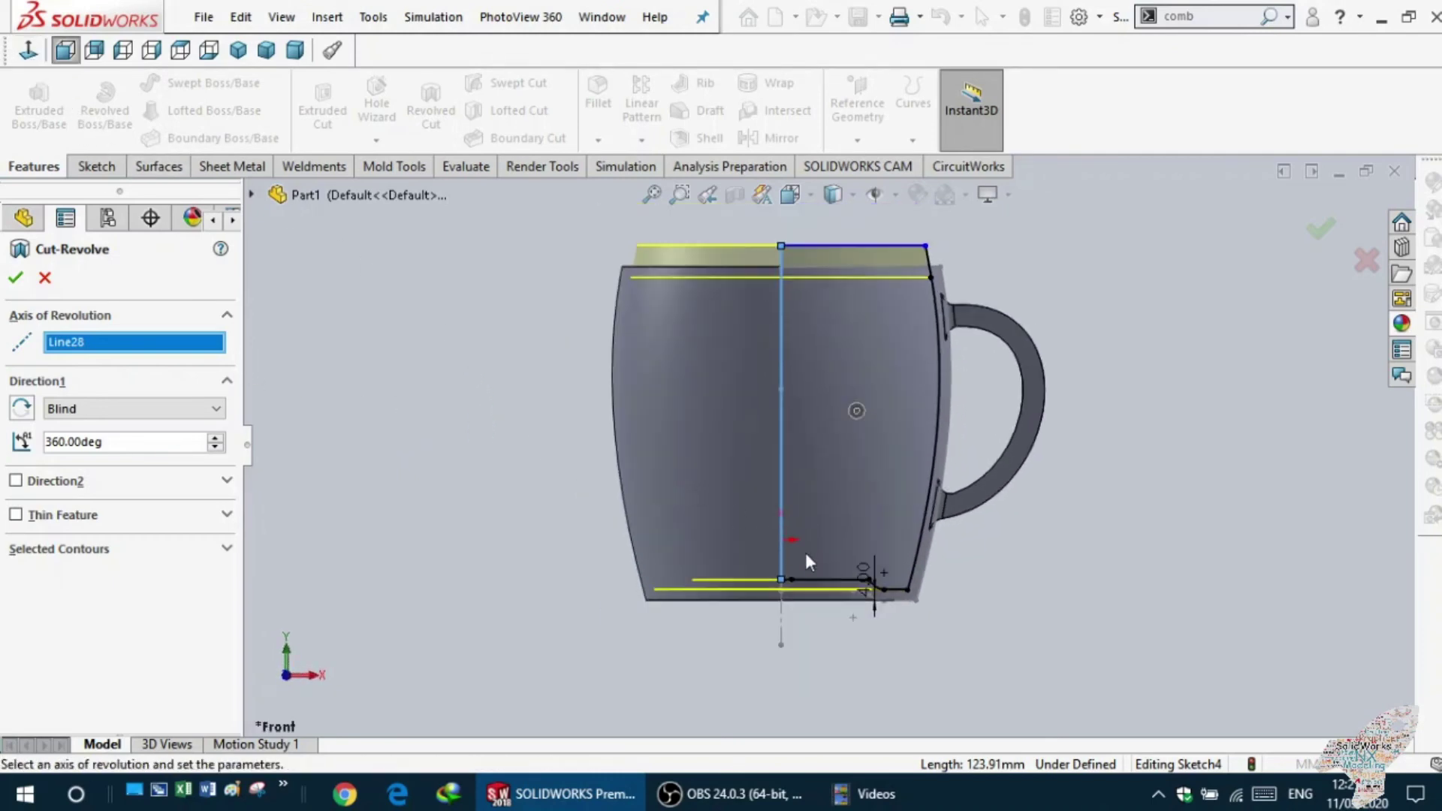
pyautogui.scroll(-2, 806, 554)
pyautogui.scroll(-2, 791, 597)
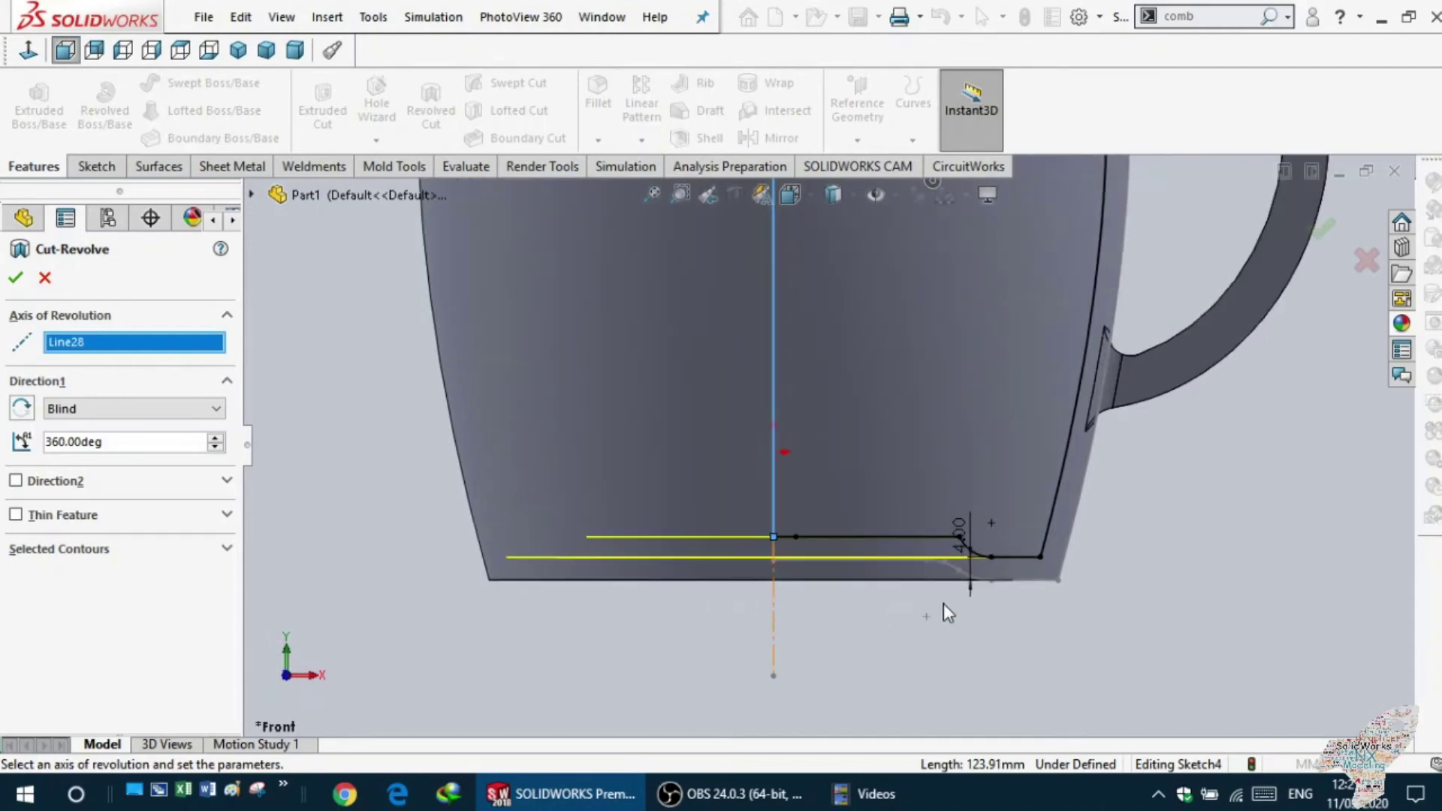
pyautogui.scroll(-2, 943, 603)
pyautogui.scroll(2, 973, 582)
pyautogui.scroll(1, 973, 564)
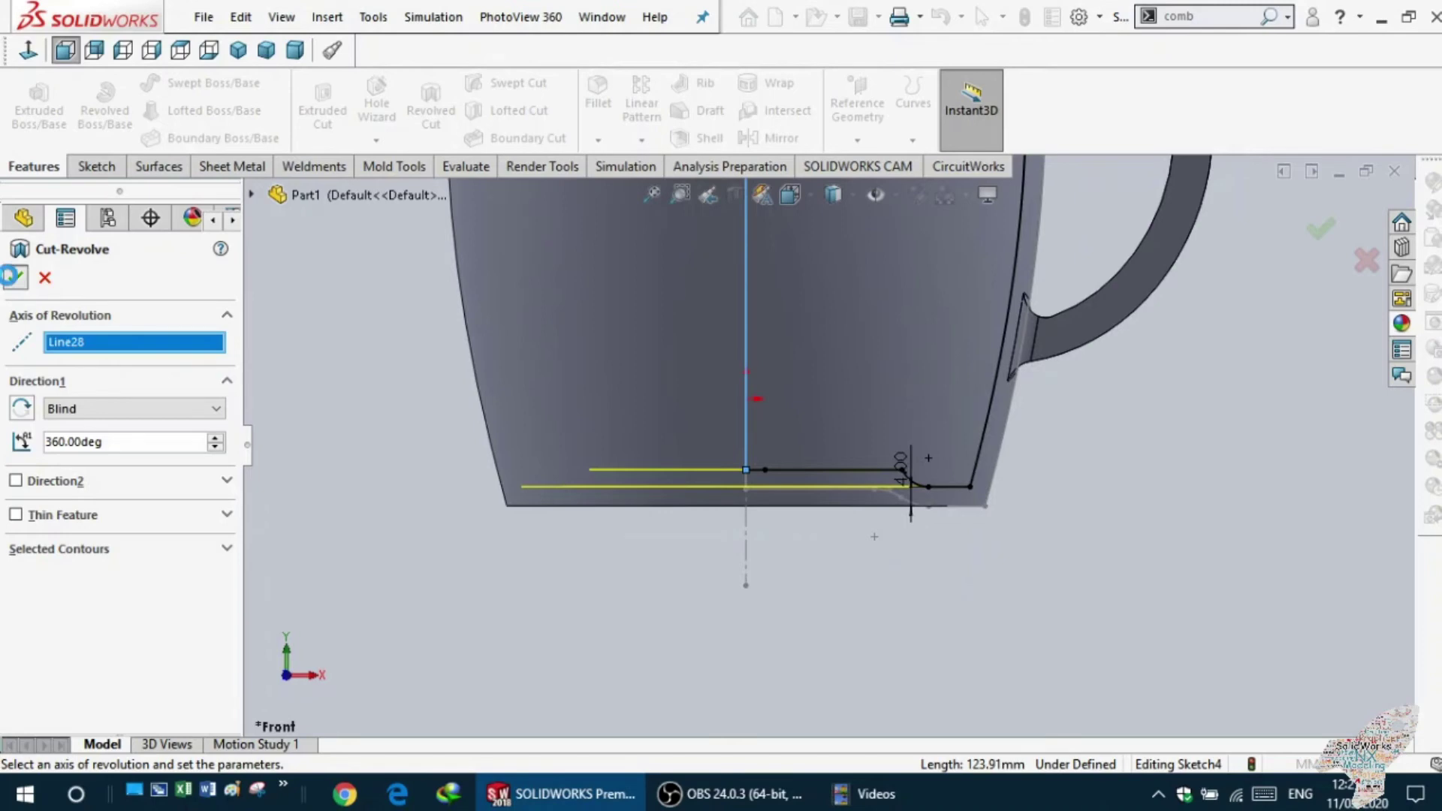
# - Confirm Cut-Revolve1 and orbit to inspect the hollowed mug's bottom and inner face
pyautogui.moveTo(385, 453)
pyautogui.mouseDown(button='middle')
pyautogui.moveTo(379, 377)
pyautogui.moveTo(320, 592)
pyautogui.moveTo(413, 594)
pyautogui.moveTo(420, 577)
pyautogui.moveTo(422, 600)
pyautogui.moveTo(425, 531)
pyautogui.mouseUp(button='middle')
pyautogui.scroll(-5, 593, 514)
pyautogui.scroll(5, 783, 466)
pyautogui.scroll(2, 884, 364)
pyautogui.scroll(-3, 885, 365)
pyautogui.moveTo(835, 408)
pyautogui.mouseDown(button='middle')
pyautogui.moveTo(844, 567)
pyautogui.moveTo(840, 327)
pyautogui.mouseUp(button='middle')
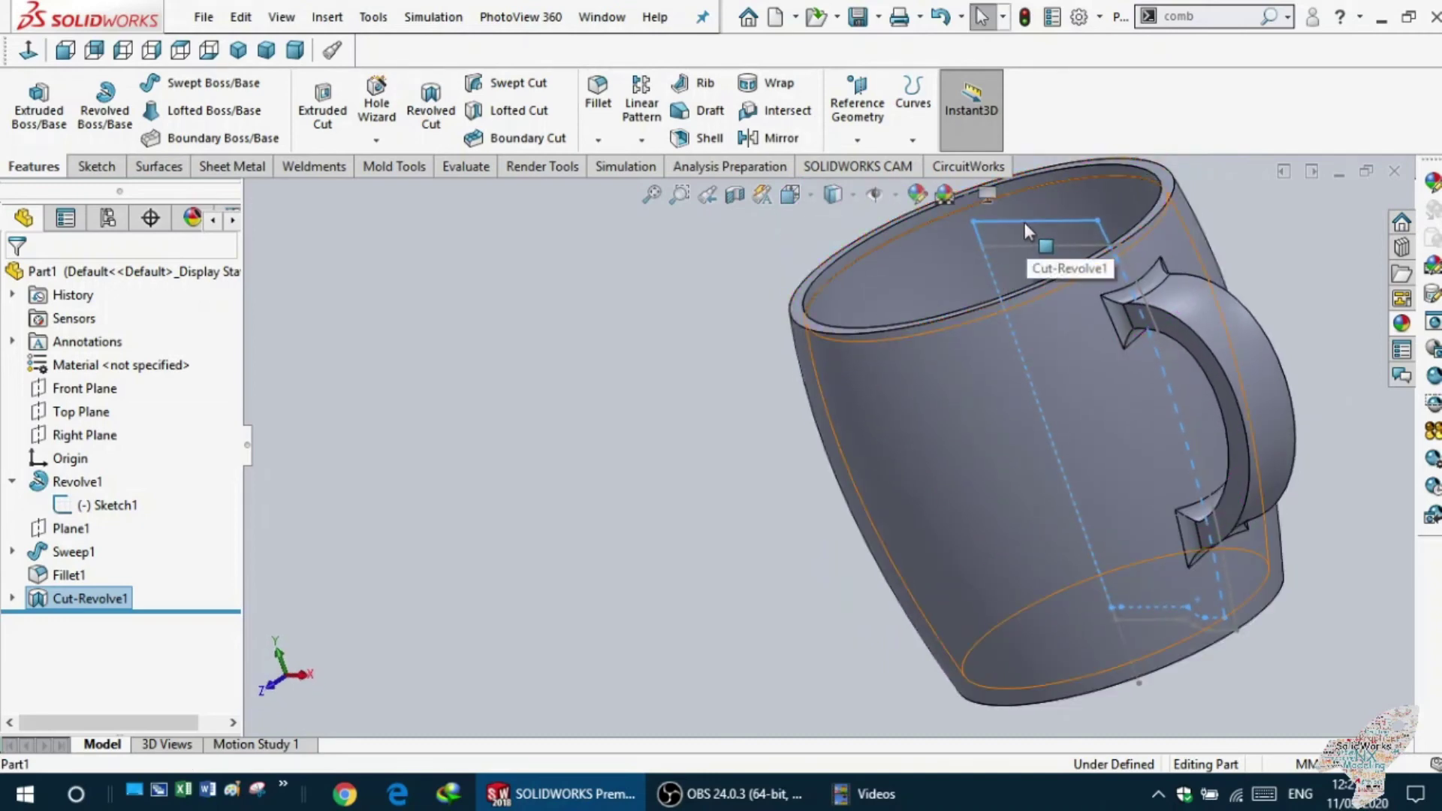
pyautogui.click(1008, 234)
# - Hide Sketch1, then orbit and zoom toward the hollowed mug's rim and handle
pyautogui.click(396, 398)
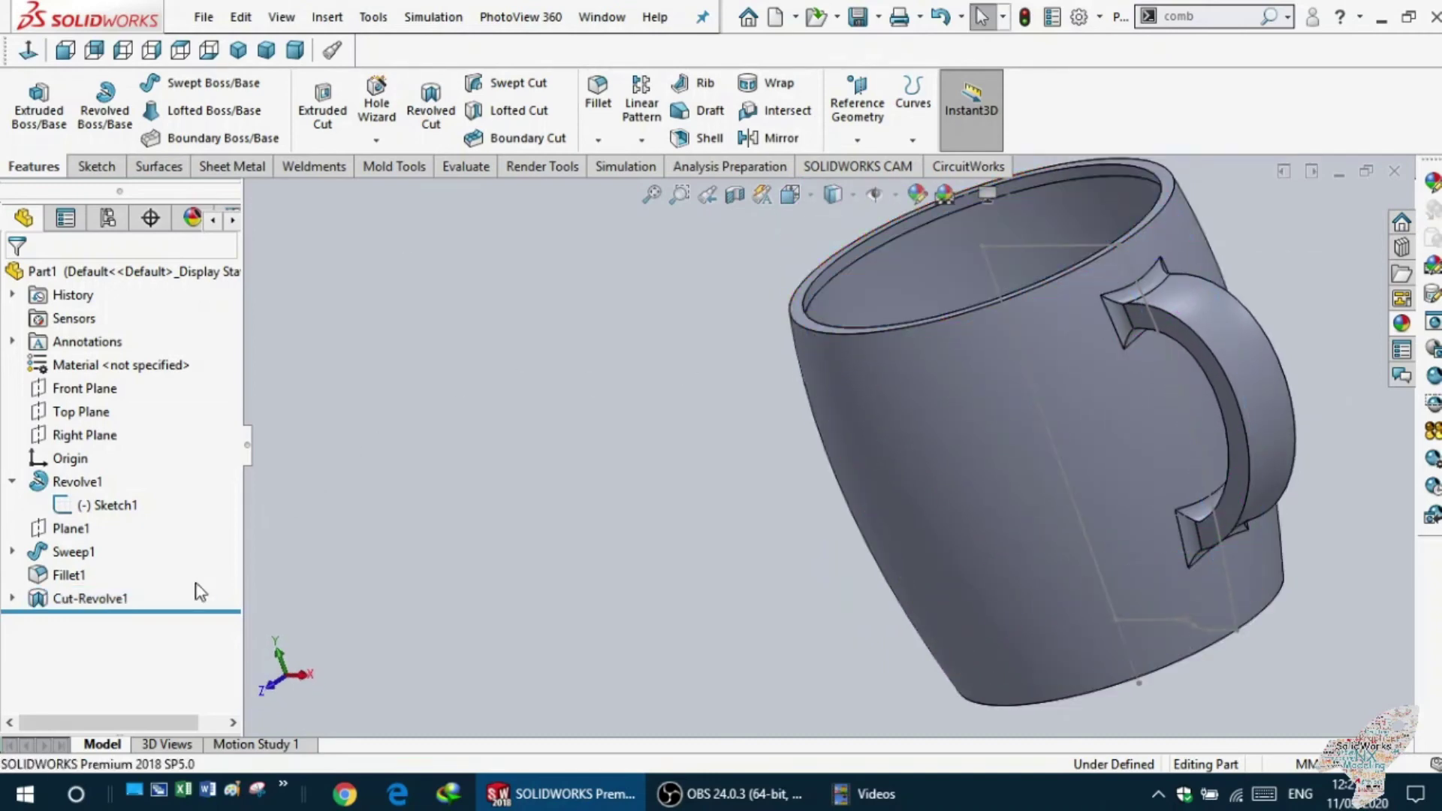
pyautogui.moveTo(430, 529); pyautogui.dragTo(476, 515, button='middle')
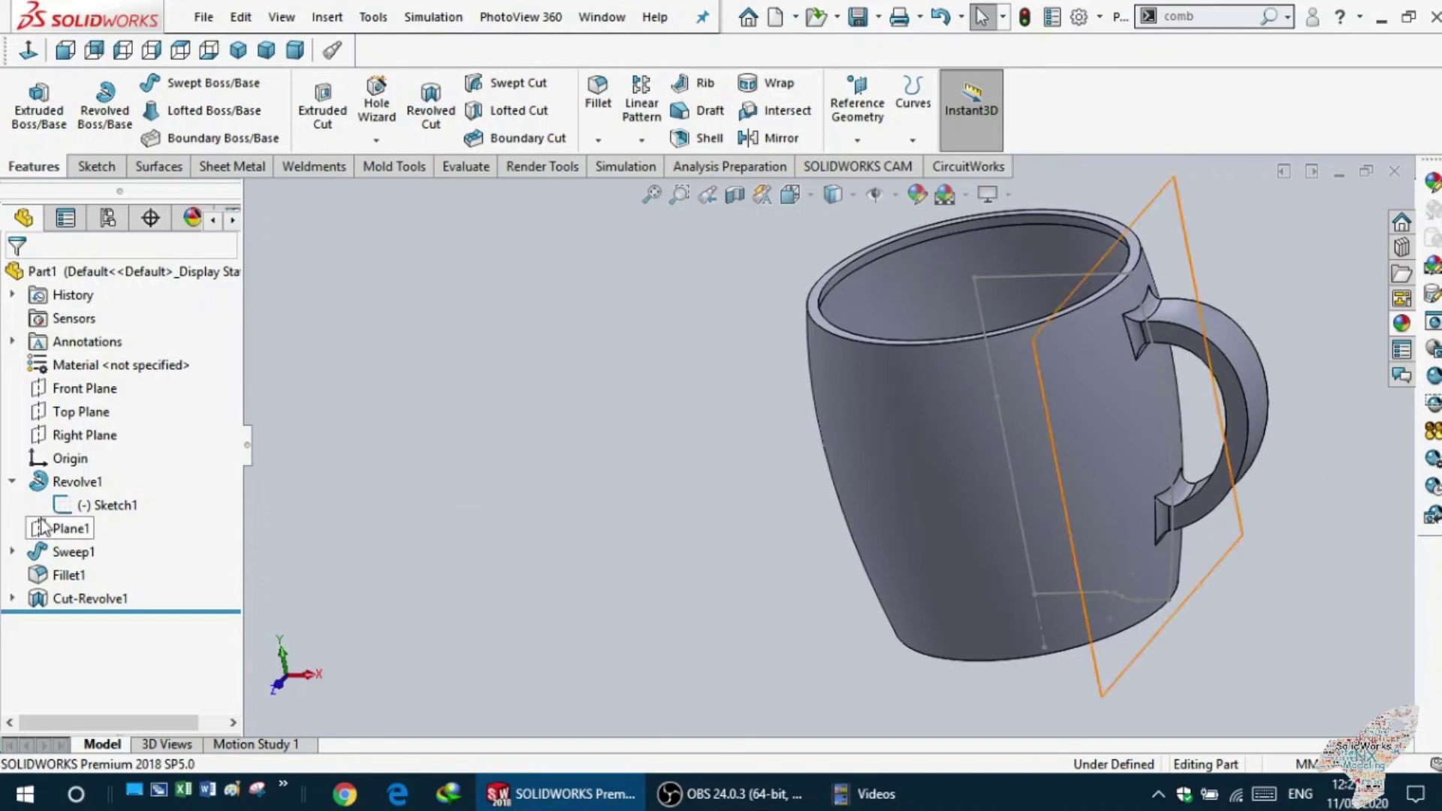
pyautogui.click(65, 507)
pyautogui.click(85, 471)
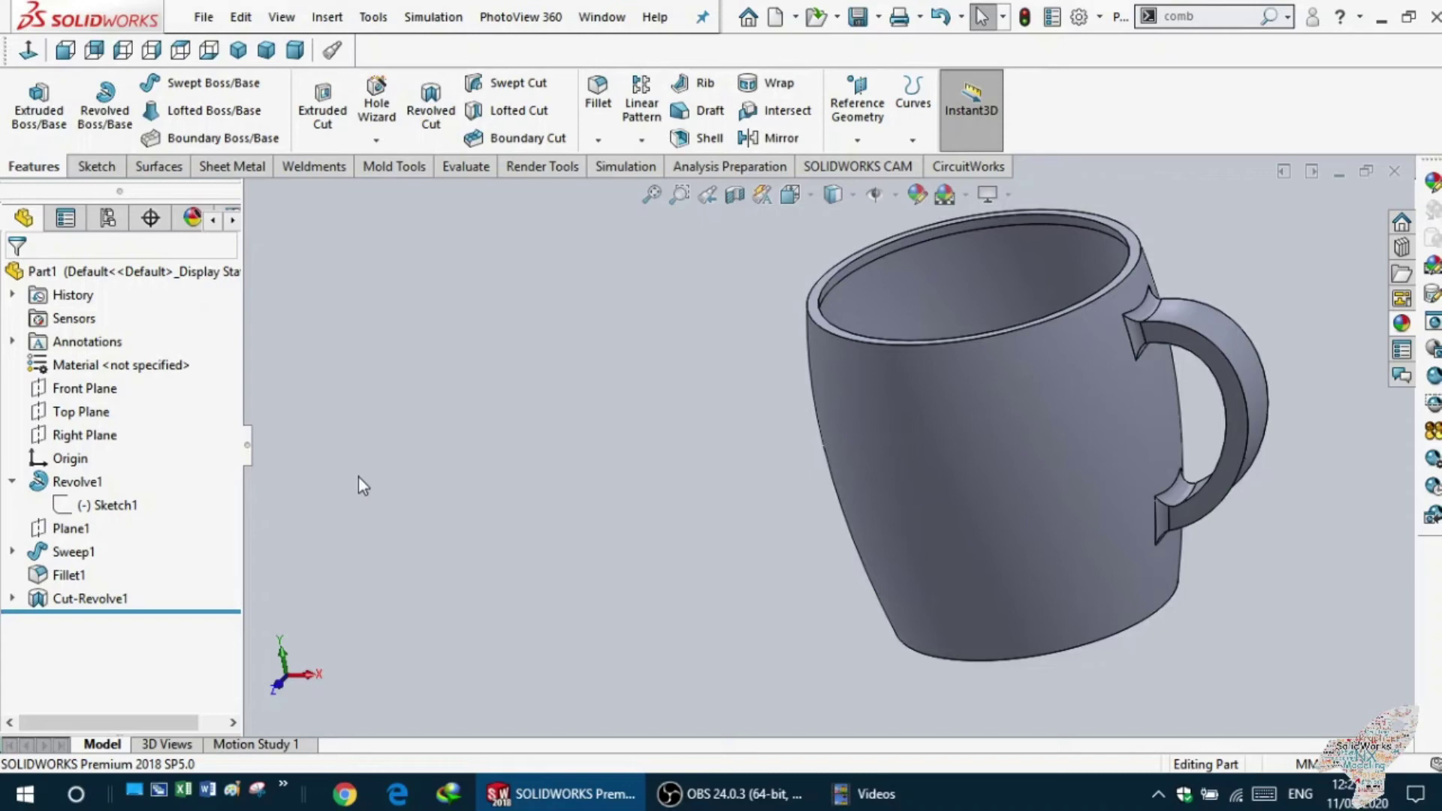
pyautogui.moveTo(572, 475)
pyautogui.mouseDown(button='middle')
pyautogui.moveTo(494, 630)
pyautogui.moveTo(583, 679)
pyautogui.moveTo(599, 553)
pyautogui.moveTo(561, 408)
pyautogui.moveTo(611, 489)
pyautogui.mouseUp(button='middle')
pyautogui.scroll(-3, 908, 346)
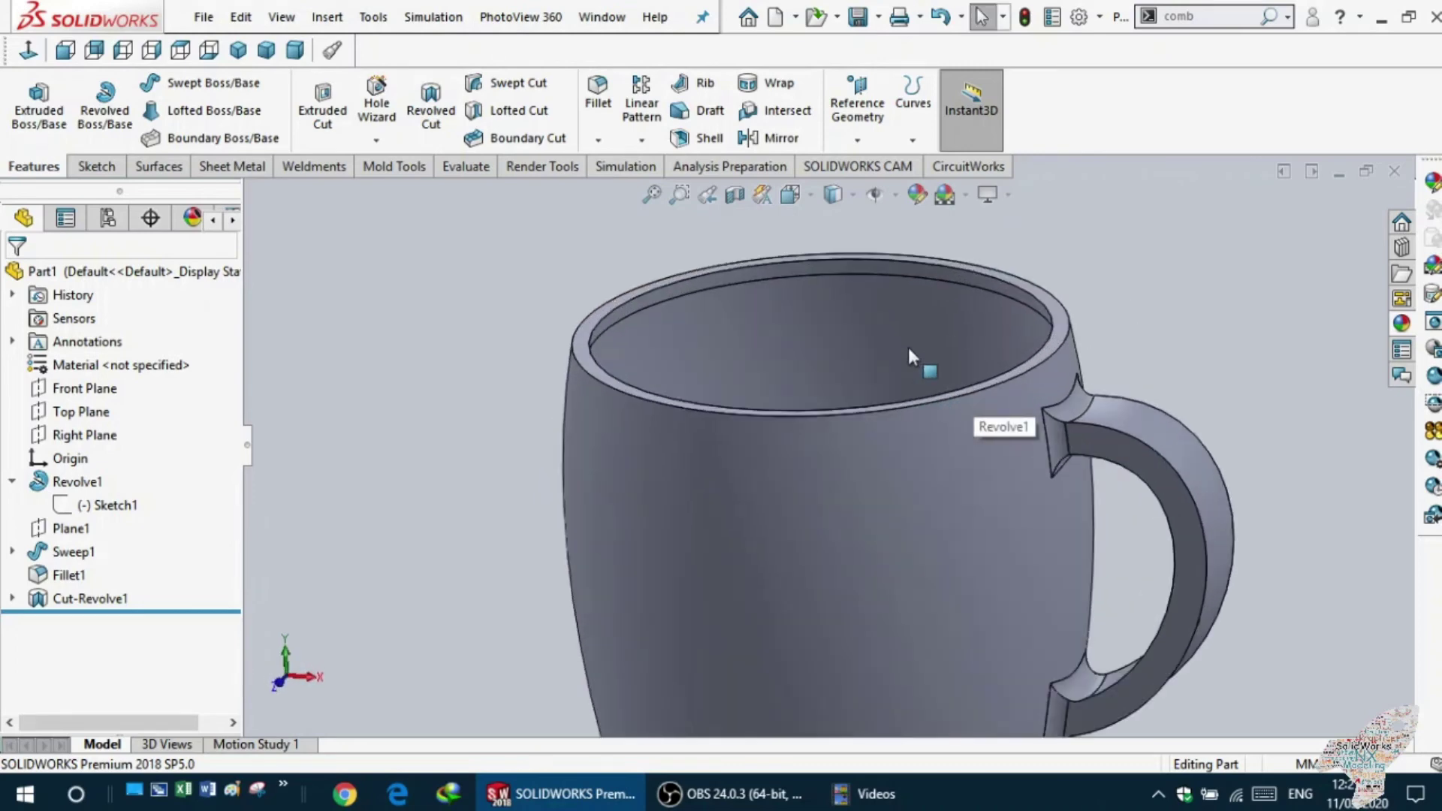
pyautogui.scroll(-3, 669, 266)
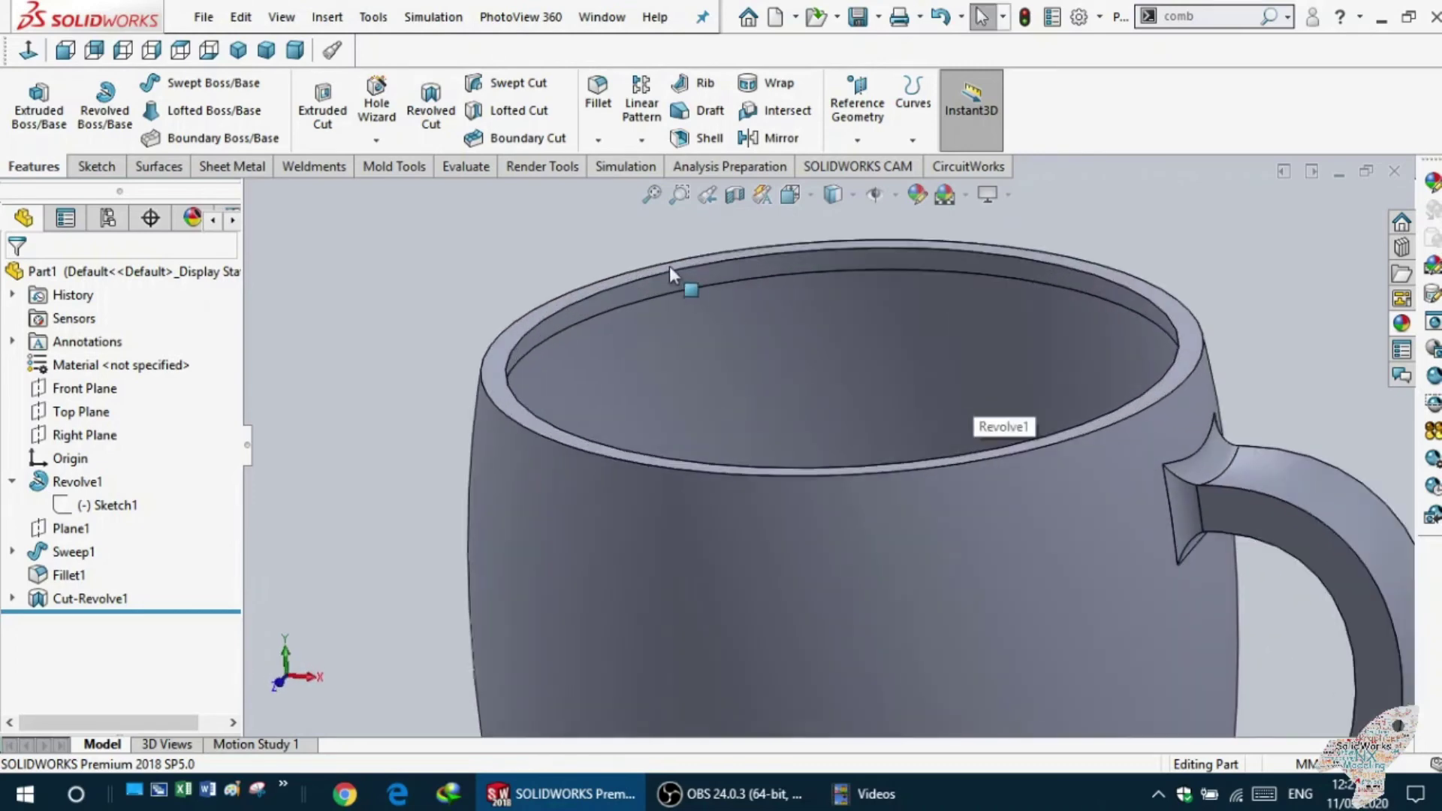
pyautogui.click(598, 94)
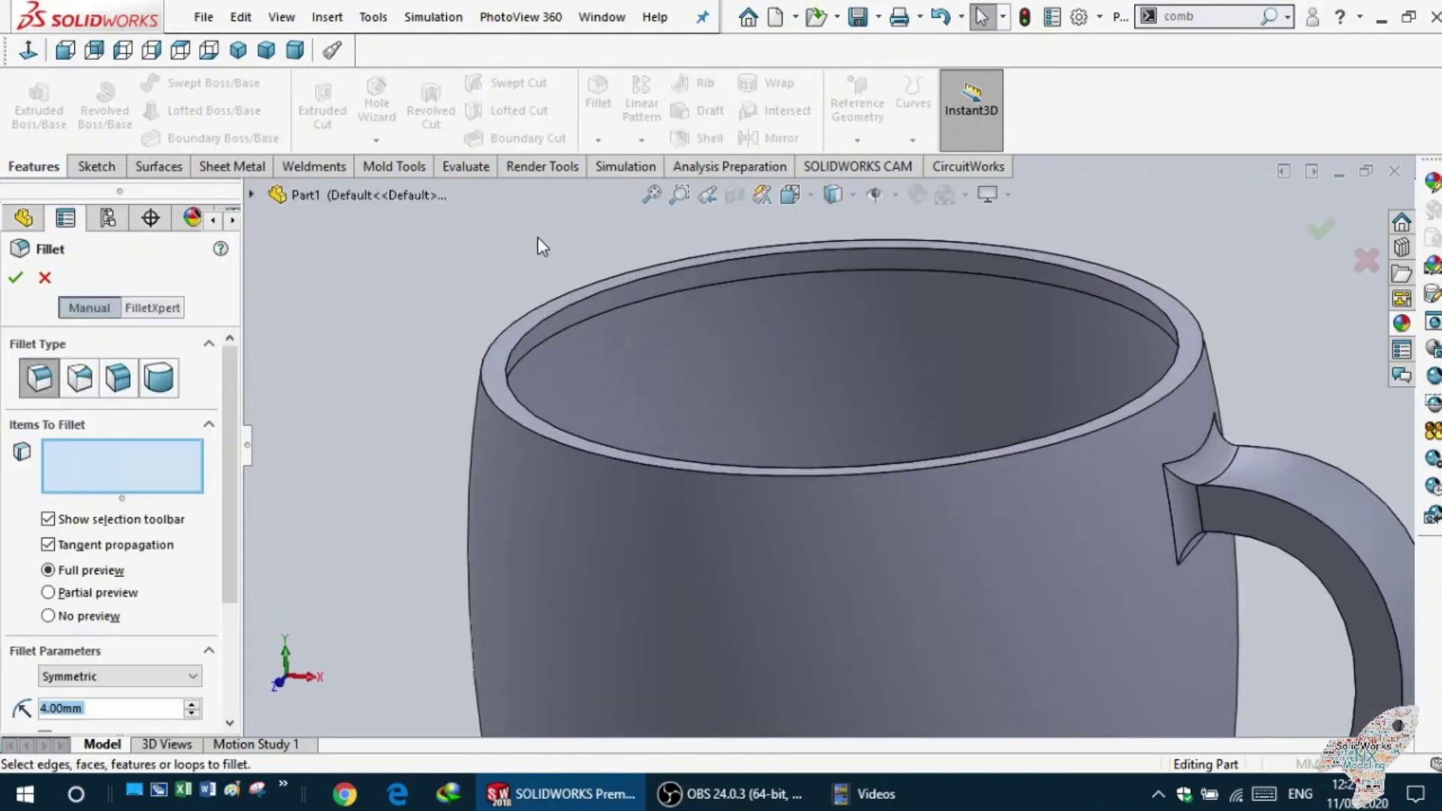
pyautogui.click(511, 357)
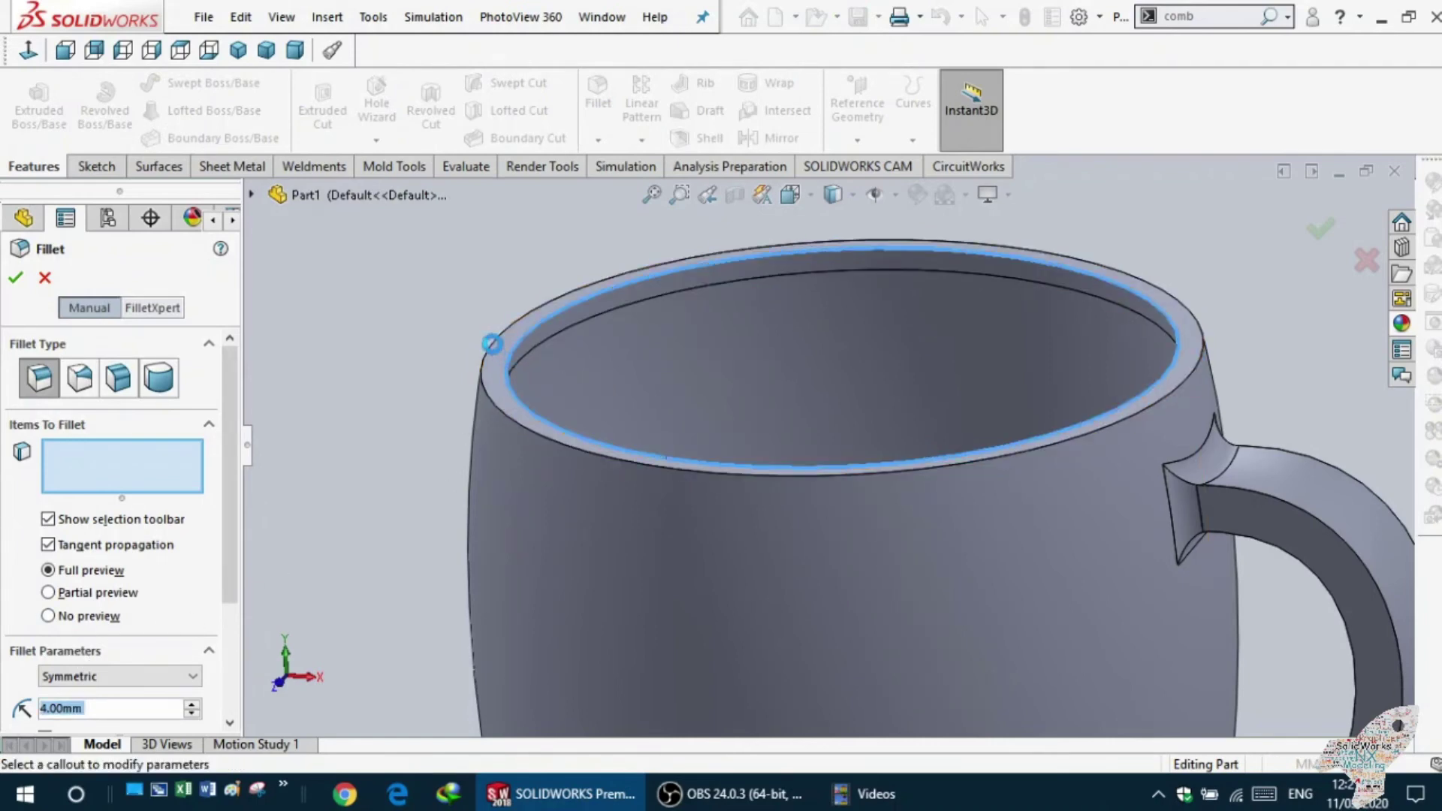
pyautogui.moveTo(434, 358)
pyautogui.mouseDown(button='middle')
pyautogui.moveTo(384, 385)
pyautogui.moveTo(416, 368)
pyautogui.mouseUp(button='middle')
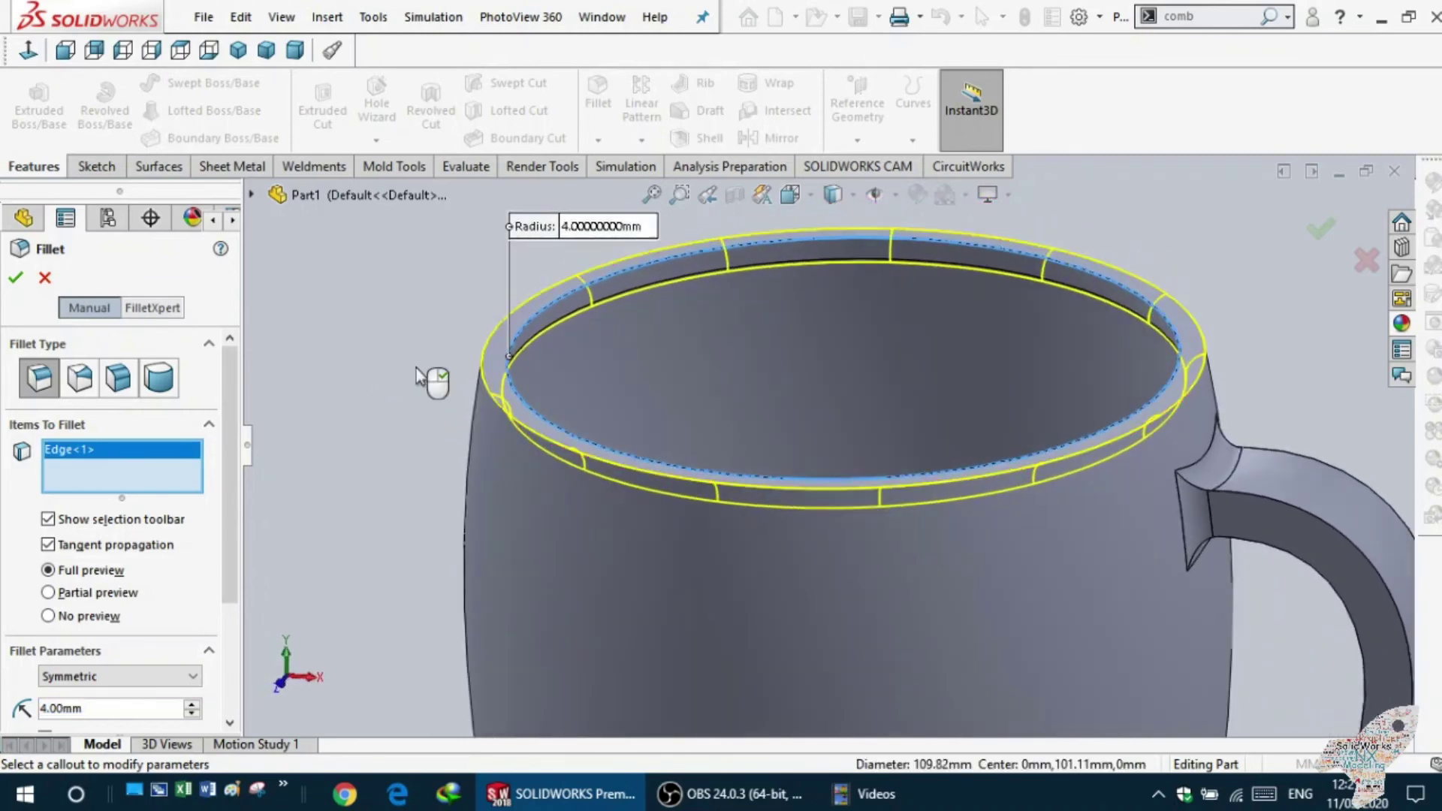
pyautogui.click(117, 382)
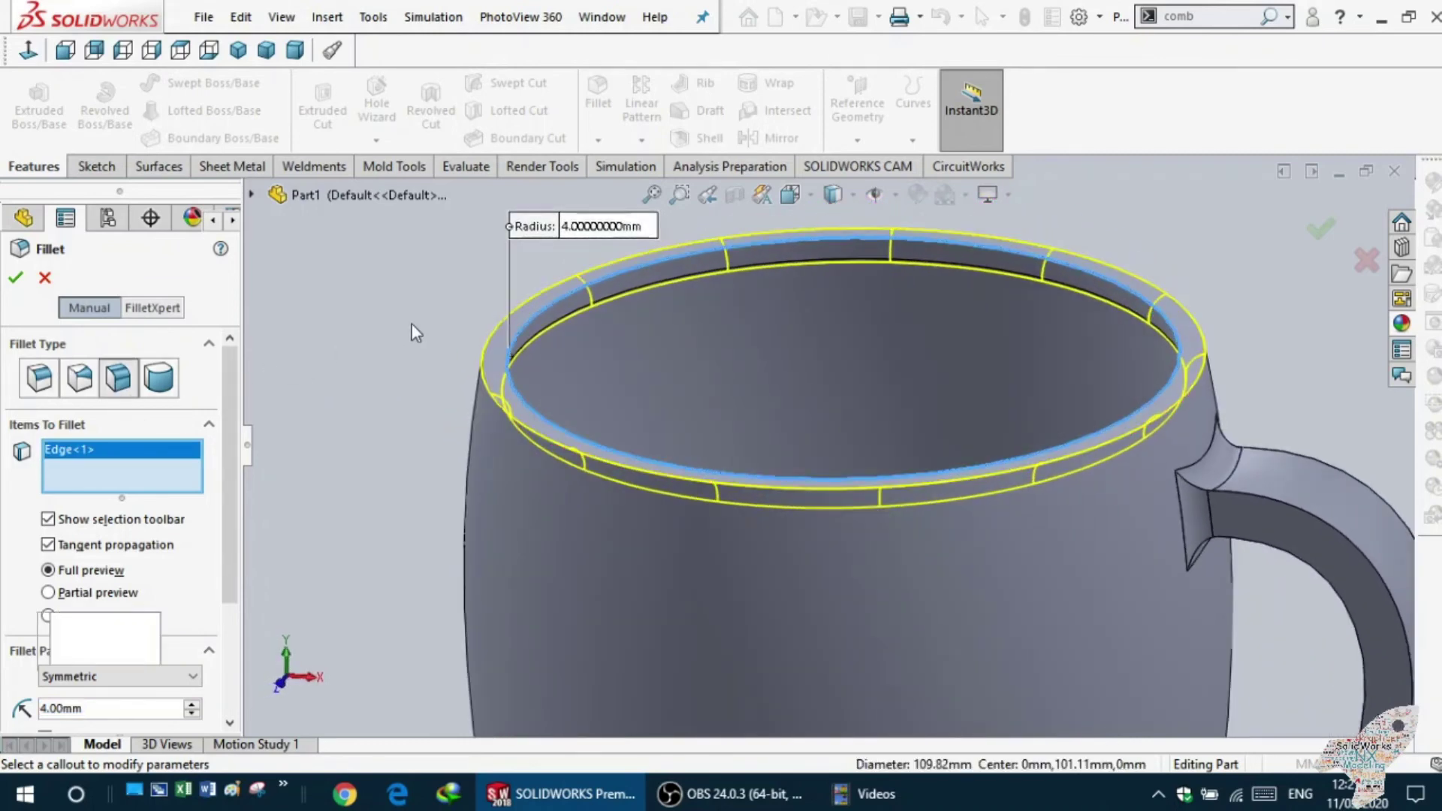
pyautogui.click(498, 368)
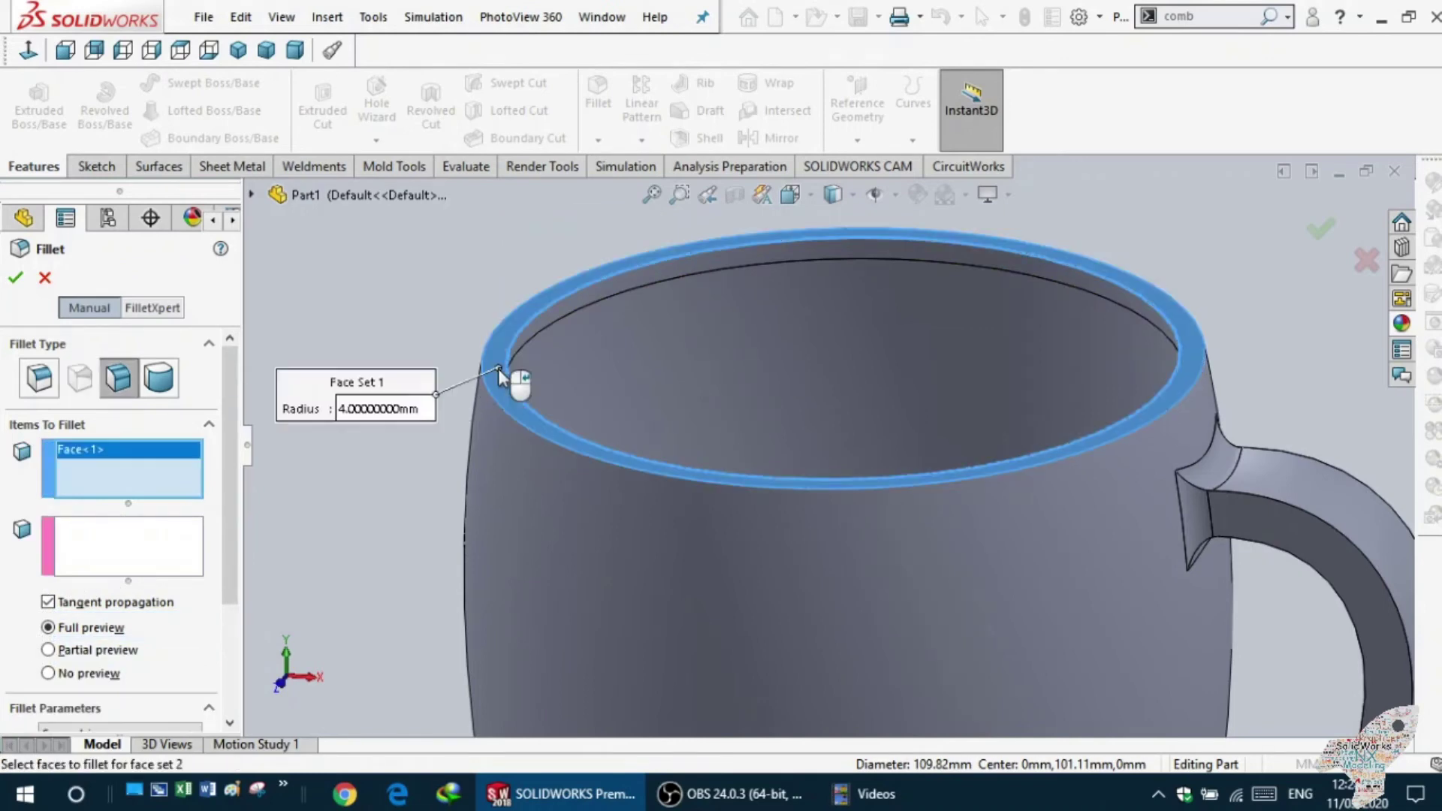
pyautogui.click(156, 380)
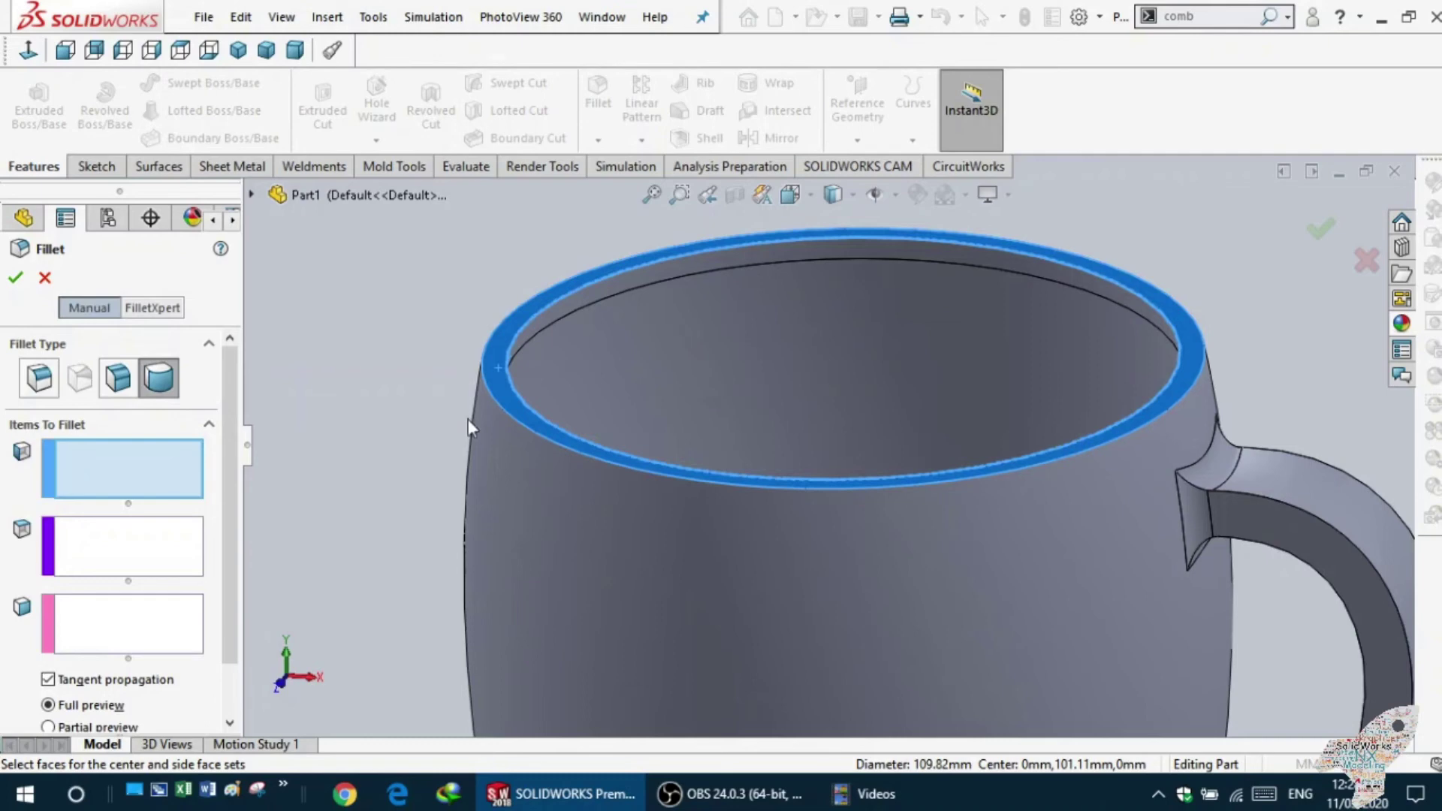
pyautogui.click(497, 434)
pyautogui.click(567, 398)
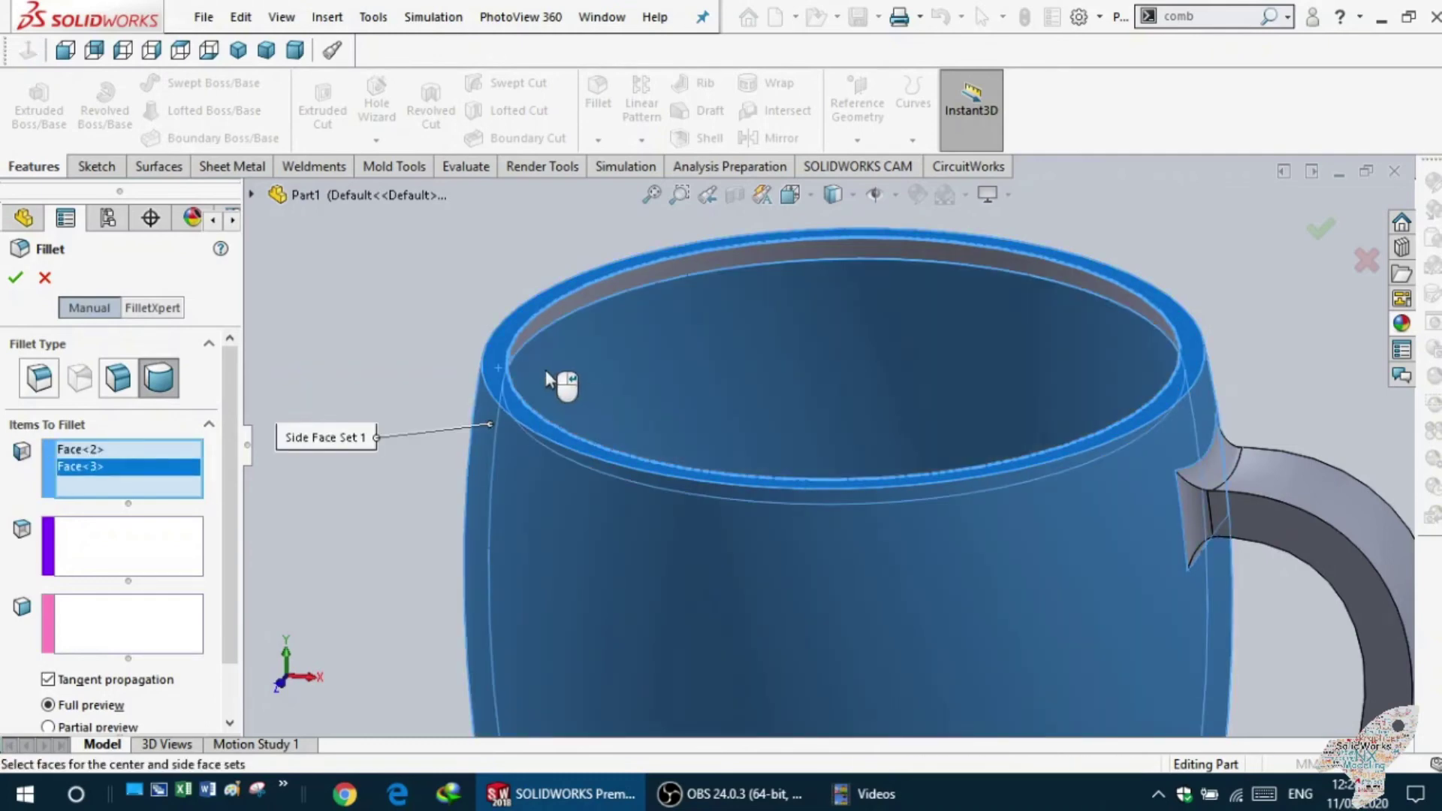
pyautogui.click(530, 345)
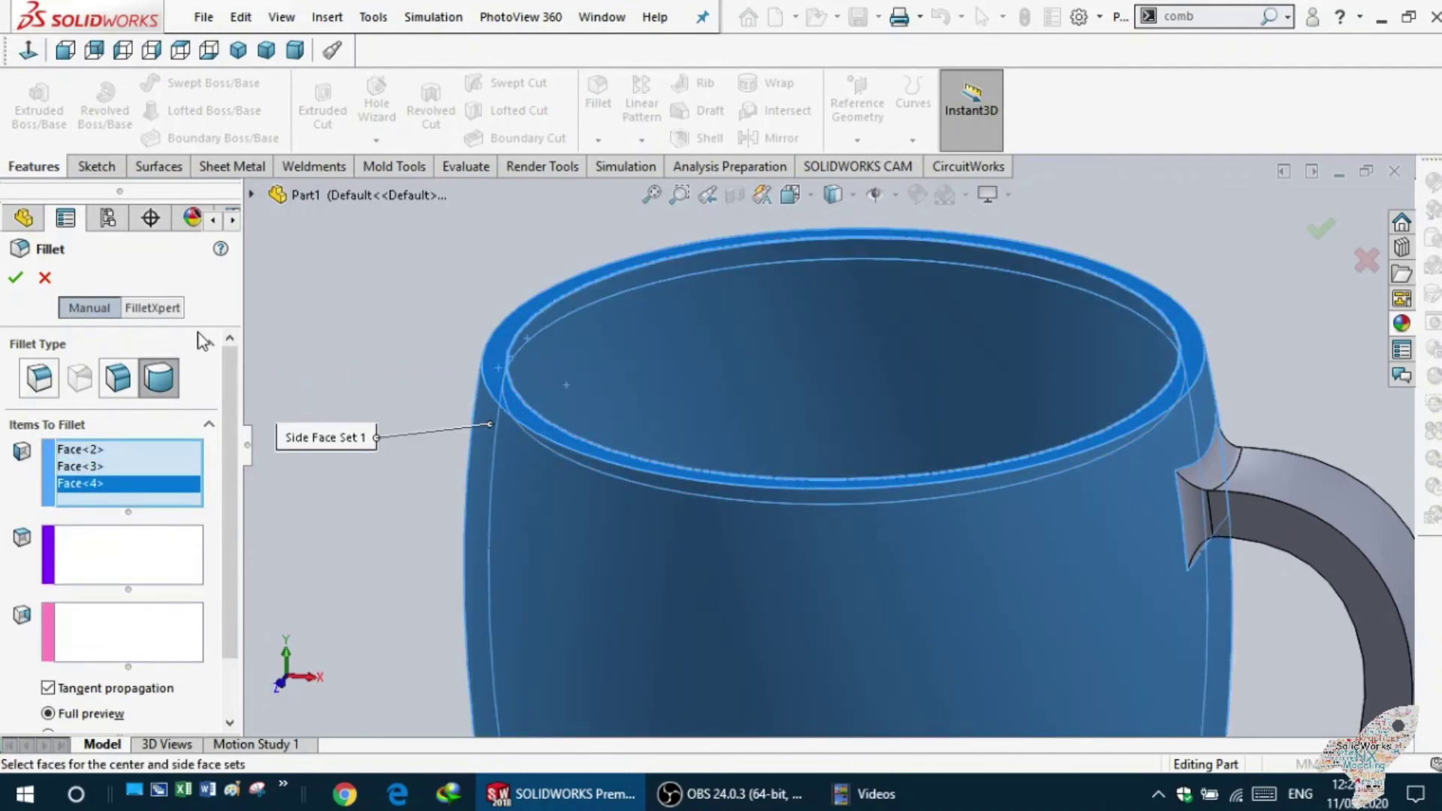
pyautogui.click(45, 279)
pyautogui.moveTo(457, 353)
pyautogui.mouseDown(button='middle')
pyautogui.moveTo(424, 279)
pyautogui.moveTo(515, 338)
pyautogui.mouseUp(button='middle')
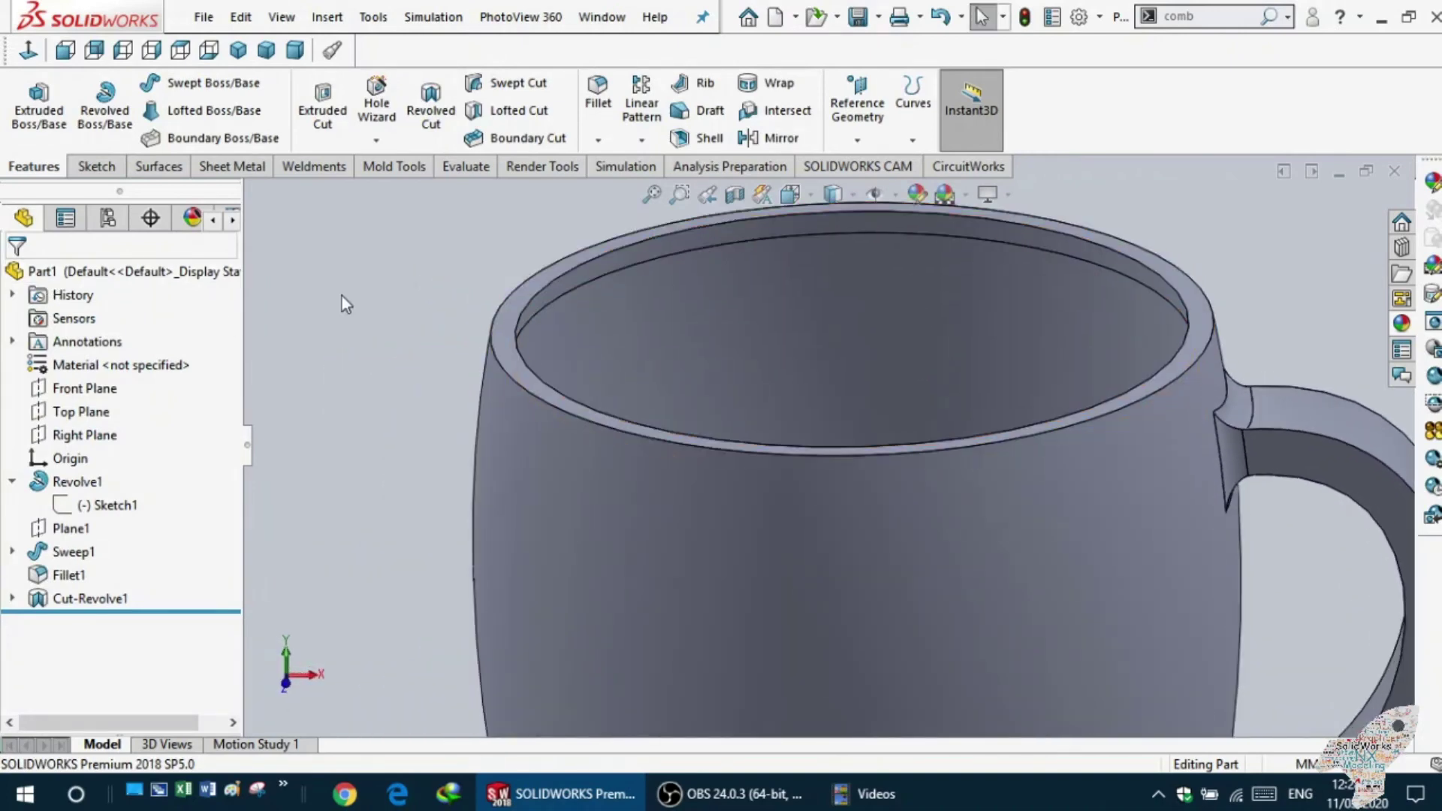
# - Set up a face fillet with the rim top face as Face Set 1 and the outer wall as Face Set 2
pyautogui.click(598, 94)
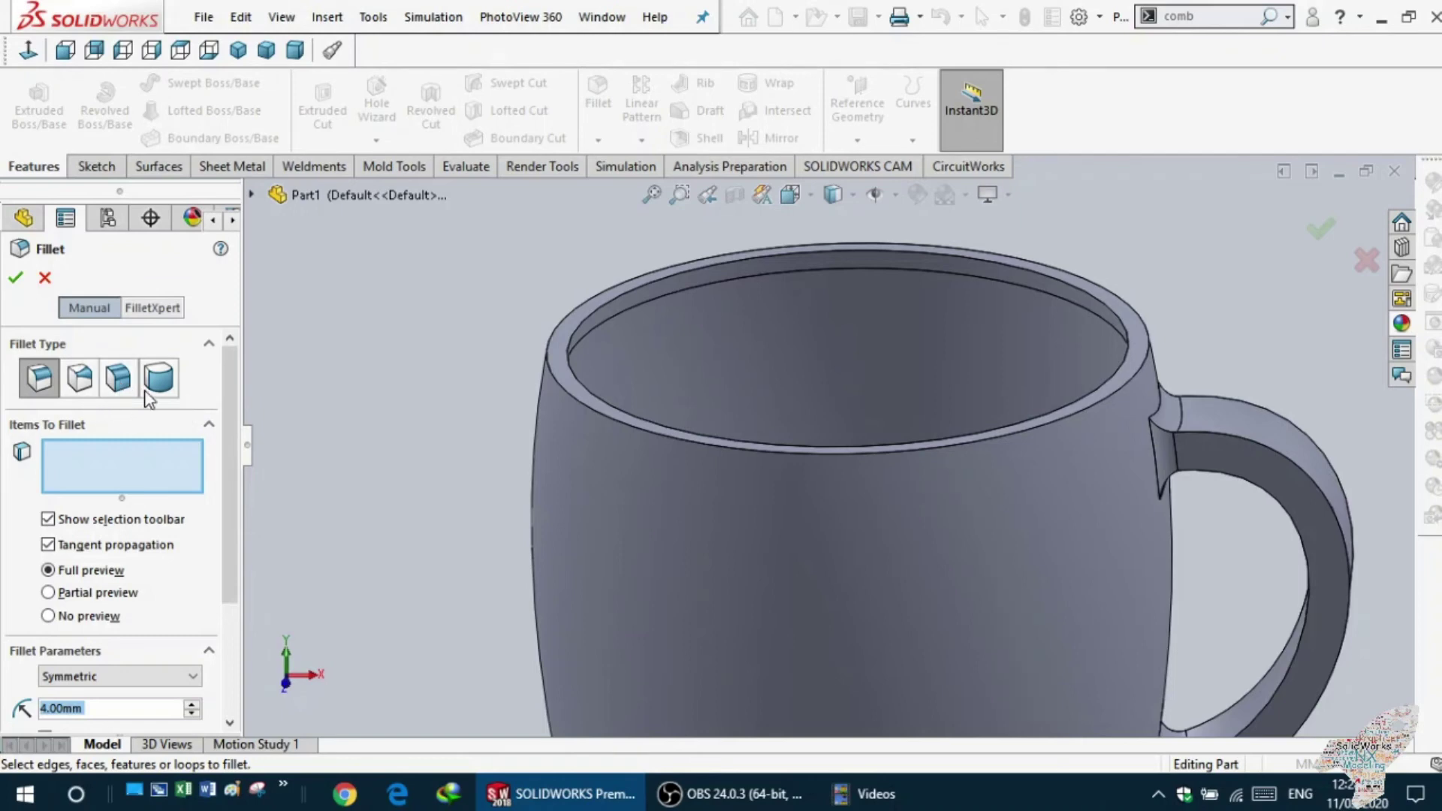
pyautogui.click(119, 398)
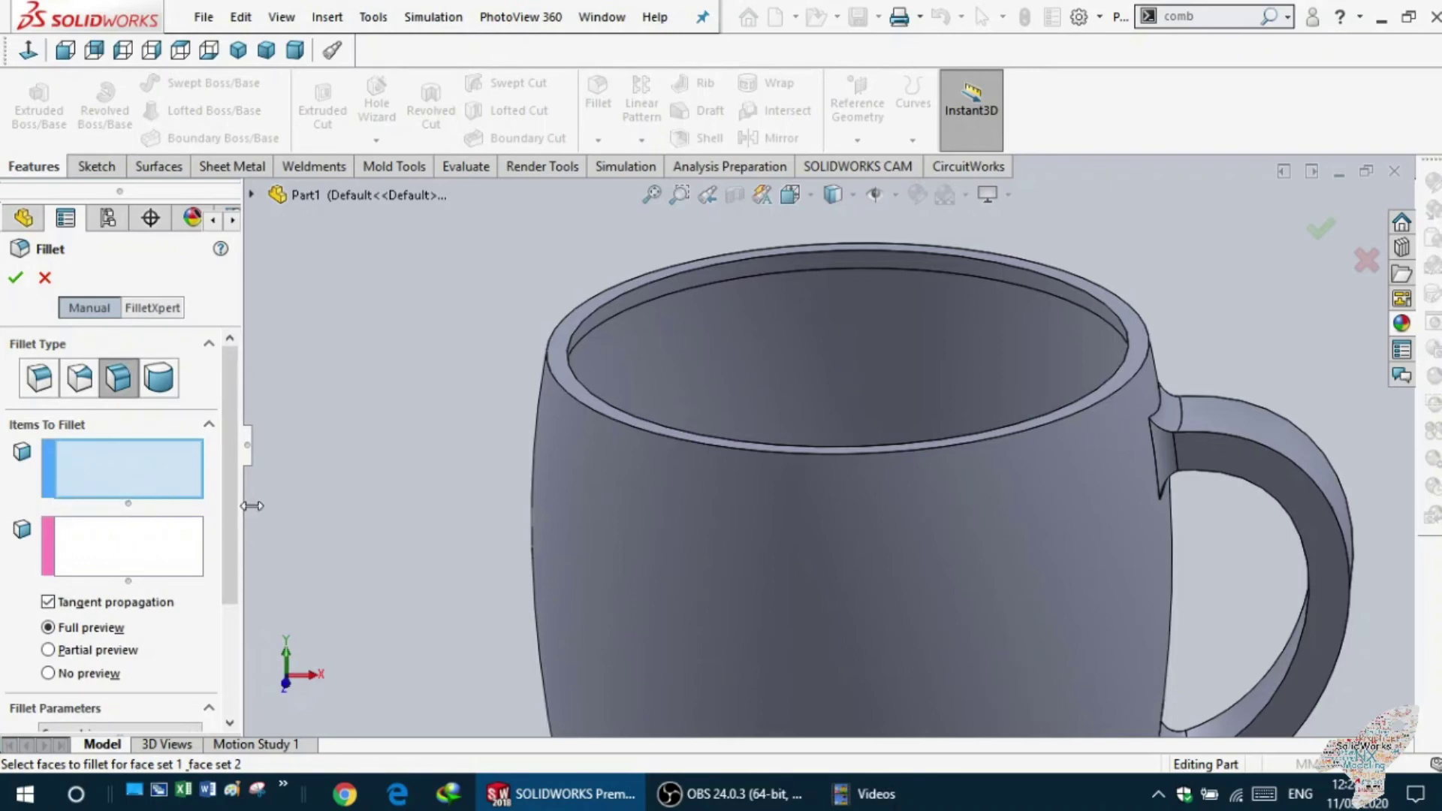
pyautogui.click(557, 351)
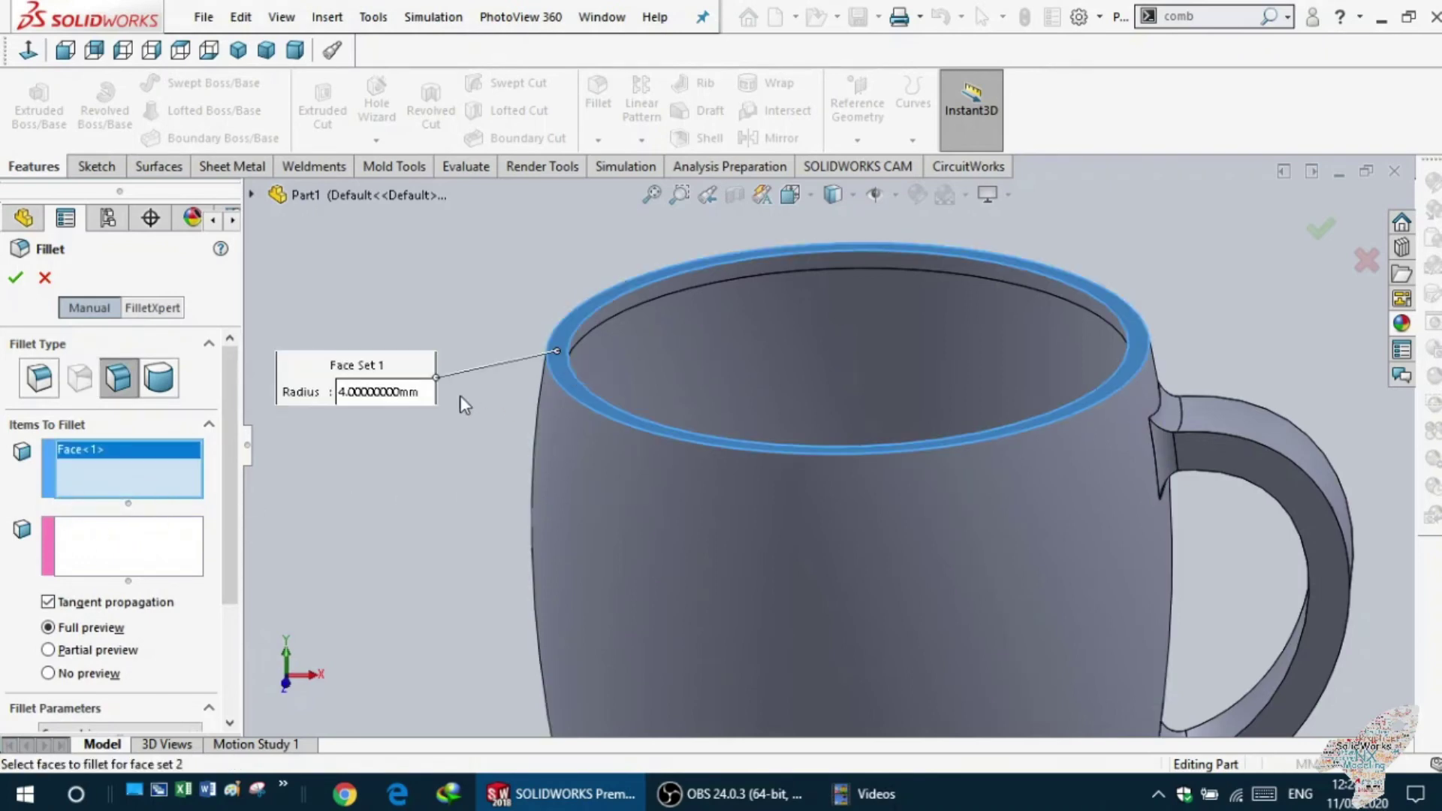
pyautogui.click(73, 548)
pyautogui.click(549, 410)
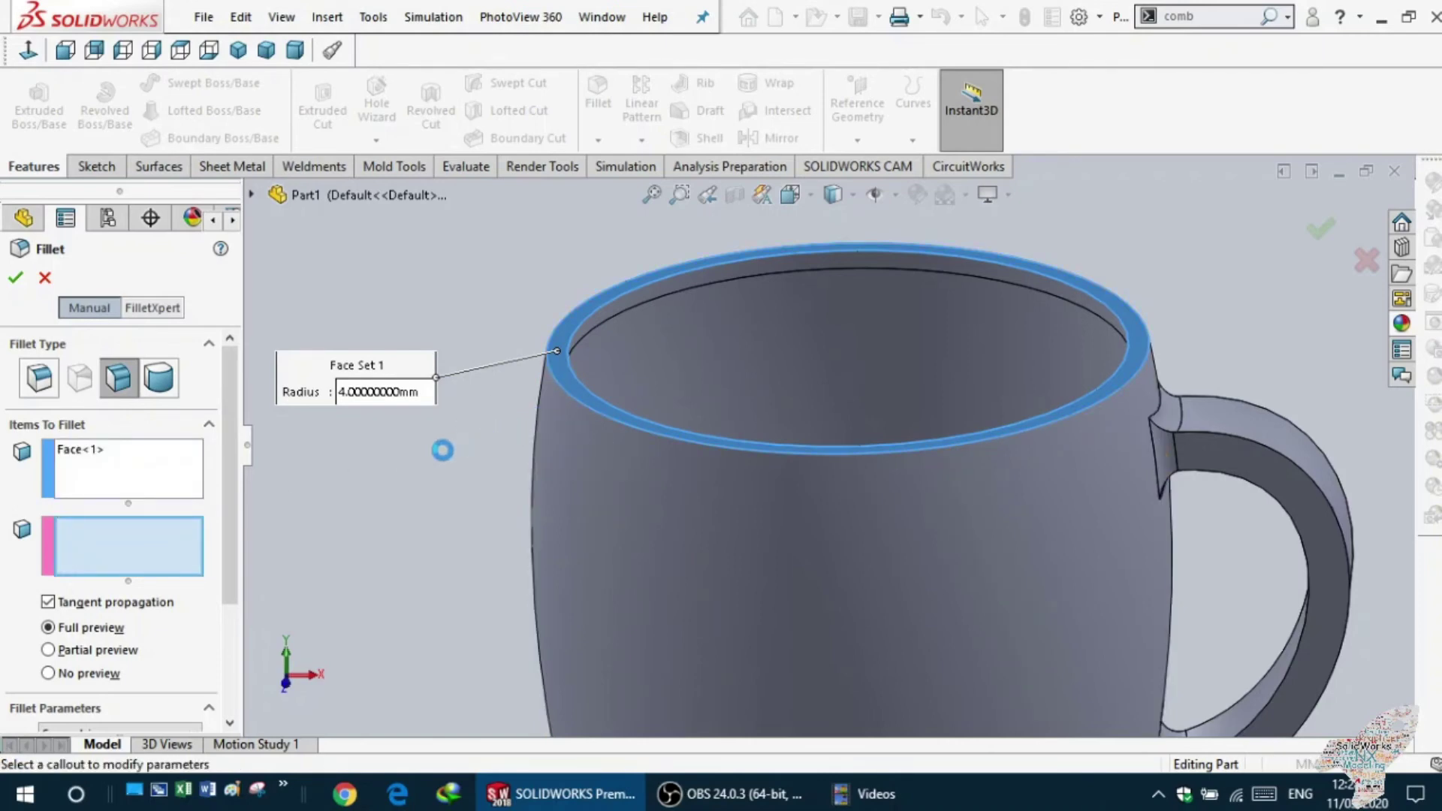
# - Inspect the rim selection up close and confirm the 4 mm face fillet (Fillet2)
pyautogui.moveTo(443, 451)
pyautogui.mouseDown(button='middle')
pyautogui.moveTo(385, 495)
pyautogui.moveTo(563, 415)
pyautogui.mouseUp(button='middle')
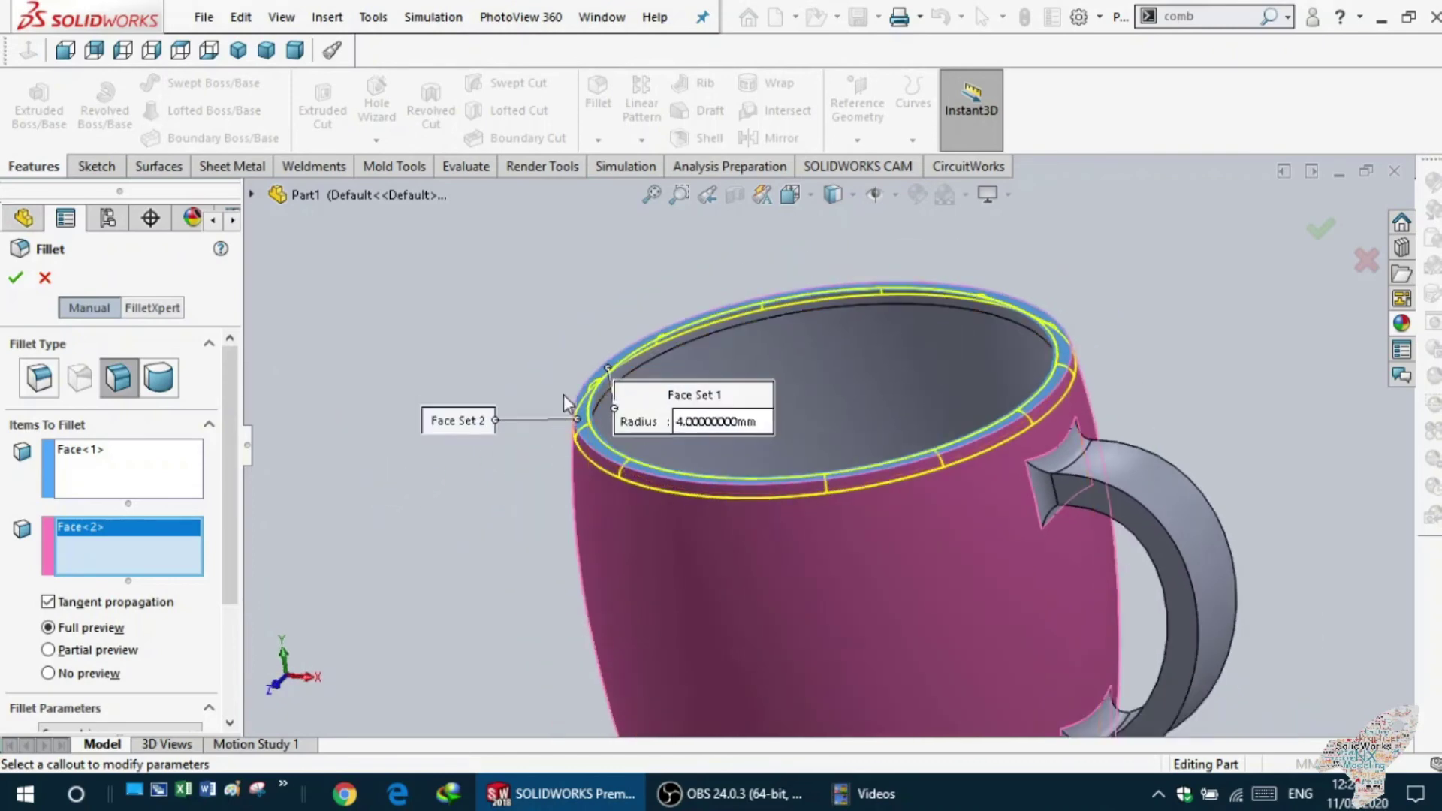
pyautogui.scroll(-1, 560, 413)
pyautogui.scroll(-3, 601, 398)
pyautogui.scroll(-2, 639, 376)
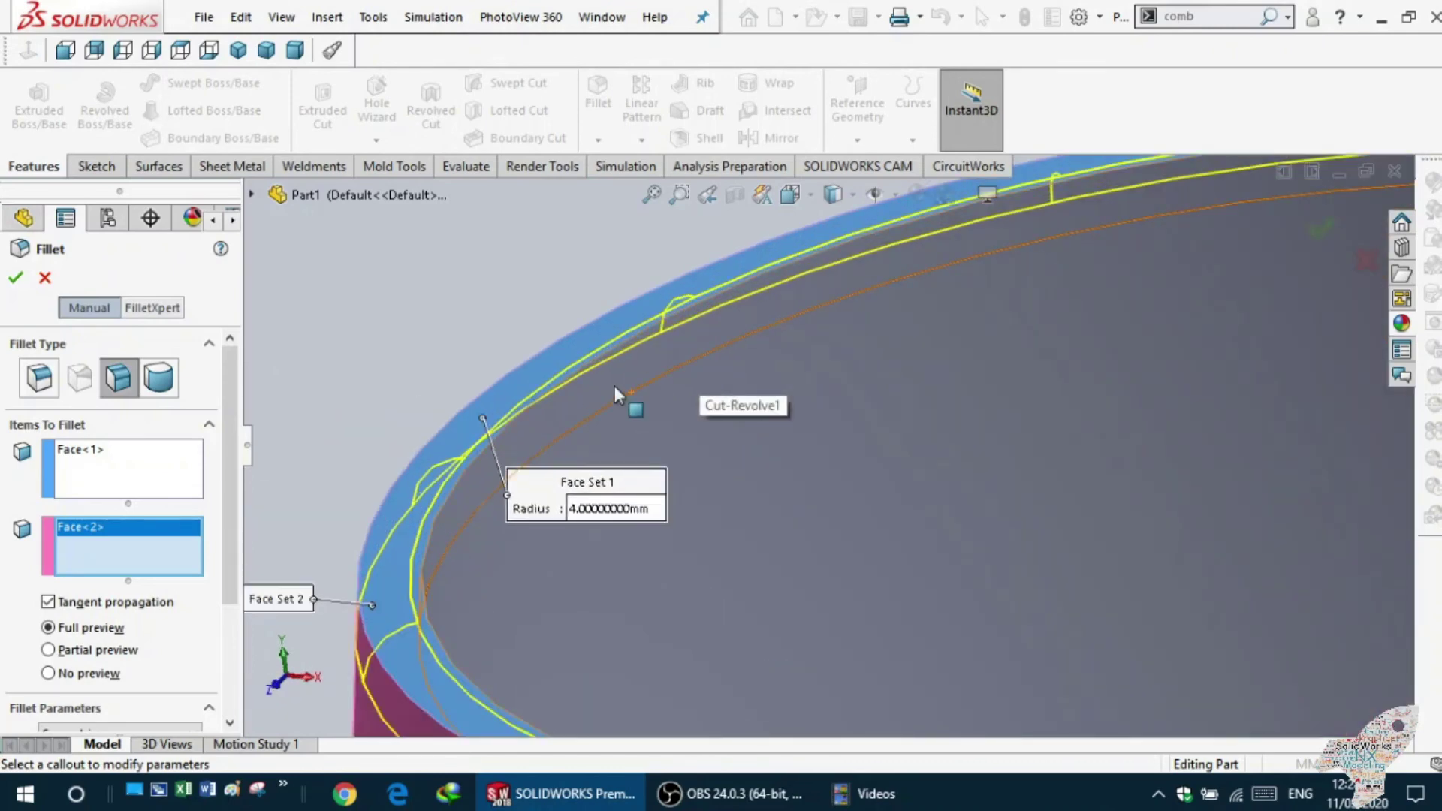
pyautogui.click(614, 386)
pyautogui.click(612, 385)
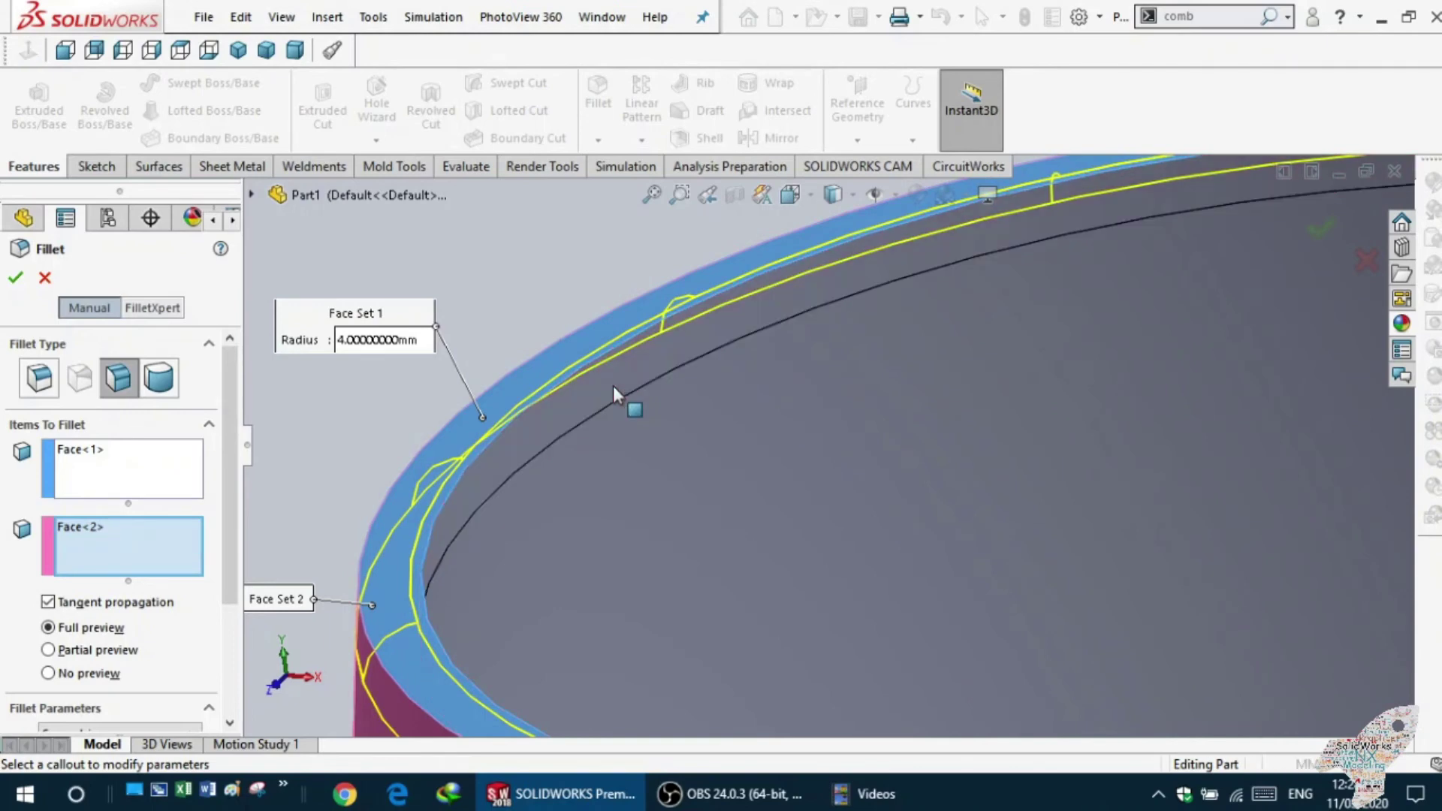
pyautogui.scroll(2, 377, 413)
pyautogui.scroll(2, 374, 434)
pyautogui.scroll(2, 374, 434)
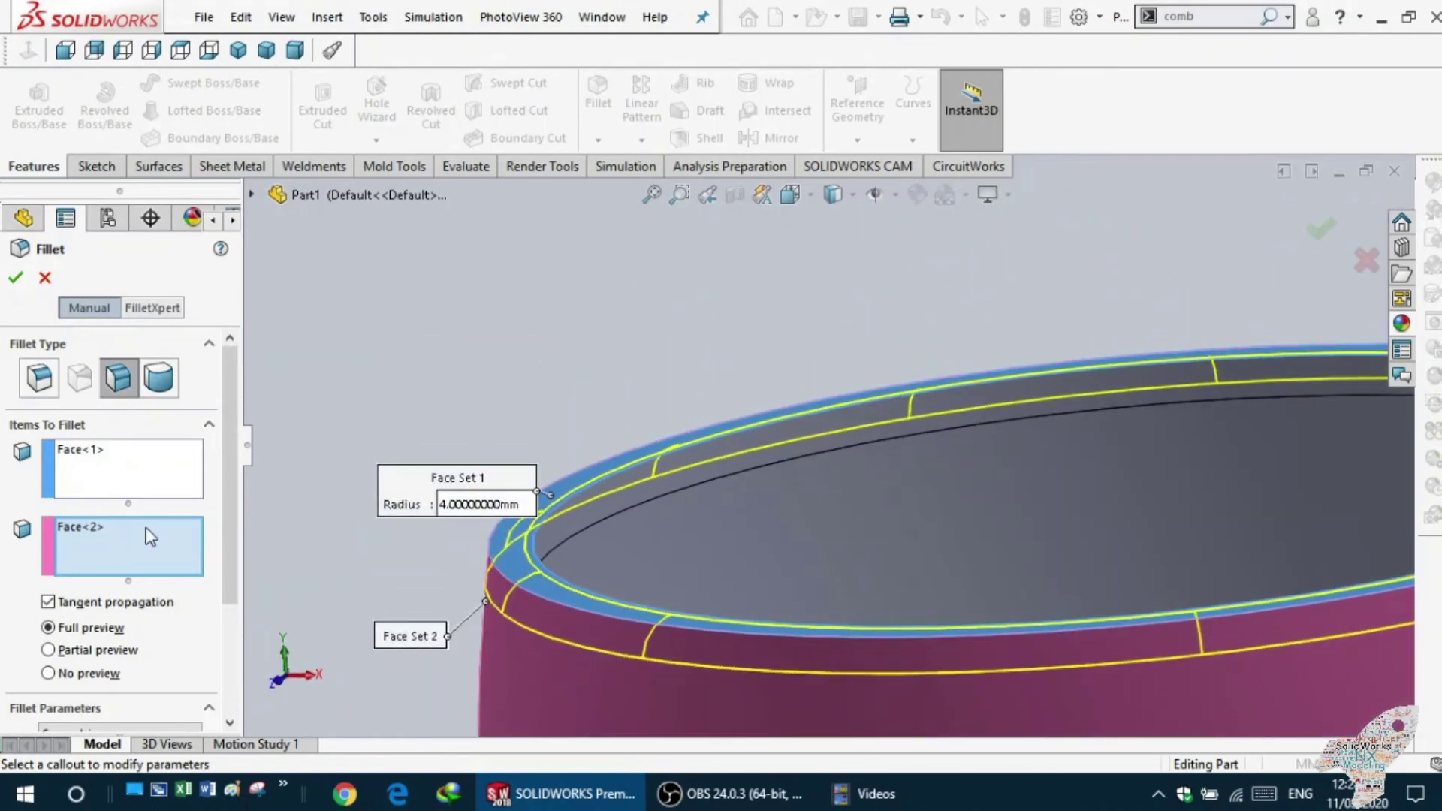
pyautogui.moveTo(232, 539); pyautogui.dragTo(218, 625)
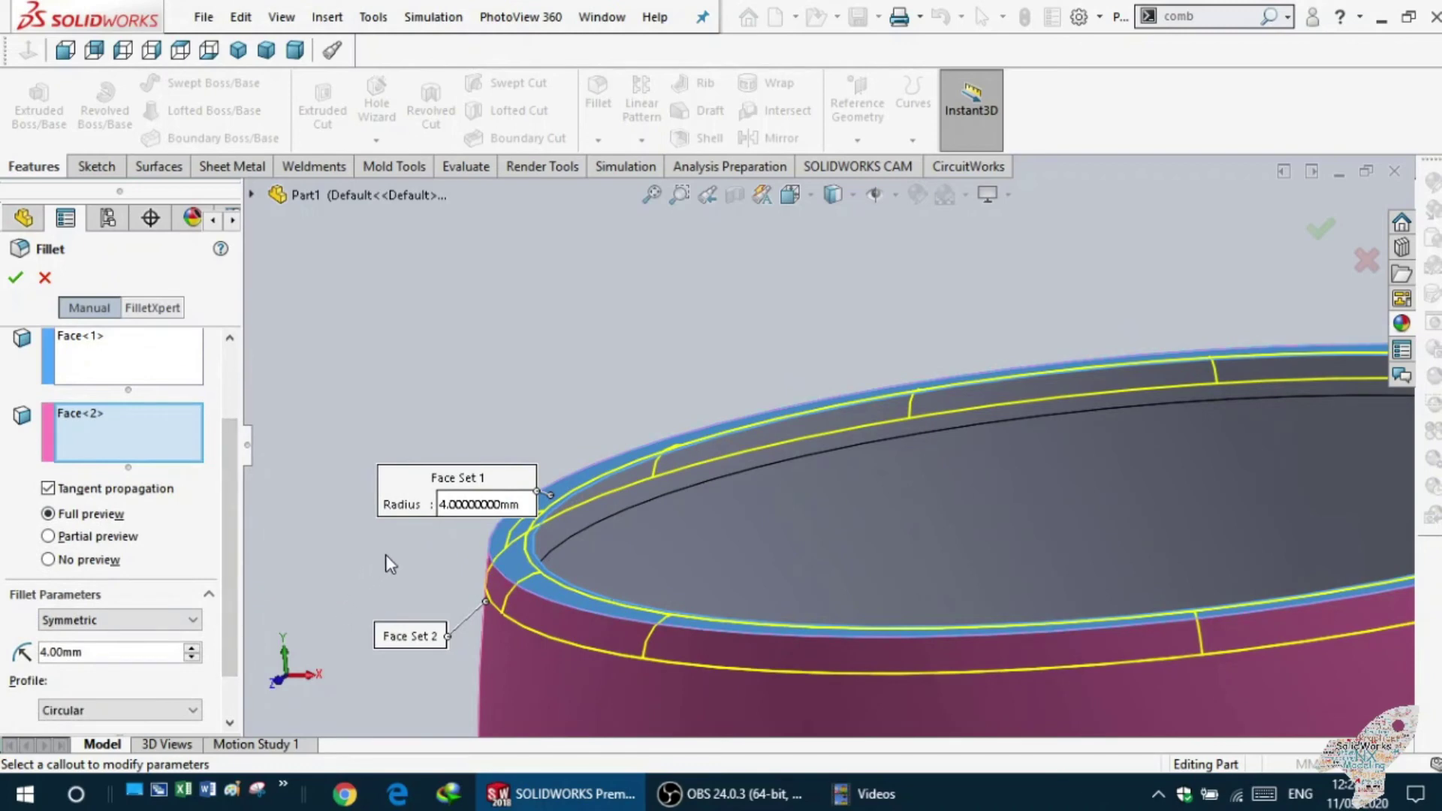
pyautogui.click(14, 280)
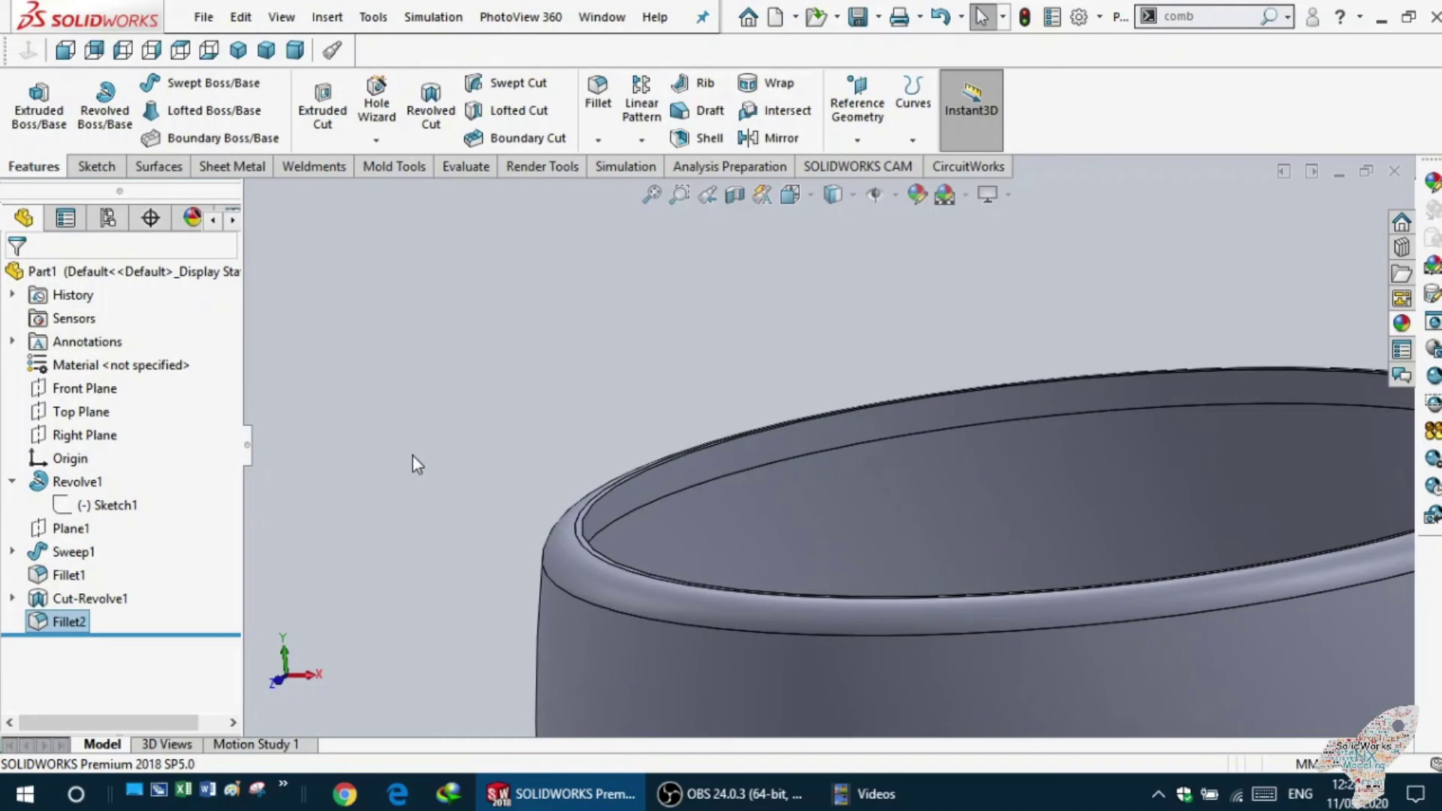
# - Add a constant-size fillet of radius 5 mm to the inner rim edge
pyautogui.moveTo(412, 456); pyautogui.dragTo(572, 516, button='middle')
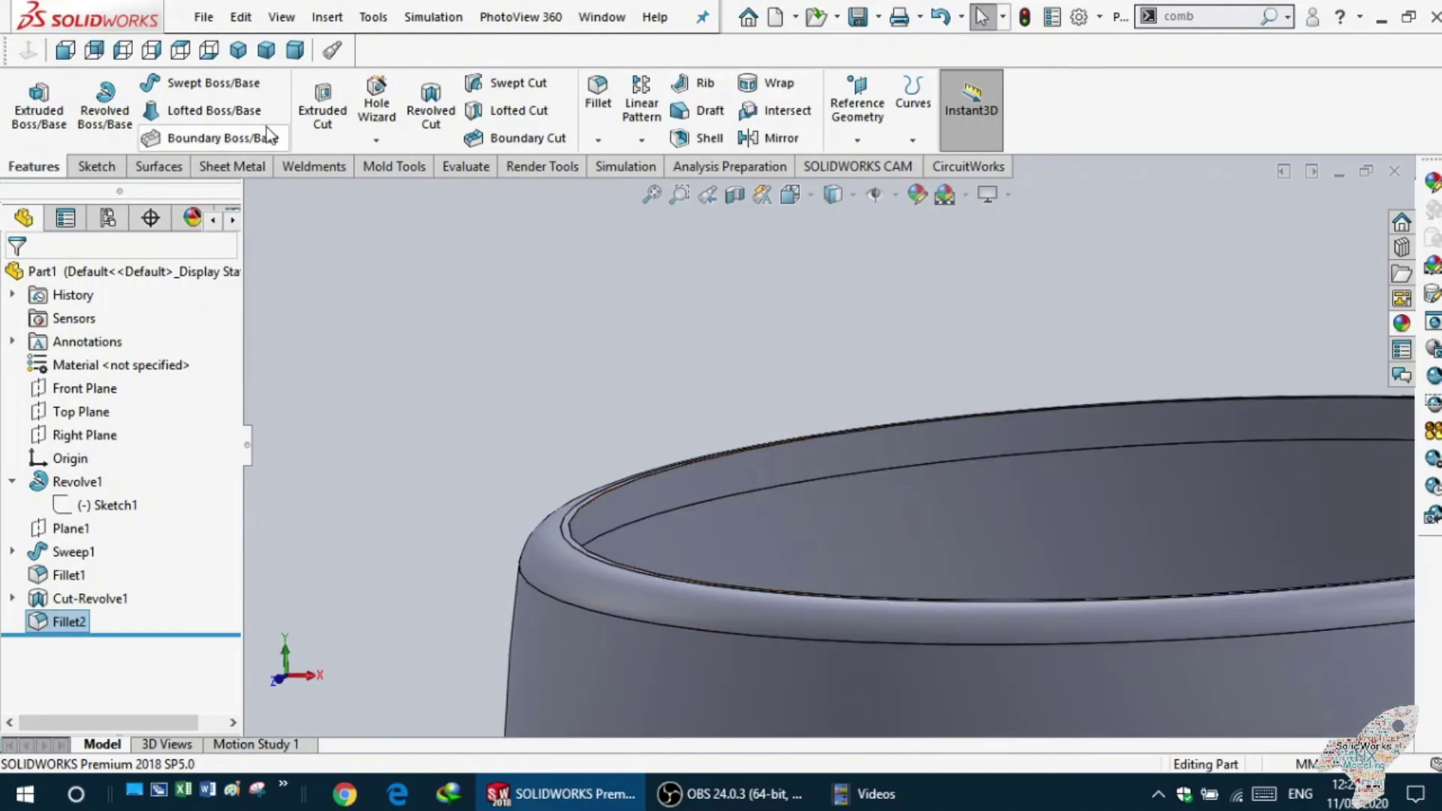
pyautogui.click(597, 103)
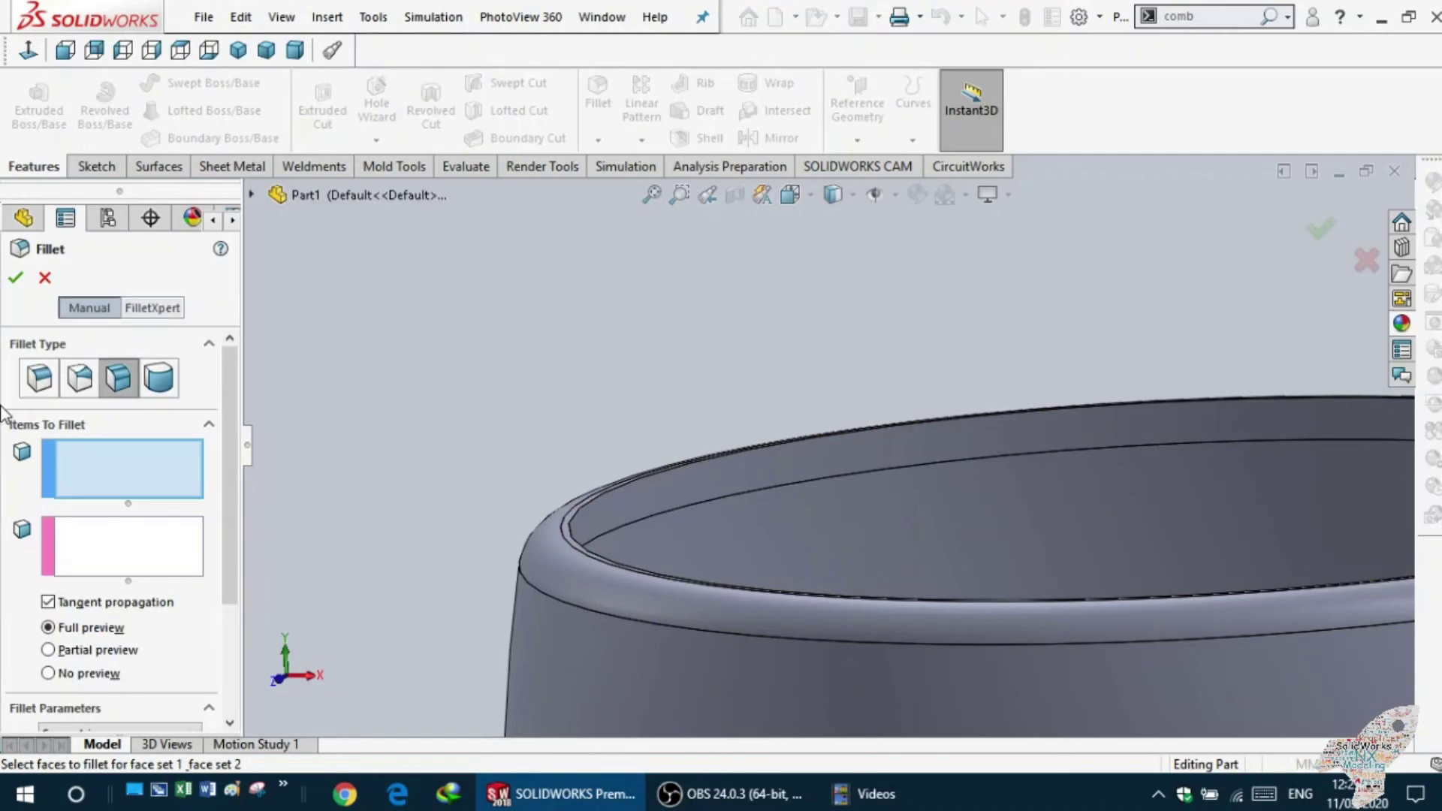
pyautogui.click(39, 378)
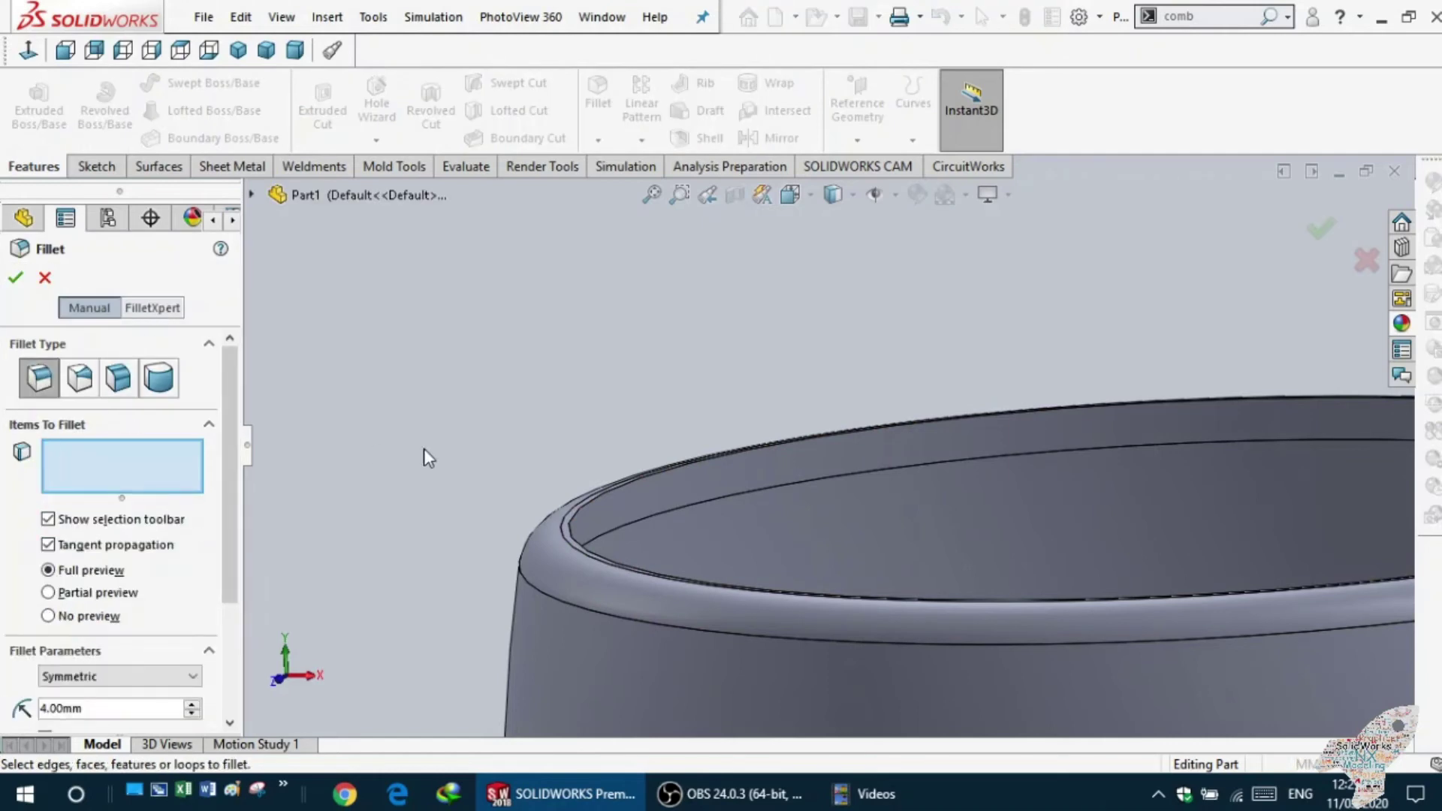
pyautogui.click(584, 506)
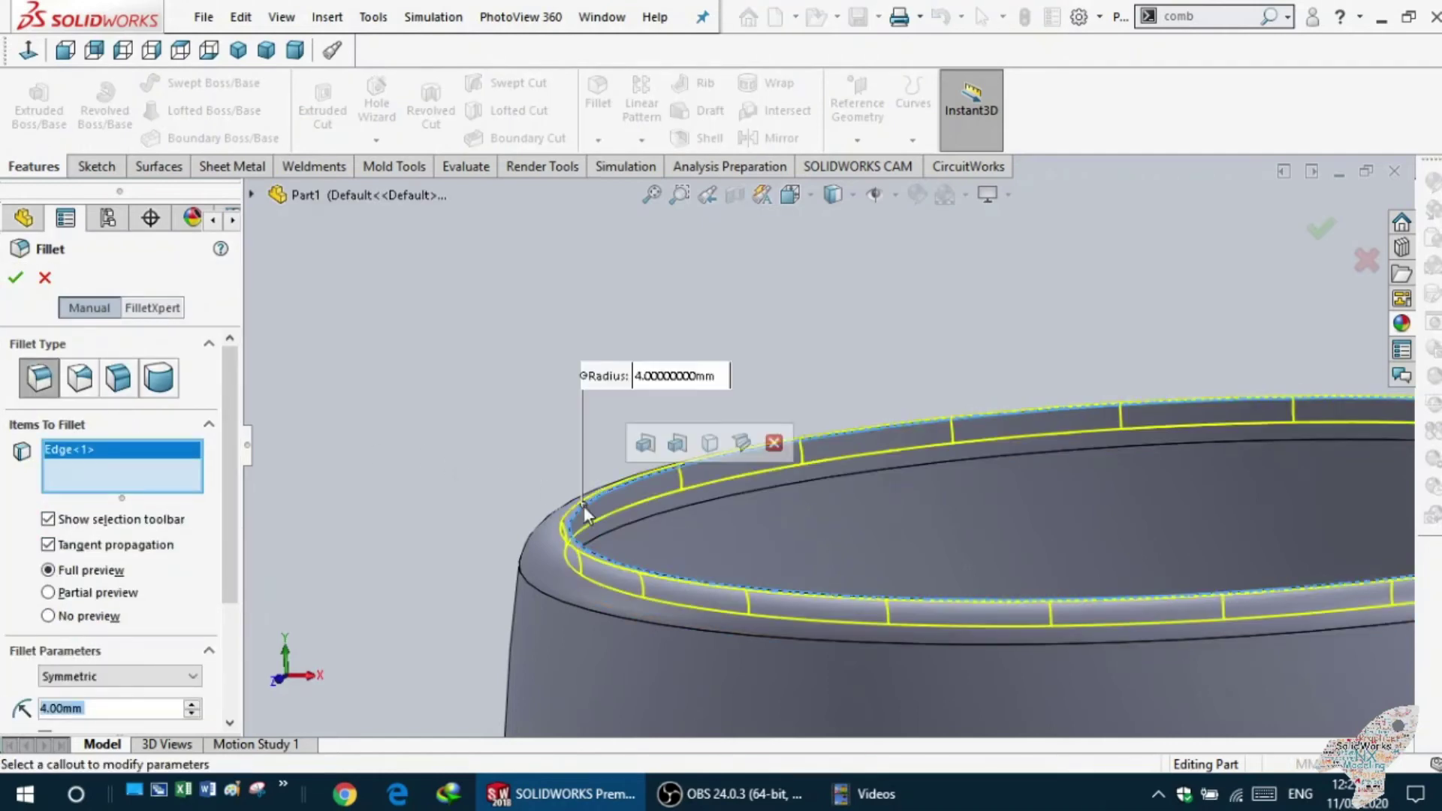
pyautogui.moveTo(467, 481)
pyautogui.mouseDown(button='middle')
pyautogui.moveTo(406, 539)
pyautogui.moveTo(489, 523)
pyautogui.mouseUp(button='middle')
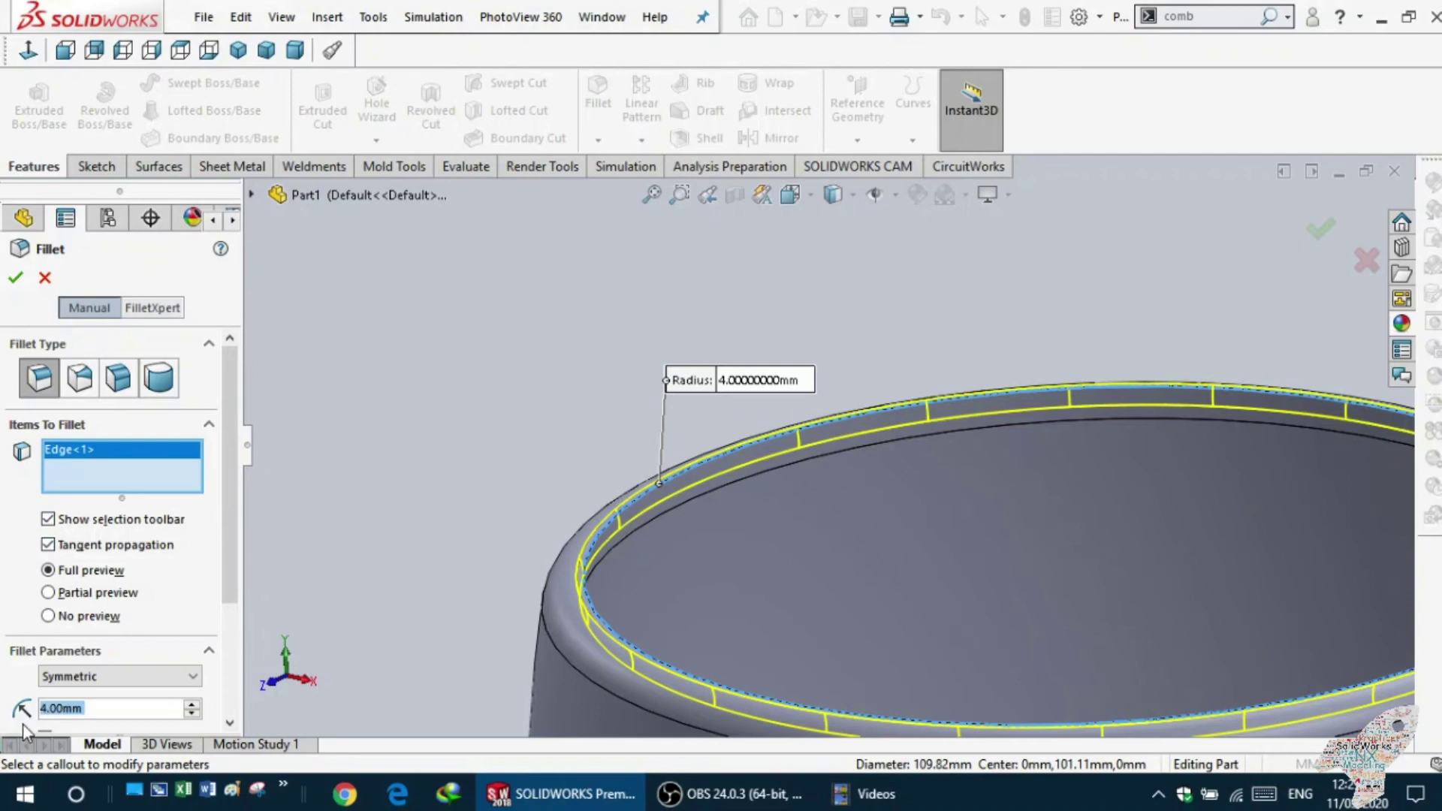
pyautogui.write('5')
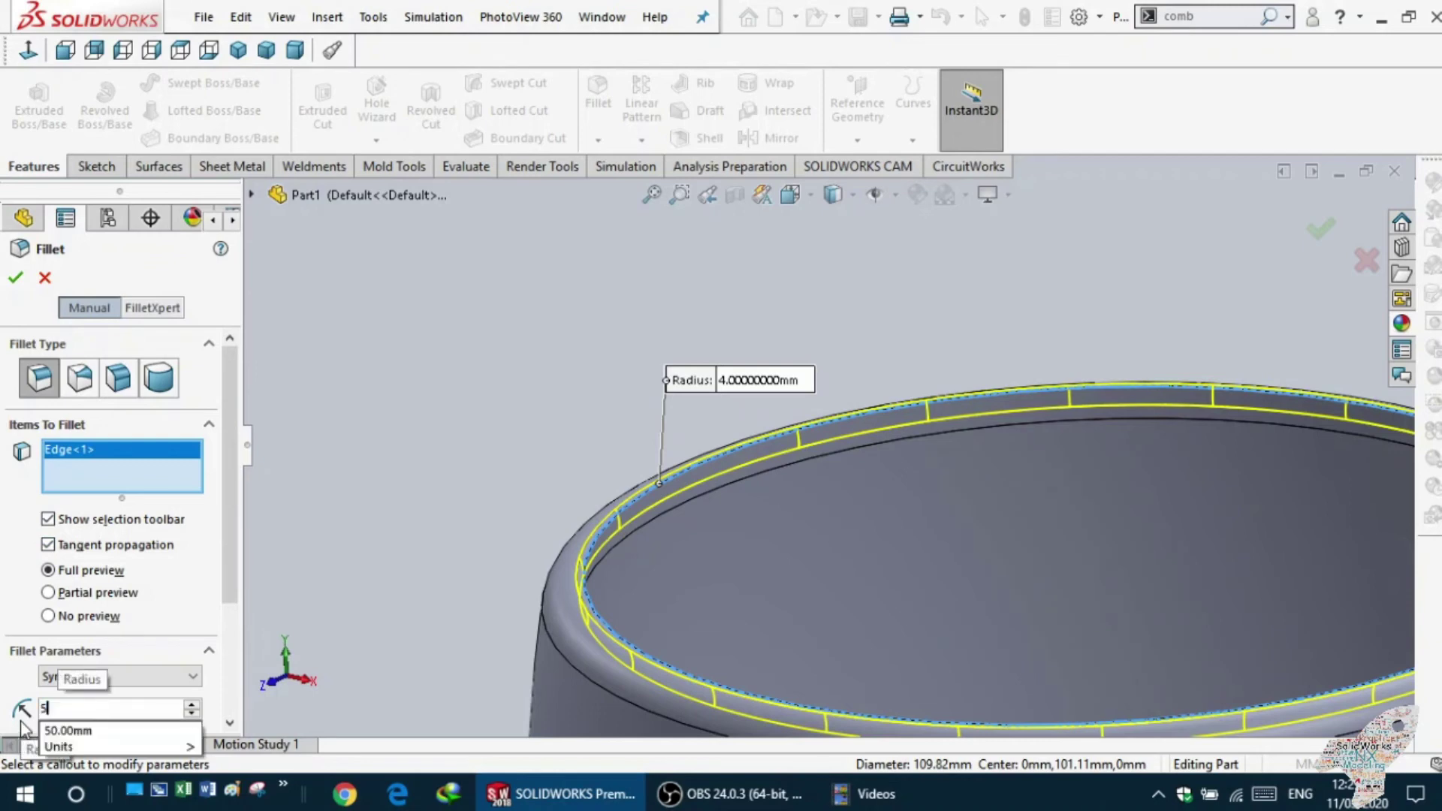
pyautogui.press('Return')
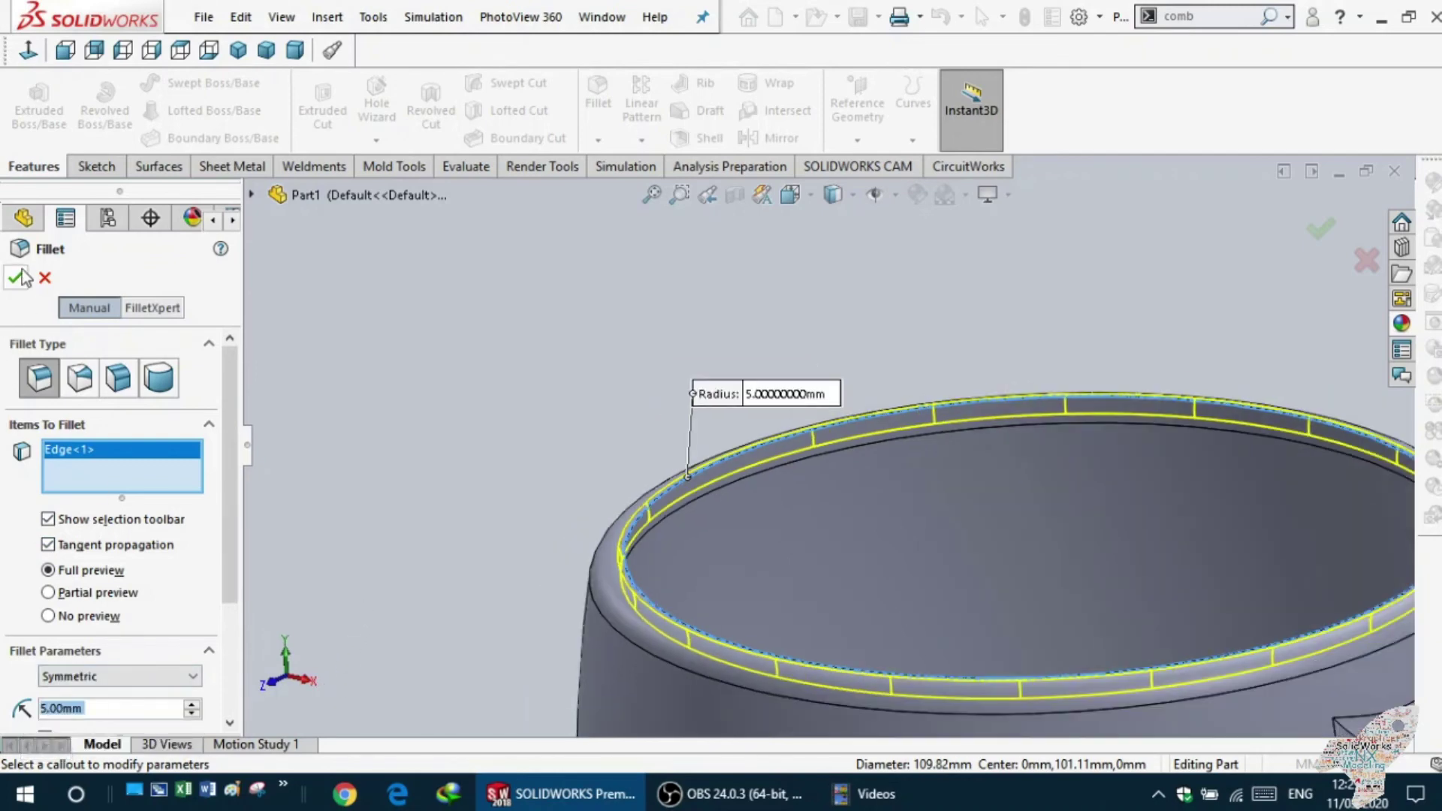
pyautogui.click(16, 278)
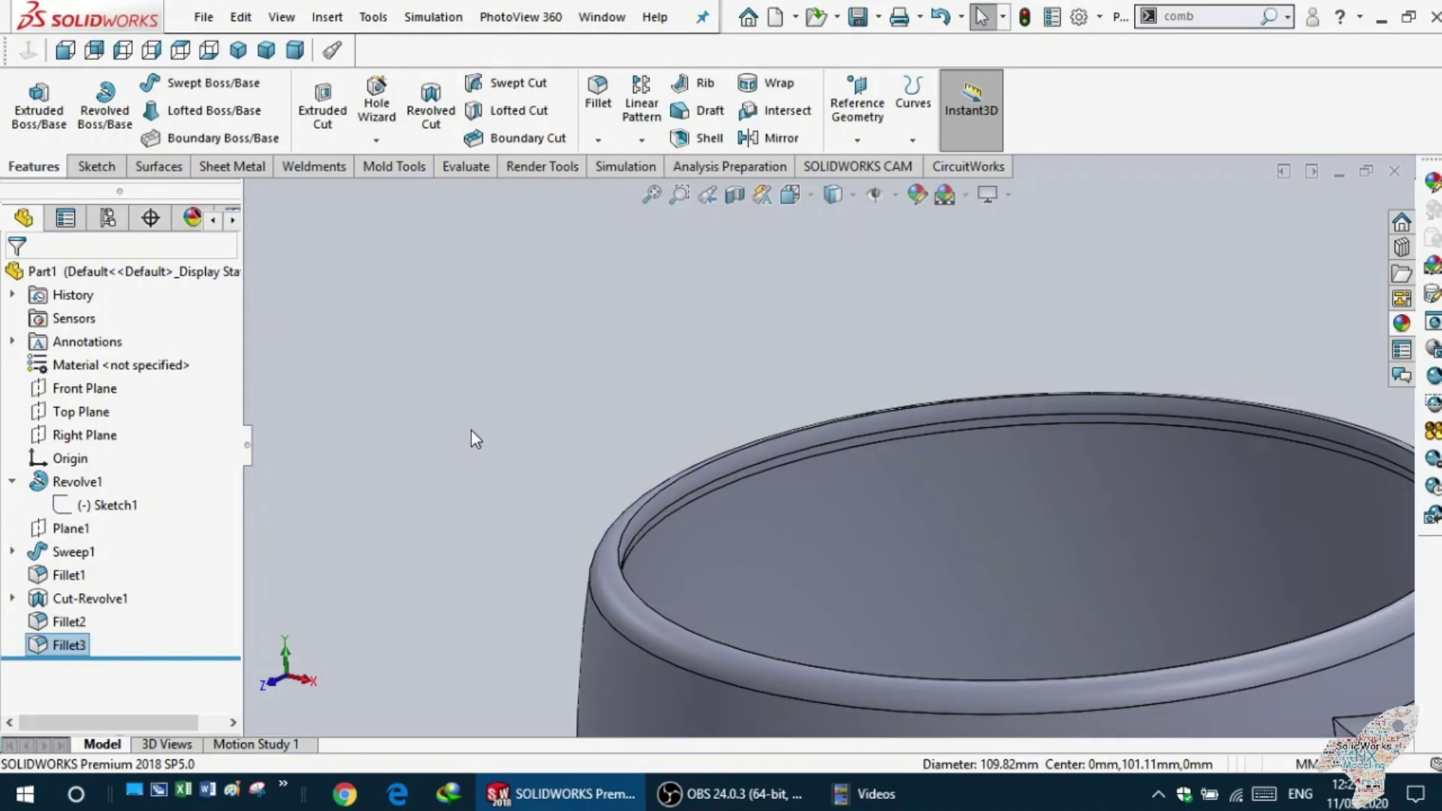
pyautogui.scroll(-2, 471, 431)
pyautogui.moveTo(635, 472); pyautogui.dragTo(544, 495, button='middle')
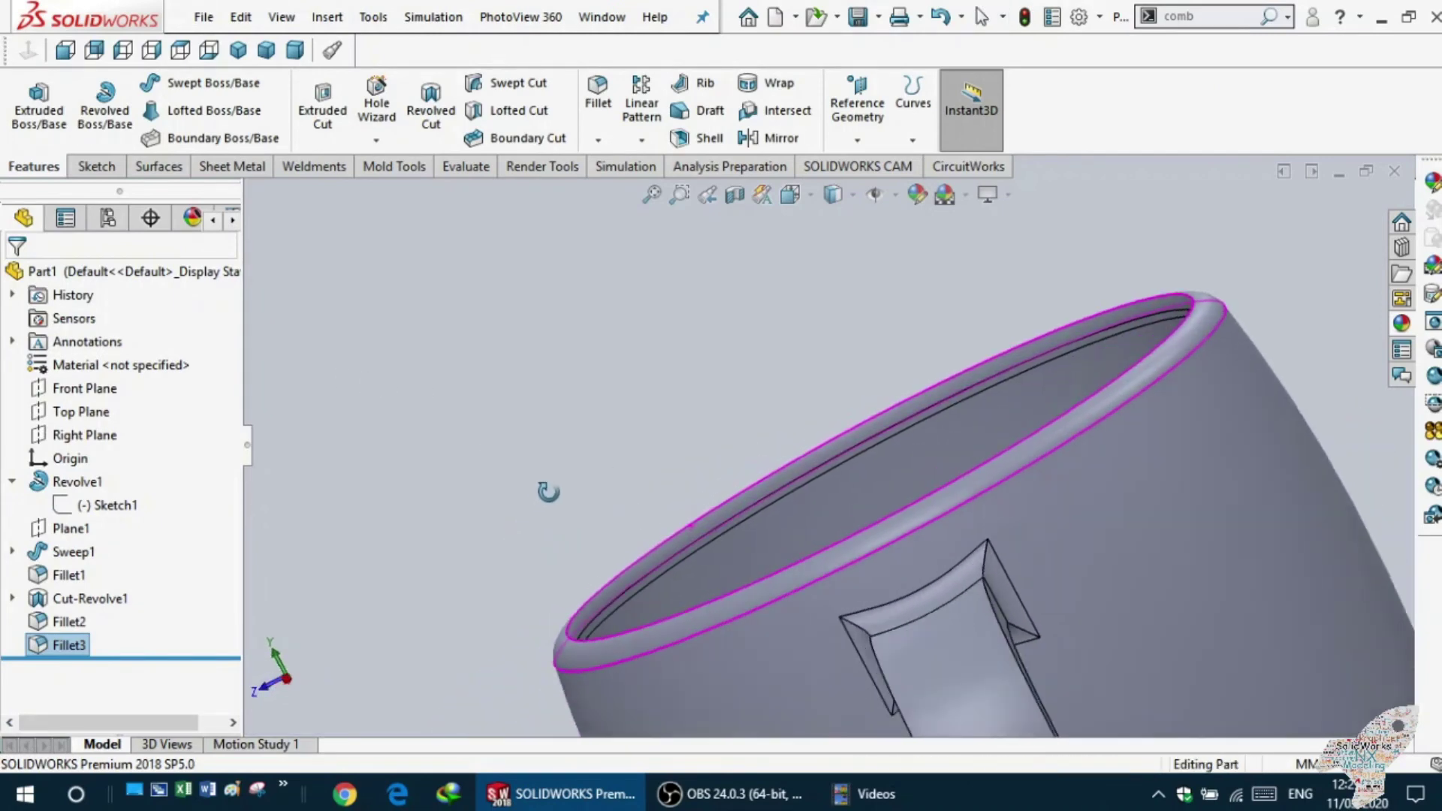
pyautogui.moveTo(543, 495); pyautogui.dragTo(748, 385, button='middle')
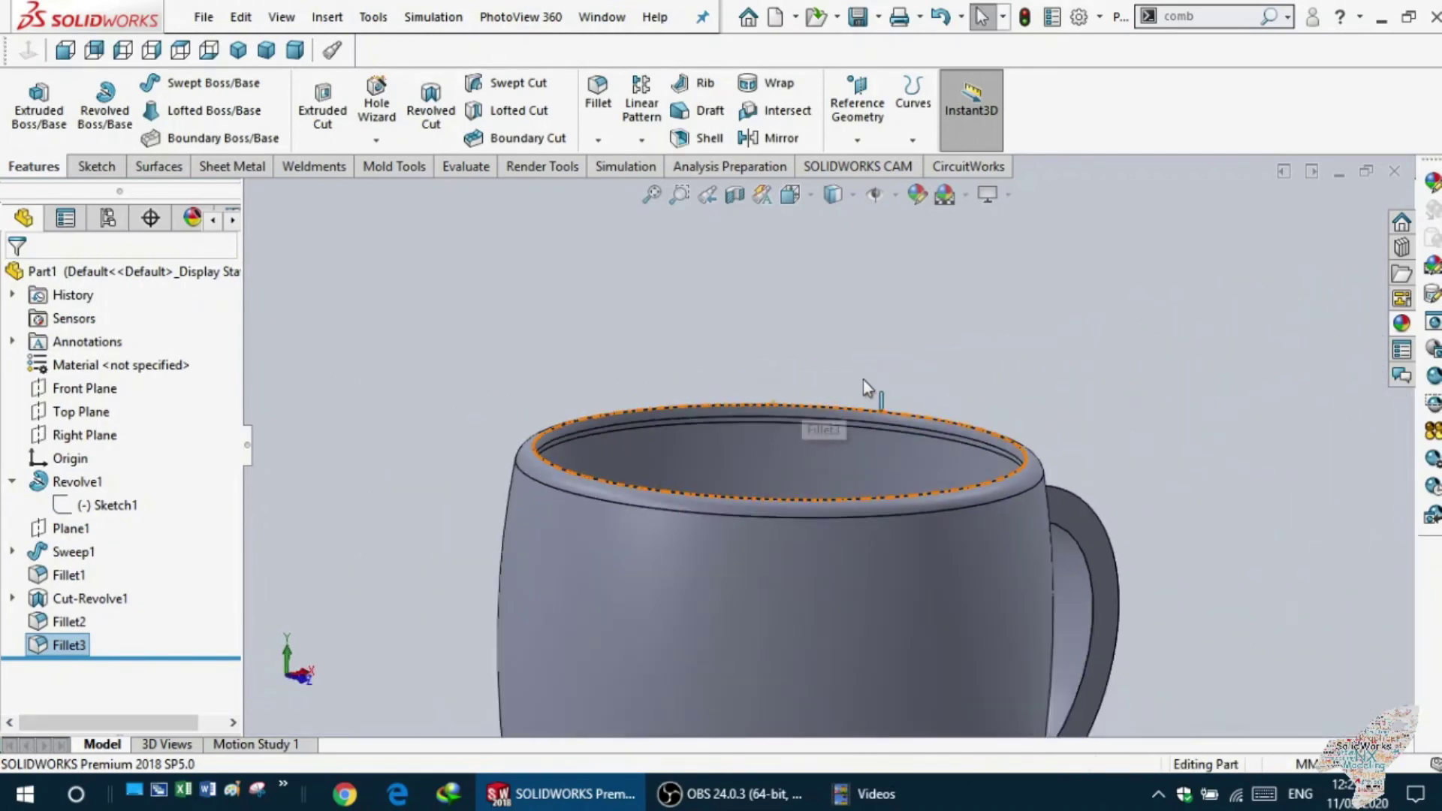
pyautogui.scroll(-2, 760, 471)
pyautogui.scroll(-3, 584, 425)
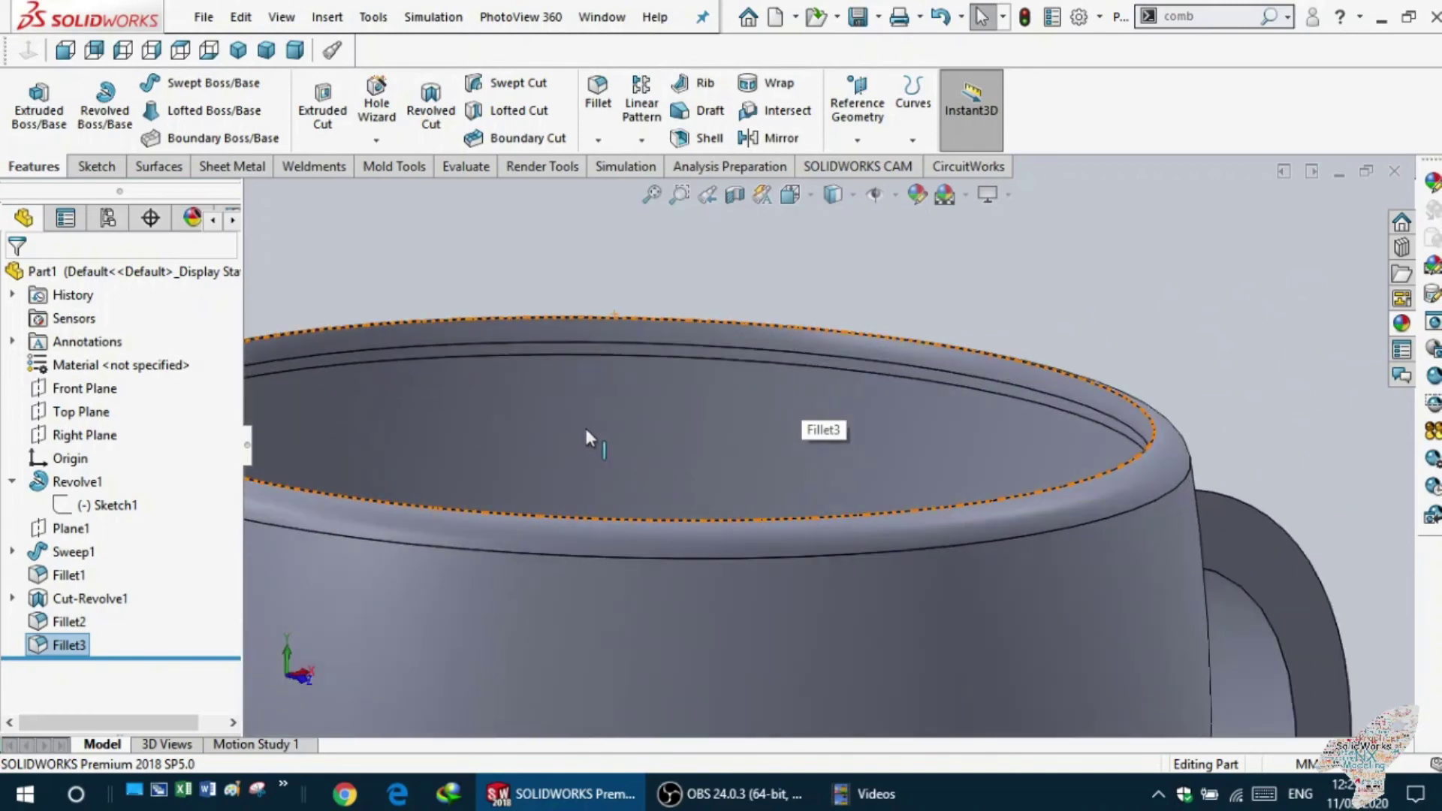
pyautogui.scroll(2, 586, 437)
pyautogui.scroll(1, 583, 402)
pyautogui.scroll(2, 846, 341)
pyautogui.scroll(2, 962, 336)
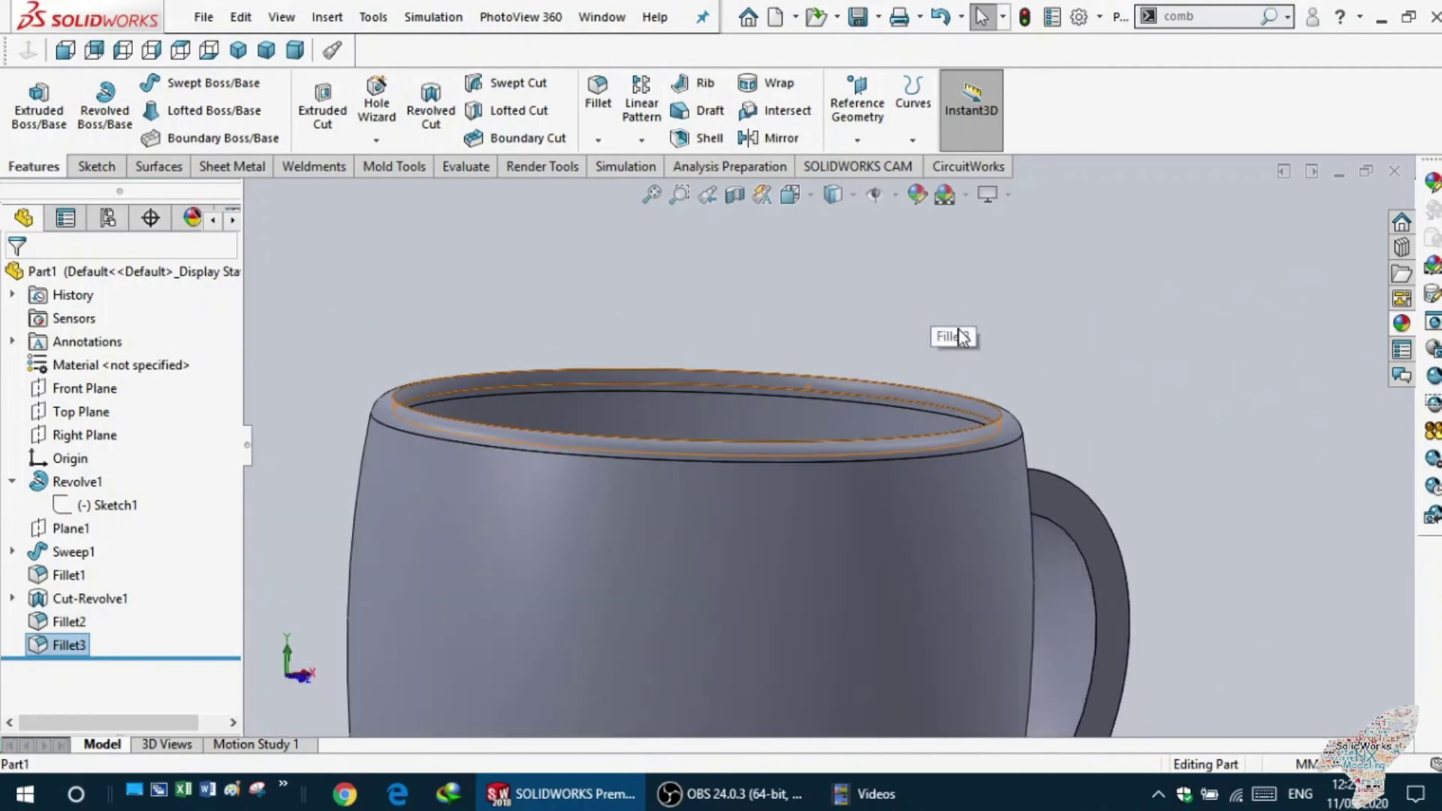
pyautogui.scroll(2, 957, 341)
pyautogui.scroll(3, 953, 439)
pyautogui.scroll(2, 828, 544)
pyautogui.moveTo(827, 544)
pyautogui.mouseDown(button='middle')
pyautogui.moveTo(725, 612)
pyautogui.moveTo(754, 568)
pyautogui.mouseUp(button='middle')
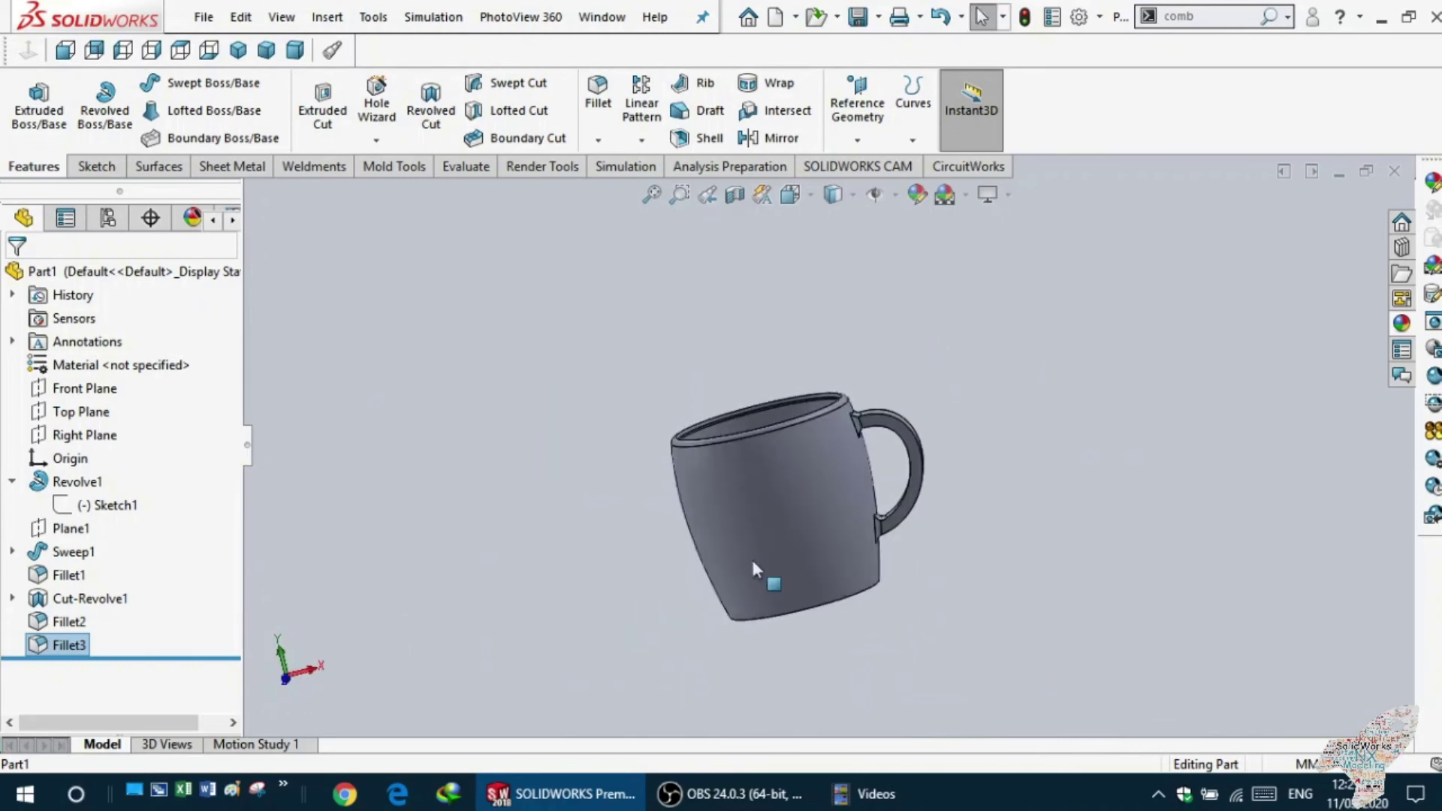
pyautogui.click(916, 196)
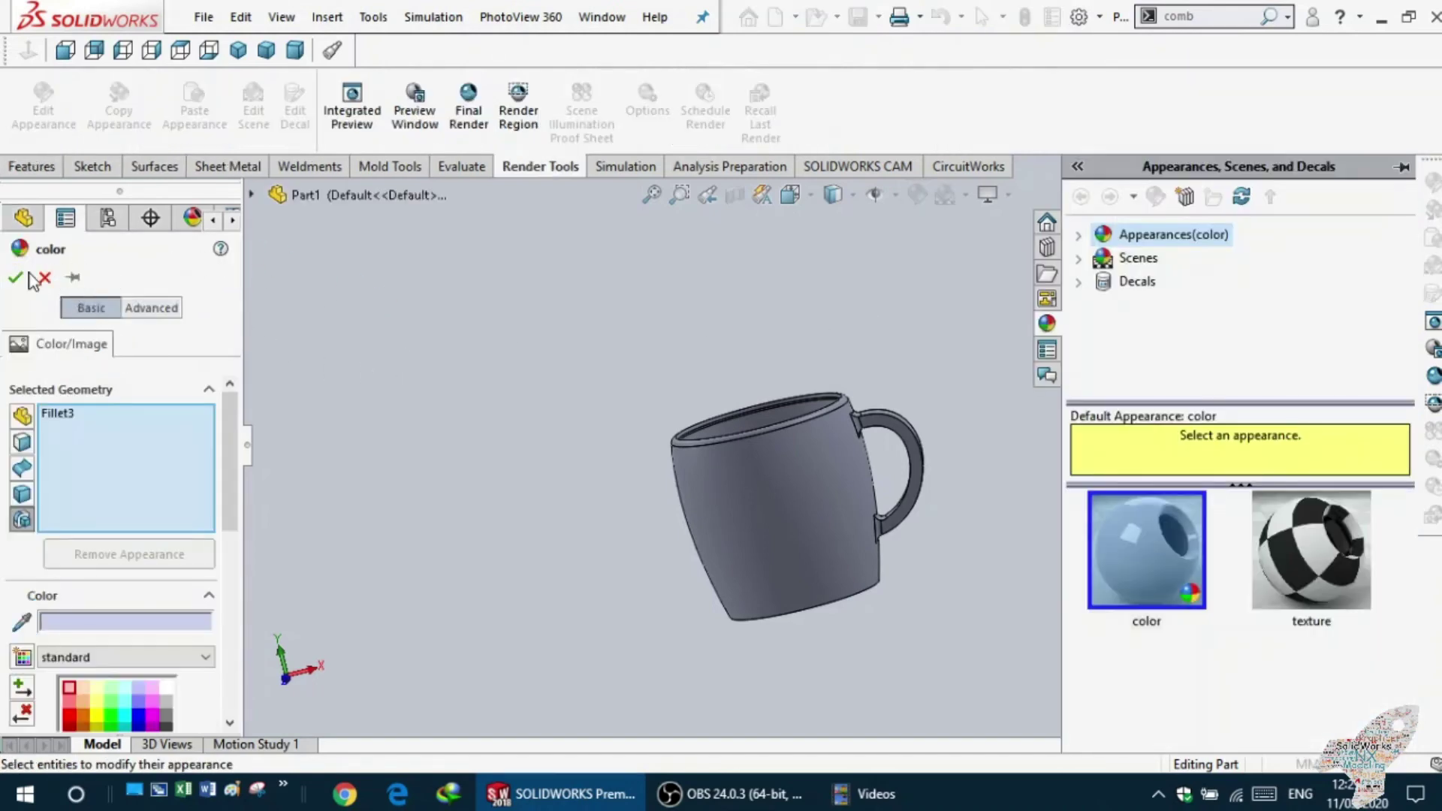
pyautogui.click(44, 278)
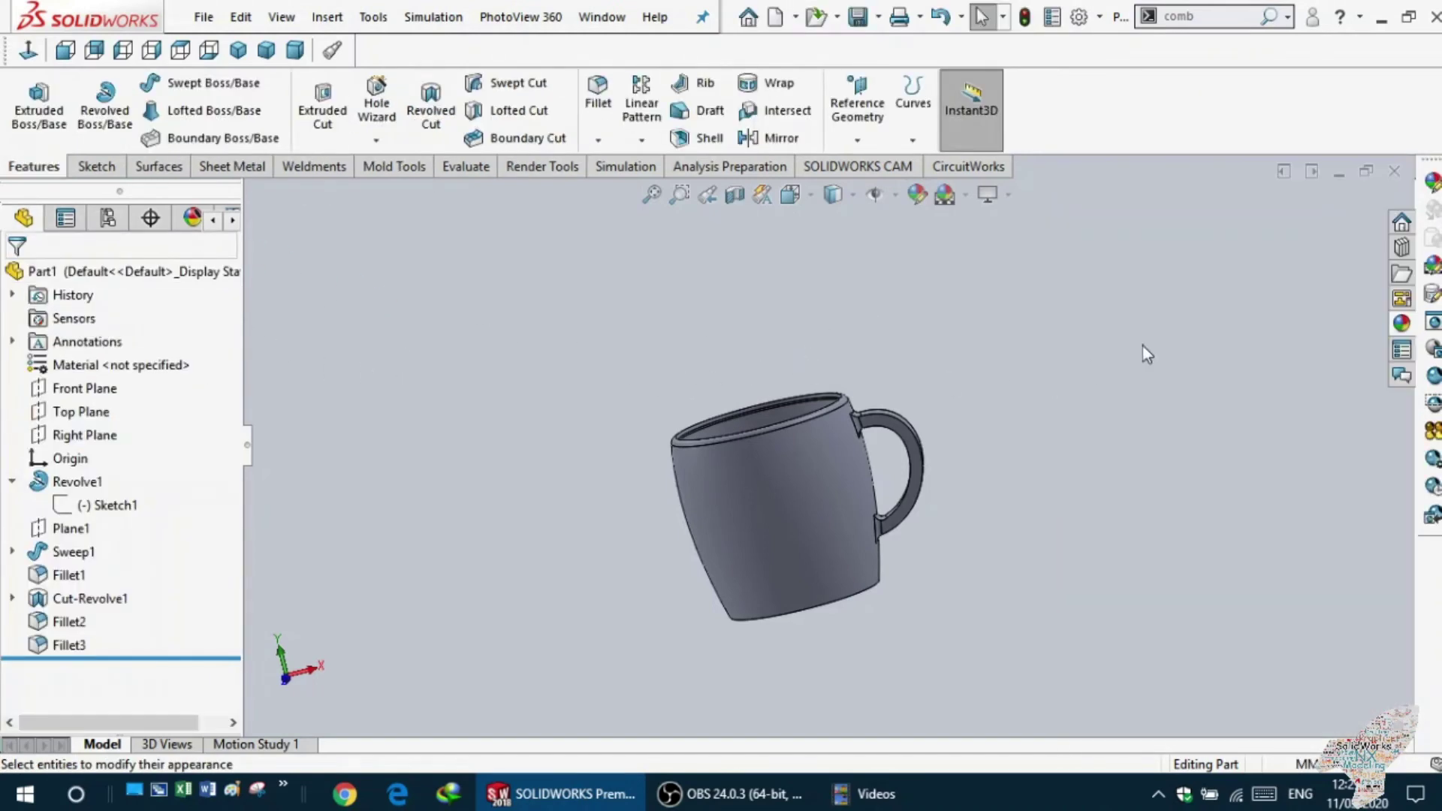
# - Open the Appearances library and browse the appearance categories, including Stone
pyautogui.click(1402, 324)
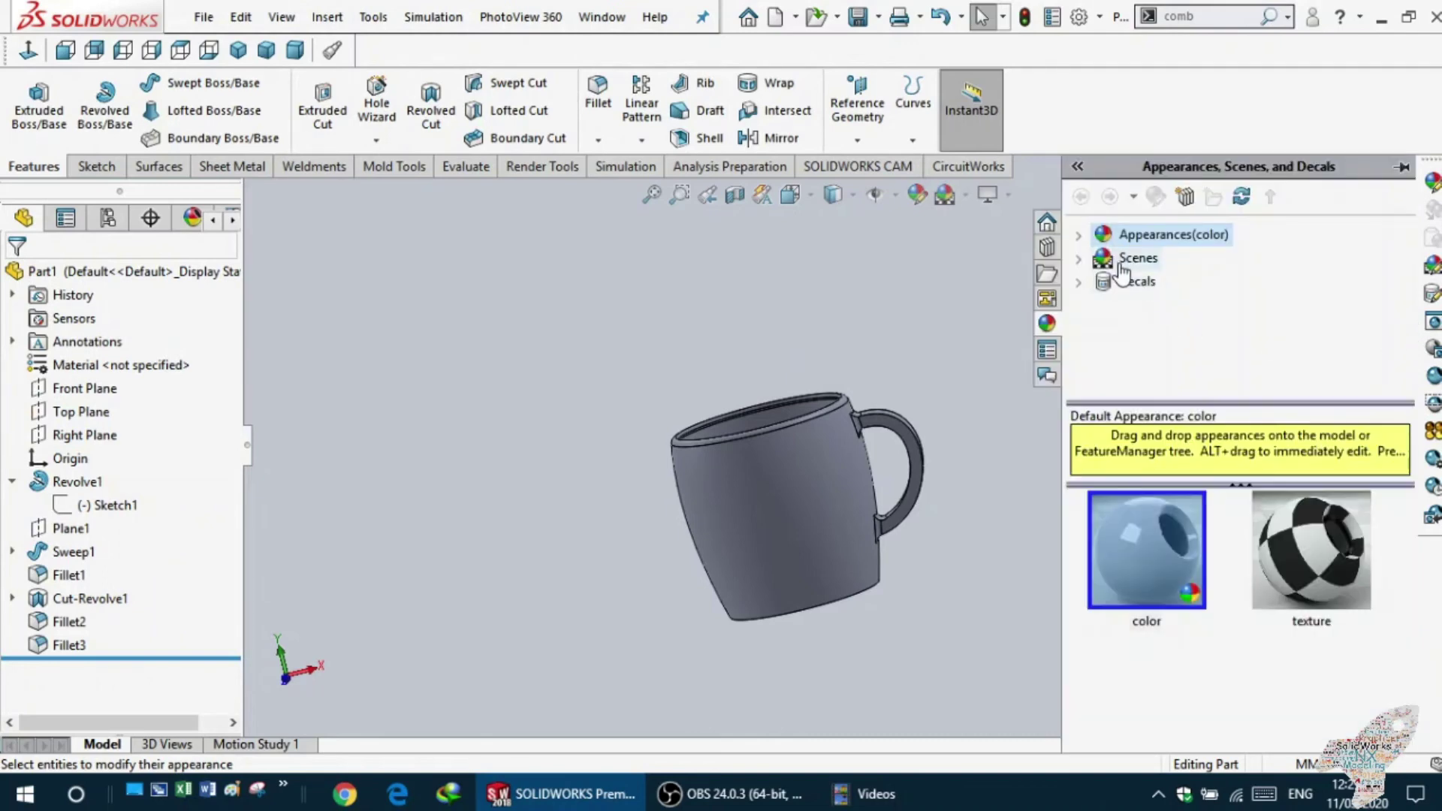
pyautogui.click(1079, 235)
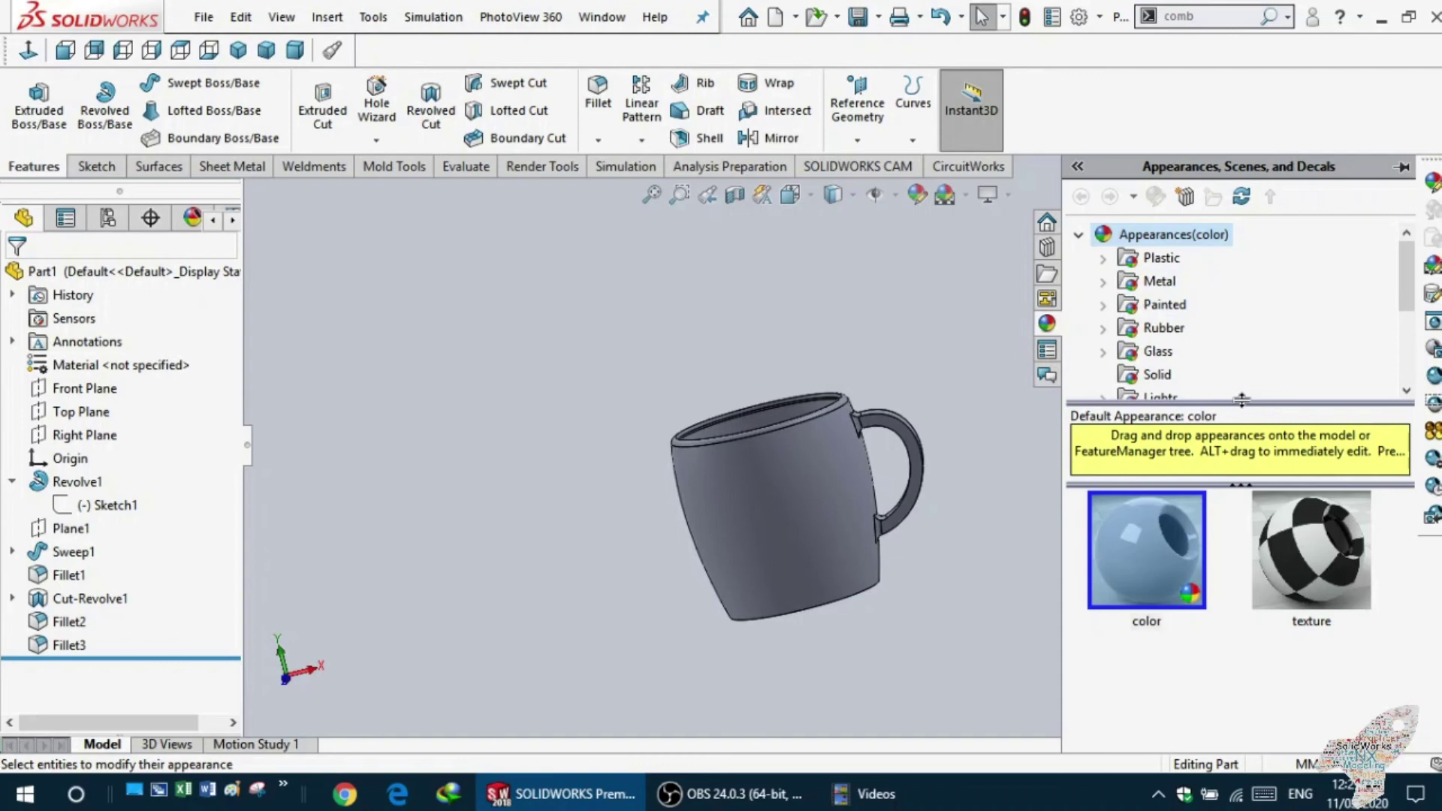
pyautogui.scroll(-1, 1239, 390)
pyautogui.scroll(-1, 1254, 376)
pyautogui.scroll(-1, 1243, 373)
pyautogui.scroll(-1, 1232, 370)
pyautogui.scroll(-1, 1221, 368)
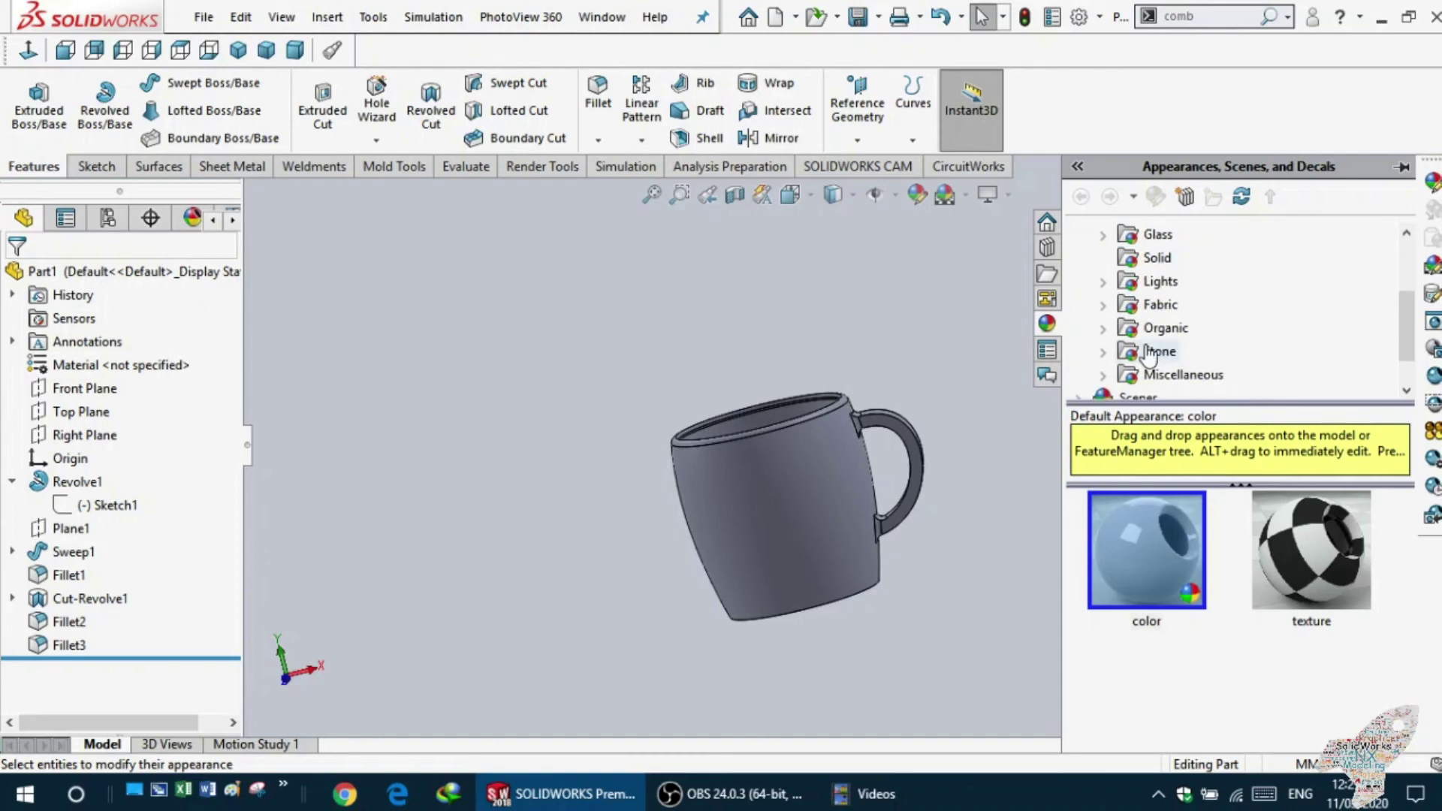
pyautogui.click(1101, 352)
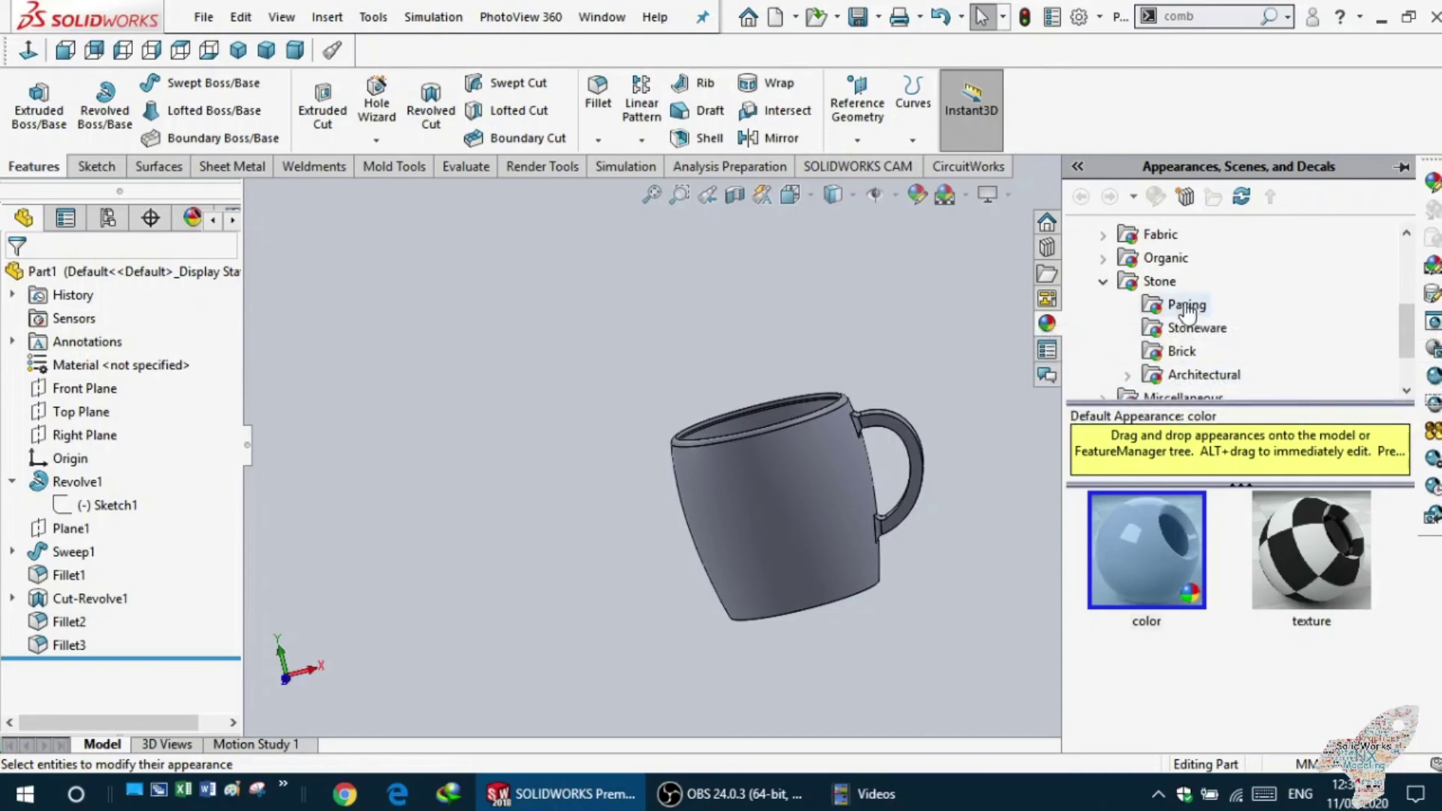
pyautogui.scroll(1, 1172, 310)
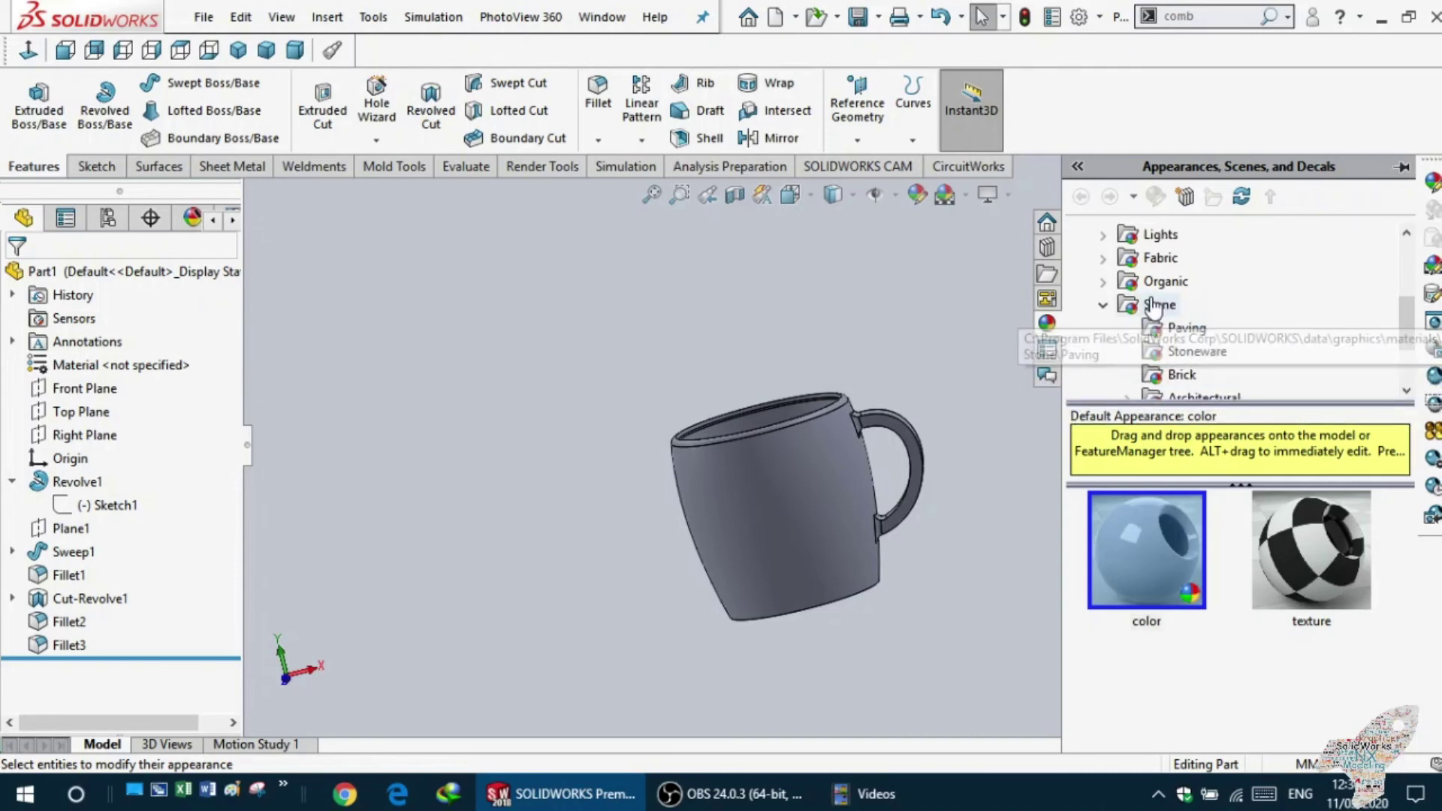
pyautogui.scroll(1, 1160, 306)
pyautogui.scroll(2, 1163, 308)
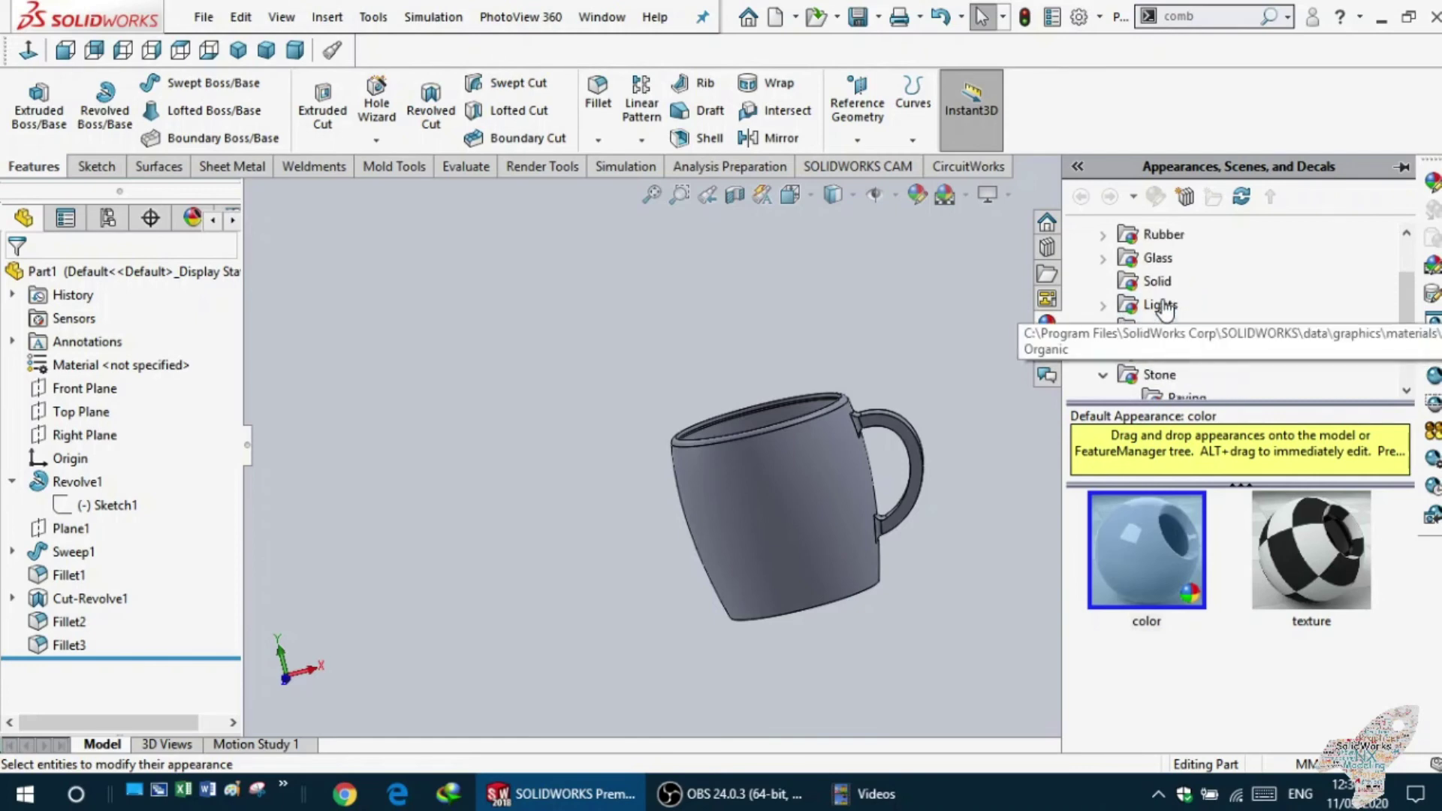
pyautogui.scroll(2, 1186, 315)
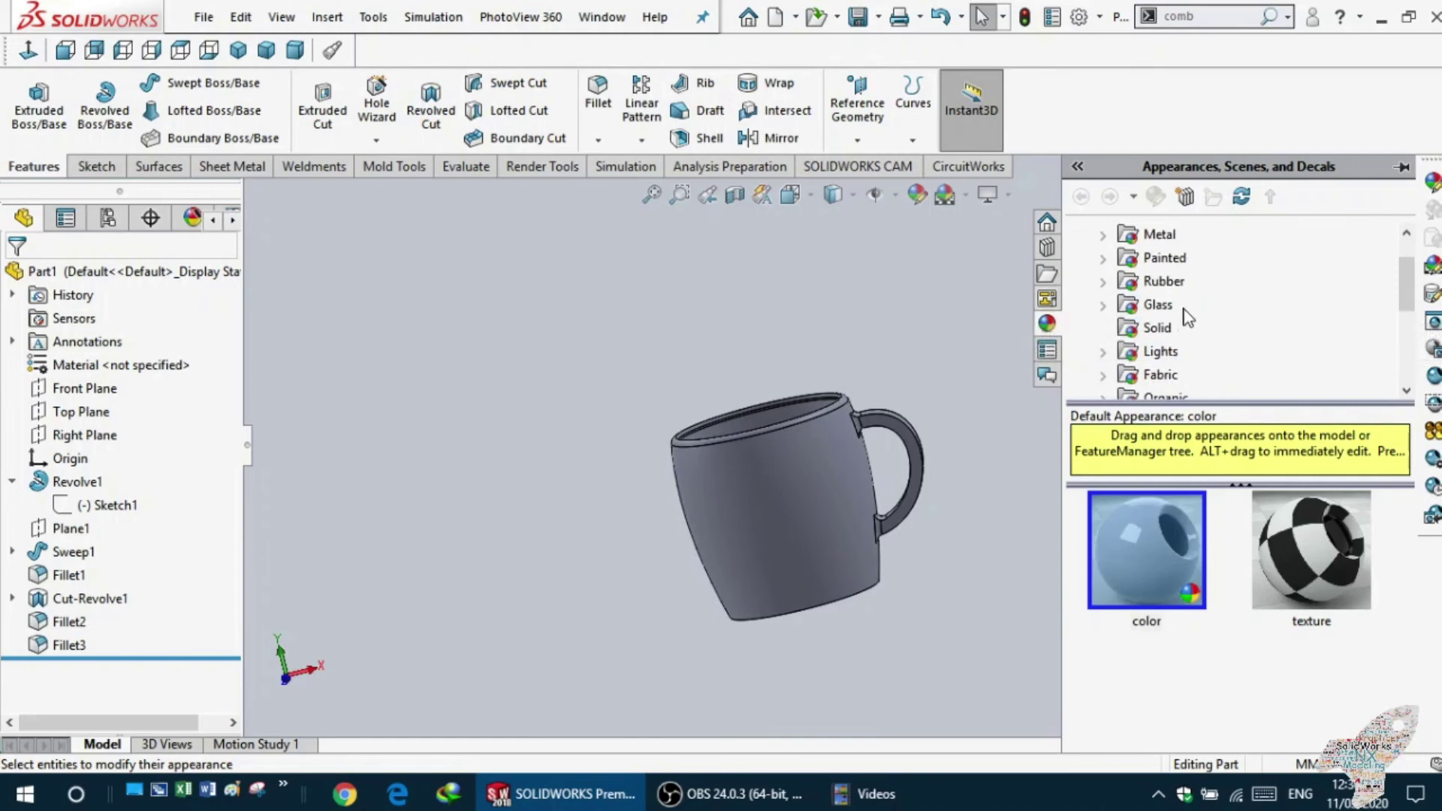
# - Drag the perforated rubber texture from Rubber > Texture onto the mug
pyautogui.click(1124, 284)
pyautogui.click(1104, 283)
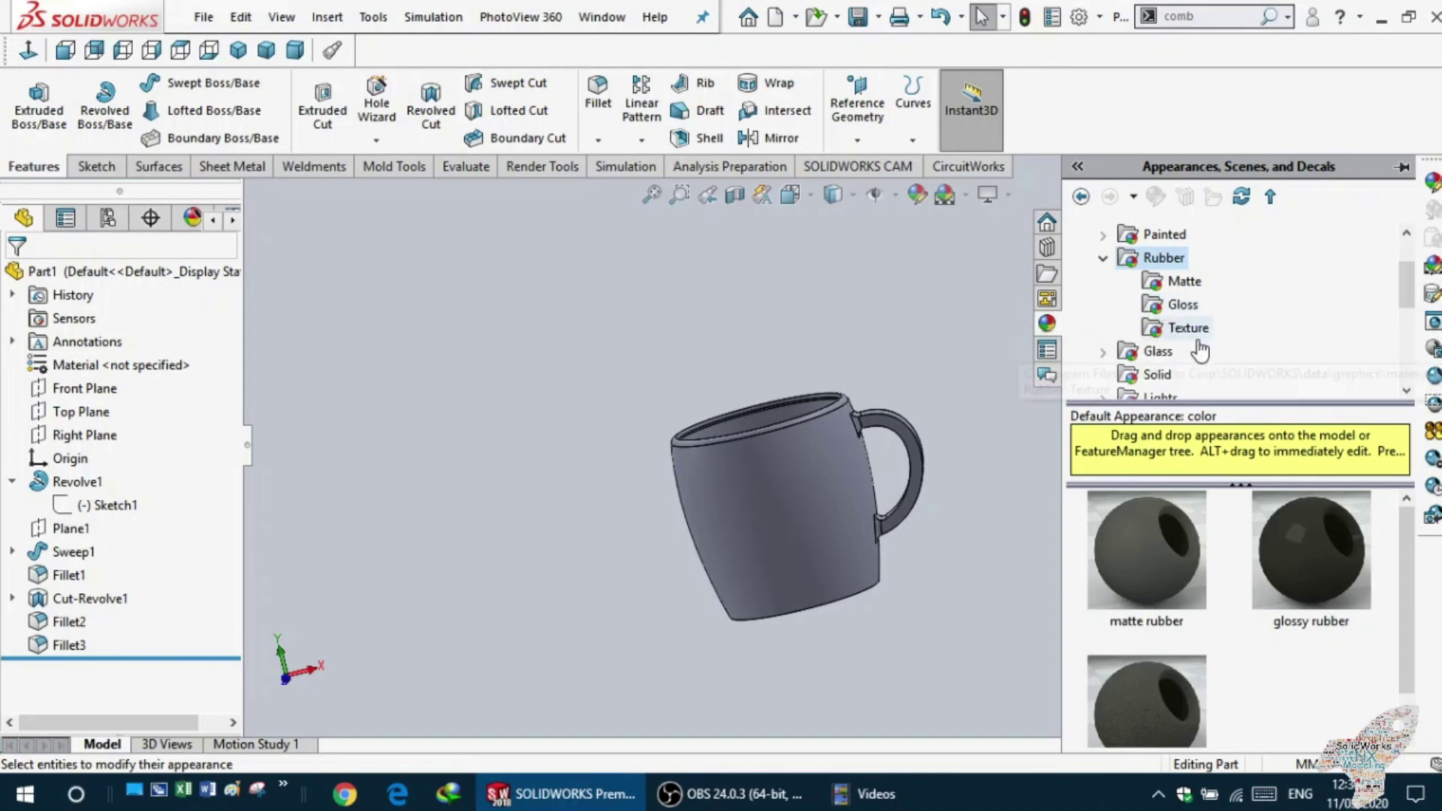
pyautogui.click(1165, 334)
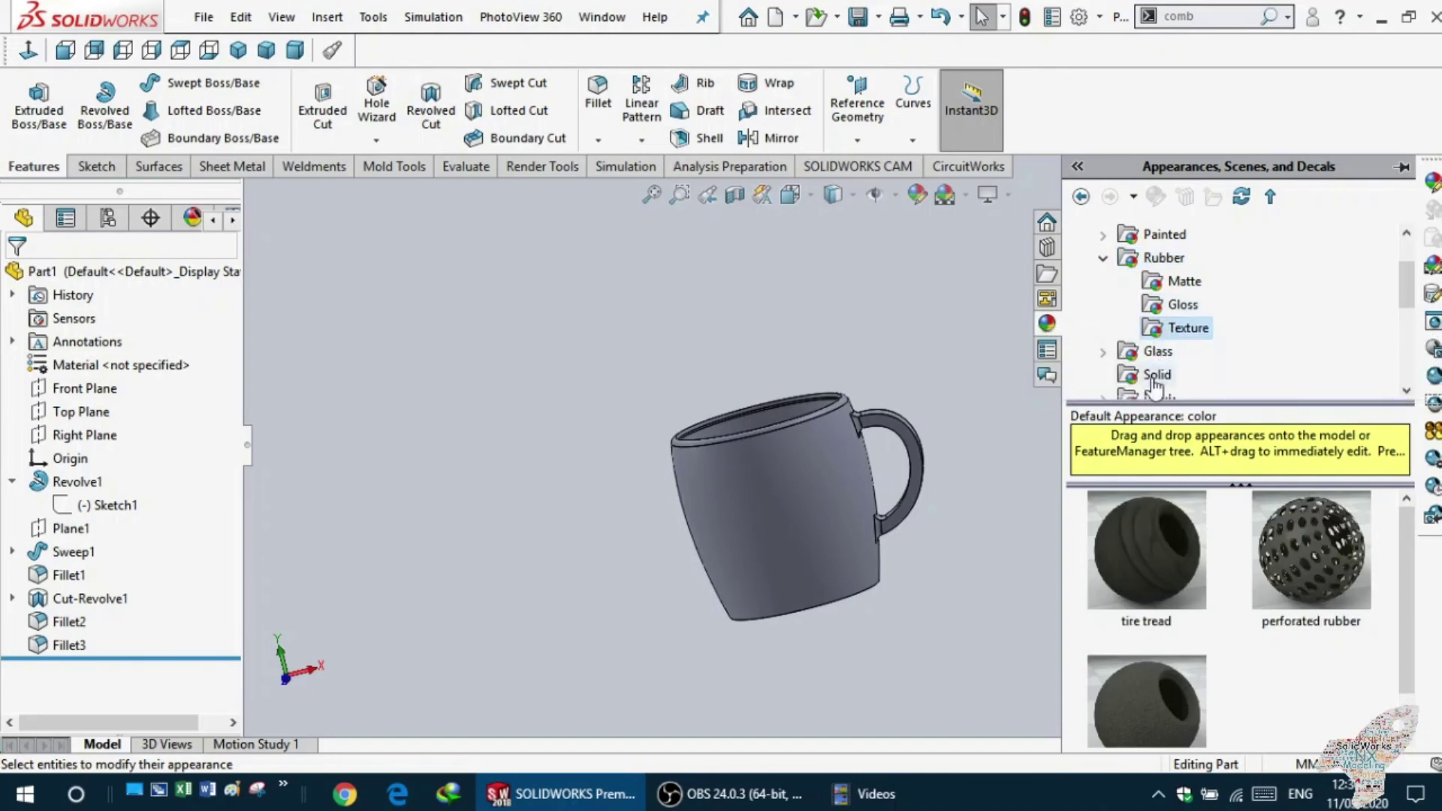
pyautogui.scroll(-1, 1215, 582)
pyautogui.scroll(1, 1214, 582)
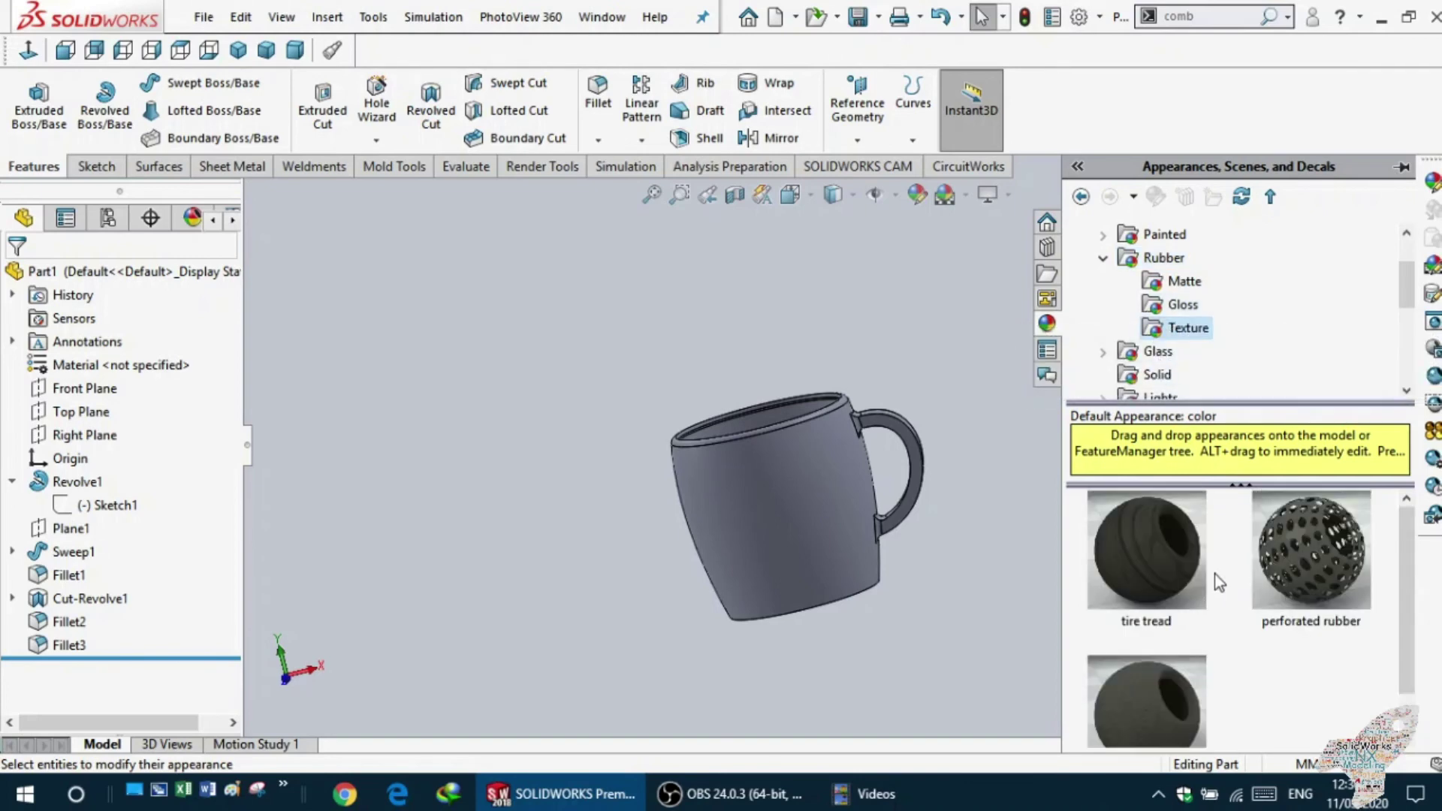
pyautogui.click(1264, 556)
pyautogui.moveTo(781, 526); pyautogui.dragTo(767, 495)
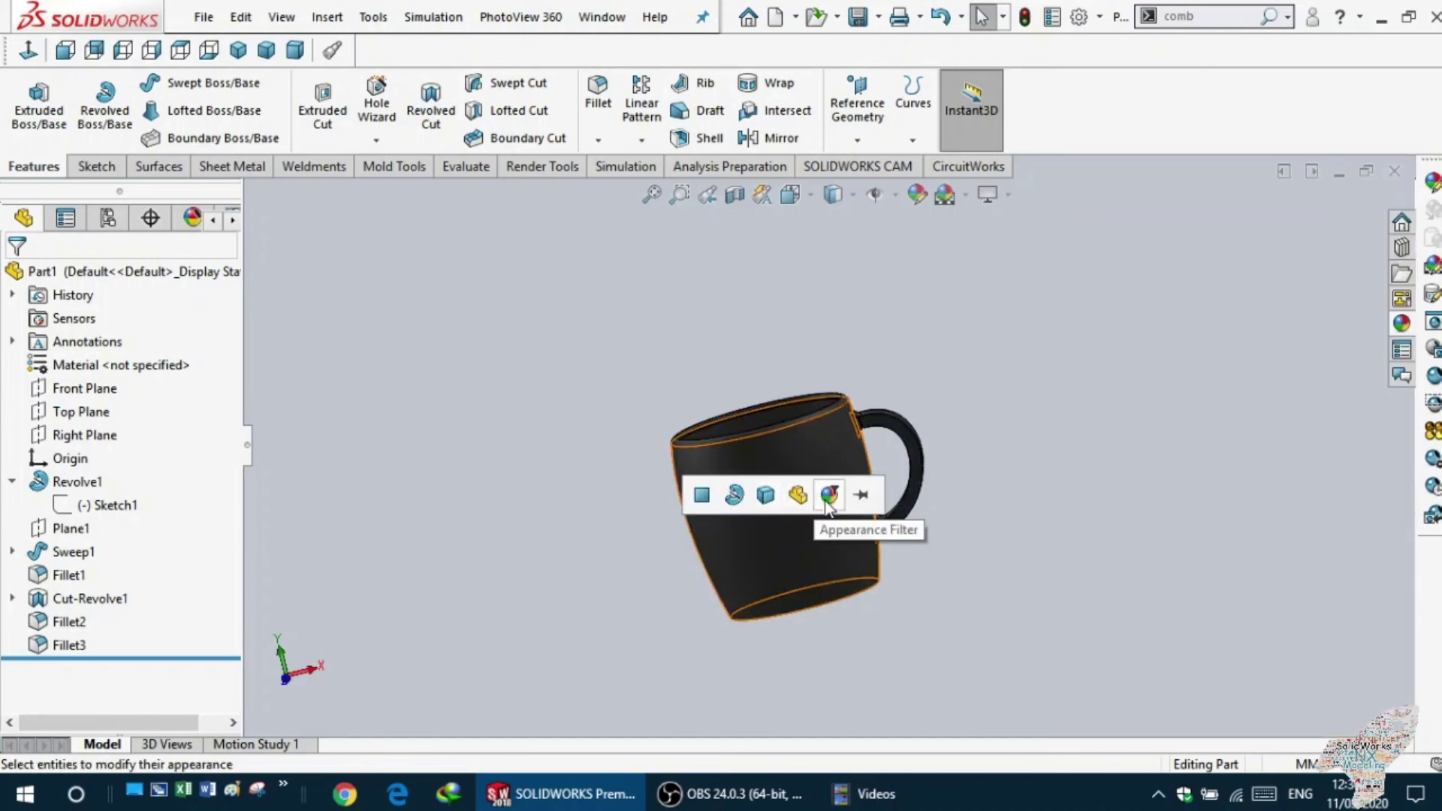
# - Discard the perforated rubber preview and expand the Glass appearance category
pyautogui.click(769, 499)
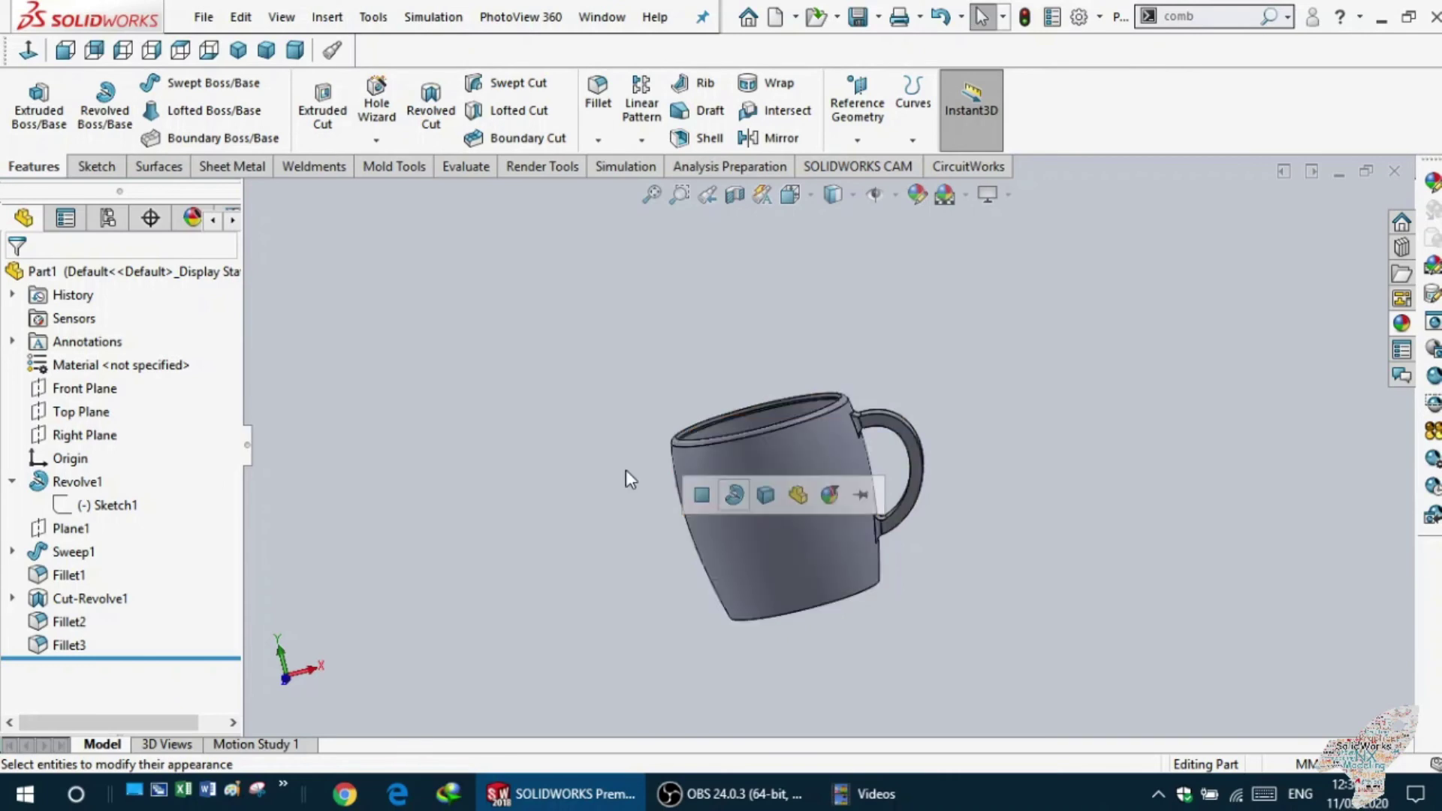
pyautogui.click(1408, 325)
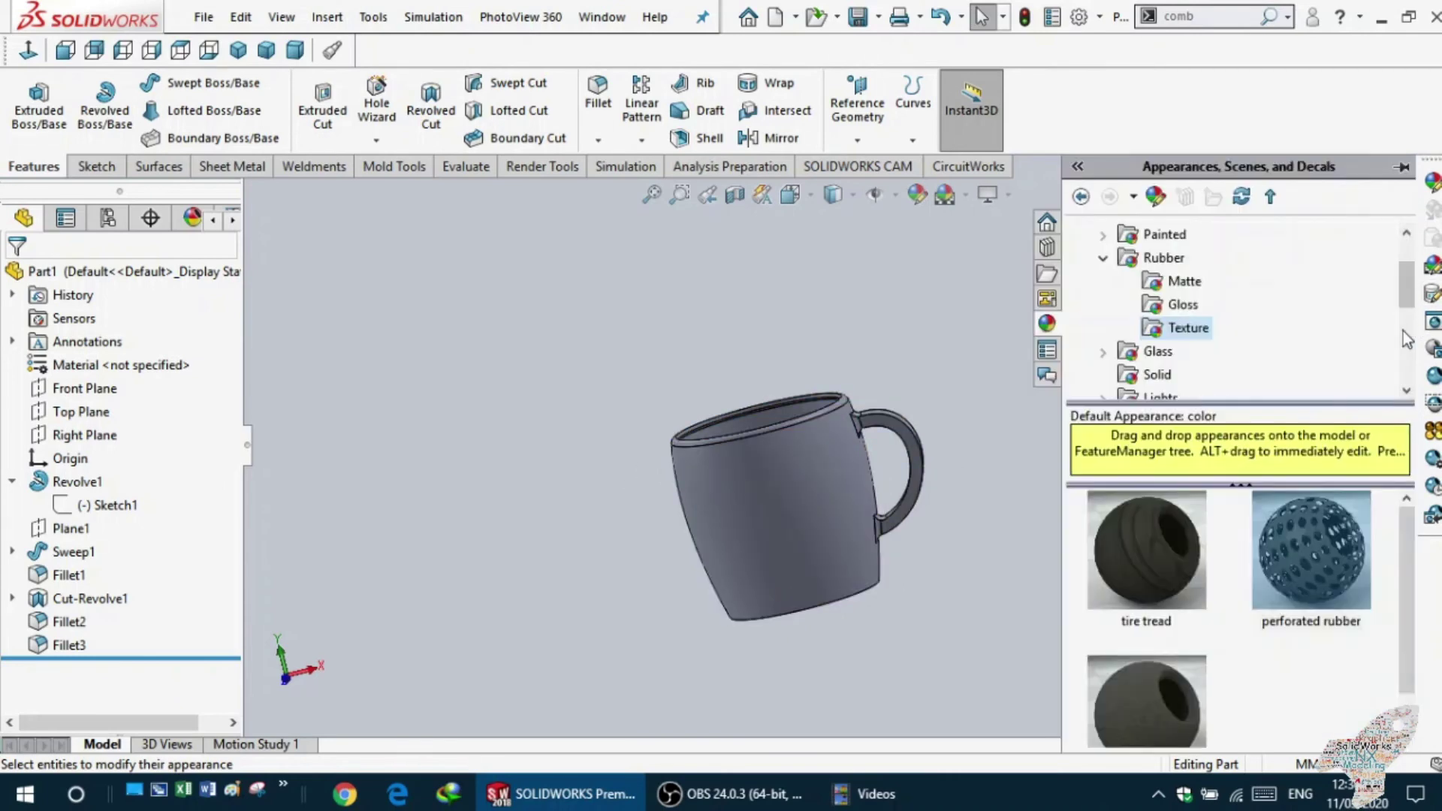
pyautogui.click(1141, 358)
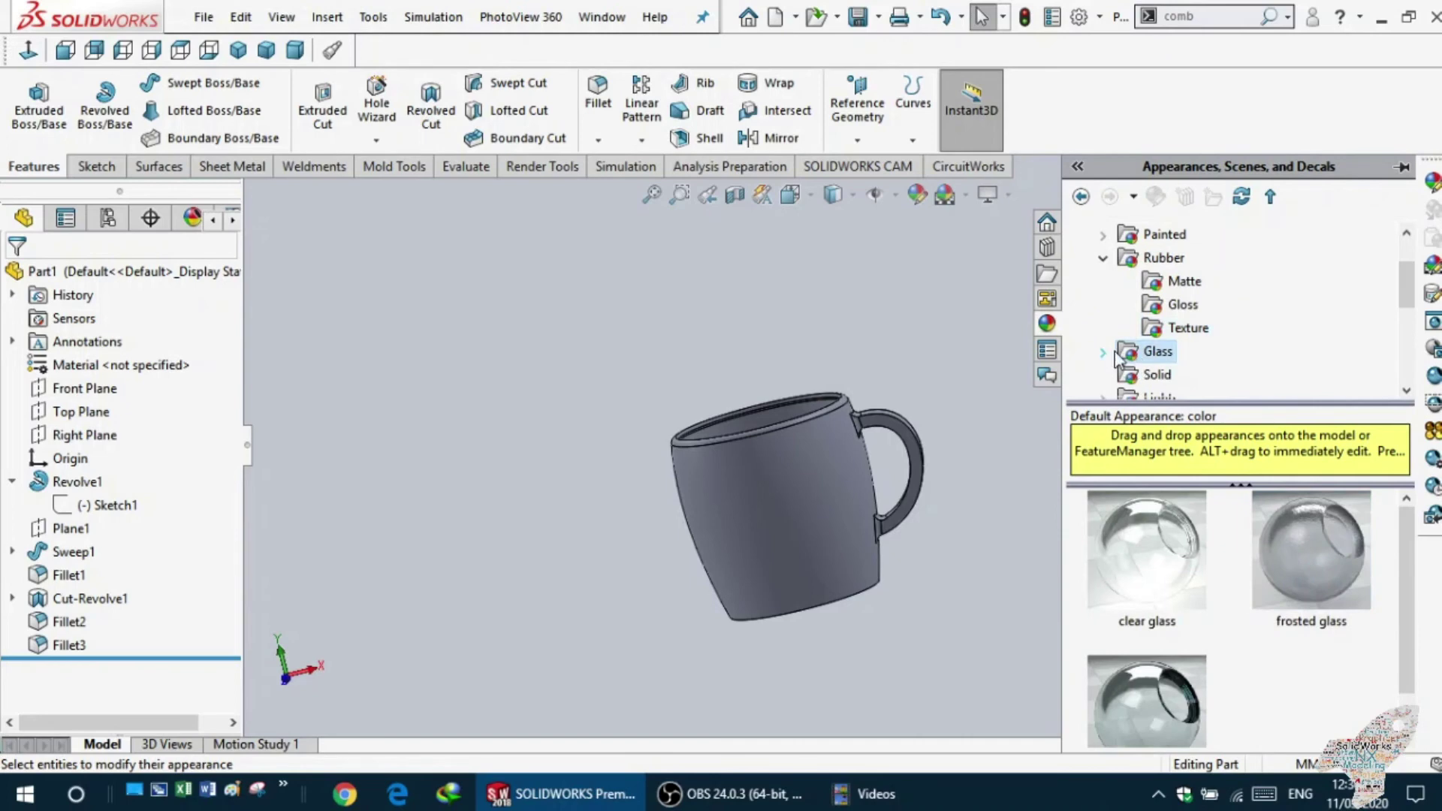
pyautogui.doubleClick(1115, 358)
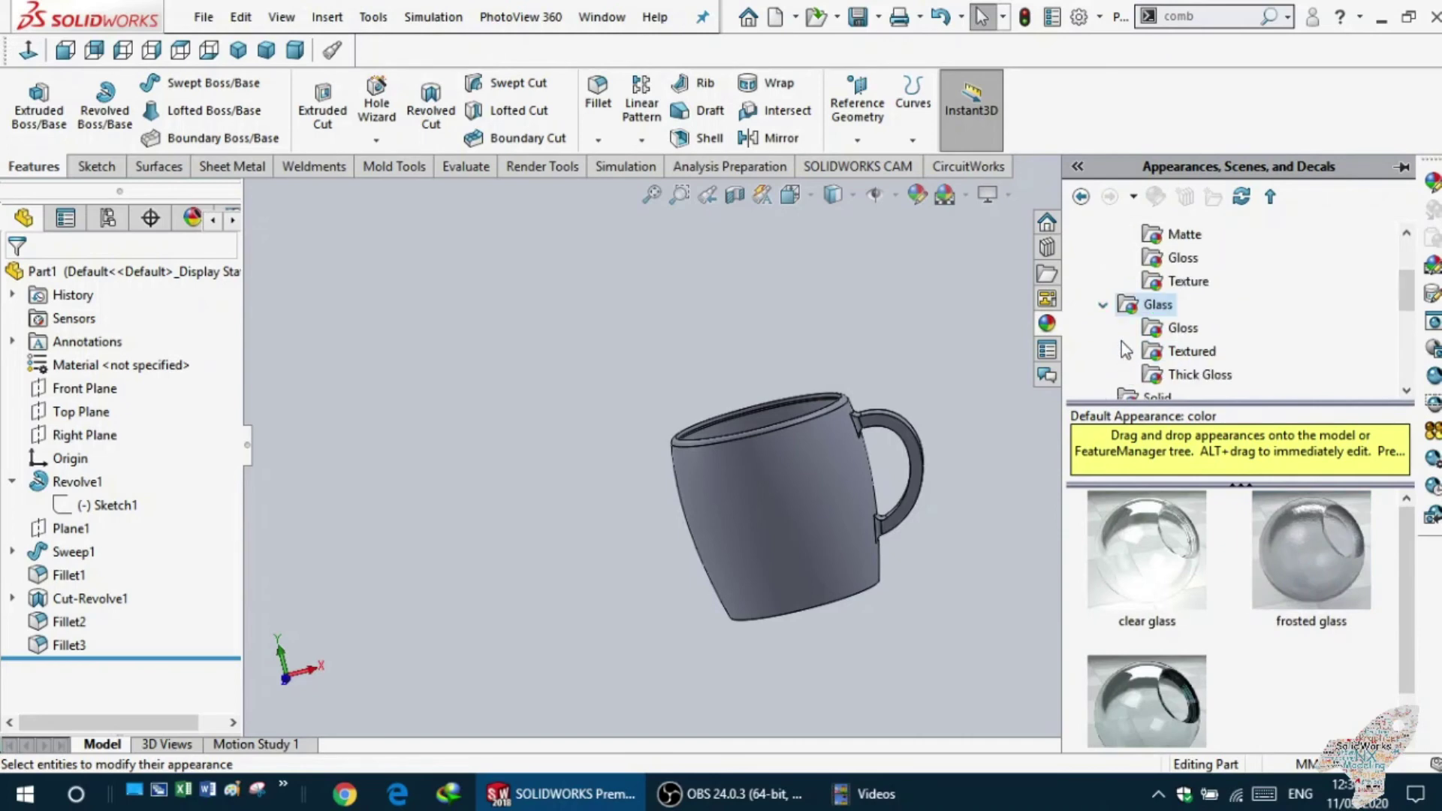
# - Drop Textured glass 'glass frosted 01' onto the whole mug part, then orbit the view
pyautogui.click(1165, 377)
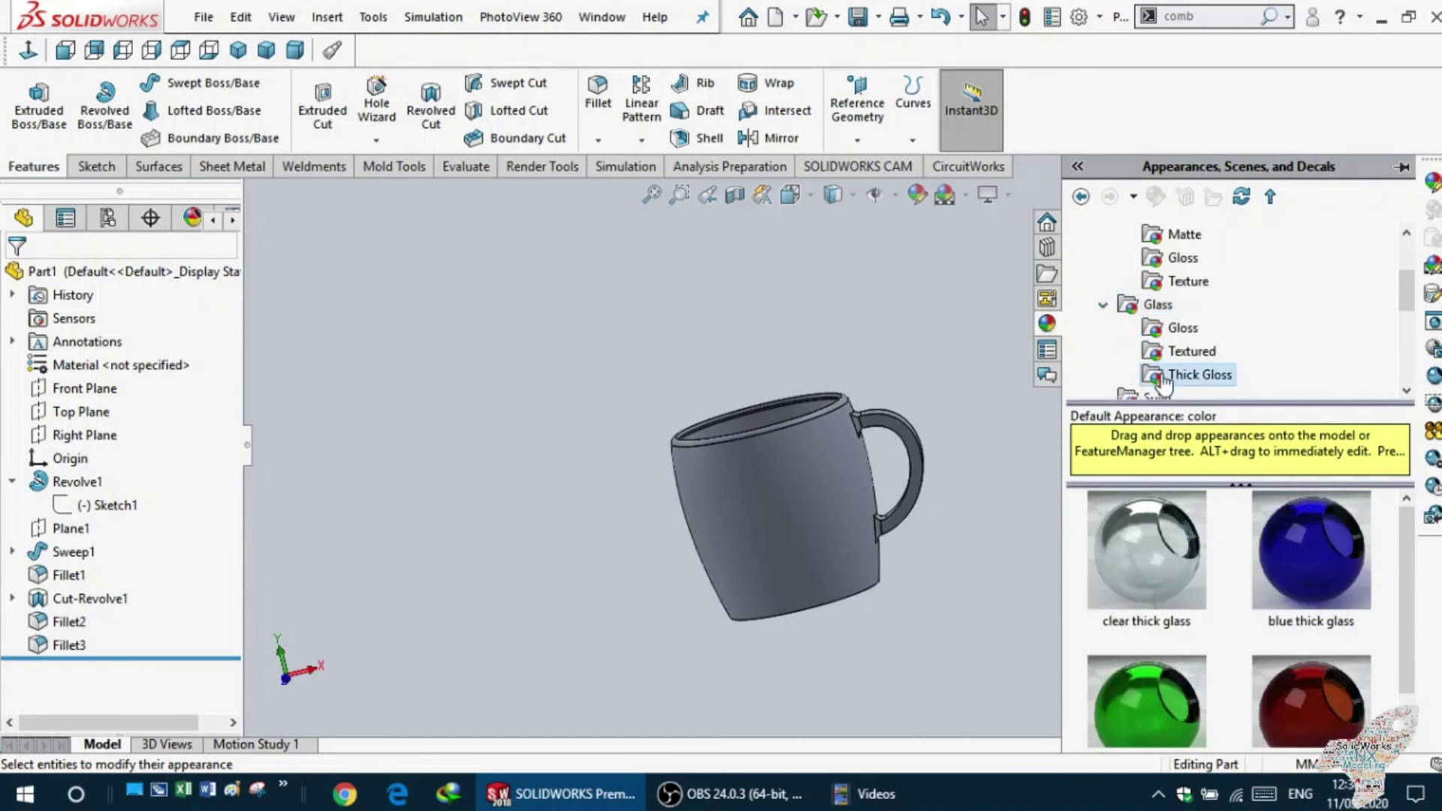
pyautogui.click(1165, 356)
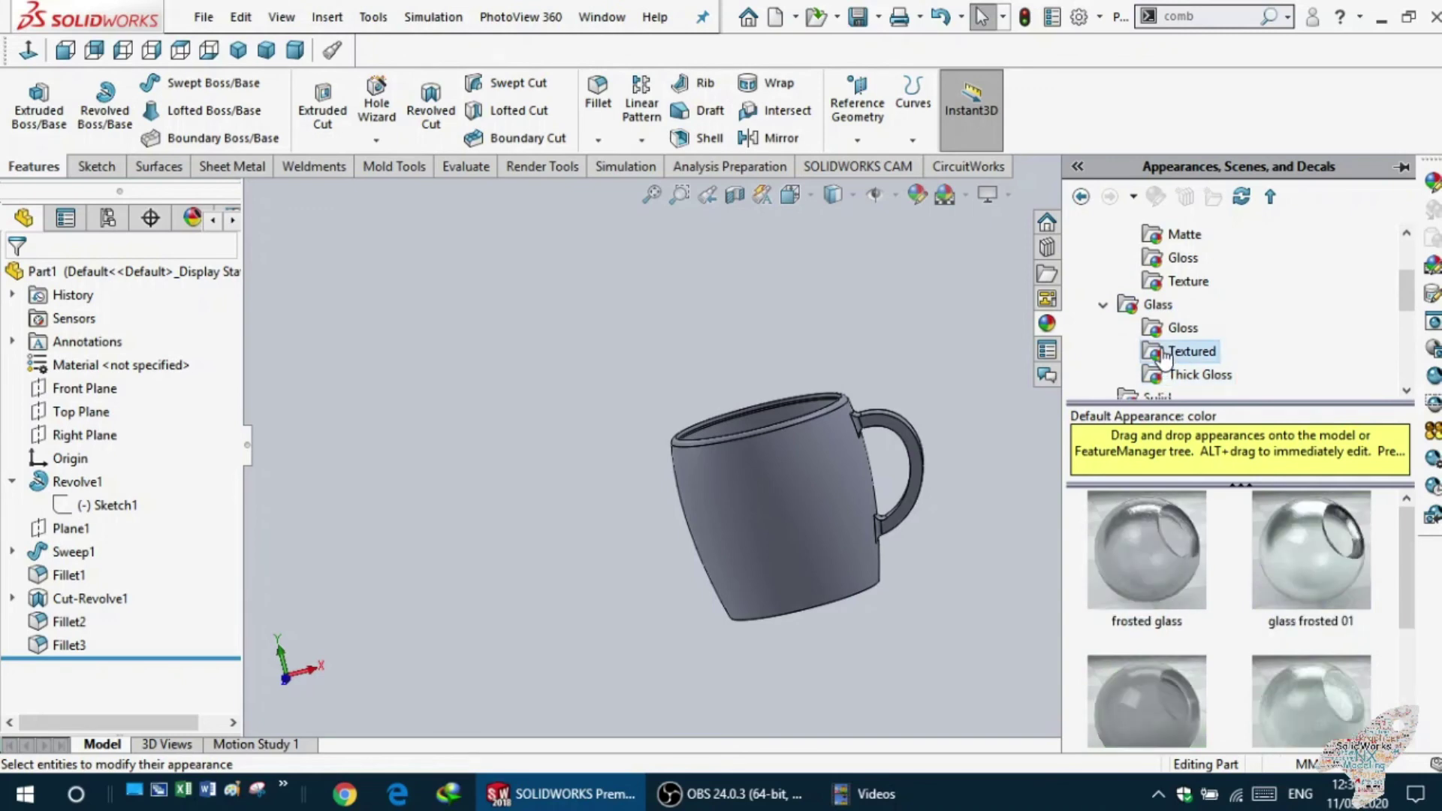
pyautogui.click(1171, 328)
pyautogui.moveTo(1311, 548)
pyautogui.mouseDown()
pyautogui.moveTo(1051, 531)
pyautogui.moveTo(778, 451)
pyautogui.mouseUp()
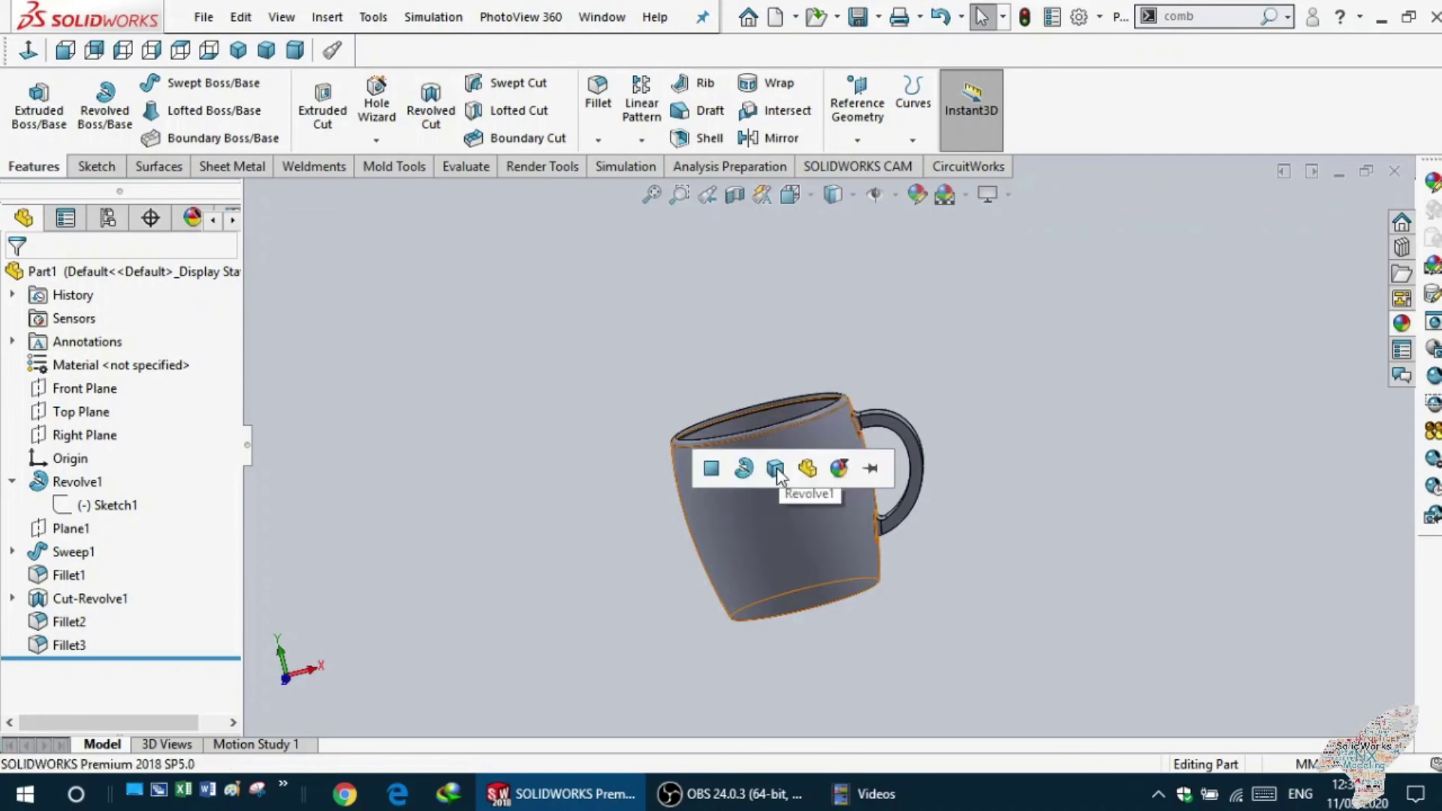
pyautogui.click(815, 479)
pyautogui.moveTo(832, 437); pyautogui.dragTo(865, 467, button='middle')
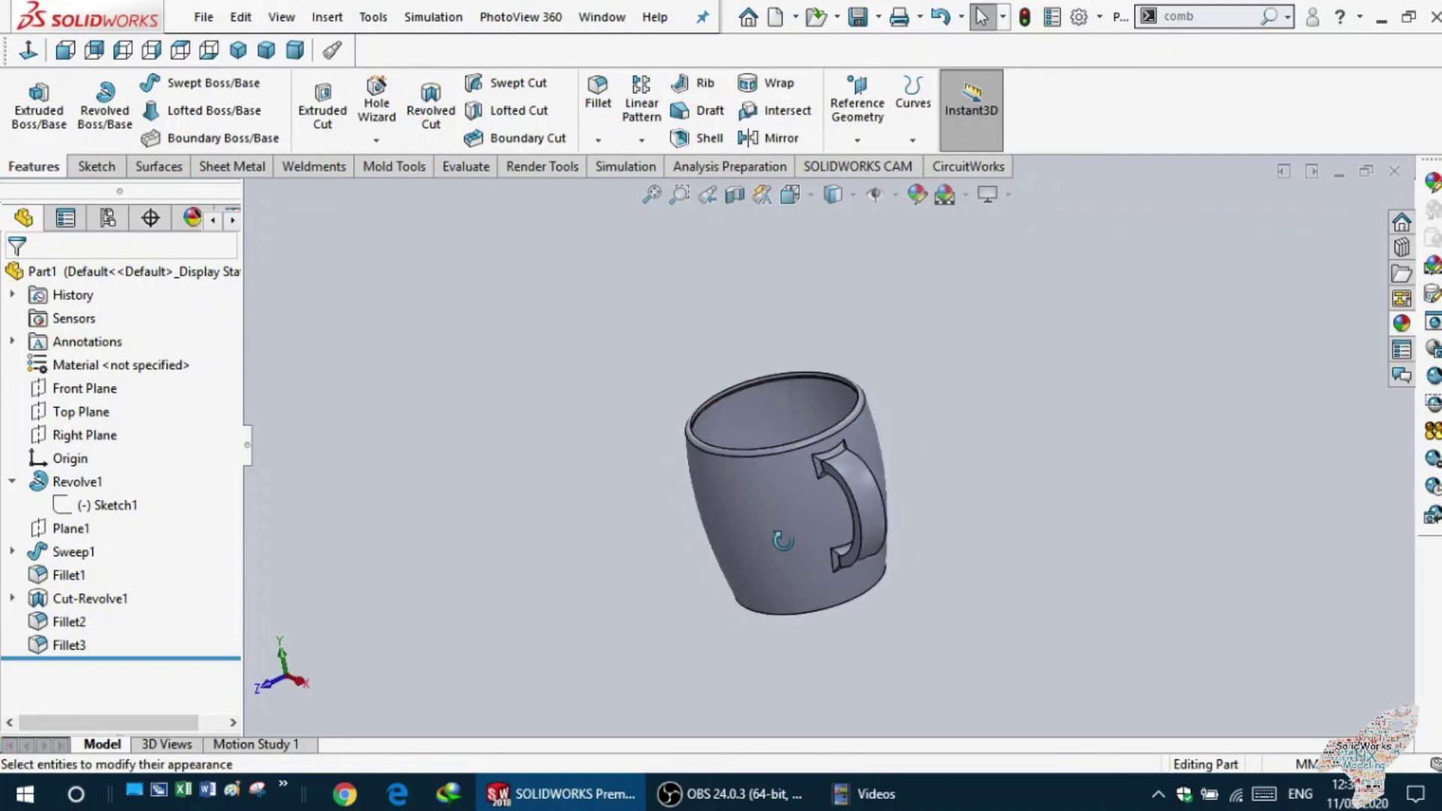
# - Orbit to the mug's bottom, then preview the Red solid colour on it and discard it
pyautogui.scroll(-2, 859, 478)
pyautogui.scroll(-2, 759, 483)
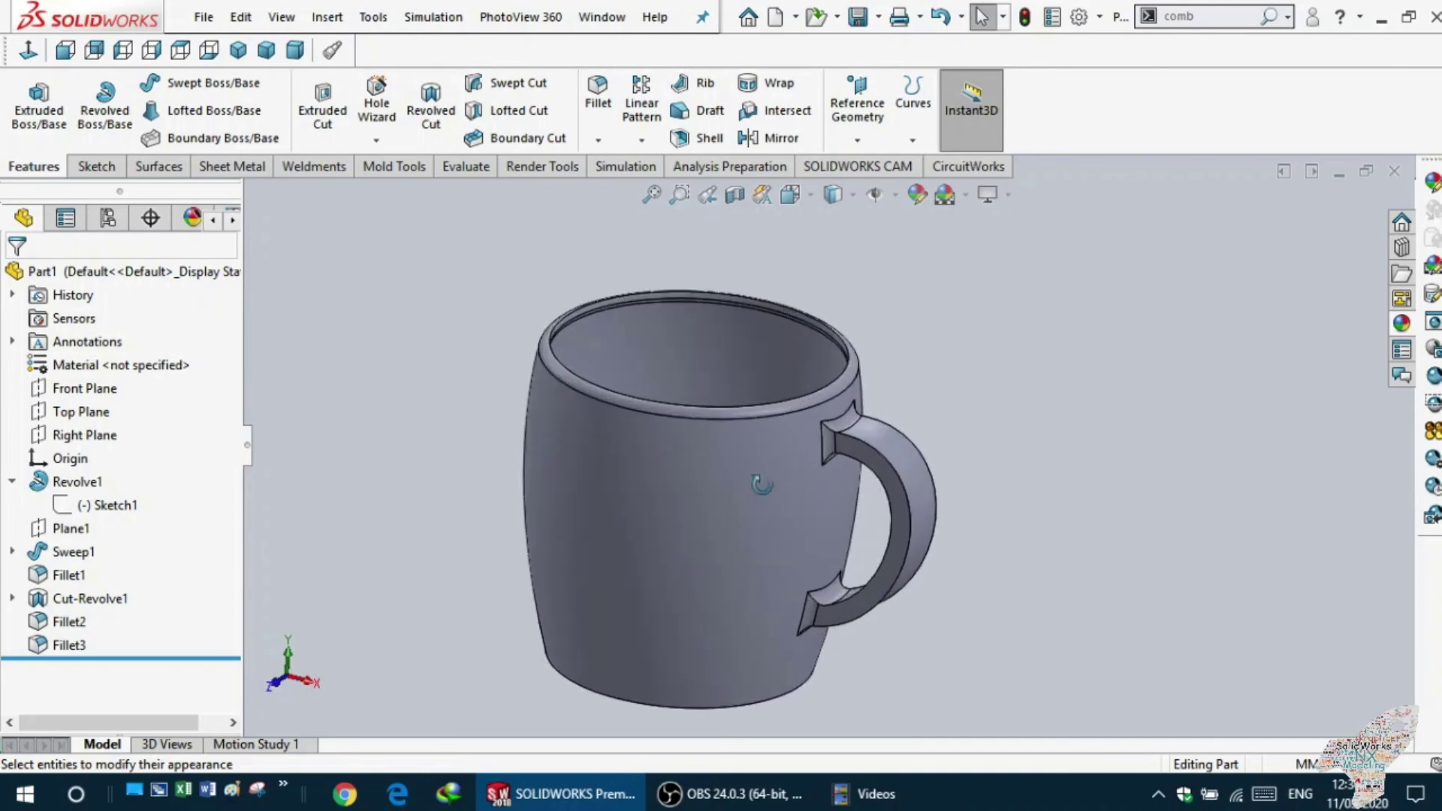
pyautogui.moveTo(759, 483)
pyautogui.mouseDown(button='middle')
pyautogui.moveTo(690, 419)
pyautogui.moveTo(889, 338)
pyautogui.mouseUp(button='middle')
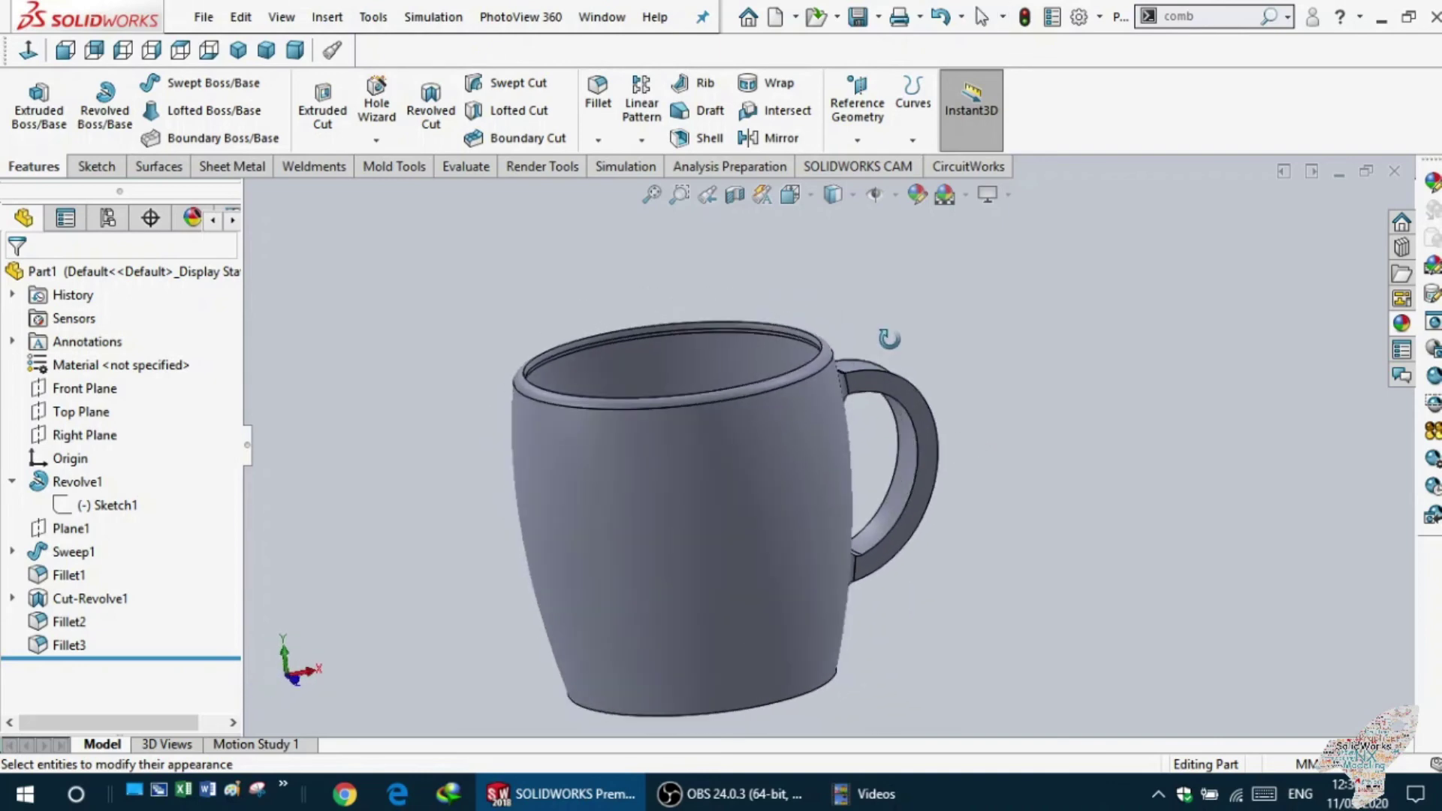
pyautogui.click(1399, 324)
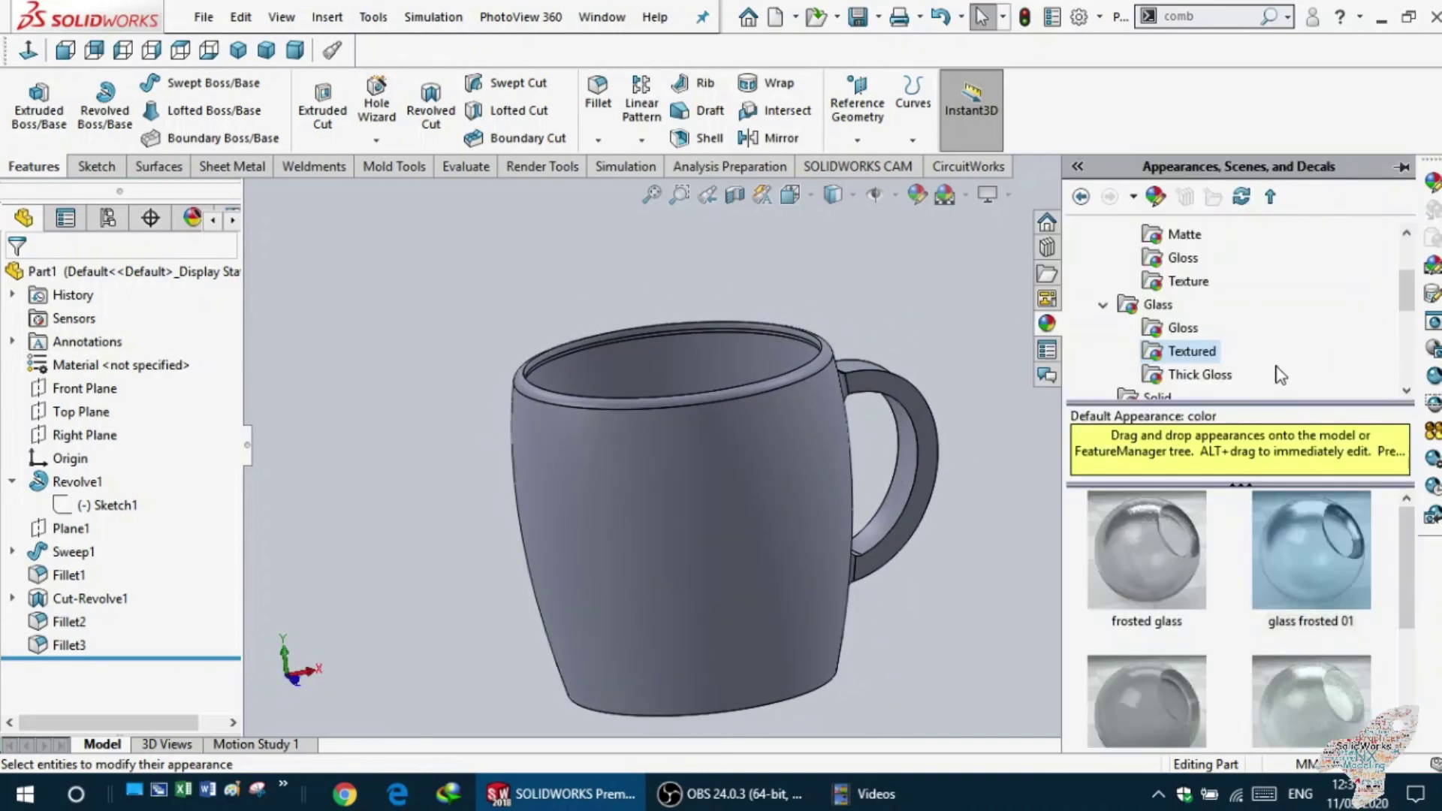
pyautogui.scroll(-1, 1252, 392)
pyautogui.scroll(-2, 1233, 372)
pyautogui.click(1130, 283)
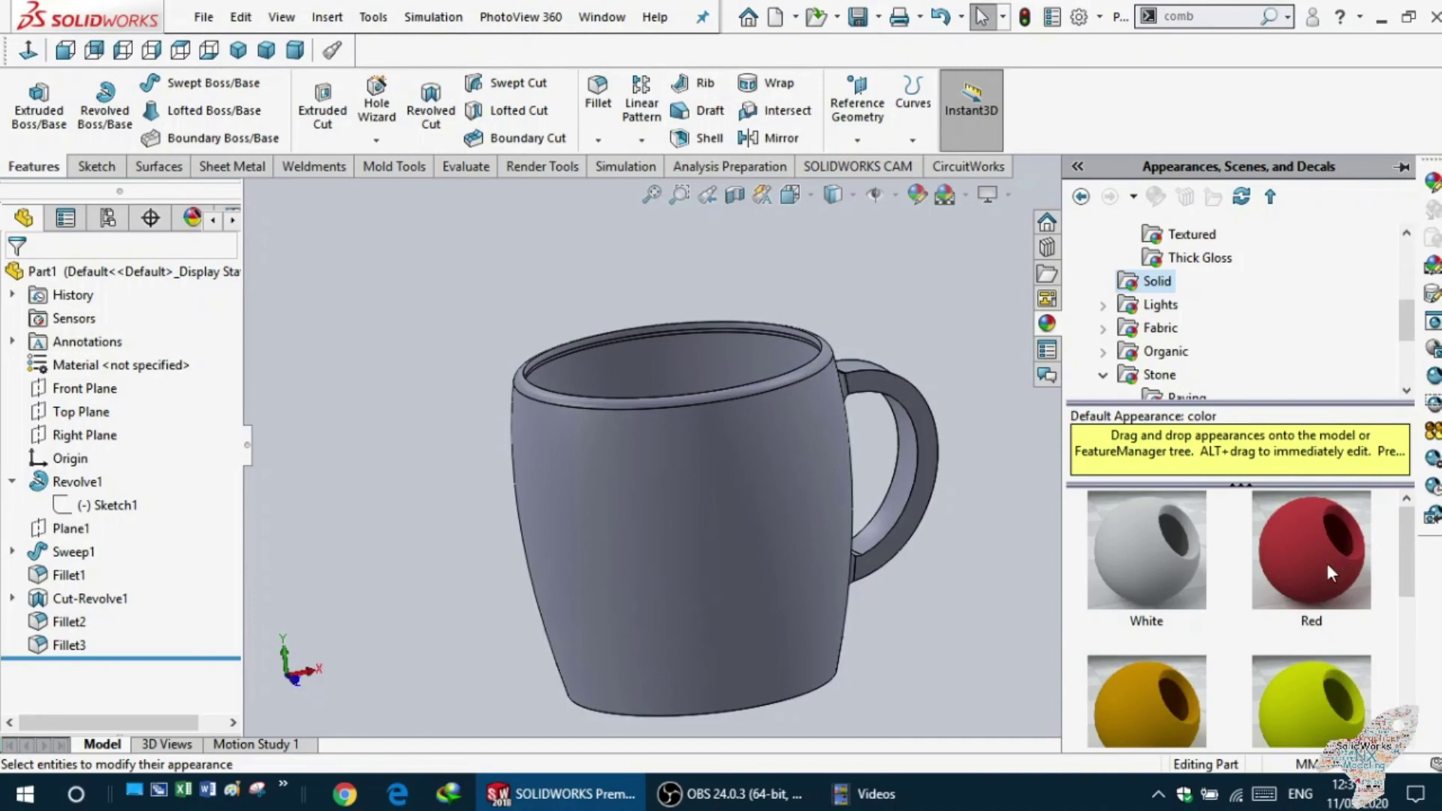
pyautogui.scroll(-3, 1314, 582)
pyautogui.scroll(3, 1304, 598)
pyautogui.moveTo(1305, 515); pyautogui.dragTo(651, 534)
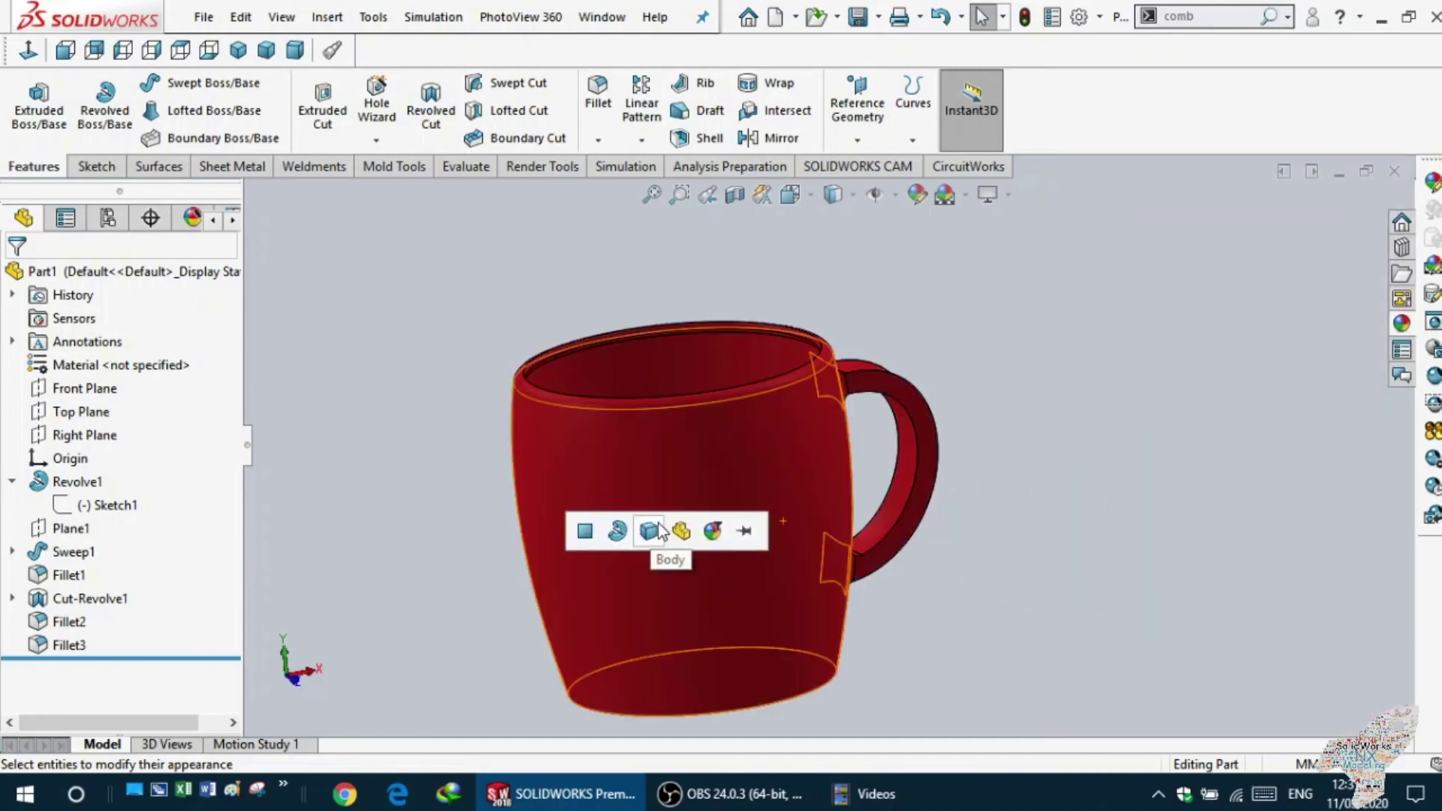
pyautogui.click(1035, 529)
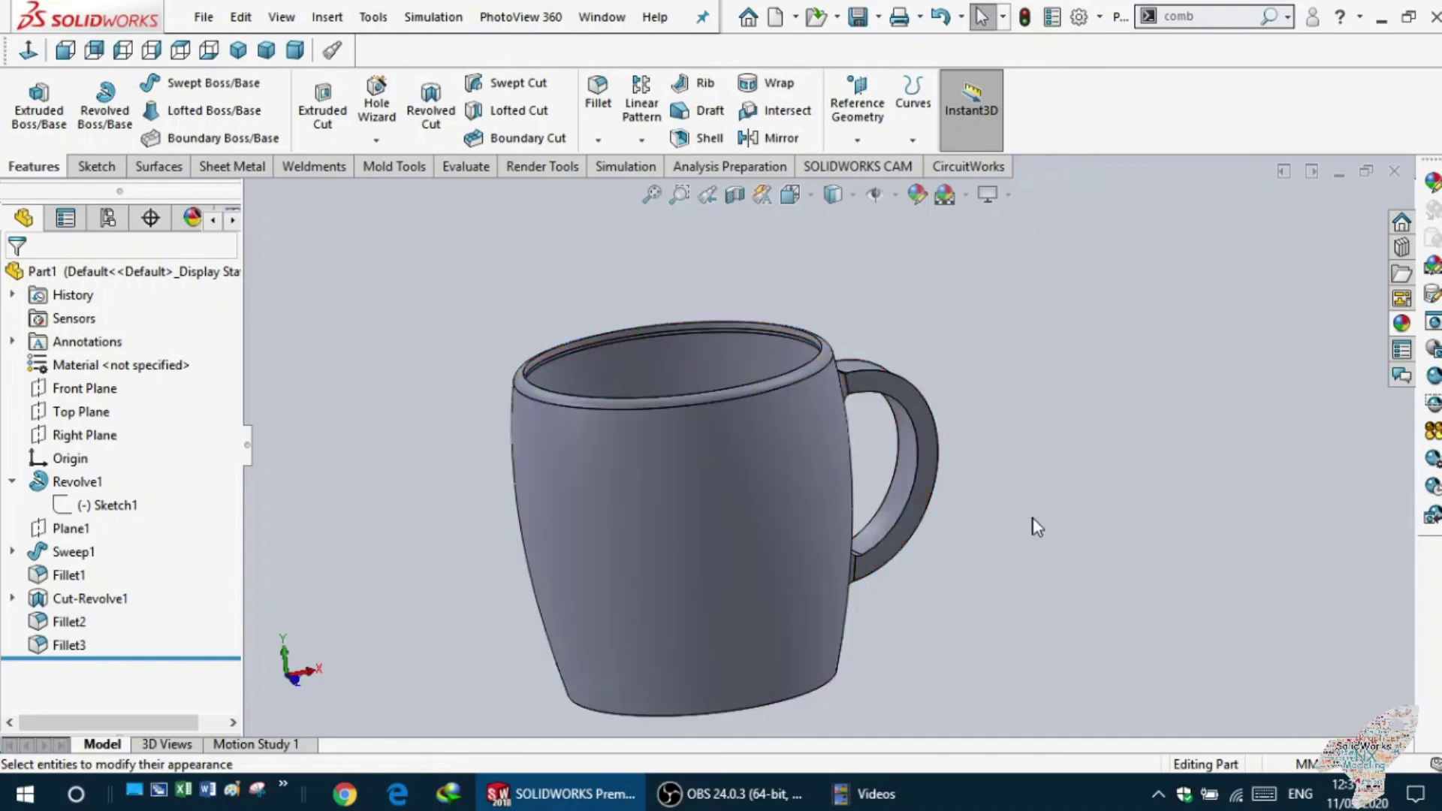
# - Browse the Painted, Sprayed paint and Matte rubber appearance swatches
pyautogui.click(1400, 324)
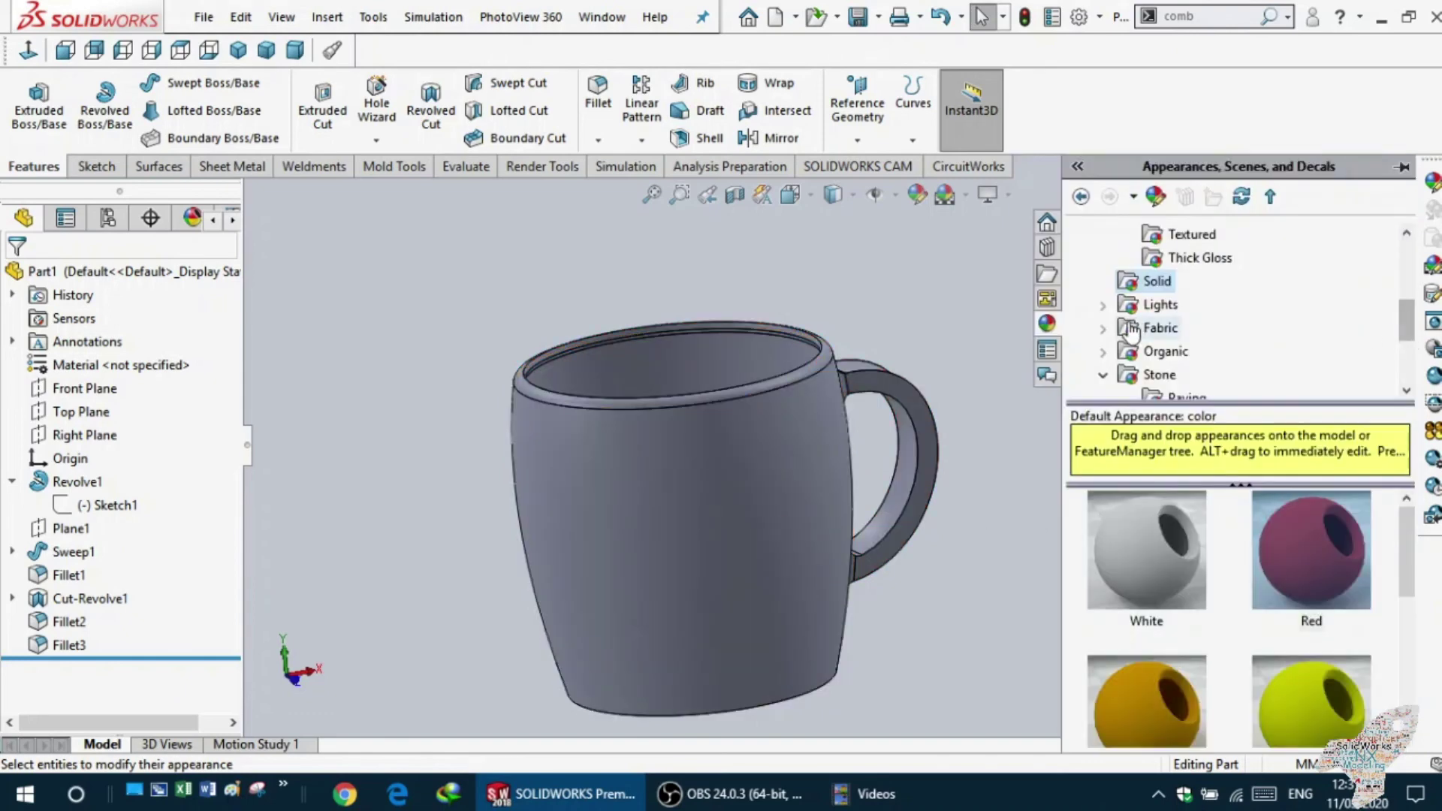
pyautogui.scroll(3, 1131, 331)
pyautogui.scroll(2, 1131, 331)
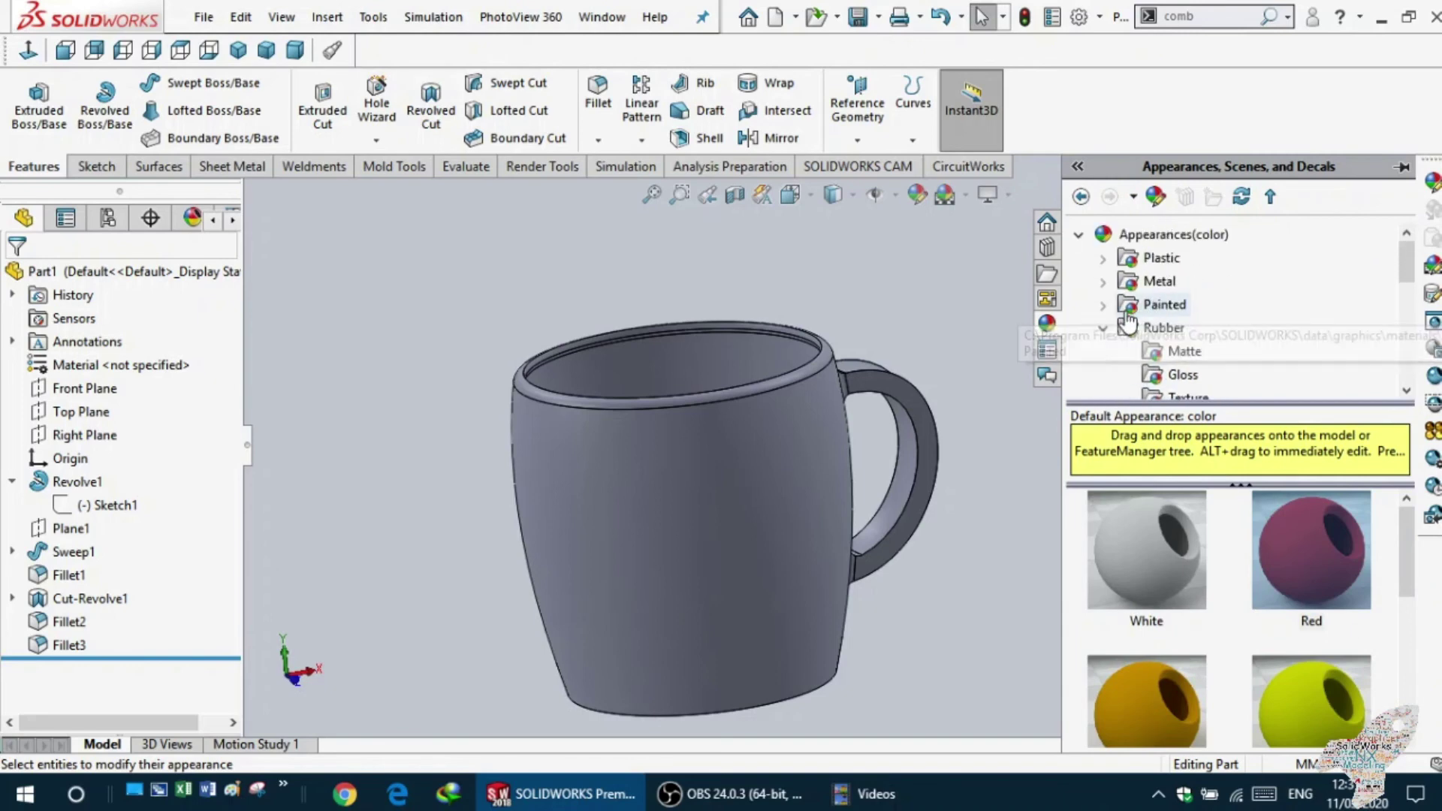
pyautogui.click(1103, 305)
pyautogui.click(1142, 307)
pyautogui.click(1157, 328)
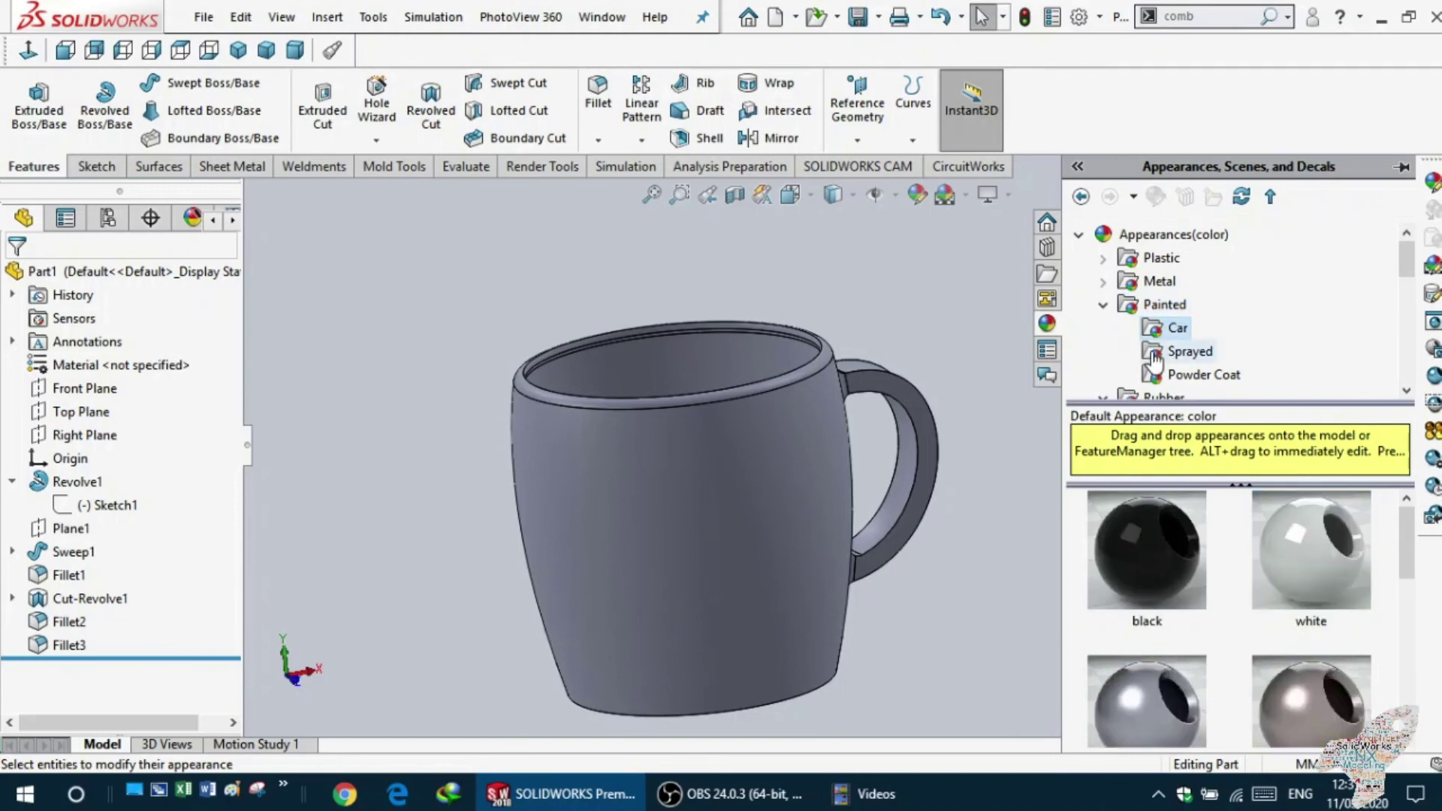
pyautogui.scroll(-1, 1145, 360)
pyautogui.scroll(-1, 1130, 364)
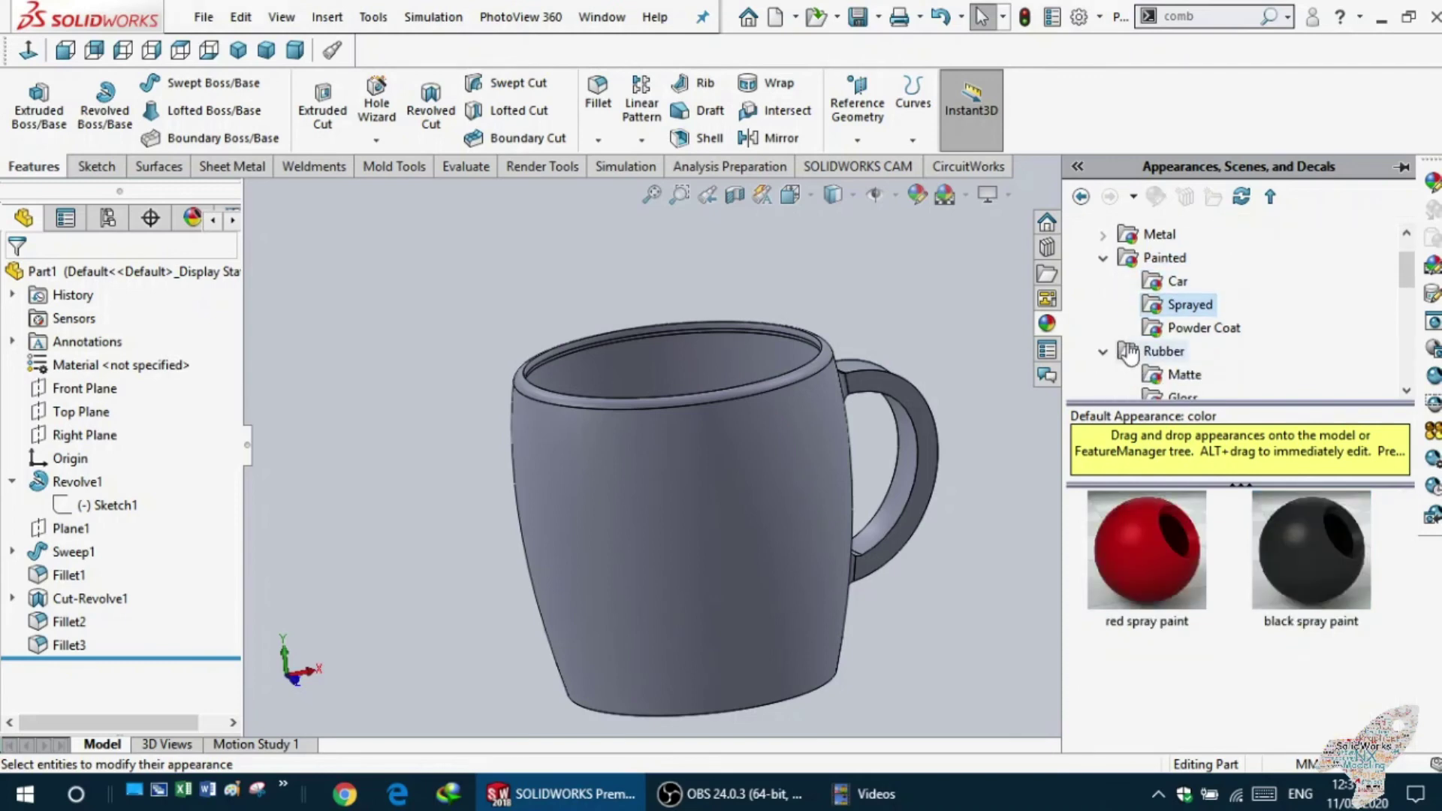
pyautogui.click(1130, 351)
pyautogui.click(1149, 374)
pyautogui.scroll(-2, 1151, 380)
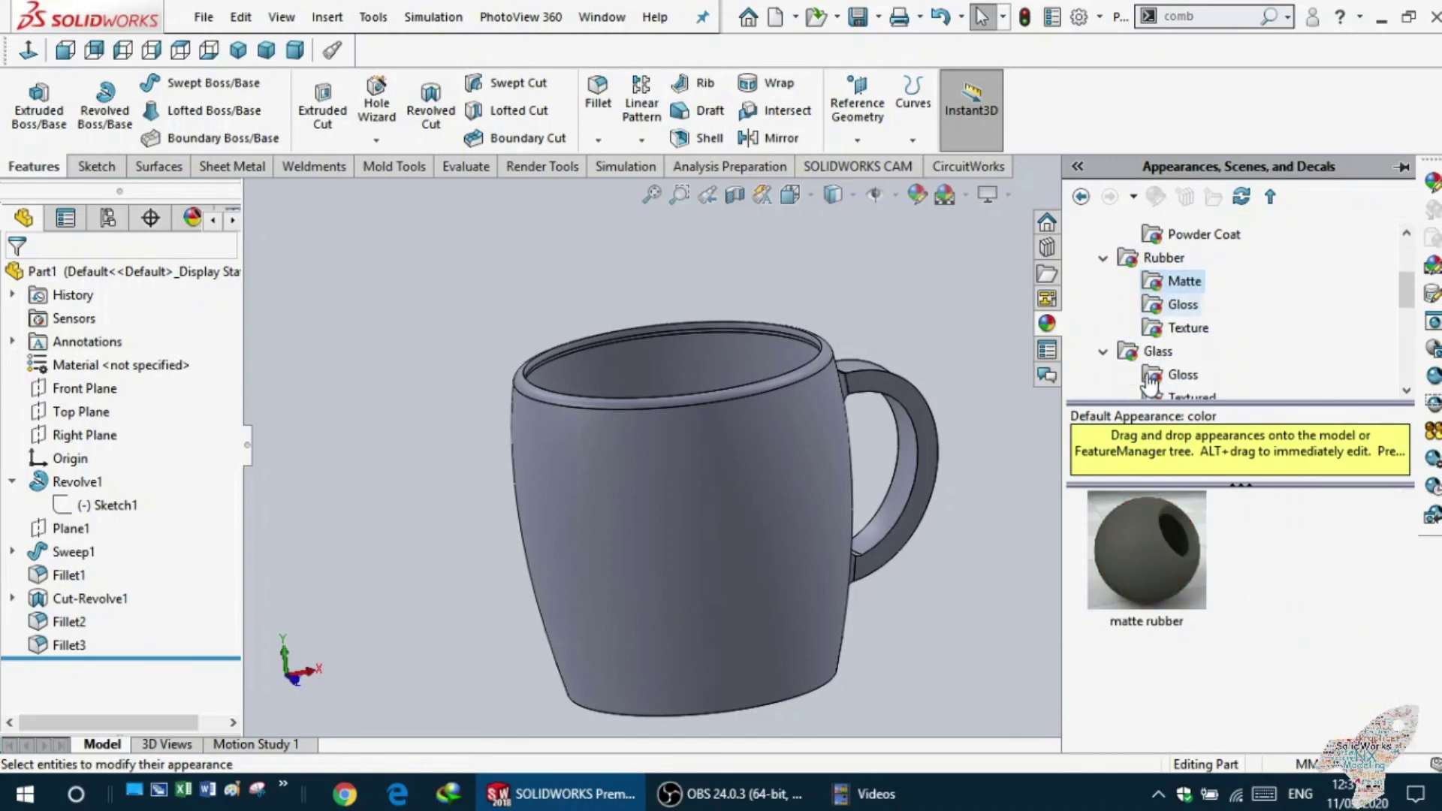
pyautogui.scroll(-1, 1149, 379)
pyautogui.scroll(-2, 1142, 376)
# - Look through Lights > Neon Tube, then drag the blue-green Fabric > Cloth carpet swatch onto the mug
pyautogui.click(1123, 311)
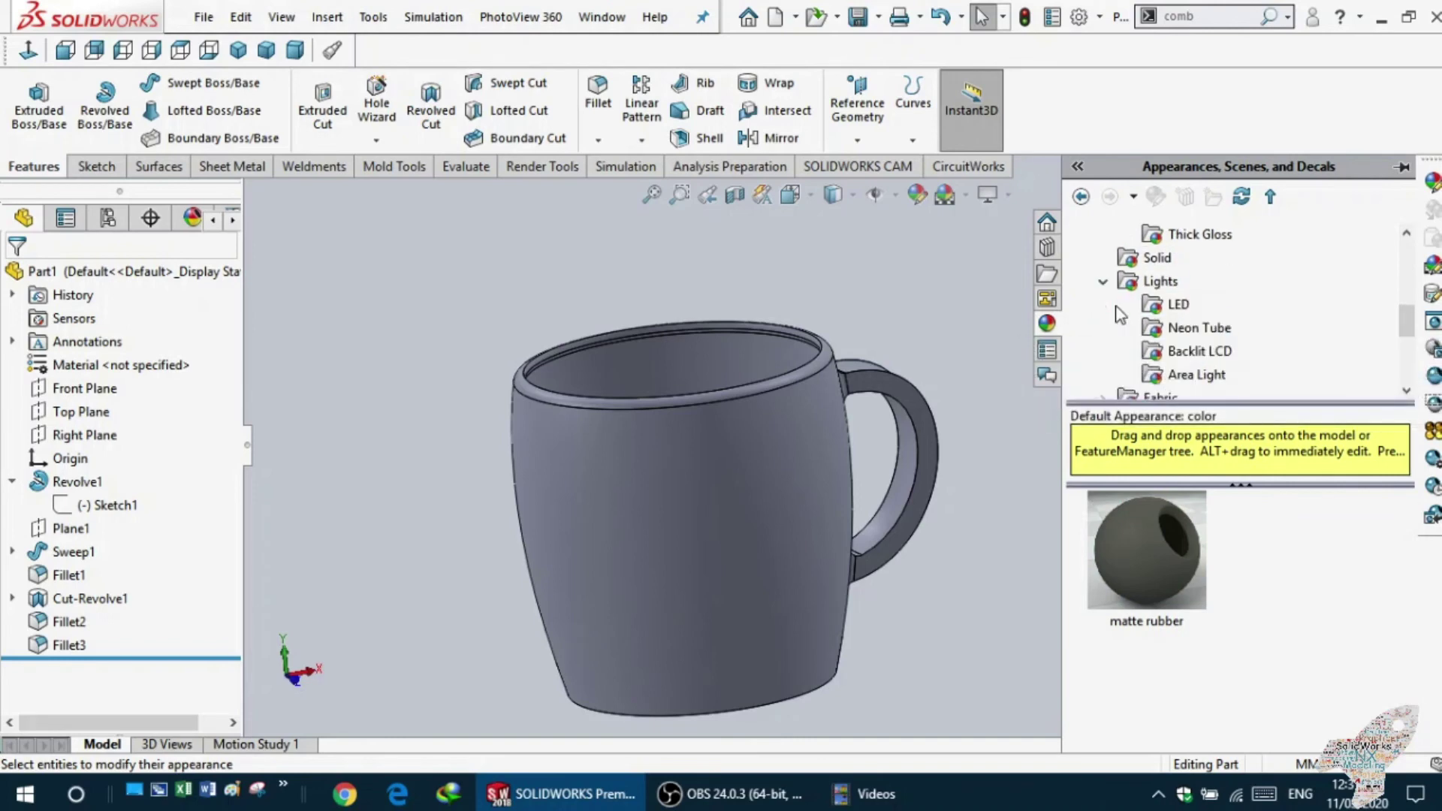
pyautogui.click(1166, 329)
pyautogui.scroll(-1, 1126, 355)
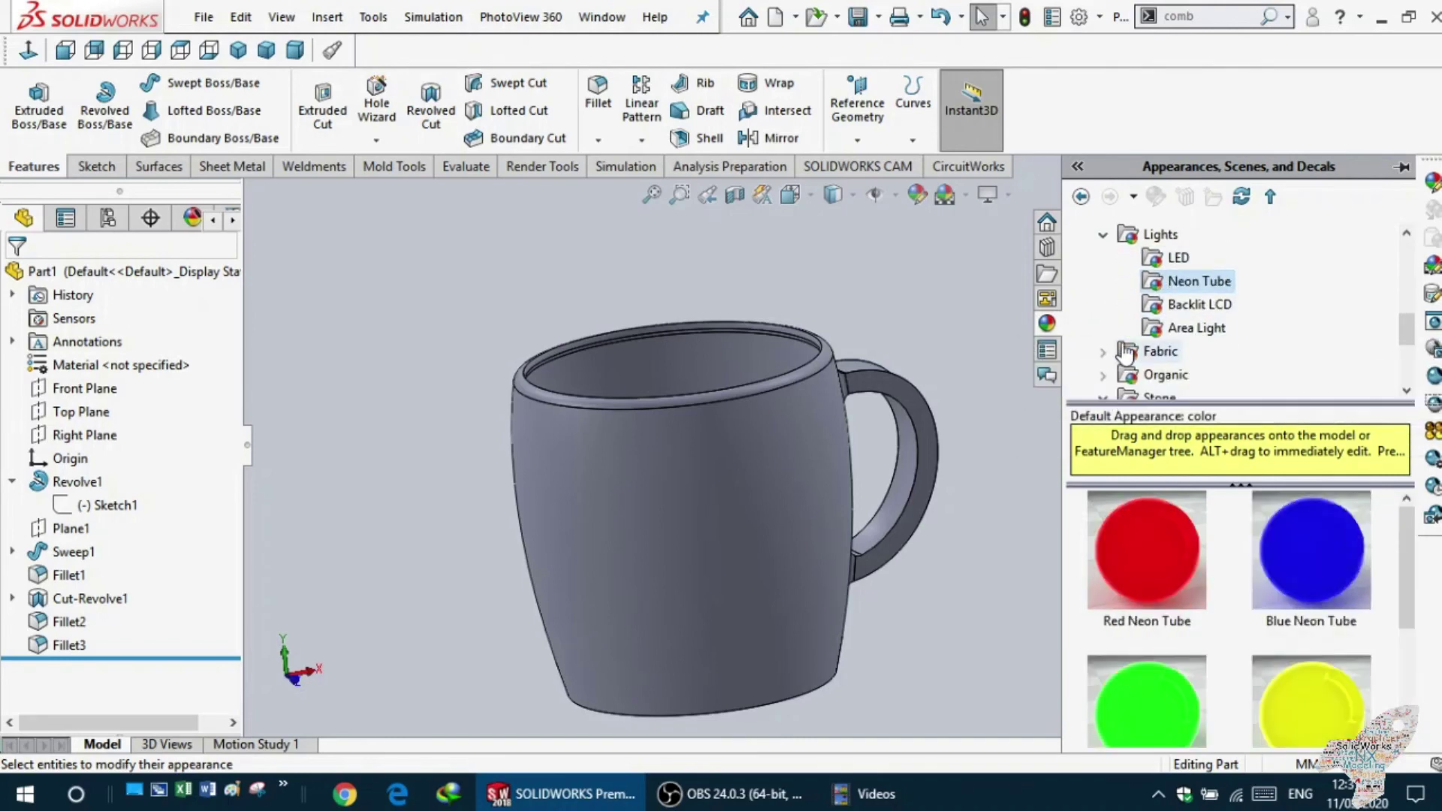
pyautogui.click(1124, 353)
pyautogui.click(1101, 352)
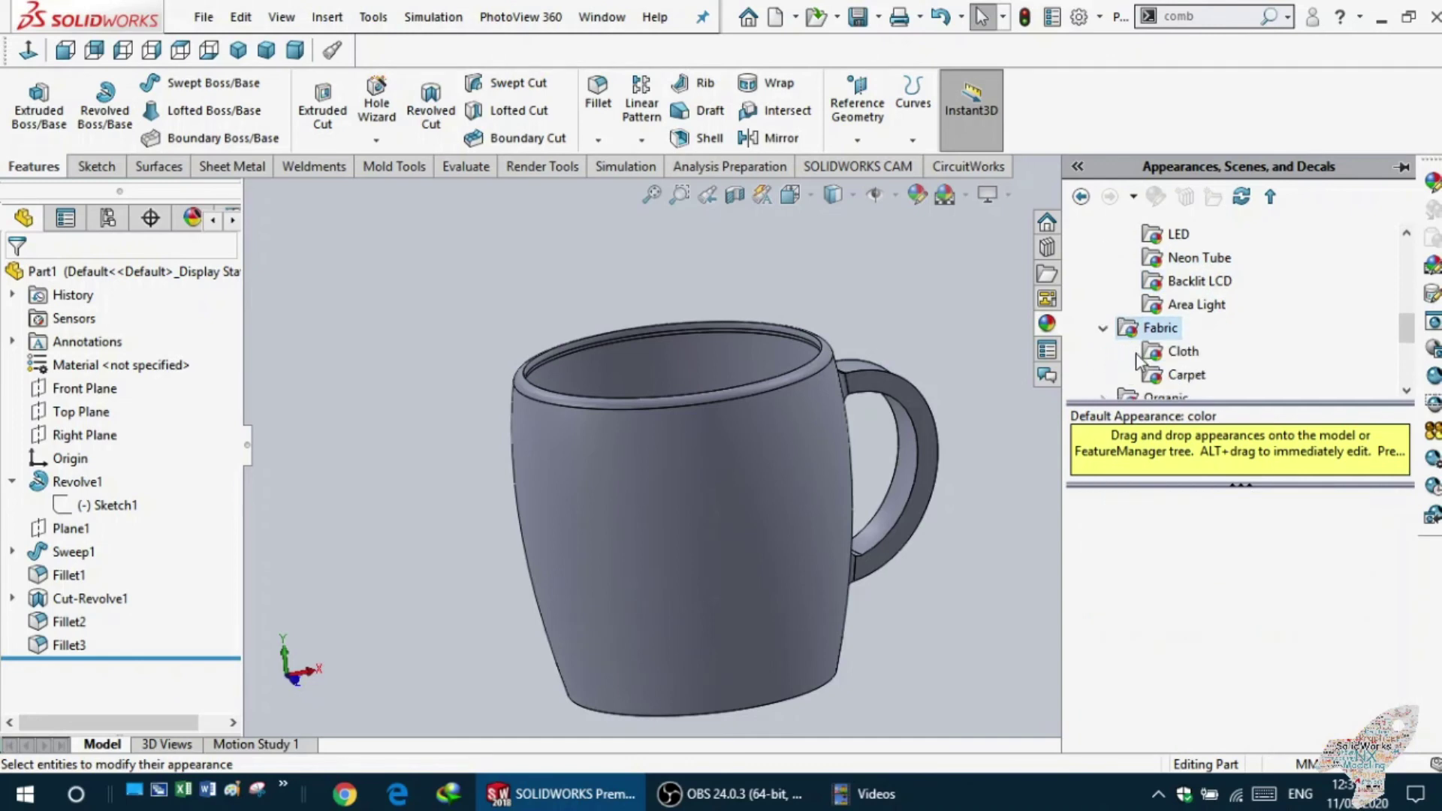
pyautogui.click(1149, 354)
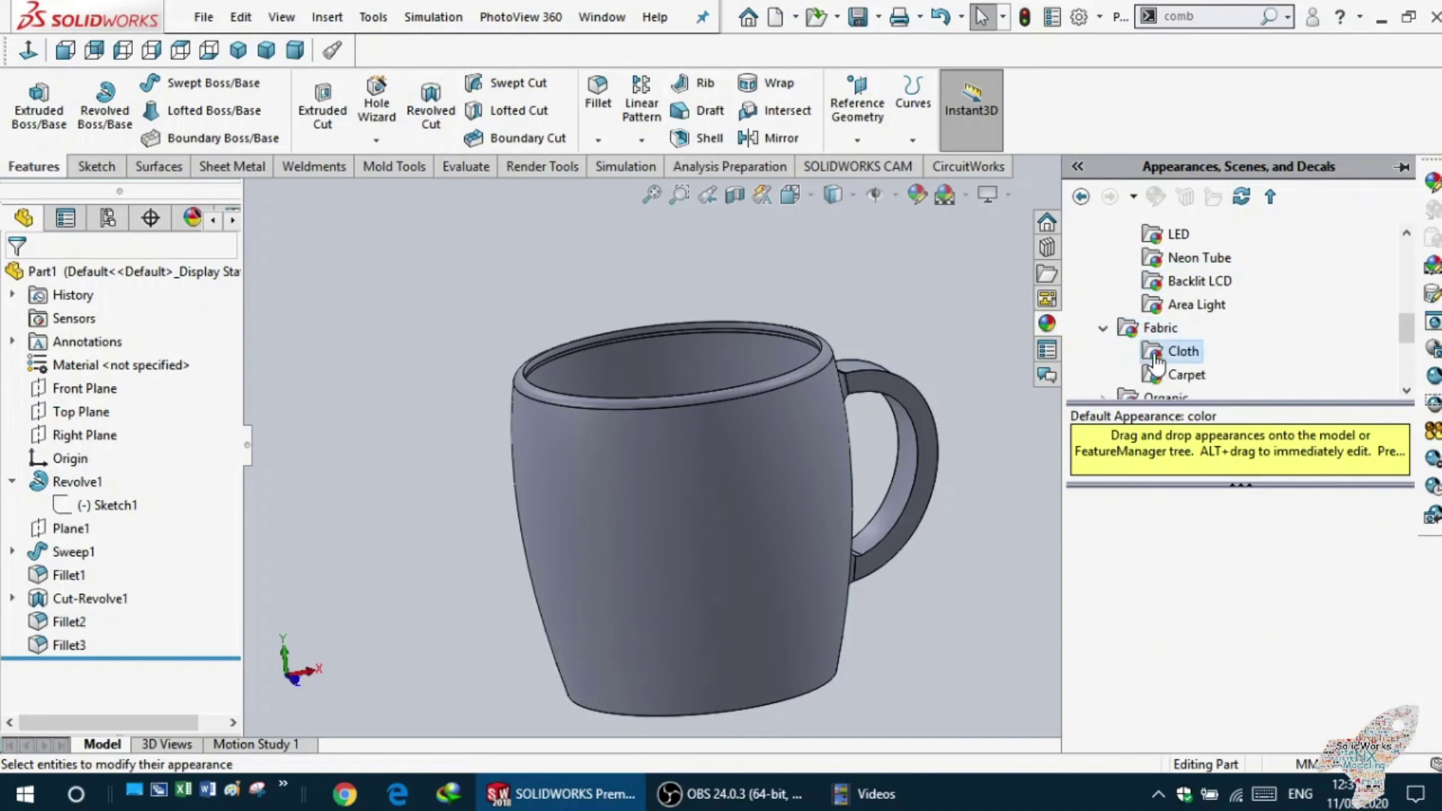
pyautogui.scroll(-2, 1154, 363)
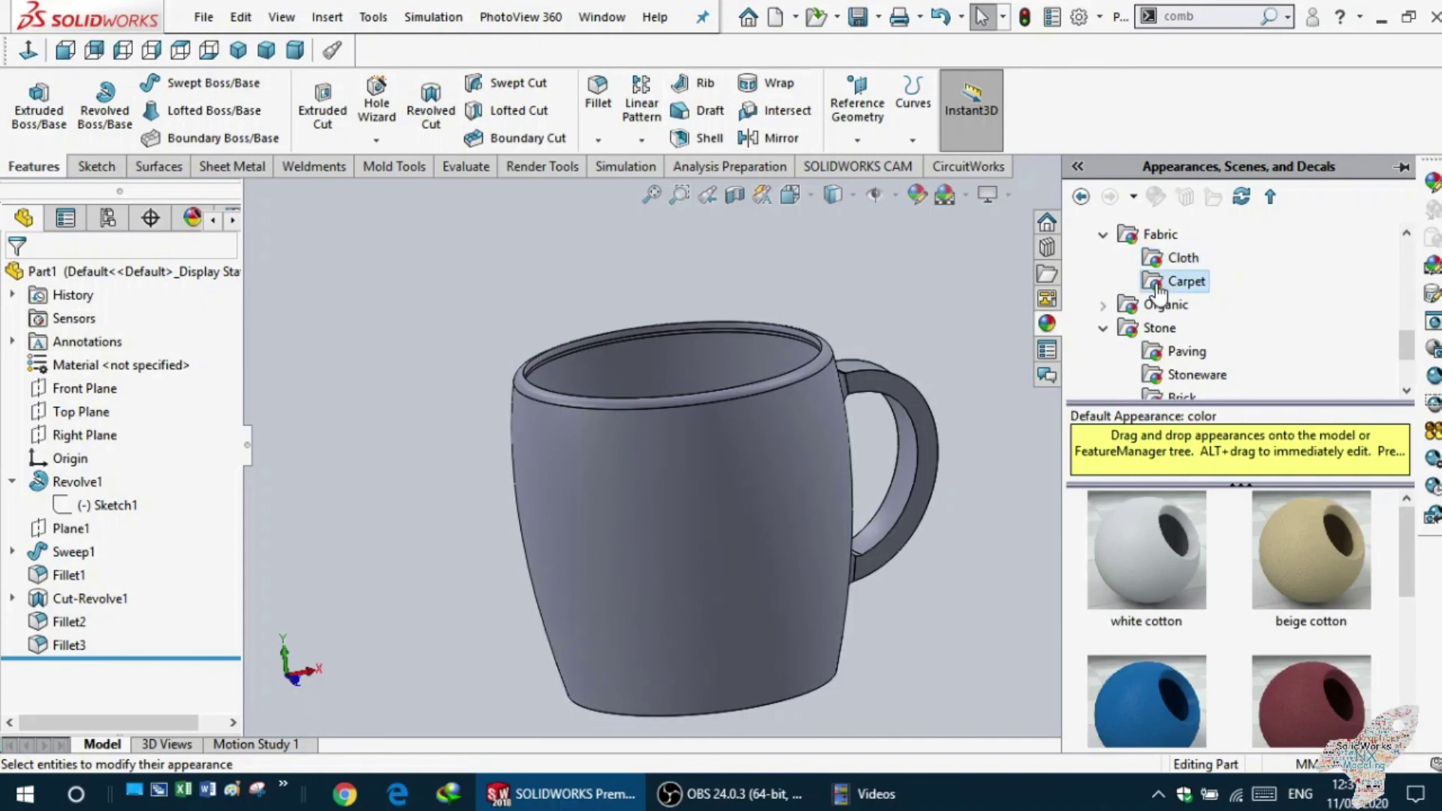
pyautogui.scroll(-1, 1238, 612)
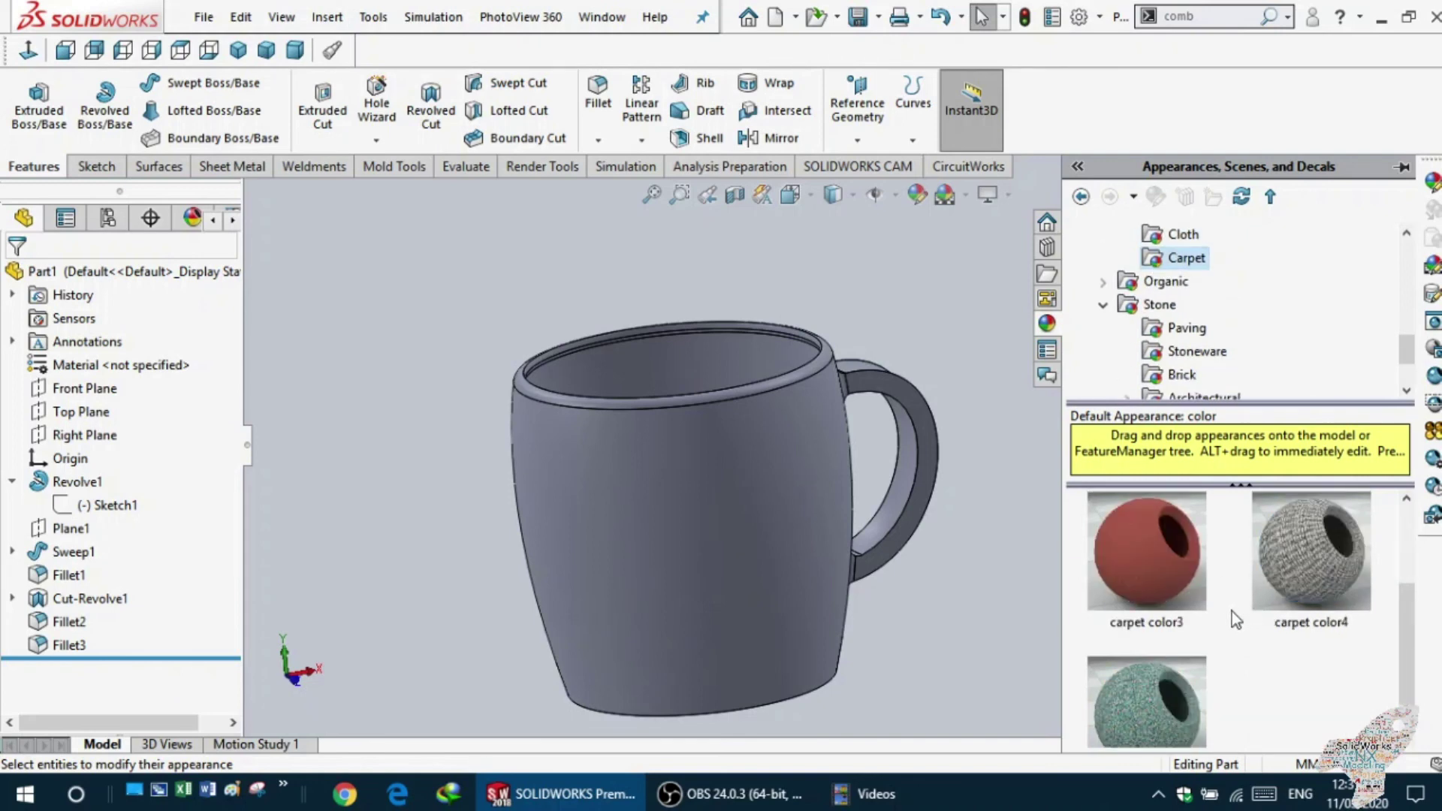
pyautogui.scroll(1, 1233, 611)
pyautogui.scroll(-1, 1239, 592)
pyautogui.scroll(-1, 1239, 592)
pyautogui.moveTo(1156, 709); pyautogui.dragTo(697, 547)
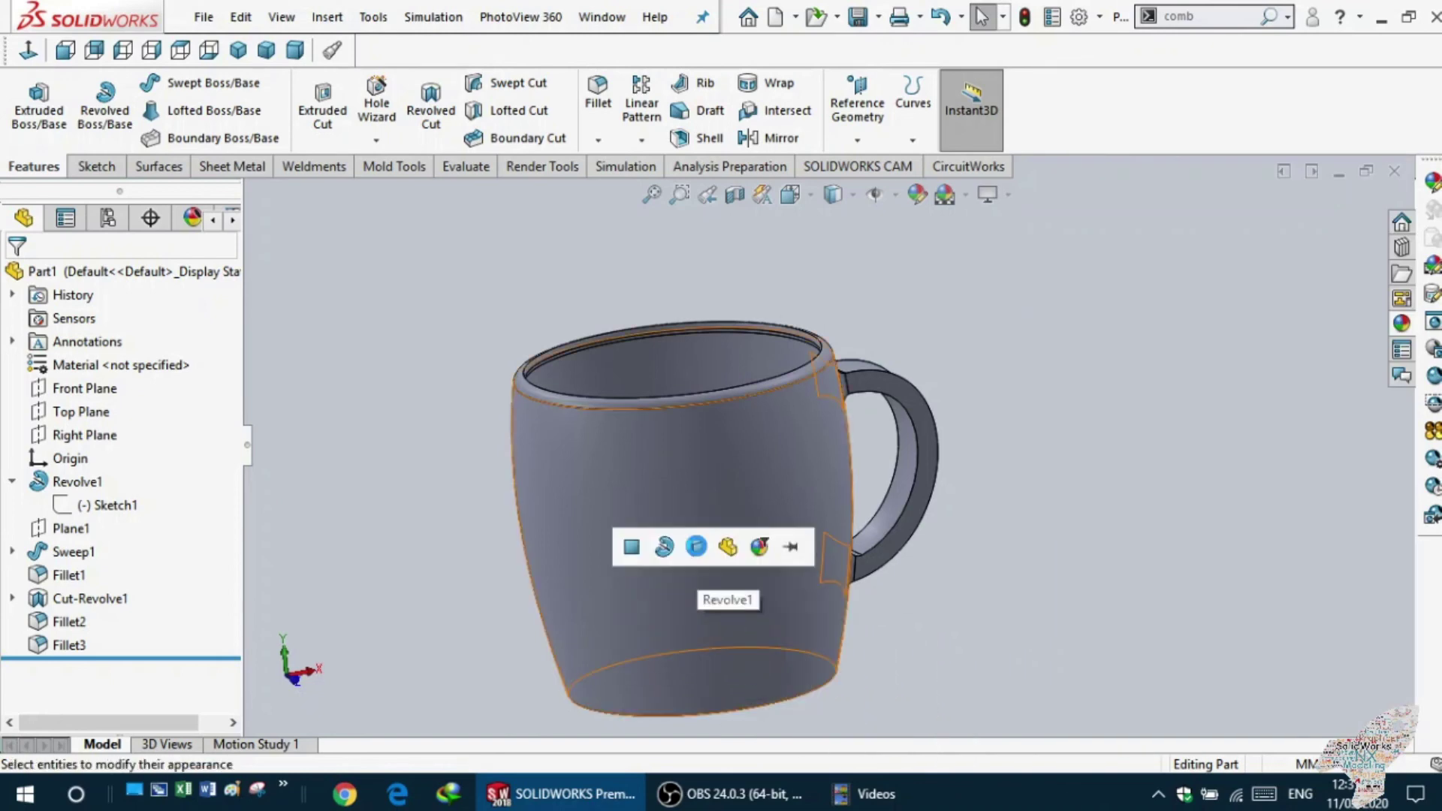
# - Apply the carpet texture to the Revolve1 body and orbit around to inspect the mug's underside
pyautogui.click(673, 556)
pyautogui.moveTo(467, 537)
pyautogui.mouseDown(button='middle')
pyautogui.moveTo(350, 617)
pyautogui.moveTo(429, 452)
pyautogui.mouseUp(button='middle')
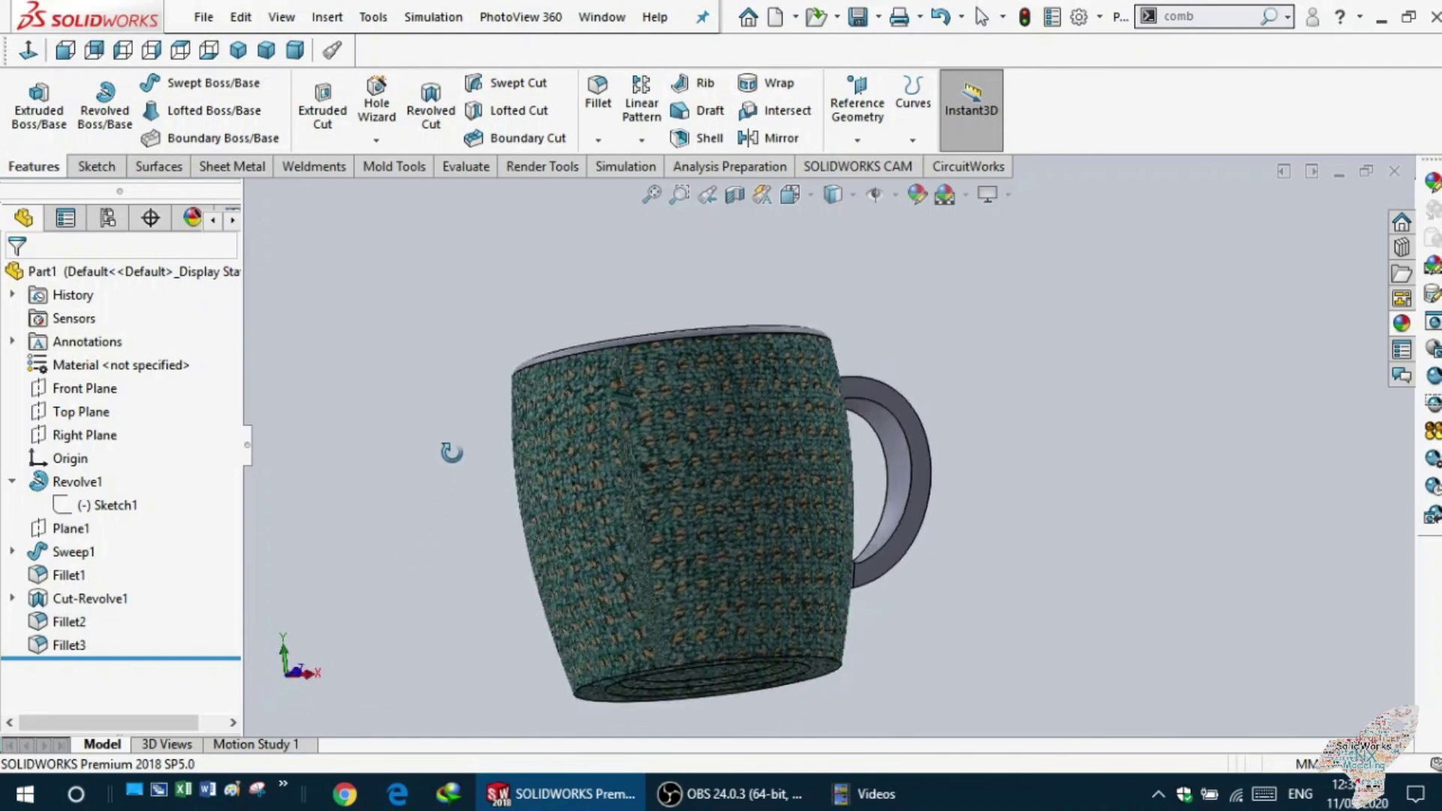
pyautogui.moveTo(430, 452); pyautogui.dragTo(404, 556, button='middle')
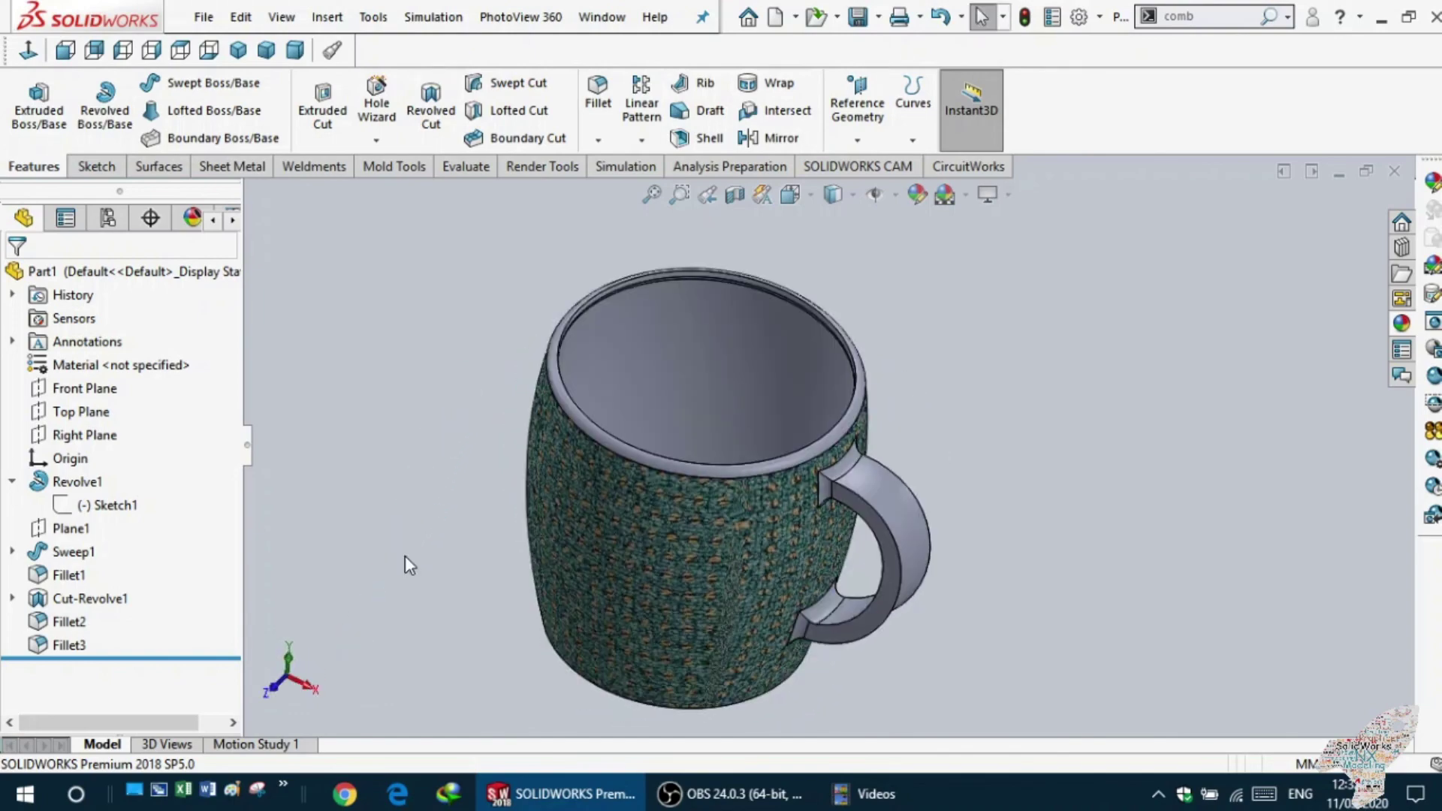
pyautogui.scroll(-3, 462, 443)
pyautogui.scroll(3, 462, 443)
pyautogui.moveTo(583, 579); pyautogui.dragTo(607, 375, button='middle')
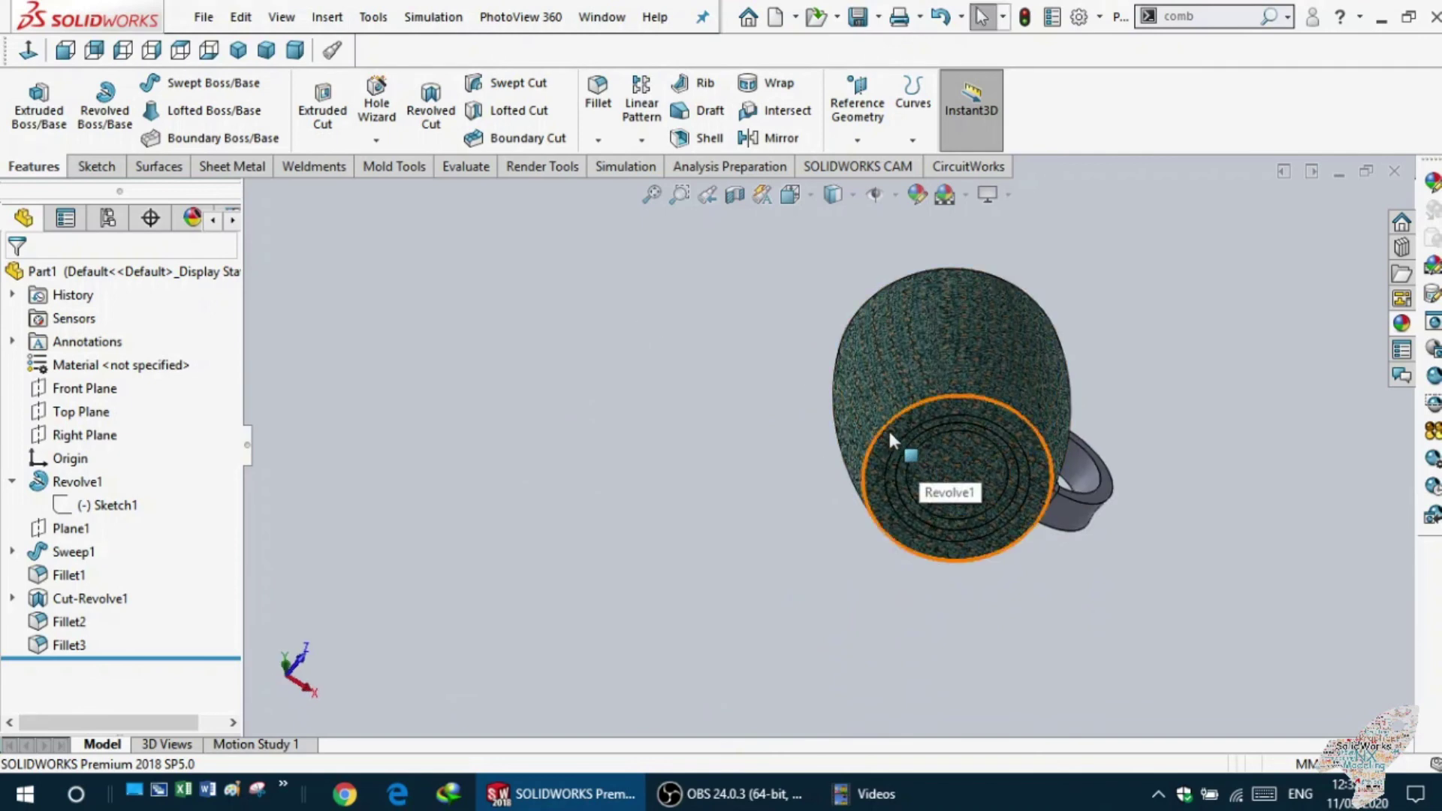
pyautogui.moveTo(895, 427); pyautogui.dragTo(910, 297, button='middle')
pyautogui.click(913, 197)
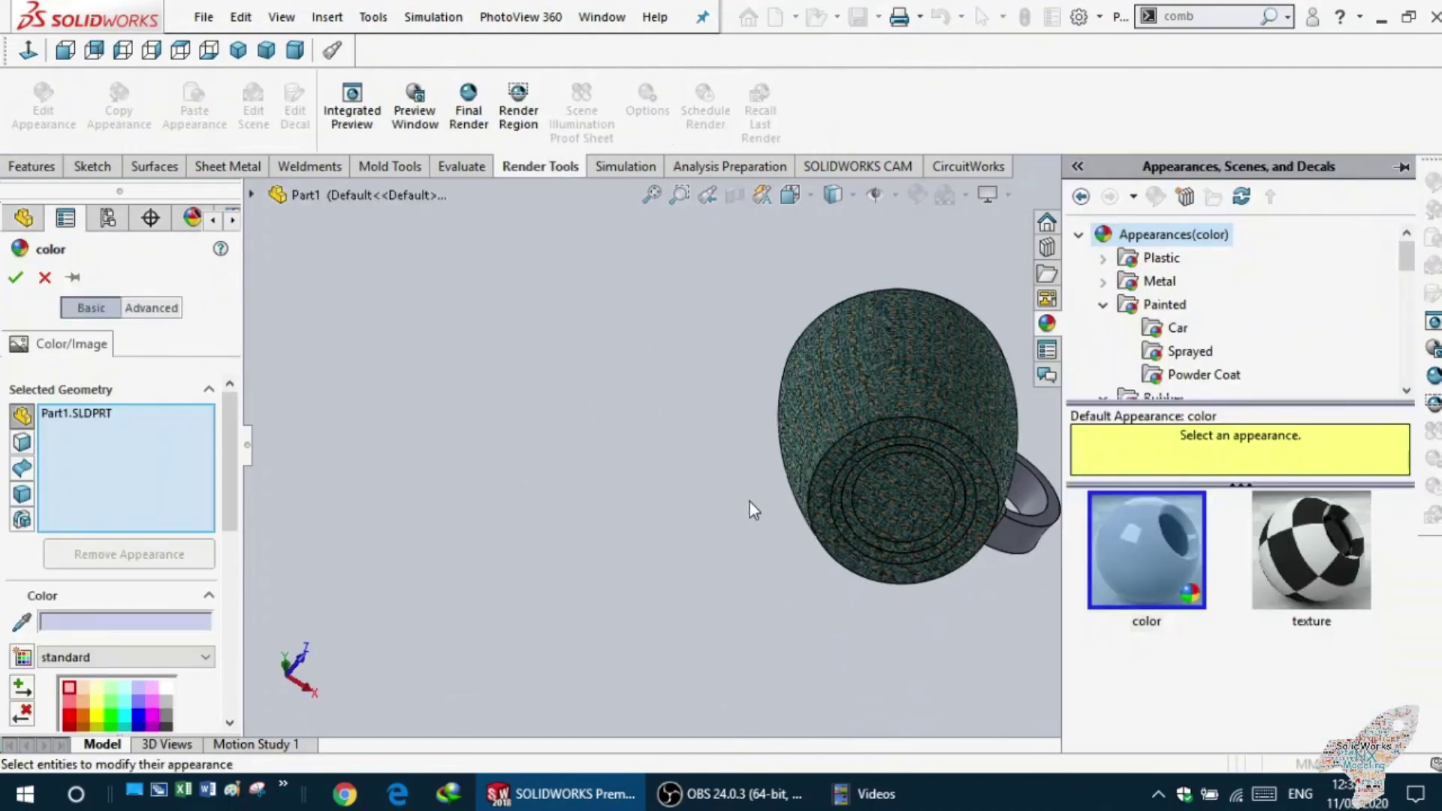
# - Cancel the appearance edit, then select the mug's bottom face, two base ring faces and inner bottom face
pyautogui.click(841, 461)
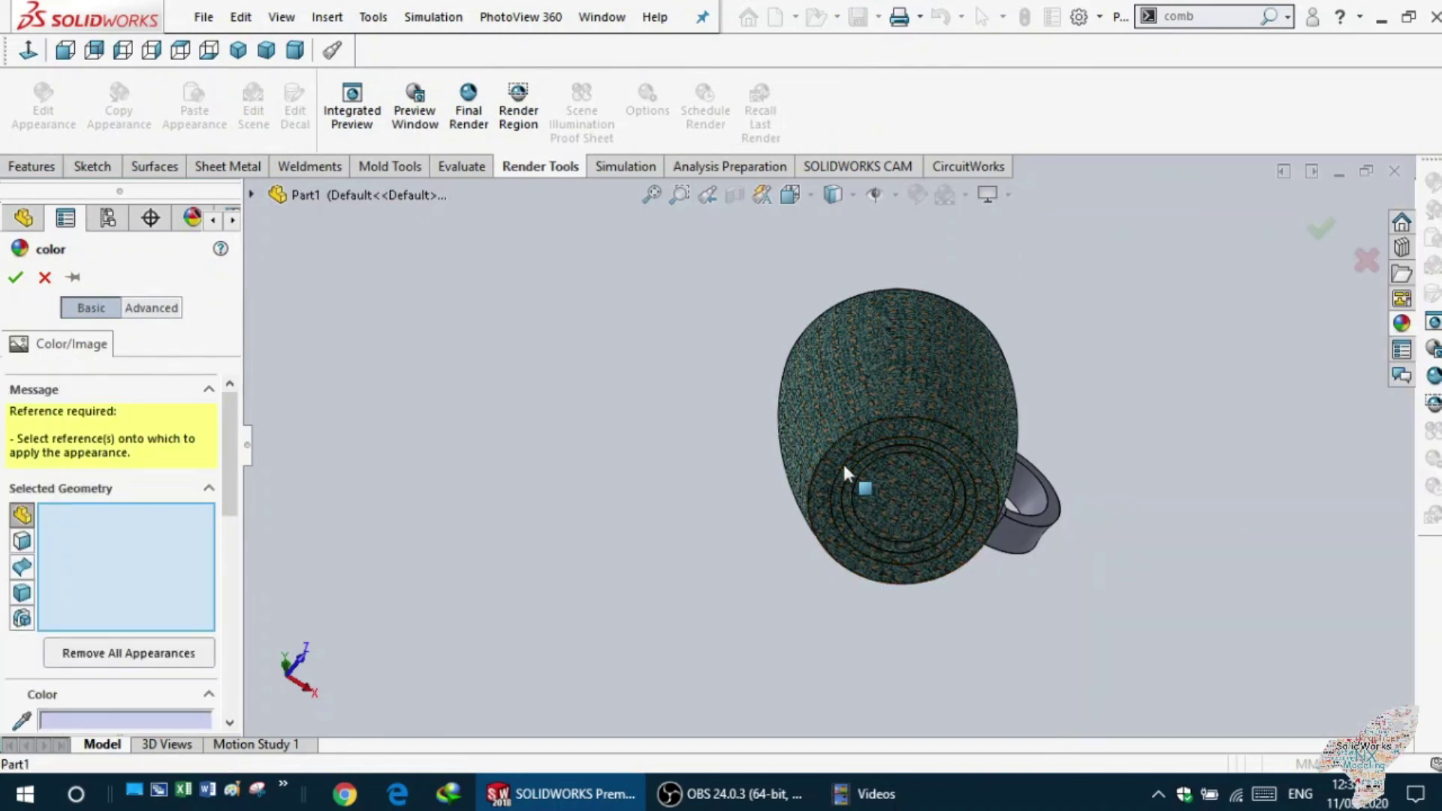
pyautogui.click(45, 280)
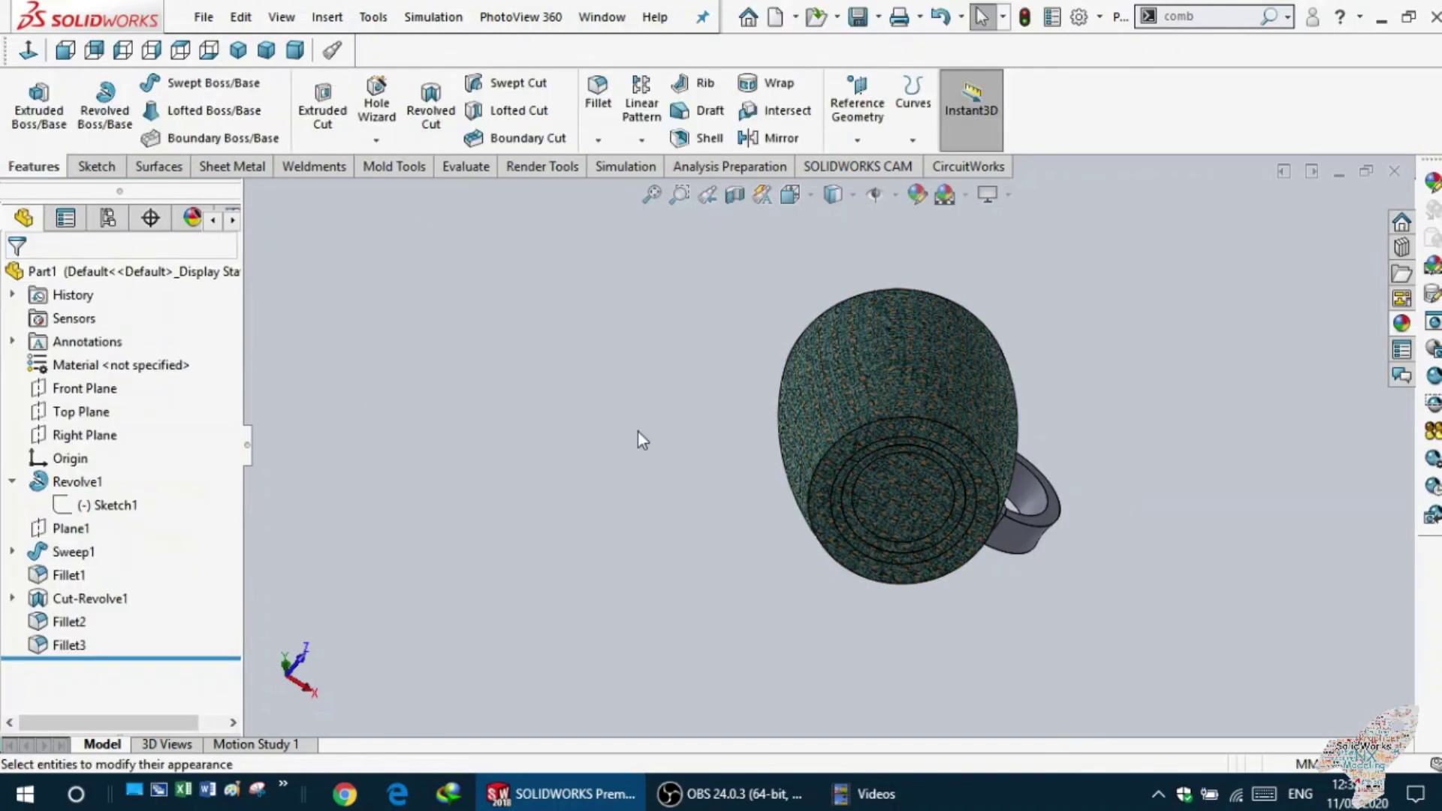
pyautogui.click(826, 456)
pyautogui.scroll(-5, 845, 481)
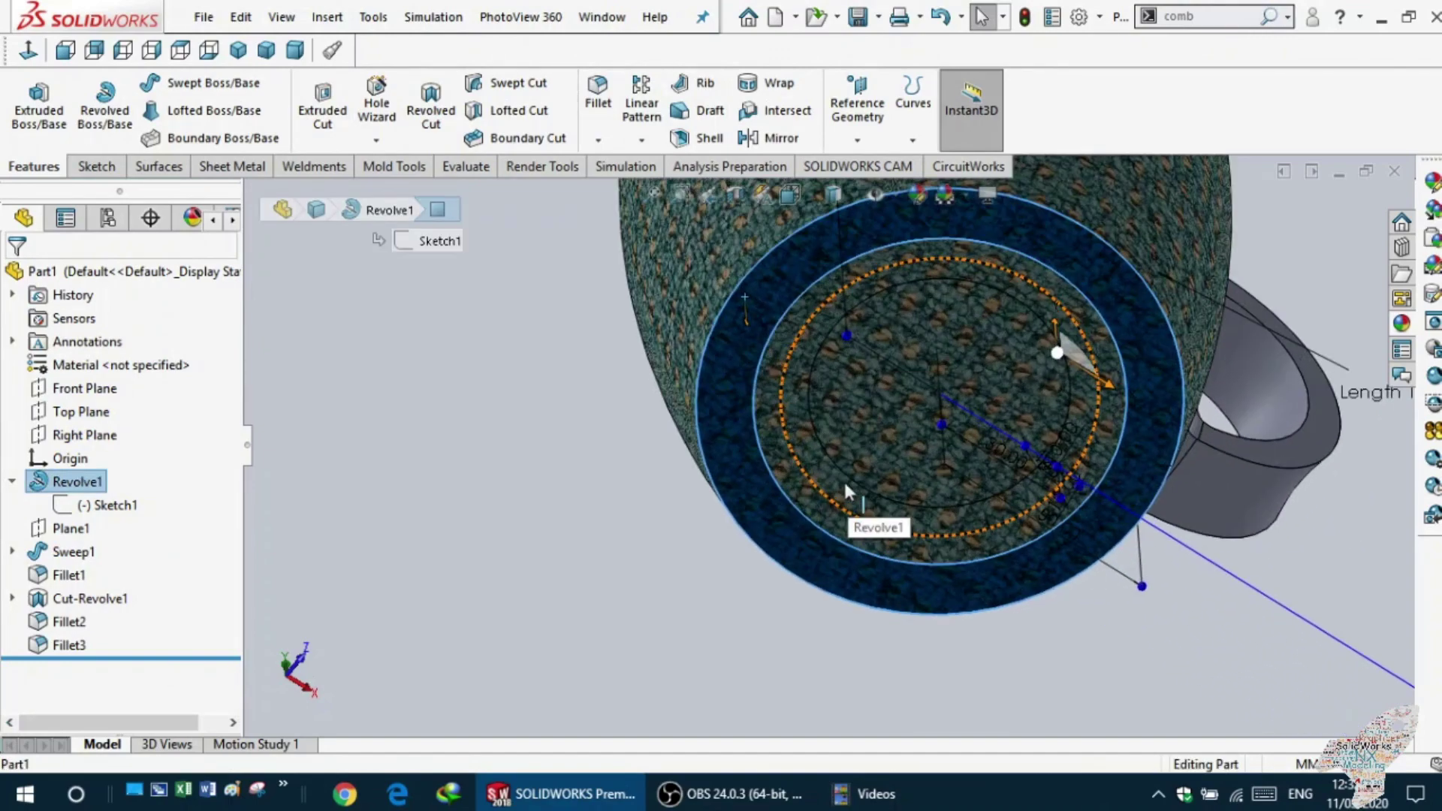
pyautogui.scroll(-3, 847, 488)
pyautogui.keyDown('ctrl'); pyautogui.click(776, 454); pyautogui.keyUp('ctrl')
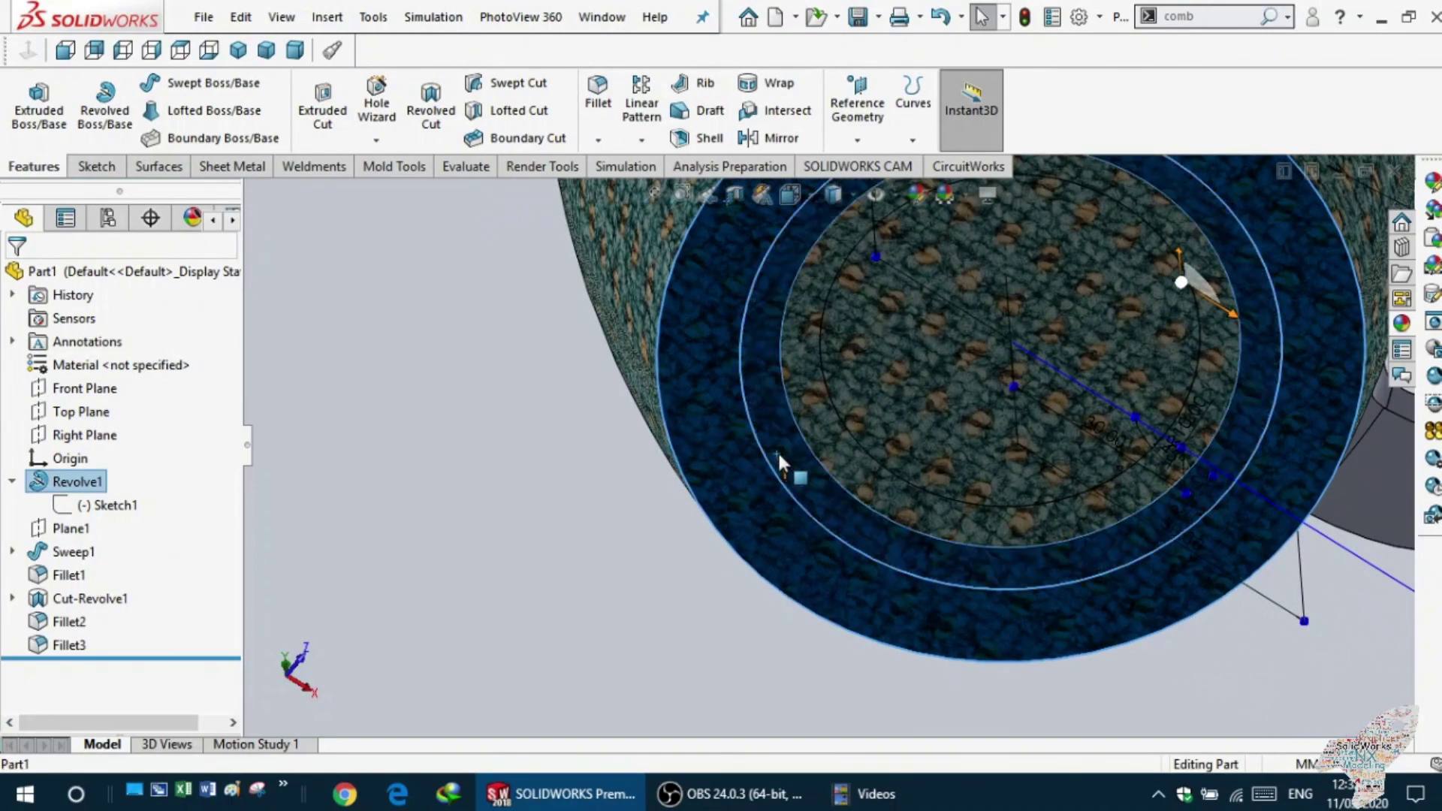
pyautogui.keyDown('ctrl'); pyautogui.click(818, 437); pyautogui.keyUp('ctrl')
pyautogui.keyDown('ctrl'); pyautogui.click(880, 417); pyautogui.keyUp('ctrl')
pyautogui.scroll(3, 836, 438)
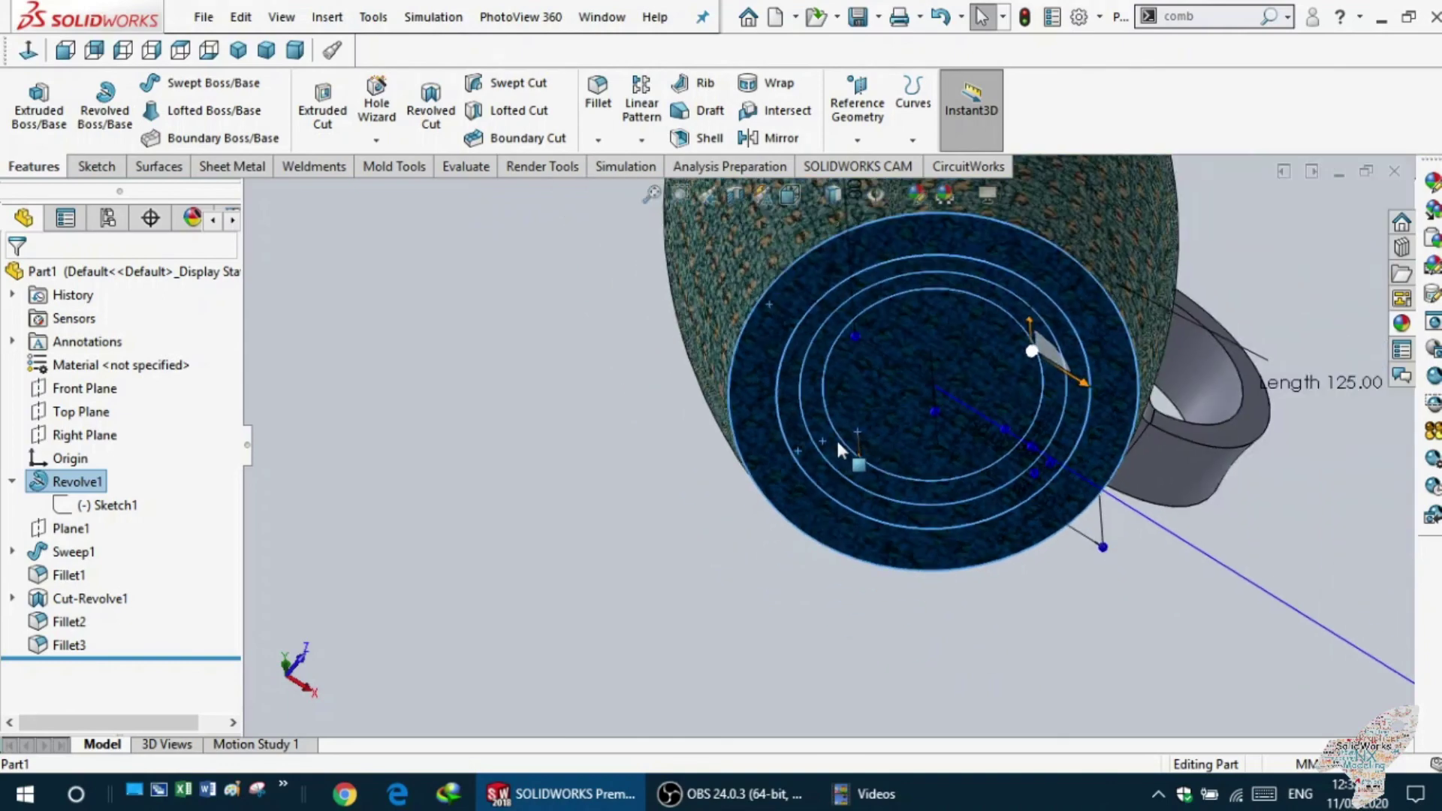
# - Colour the selected base faces orange-brown, after briefly trying yellow
pyautogui.scroll(2, 844, 416)
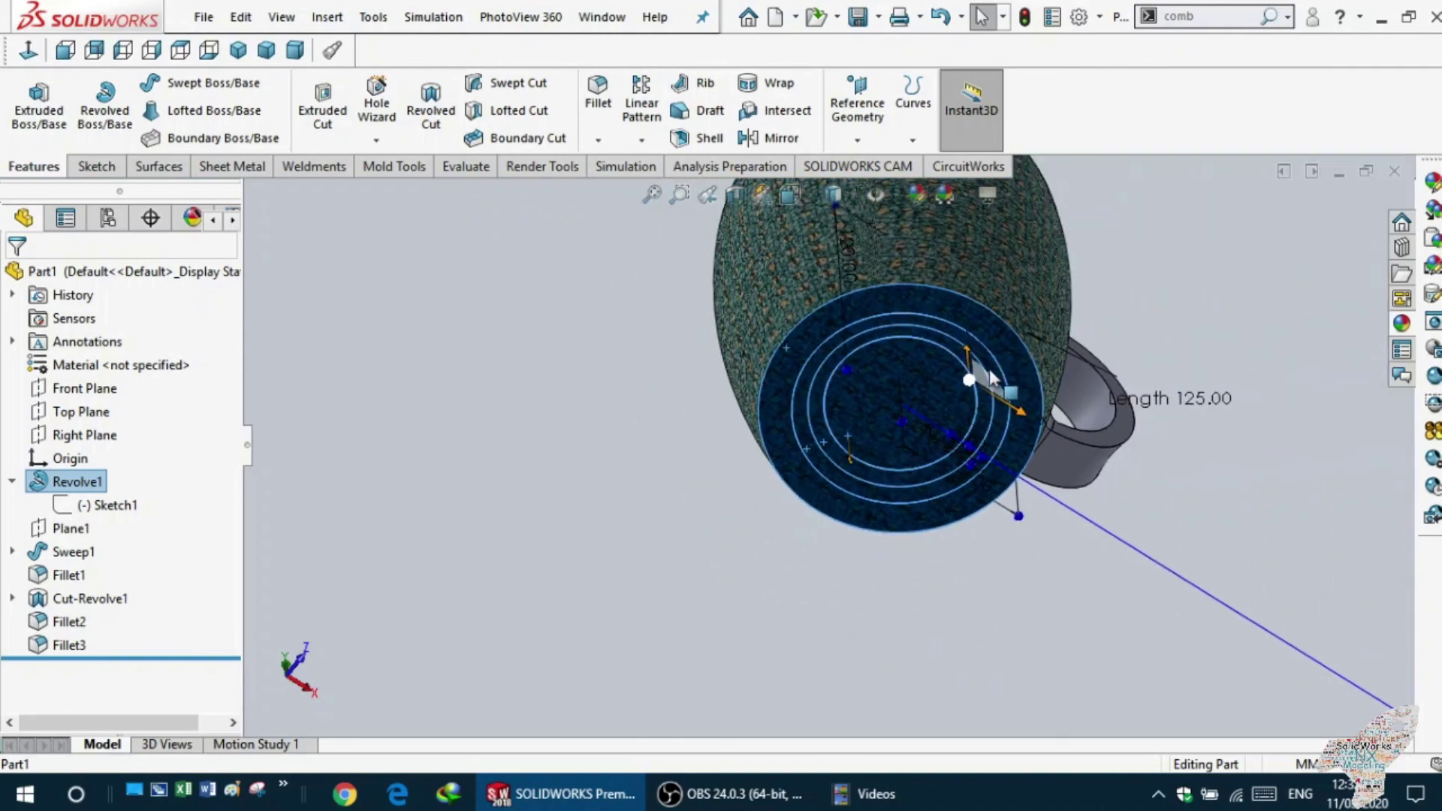
pyautogui.scroll(2, 969, 312)
pyautogui.scroll(-2, 925, 332)
pyautogui.scroll(-2, 927, 344)
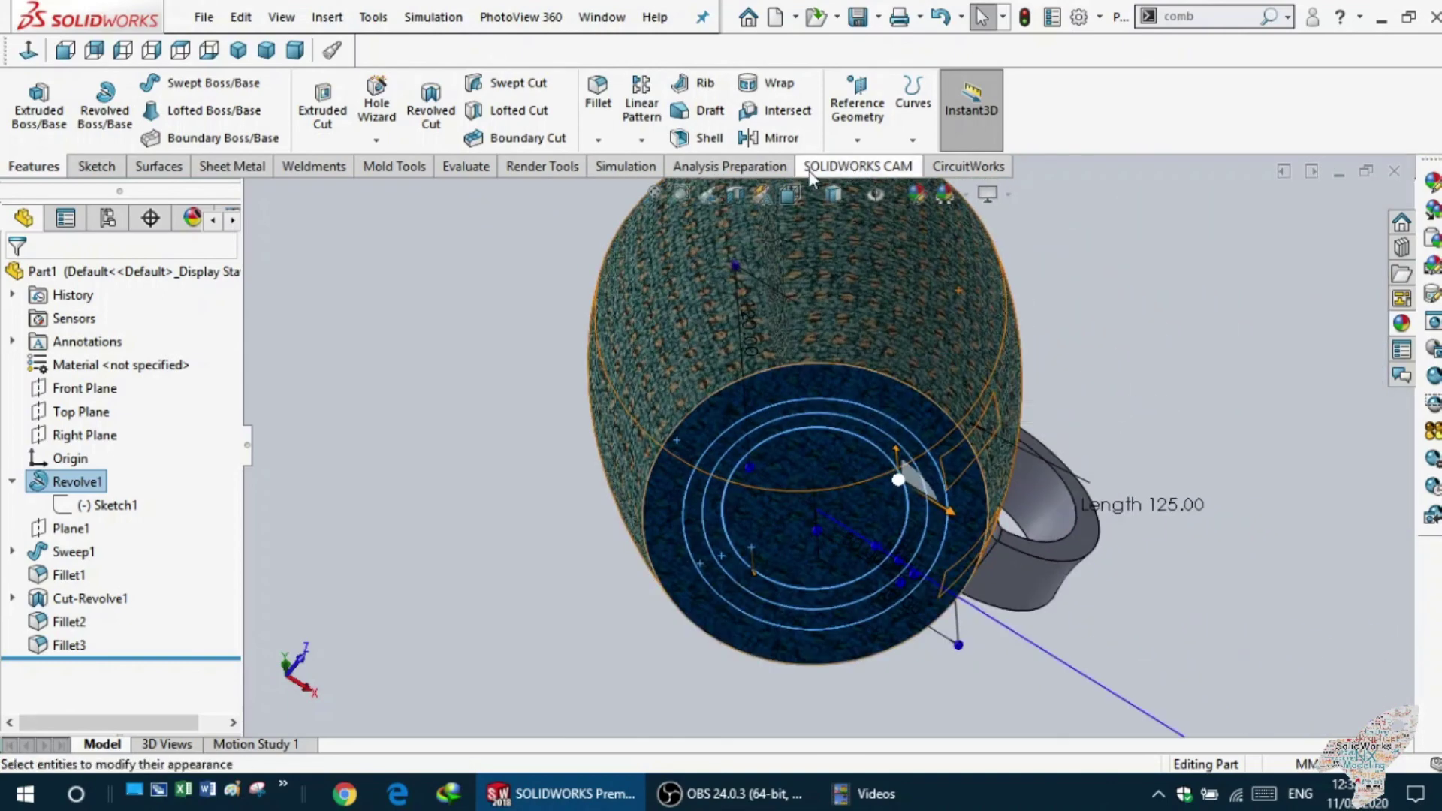
pyautogui.click(915, 197)
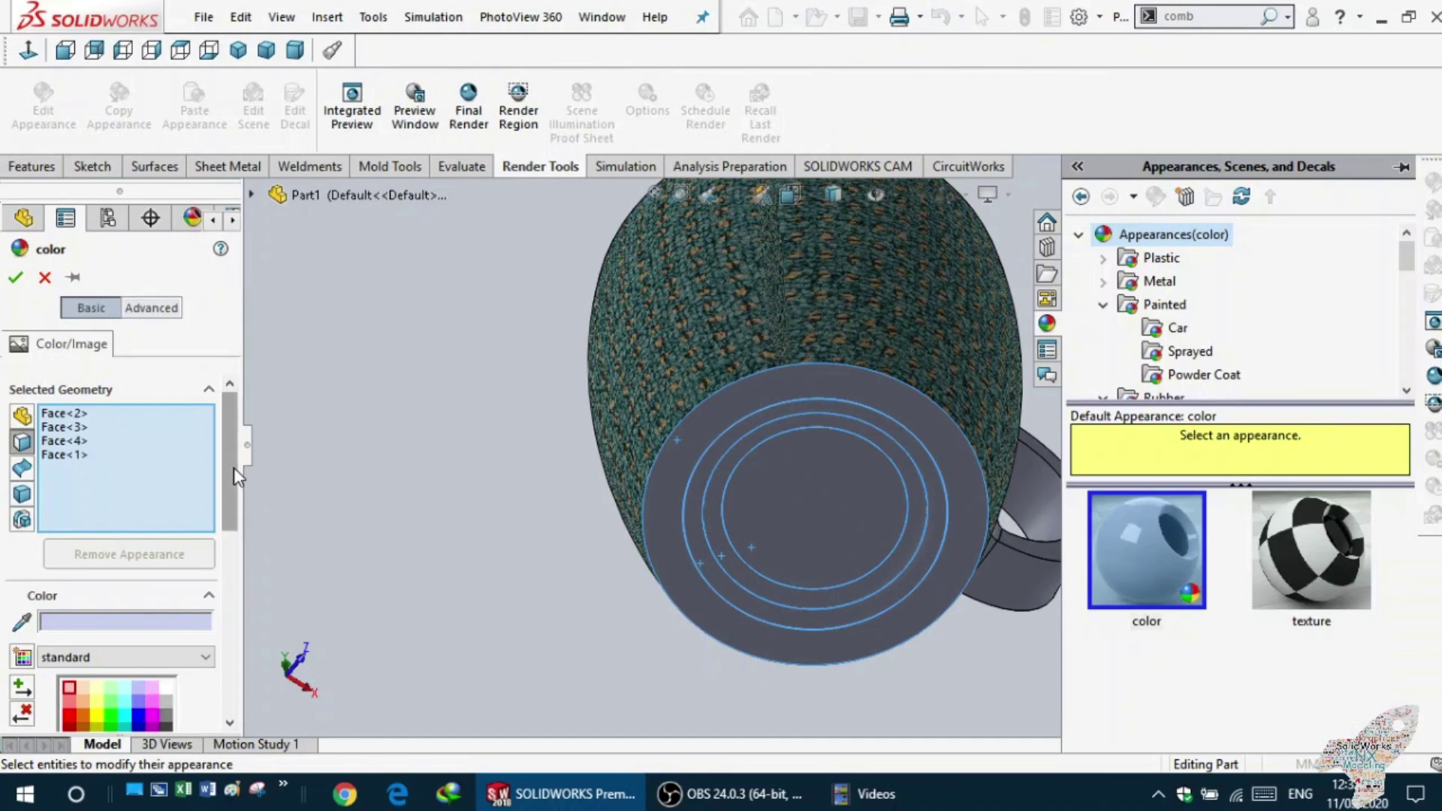
pyautogui.scroll(-3, 233, 467)
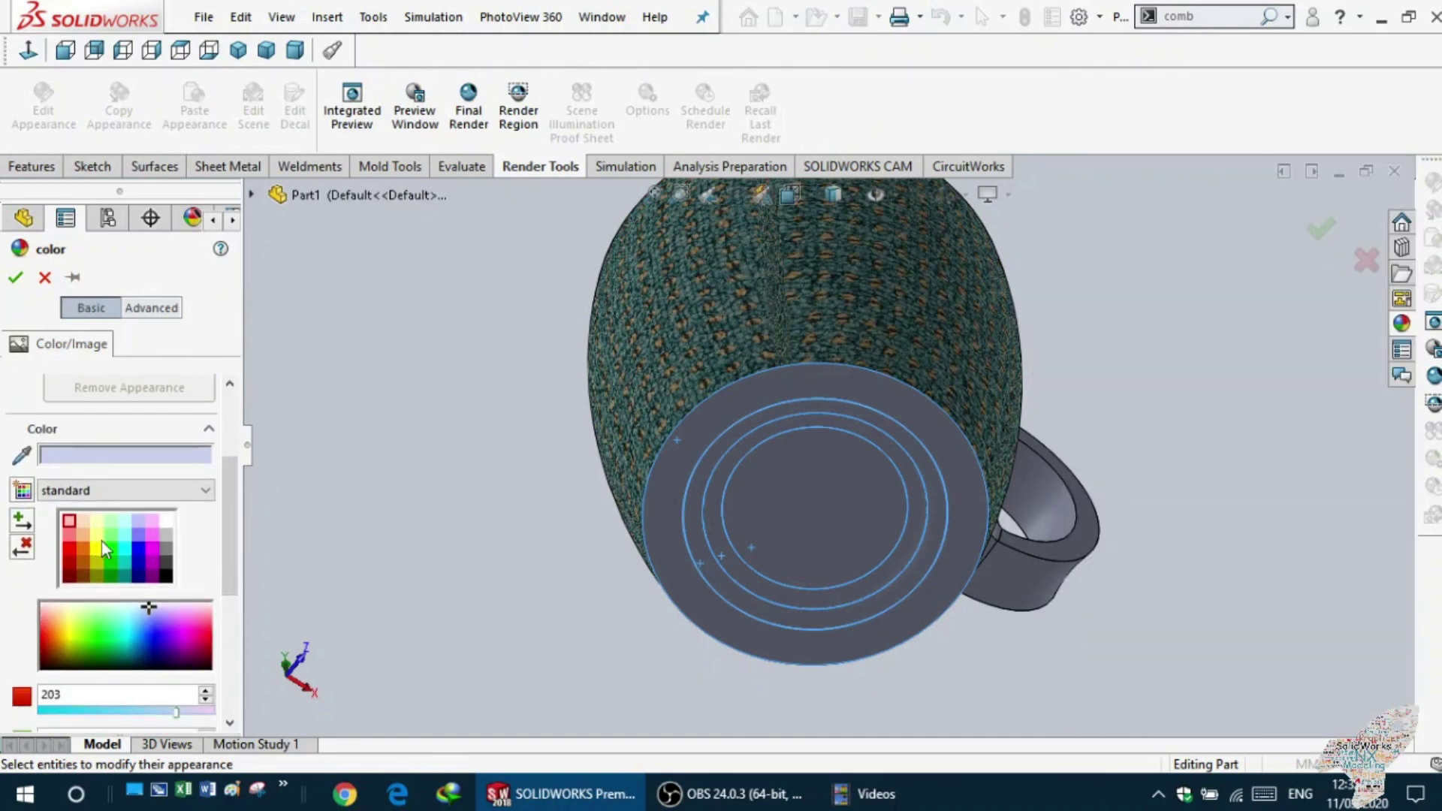
pyautogui.click(101, 539)
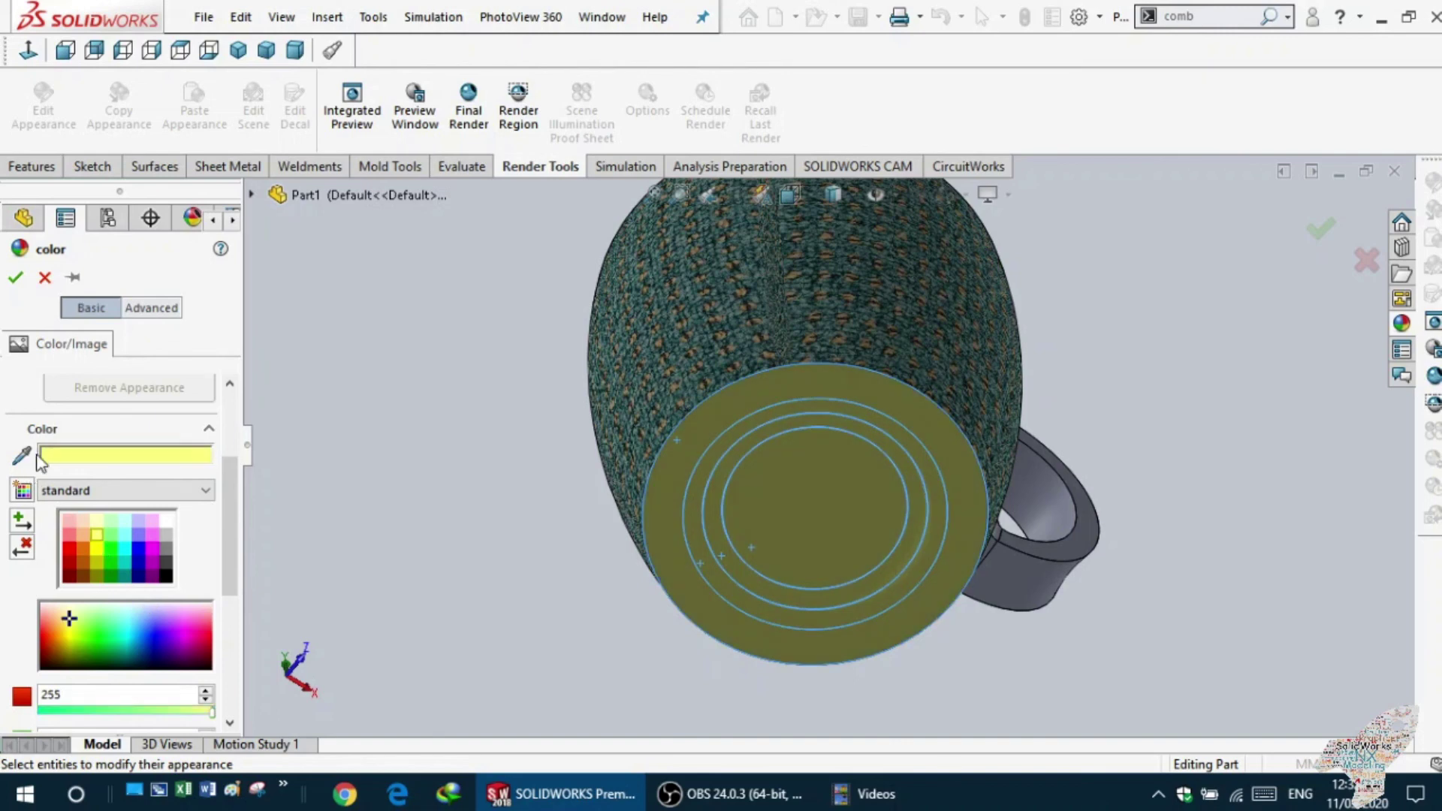
pyautogui.click(82, 533)
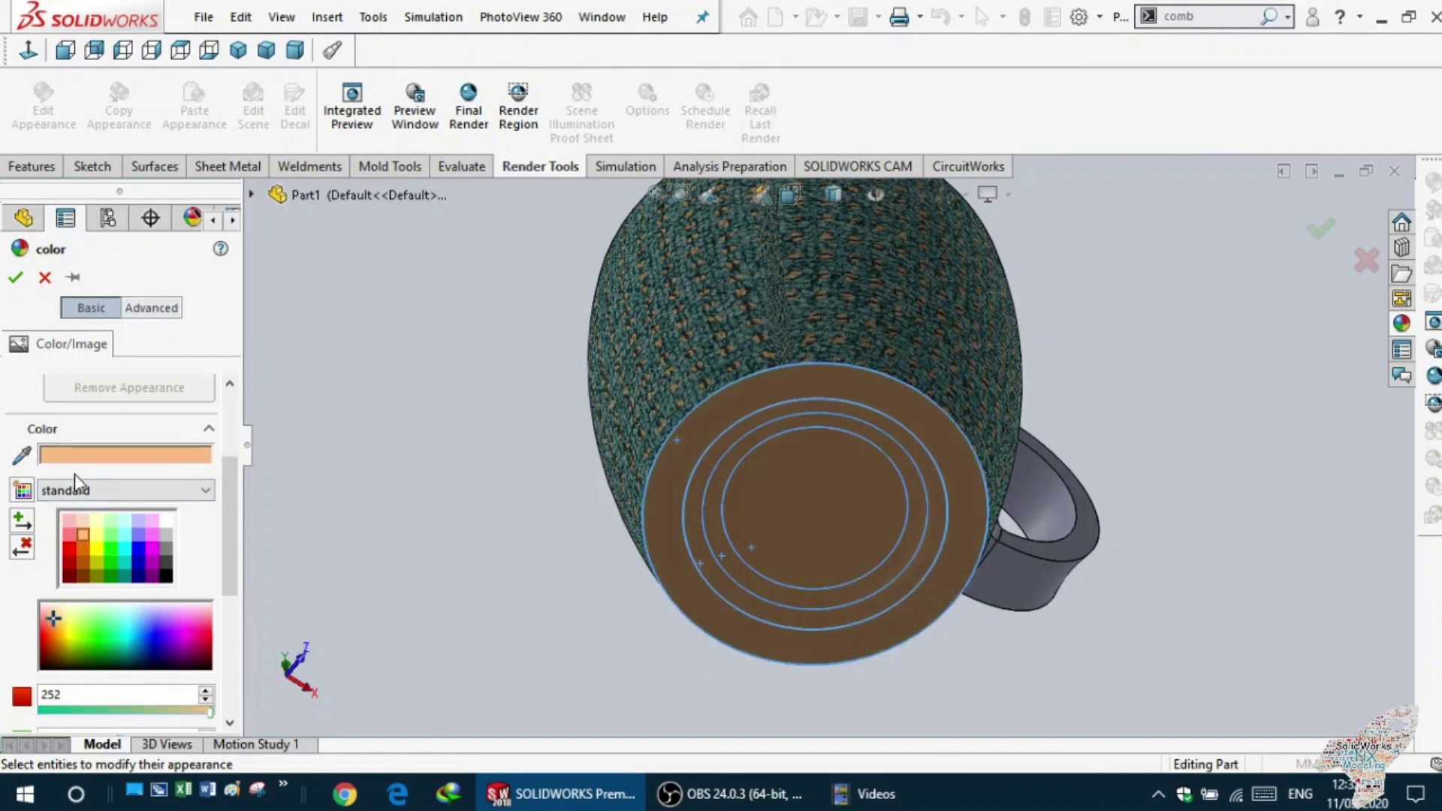
pyautogui.click(14, 278)
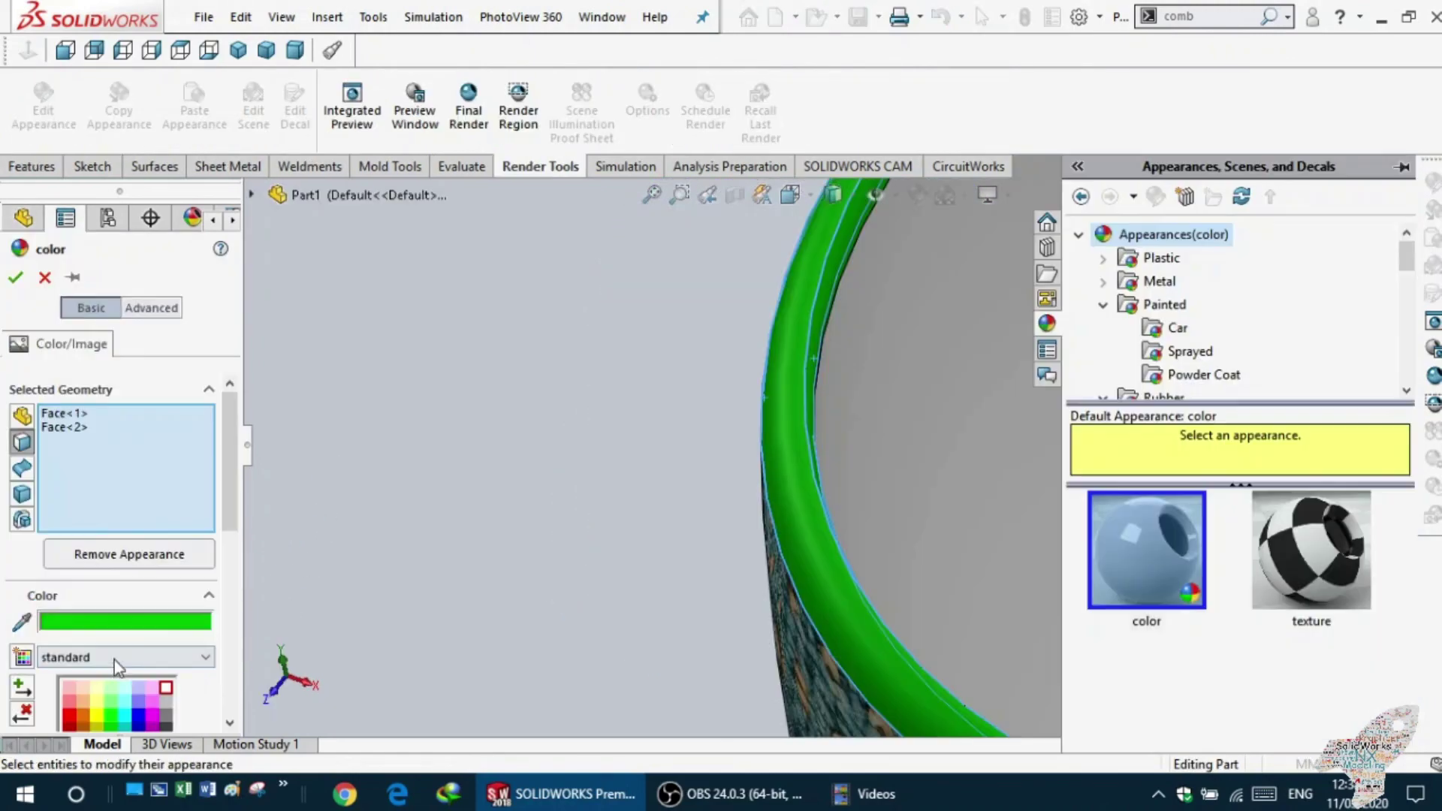
# - Change the rim colour from green to pink
pyautogui.click(154, 693)
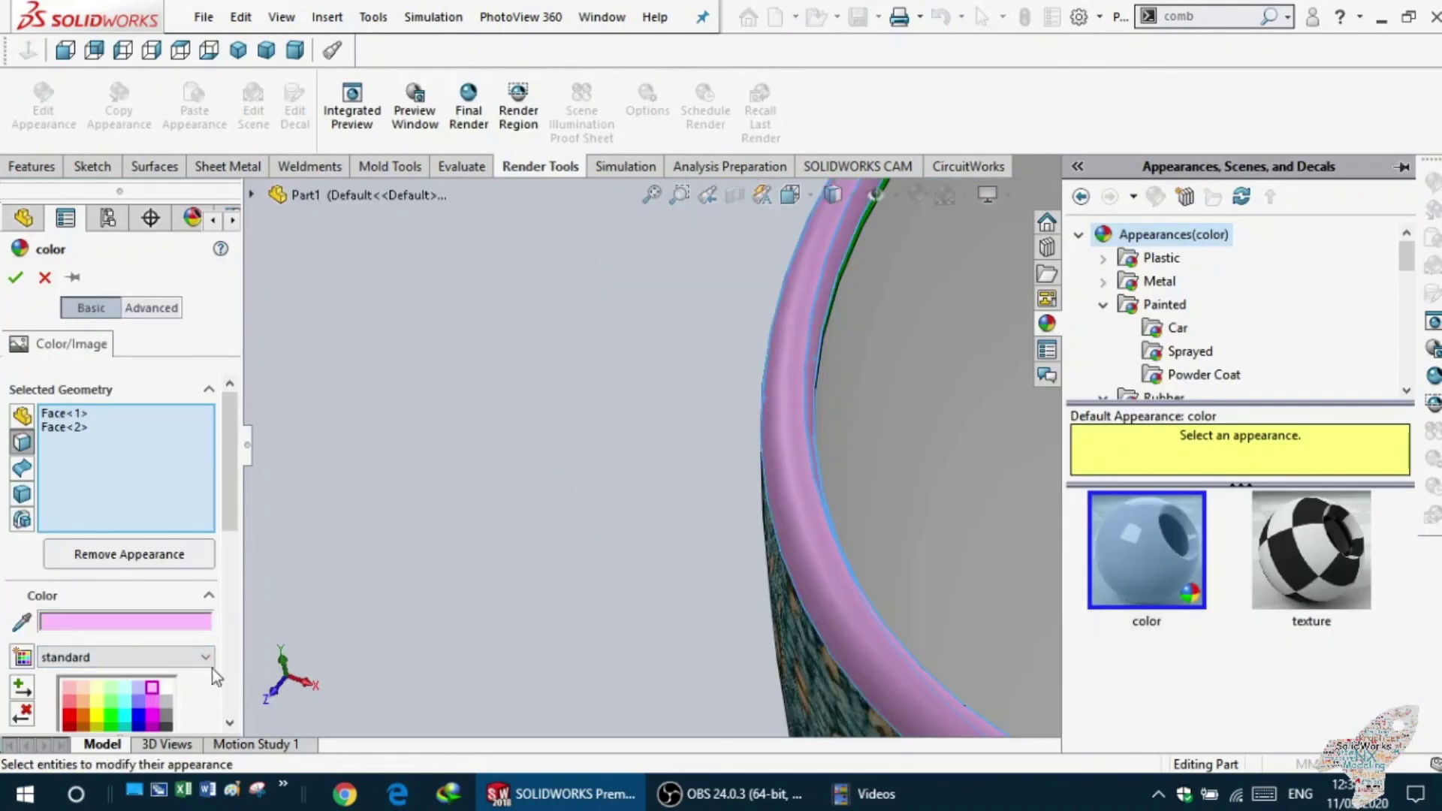
pyautogui.click(14, 278)
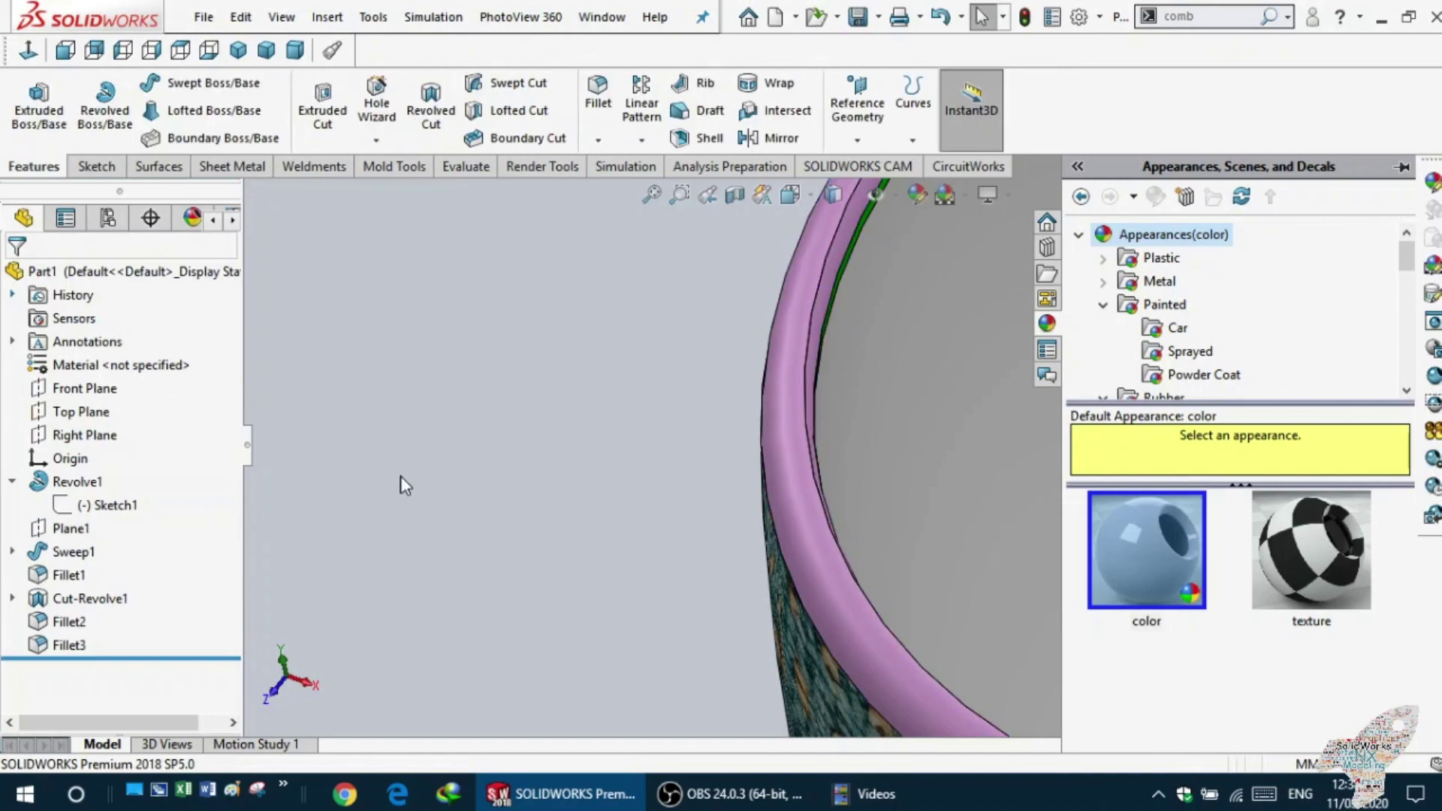
pyautogui.scroll(3, 474, 471)
pyautogui.scroll(3, 739, 439)
# - Orbit to a side view, select Fillet1, and start then cancel an appearance edit on it
pyautogui.moveTo(982, 457); pyautogui.dragTo(502, 426, button='middle')
pyautogui.scroll(2, 502, 426)
pyautogui.scroll(2, 1104, 471)
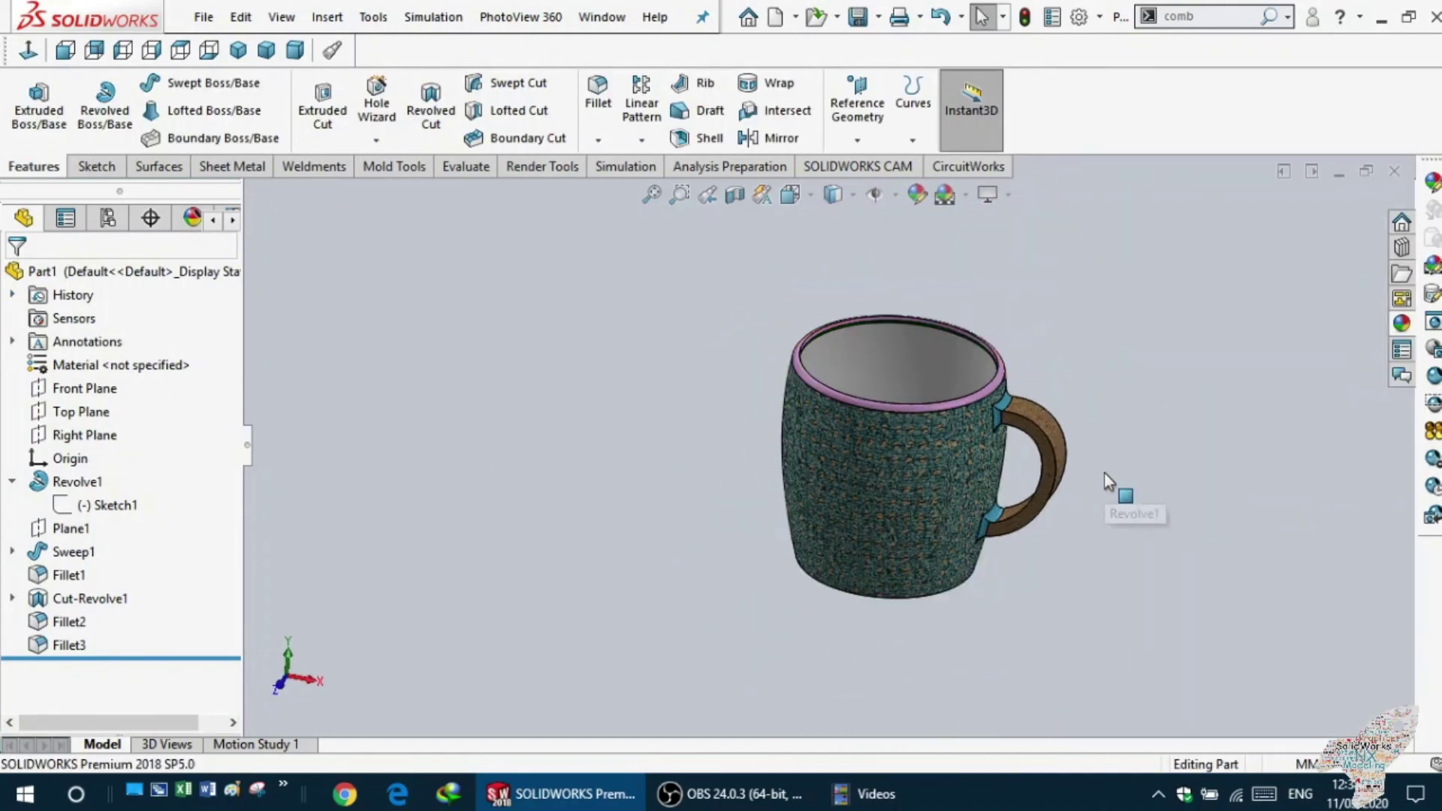
pyautogui.scroll(-3, 968, 488)
pyautogui.moveTo(962, 448); pyautogui.dragTo(946, 387, button='middle')
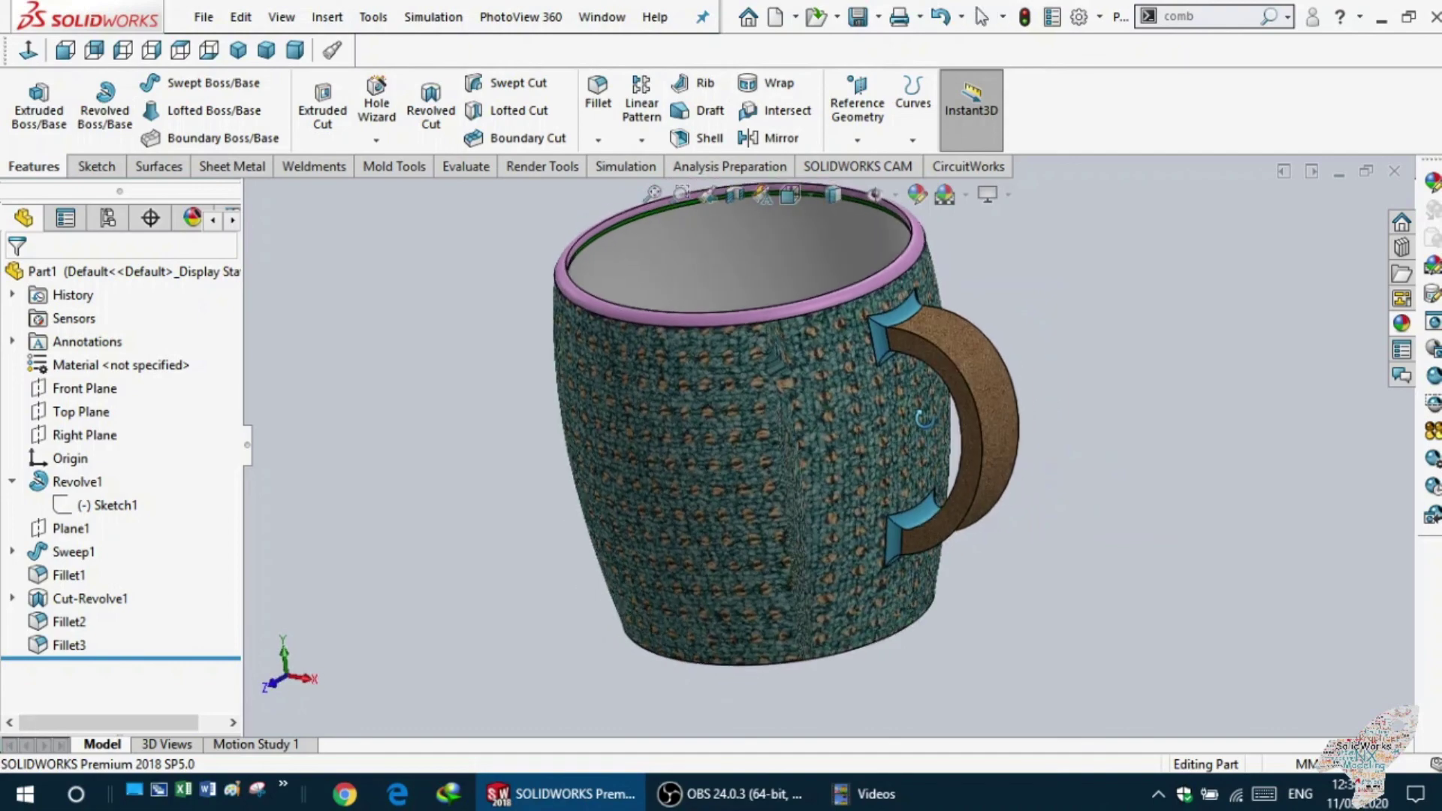
pyautogui.scroll(2, 1006, 363)
pyautogui.scroll(-2, 968, 383)
pyautogui.scroll(-2, 894, 412)
pyautogui.scroll(-2, 826, 409)
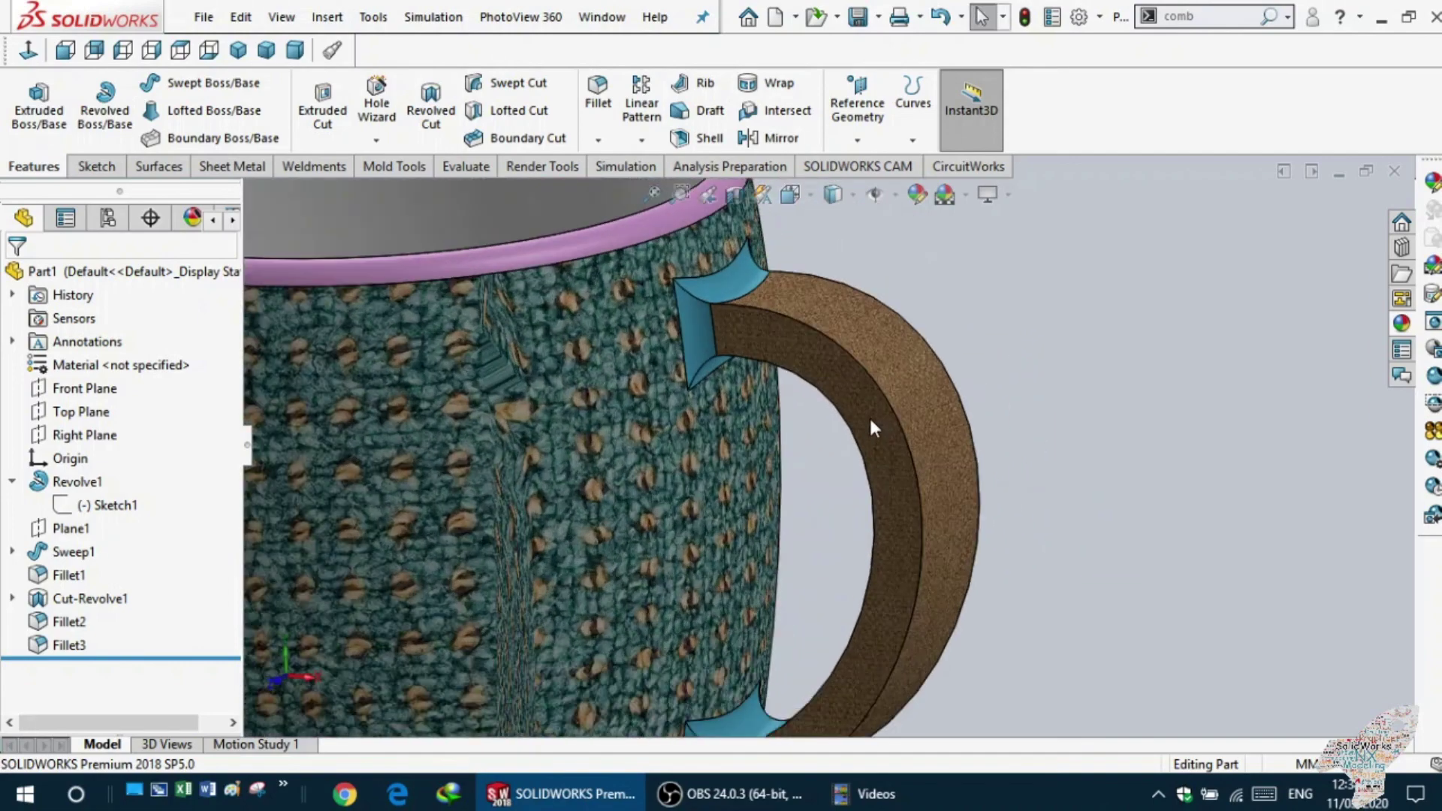
pyautogui.click(62, 576)
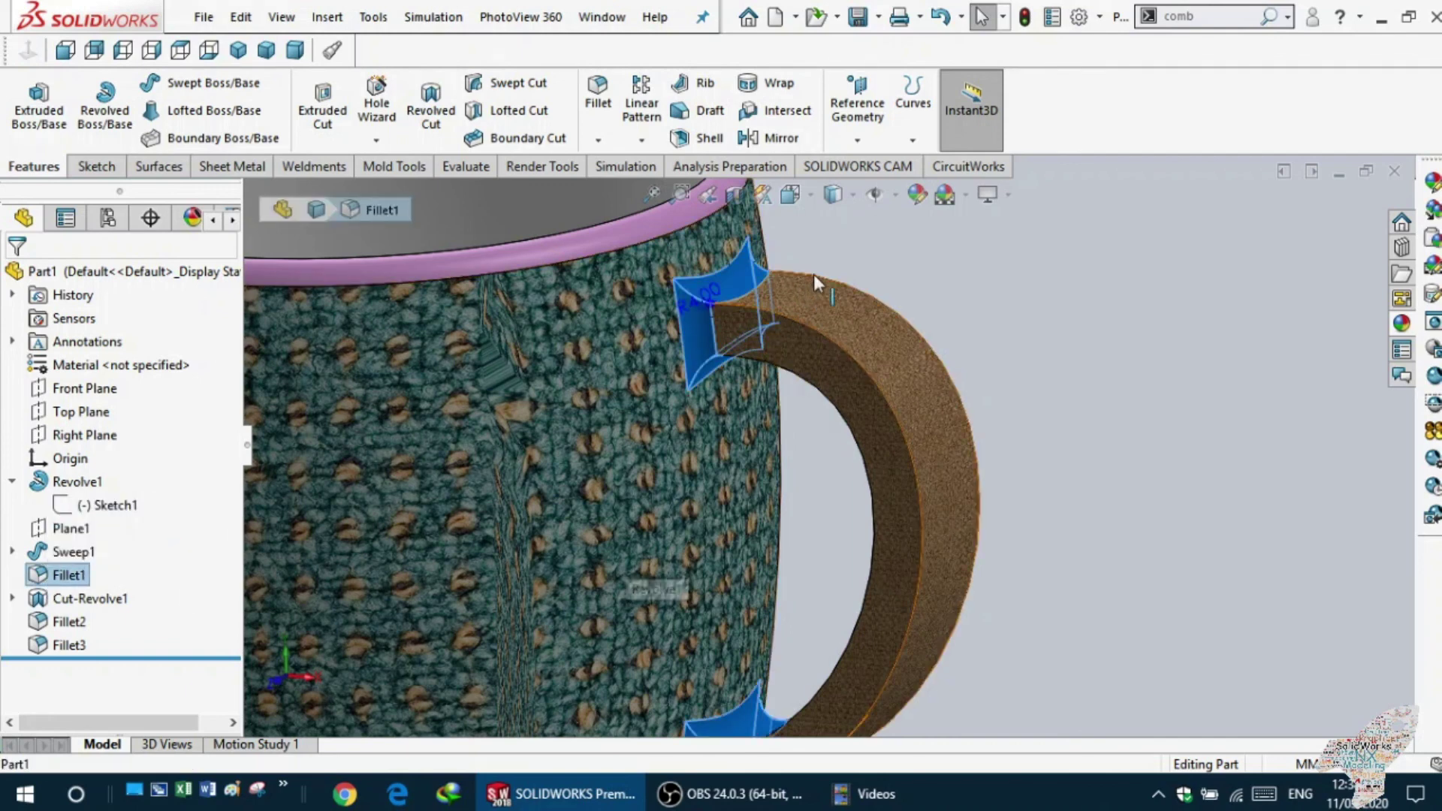
pyautogui.click(916, 195)
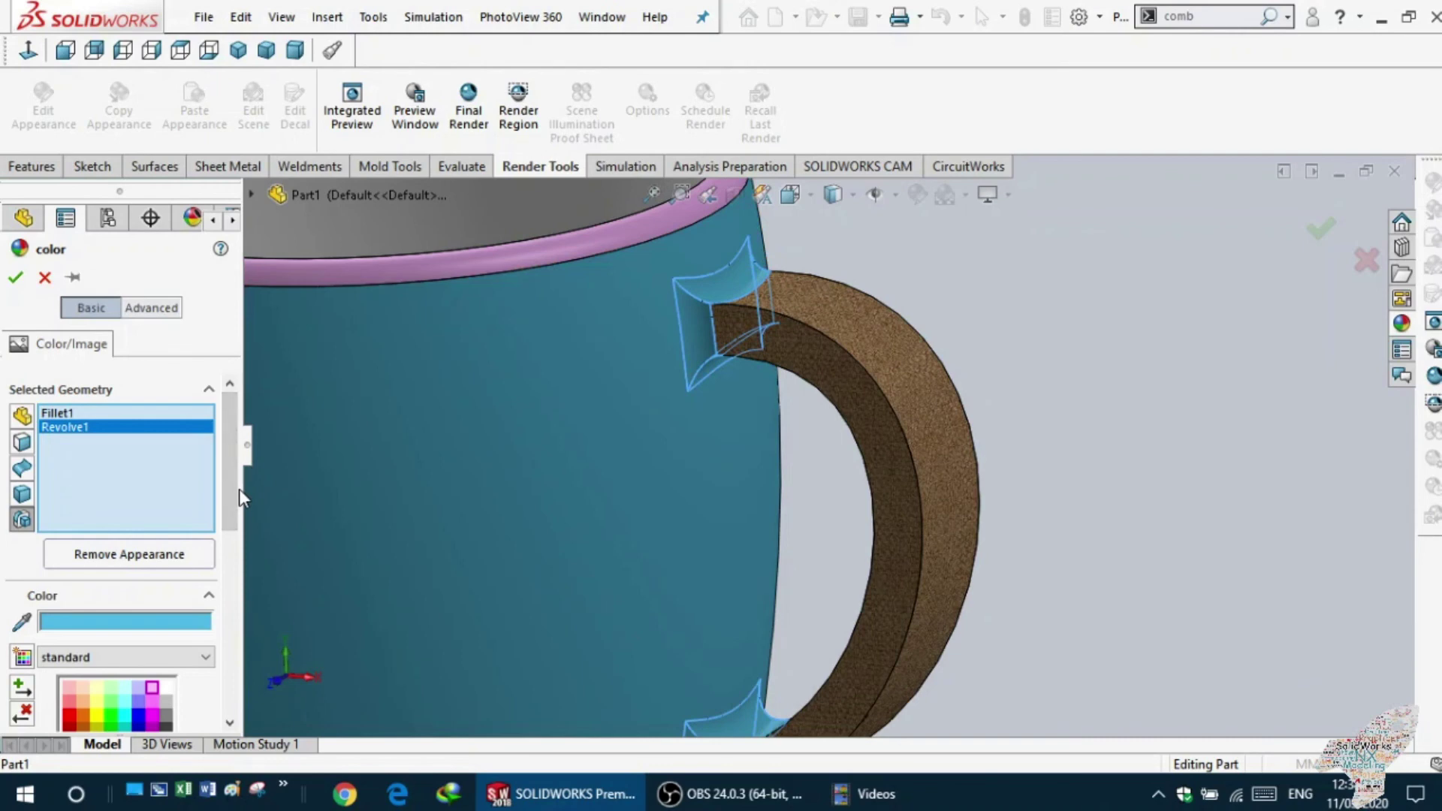
pyautogui.click(45, 277)
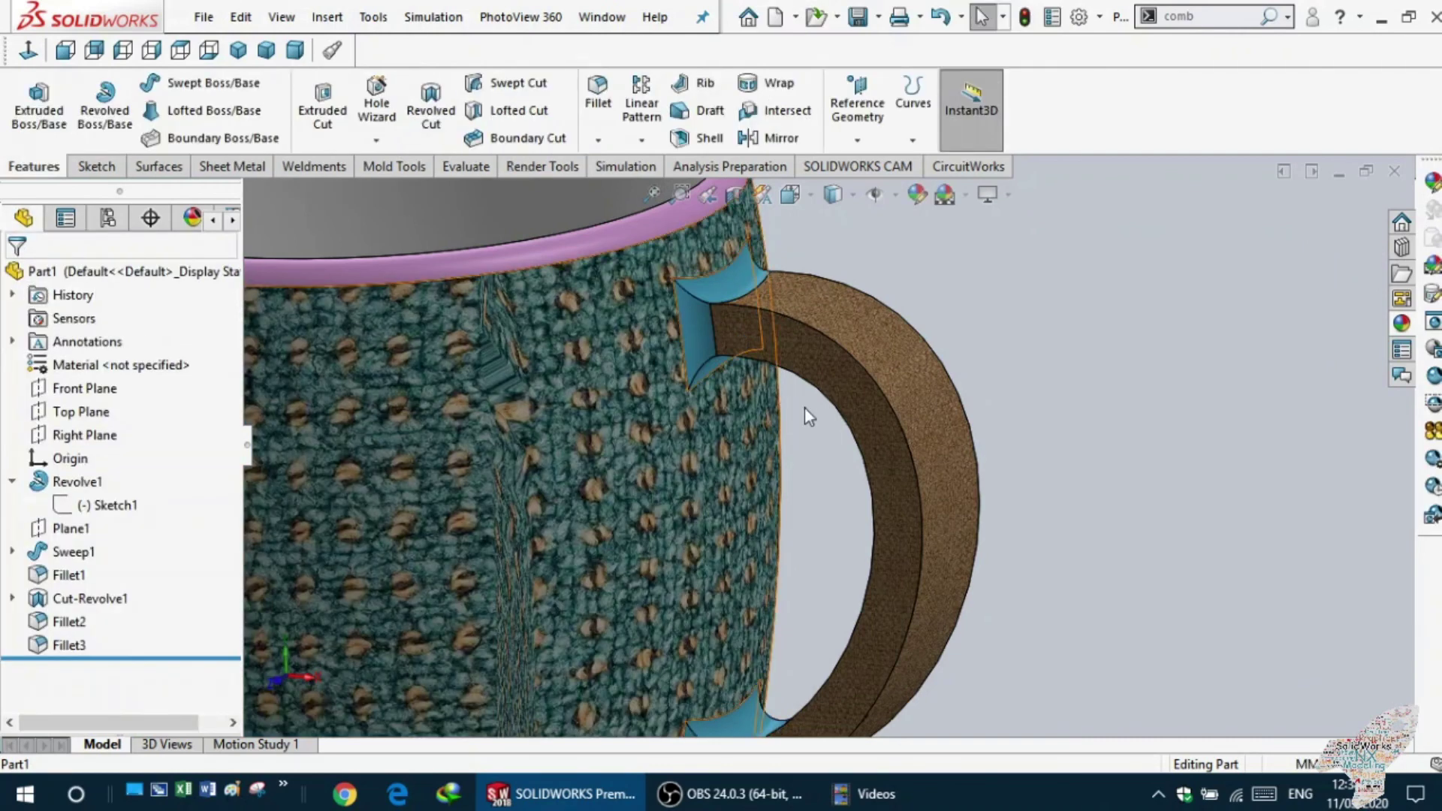
# - Set the Fillet1 handle joints' colour to white and clear the selection
pyautogui.click(69, 554)
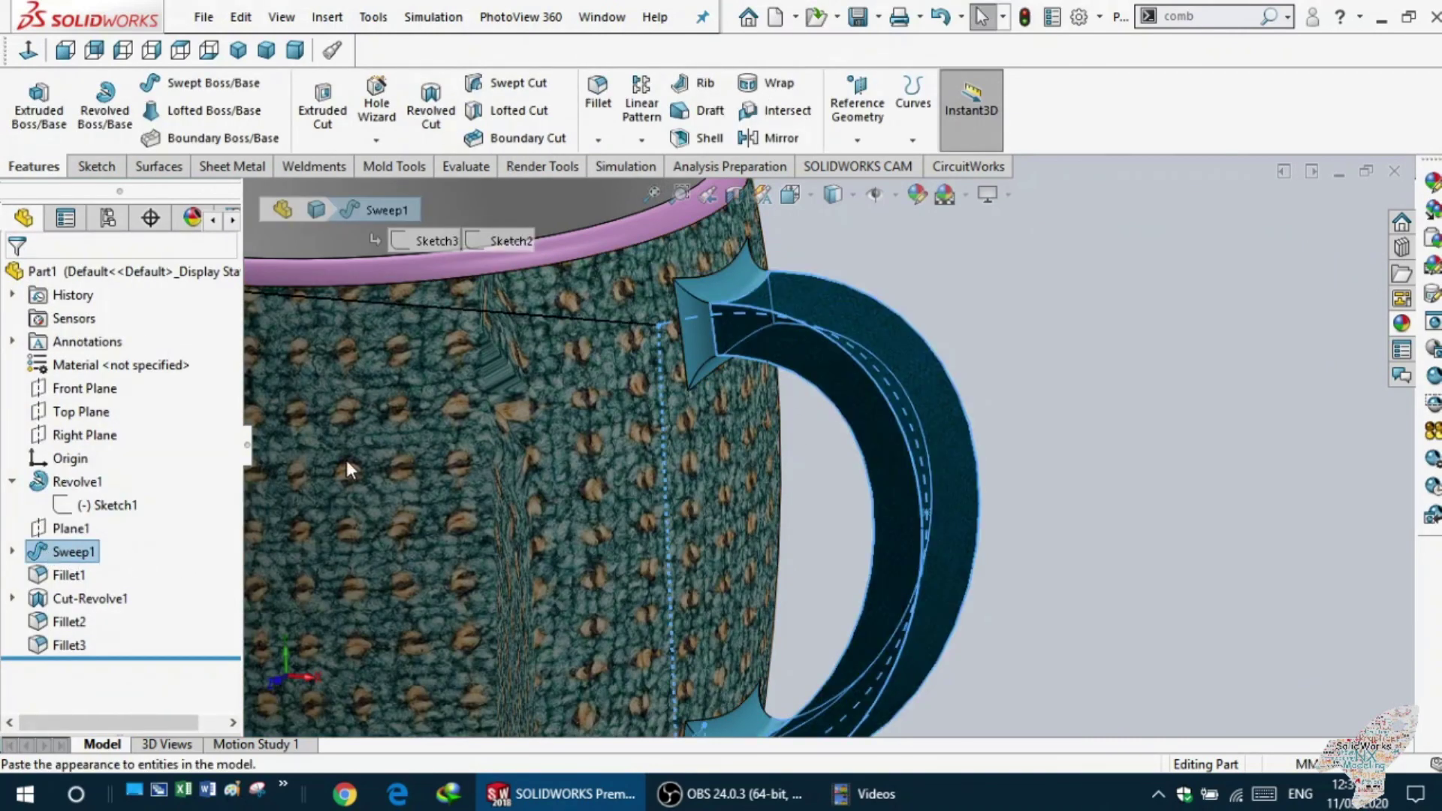
pyautogui.click(46, 578)
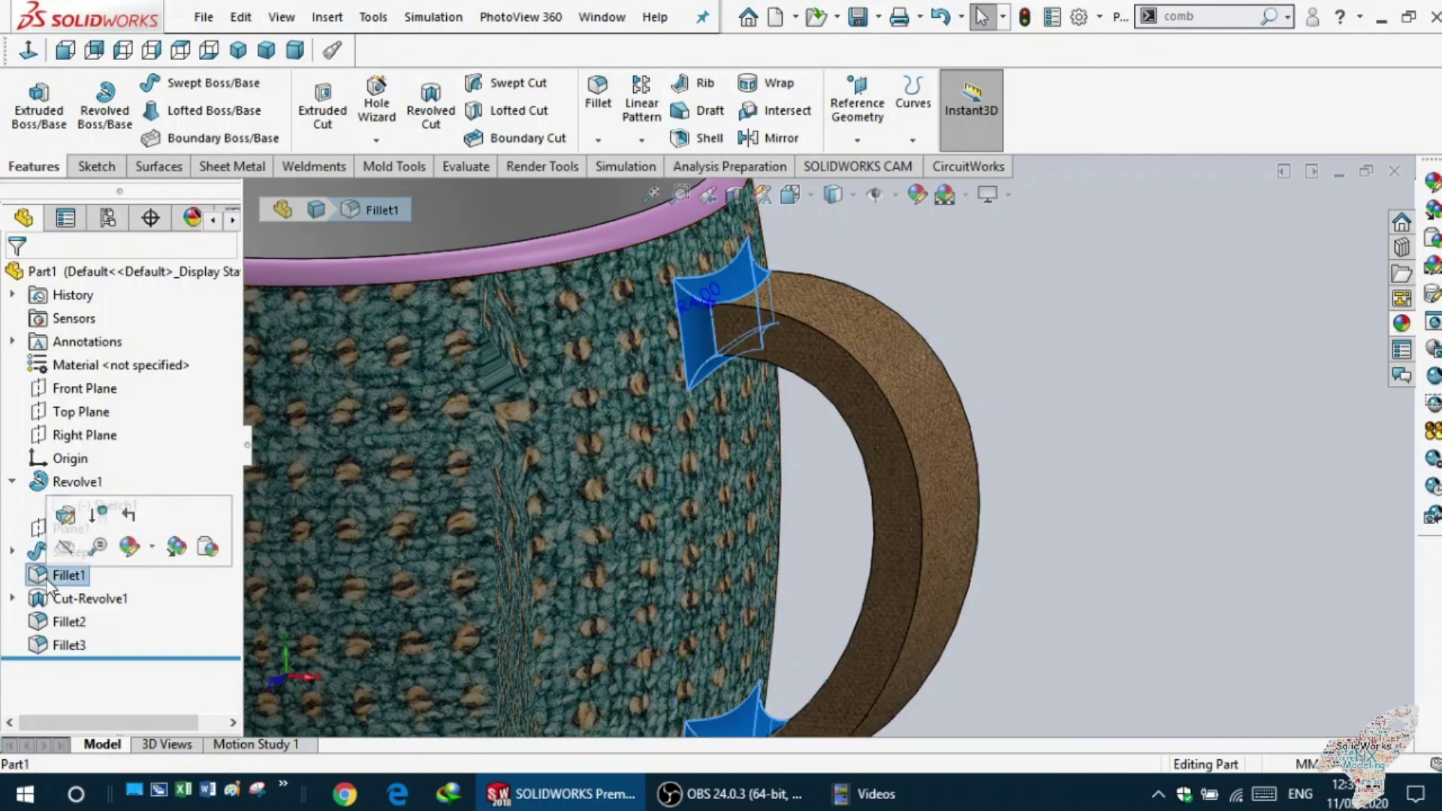
pyautogui.click(922, 202)
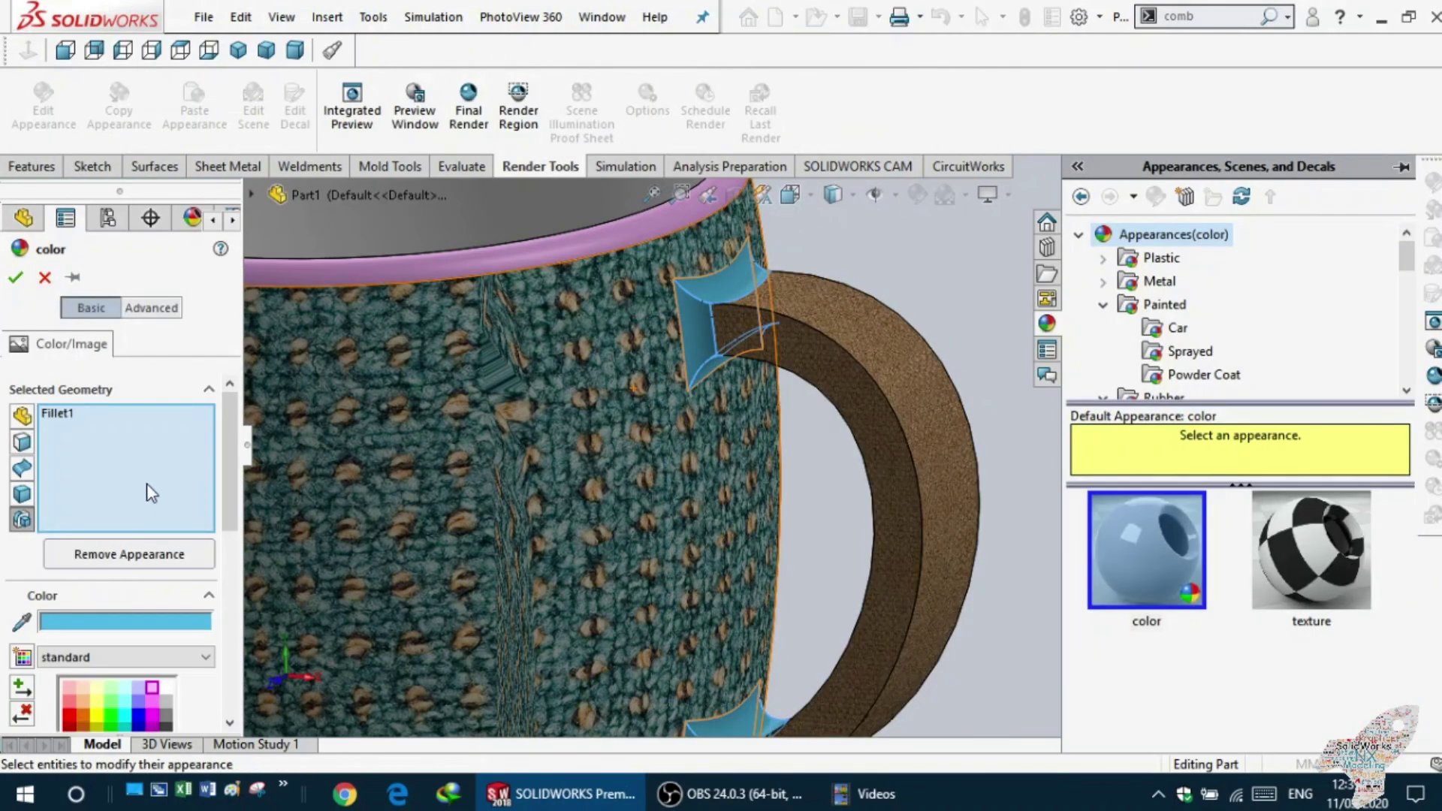
pyautogui.scroll(-3, 231, 481)
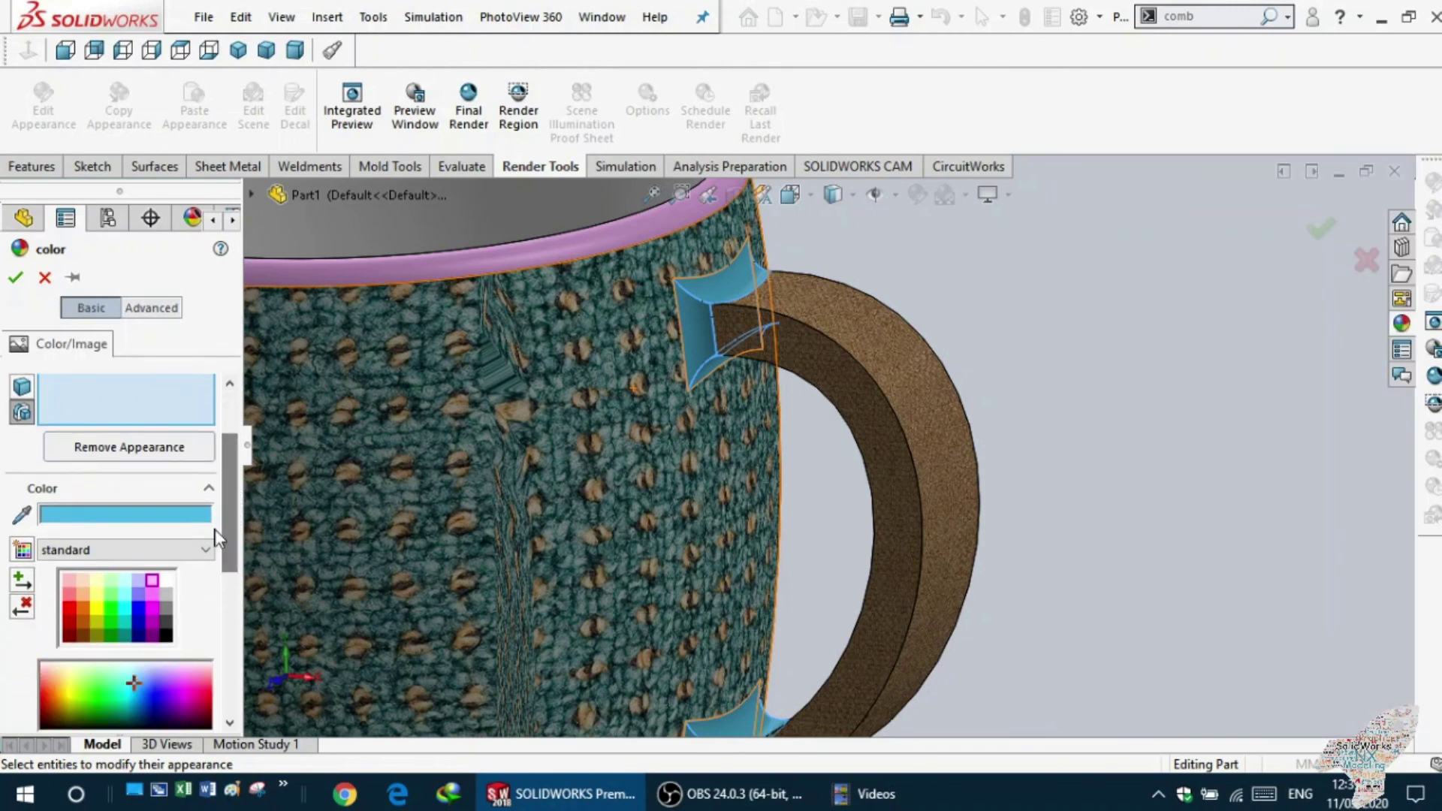
pyautogui.click(167, 583)
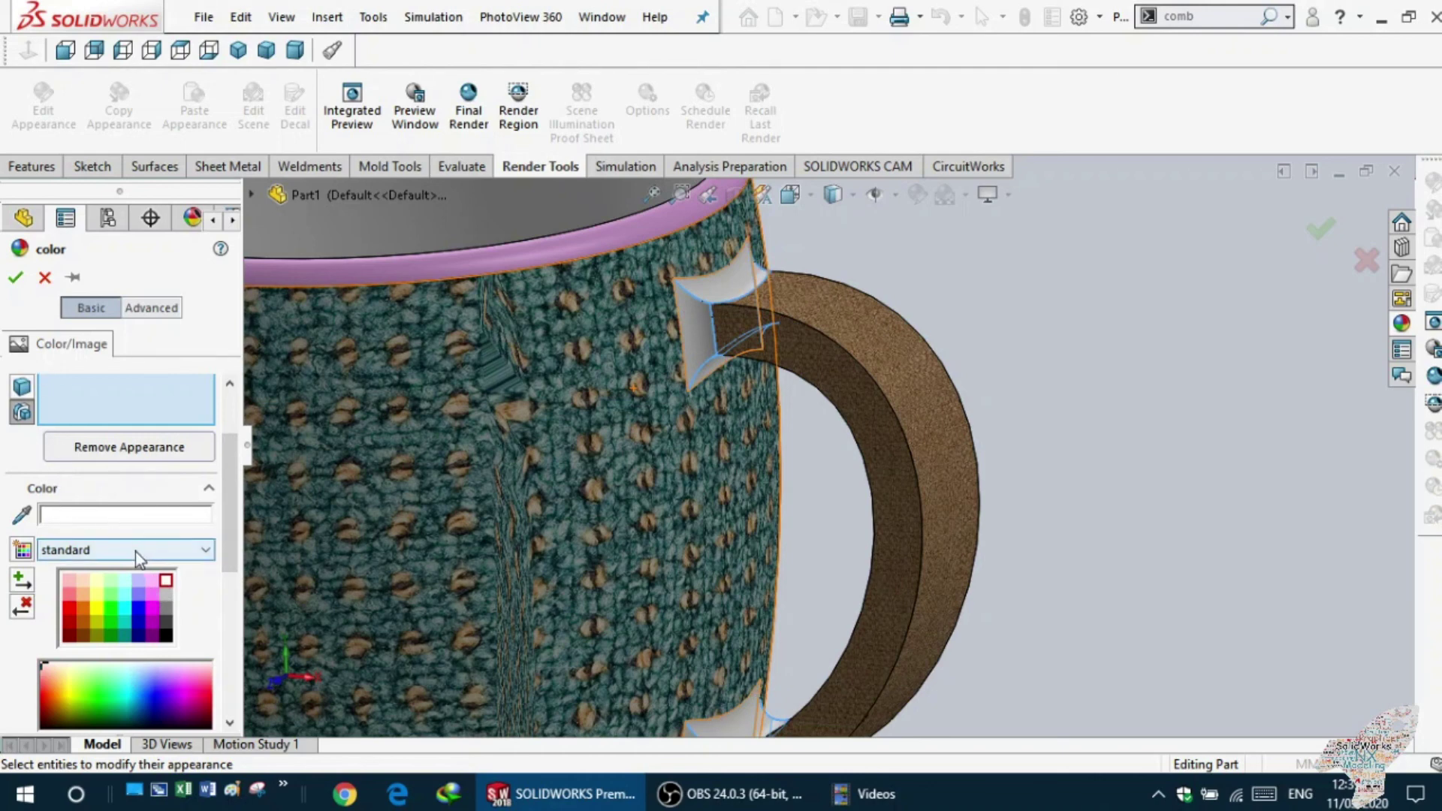
pyautogui.click(15, 276)
pyautogui.click(721, 470)
pyautogui.click(833, 525)
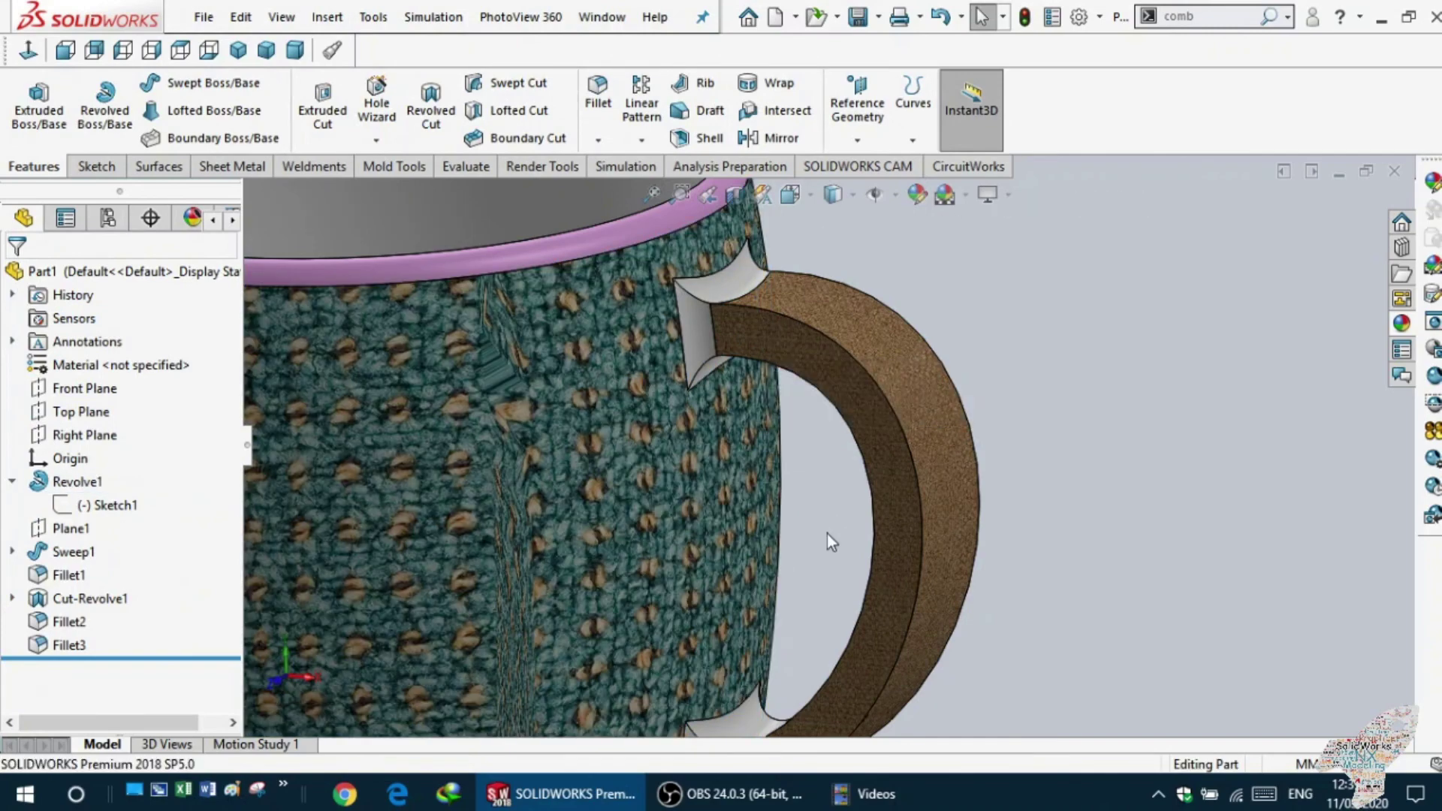
# - Select the rim fillets Fillet2 and Fillet3 in the tree and tilt to view the rim
pyautogui.scroll(5, 827, 534)
pyautogui.scroll(3, 784, 494)
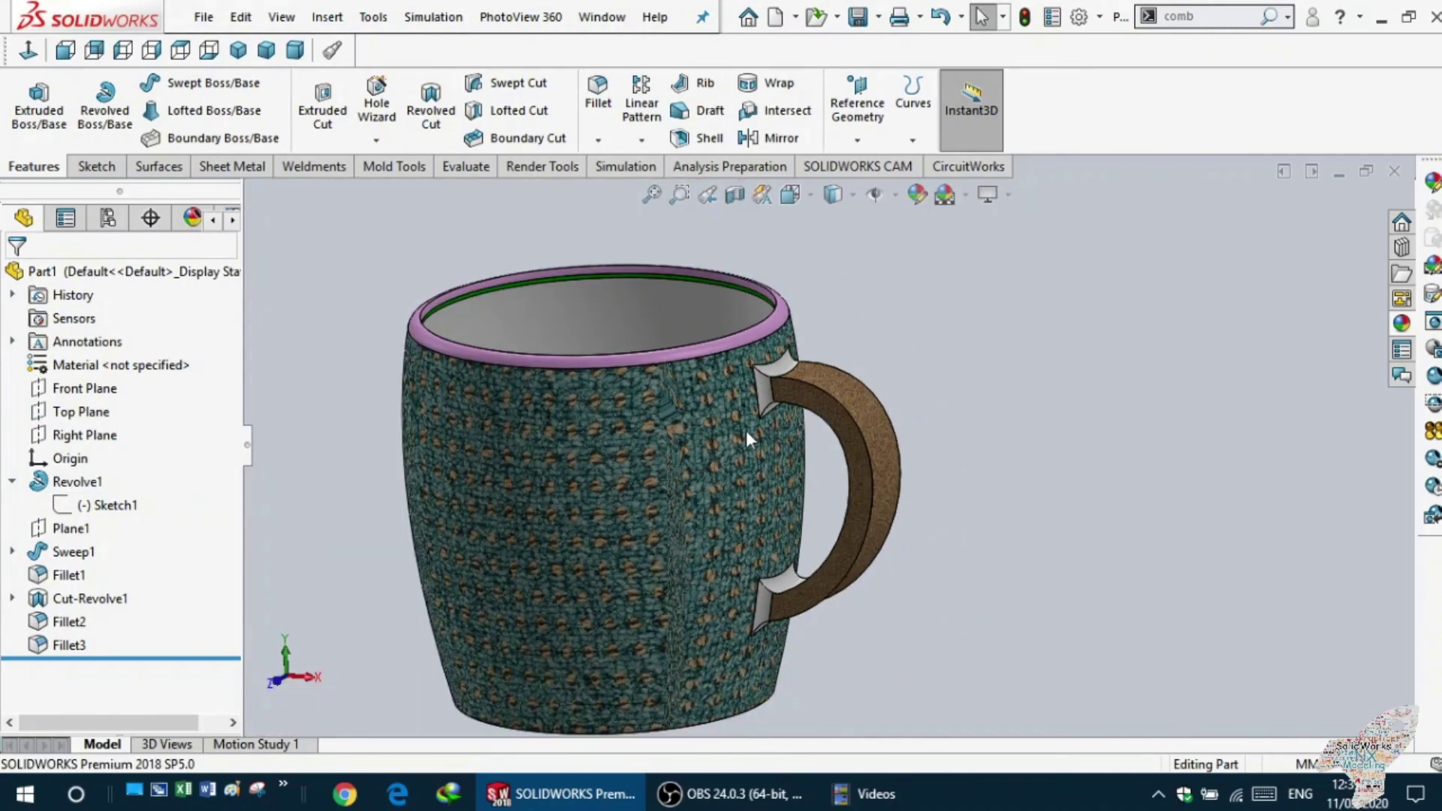
pyautogui.click(489, 361)
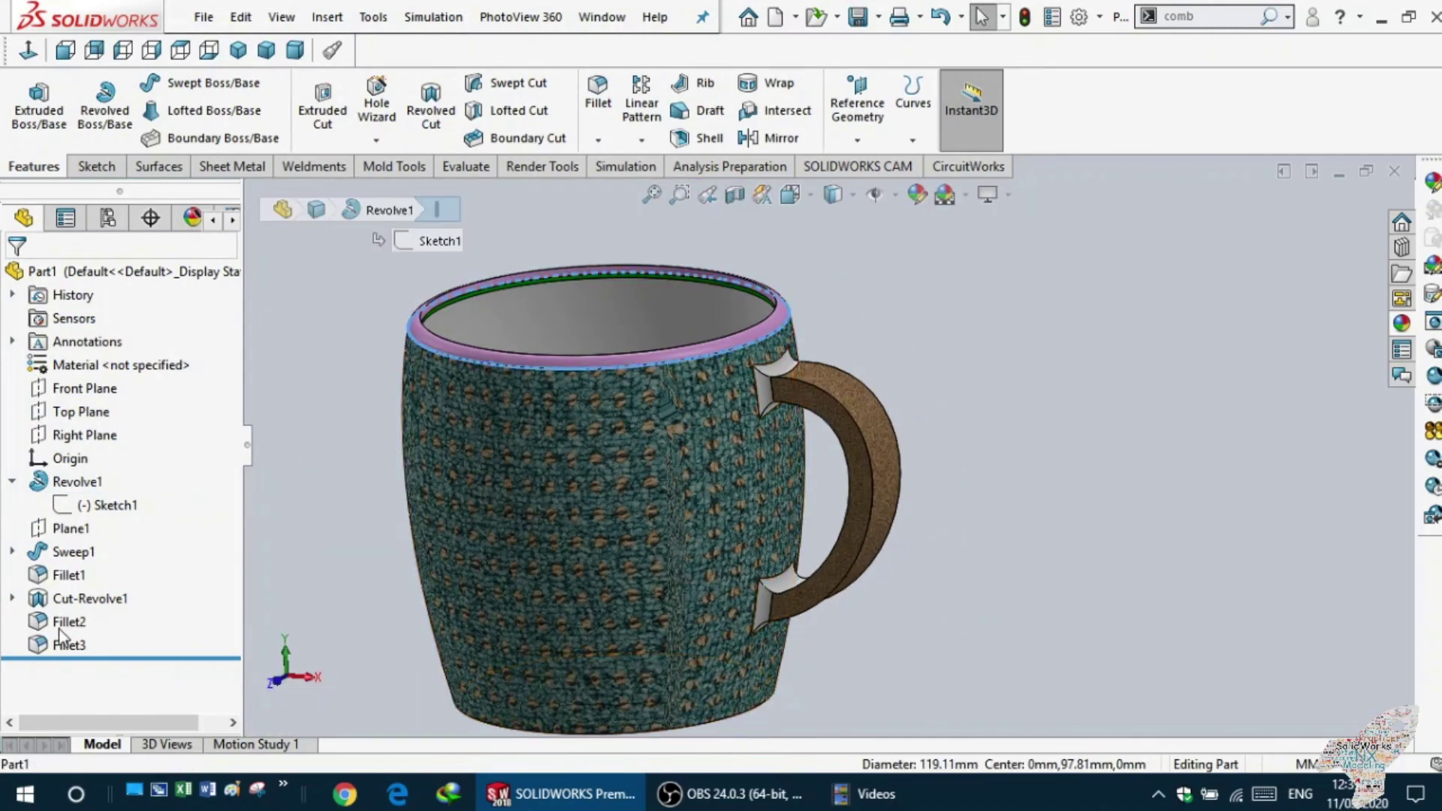
pyautogui.click(386, 500)
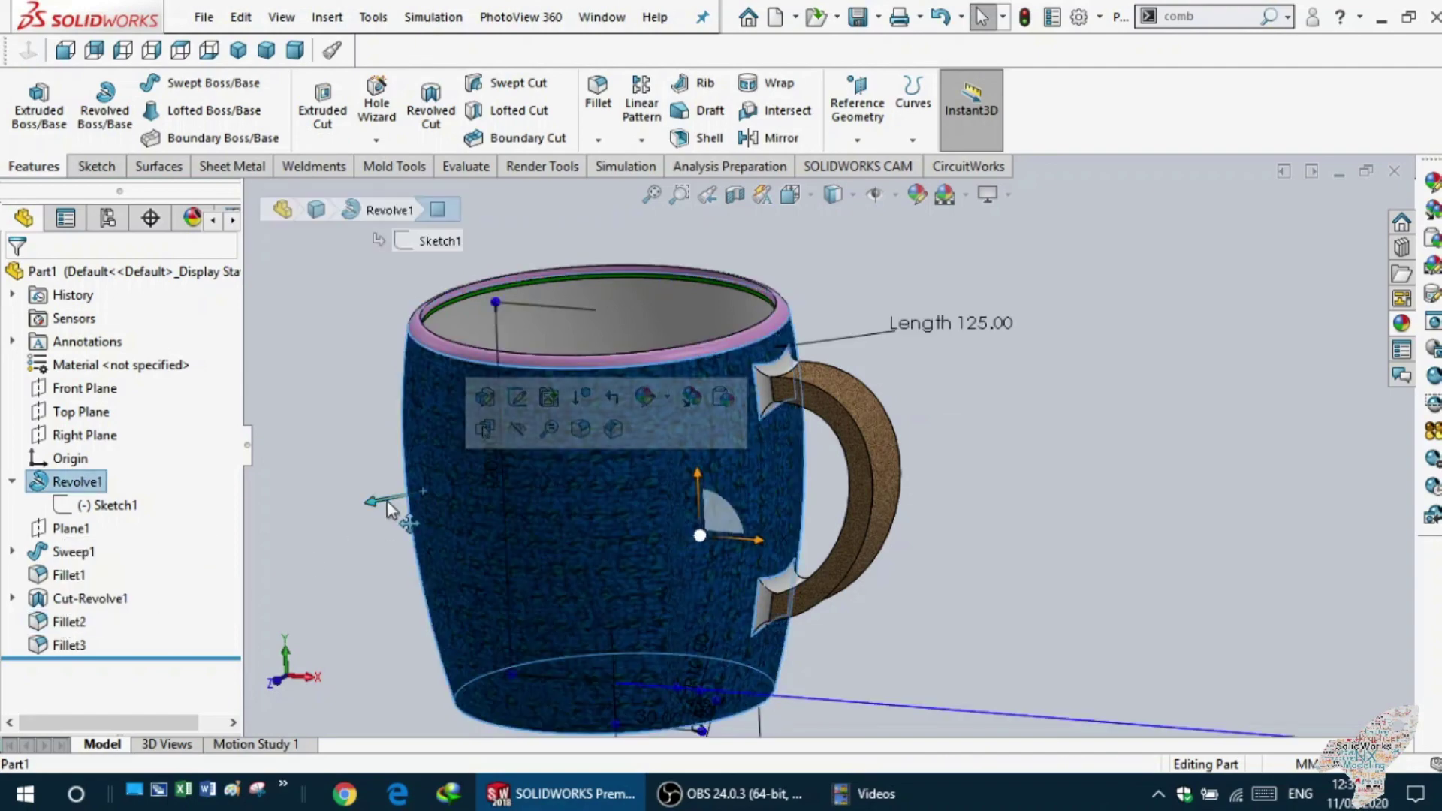
pyautogui.click(331, 508)
pyautogui.click(63, 622)
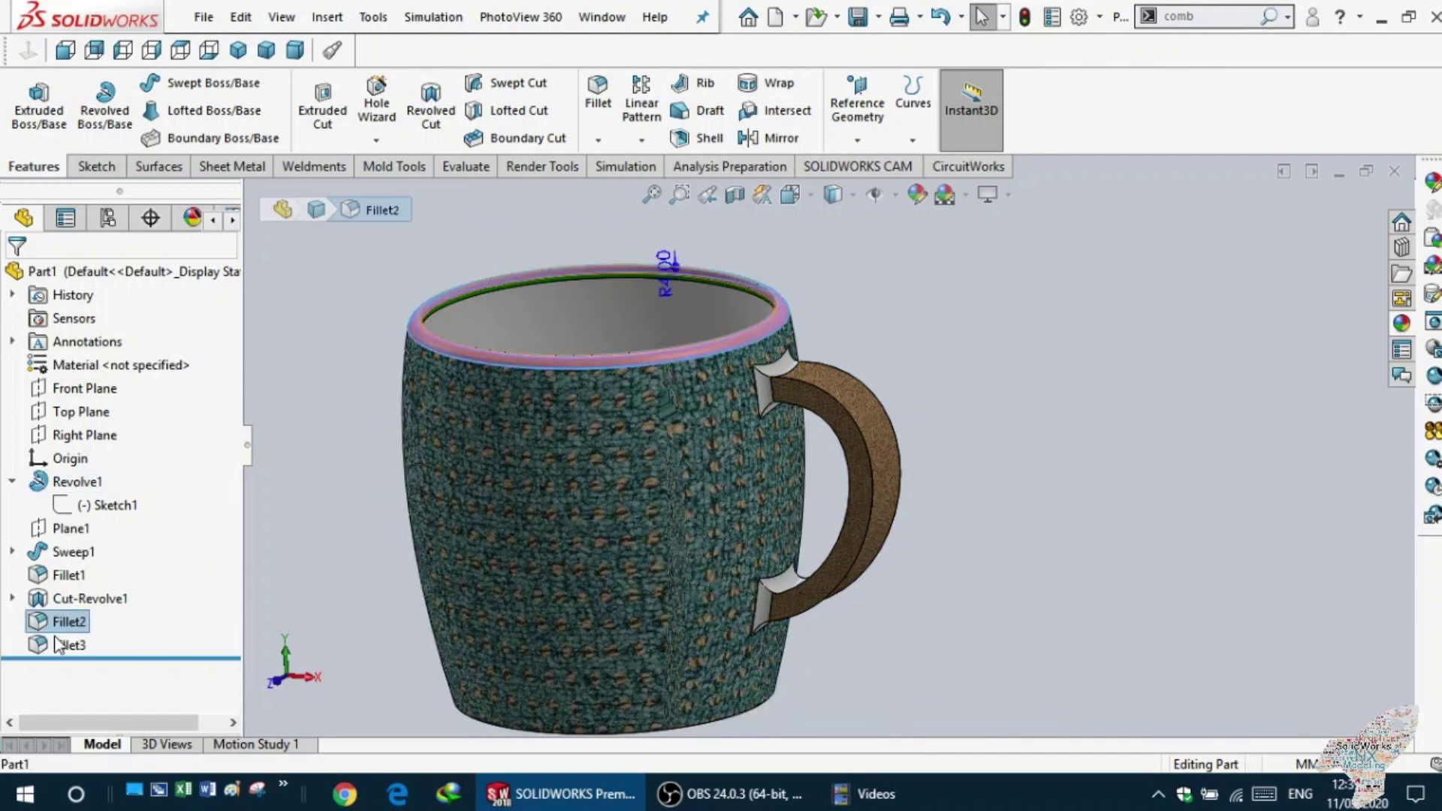
pyautogui.keyDown('ctrl'); pyautogui.click(55, 649); pyautogui.keyUp('ctrl')
pyautogui.moveTo(392, 542)
pyautogui.mouseDown(button='middle')
pyautogui.moveTo(364, 575)
pyautogui.moveTo(539, 385)
pyautogui.mouseUp(button='middle')
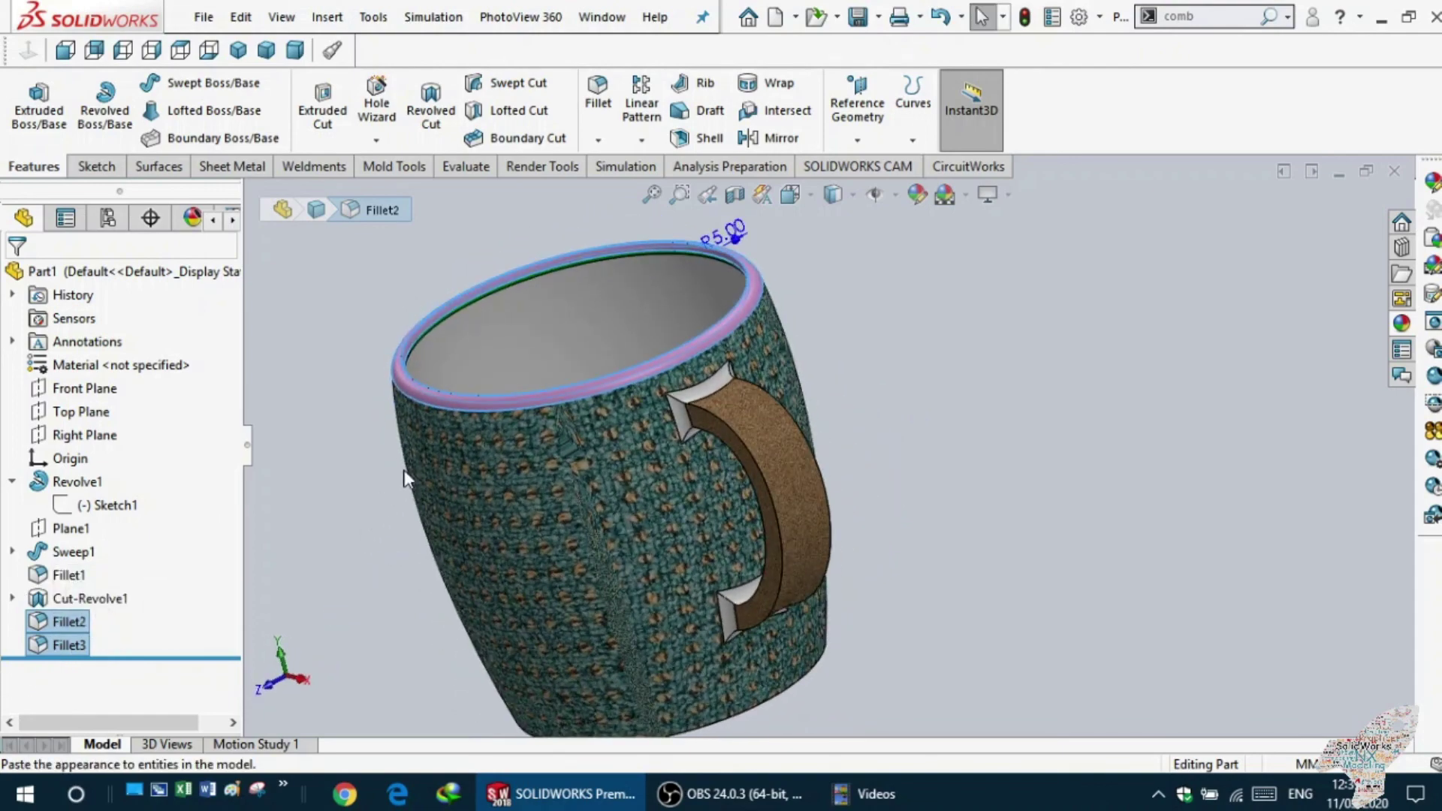
pyautogui.scroll(-2, 539, 385)
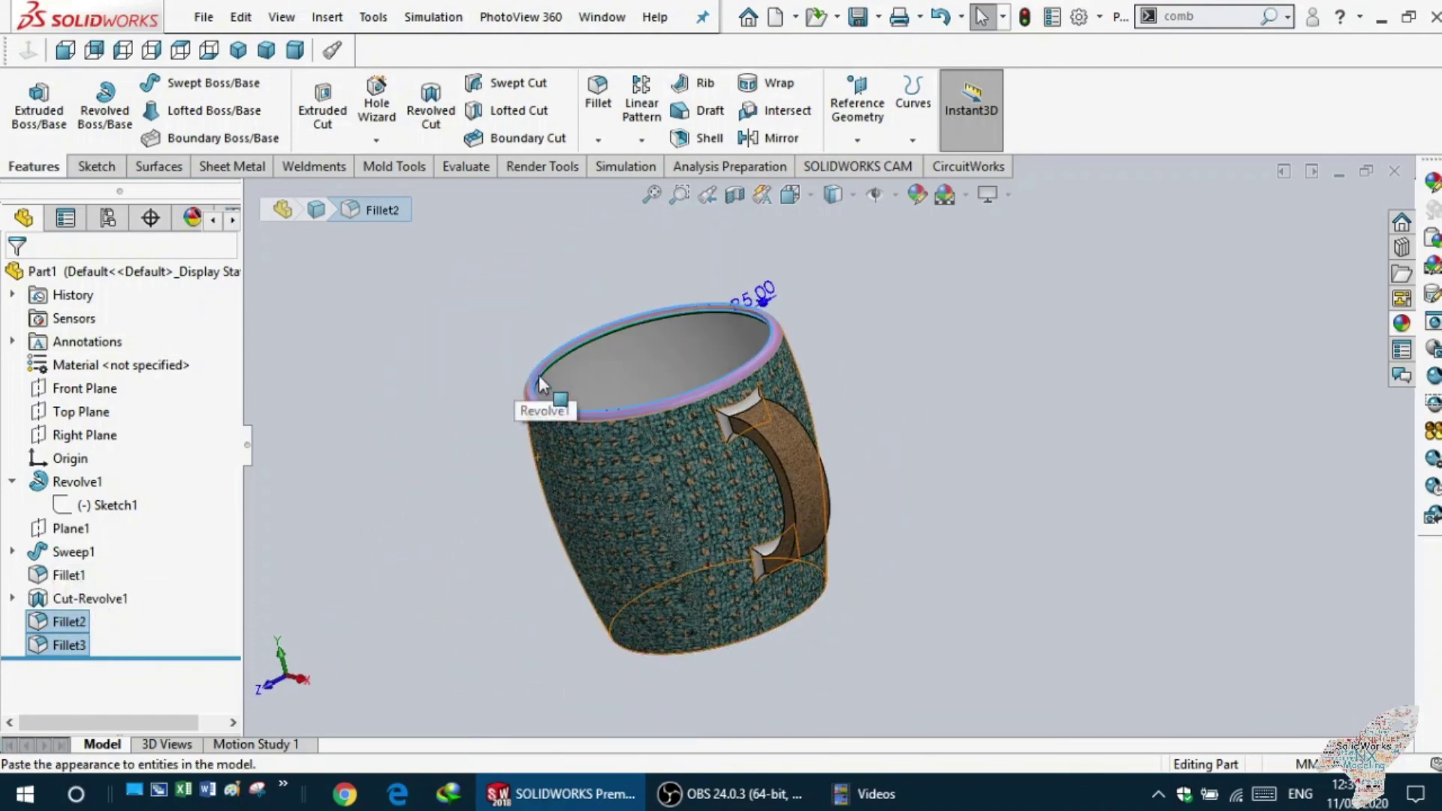
# - Give Fillet2 and Fillet3 a white appearance after trying light yellow
pyautogui.click(917, 195)
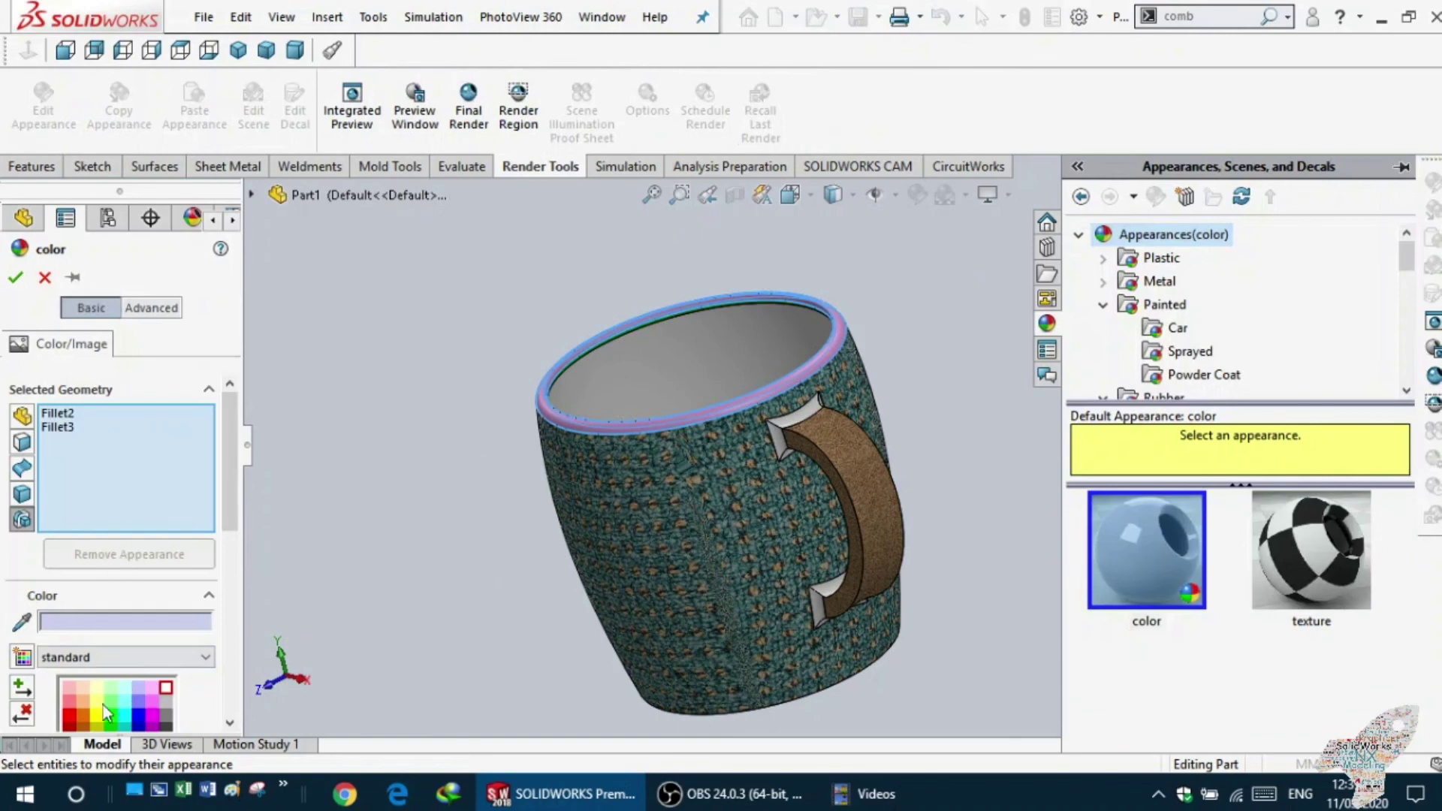
pyautogui.click(100, 690)
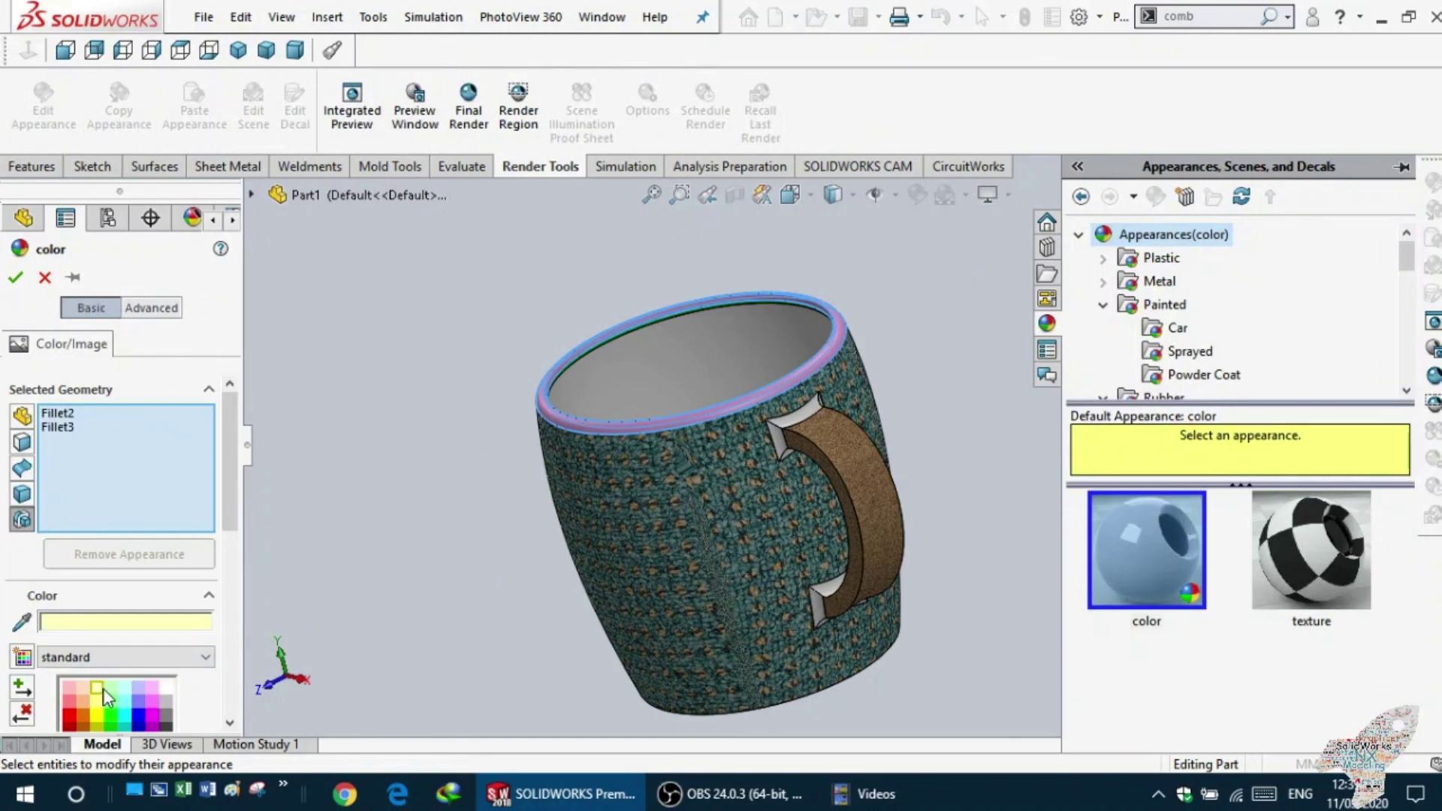
pyautogui.click(165, 686)
pyautogui.click(18, 278)
pyautogui.moveTo(368, 435); pyautogui.dragTo(380, 451, button='middle')
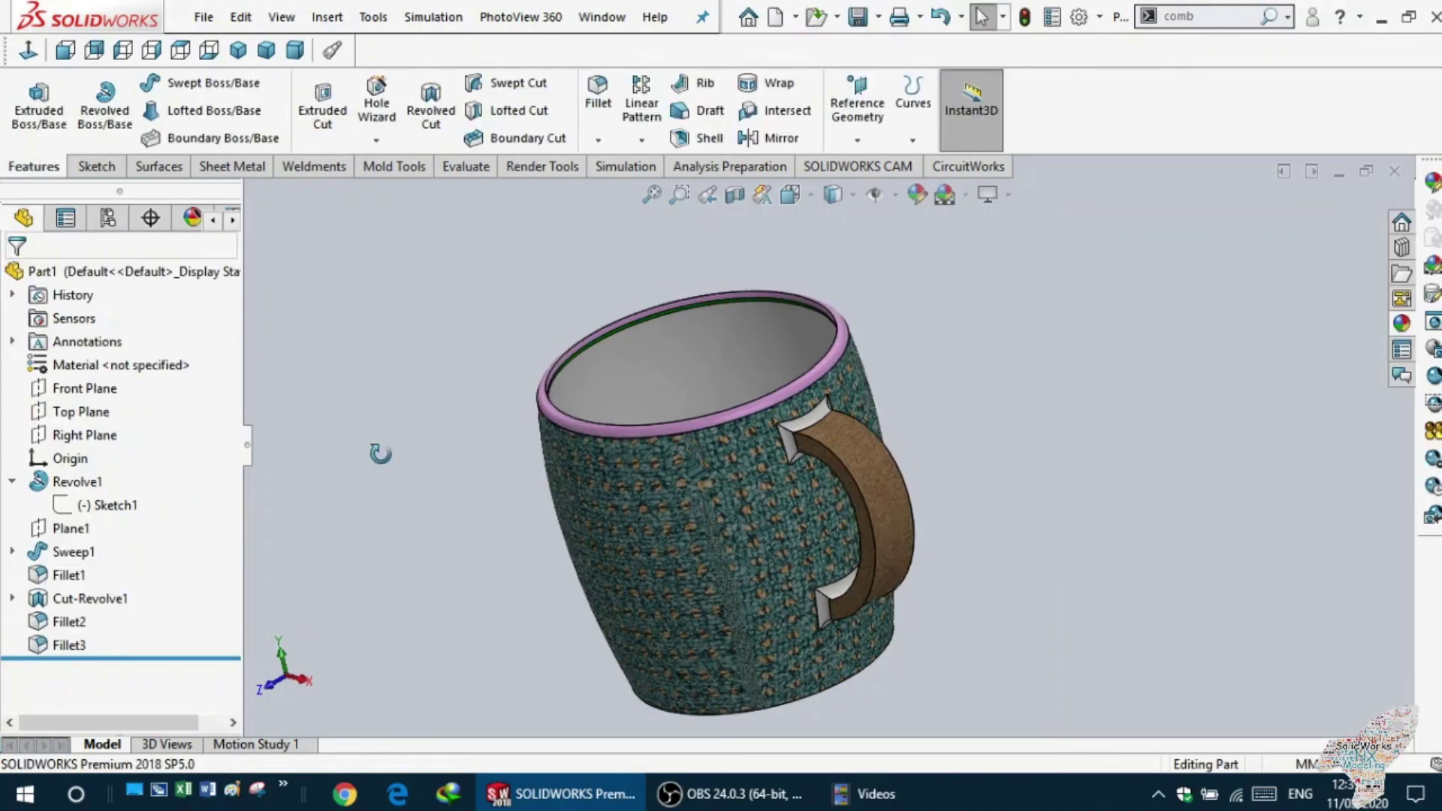
# - Select the outer rim fillet face and the two inner rim faces
pyautogui.scroll(-2, 582, 395)
pyautogui.scroll(-3, 660, 434)
pyautogui.scroll(-2, 660, 434)
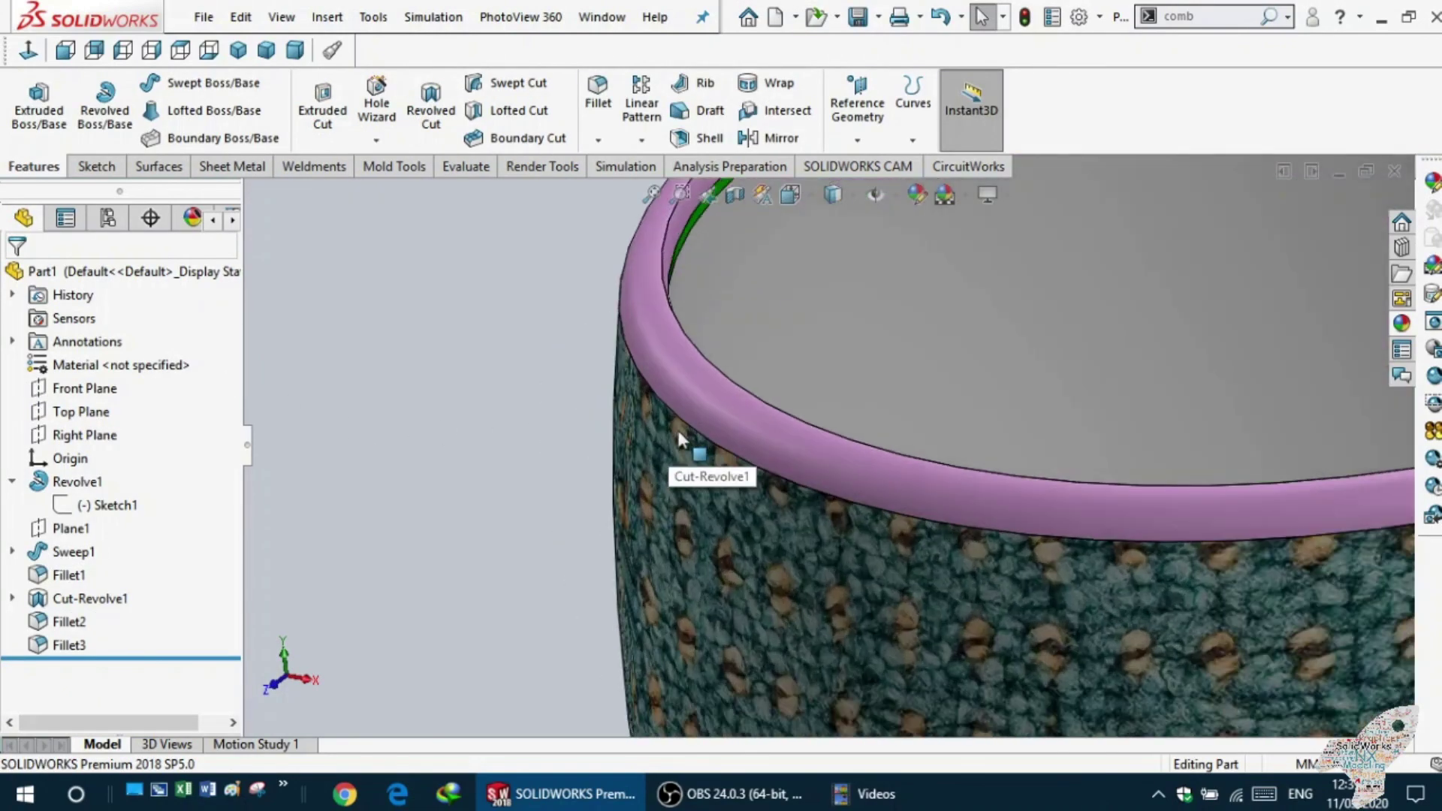
pyautogui.click(717, 421)
pyautogui.moveTo(516, 380); pyautogui.dragTo(482, 403, button='middle')
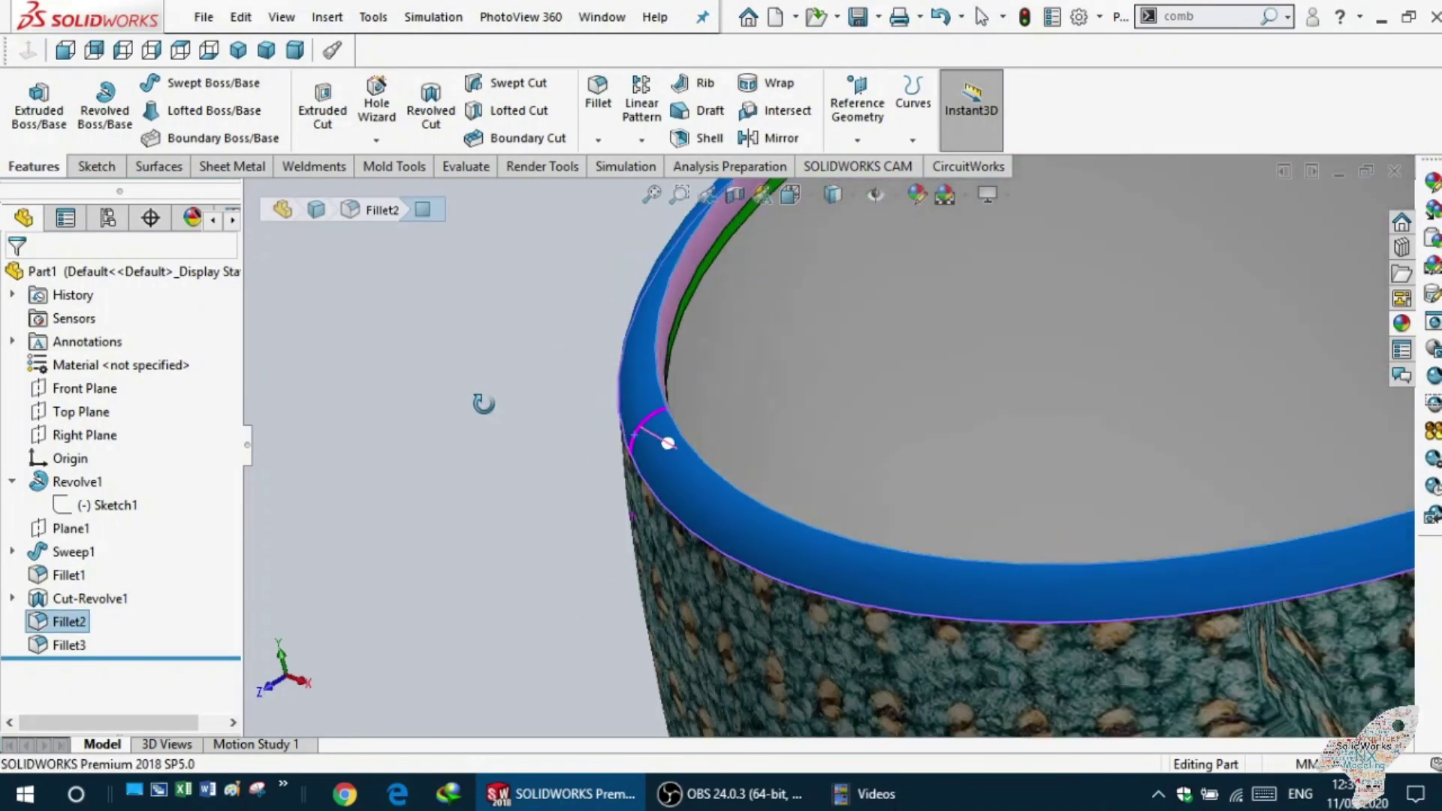
pyautogui.keyDown('ctrl'); pyautogui.click(676, 302); pyautogui.keyUp('ctrl')
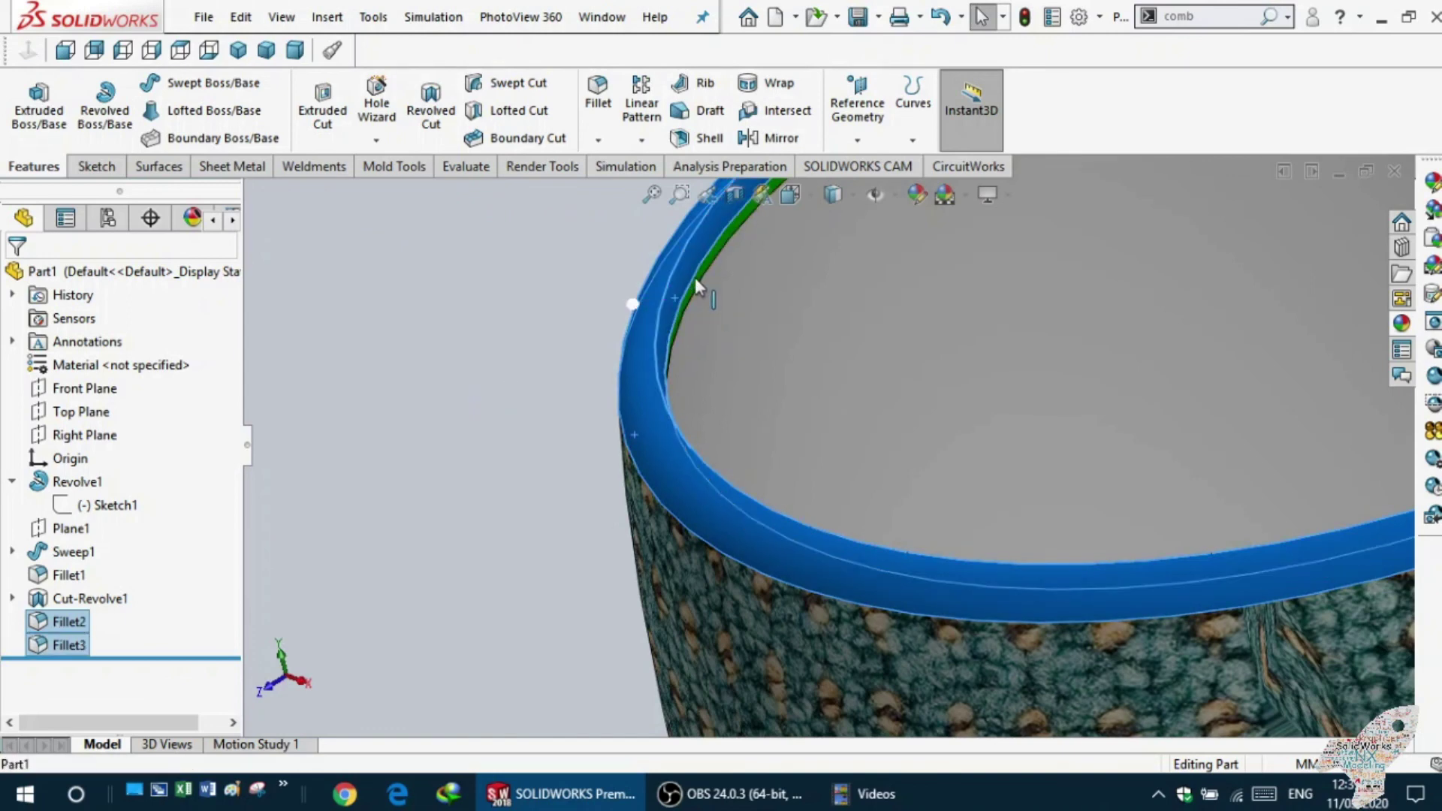
pyautogui.keyDown('ctrl'); pyautogui.click(702, 280); pyautogui.keyUp('ctrl')
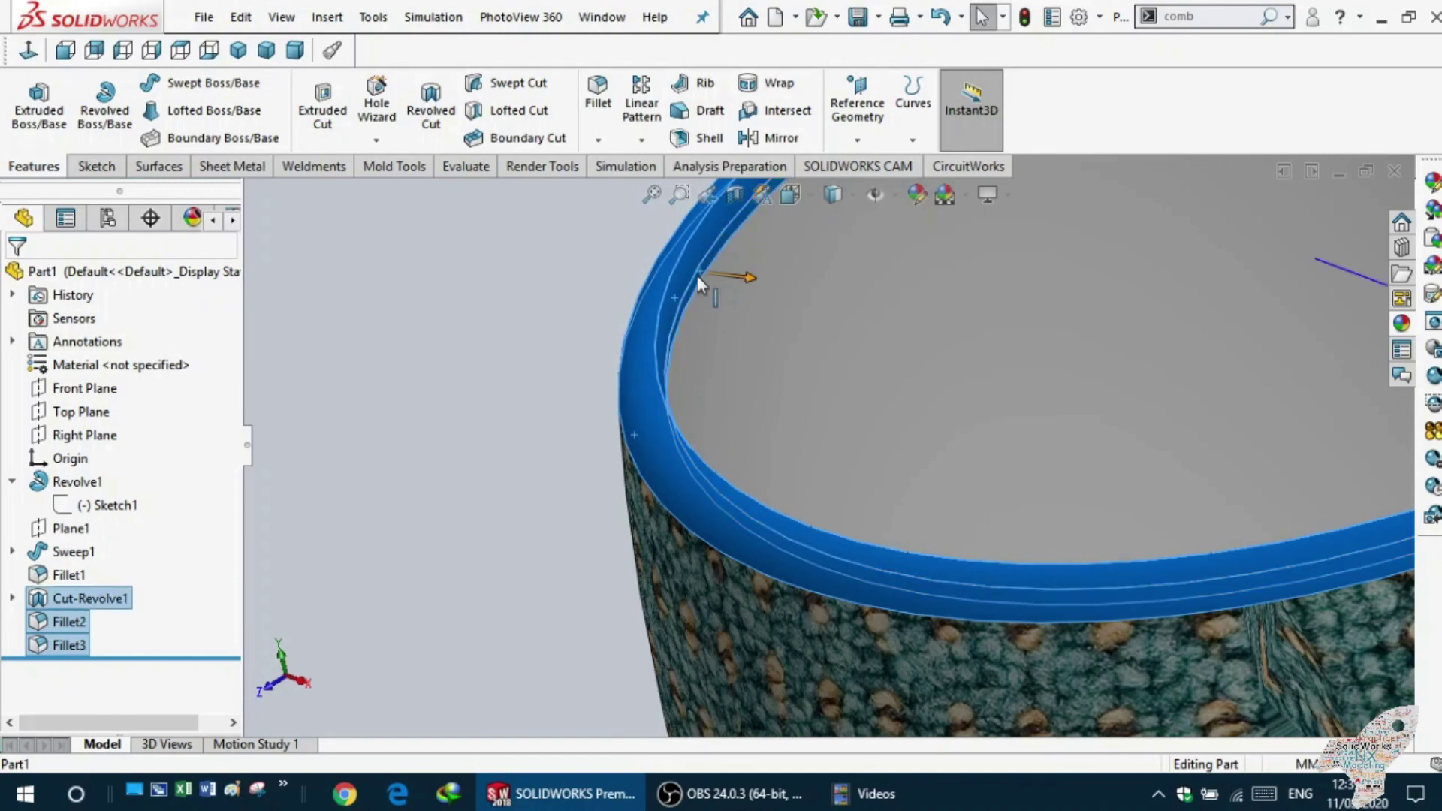
pyautogui.scroll(5, 701, 272)
# - Set the selected rim faces to white and orbit to a side-on view
pyautogui.click(910, 197)
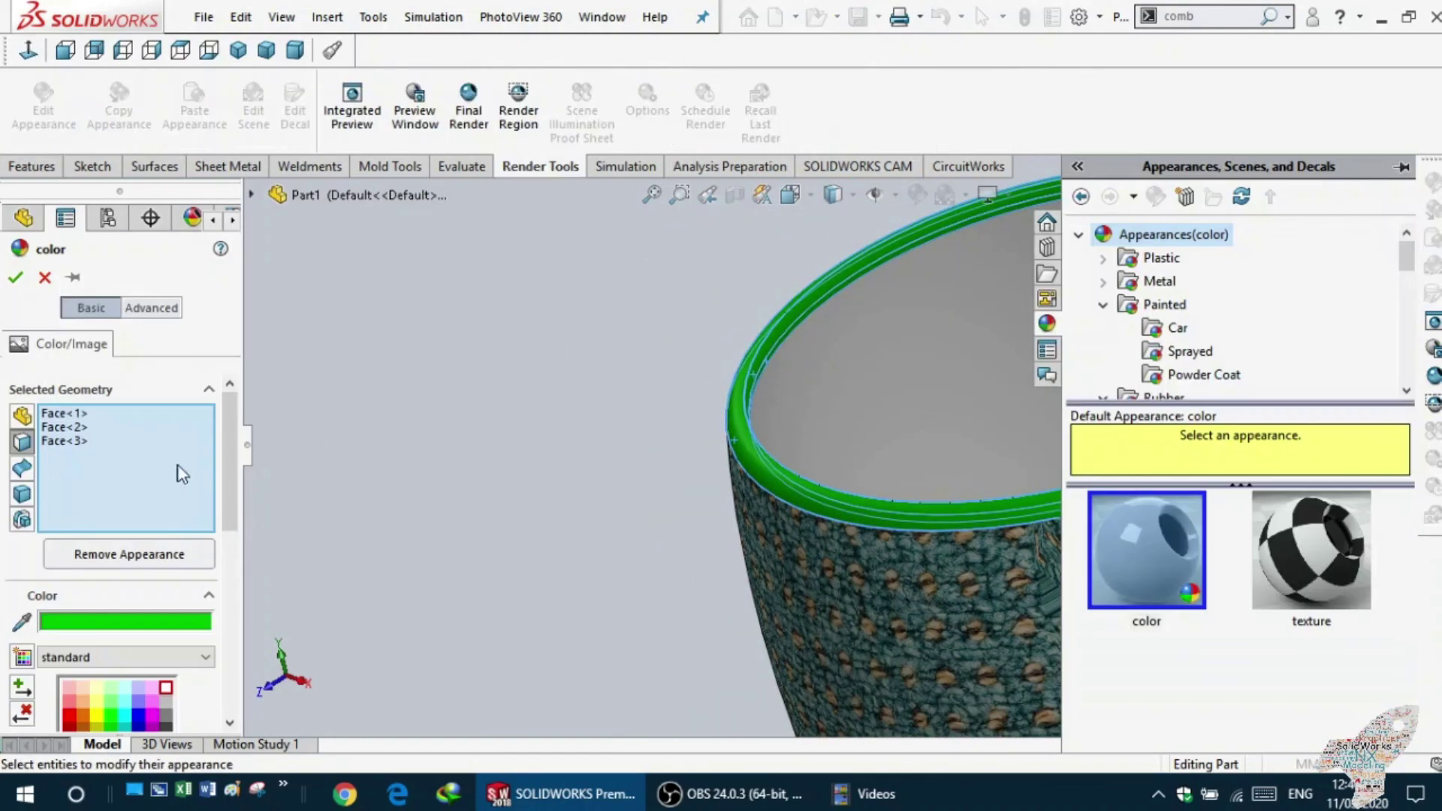
pyautogui.scroll(-5, 223, 467)
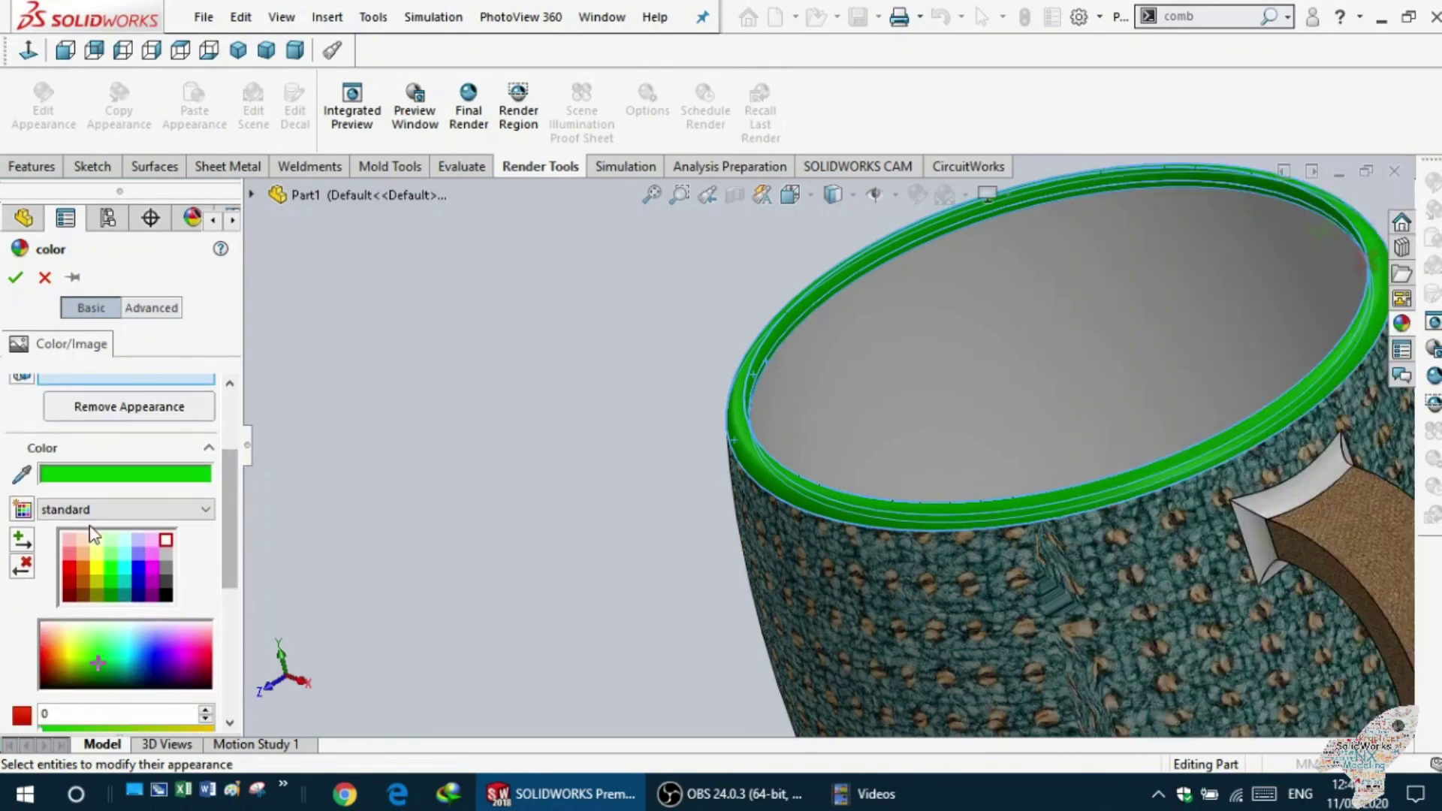
pyautogui.click(166, 540)
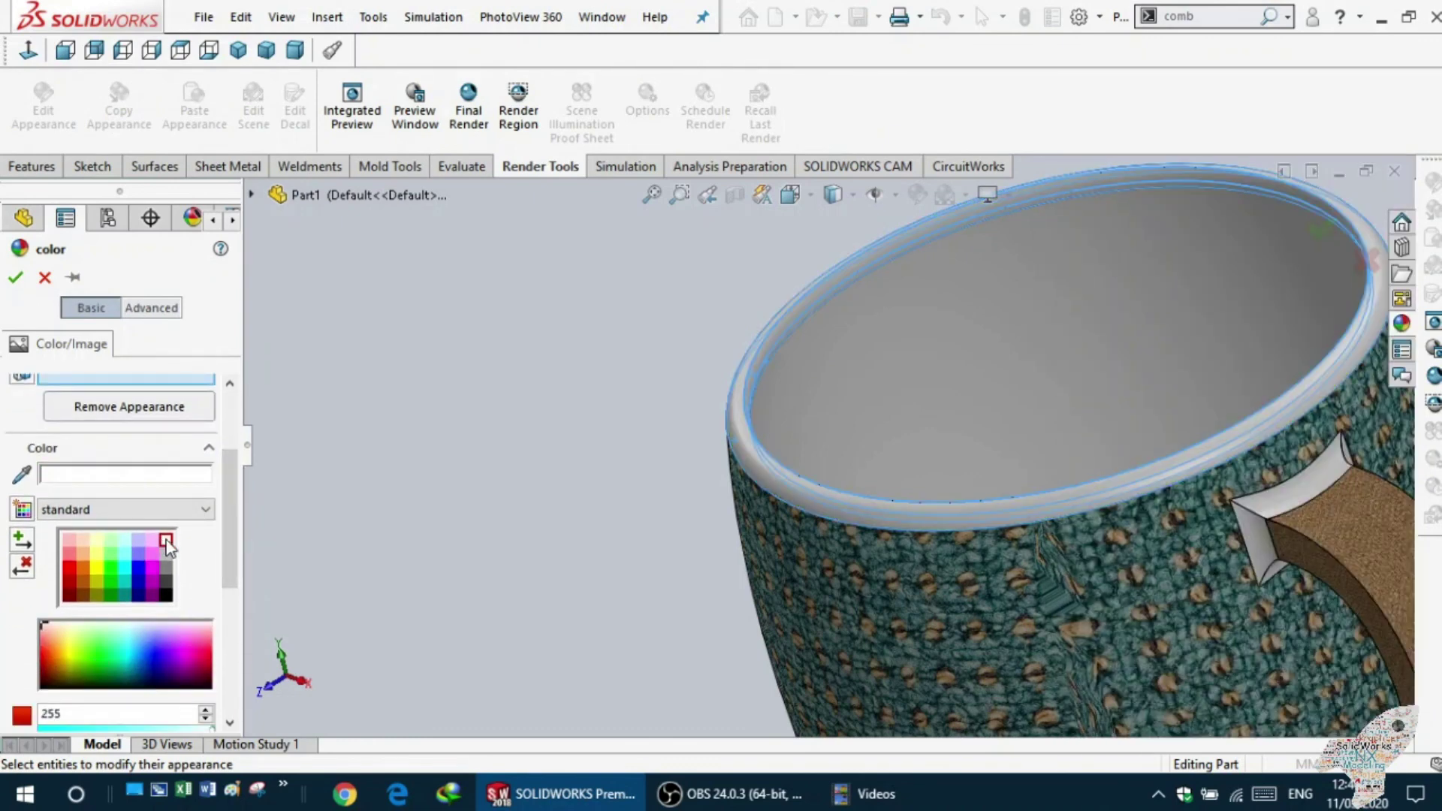
pyautogui.click(15, 277)
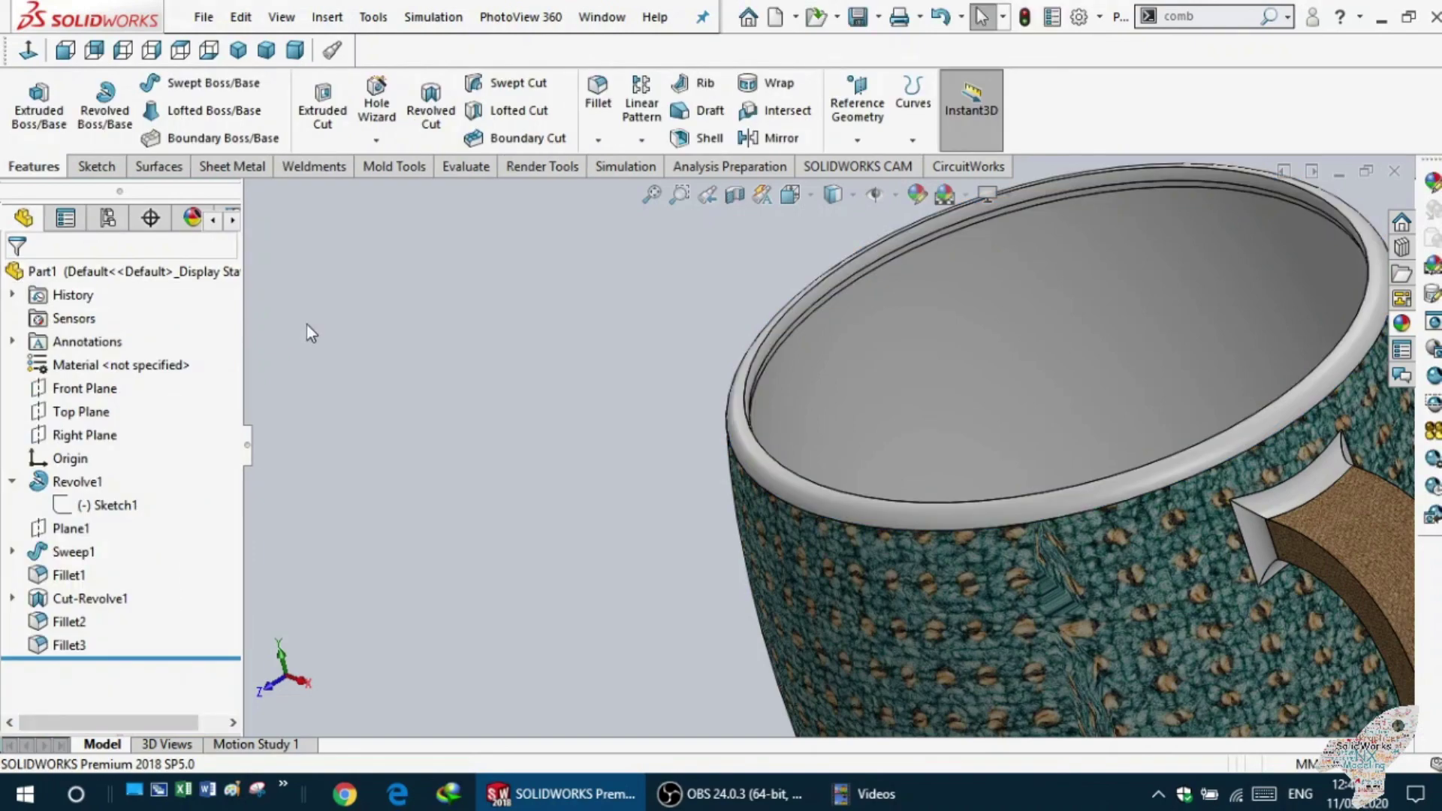
pyautogui.moveTo(404, 332)
pyautogui.mouseDown(button='middle')
pyautogui.moveTo(628, 398)
pyautogui.moveTo(633, 520)
pyautogui.mouseUp(button='middle')
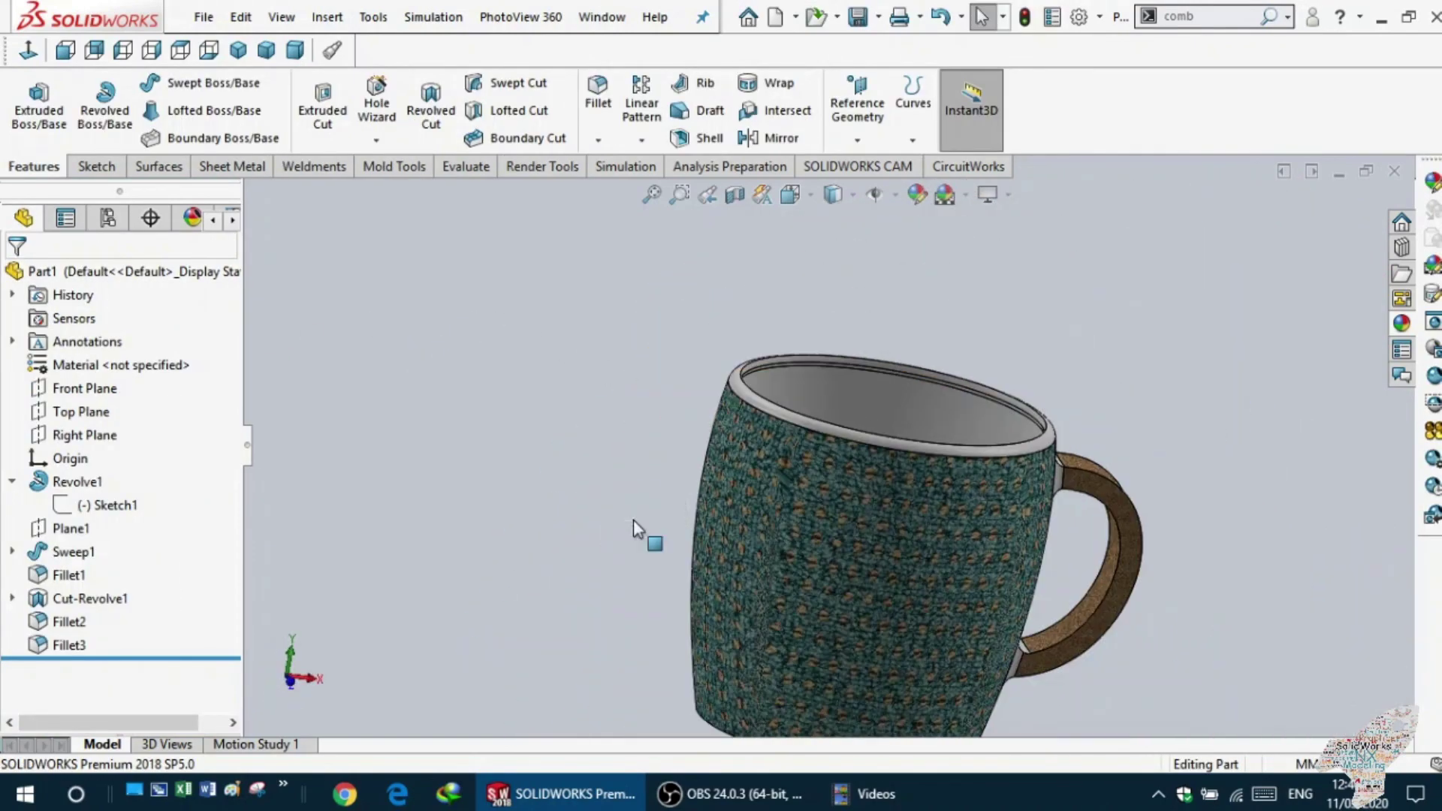
pyautogui.scroll(3, 633, 520)
pyautogui.moveTo(638, 529)
pyautogui.mouseDown(button='middle')
pyautogui.moveTo(612, 376)
pyautogui.moveTo(648, 360)
pyautogui.mouseUp(button='middle')
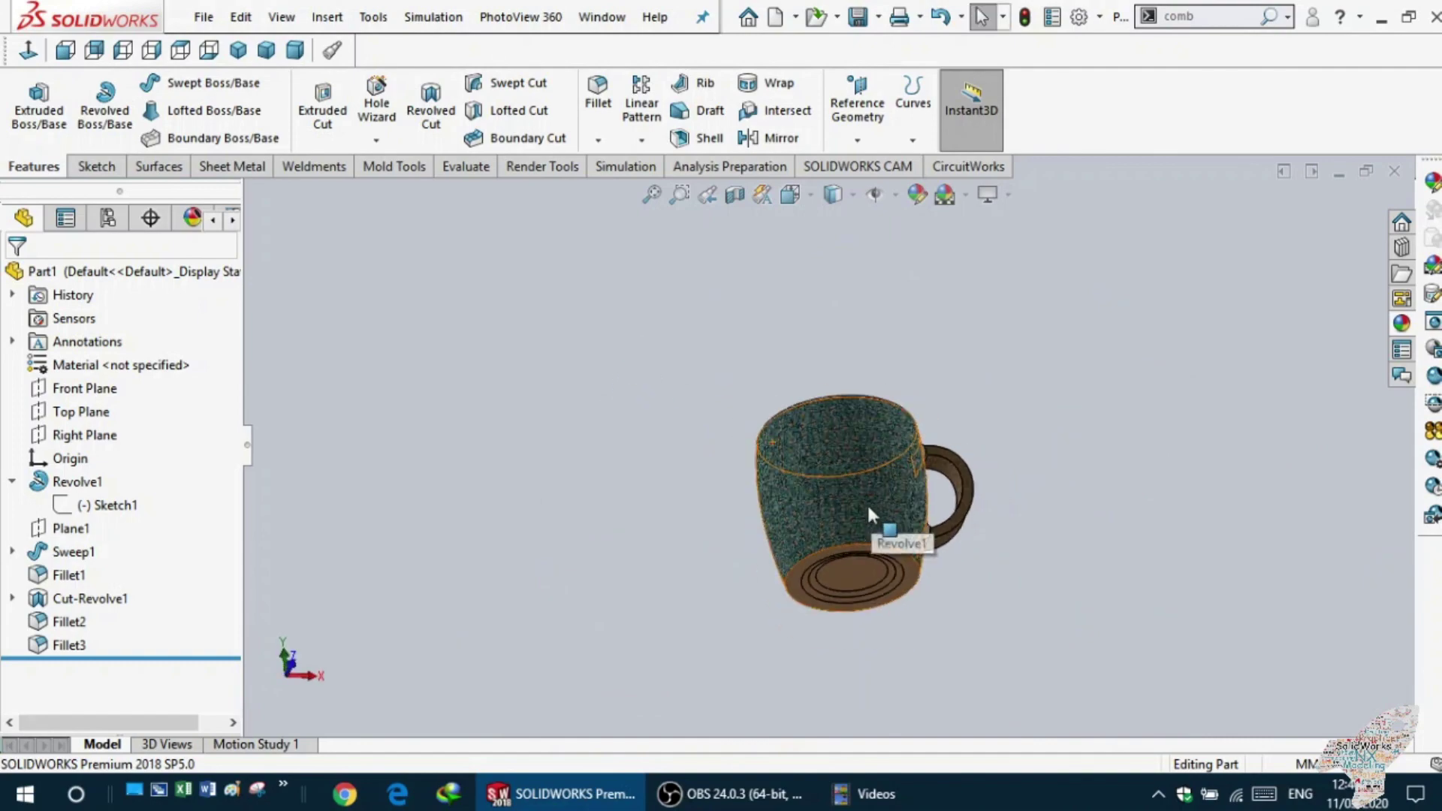
pyautogui.scroll(-3, 867, 503)
pyautogui.scroll(-3, 625, 542)
pyautogui.moveTo(625, 542); pyautogui.dragTo(592, 664, button='middle')
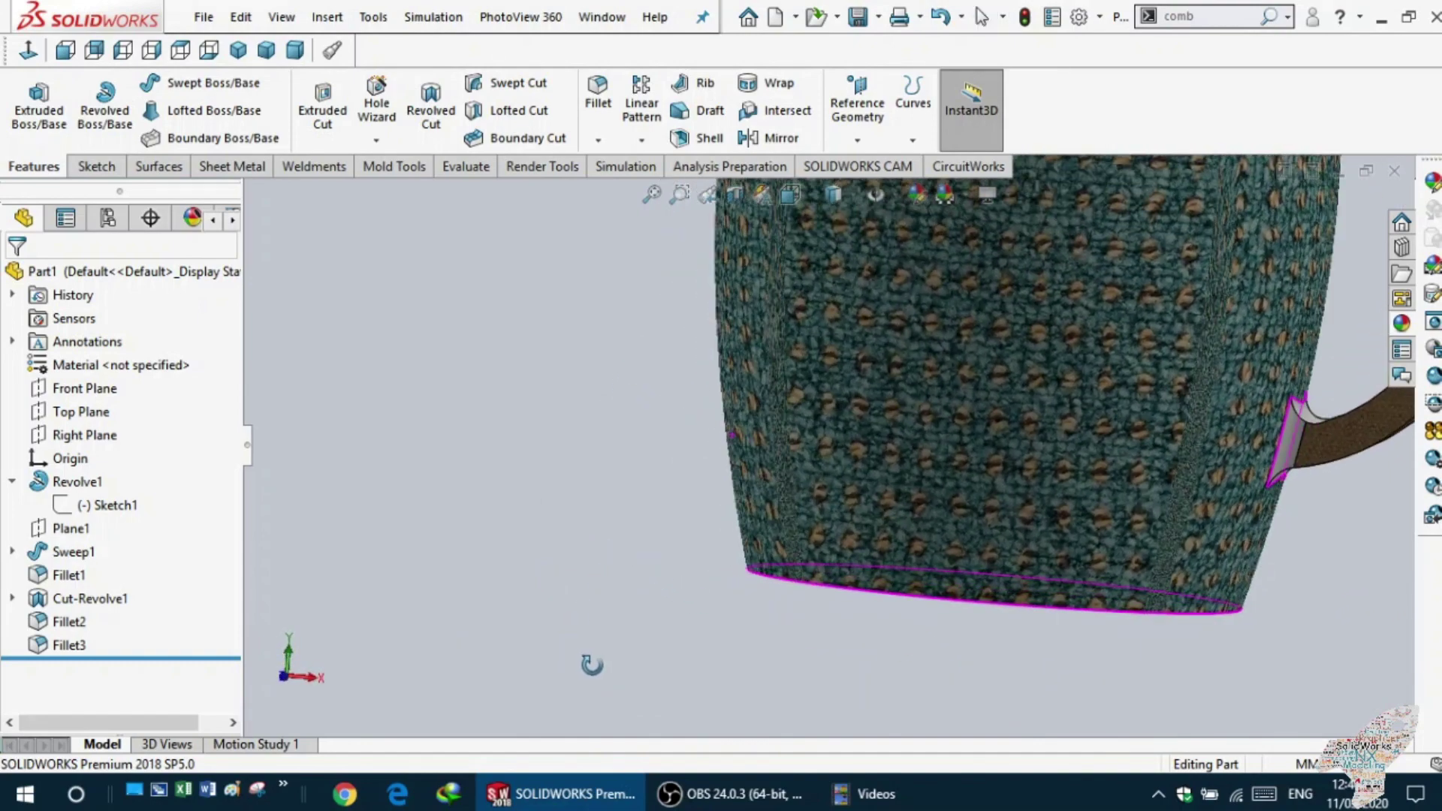
pyautogui.scroll(5, 729, 529)
pyautogui.scroll(1, 805, 462)
pyautogui.scroll(3, 851, 406)
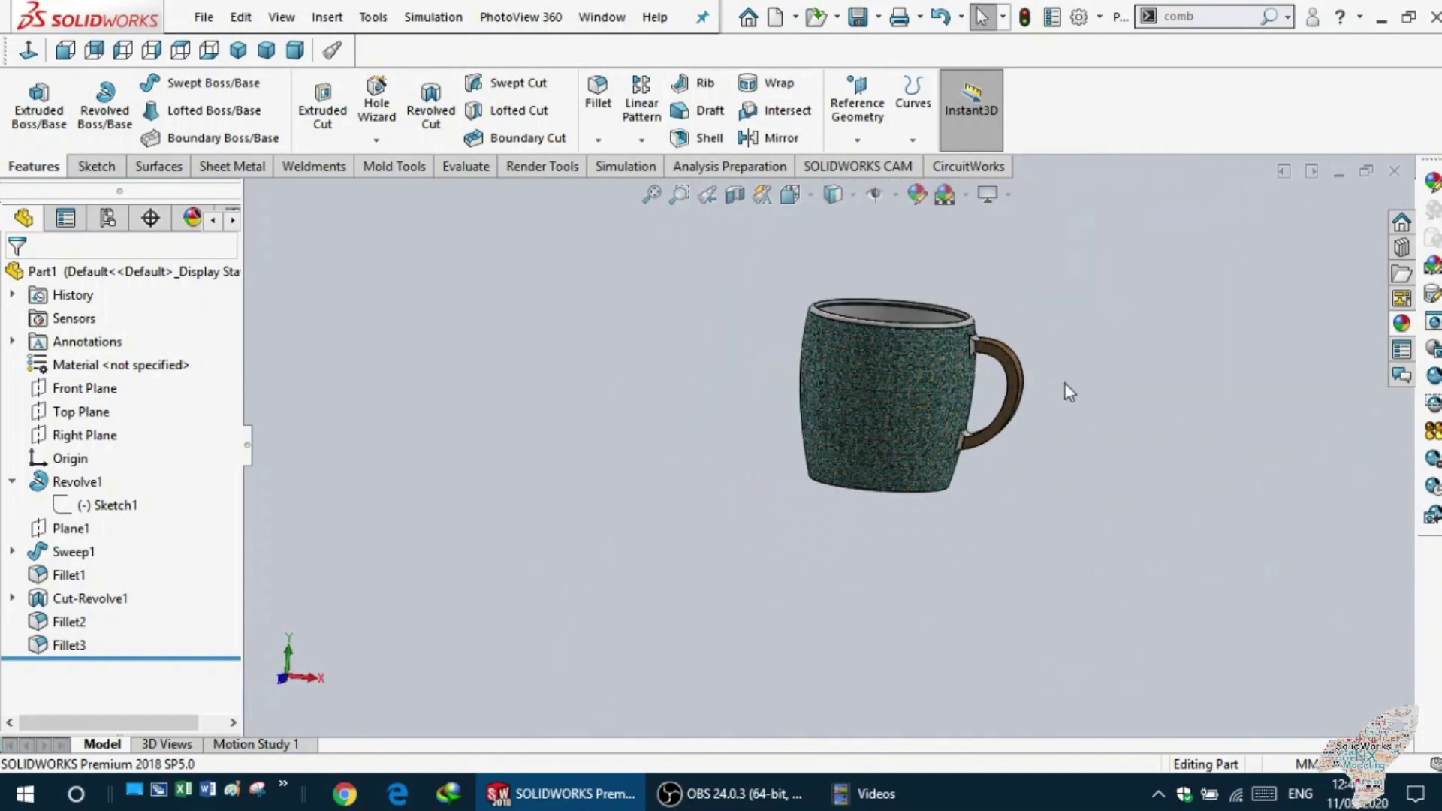
pyautogui.scroll(-3, 1070, 392)
pyautogui.scroll(-2, 931, 408)
pyautogui.moveTo(939, 392)
pyautogui.mouseDown(button='middle')
pyautogui.moveTo(852, 447)
pyautogui.moveTo(849, 398)
pyautogui.moveTo(819, 439)
pyautogui.moveTo(883, 410)
pyautogui.moveTo(863, 455)
pyautogui.mouseUp(button='middle')
pyautogui.scroll(-2, 849, 398)
pyautogui.scroll(-2, 850, 408)
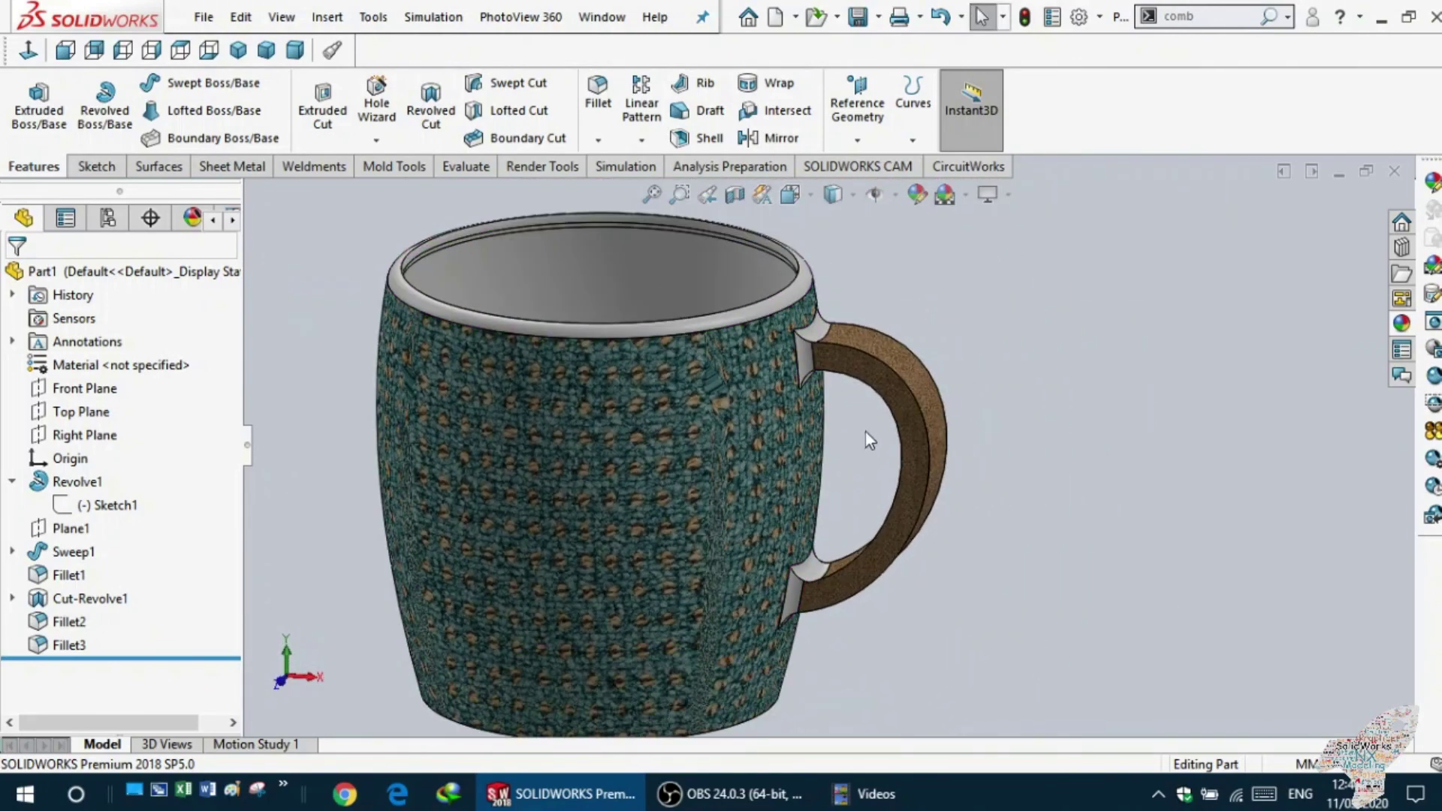
pyautogui.moveTo(476, 459); pyautogui.dragTo(417, 469, button='middle')
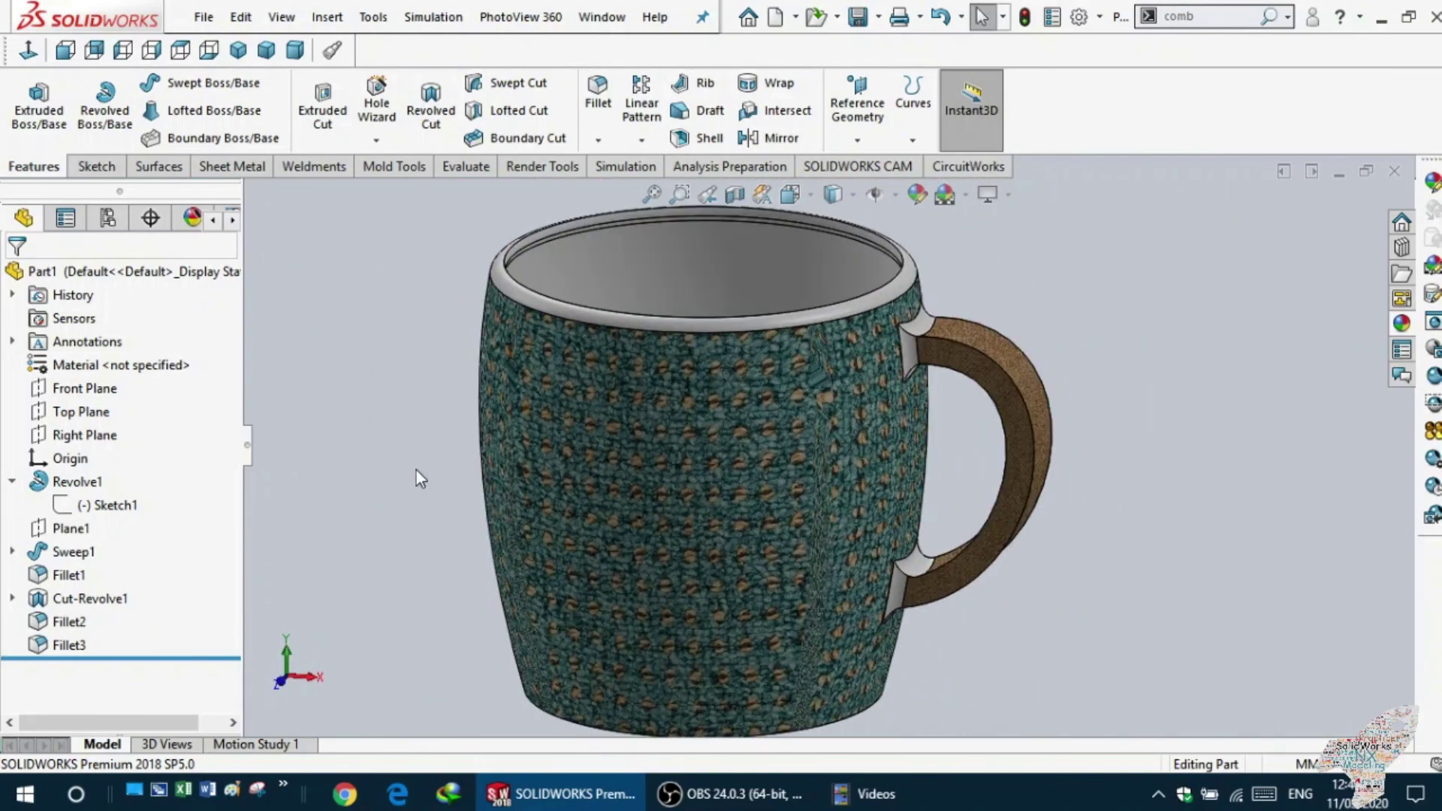